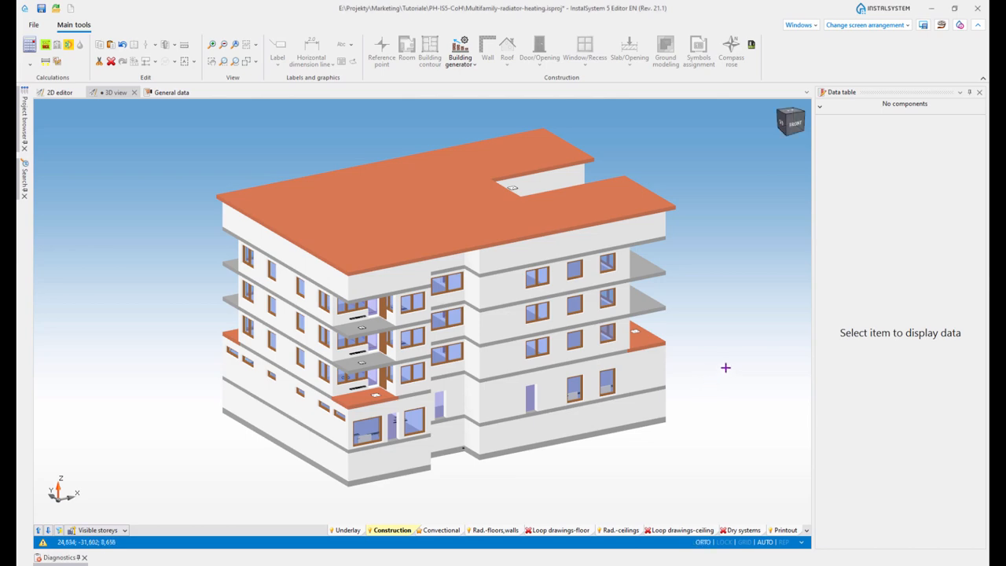
# Examine the multifamily building in 3D on the Construction layer and its heating installation on the Convectional layer.
pyautogui.moveTo(724, 370)
pyautogui.mouseDown(button='middle')
pyautogui.moveTo(705, 378)
pyautogui.moveTo(676, 339)
pyautogui.moveTo(685, 366)
pyautogui.moveTo(718, 370)
pyautogui.mouseUp(button='middle')
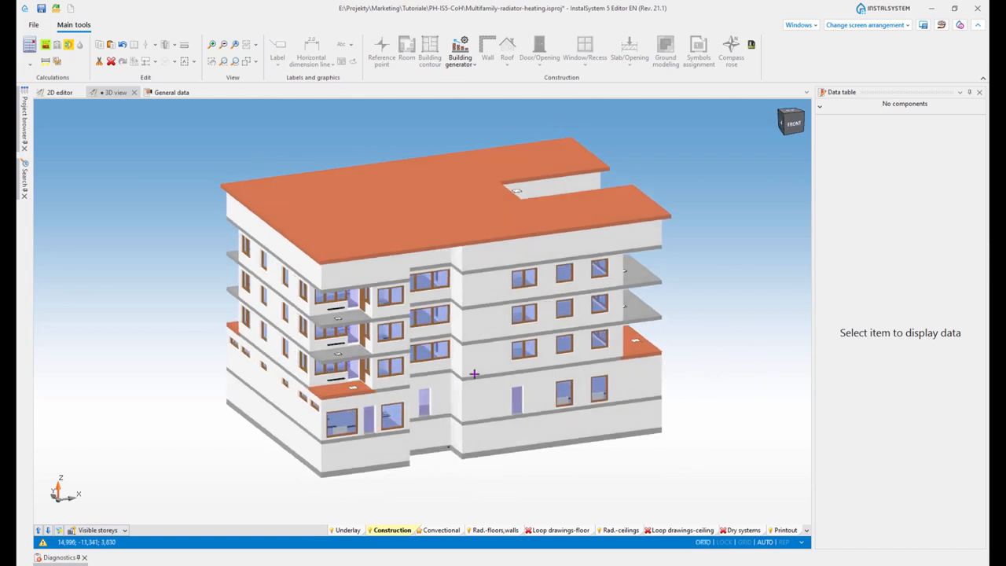
pyautogui.moveTo(213, 428); pyautogui.dragTo(234, 424, button='middle')
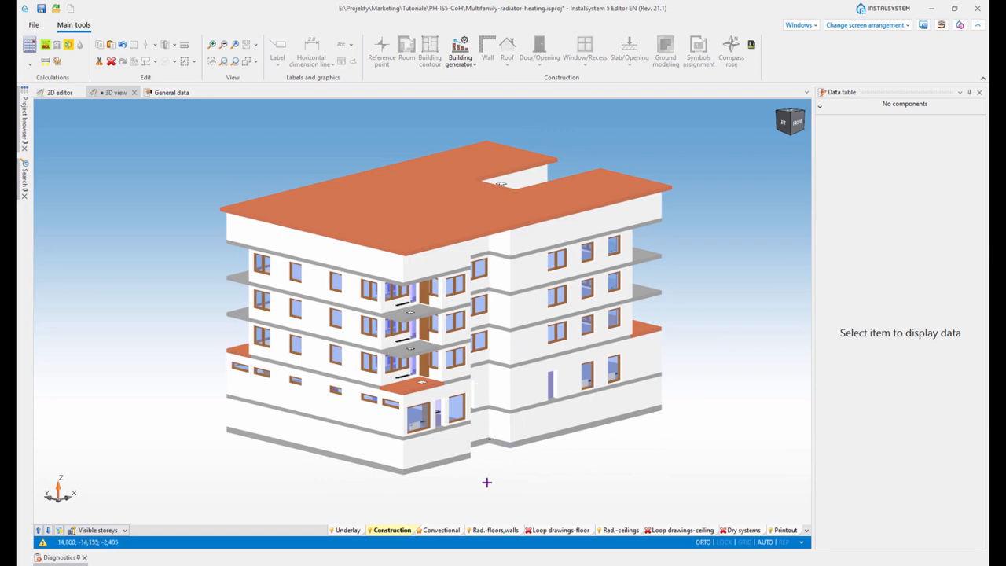
pyautogui.click(438, 532)
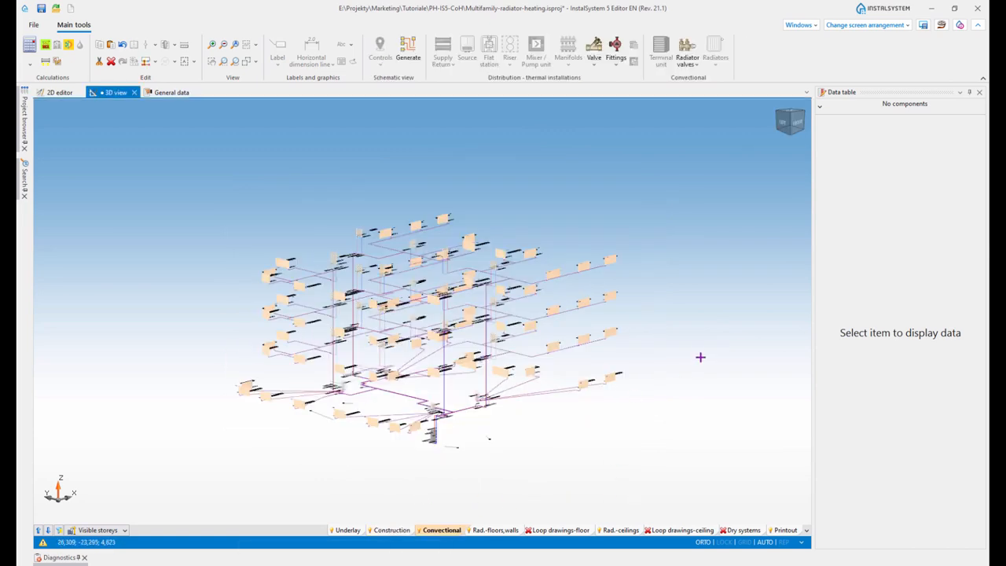
pyautogui.moveTo(701, 354)
pyautogui.mouseDown(button='middle')
pyautogui.moveTo(665, 377)
pyautogui.moveTo(633, 352)
pyautogui.moveTo(653, 372)
pyautogui.moveTo(700, 361)
pyautogui.moveTo(687, 364)
pyautogui.mouseUp(button='middle')
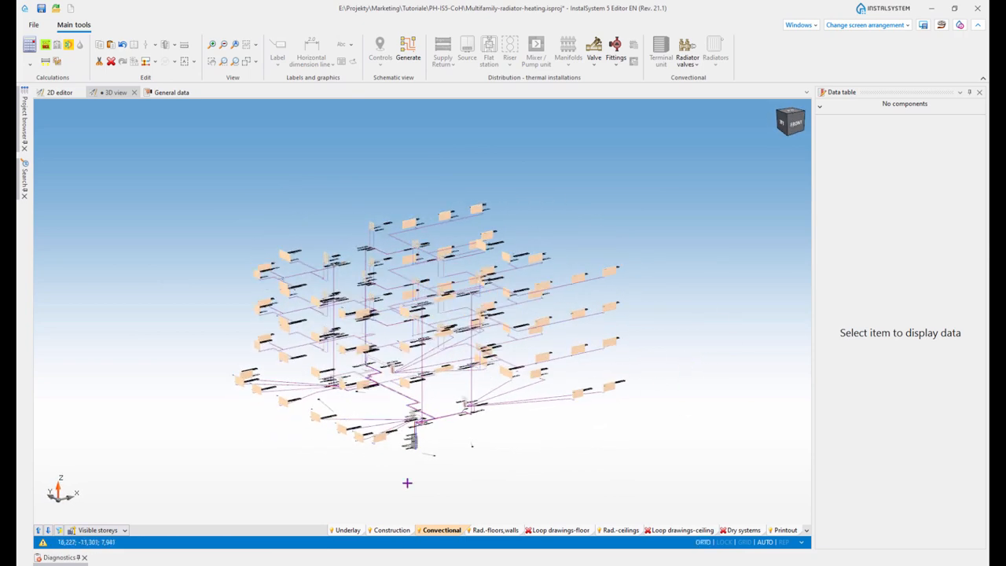
pyautogui.click(393, 531)
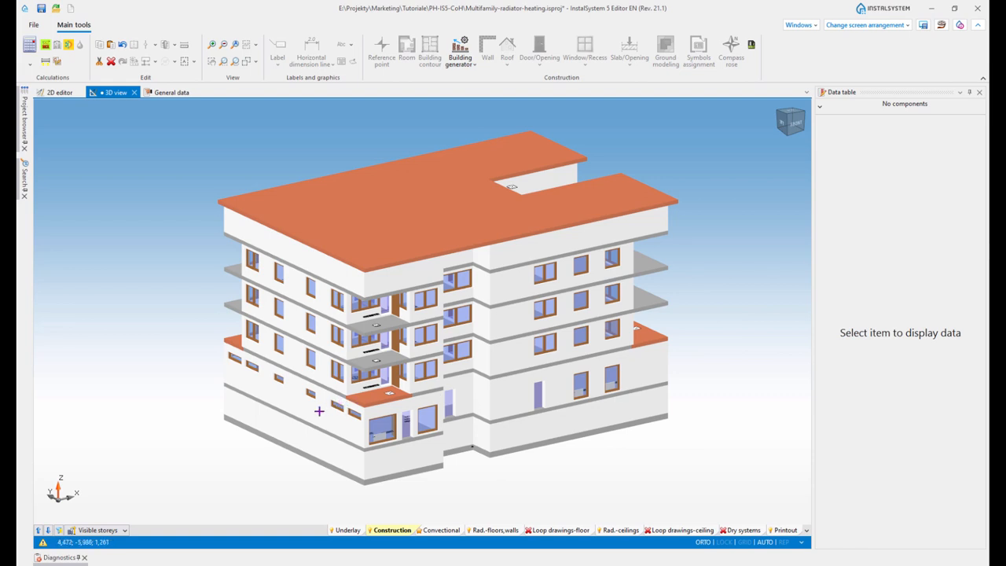
pyautogui.moveTo(319, 387); pyautogui.dragTo(326, 394, button='middle')
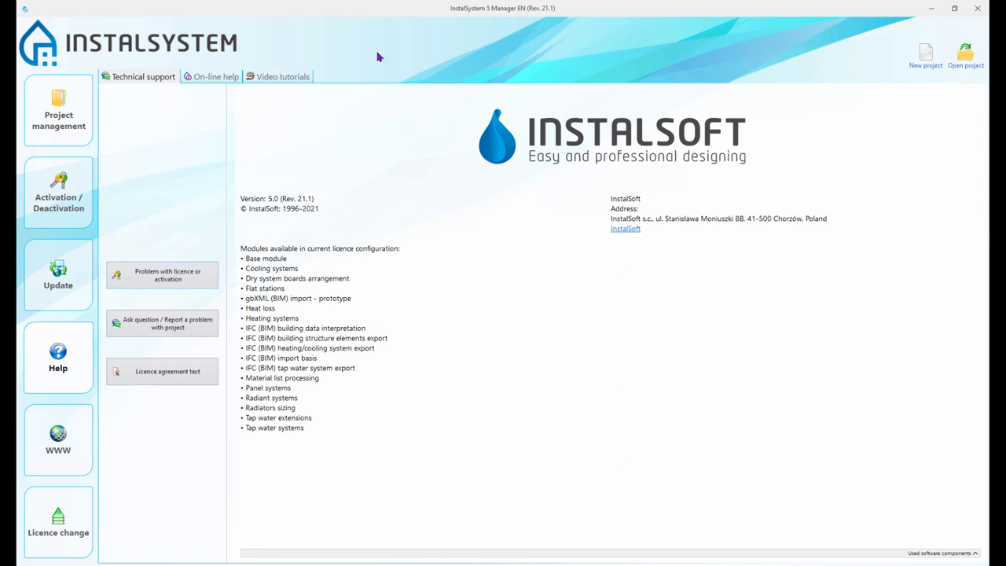
# Switch to InstalSystem 5 Manager, open the on-line help and find the sample project "Convective heating installation with risers".
pyautogui.click(61, 373)
pyautogui.click(201, 82)
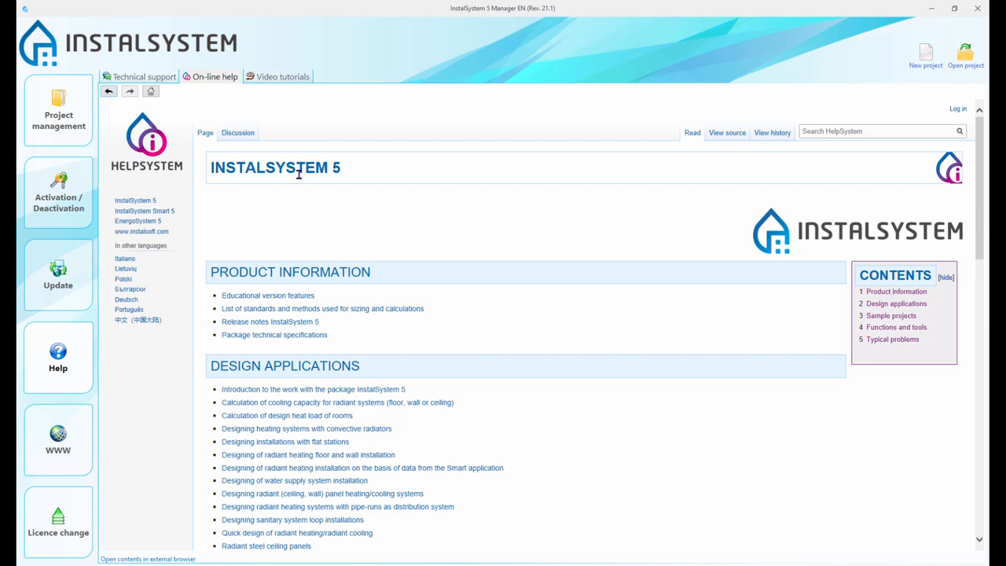
pyautogui.scroll(-1, 456, 258)
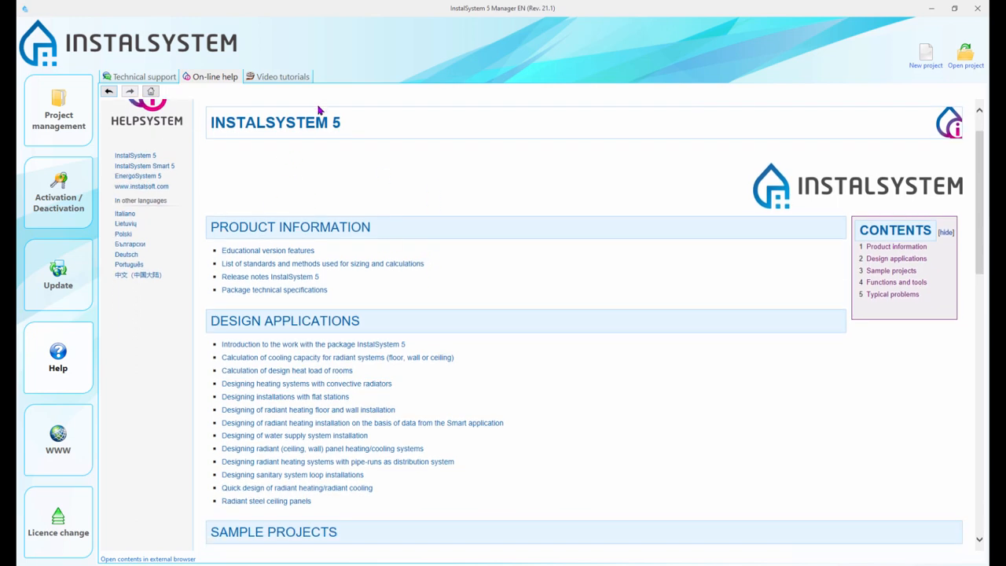
pyautogui.scroll(-3, 390, 190)
pyautogui.scroll(-2, 357, 193)
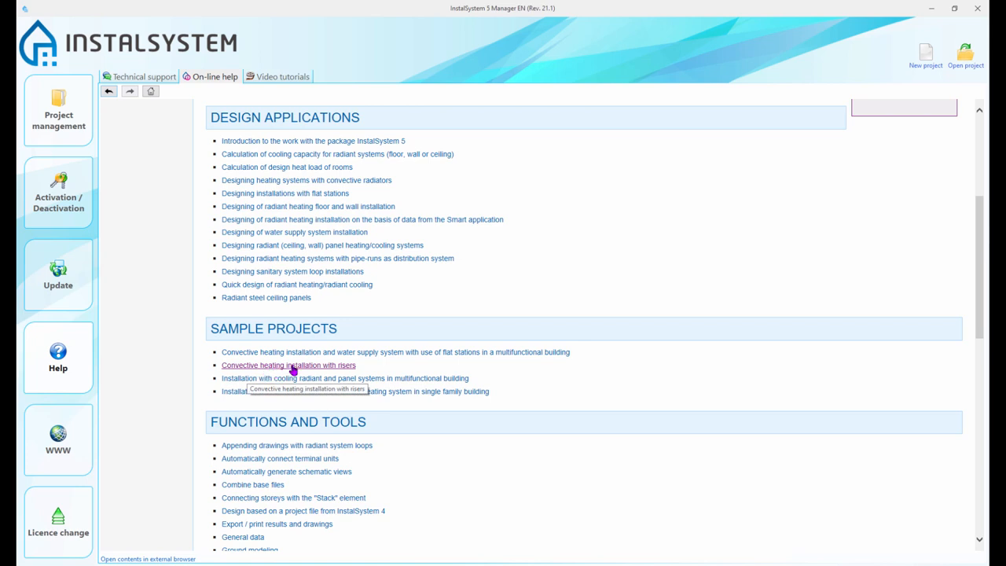
pyautogui.click(341, 368)
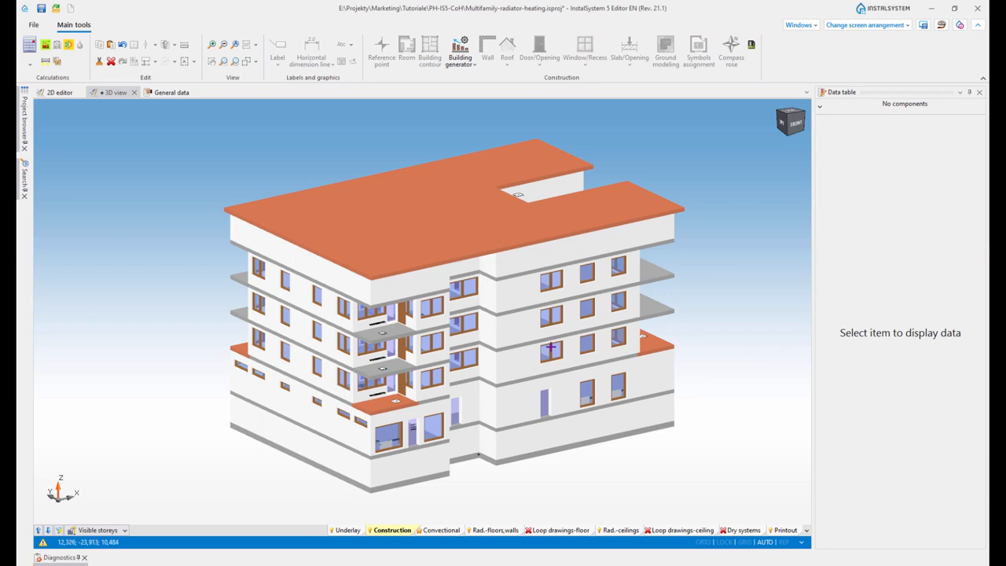
pyautogui.moveTo(551, 347)
pyautogui.mouseDown(button='middle')
pyautogui.moveTo(521, 370)
pyautogui.moveTo(555, 363)
pyautogui.moveTo(590, 329)
pyautogui.moveTo(566, 348)
pyautogui.mouseUp(button='middle')
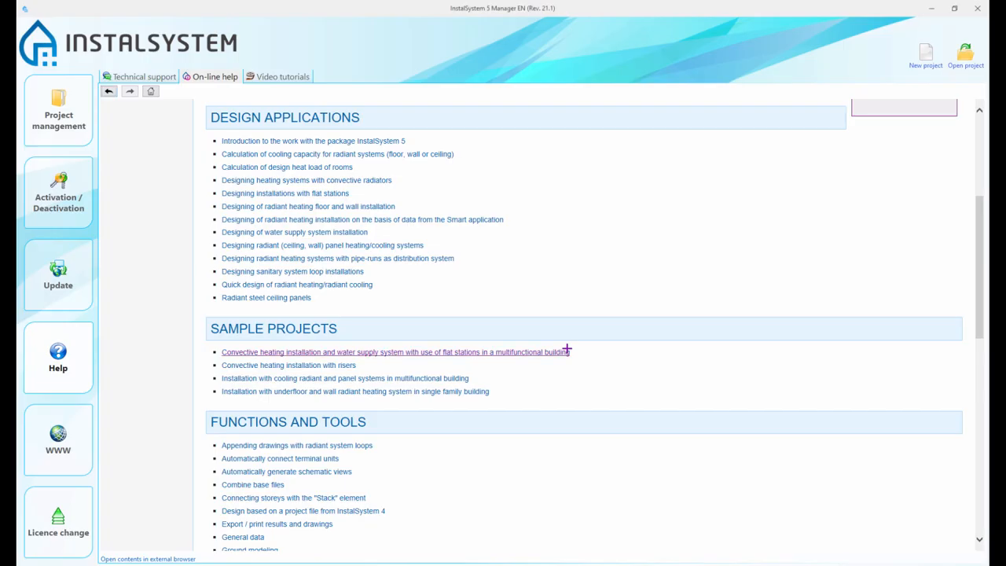
# Open the design application article "Designing heating systems with convective radiators" and review its scope, contents and steps to perform.
pyautogui.scroll(3, 490, 396)
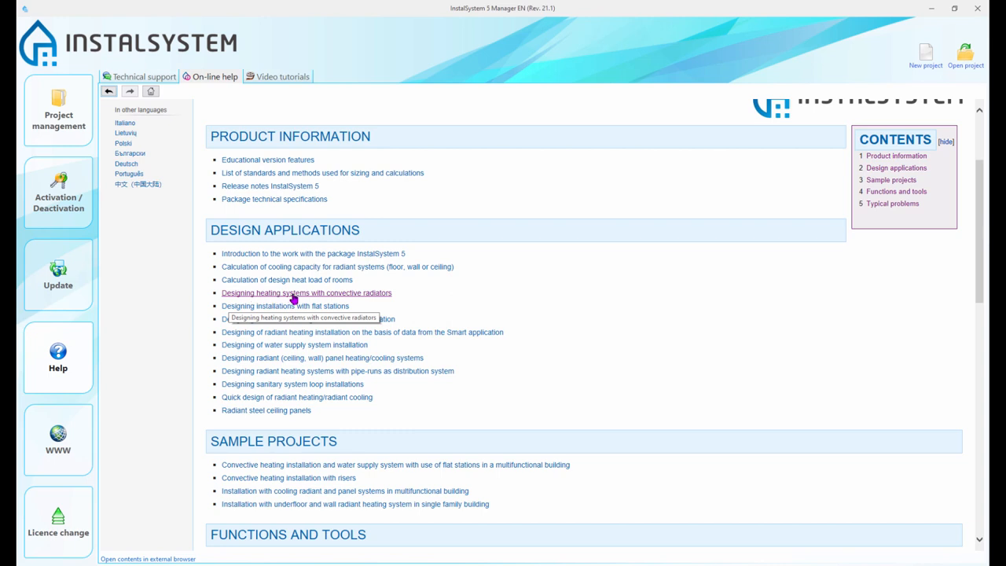
pyautogui.click(362, 295)
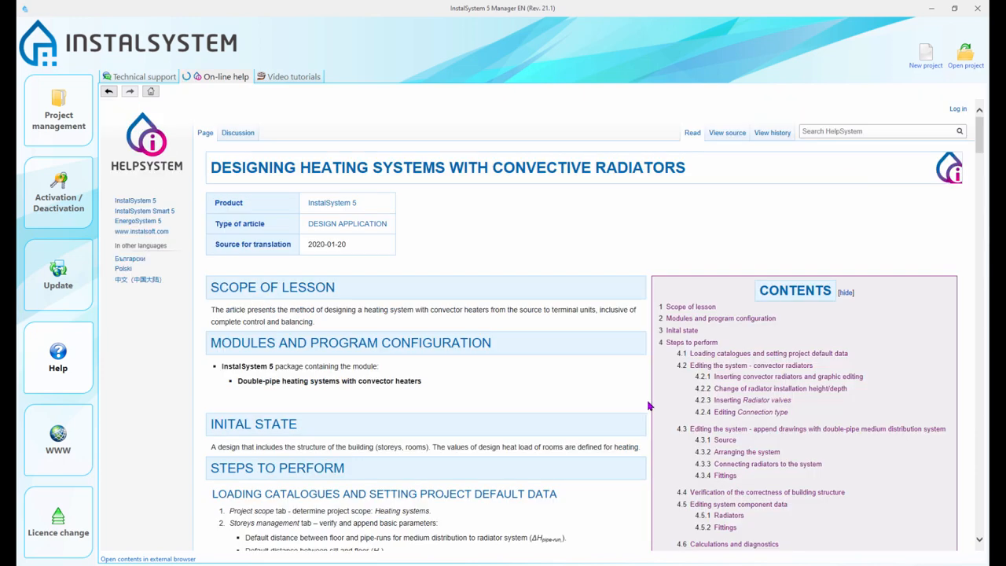
pyautogui.scroll(-3, 582, 409)
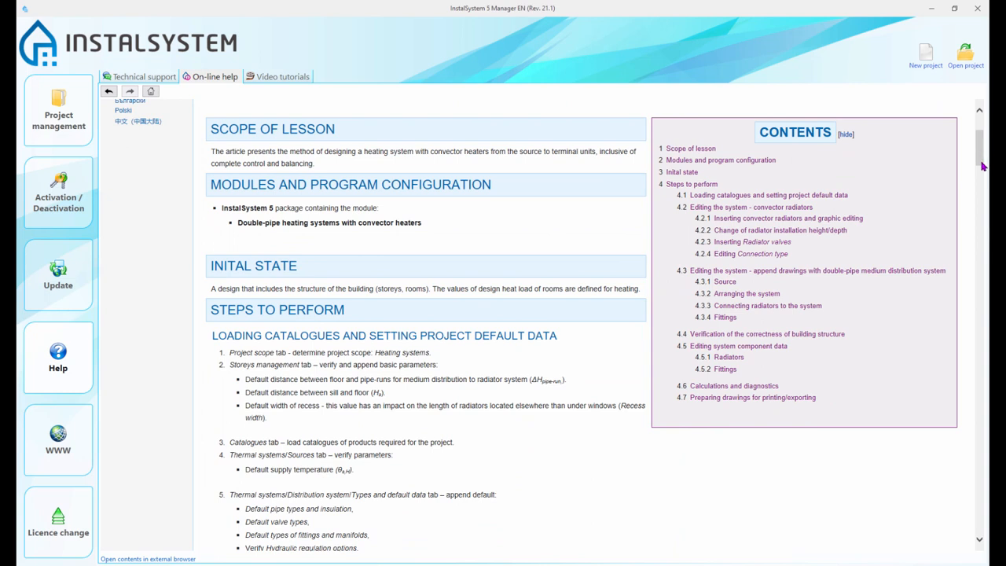
pyautogui.scroll(-2, 640, 456)
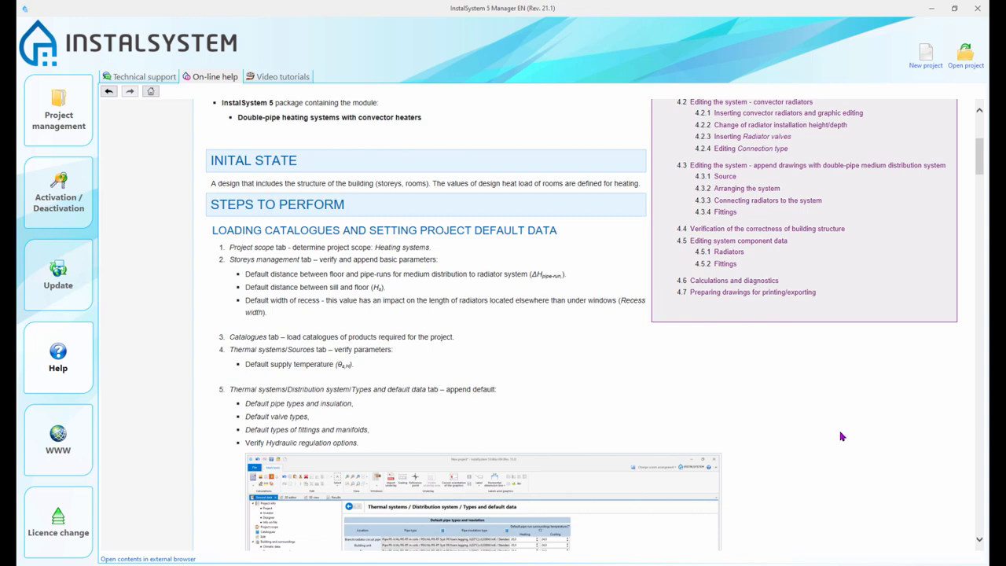
pyautogui.scroll(5, 847, 434)
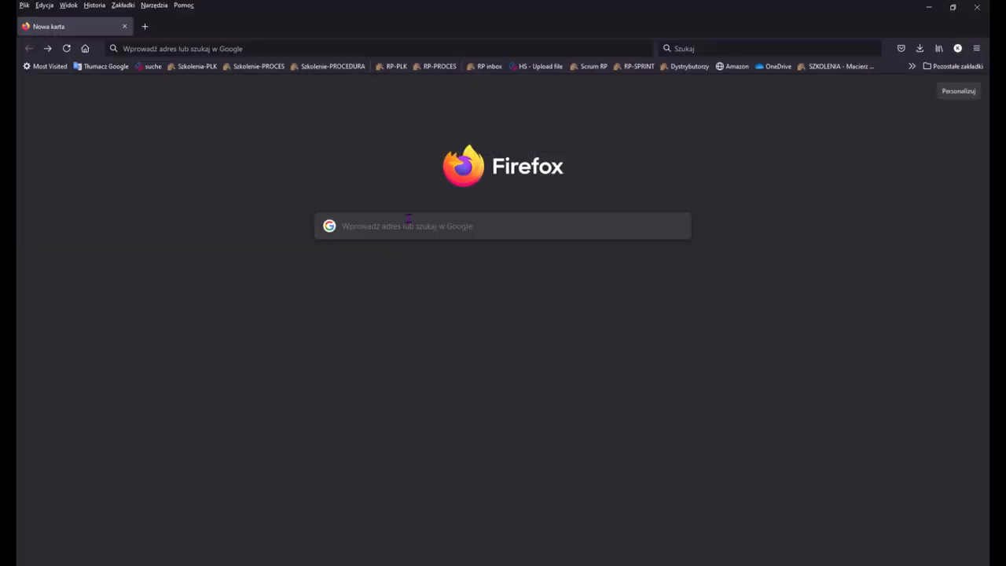
# Switch to Firefox, search the web for "instalsoft helpsystem" and open the Polish InstalSystem 5 HelpSystem page.
pyautogui.click(402, 225)
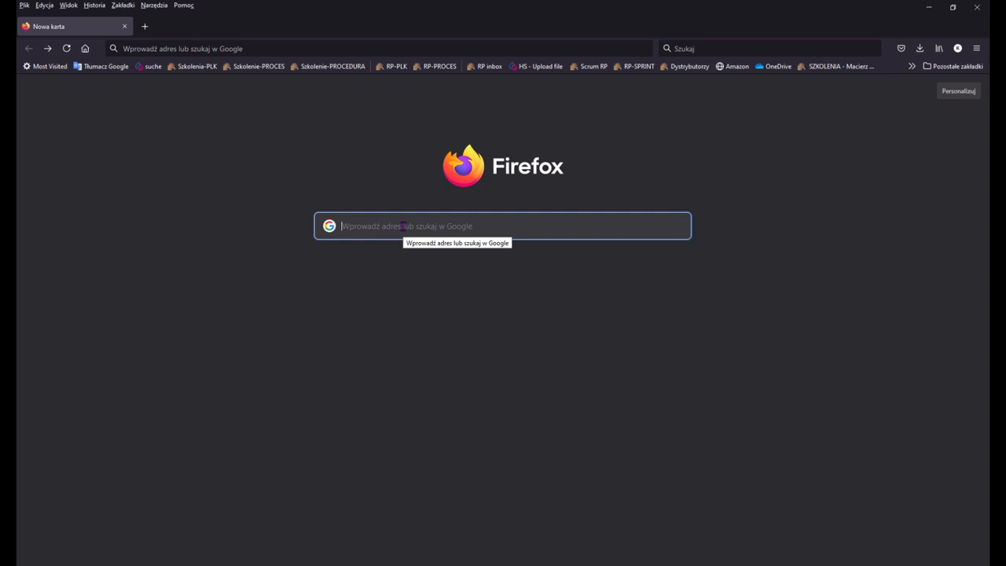
pyautogui.write('instal')
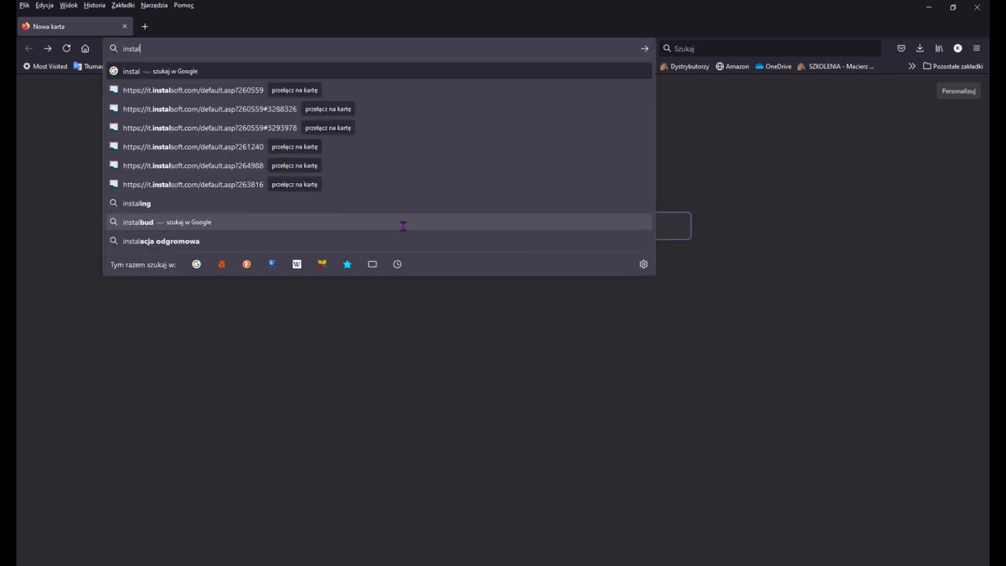
pyautogui.write('soft helpsystem')
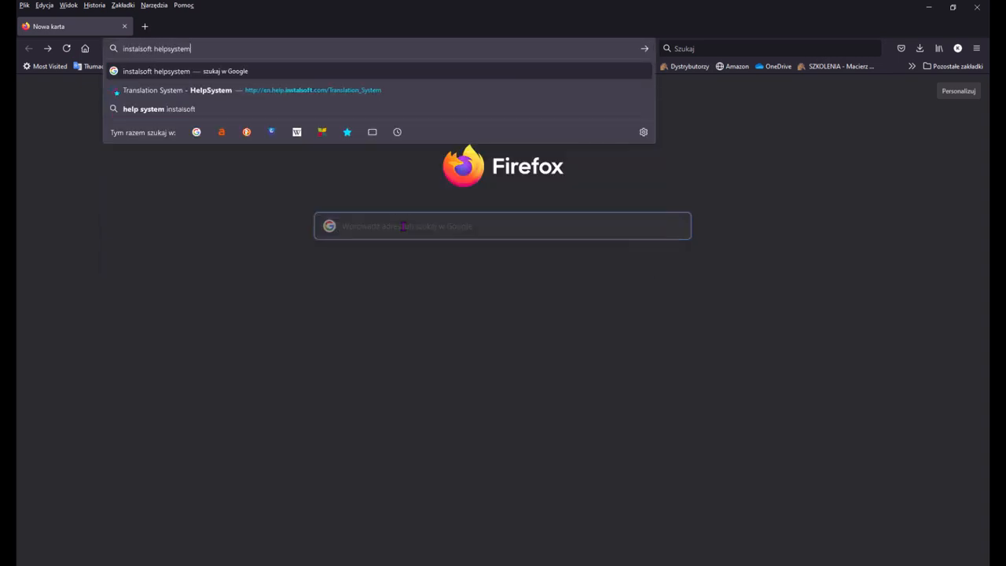
pyautogui.press('Return')
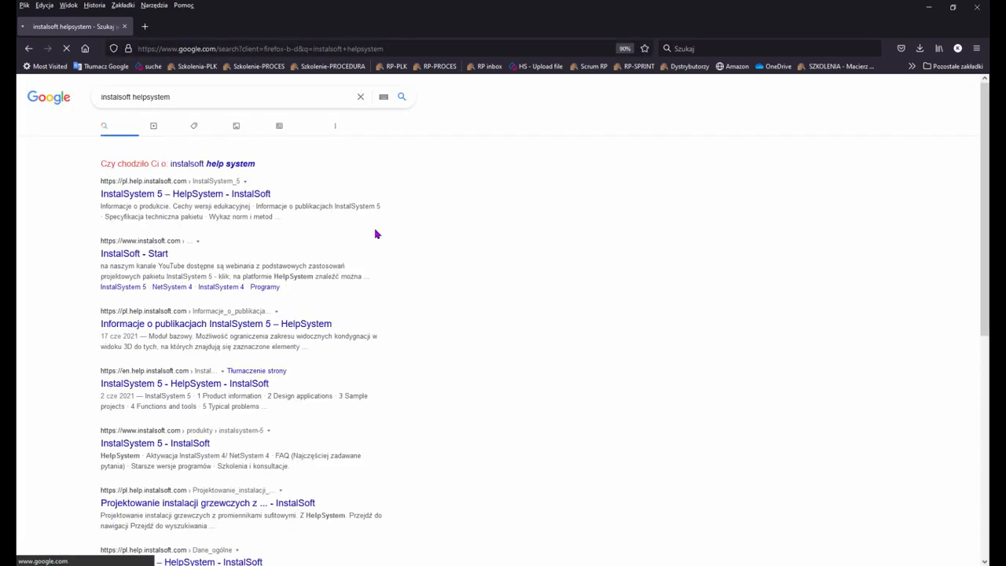
pyautogui.click(191, 195)
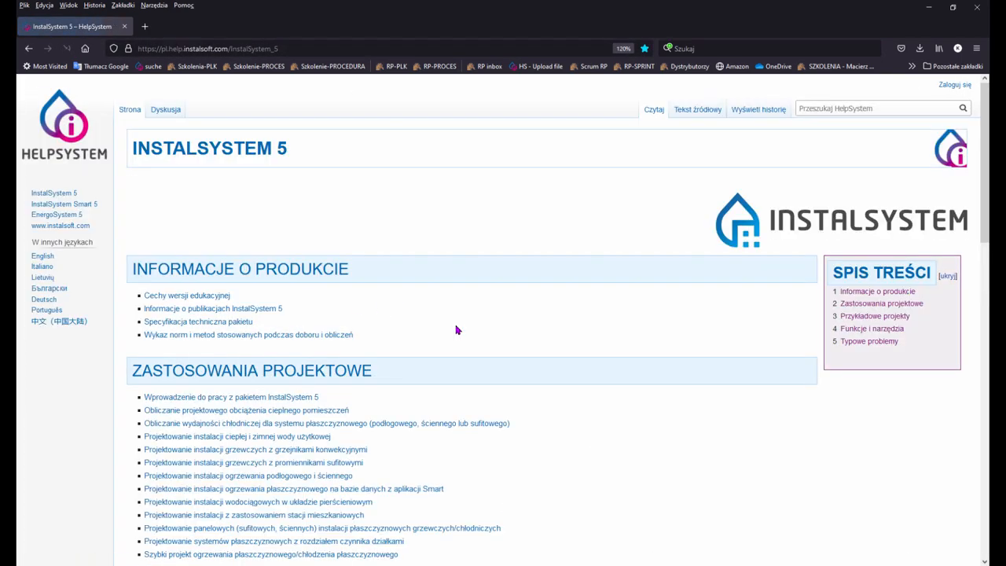
# Change the HelpSystem page language to English and look through its design applications and sample projects.
pyautogui.scroll(-1, 431, 303)
pyautogui.scroll(-1, 432, 303)
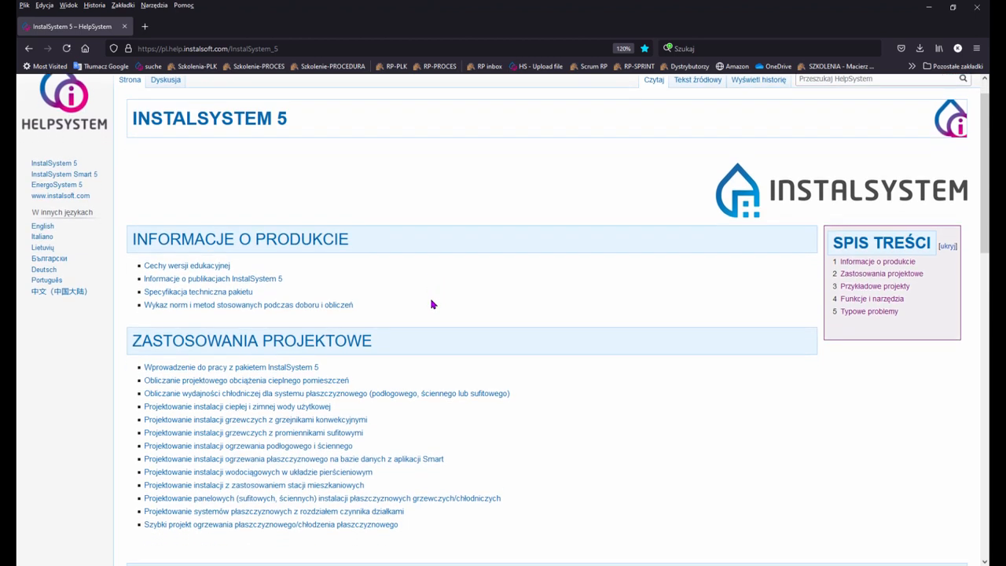
pyautogui.scroll(2, 434, 296)
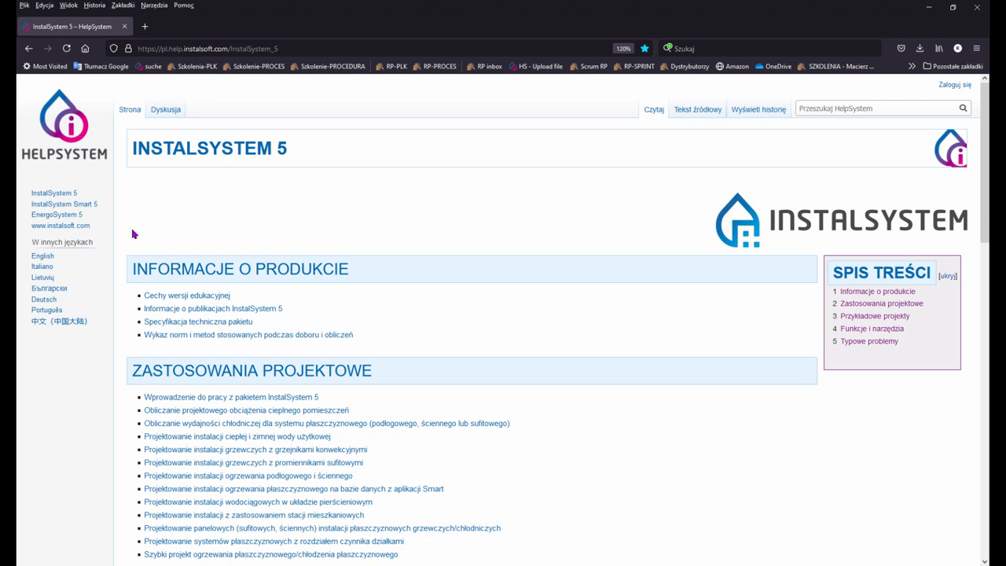
pyautogui.click(66, 261)
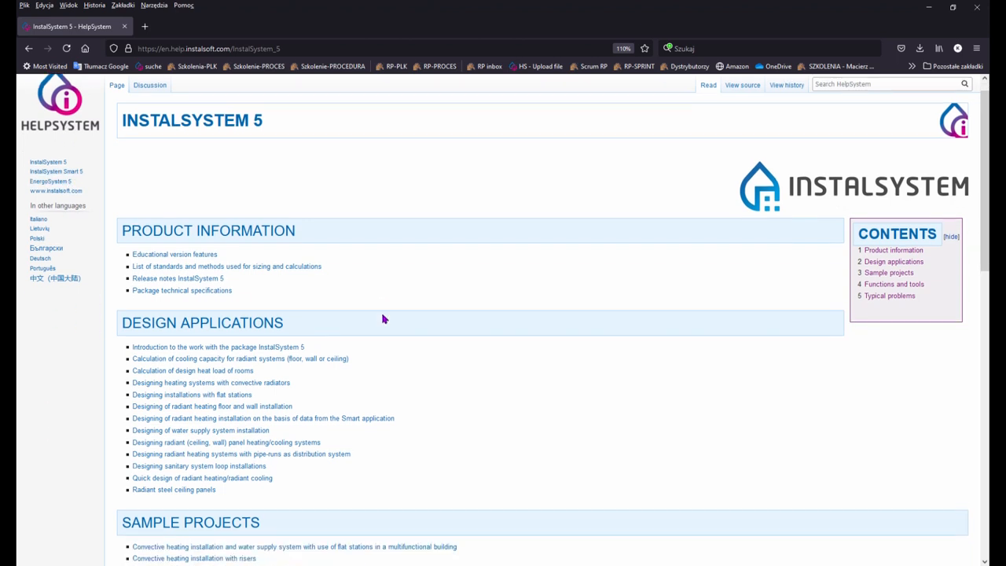
pyautogui.scroll(-3, 382, 321)
pyautogui.scroll(-1, 383, 321)
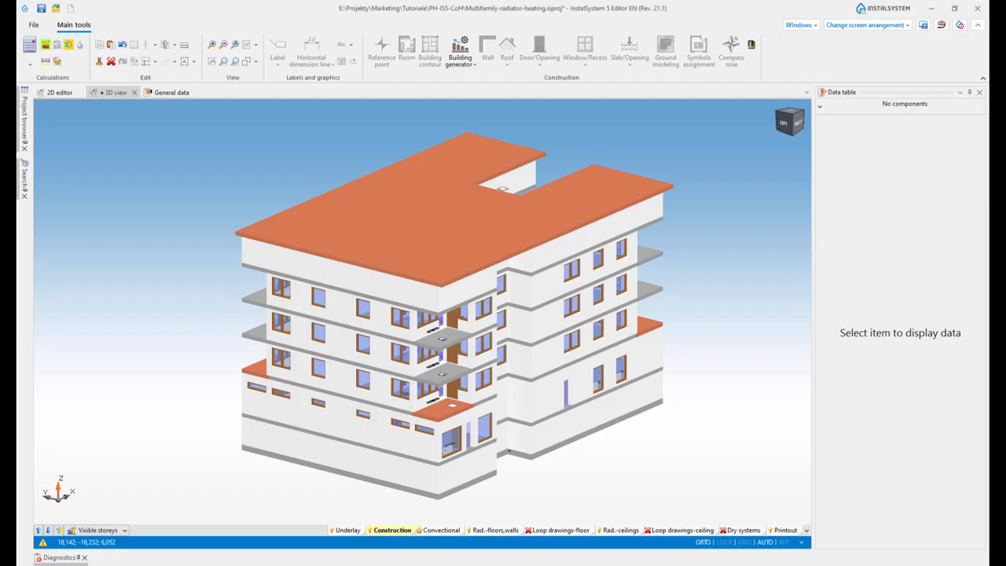
# Switch back to the InstalSystem 5 project, activate the Convectional layer and examine the whole radiator heating installation in 3D.
pyautogui.scroll(3, 709, 365)
pyautogui.scroll(2, 708, 364)
pyautogui.scroll(-3, 708, 365)
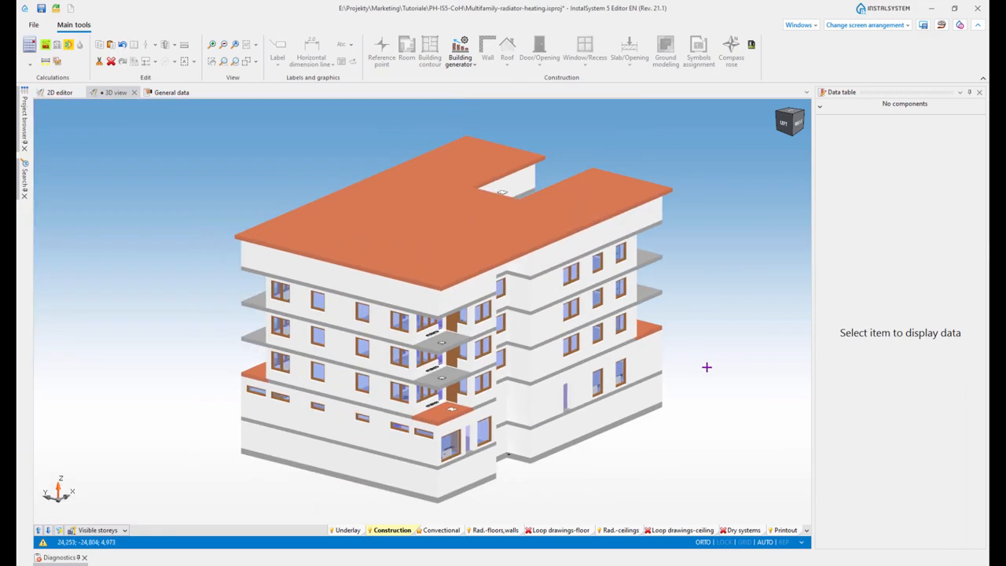
pyautogui.click(441, 529)
pyautogui.moveTo(734, 377); pyautogui.dragTo(709, 386, button='middle')
pyautogui.scroll(2, 545, 437)
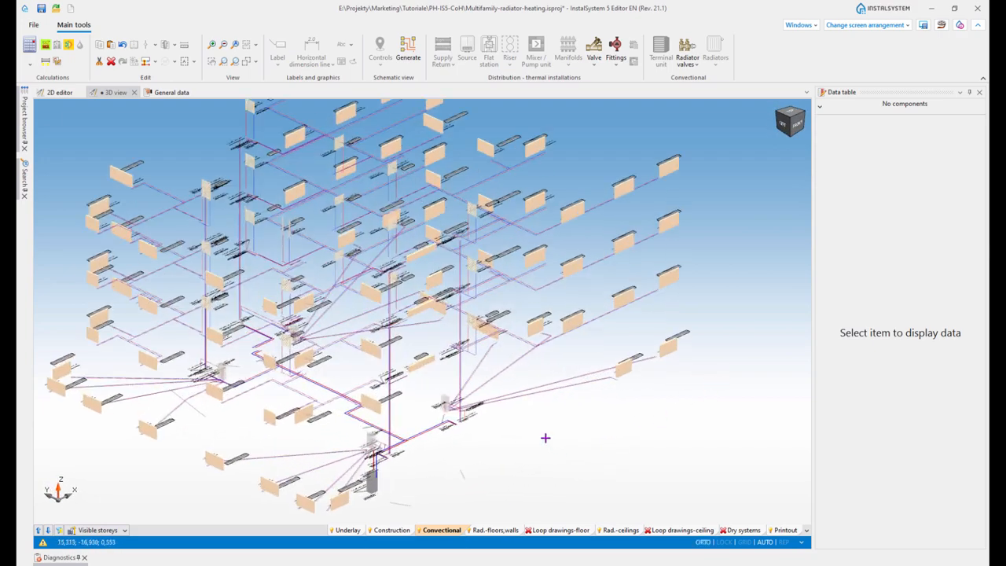
pyautogui.scroll(-1, 641, 430)
pyautogui.moveTo(641, 430); pyautogui.dragTo(622, 412, button='middle')
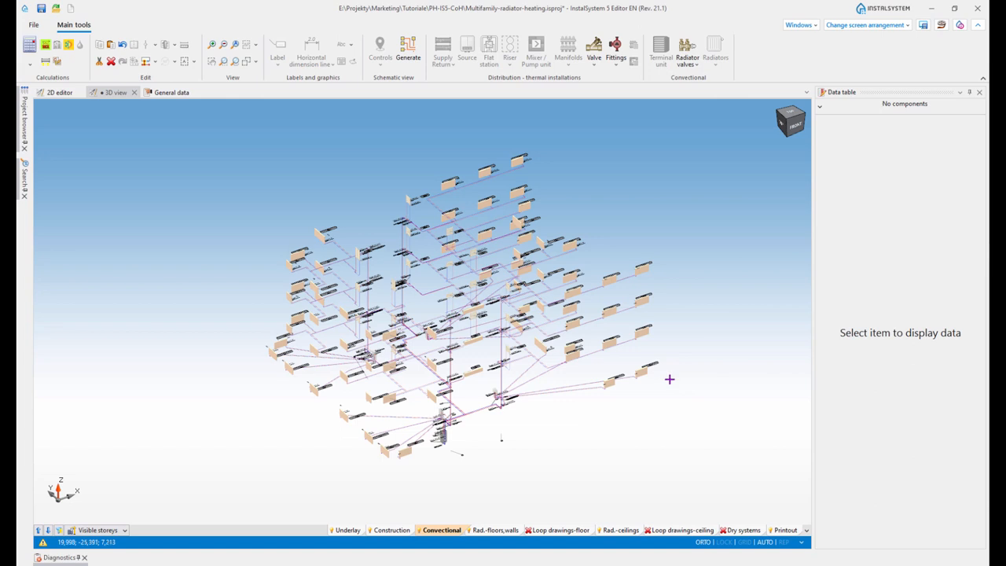
pyautogui.moveTo(669, 379); pyautogui.dragTo(674, 373, button='middle')
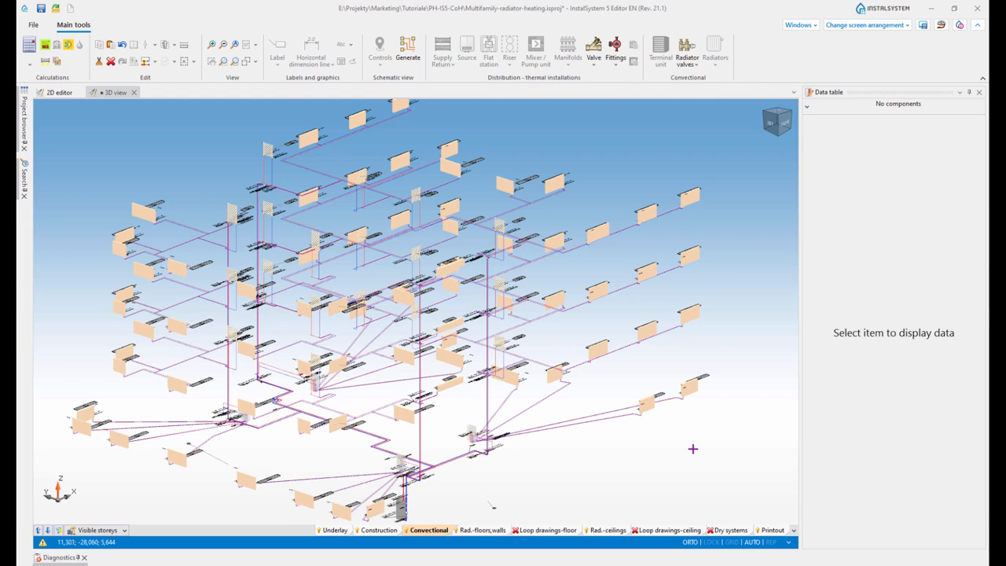
# Examine the radiators, risers and connecting pipe runs of the heating installation up close from several angles.
pyautogui.scroll(-3, 692, 448)
pyautogui.moveTo(693, 449); pyautogui.dragTo(642, 429, button='middle')
pyautogui.scroll(5, 644, 417)
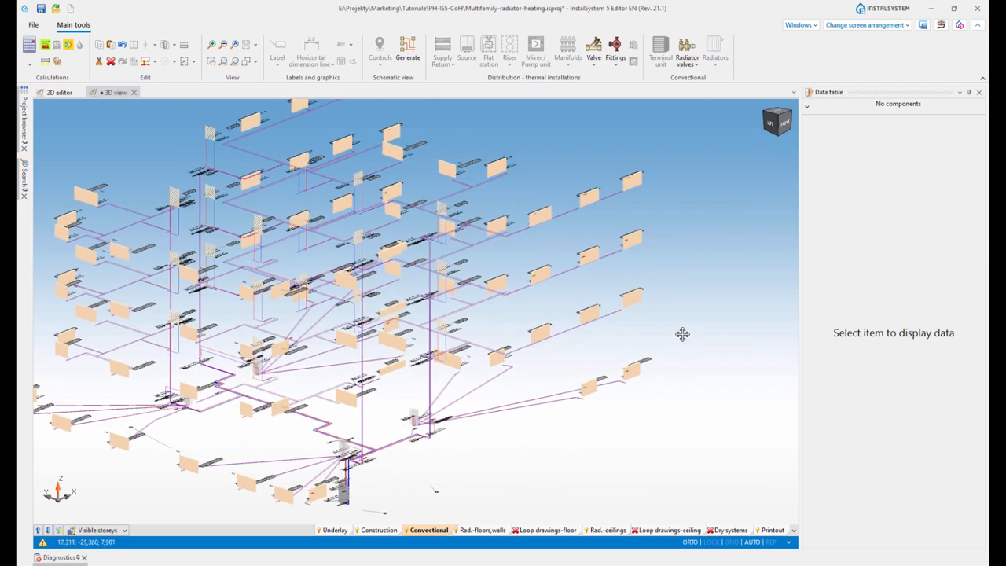
pyautogui.moveTo(682, 334); pyautogui.dragTo(665, 355, button='middle')
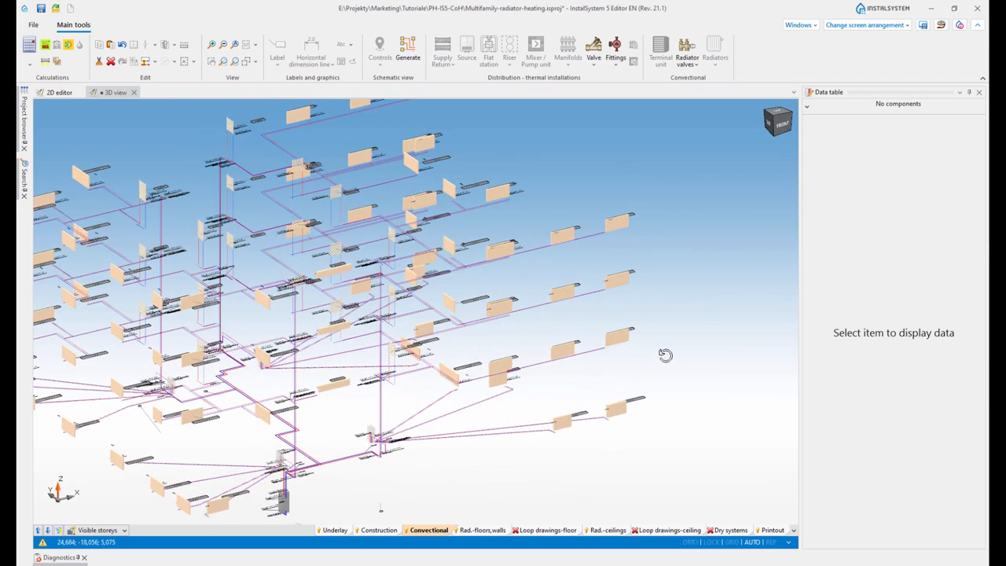
pyautogui.scroll(5, 620, 348)
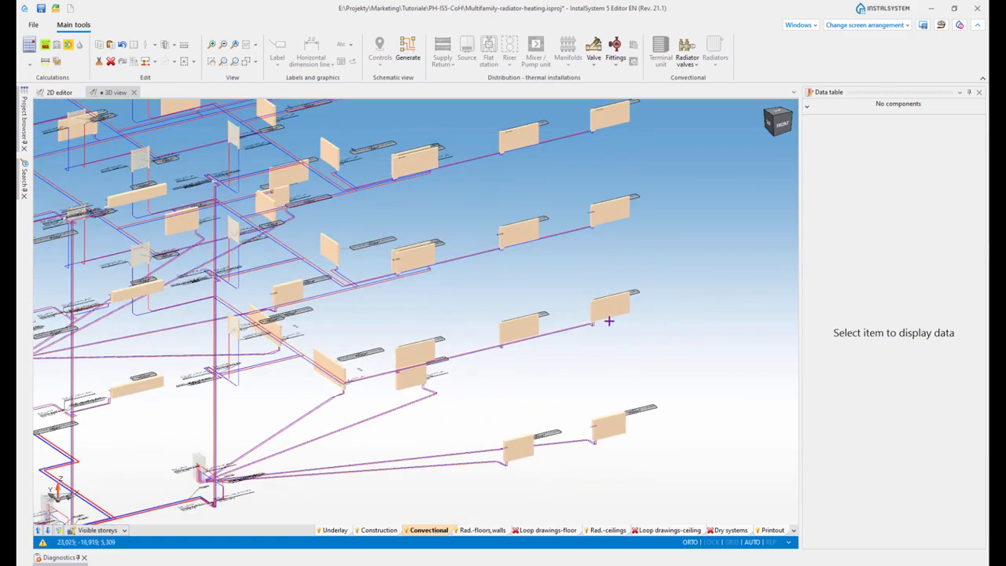
pyautogui.scroll(-5, 609, 320)
pyautogui.moveTo(599, 346)
pyautogui.mouseDown(button='middle')
pyautogui.moveTo(622, 326)
pyautogui.moveTo(606, 338)
pyautogui.moveTo(615, 353)
pyautogui.mouseUp(button='middle')
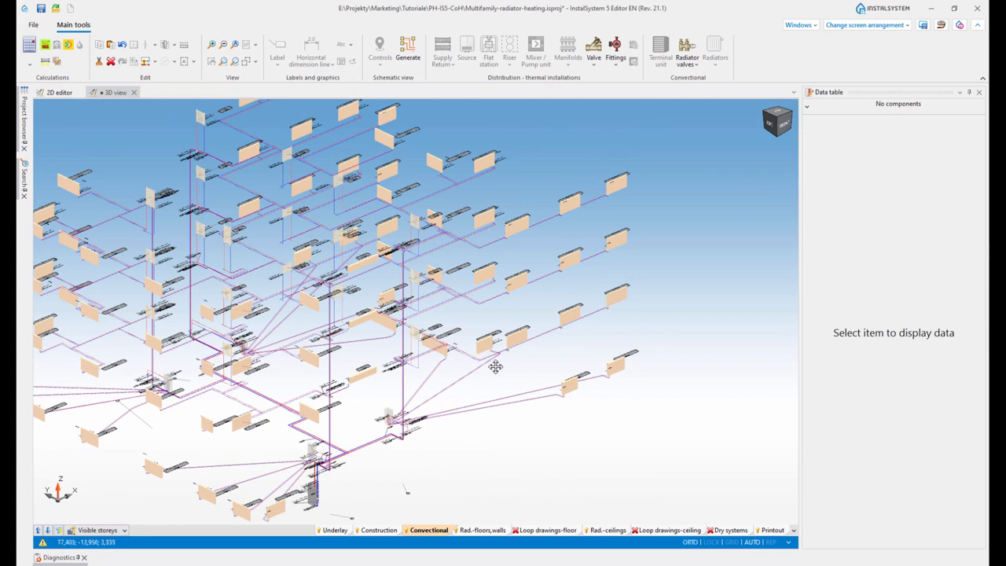
pyautogui.moveTo(496, 367); pyautogui.dragTo(571, 364, button='middle')
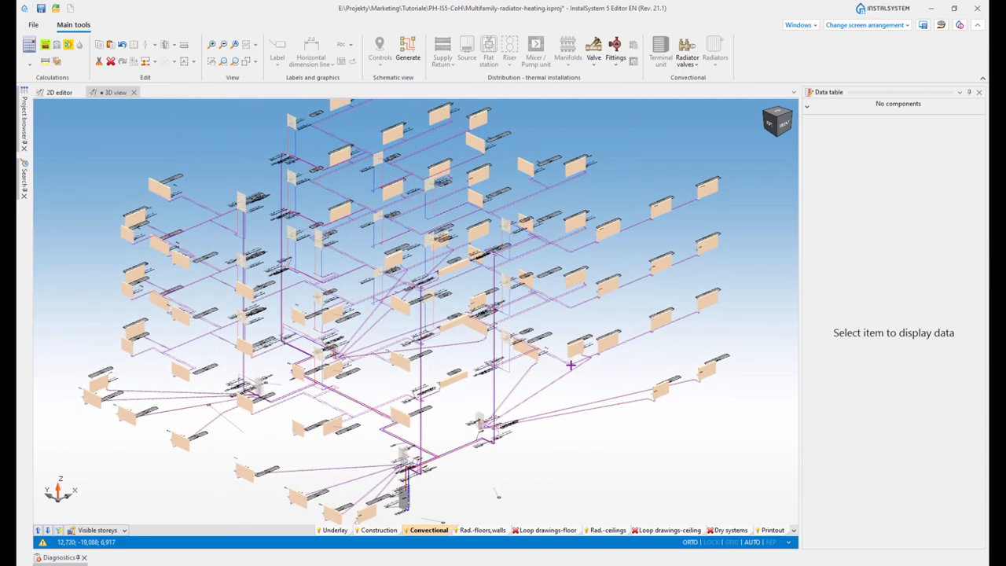
# Change the screen arrangement to General data and open the project scope settings.
pyautogui.click(908, 25)
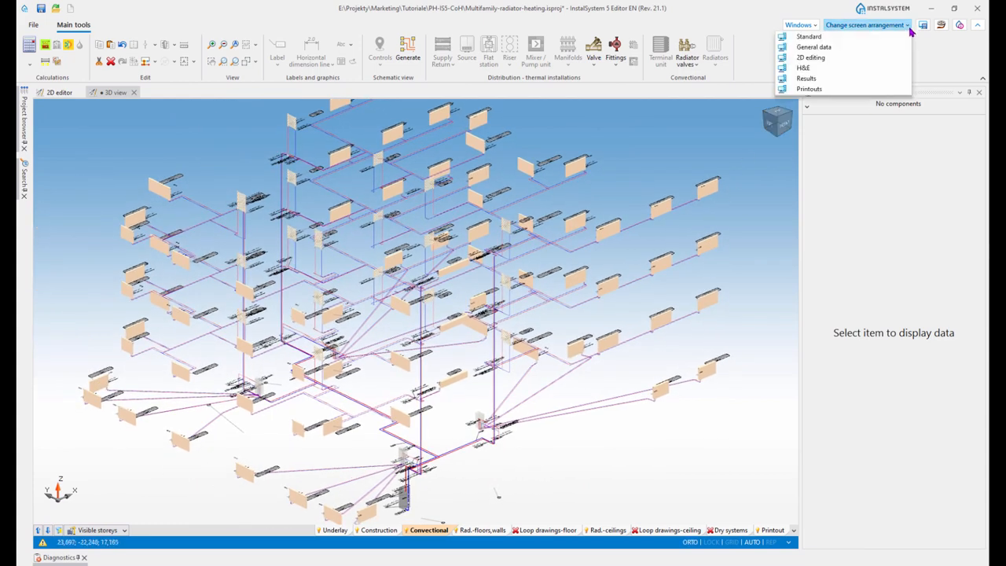
pyautogui.click(814, 47)
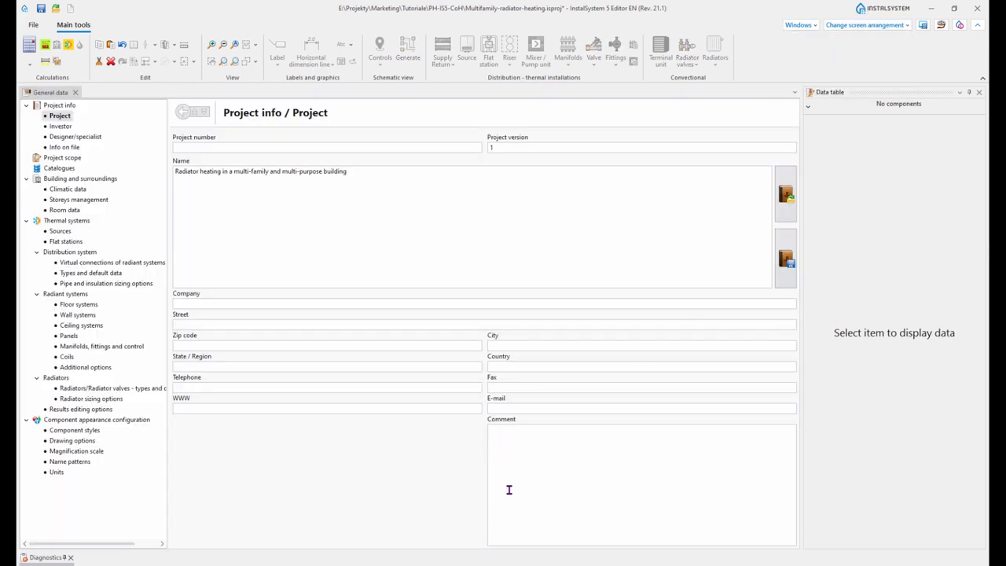
pyautogui.click(64, 160)
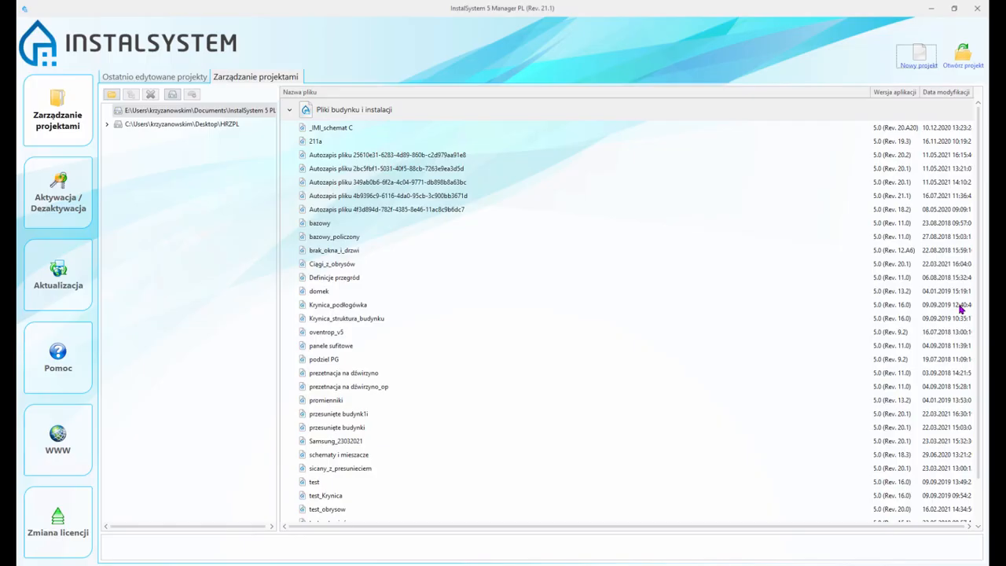
# Switch to InstalSystem 5 Manager and view the technical support information and modules available in the current licence in its English version.
pyautogui.hotkey('alt', 'space')
pyautogui.click(431, 35)
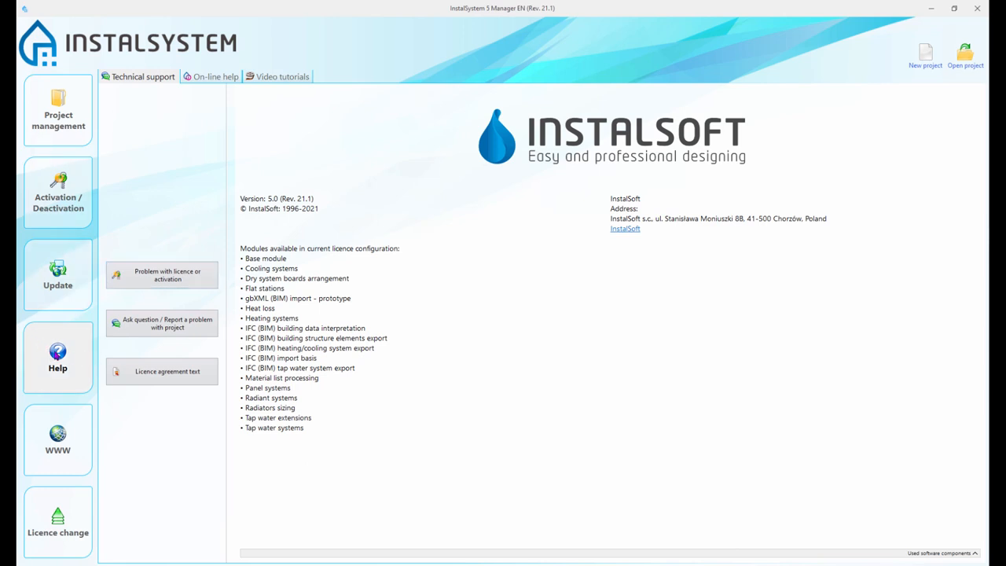
pyautogui.click(59, 367)
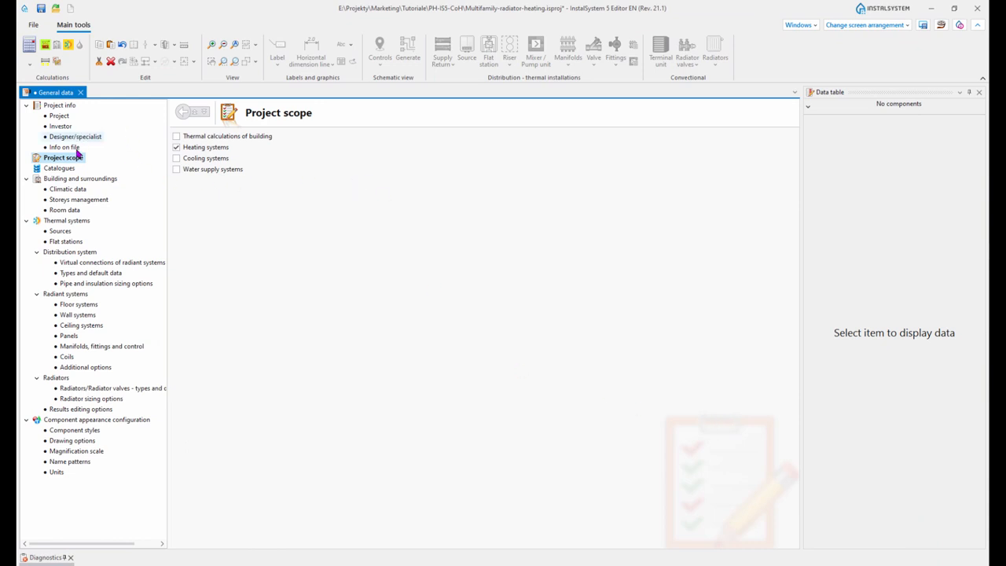
# Open the project's Catalogues settings, filter the available catalogues by Radiator and select the NEUTRAL RADIATORS catalogue in the project list.
pyautogui.click(60, 168)
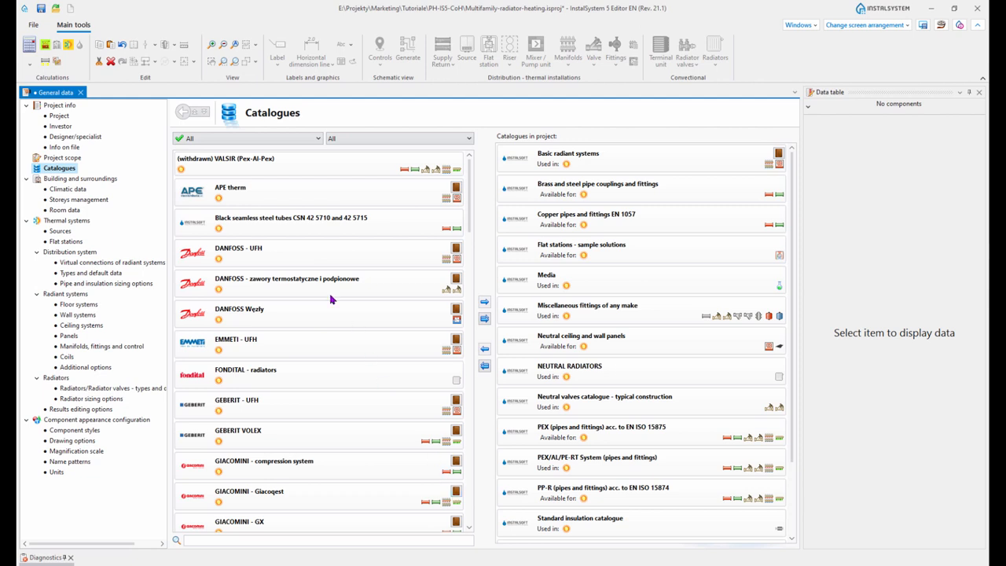
pyautogui.click(244, 146)
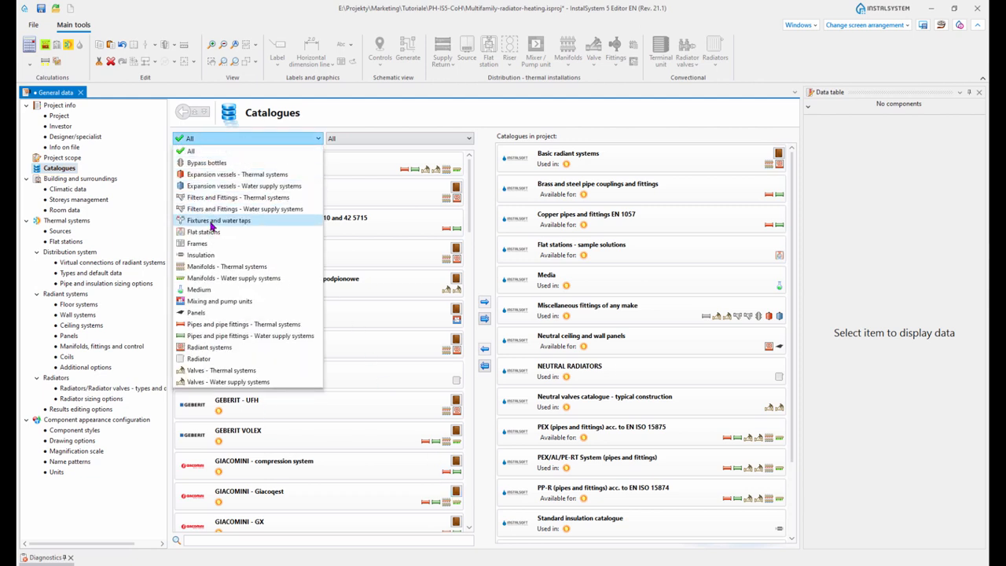
pyautogui.click(203, 359)
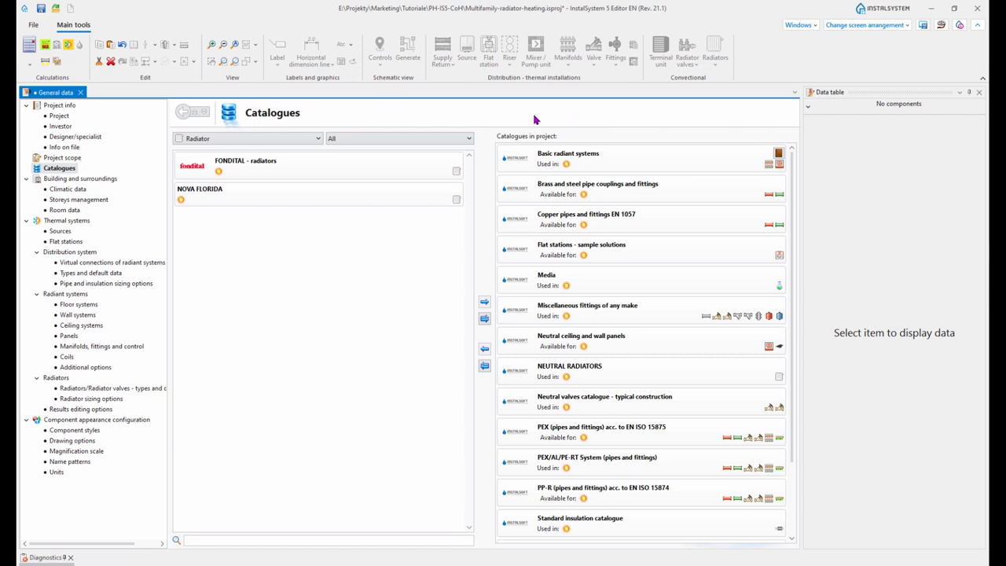
pyautogui.click(586, 372)
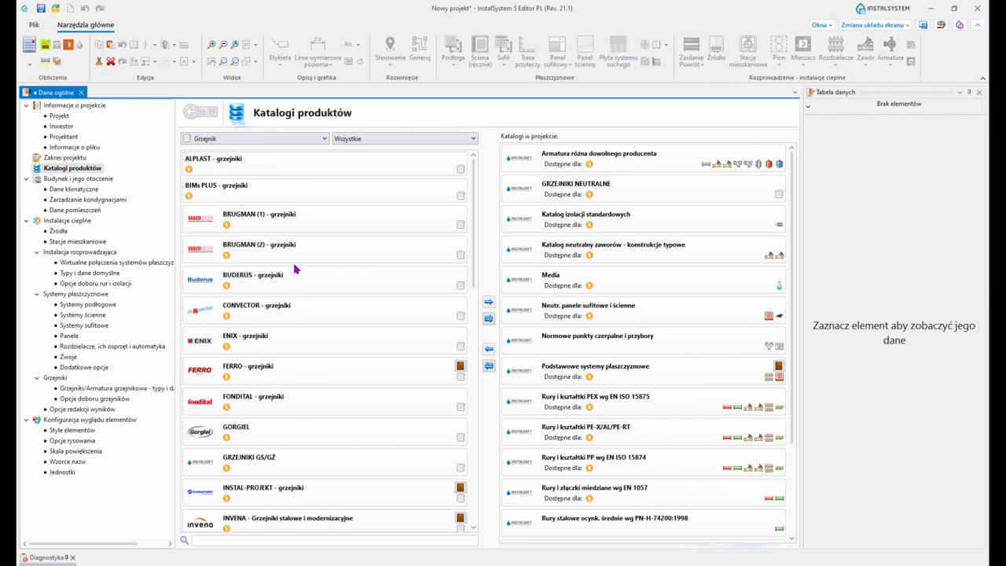
# Look through the whole list of manufacturers' radiator catalogues available in the Polish version's new project.
pyautogui.scroll(-3, 295, 269)
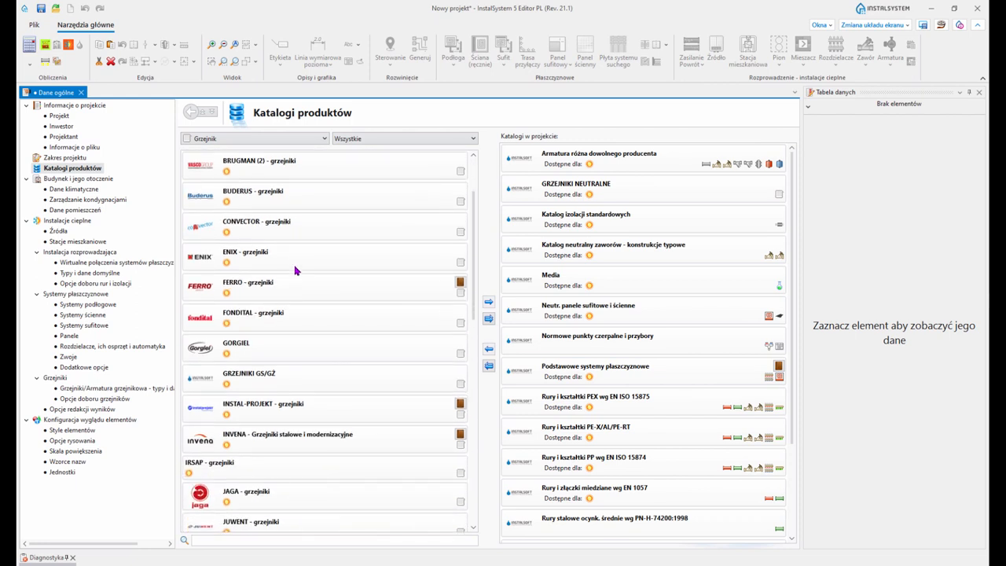
pyautogui.scroll(-2, 296, 272)
pyautogui.scroll(-8, 295, 272)
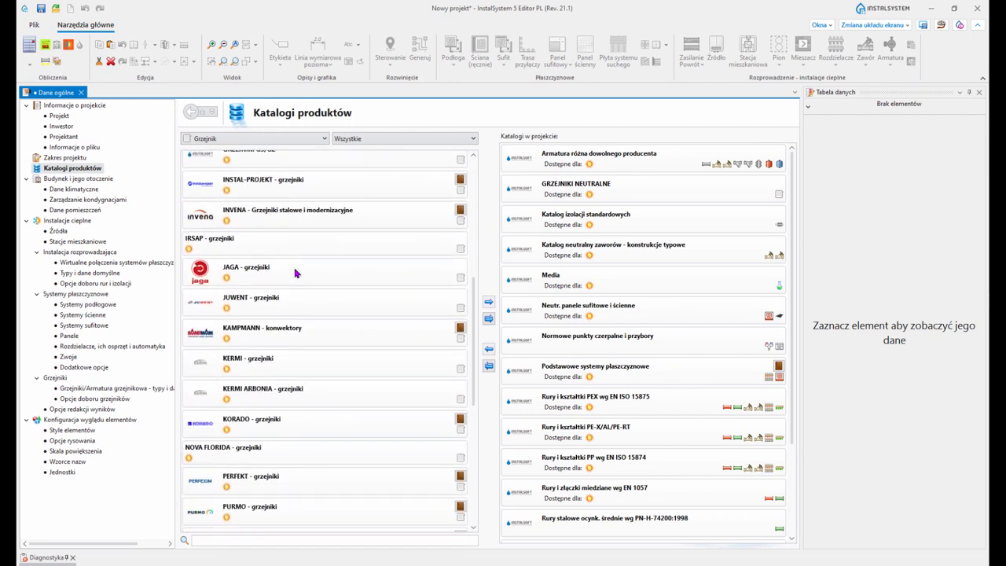
pyautogui.scroll(-8, 296, 273)
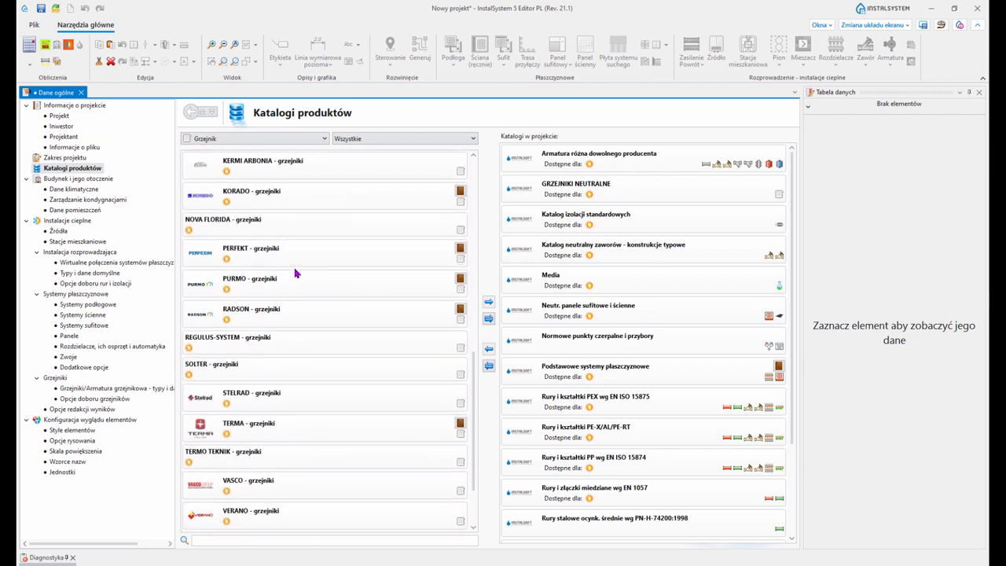
pyautogui.scroll(-2, 296, 272)
pyautogui.scroll(20, 296, 272)
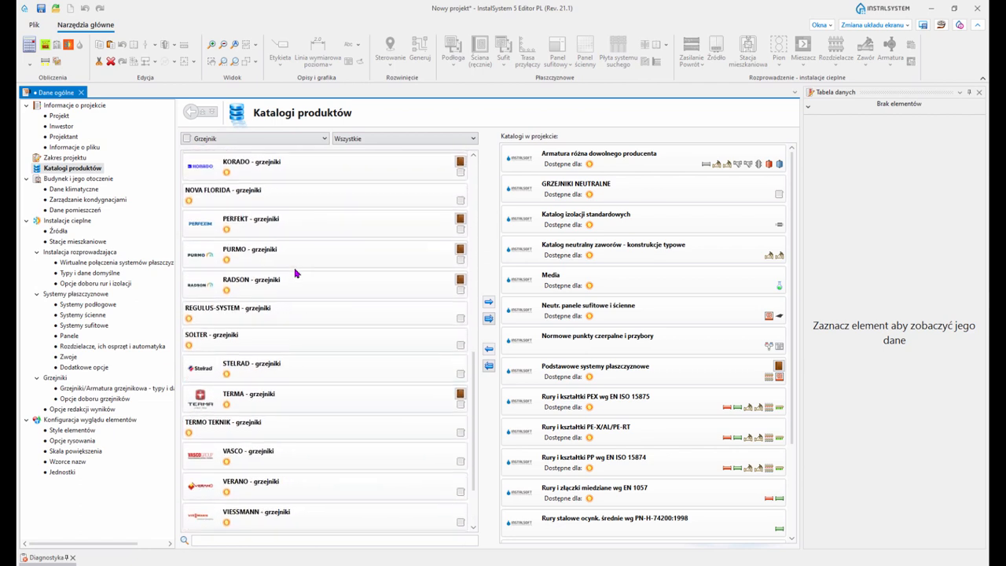
pyautogui.scroll(2, 296, 272)
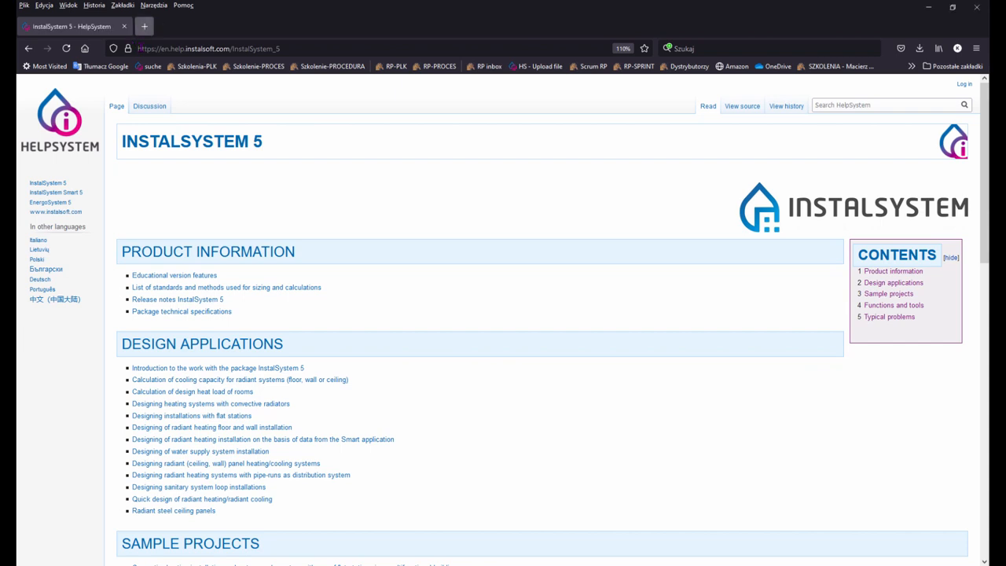
# Switch to Firefox, open instalsoft.com in a new tab and go to the company's Contact page.
pyautogui.click(144, 26)
pyautogui.write('insta')
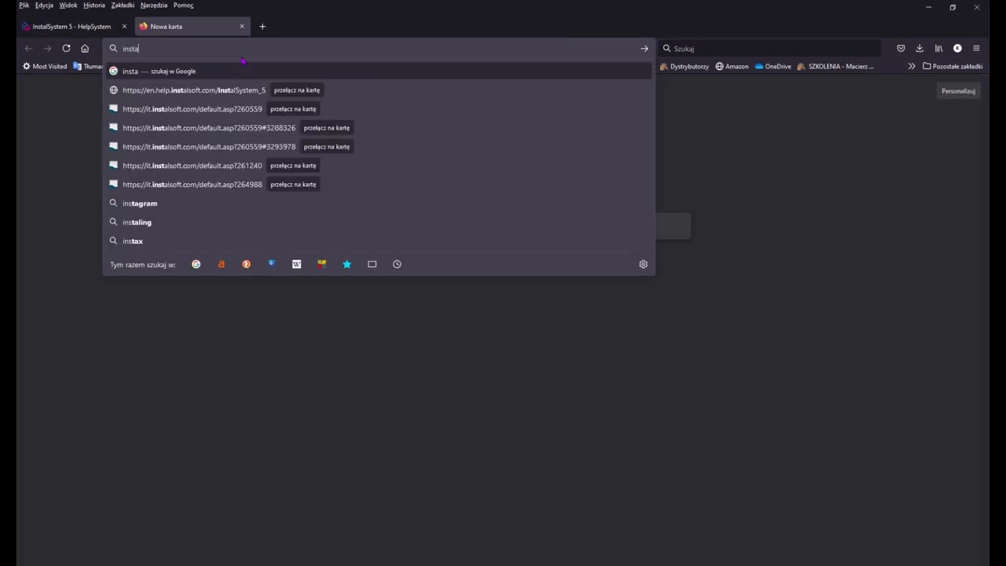
pyautogui.write('lsoft.com')
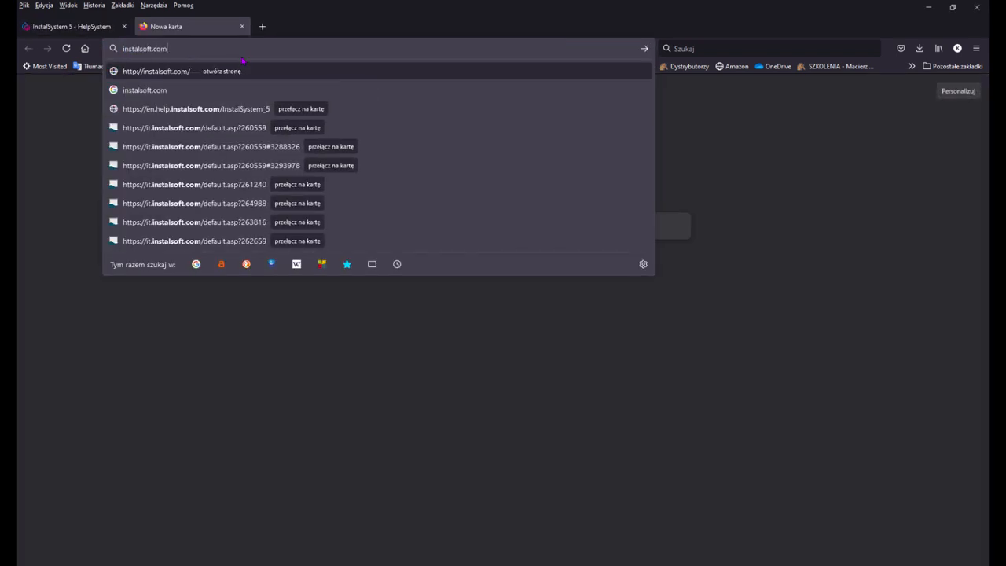
pyautogui.press('Return')
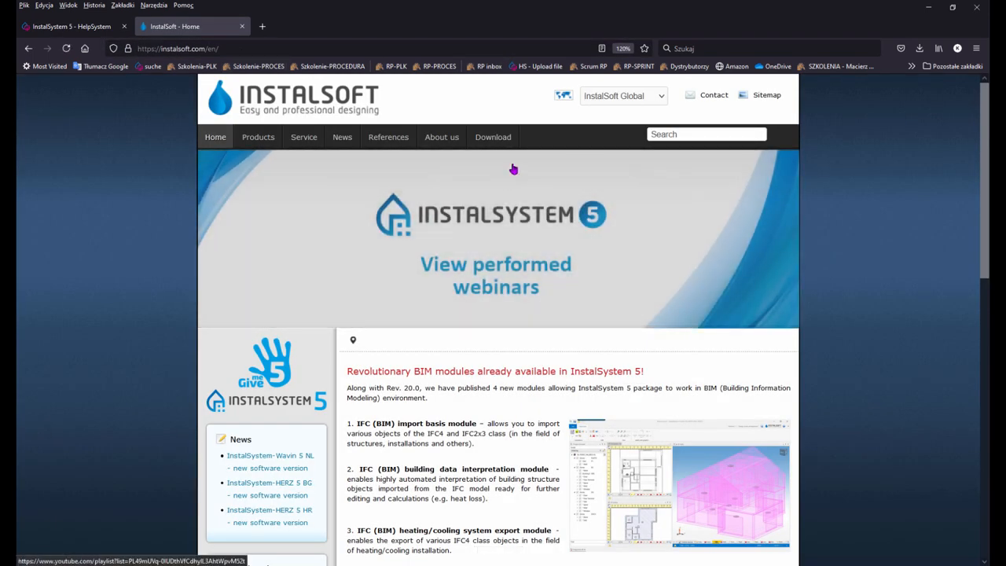
pyautogui.click(708, 98)
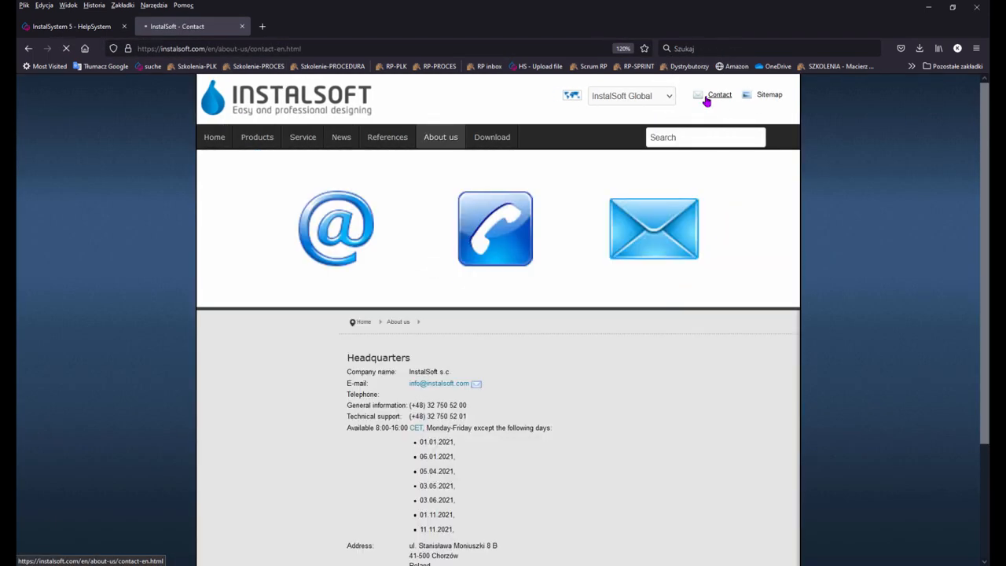
# Highlight the headquarters' e-mail address and general information phone number, and switch back to the InstalSystem 5 project.
pyautogui.scroll(-1, 723, 267)
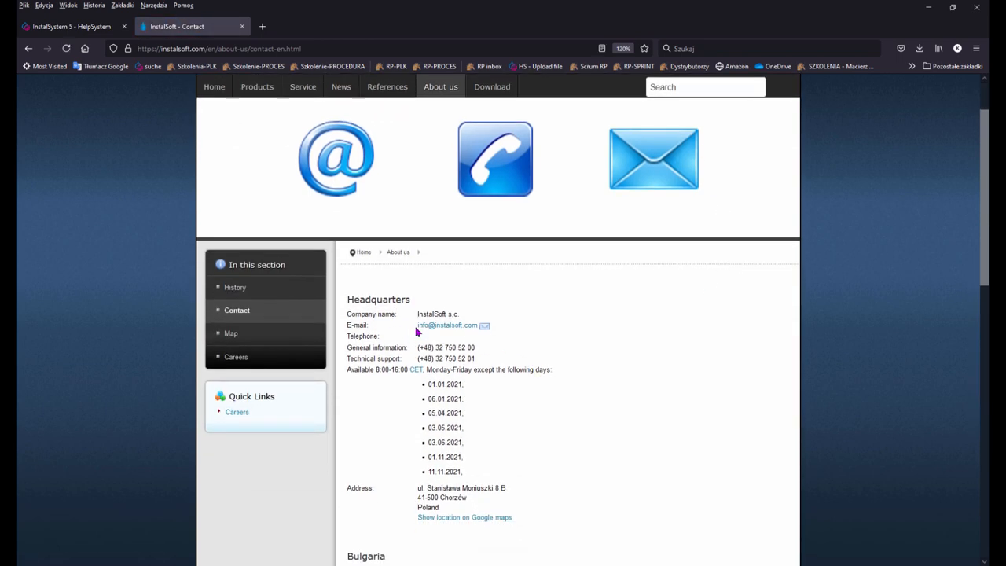
pyautogui.moveTo(417, 325); pyautogui.dragTo(477, 325)
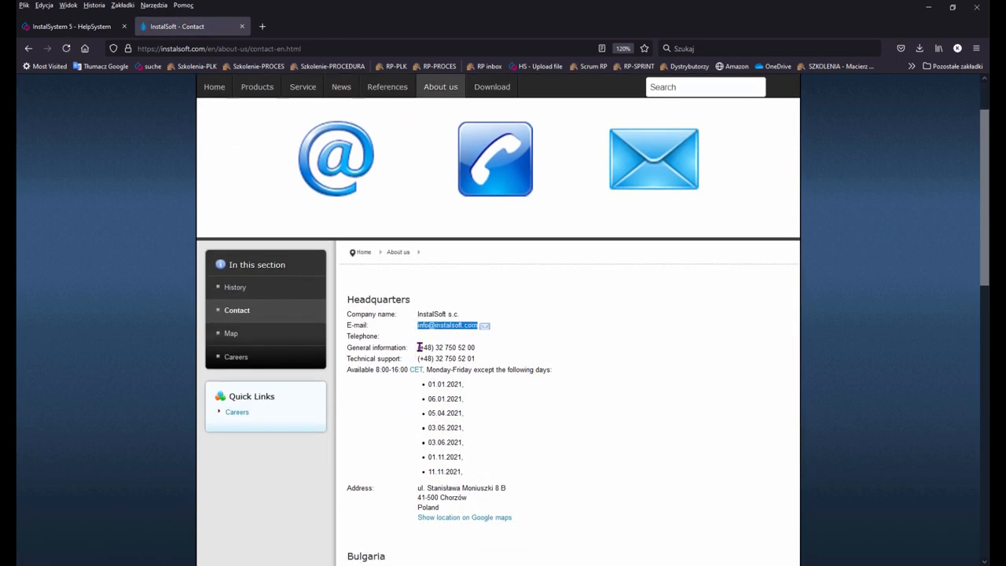
pyautogui.moveTo(418, 347); pyautogui.dragTo(483, 352)
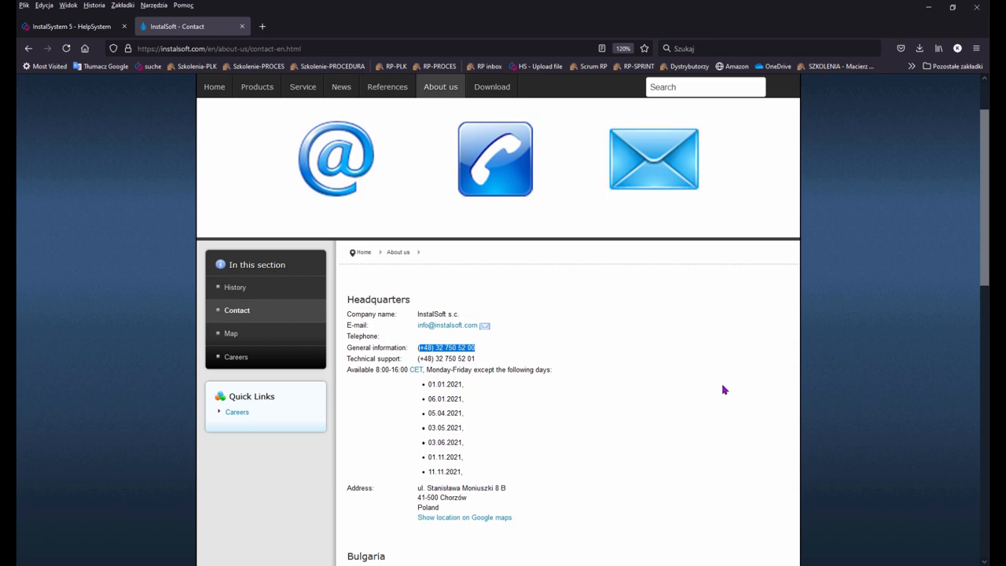
pyautogui.hotkey('alt', 'Tab')
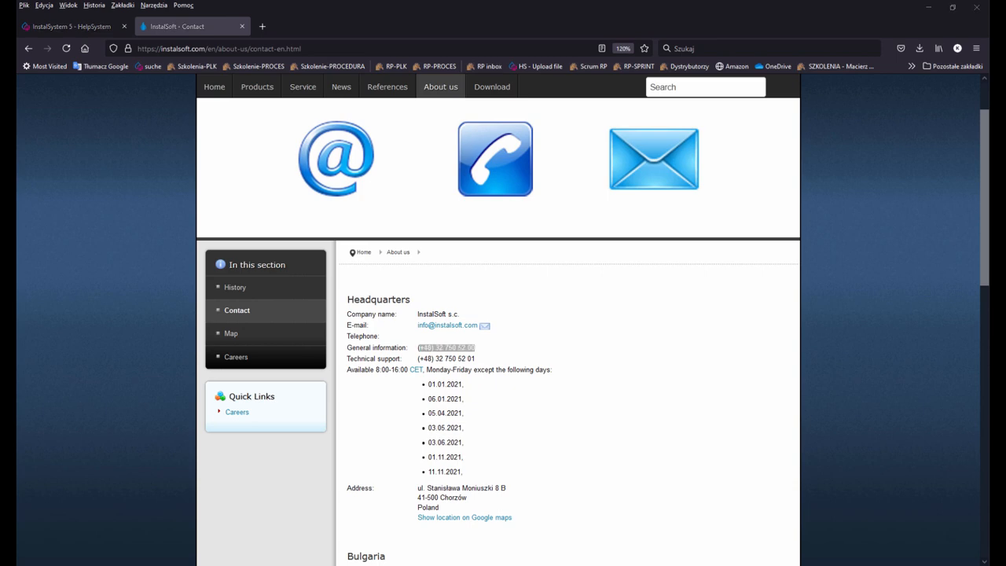
pyautogui.hotkey('alt', 'Tab')
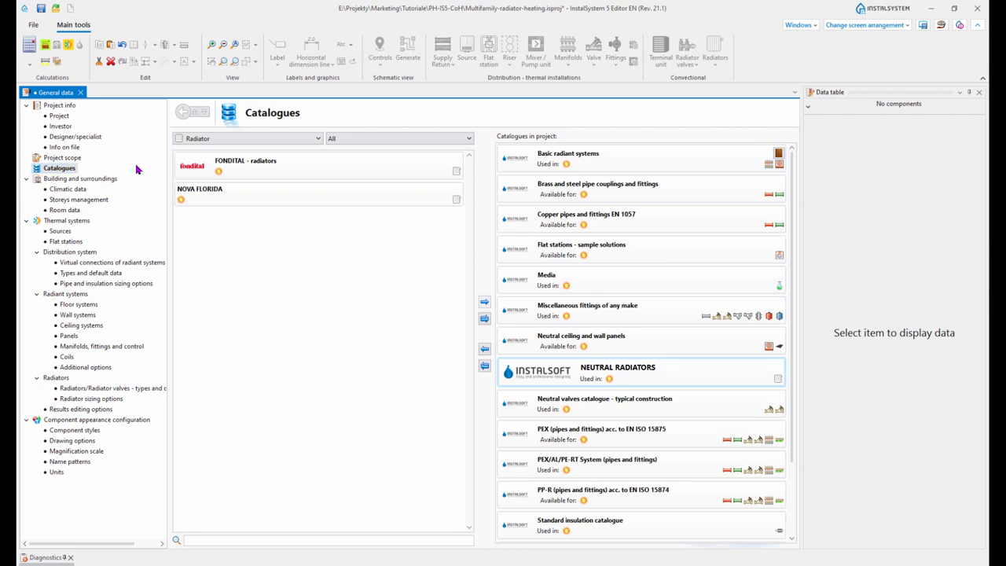
# Open Storeys management under Building and surroundings and review the data of the 1st floor, 3rd floor and Basement storeys.
pyautogui.click(41, 204)
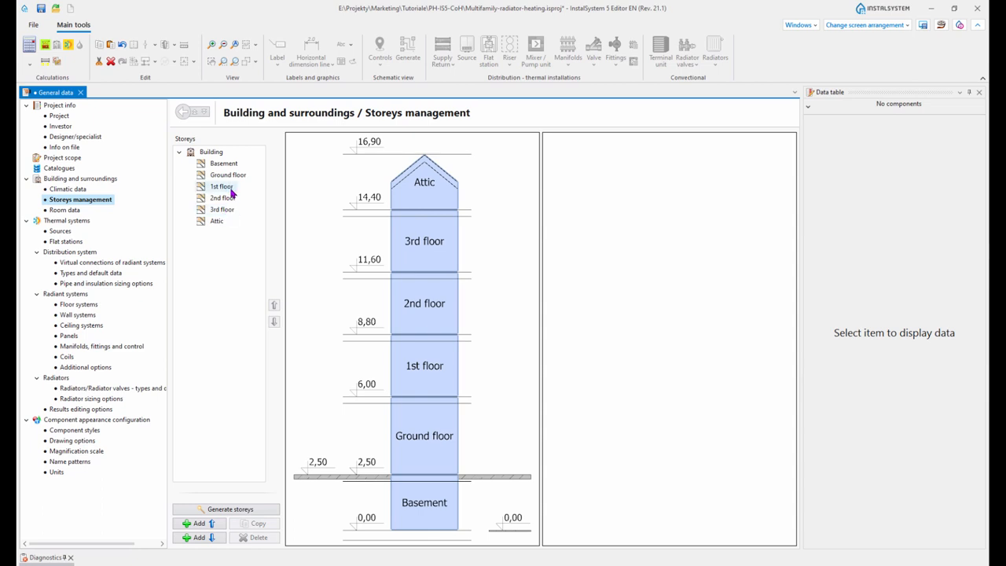
pyautogui.click(226, 187)
pyautogui.click(222, 209)
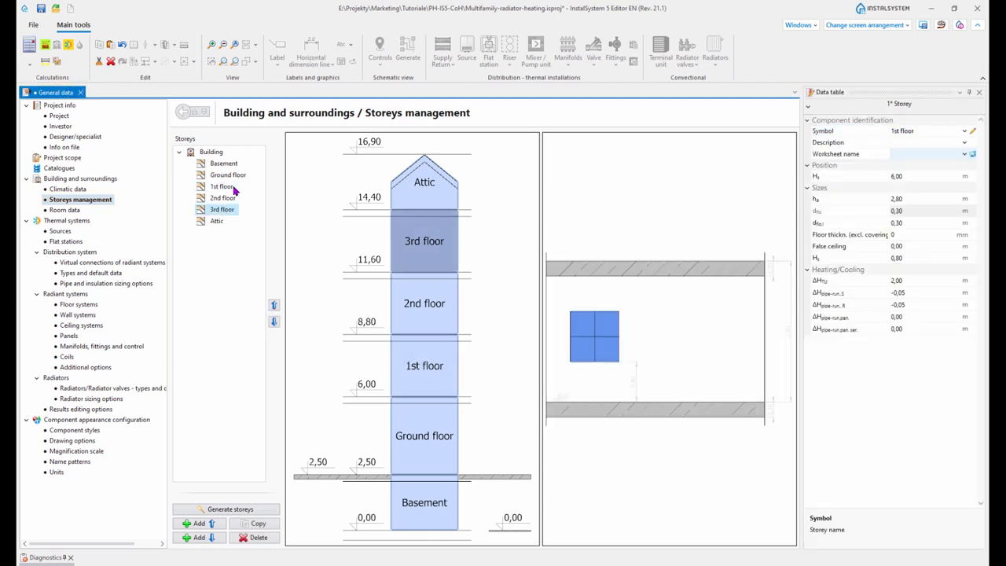
pyautogui.click(228, 187)
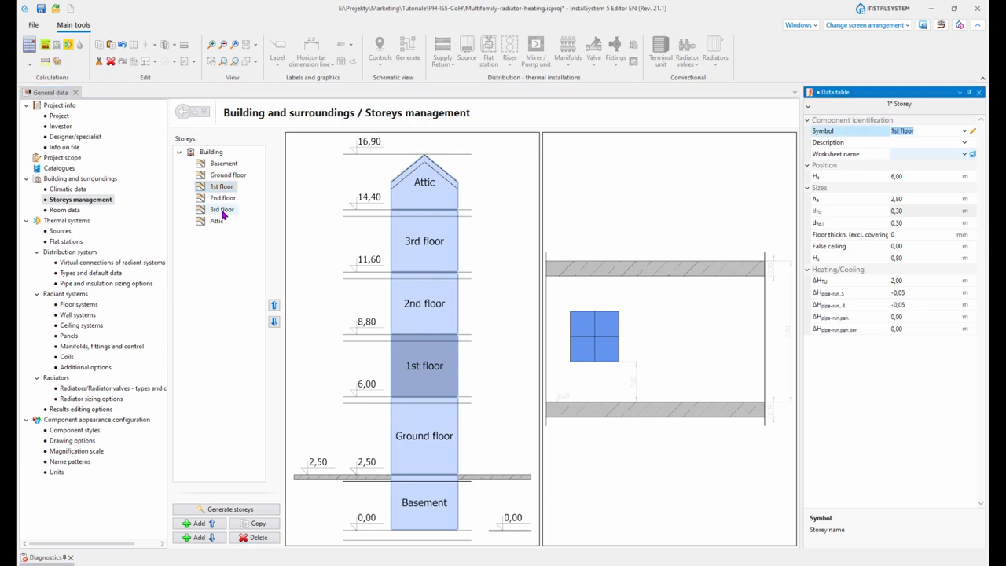
pyautogui.click(224, 165)
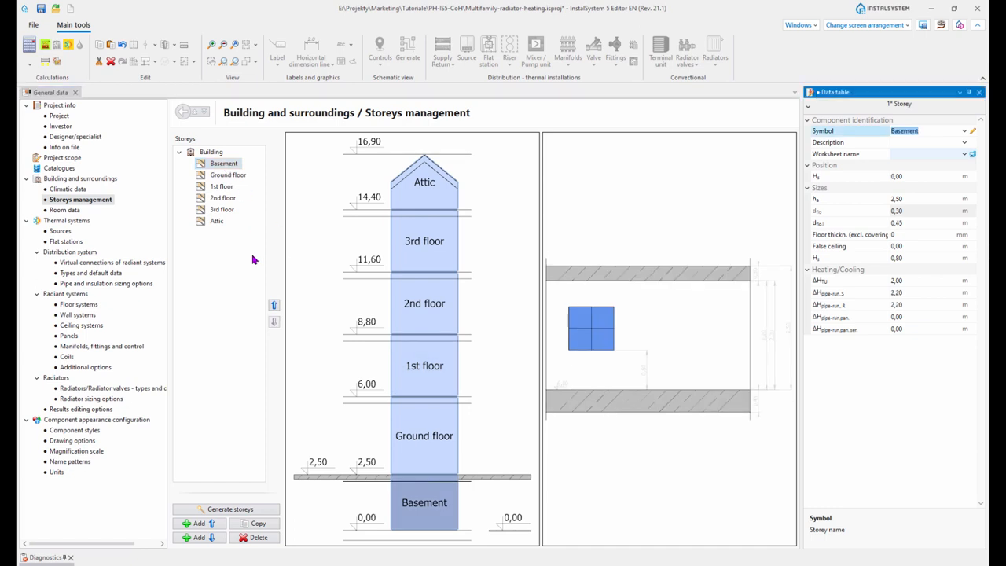
# Examine the 1st floor's supply and return pipe-run distances from the floor in its heating/cooling data.
pyautogui.click(222, 188)
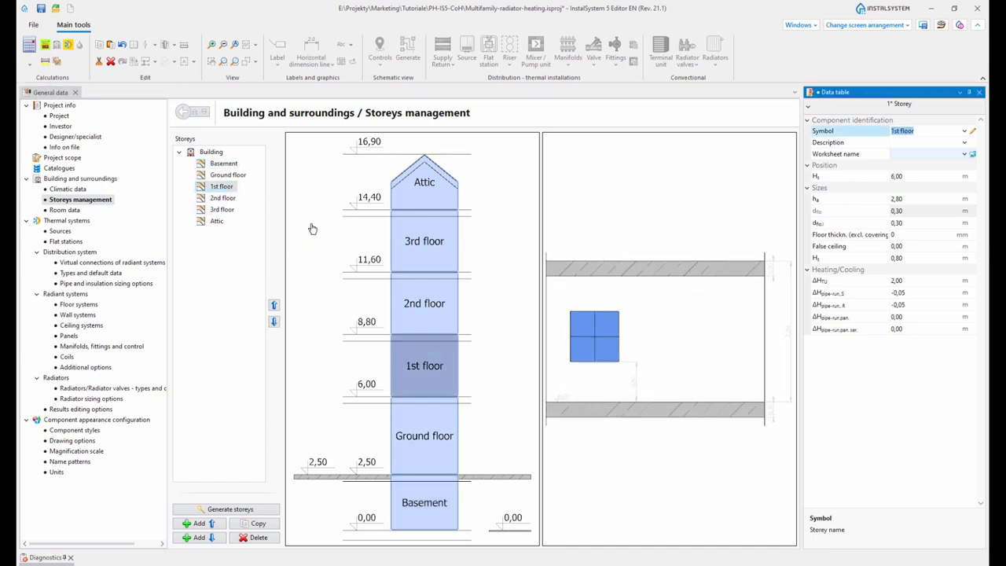
pyautogui.click(923, 304)
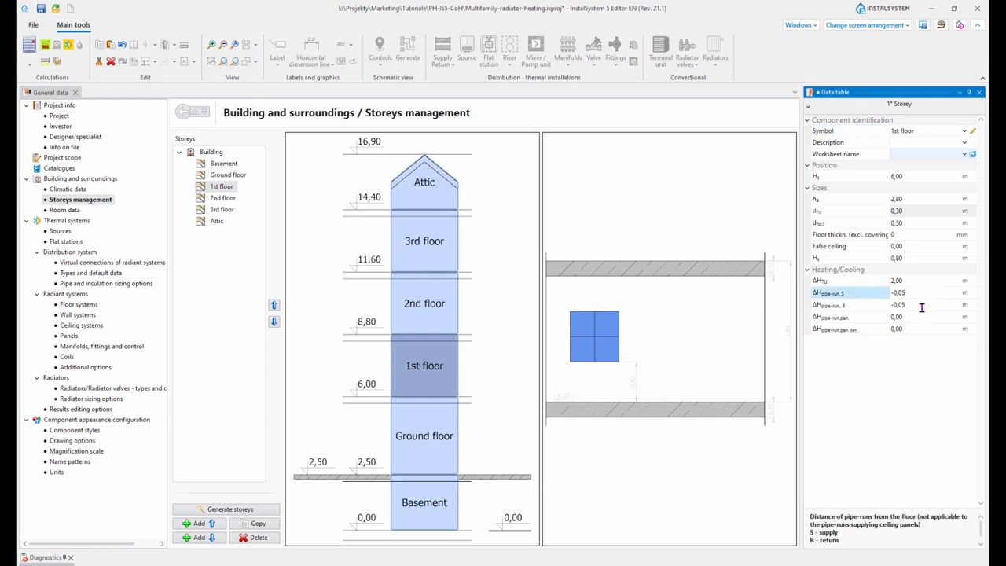
pyautogui.click(920, 291)
pyautogui.click(928, 305)
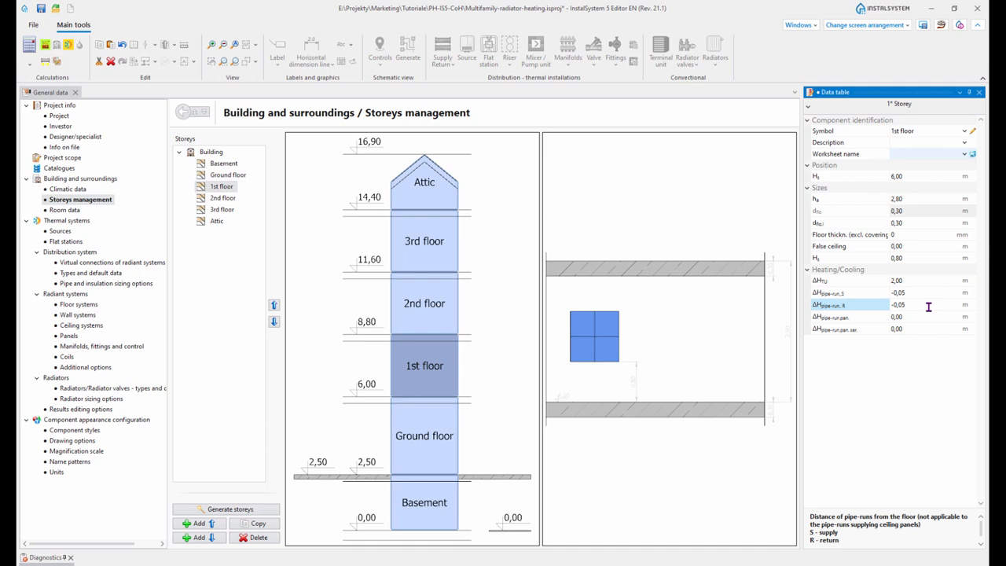
# Open the thermal systems' Sources settings and review the heating supply temperature and the temperature drop for radiators.
pyautogui.click(63, 232)
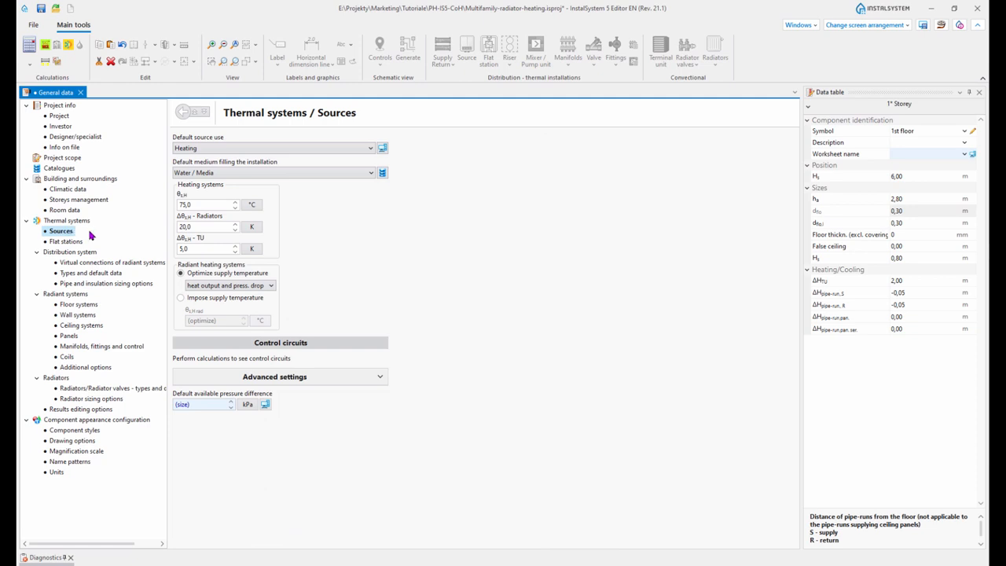
pyautogui.click(199, 206)
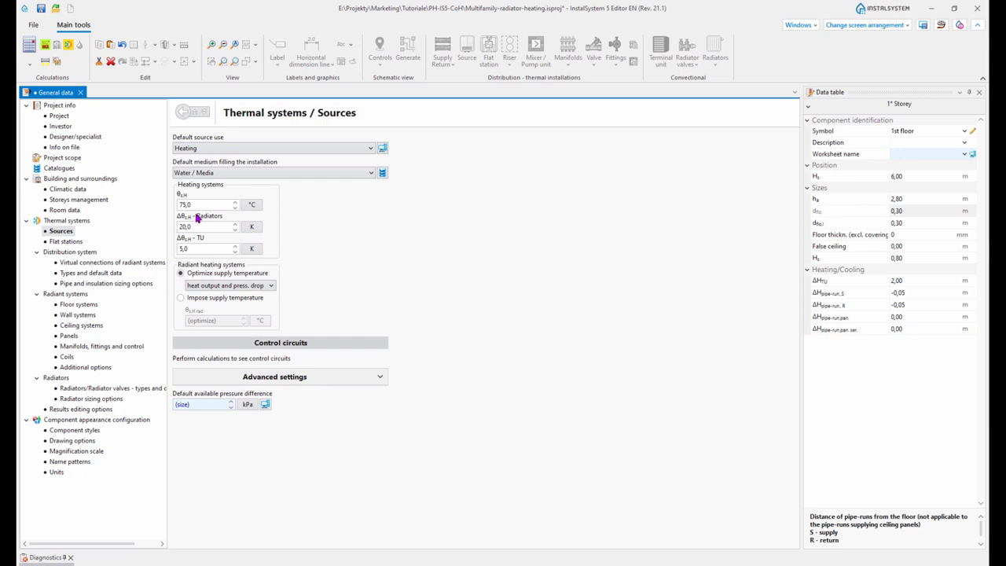
pyautogui.click(197, 226)
pyautogui.click(202, 203)
# Open the distribution system's Types and default data and review the default pipe type options for branch/radiator circuit pipes and the building unit.
pyautogui.click(70, 266)
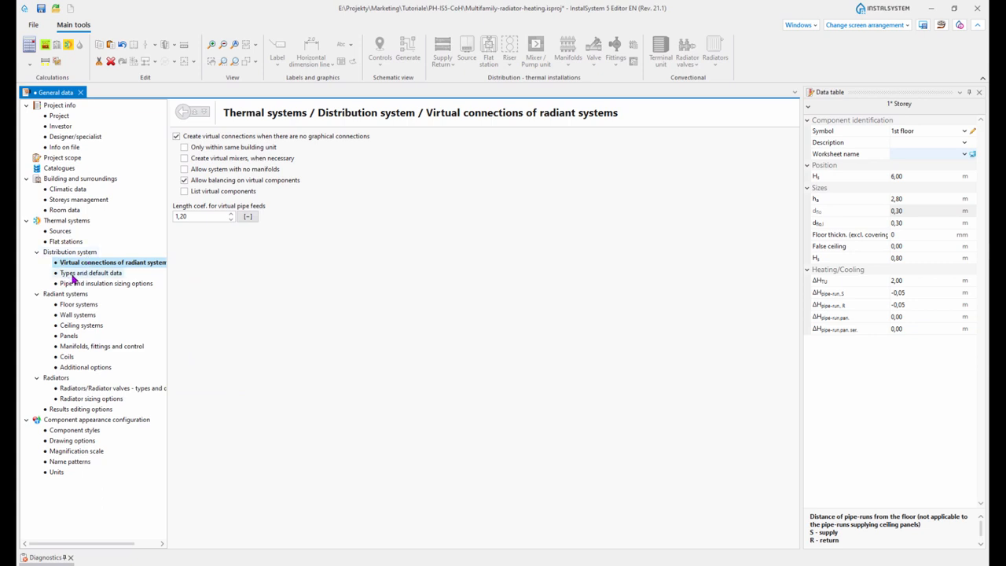
pyautogui.click(87, 275)
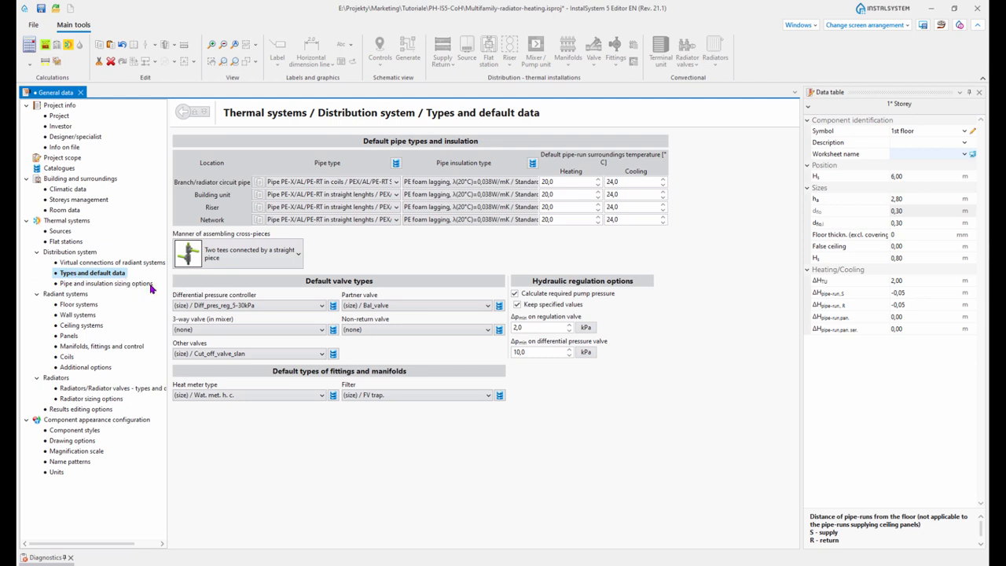
pyautogui.click(397, 183)
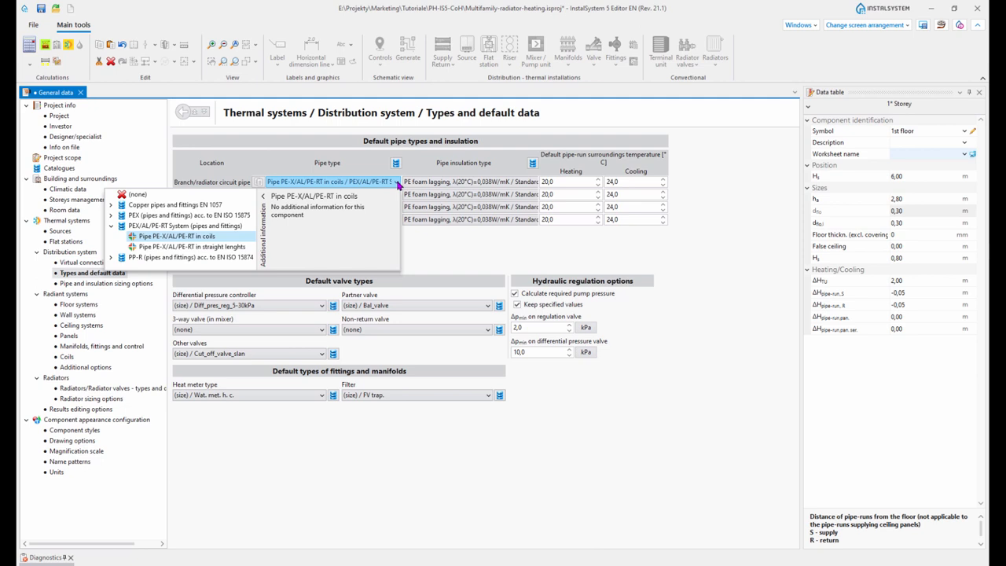
pyautogui.click(397, 182)
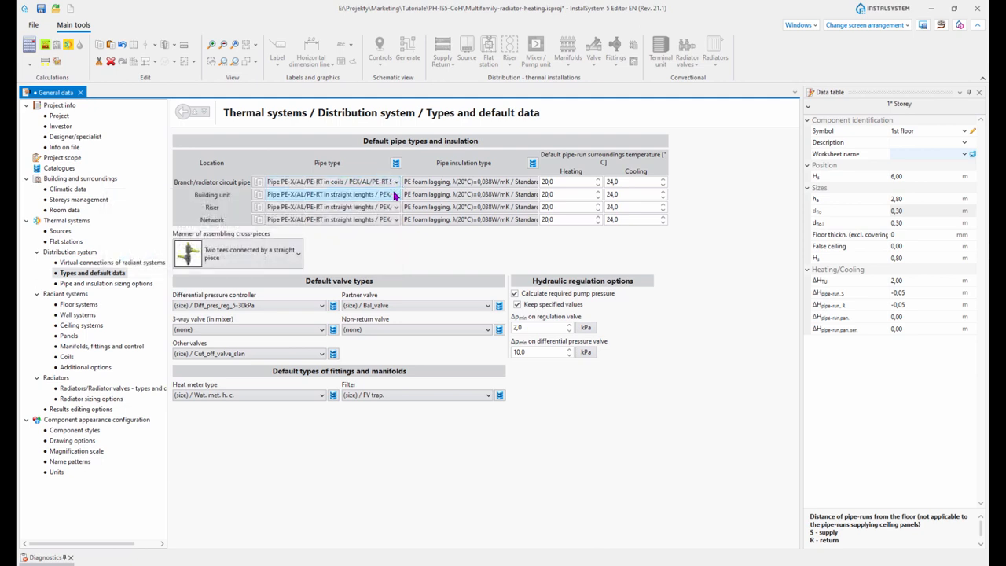
pyautogui.click(397, 195)
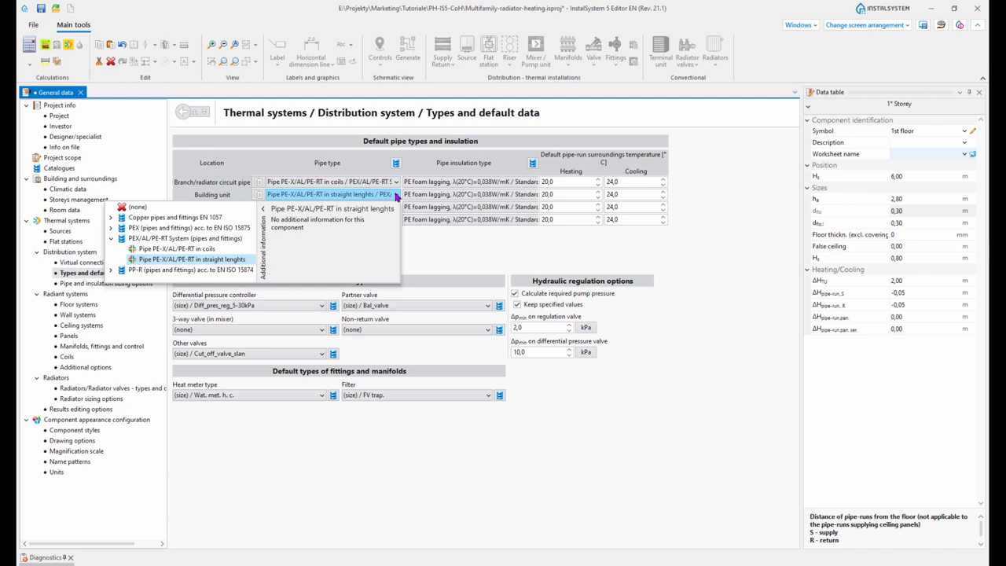
pyautogui.click(397, 195)
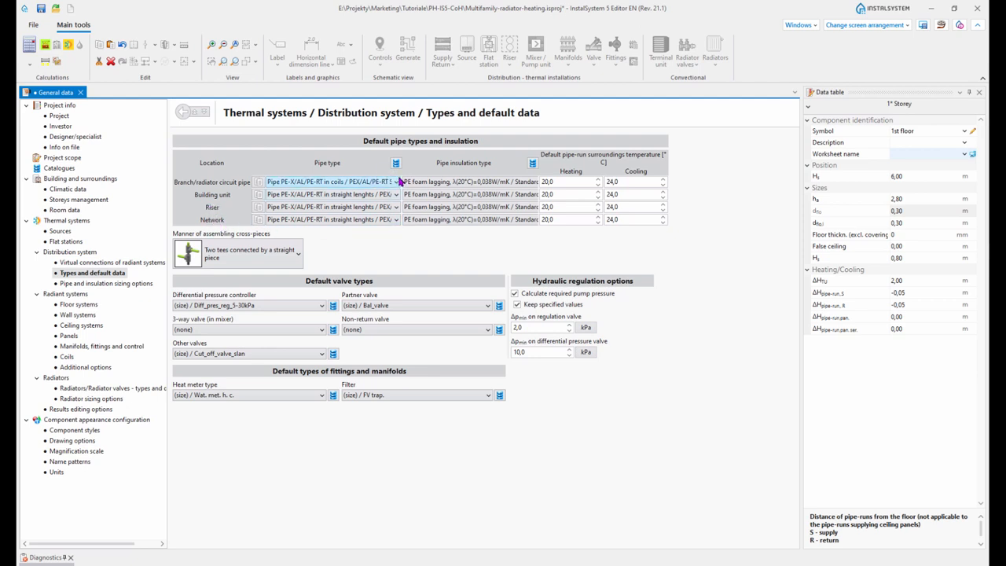
# Review the default pipe type options for the network and riser locations.
pyautogui.click(397, 221)
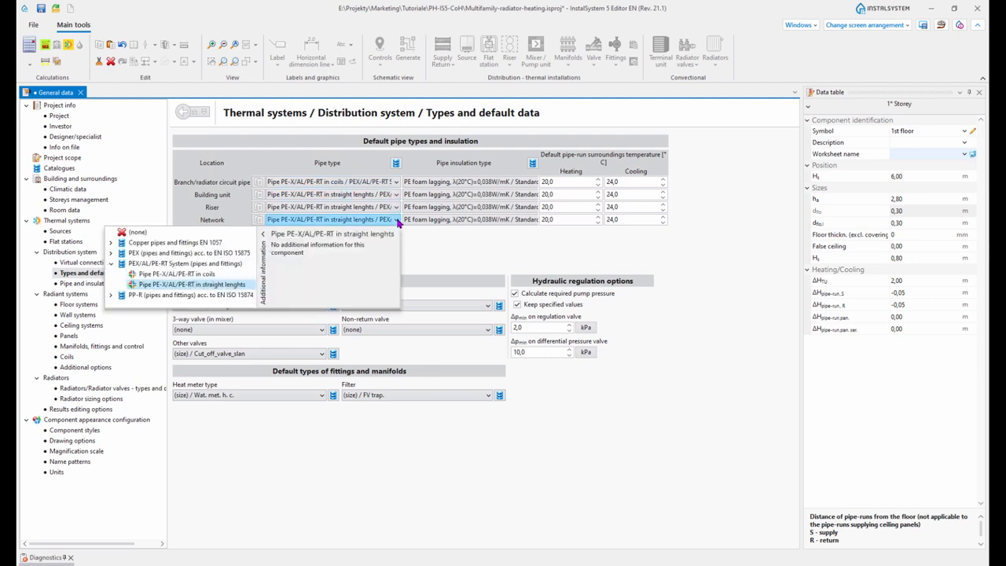
pyautogui.click(397, 221)
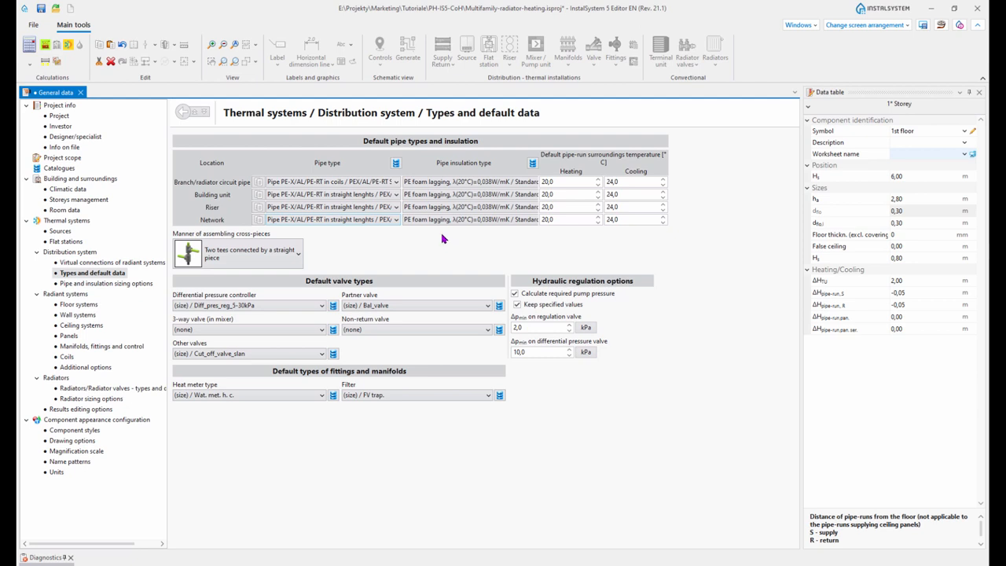
pyautogui.click(397, 221)
pyautogui.click(397, 222)
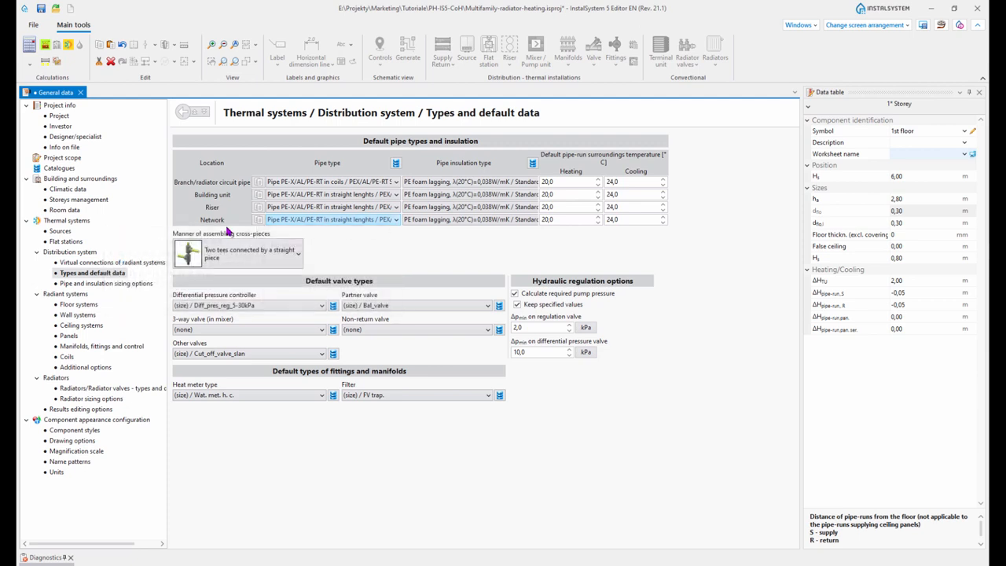
pyautogui.click(396, 207)
pyautogui.click(397, 207)
# Switch to the 2D editor, inspect the Location of the supply connection pipe-run at the kitchen radiator, and widen the data table.
pyautogui.click(909, 28)
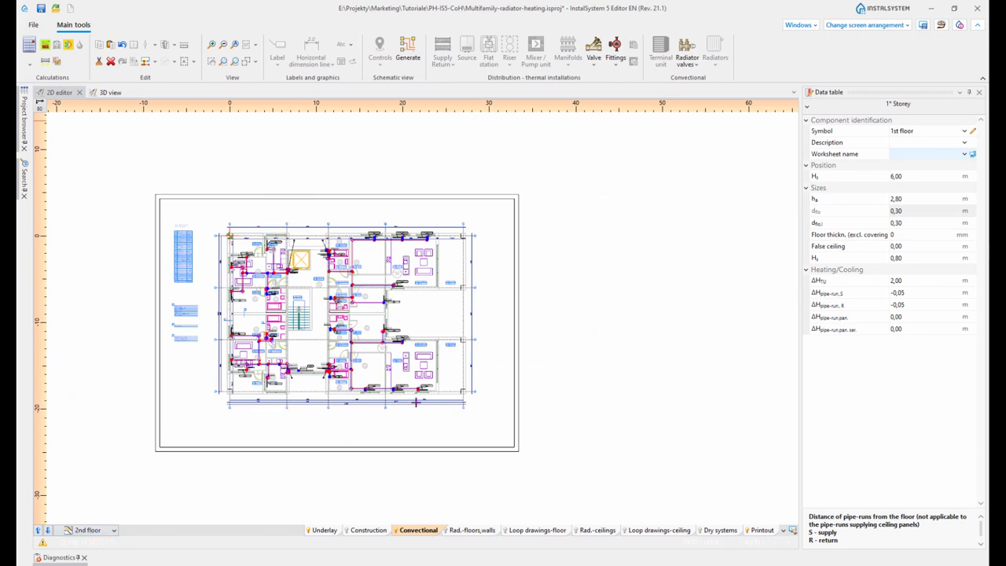
pyautogui.scroll(10, 265, 330)
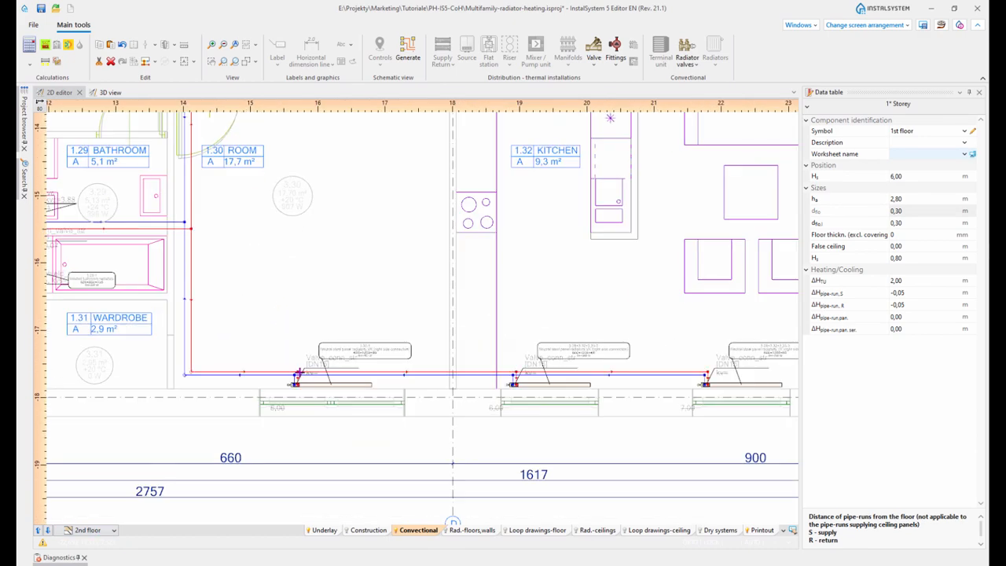
pyautogui.moveTo(299, 372); pyautogui.dragTo(276, 356, button='middle')
pyautogui.moveTo(589, 387); pyautogui.dragTo(559, 421, button='middle')
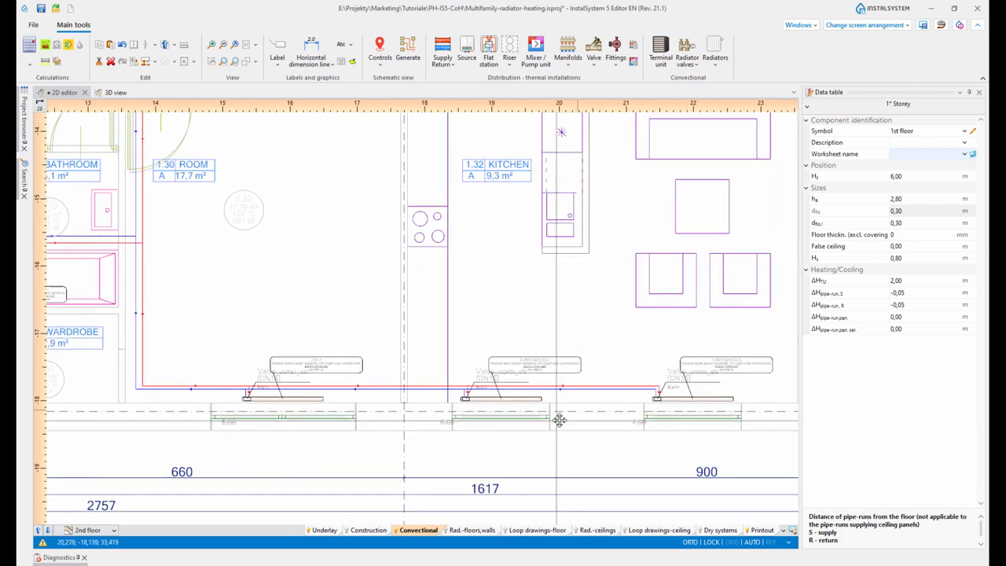
pyautogui.scroll(2, 559, 421)
pyautogui.moveTo(359, 409); pyautogui.dragTo(446, 421, button='middle')
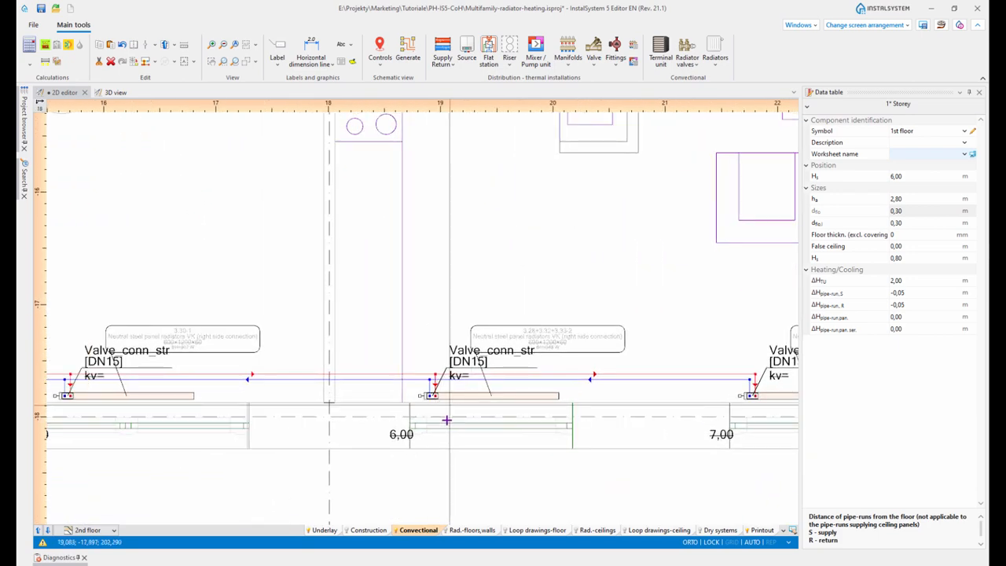
pyautogui.scroll(5, 446, 421)
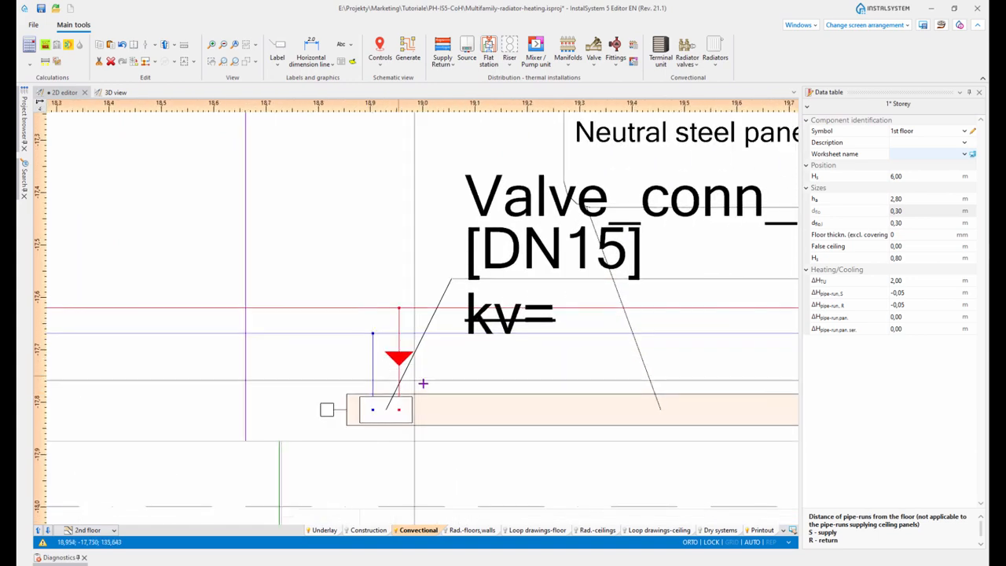
pyautogui.scroll(2, 423, 384)
pyautogui.click(384, 340)
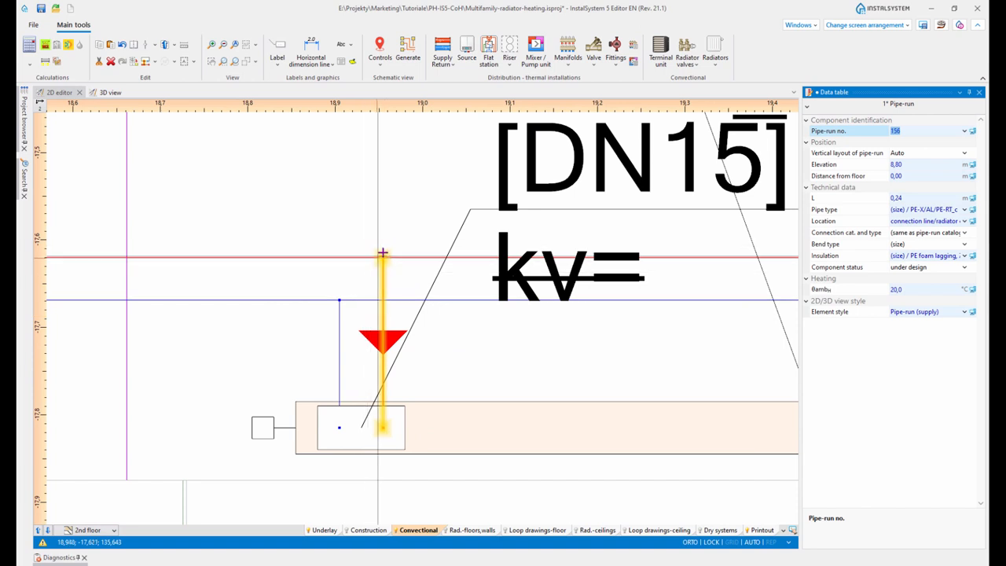
pyautogui.click(881, 232)
pyautogui.click(826, 225)
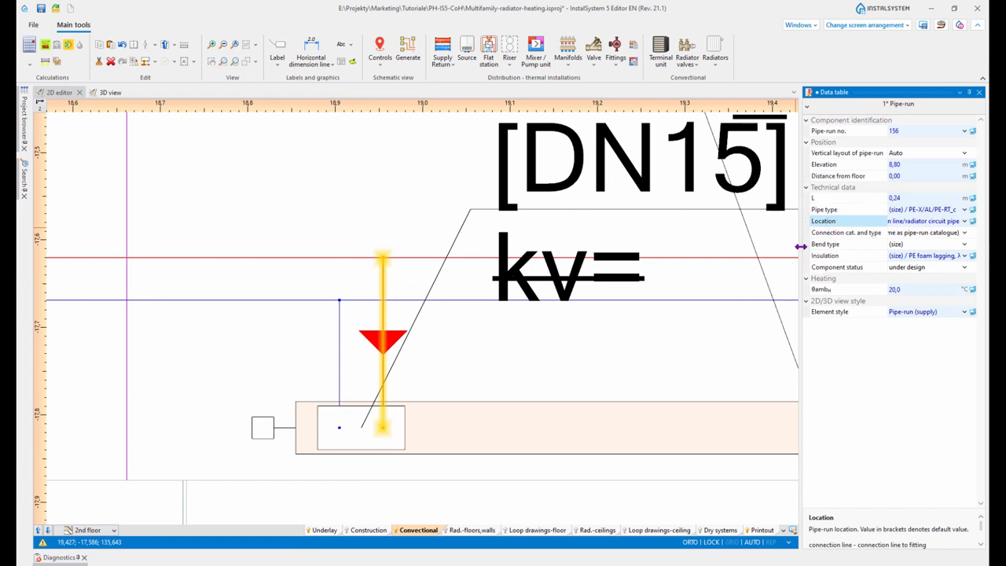
pyautogui.moveTo(800, 246); pyautogui.dragTo(766, 246)
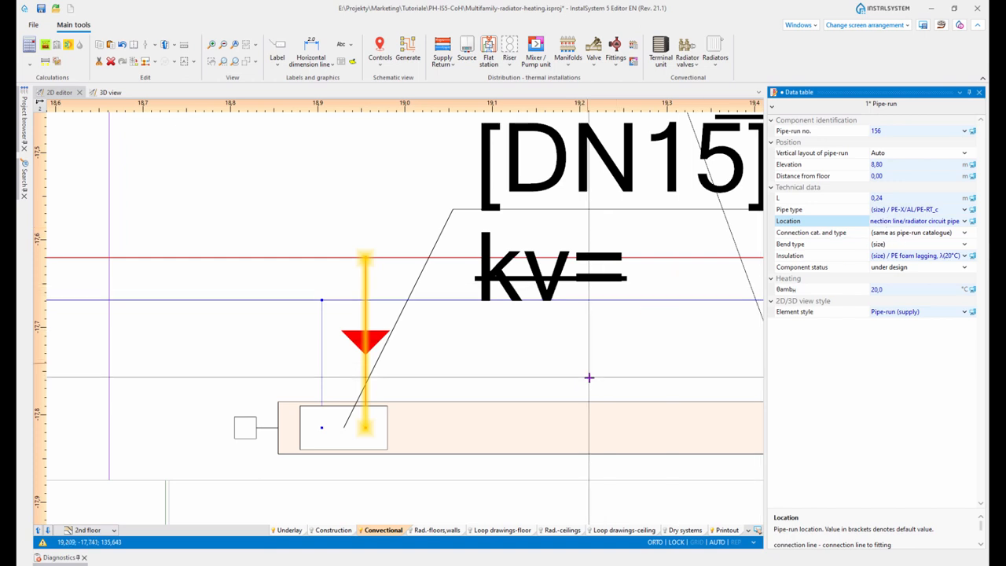
# Select the horizontal supply pipe-run between the room 1.30 and kitchen radiators and check its Location.
pyautogui.scroll(-2, 600, 378)
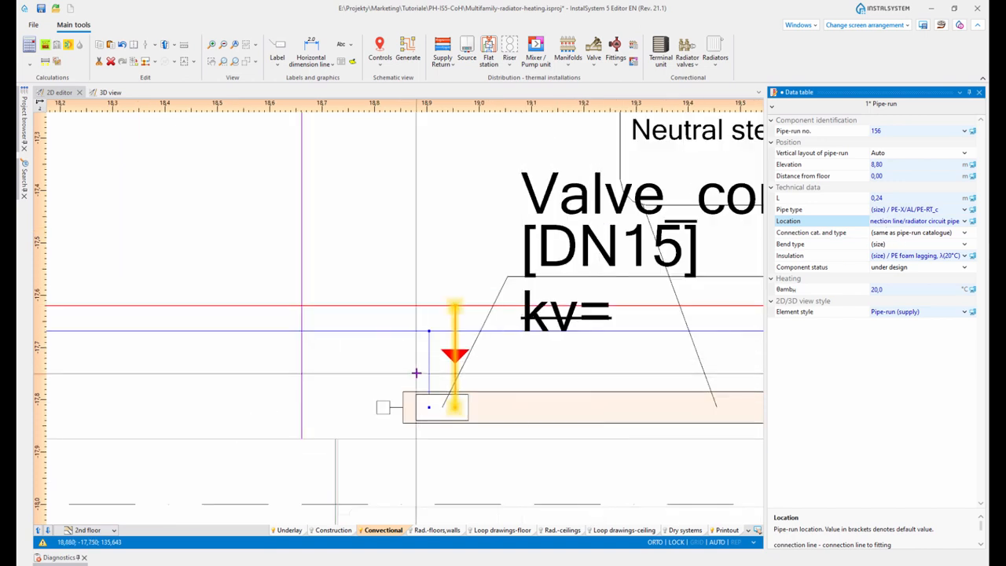
pyautogui.moveTo(348, 364); pyautogui.dragTo(508, 386, button='middle')
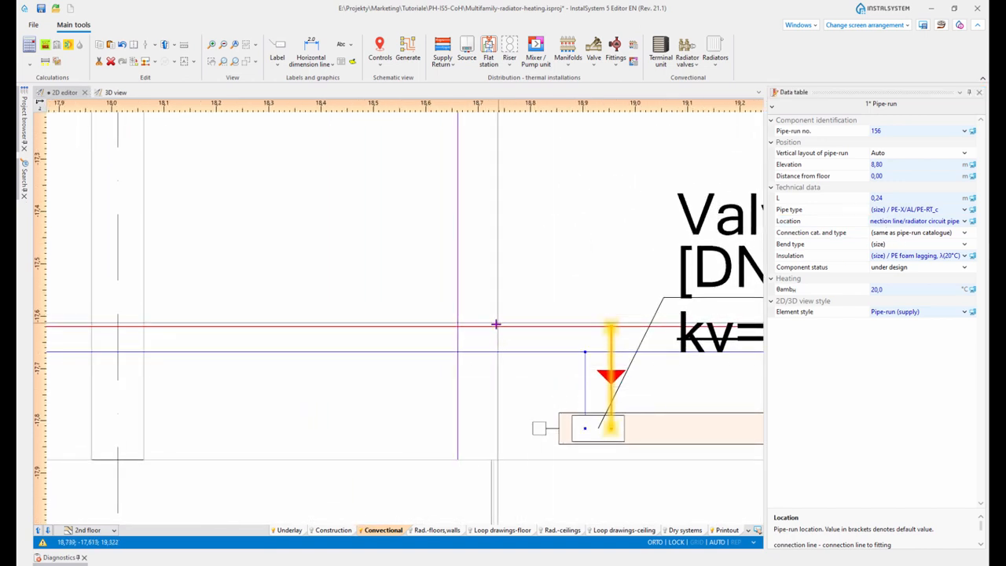
pyautogui.scroll(2, 496, 324)
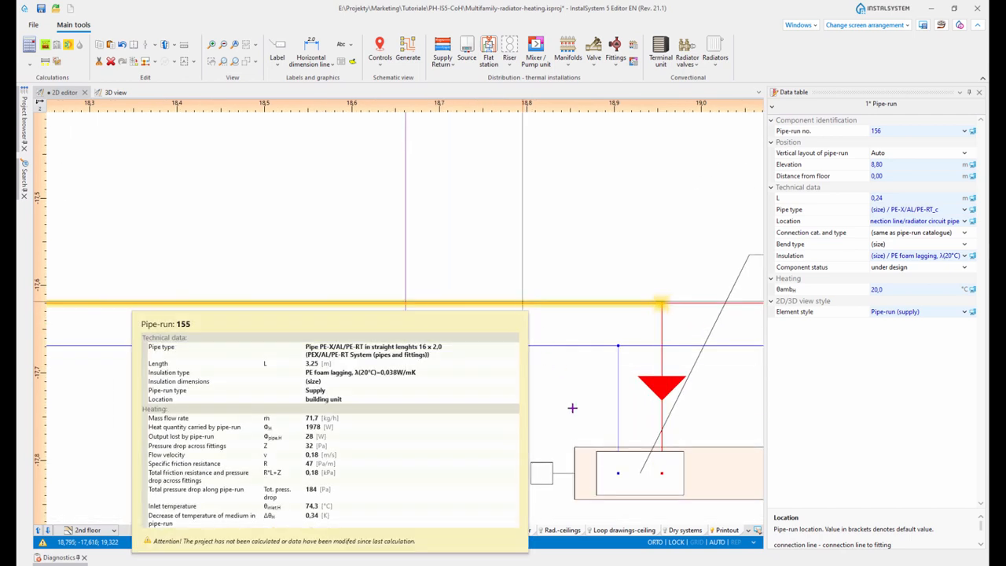
pyautogui.click(522, 302)
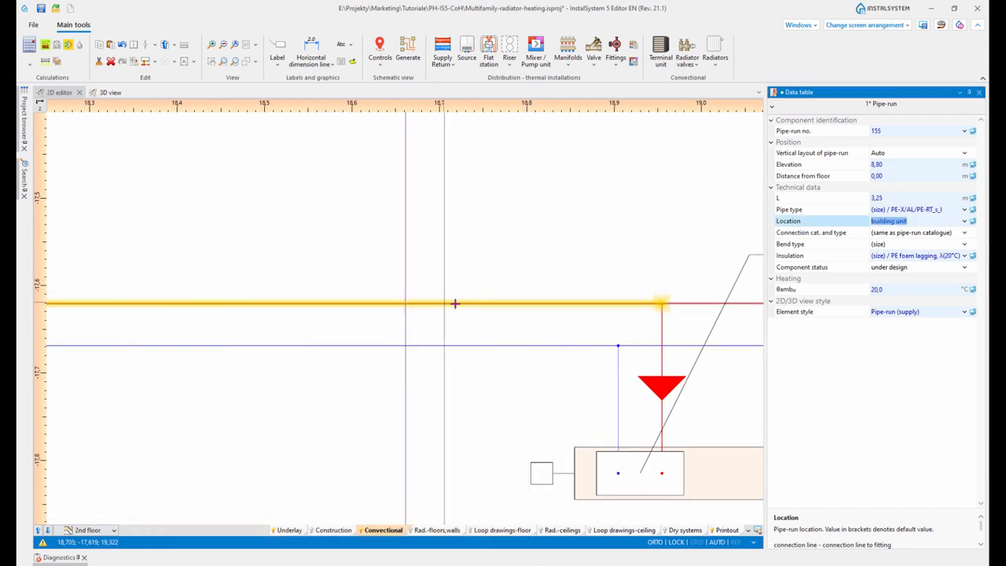
pyautogui.scroll(-4, 455, 317)
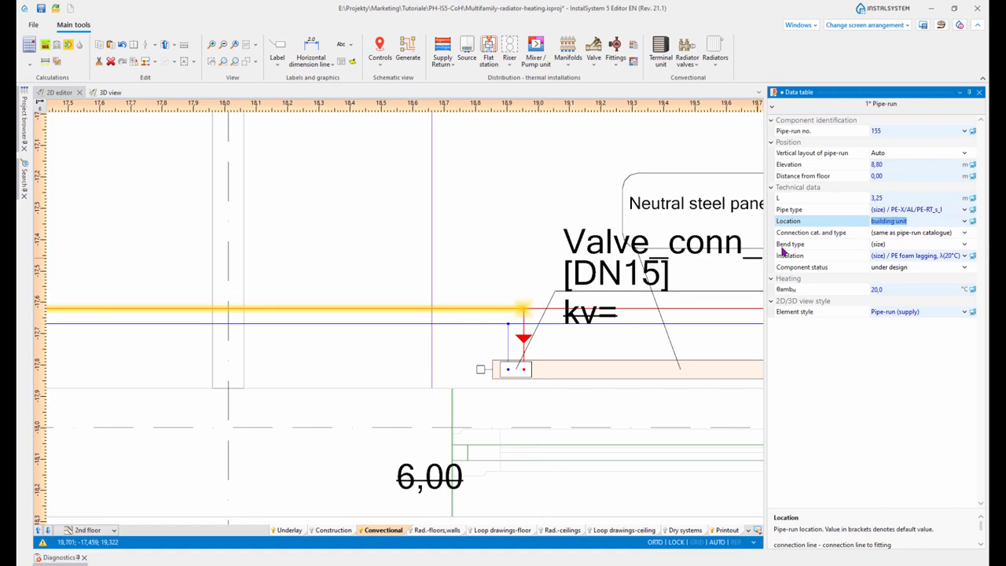
# Switch to the 3D view, select the supply pipe-run of a vertical riser and check its Location.
pyautogui.scroll(-4, 406, 272)
pyautogui.moveTo(355, 249); pyautogui.dragTo(413, 285, button='middle')
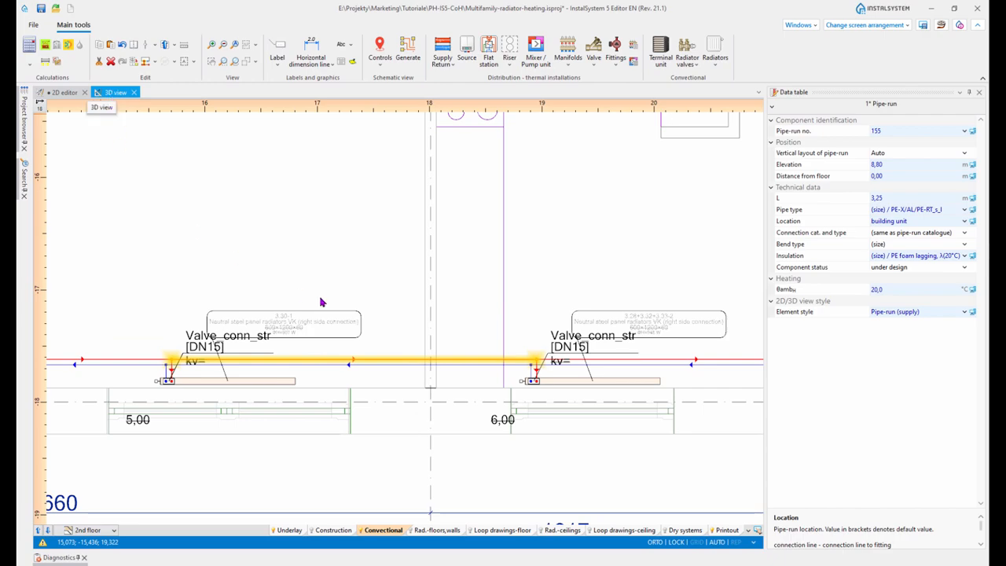
pyautogui.scroll(5, 514, 384)
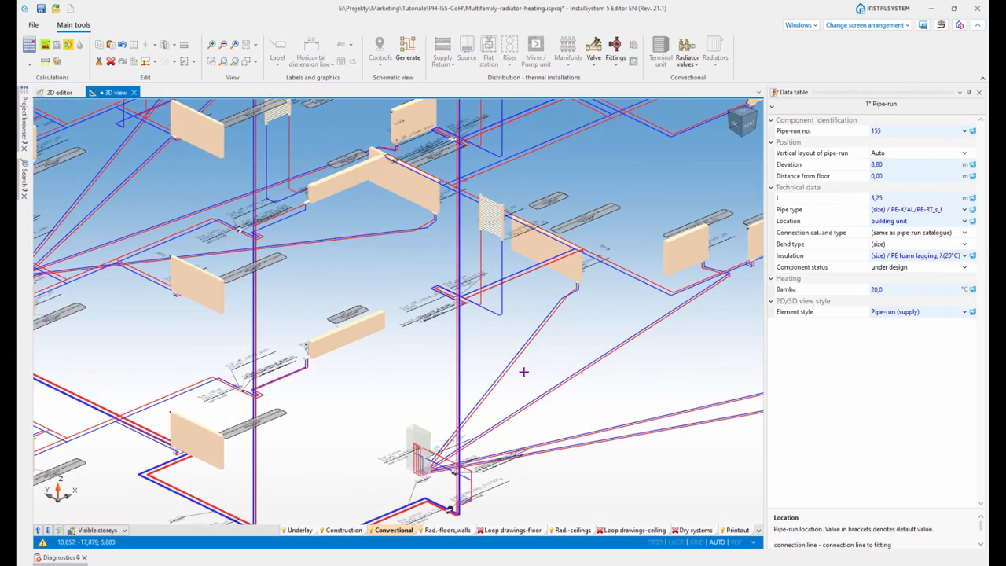
pyautogui.moveTo(523, 371); pyautogui.dragTo(526, 351, button='middle')
pyautogui.scroll(3, 479, 375)
pyautogui.moveTo(479, 375); pyautogui.dragTo(643, 381, button='middle')
pyautogui.click(683, 368)
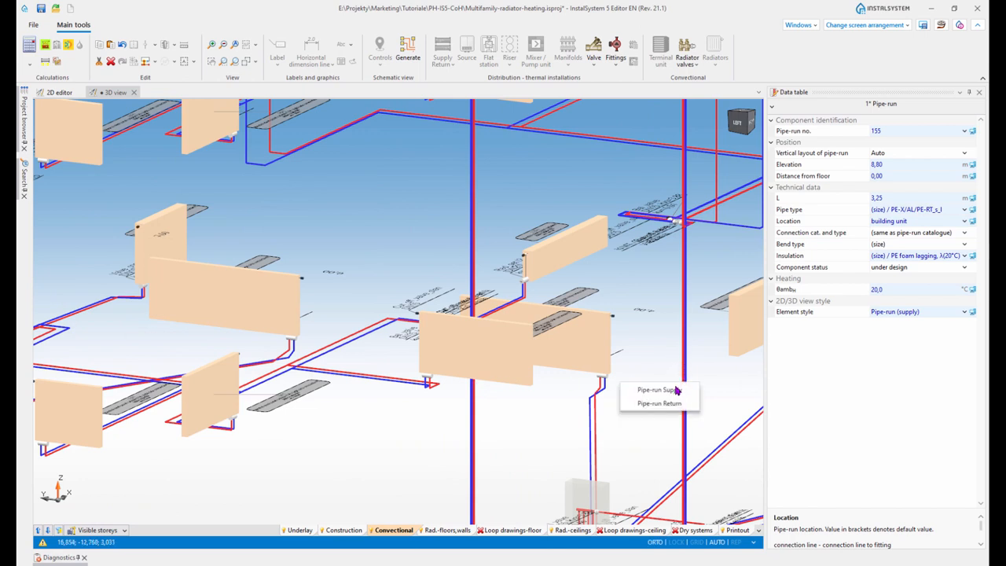
pyautogui.click(660, 389)
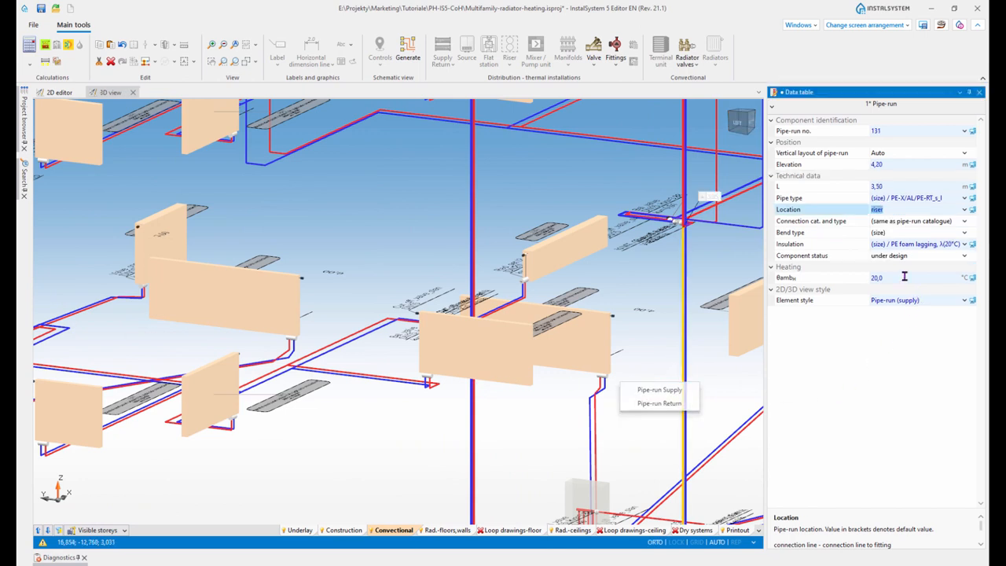
pyautogui.click(888, 211)
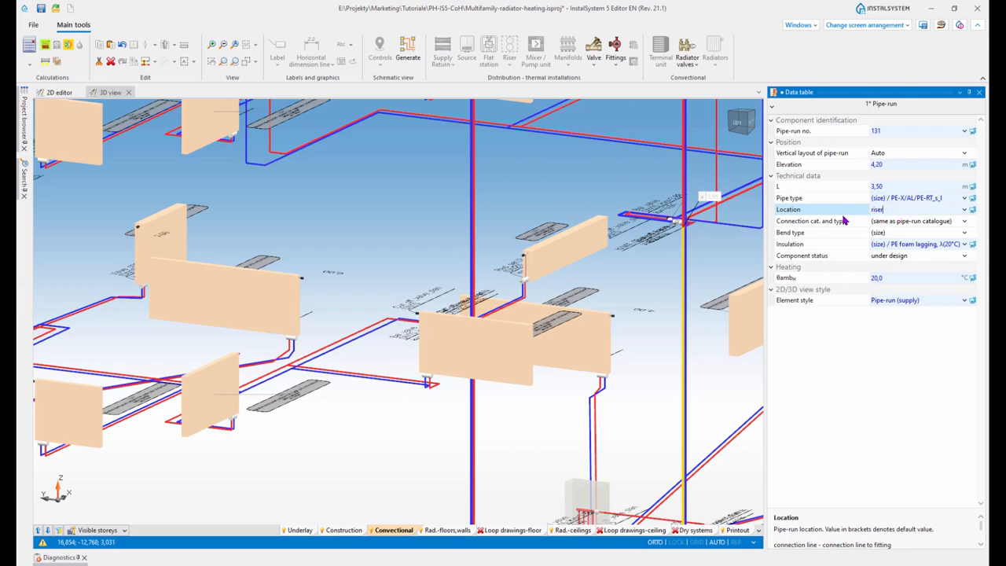
# Select the horizontal return pipe-run of the main distribution line in the 3D view and check its Location.
pyautogui.scroll(-5, 553, 430)
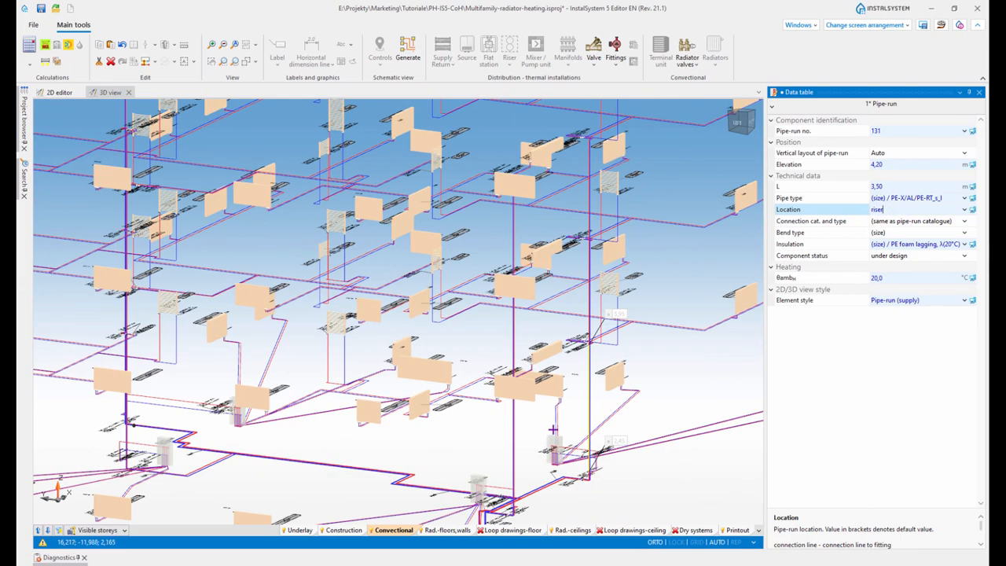
pyautogui.moveTo(553, 430); pyautogui.dragTo(528, 303, button='middle')
pyautogui.scroll(2, 525, 440)
pyautogui.keyDown('shift'); pyautogui.moveTo(551, 450); pyautogui.dragTo(577, 425, button='middle'); pyautogui.keyUp('shift')
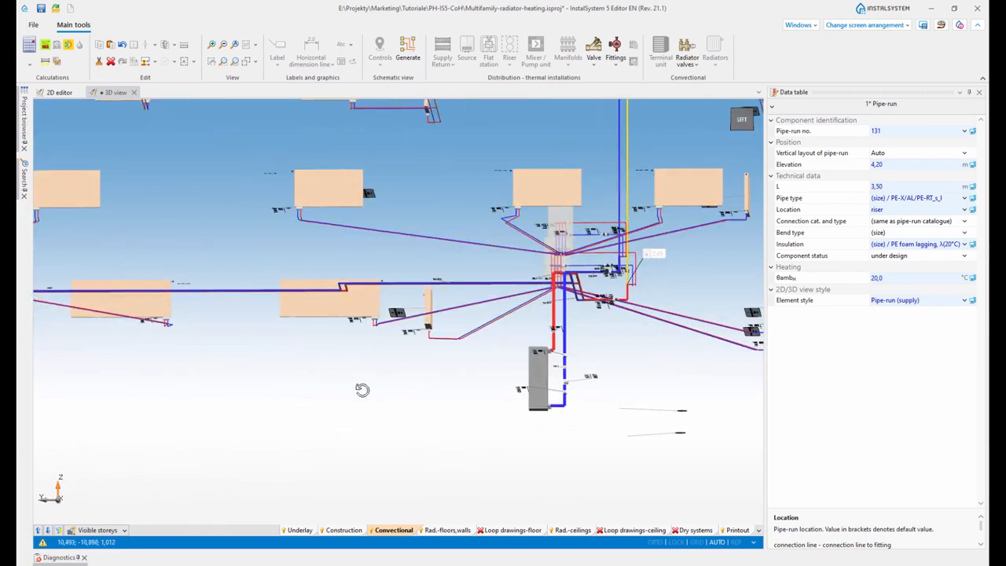
pyautogui.keyDown('shift'); pyautogui.moveTo(363, 390); pyautogui.dragTo(401, 405, button='middle'); pyautogui.keyUp('shift')
pyautogui.scroll(6, 538, 398)
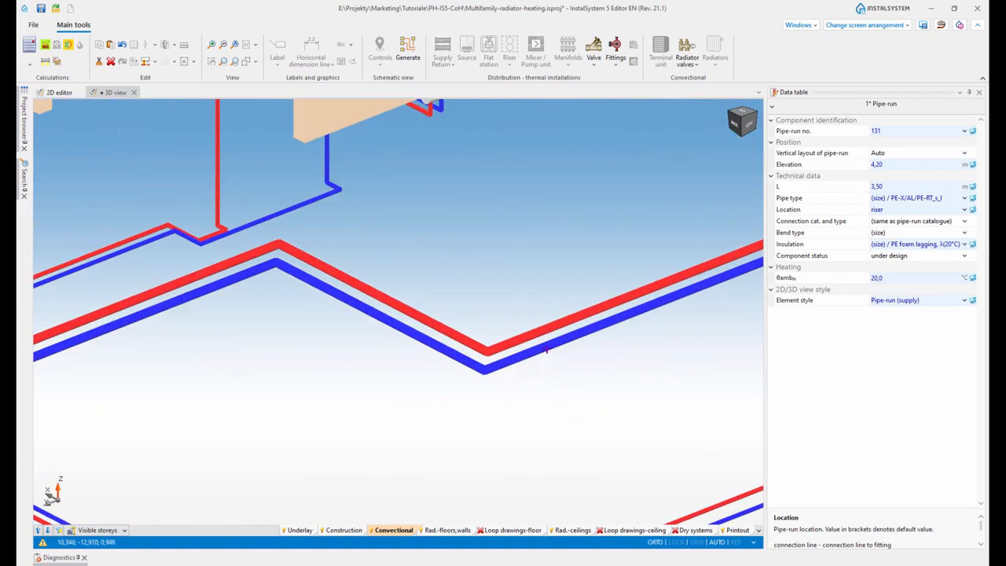
pyautogui.click(547, 350)
pyautogui.click(908, 222)
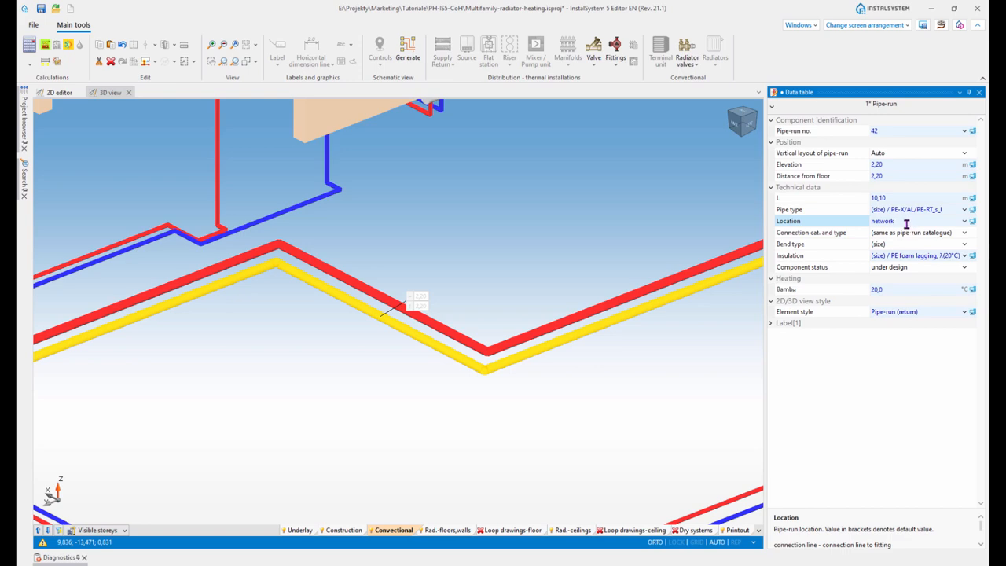
# Examine the route of the selected network pipe-run towards the heat source and return to the General data screen.
pyautogui.scroll(-4, 424, 356)
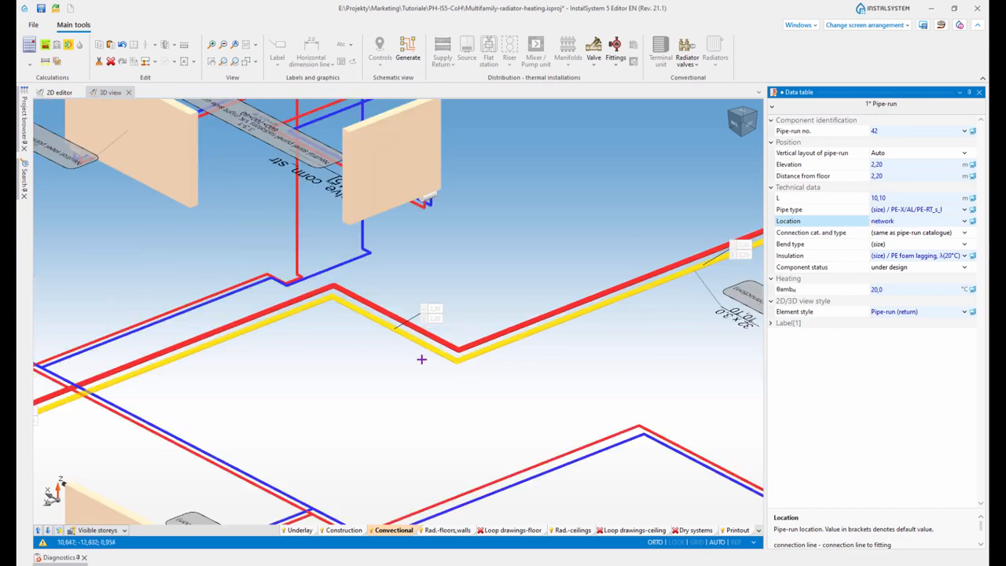
pyautogui.scroll(-2, 576, 359)
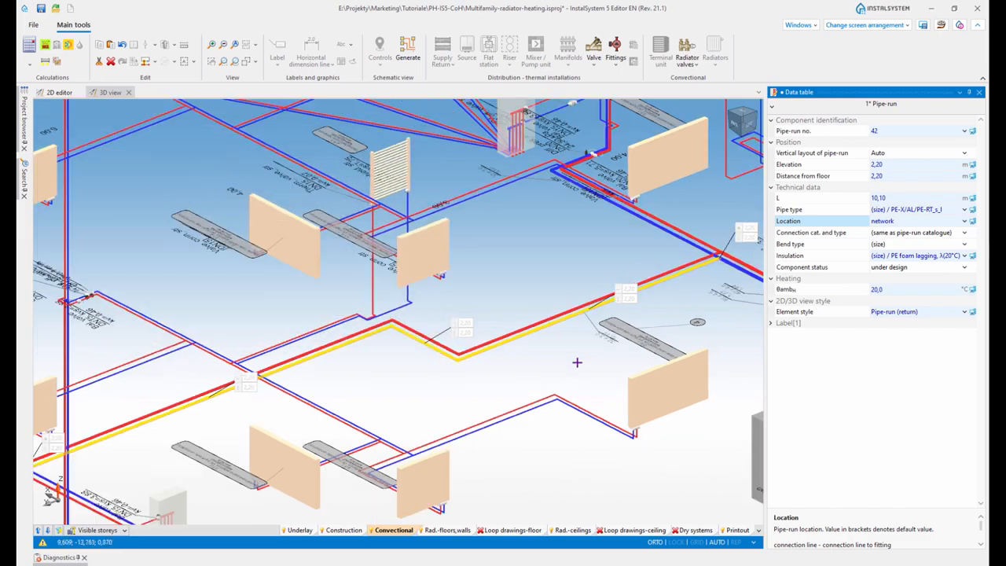
pyautogui.scroll(-1, 622, 362)
pyautogui.moveTo(622, 374); pyautogui.dragTo(643, 360, button='middle')
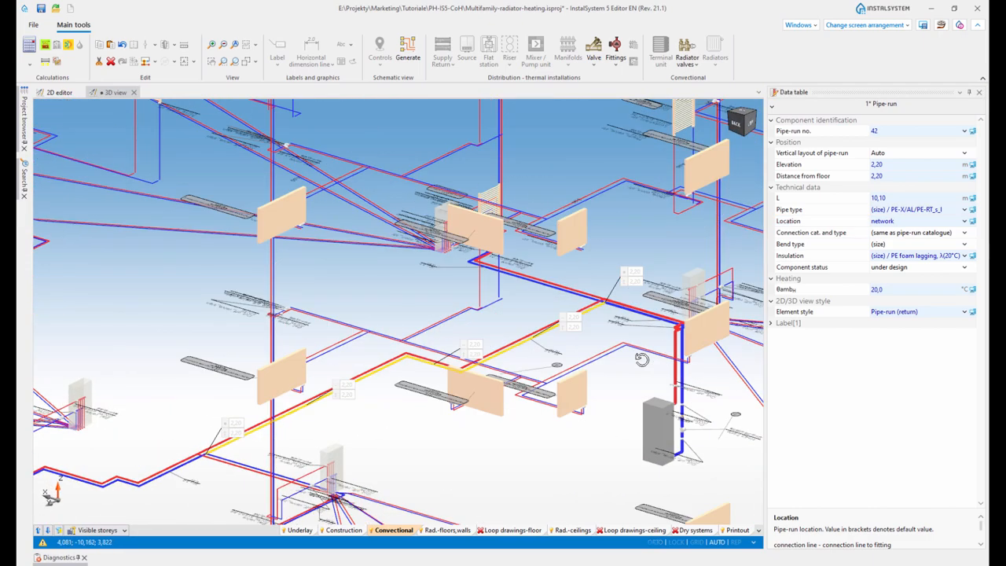
pyautogui.click(855, 26)
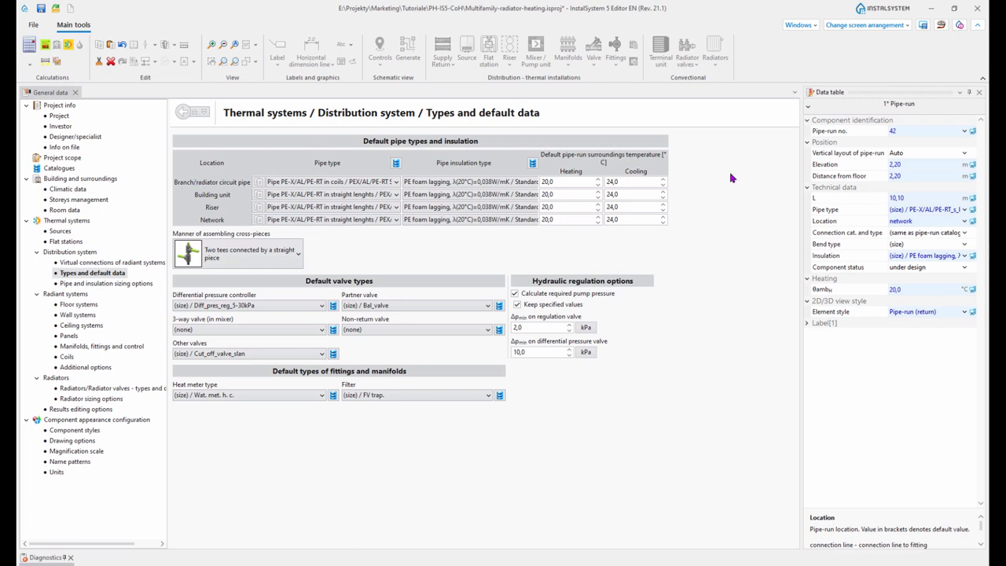
# Switch to the 2D editing arrangement, select the return pipe-run beside the 2nd-floor radiator and check its Location.
pyautogui.click(871, 25)
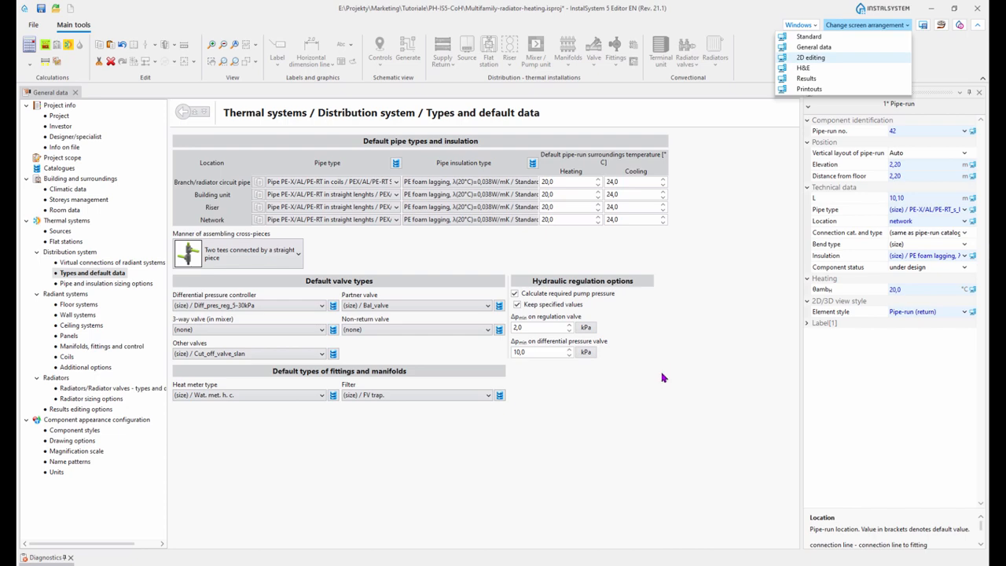
pyautogui.scroll(3, 668, 383)
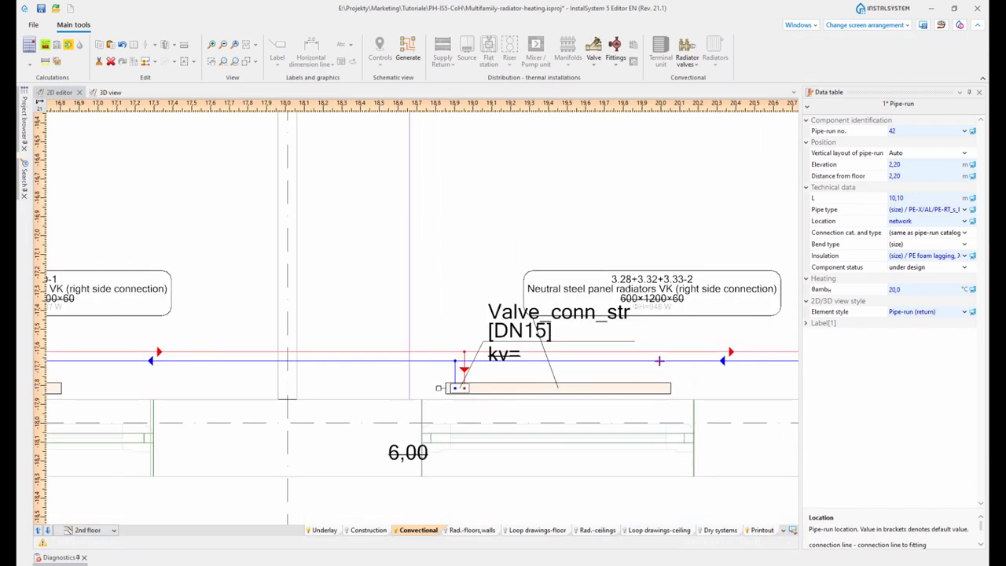
pyautogui.click(659, 361)
pyautogui.click(827, 224)
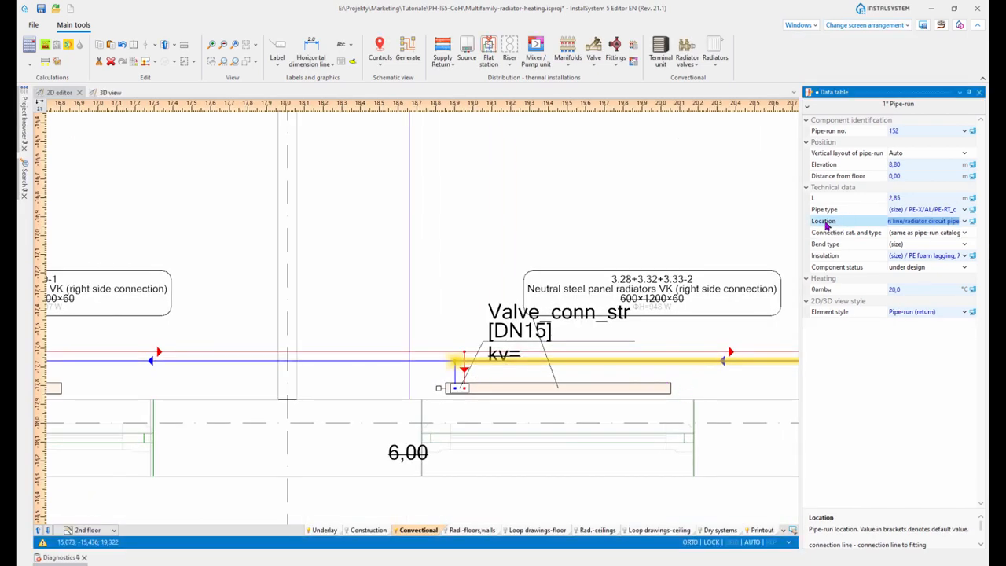
# Return to General data and review the default pipe insulation type and heating surroundings temperatures for the branch/radiator circuit and building unit.
pyautogui.click(879, 26)
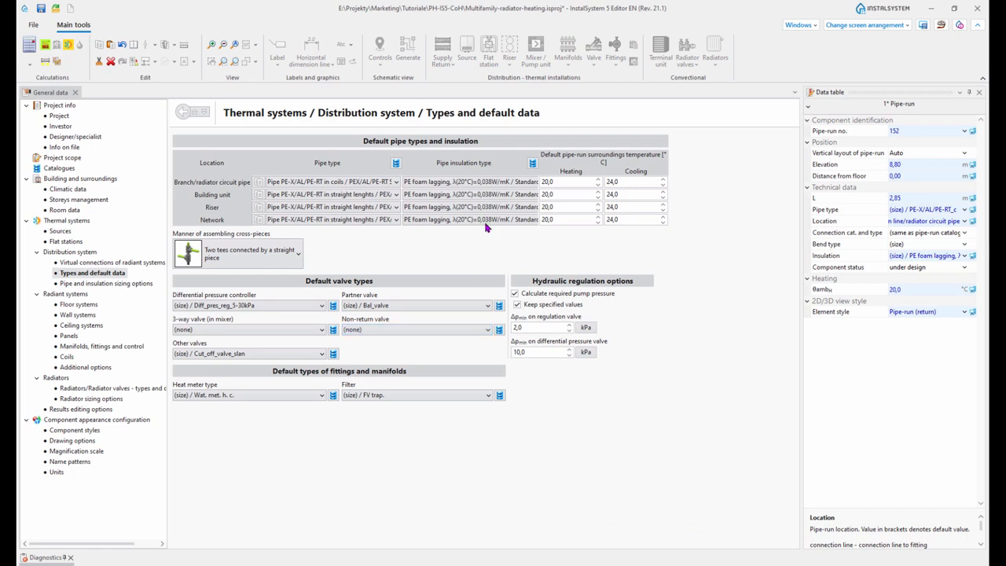
pyautogui.click(408, 183)
pyautogui.click(564, 180)
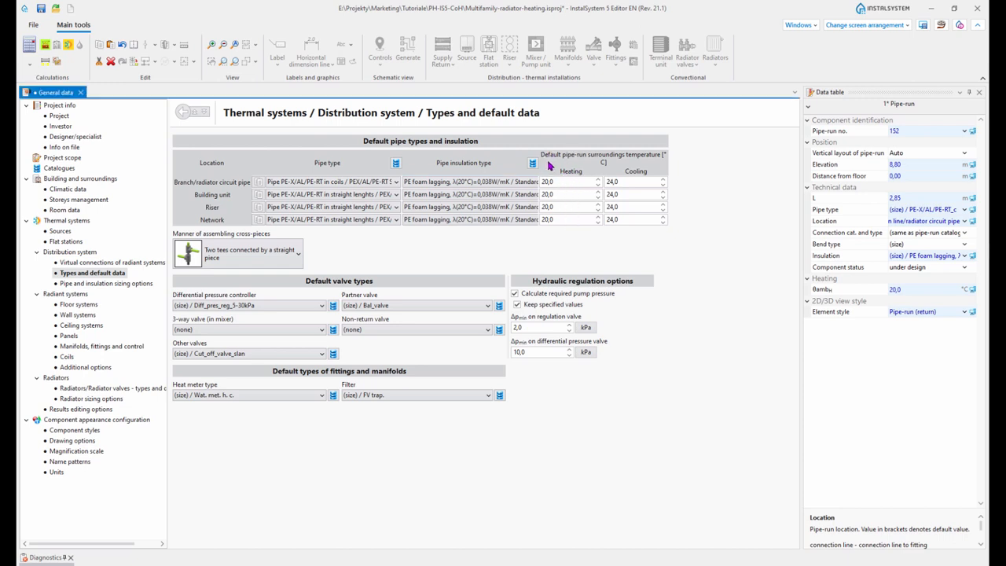
pyautogui.click(563, 195)
# Examine the return pipe-run beside the radiator in the 2D editor, deselect it and return to General data.
pyautogui.click(878, 29)
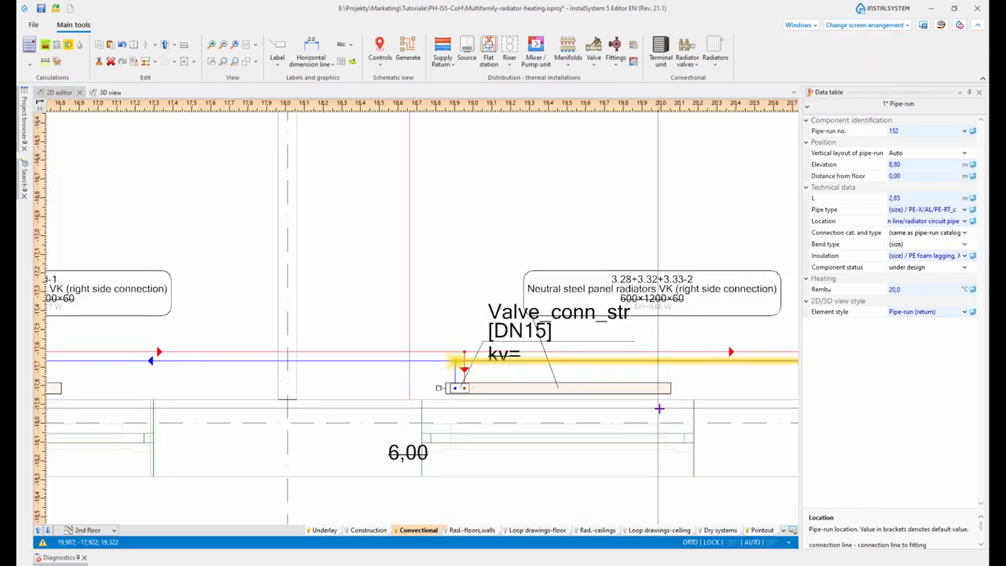
pyautogui.scroll(2, 670, 404)
pyautogui.moveTo(707, 366); pyautogui.dragTo(555, 392, button='middle')
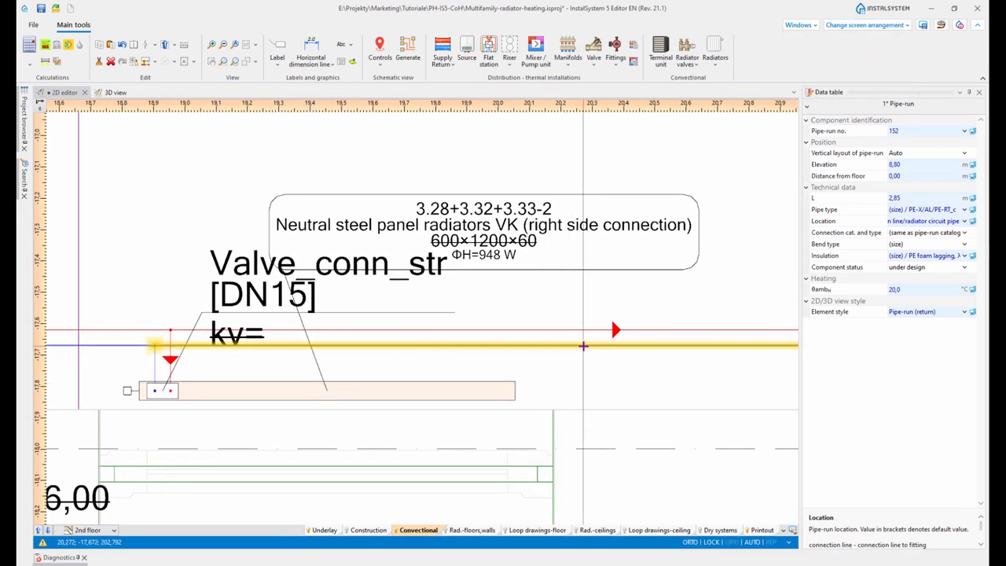
pyautogui.moveTo(584, 346)
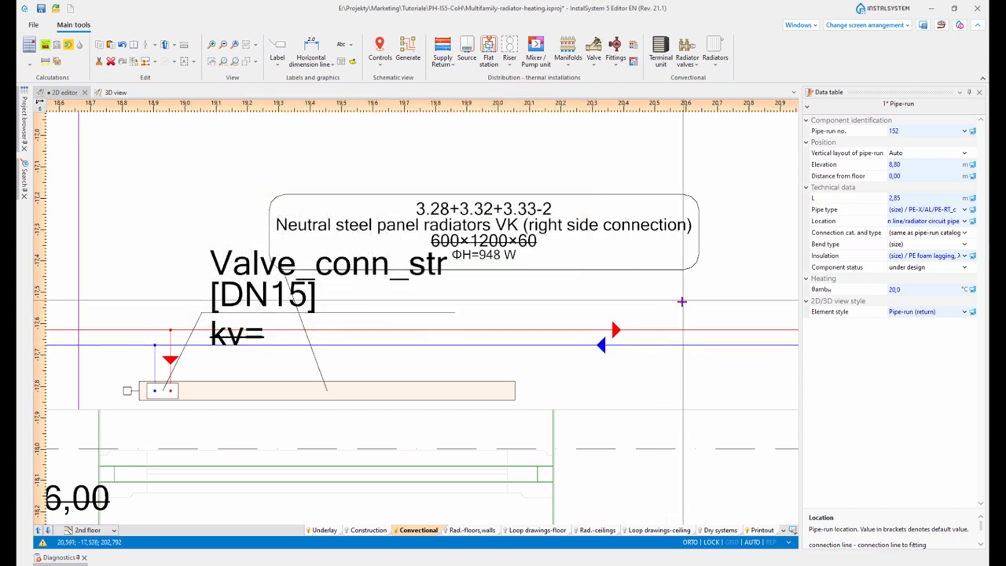
pyautogui.click(860, 28)
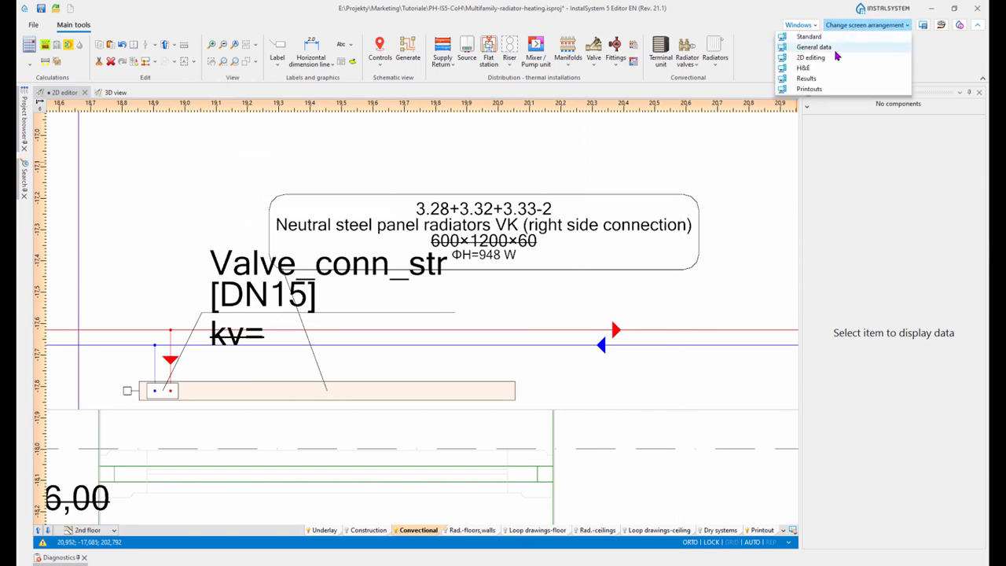
pyautogui.press('Return')
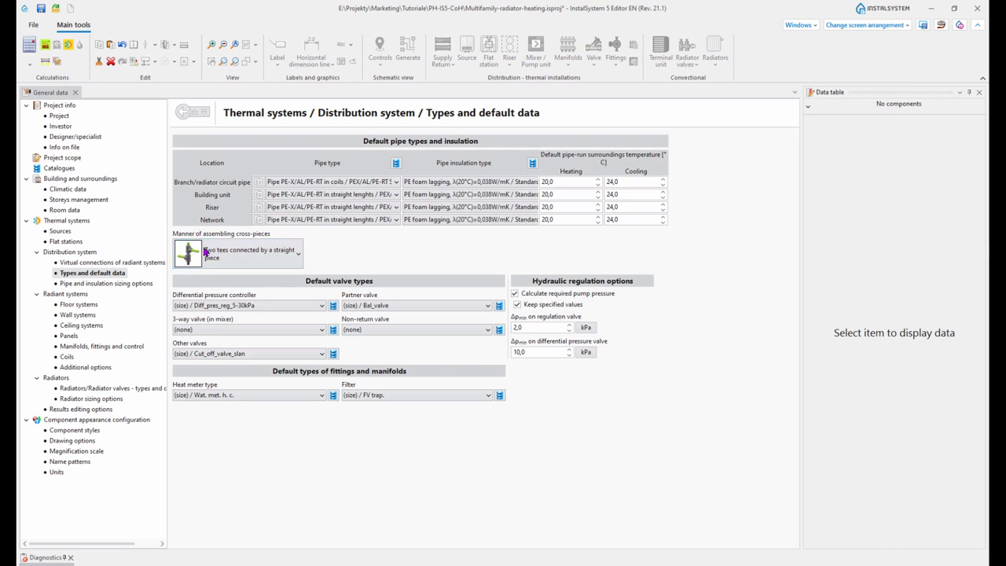
# Choose two tees connected by a straight piece for assembling cross-pieces and check the default 3-way valve in mixer.
pyautogui.click(299, 261)
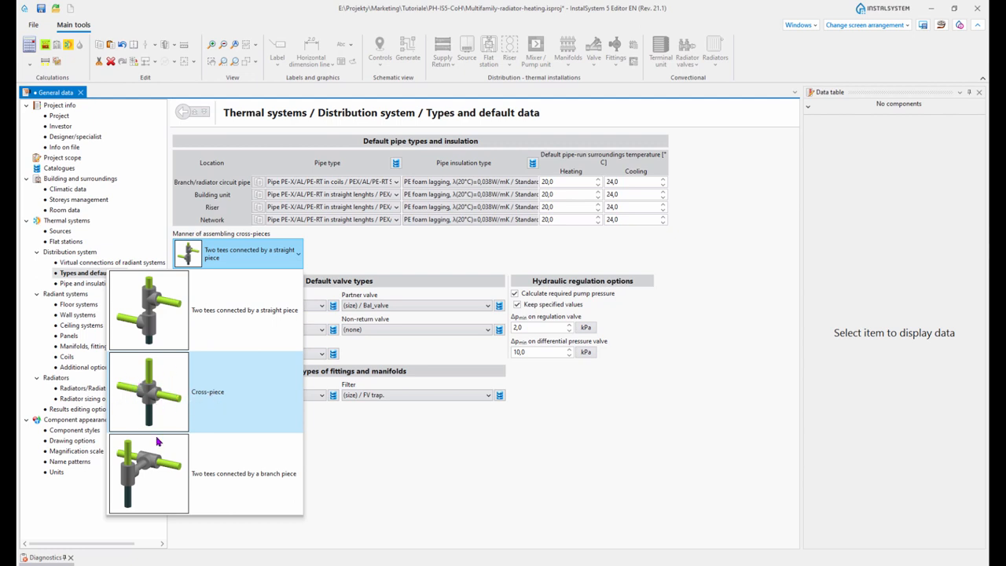
pyautogui.click(155, 326)
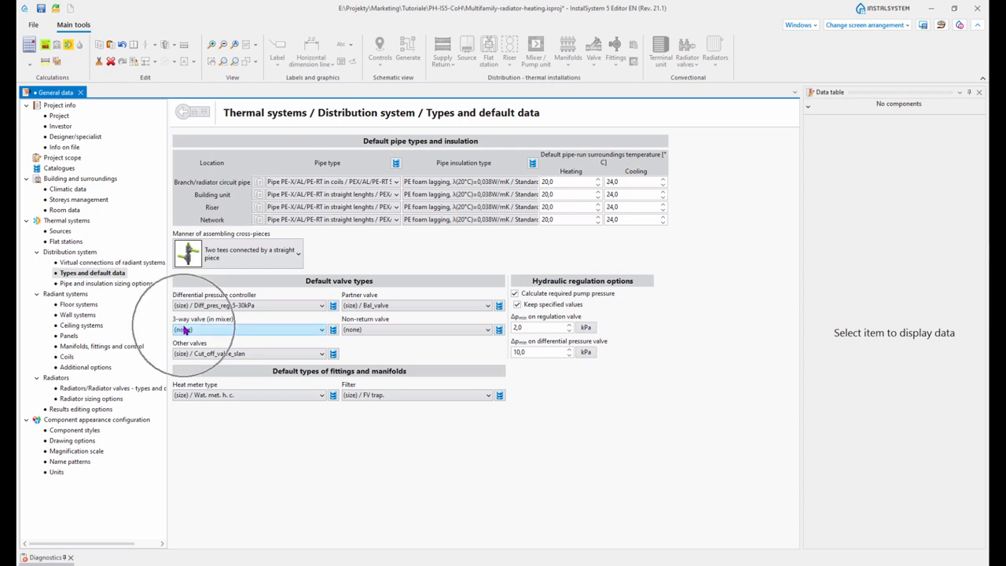
pyautogui.click(184, 330)
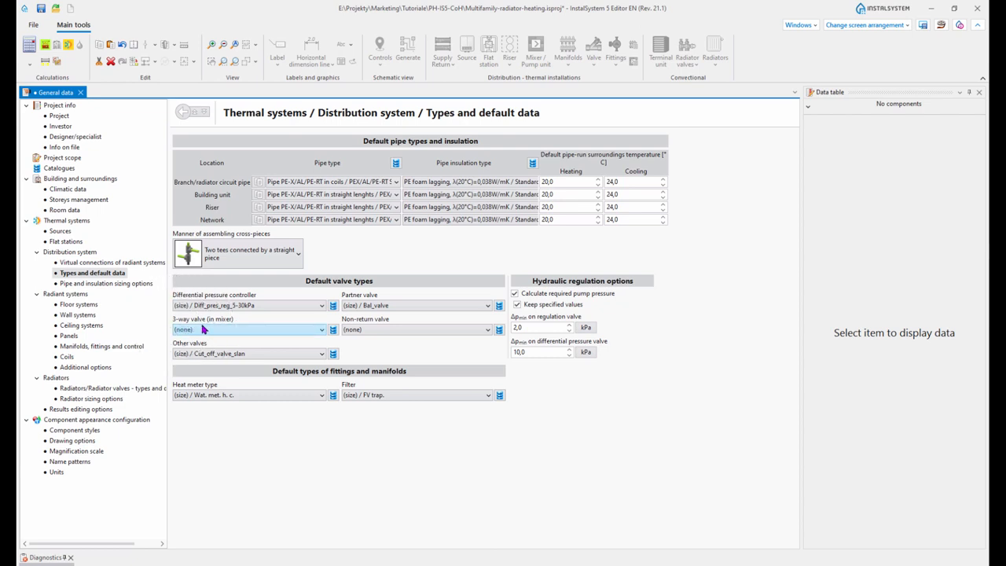
pyautogui.click(202, 329)
pyautogui.click(214, 326)
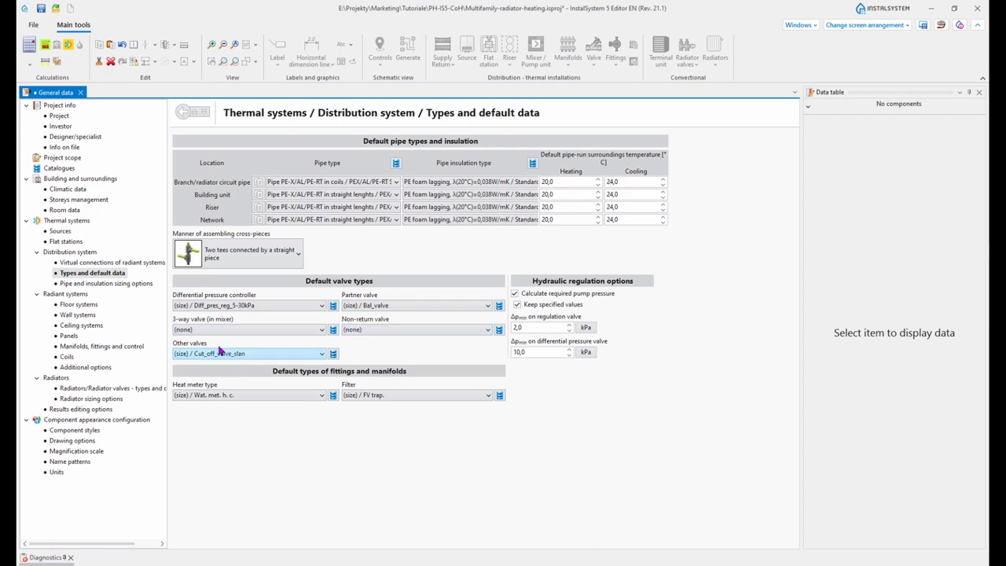
# Check the catalogue types available for the default other valves and the differential pressure controller.
pyautogui.click(323, 354)
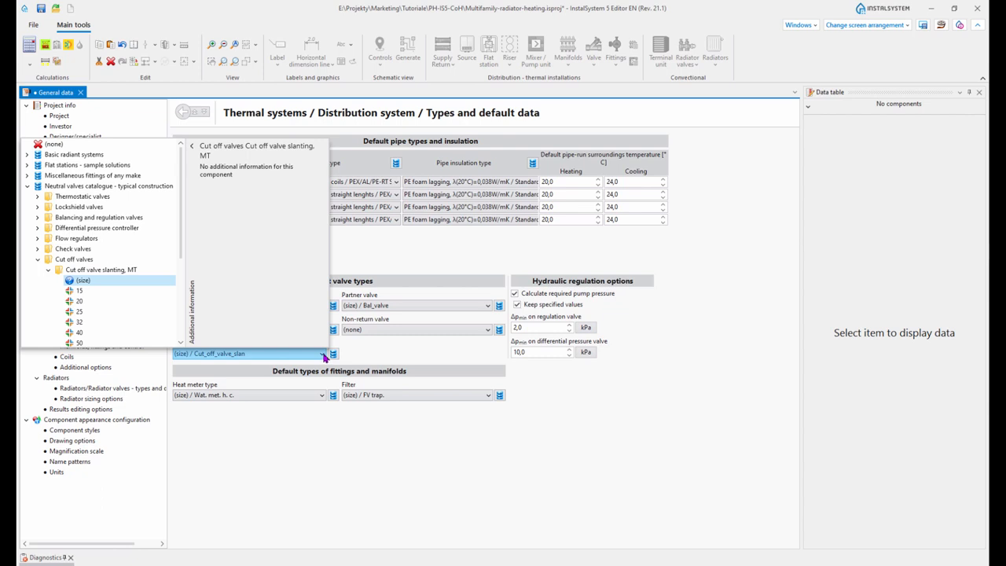
pyautogui.click(323, 356)
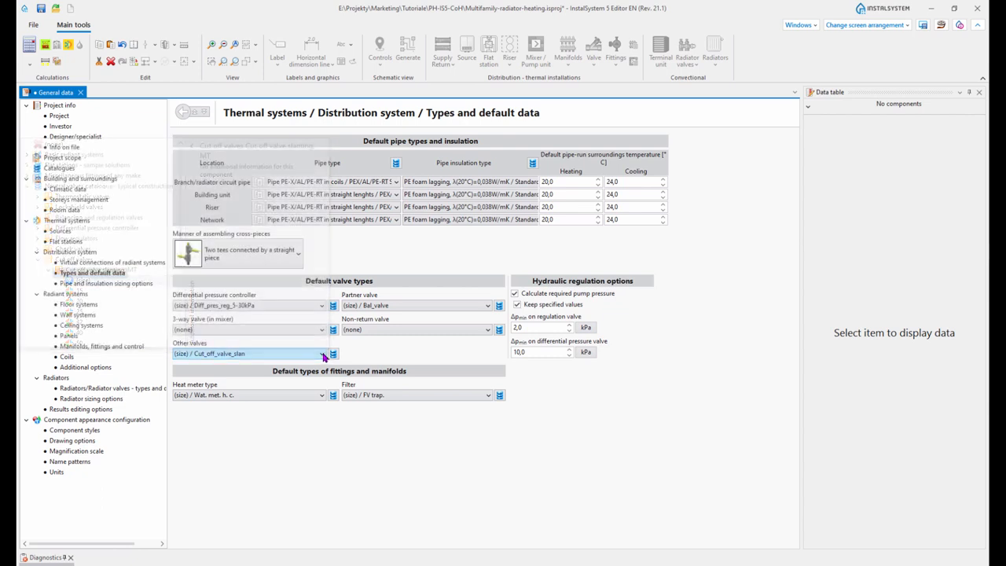
pyautogui.click(323, 307)
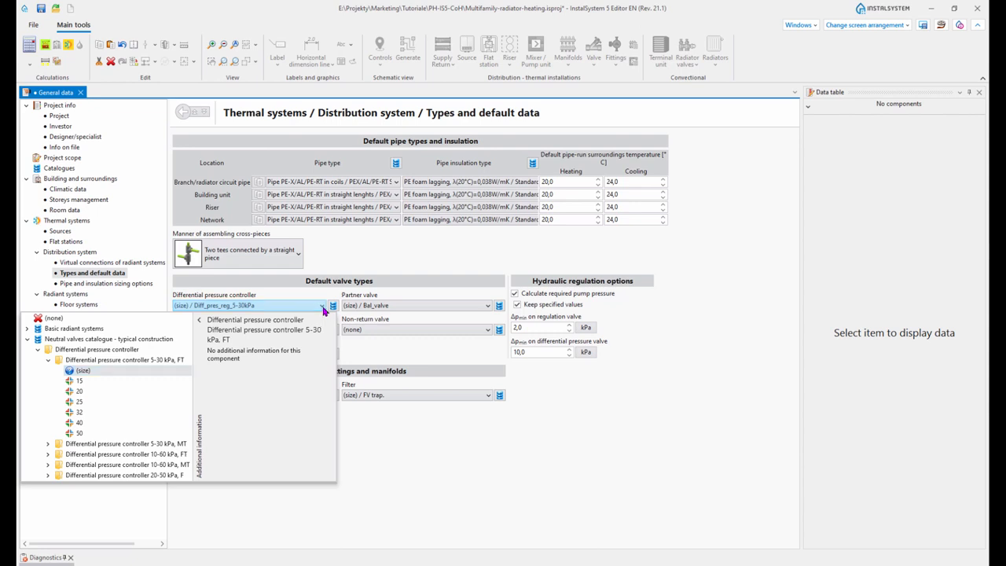
pyautogui.click(323, 309)
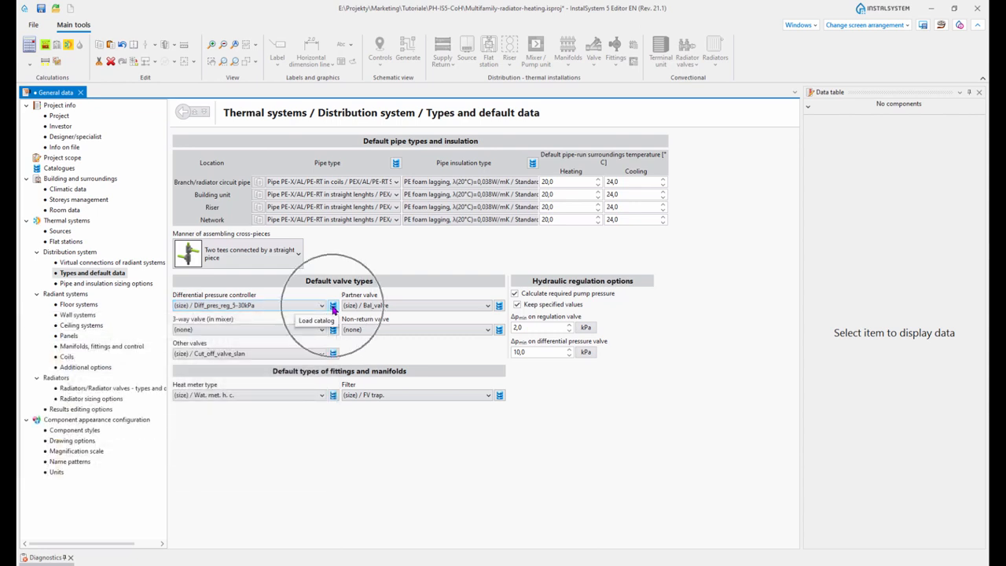
# Load the catalogues from the differential pressure controller, browse those for Valves - Thermal systems and return to Types and default data.
pyautogui.click(333, 306)
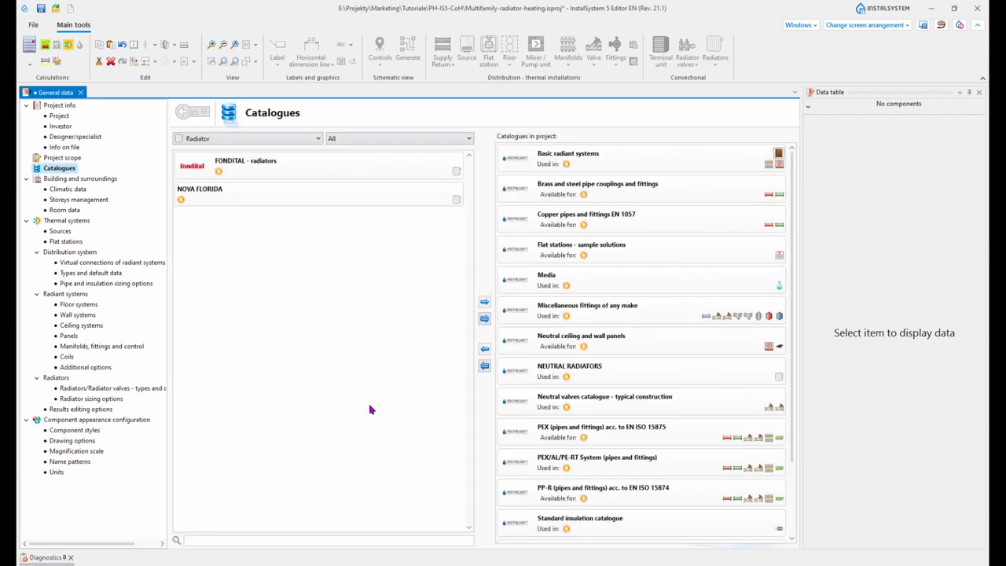
pyautogui.click(248, 142)
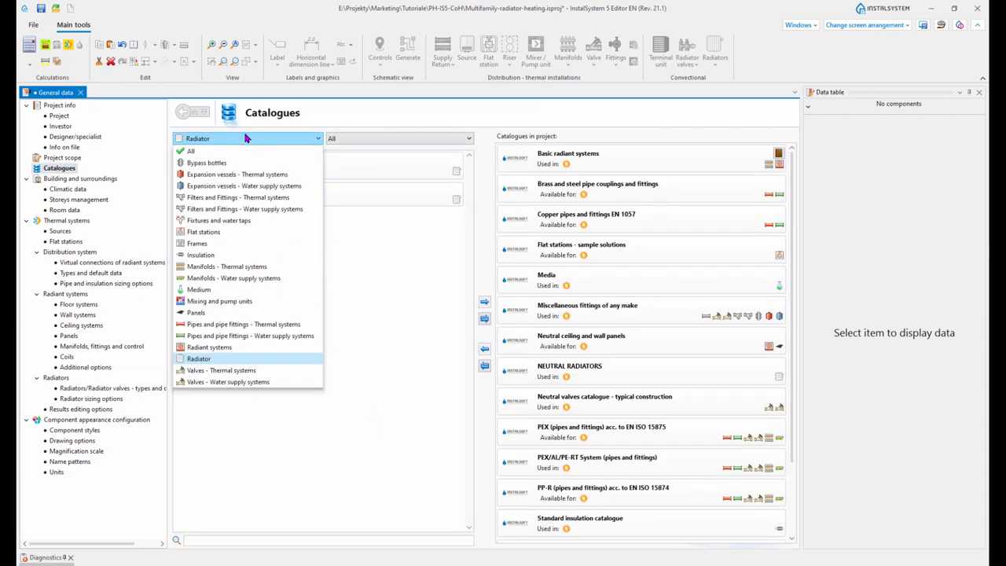
pyautogui.click(221, 371)
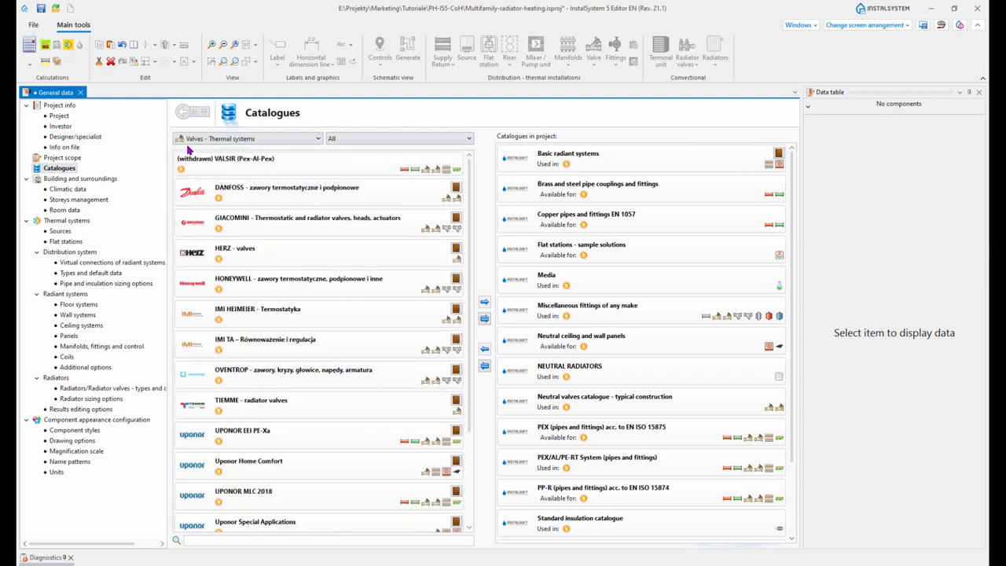
pyautogui.scroll(-3, 345, 250)
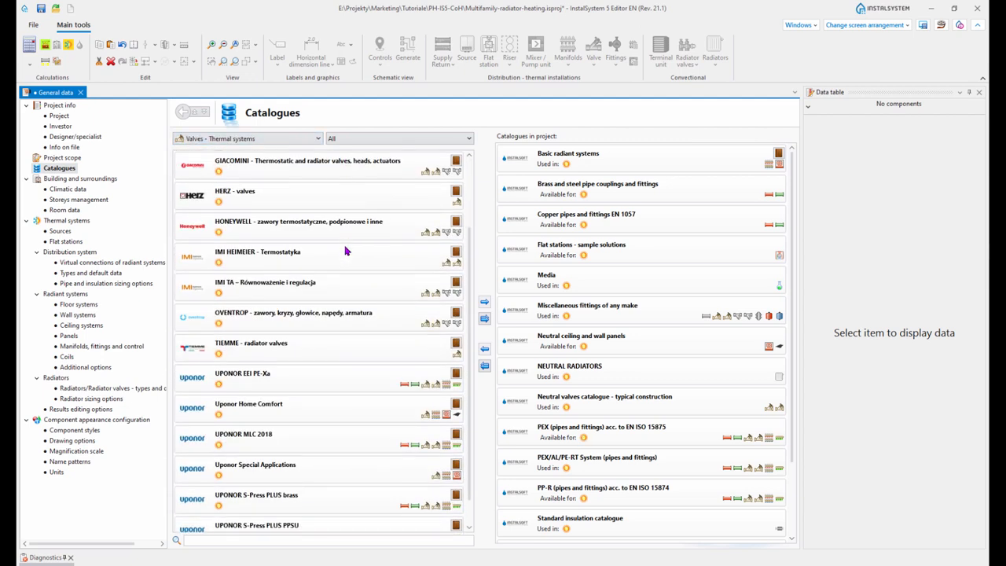
pyautogui.scroll(4, 346, 250)
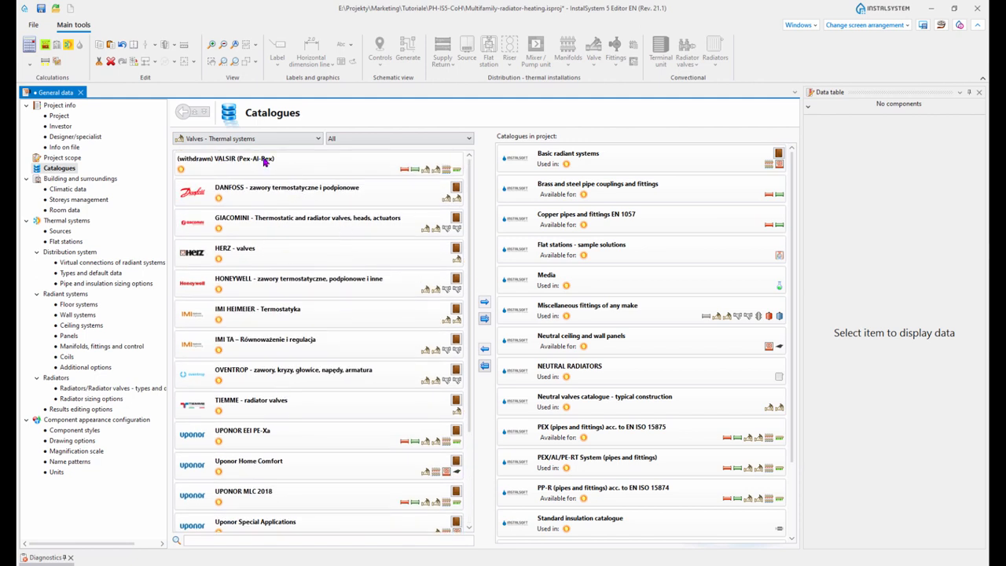
pyautogui.click(190, 115)
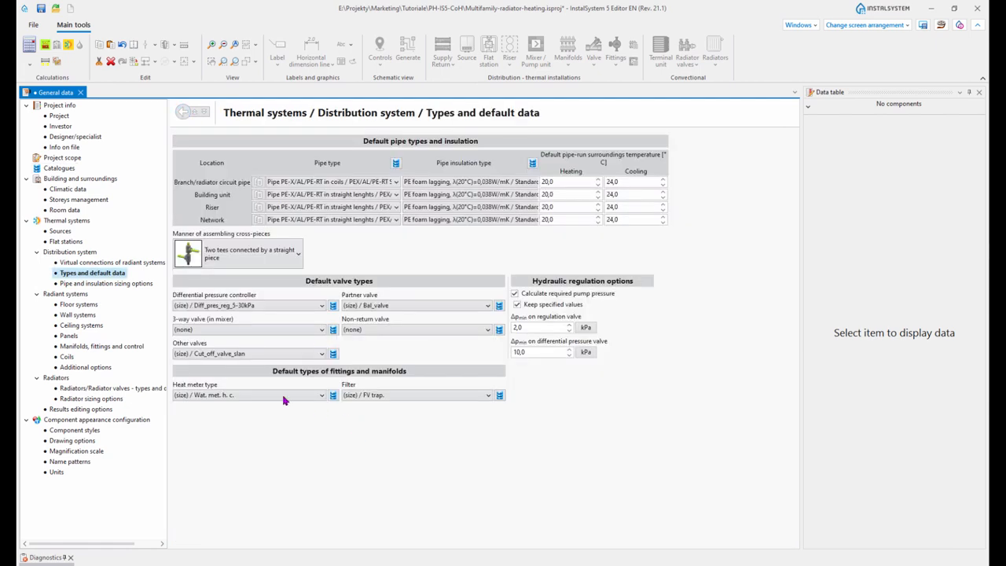
# Review the options for the differential pressure controller and heat meter type, and check the minimum pressure drop on the regulation valve.
pyautogui.click(321, 306)
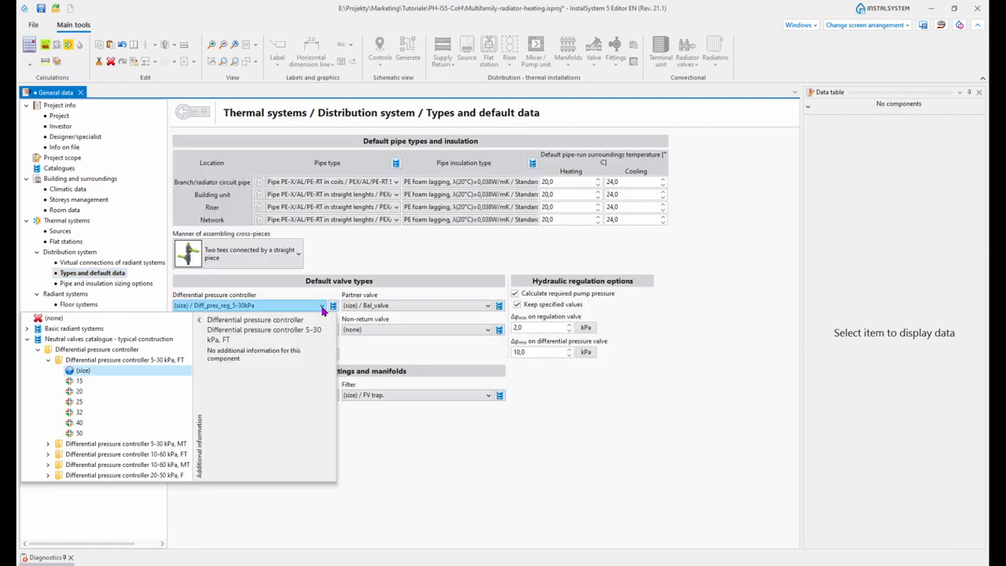
pyautogui.click(322, 306)
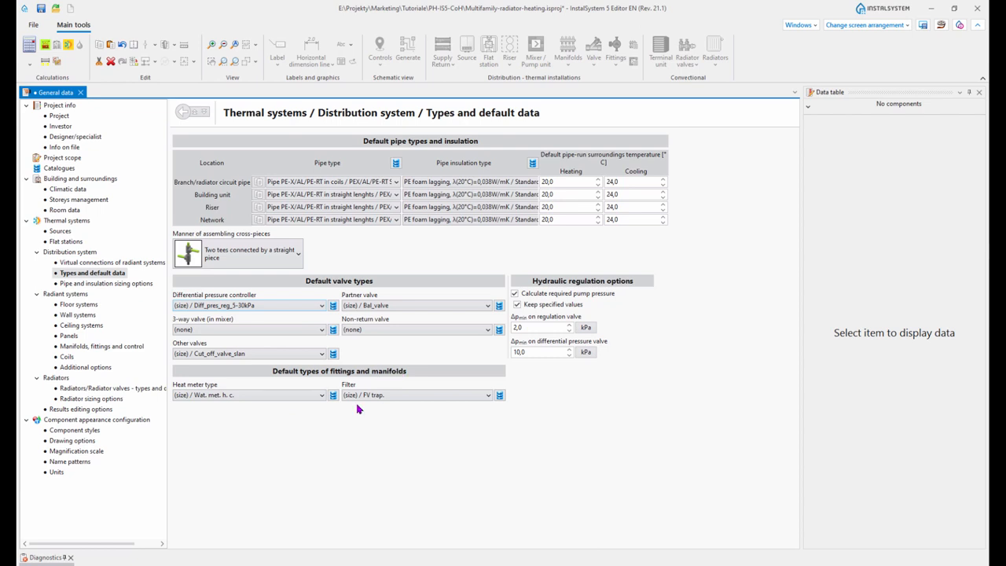
pyautogui.click(298, 396)
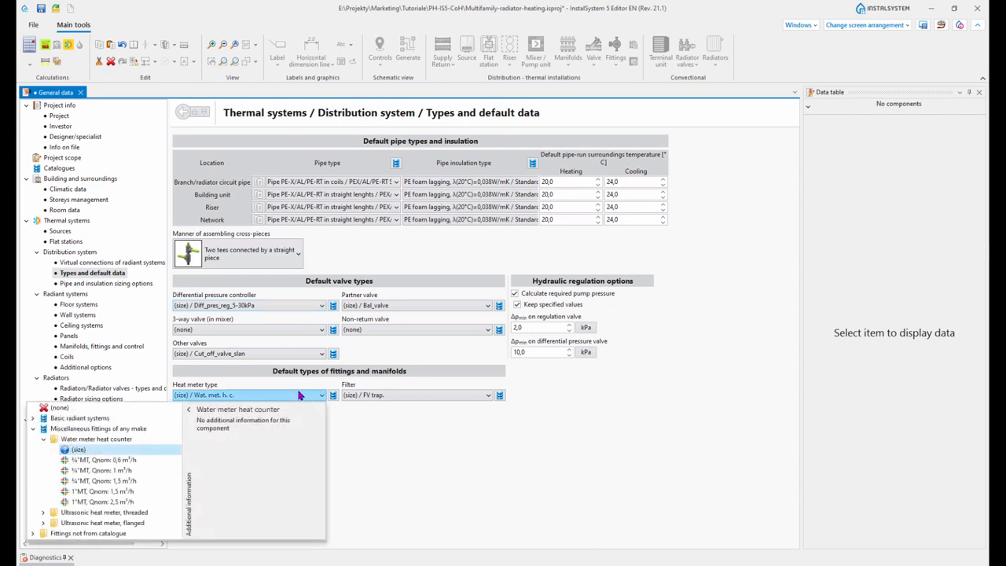
pyautogui.click(428, 462)
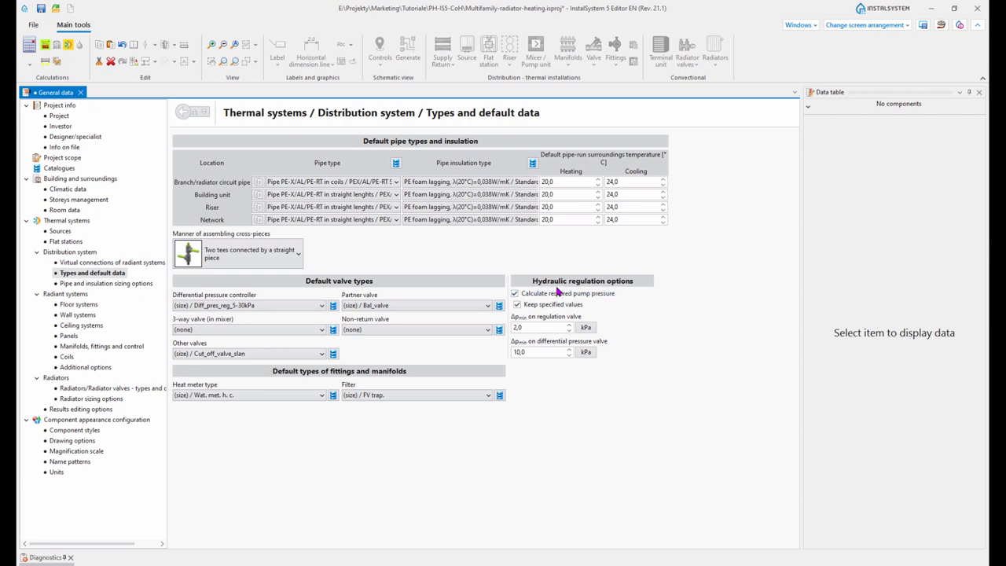
pyautogui.click(546, 328)
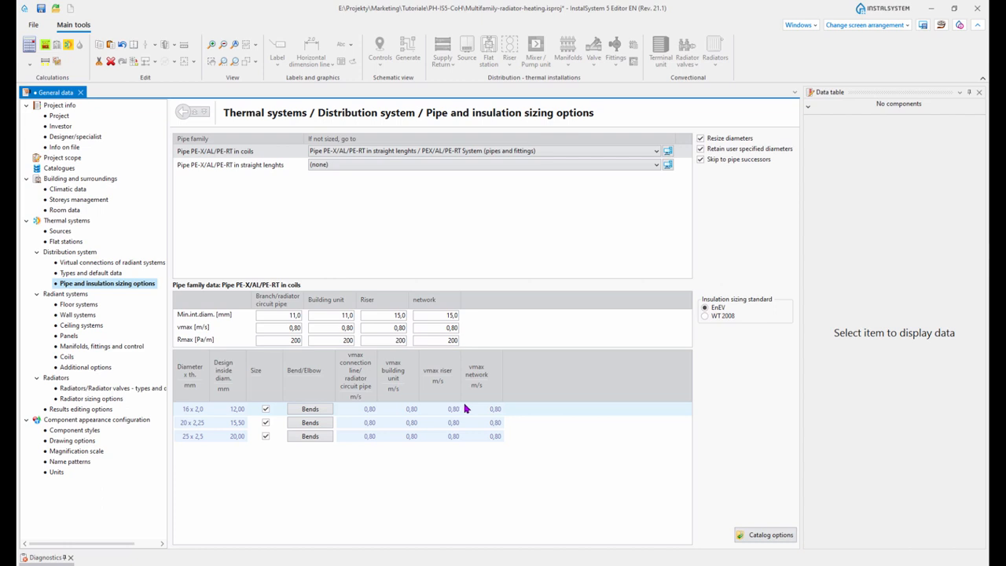
# Check the successor pipe choices under Pipe and insulation sizing options for PE-X/AL/PE-RT pipes in coils and in straight lengths.
pyautogui.click(656, 151)
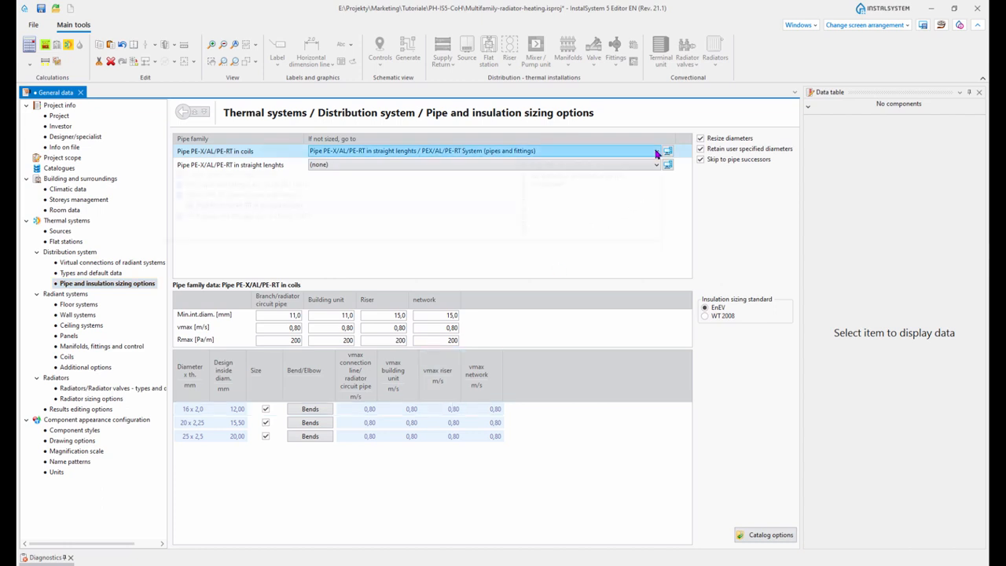
pyautogui.click(656, 153)
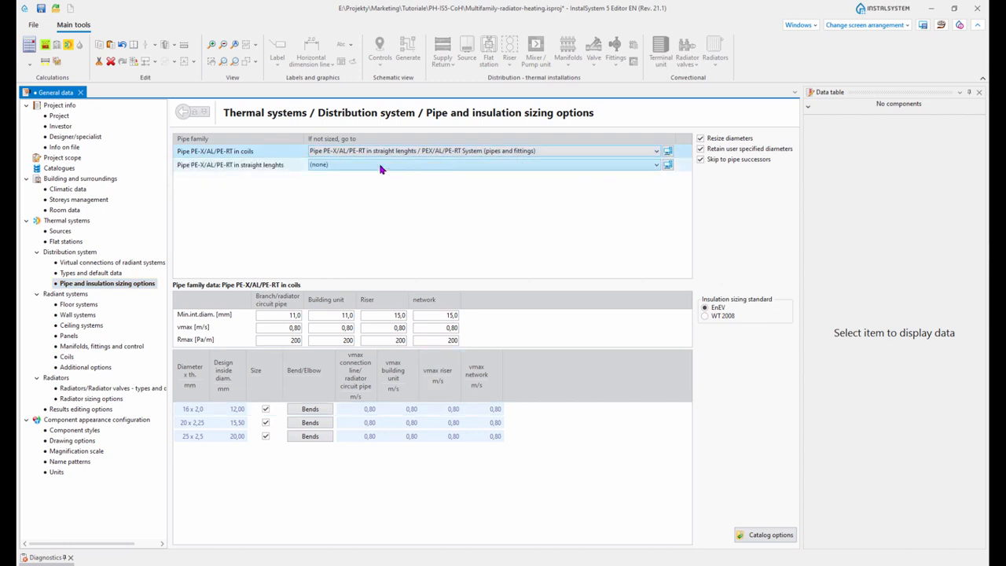
pyautogui.click(655, 166)
pyautogui.click(656, 166)
pyautogui.click(656, 167)
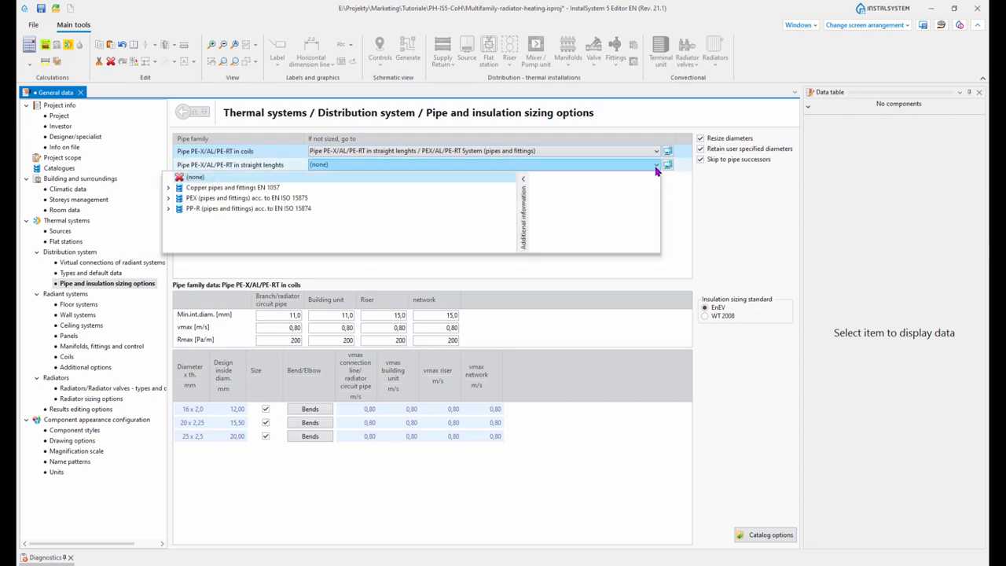
pyautogui.click(655, 167)
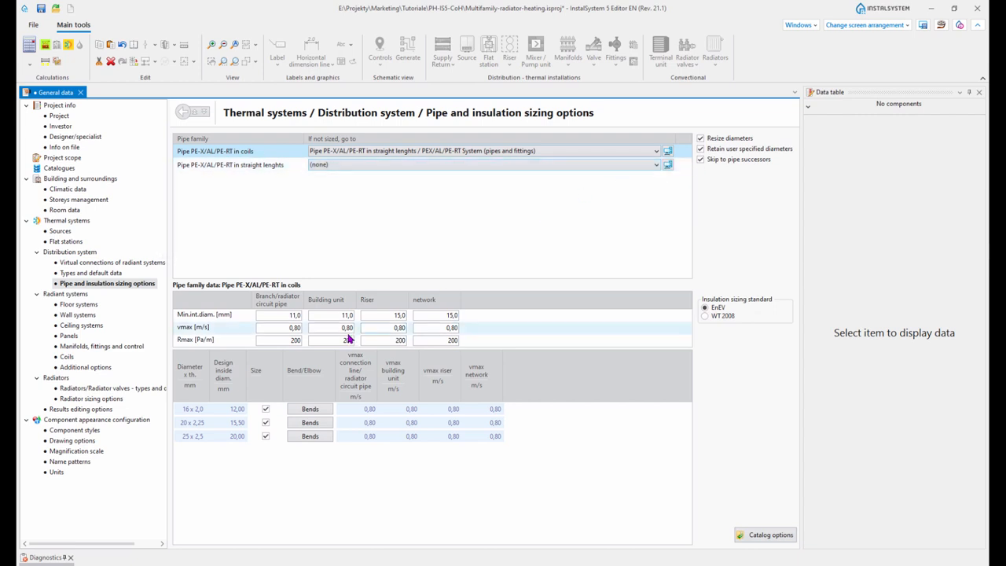
# Review the minimum inside diameter and Rmax sizing limits for the branch/radiator circuit pipe in coils.
pyautogui.click(285, 320)
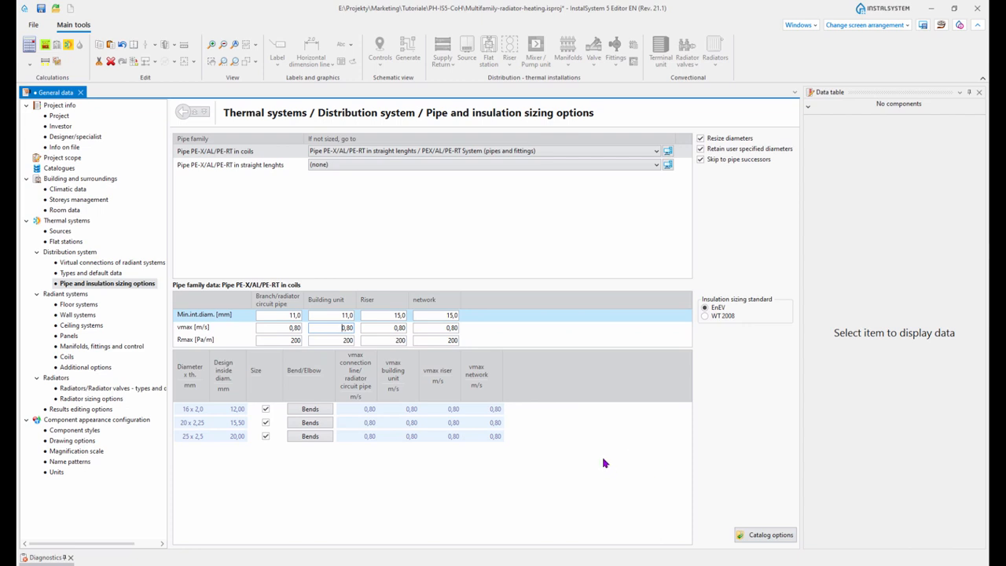
pyautogui.click(278, 341)
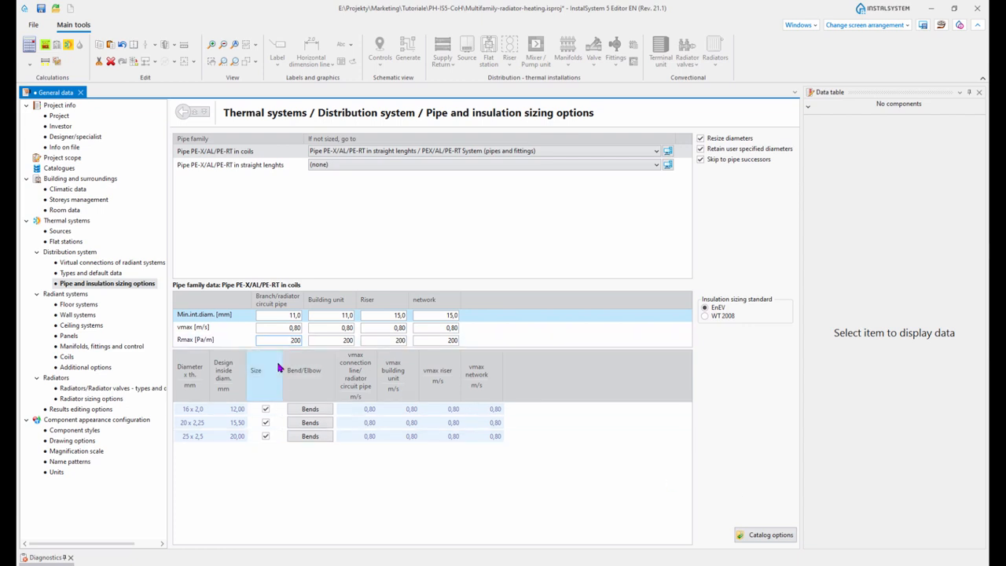
# Compare the sizing data of the PE-X/AL/PE-RT pipe family in straight lengths with that of the pipe in coils.
pyautogui.click(250, 166)
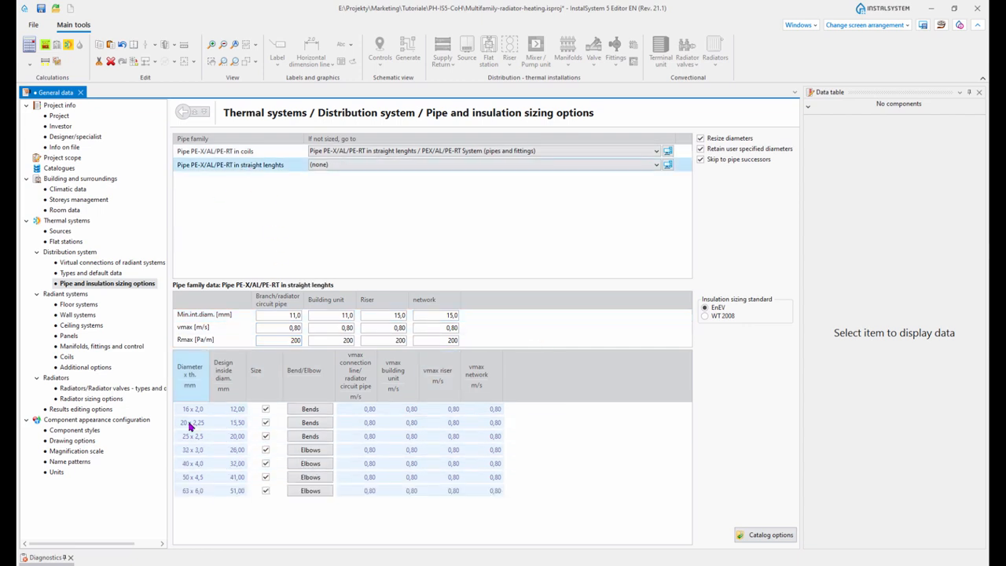
pyautogui.click(219, 152)
pyautogui.click(234, 165)
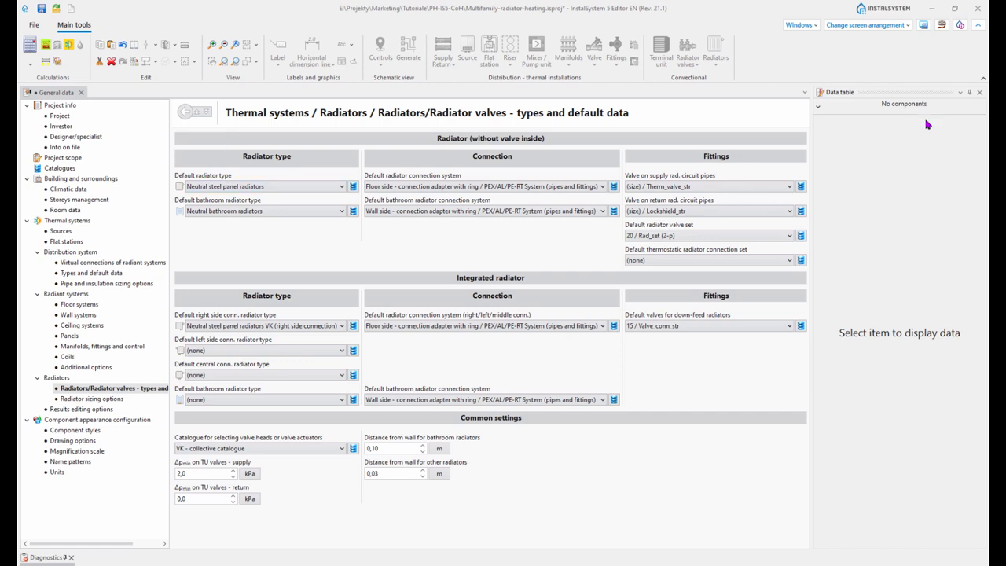
# Collapse the data table and review the default connection system options for radiators without a valve inside.
pyautogui.click(980, 95)
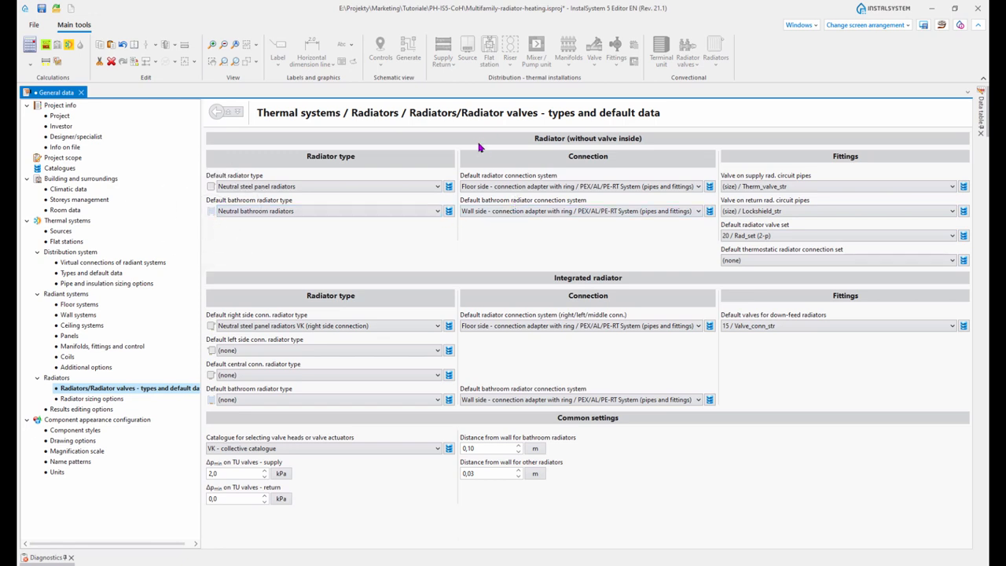
pyautogui.click(514, 190)
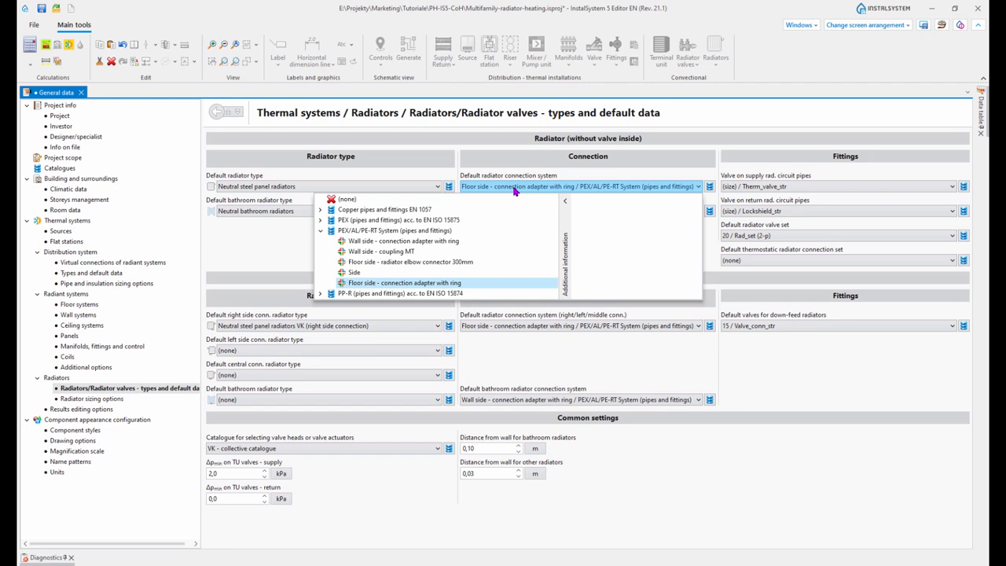
pyautogui.click(514, 190)
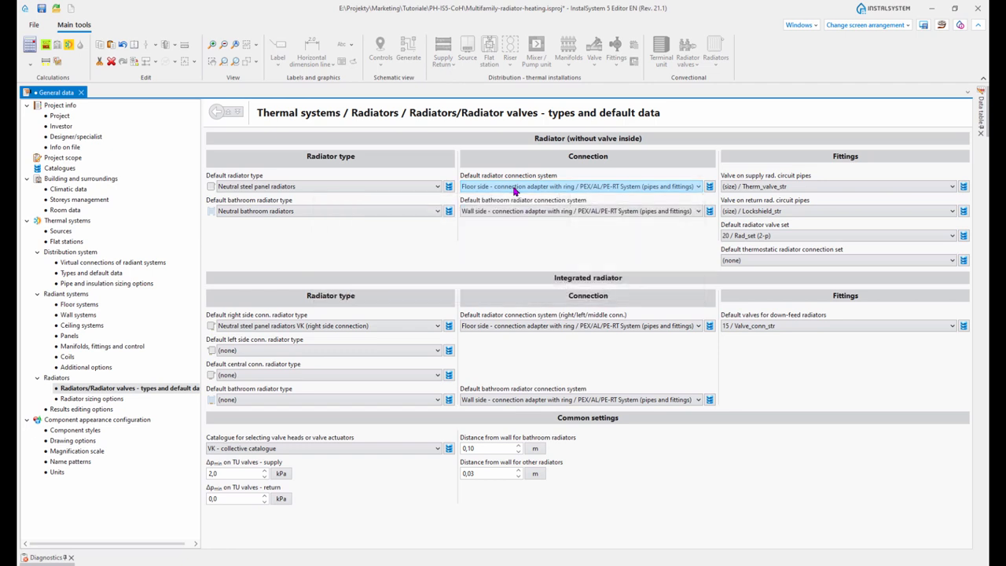
# Recheck the pipe type options for the branch/radiator circuit pipe in the distribution system's Types and default data.
pyautogui.click(108, 275)
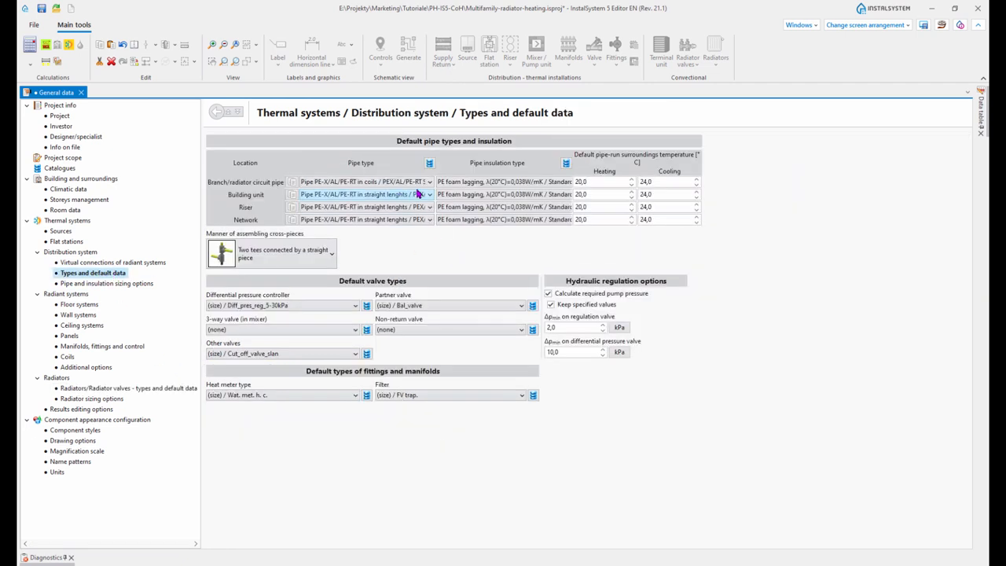
pyautogui.click(429, 183)
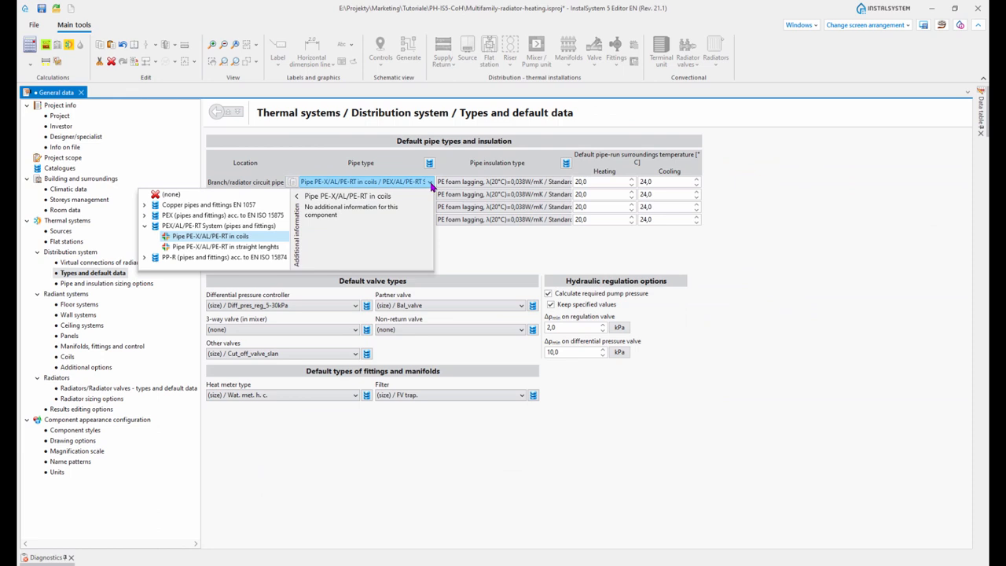
pyautogui.click(431, 183)
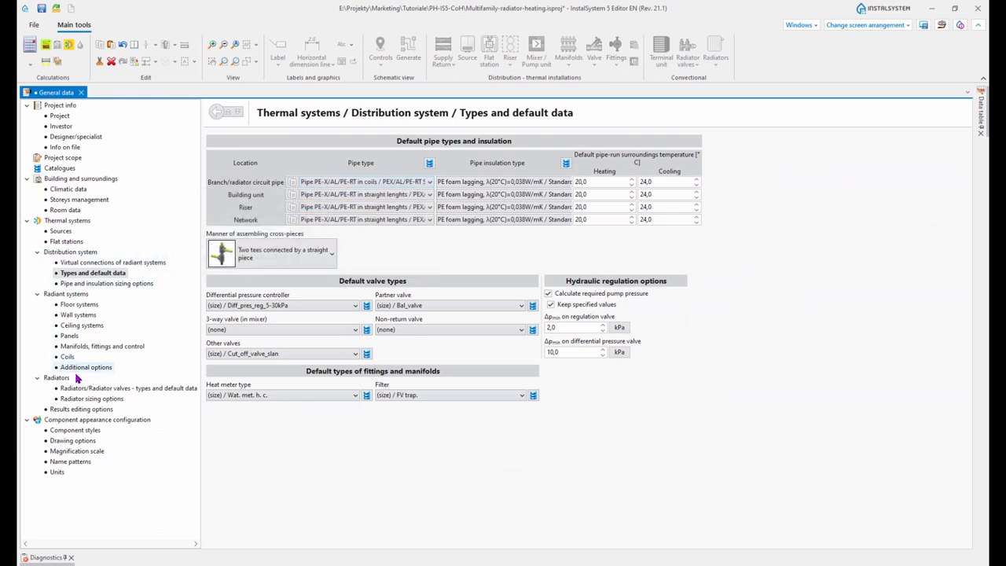
# Return to the default data for radiators and radiator valves and review the valve options for supply and return radiator circuit pipes.
pyautogui.click(110, 388)
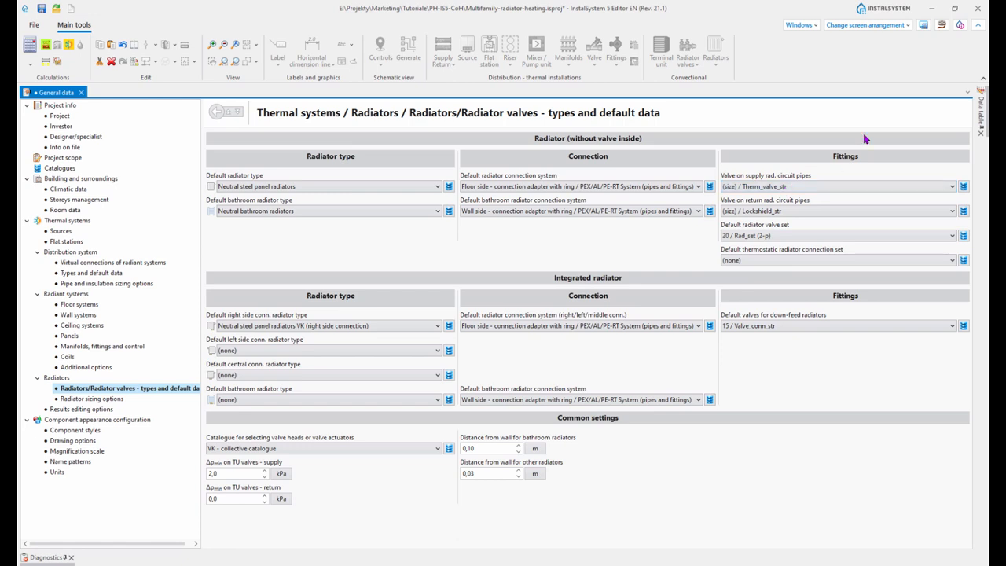
pyautogui.click(953, 186)
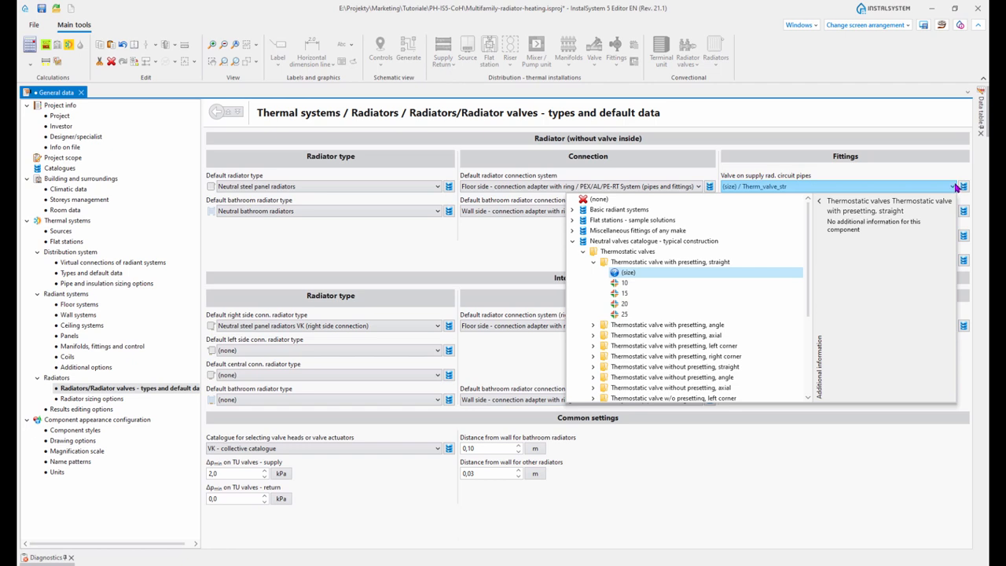
pyautogui.click(955, 187)
pyautogui.click(952, 214)
pyautogui.click(952, 215)
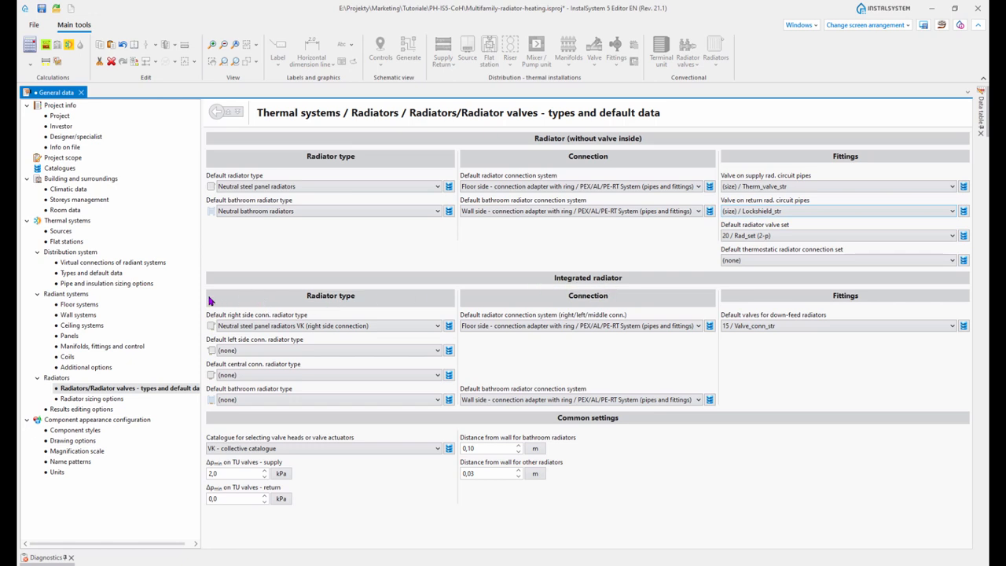
# Widen the settings area and review the integrated radiator defaults: right side connection type, connection systems and valves for down-feed radiators.
pyautogui.moveTo(202, 304); pyautogui.dragTo(157, 303)
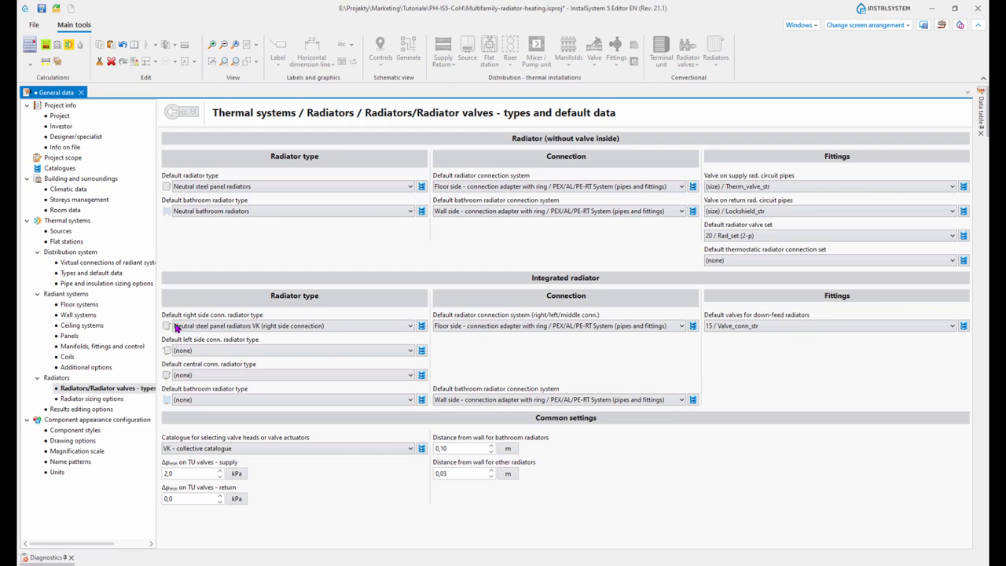
pyautogui.click(274, 325)
pyautogui.click(682, 325)
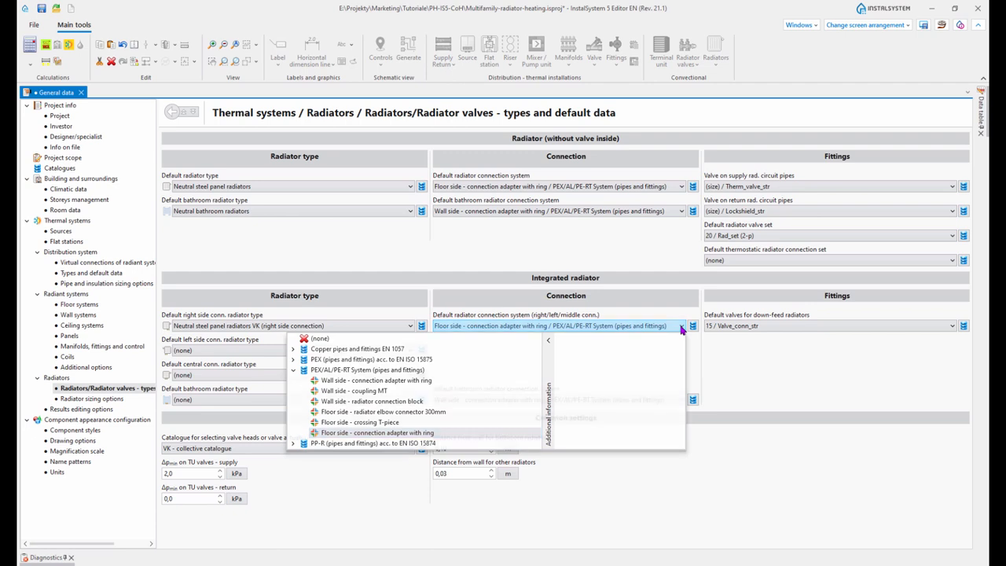
pyautogui.click(682, 325)
pyautogui.click(952, 329)
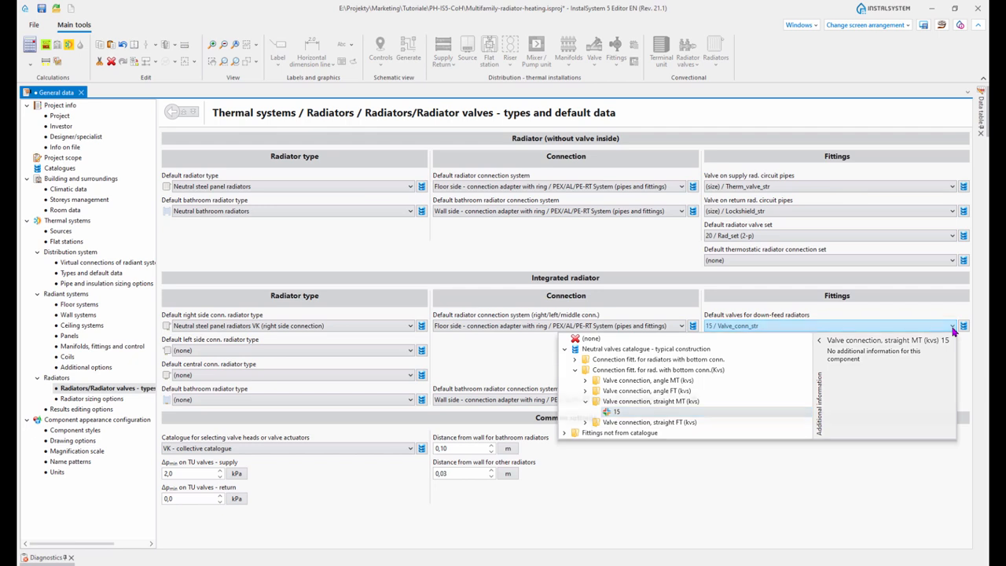
pyautogui.click(952, 329)
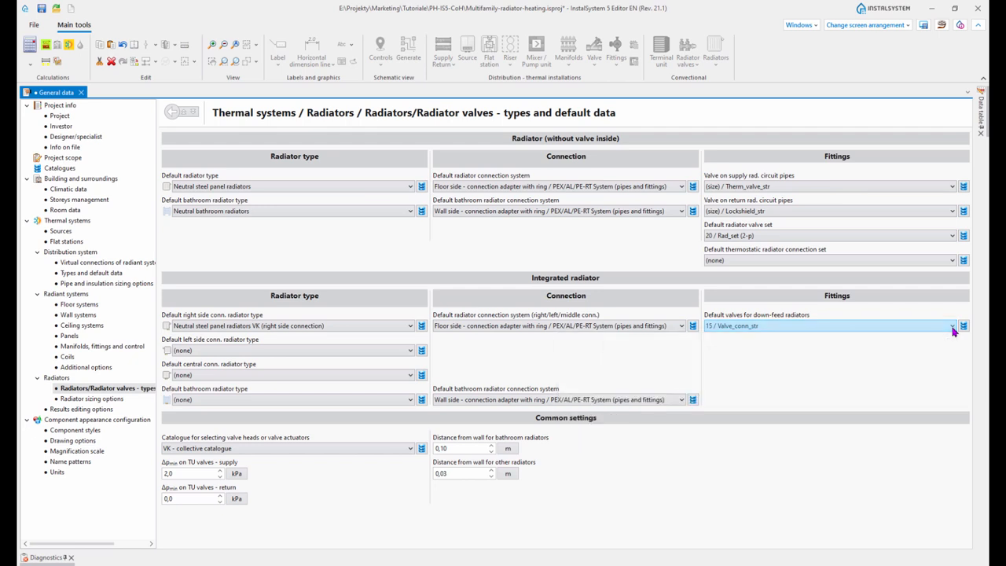
pyautogui.click(455, 402)
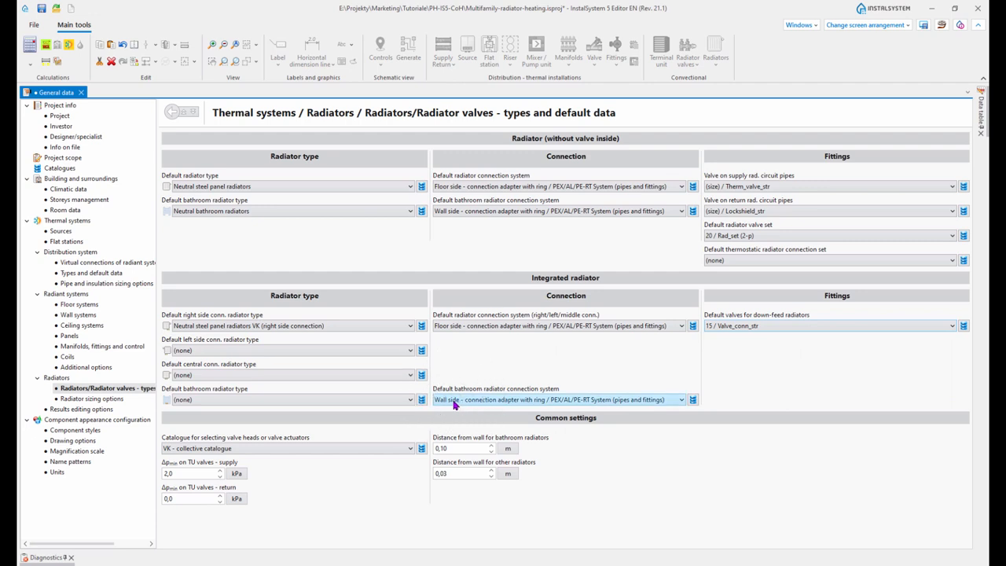
pyautogui.click(321, 407)
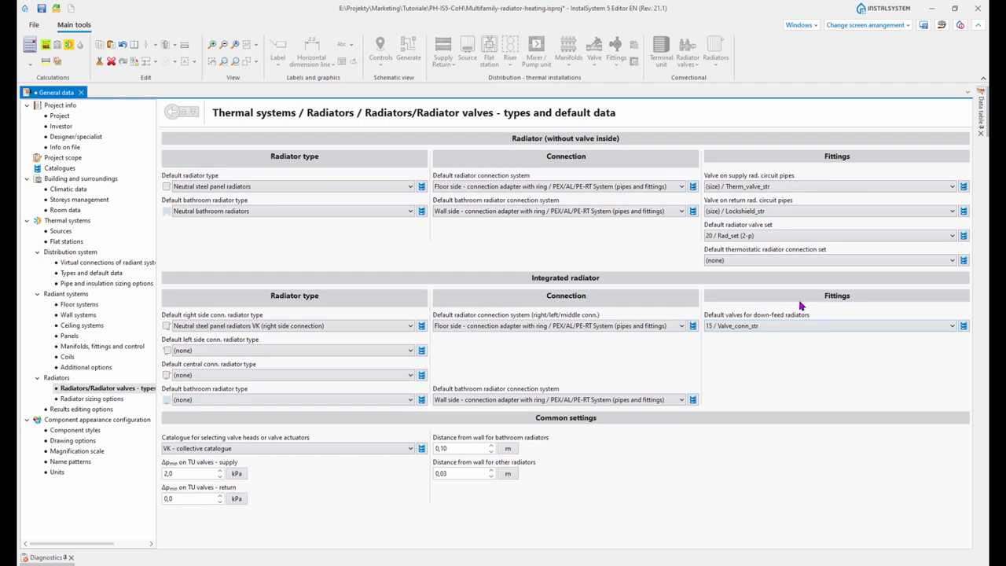
# Compare the floor-side and wall-side connection system options for integrated radiators with the straight and angle valves for down-feed radiators.
pyautogui.click(503, 326)
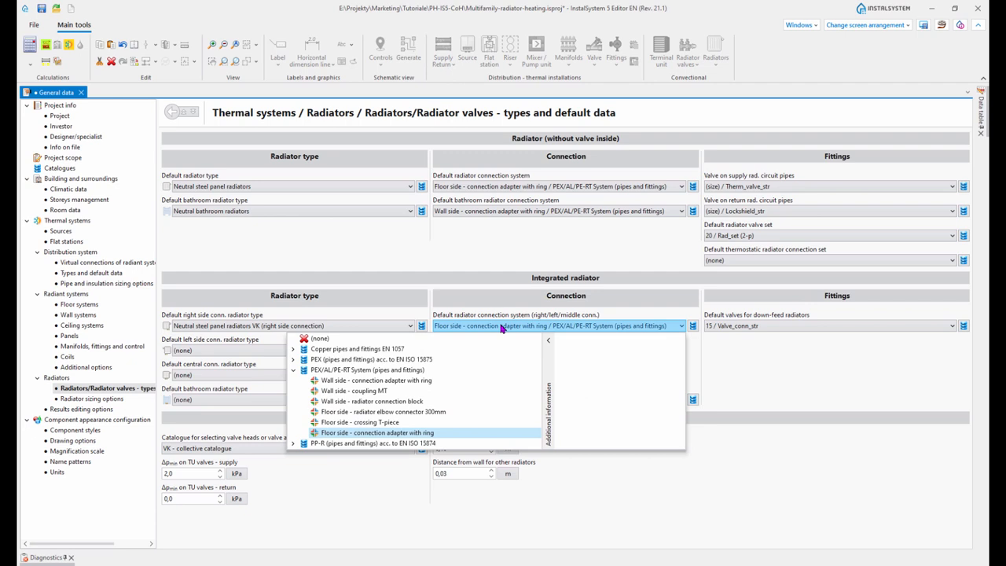
pyautogui.click(503, 326)
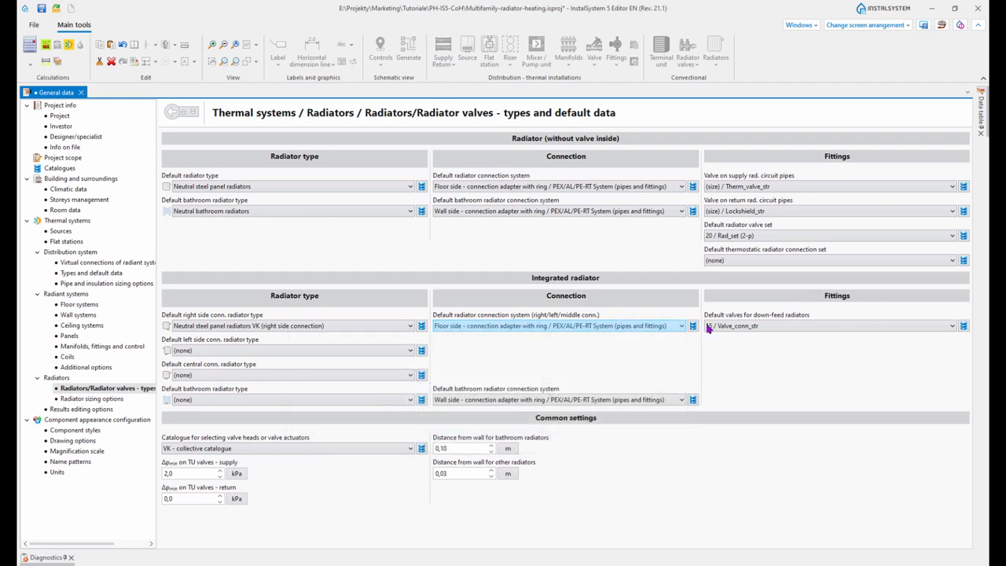
pyautogui.click(876, 331)
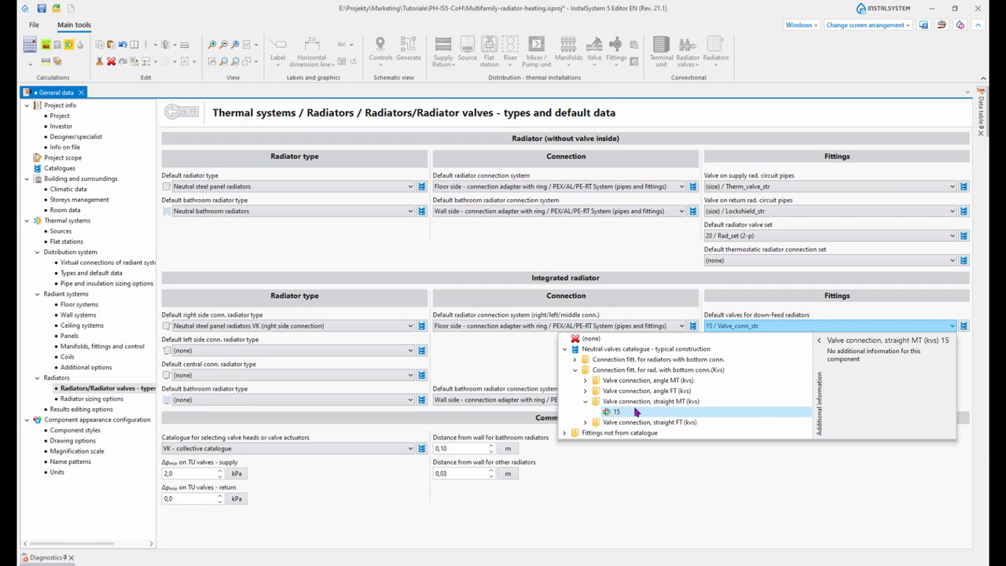
pyautogui.click(791, 323)
pyautogui.click(662, 330)
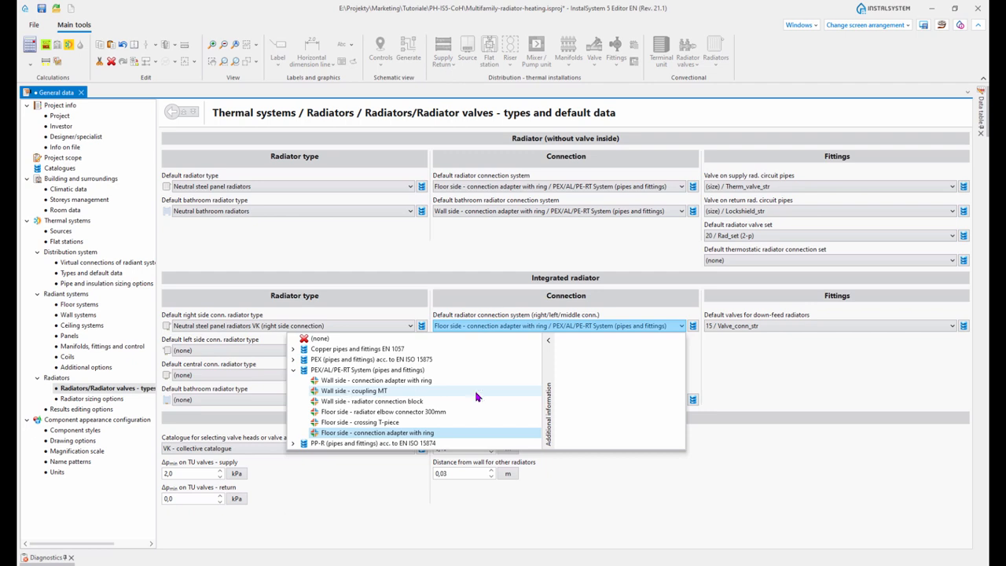
pyautogui.click(790, 336)
pyautogui.click(791, 328)
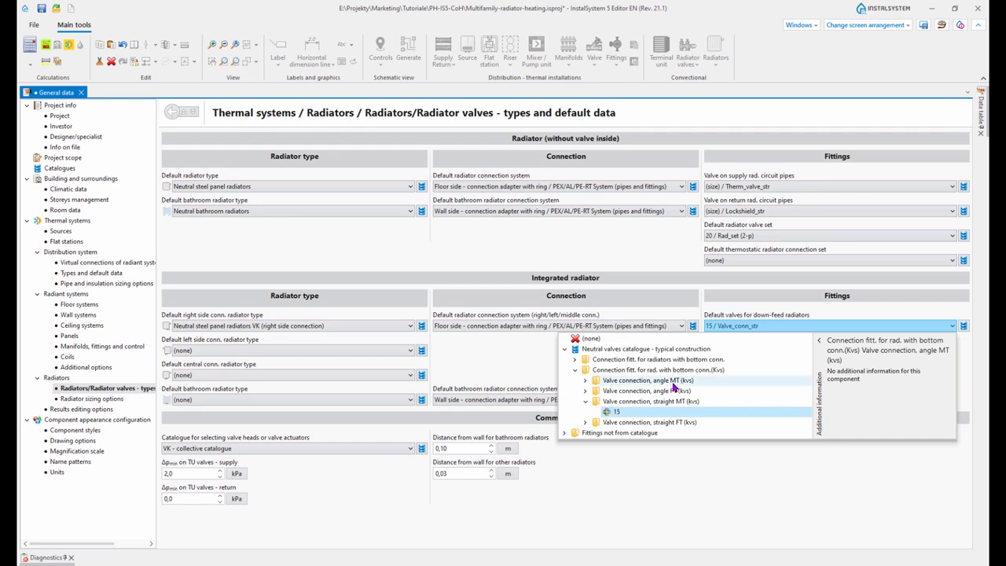
pyautogui.click(808, 118)
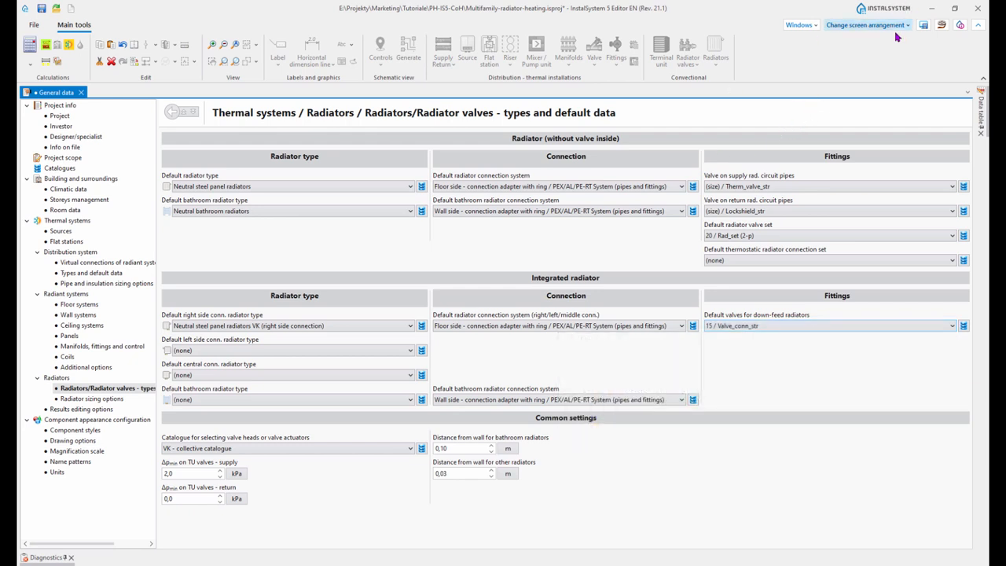
# Change the screen arrangement to the 3D view and make only the 2nd floor visible.
pyautogui.click(867, 25)
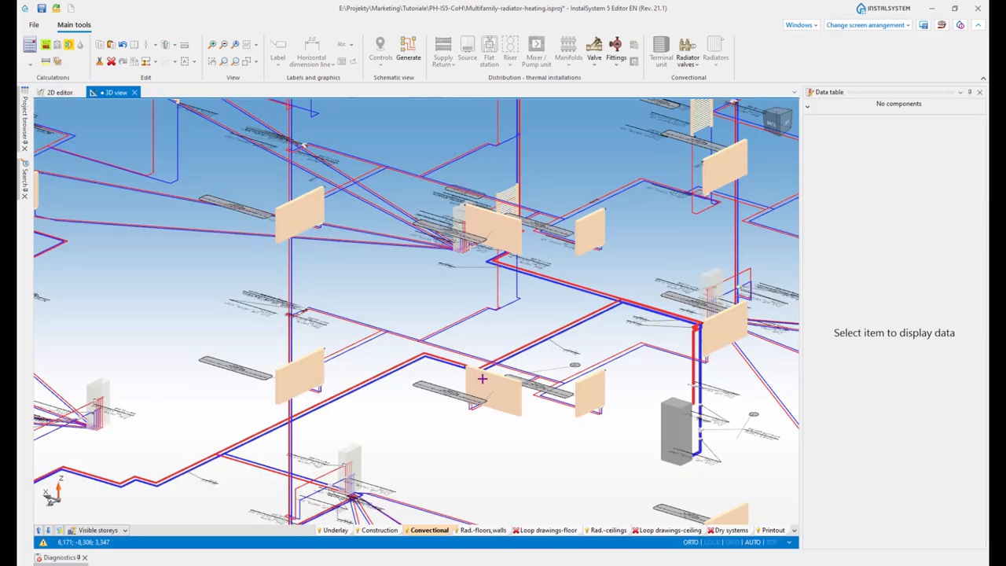
pyautogui.scroll(-5, 482, 378)
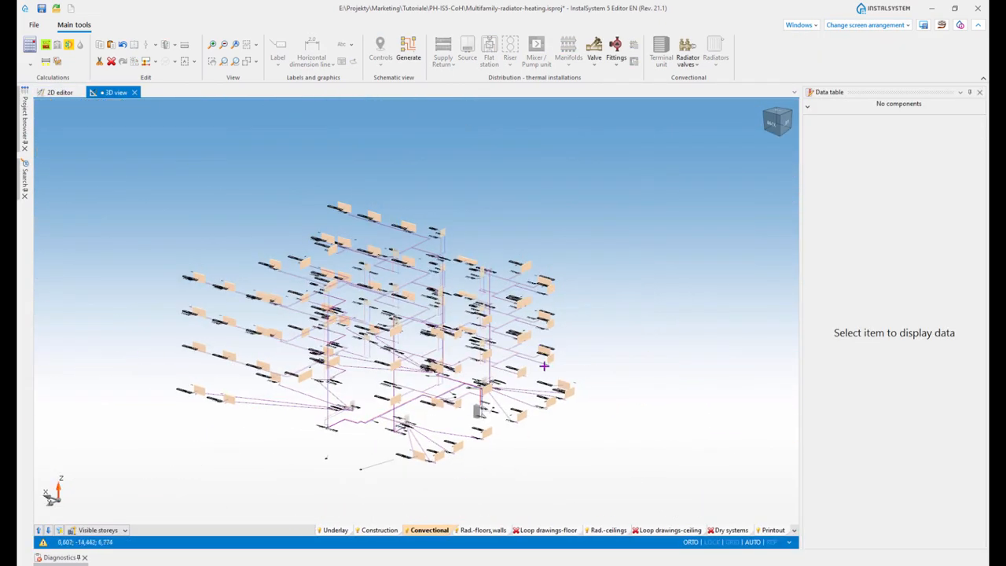
pyautogui.moveTo(544, 367); pyautogui.dragTo(440, 385, button='middle')
pyautogui.click(95, 533)
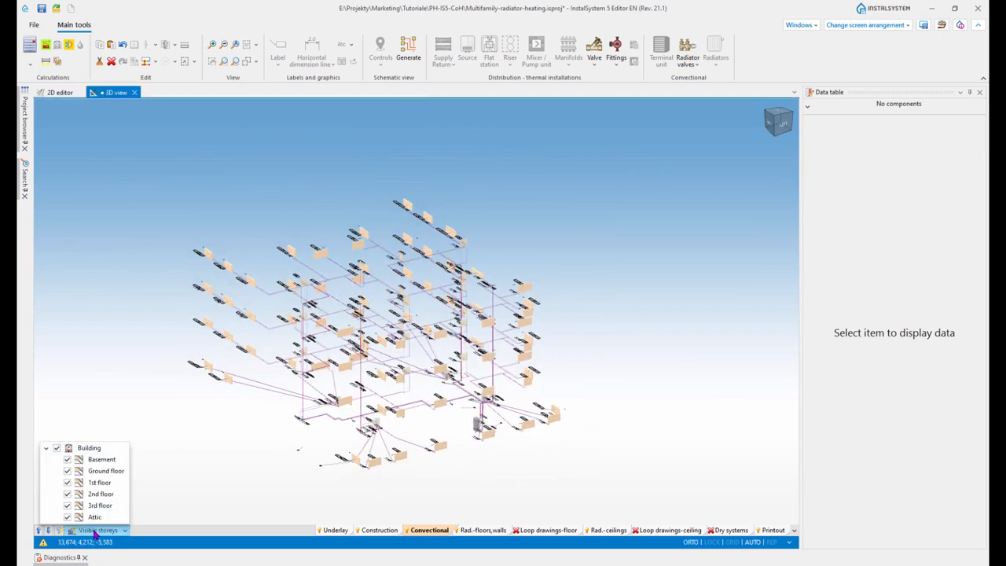
pyautogui.click(57, 447)
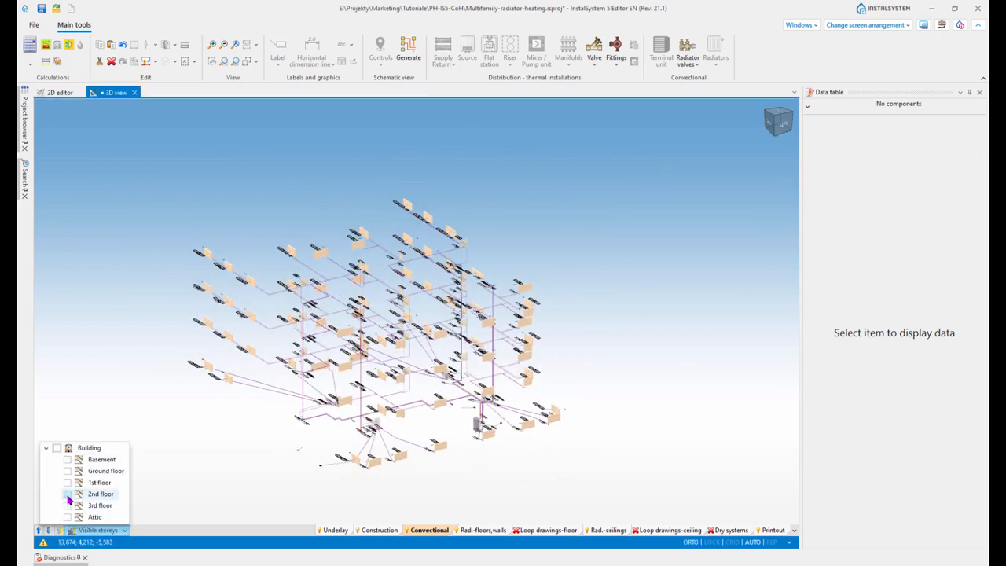
pyautogui.click(68, 494)
# Activate the Construction layer and hide all walls of the 2nd floor in the 3D view.
pyautogui.click(379, 531)
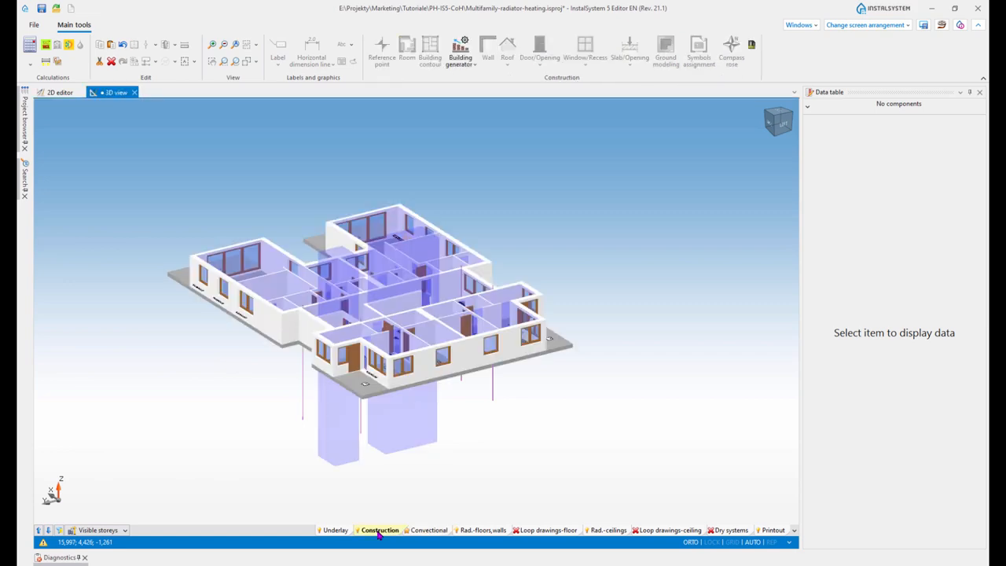
pyautogui.scroll(8, 343, 261)
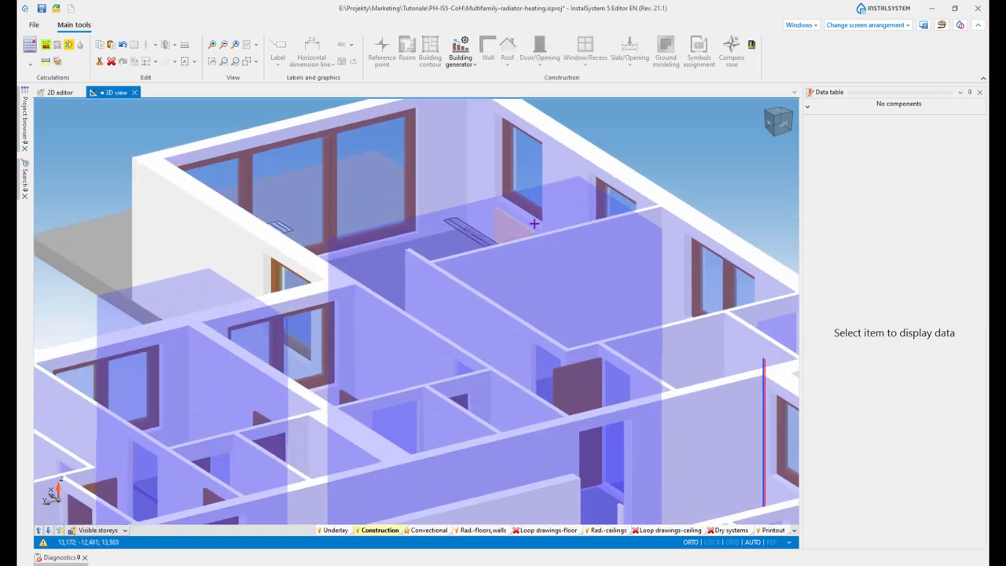
pyautogui.moveTo(501, 288); pyautogui.dragTo(539, 288, button='middle')
pyautogui.scroll(-5, 382, 319)
pyautogui.moveTo(388, 345); pyautogui.dragTo(501, 327, button='middle')
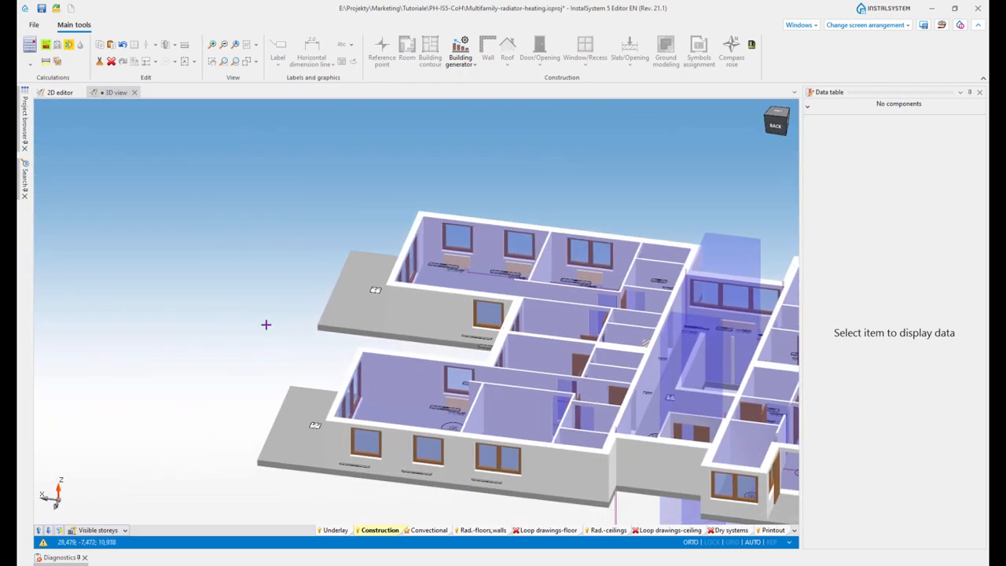
pyautogui.rightClick(220, 319)
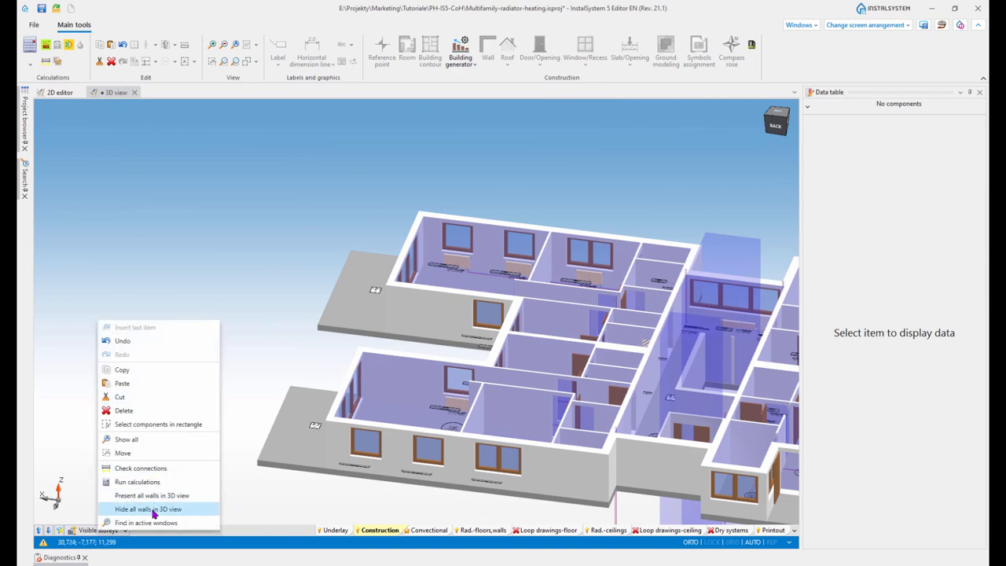
# Show the outer wall with two windows again in the 3D view and inspect the radiator connections in front of it.
pyautogui.scroll(5, 481, 275)
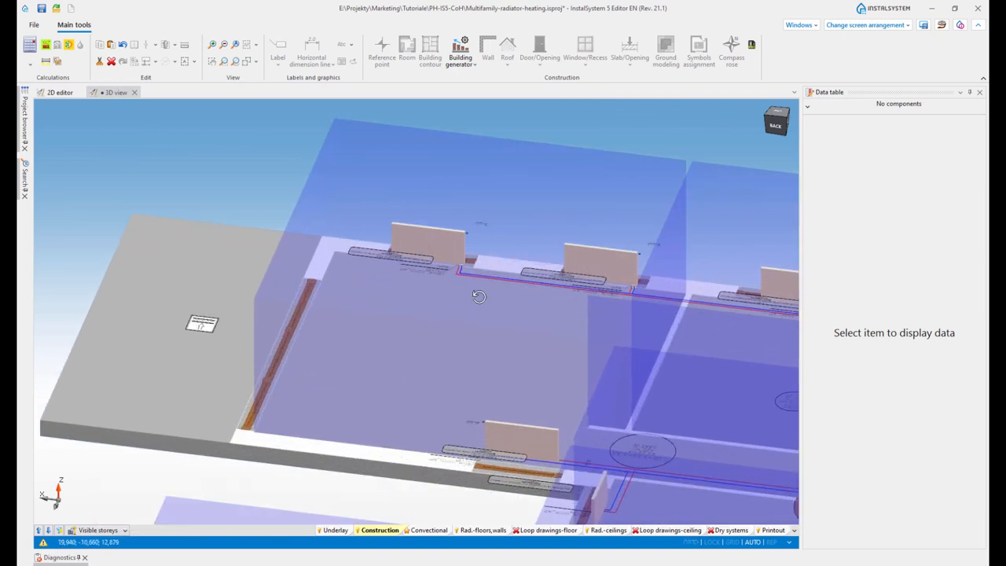
pyautogui.keyDown('shift'); pyautogui.moveTo(478, 296); pyautogui.dragTo(401, 368, button='middle'); pyautogui.keyUp('shift')
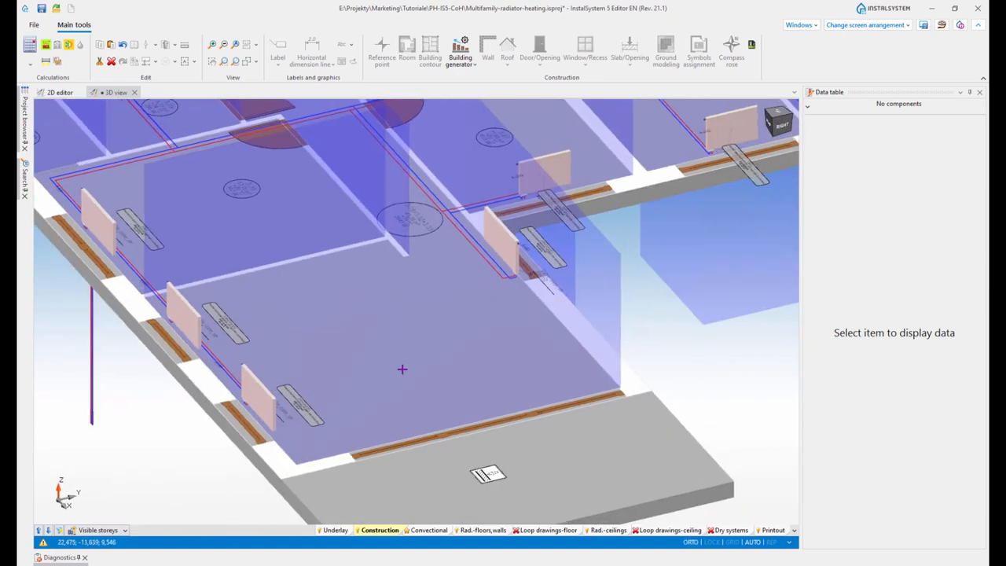
pyautogui.click(222, 387)
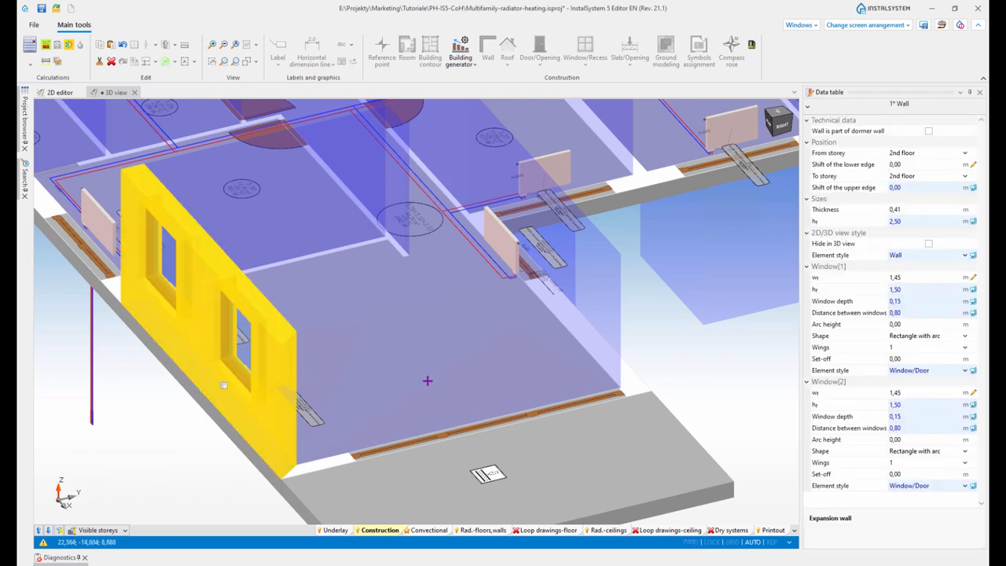
pyautogui.keyDown('shift'); pyautogui.moveTo(427, 382); pyautogui.dragTo(346, 392, button='middle'); pyautogui.keyUp('shift')
pyautogui.moveTo(223, 270); pyautogui.dragTo(377, 291, button='middle')
pyautogui.scroll(2, 234, 266)
pyautogui.scroll(1, 233, 266)
pyautogui.click(238, 309)
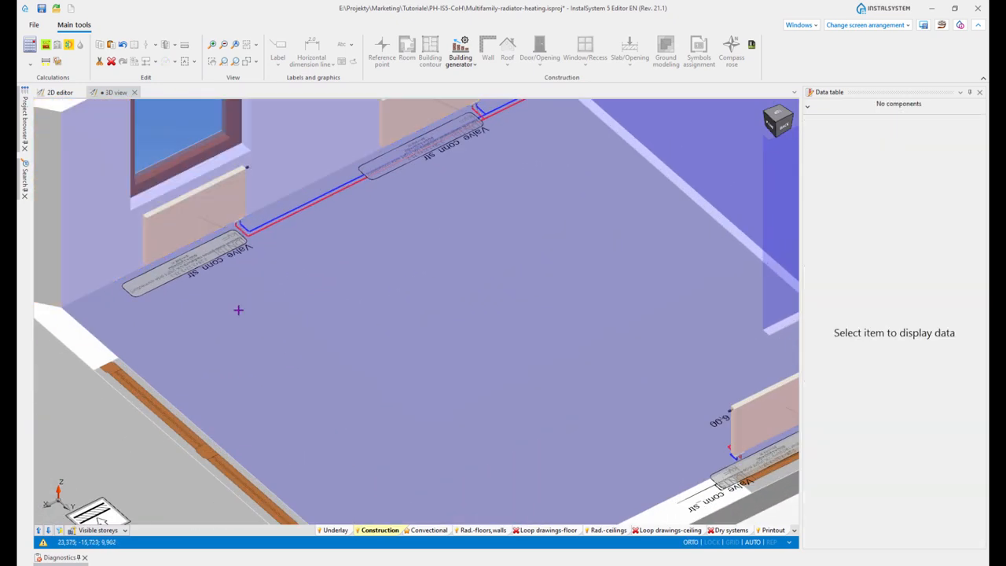
# Examine the radiator's bottom pipe connection in the 3D view, activate the Convectional layer and select the radiator to display its data.
pyautogui.scroll(3, 240, 294)
pyautogui.keyDown('shift'); pyautogui.moveTo(275, 240); pyautogui.dragTo(289, 317, button='middle'); pyautogui.keyUp('shift')
pyautogui.moveTo(352, 323); pyautogui.dragTo(444, 333, button='middle')
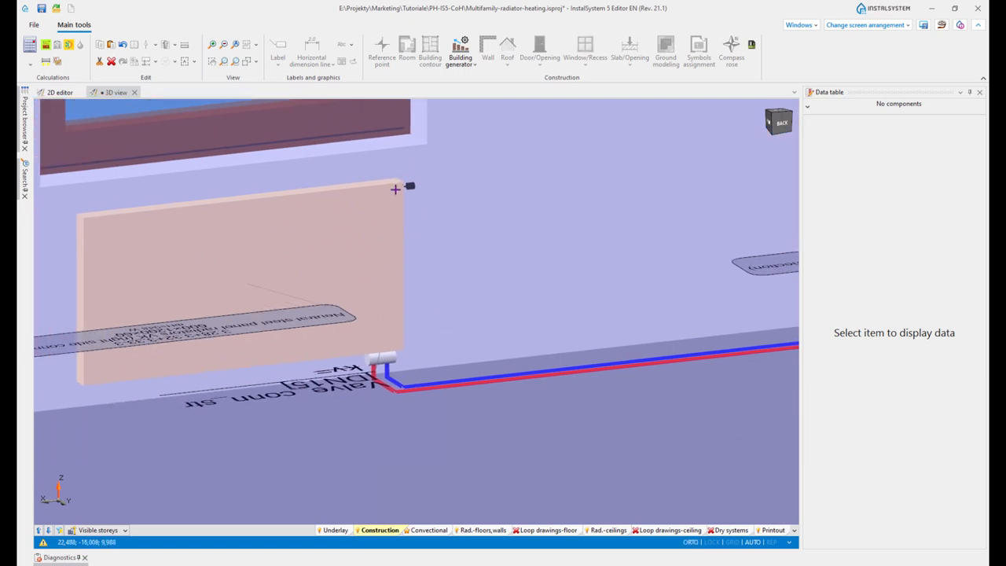
pyautogui.scroll(2, 377, 358)
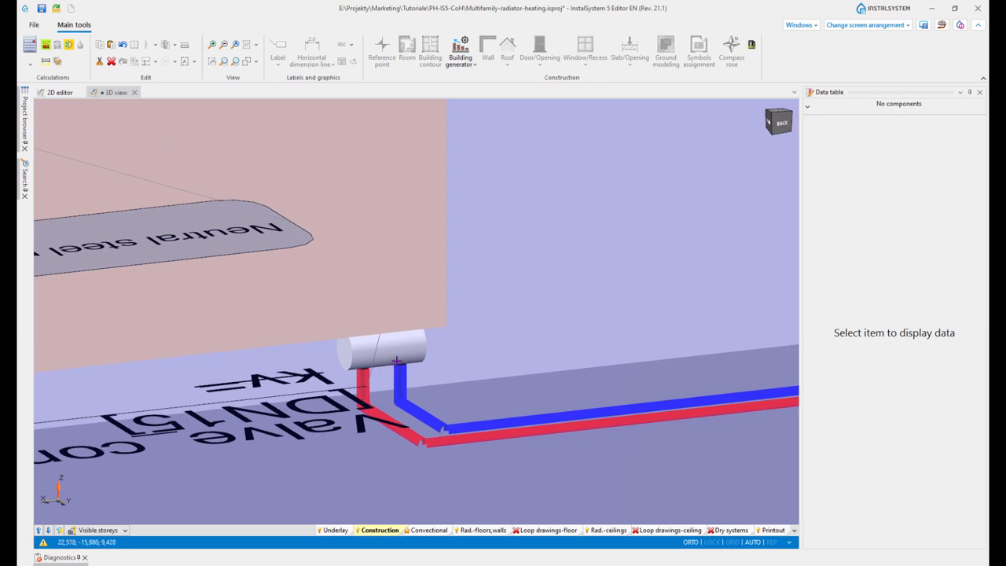
pyautogui.scroll(-1, 391, 371)
pyautogui.click(427, 531)
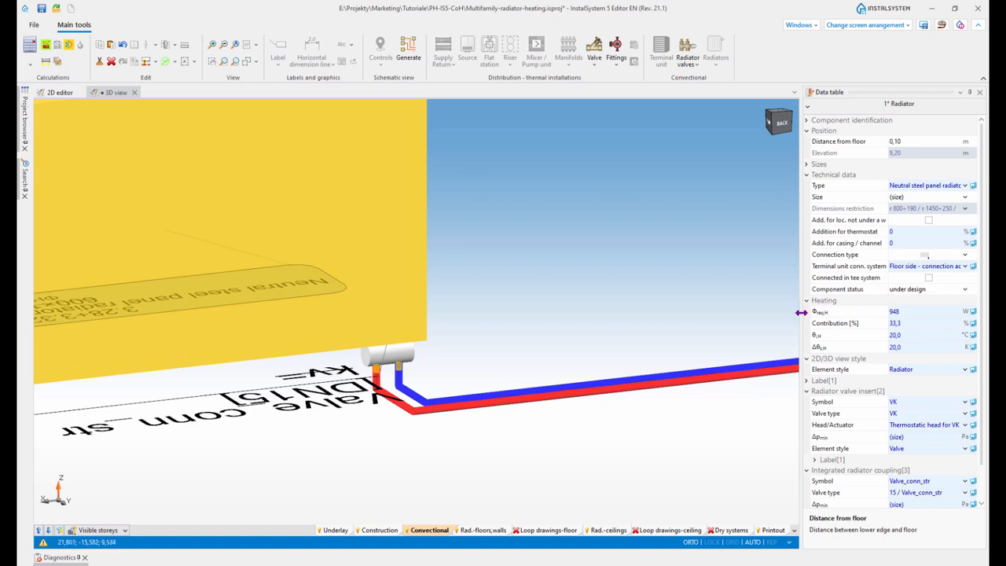
# Widen the data table, collapse the radiator valve insert section and review the valve type options of the integrated radiator coupling.
pyautogui.moveTo(801, 312); pyautogui.dragTo(751, 305)
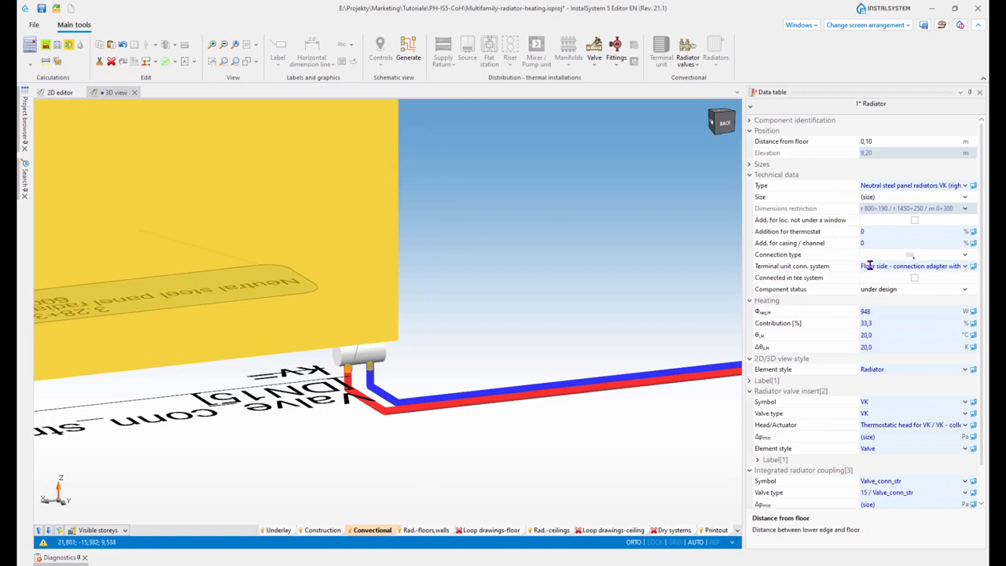
pyautogui.click(749, 391)
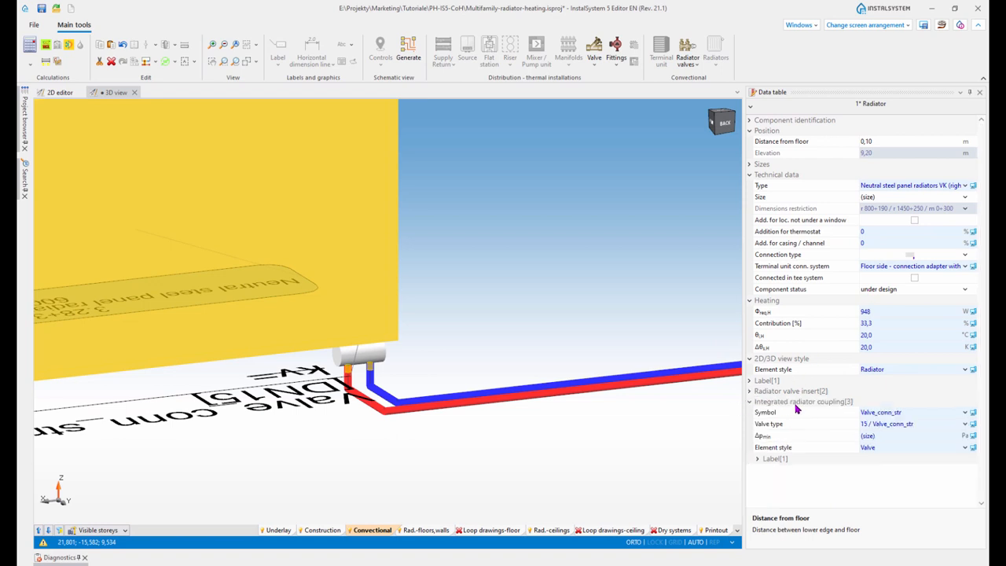
pyautogui.click(966, 424)
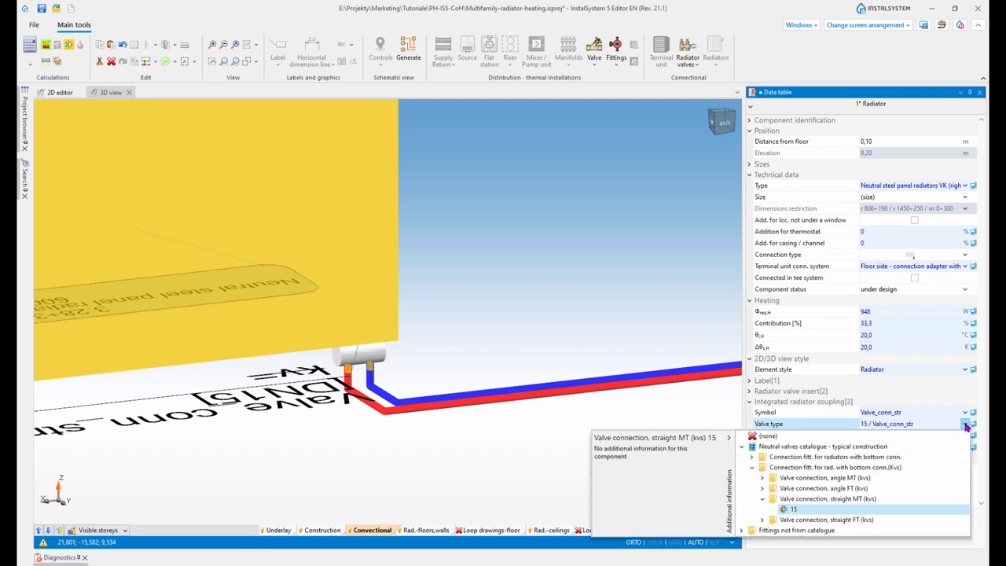
pyautogui.click(965, 424)
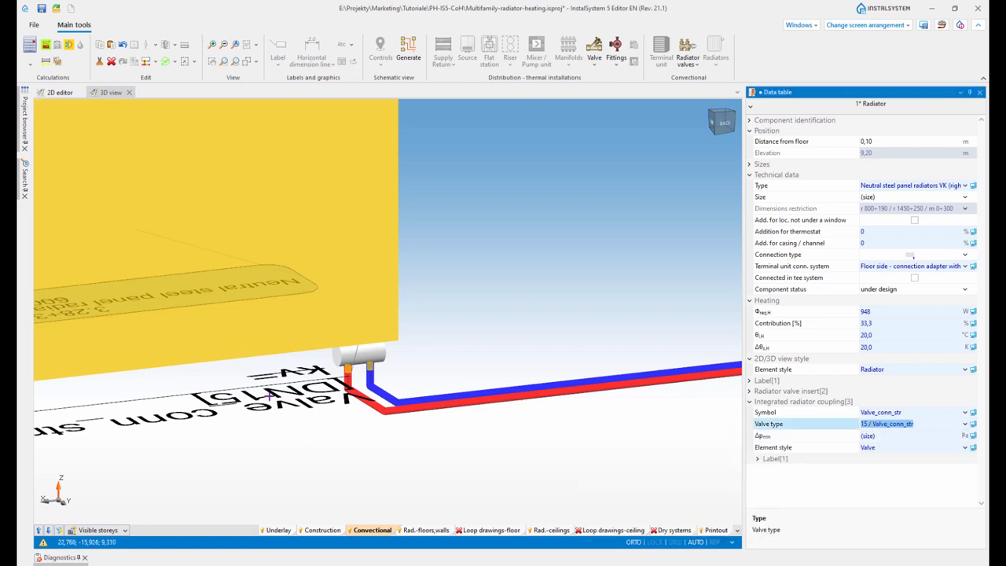
pyautogui.moveTo(376, 412); pyautogui.dragTo(377, 408, button='middle')
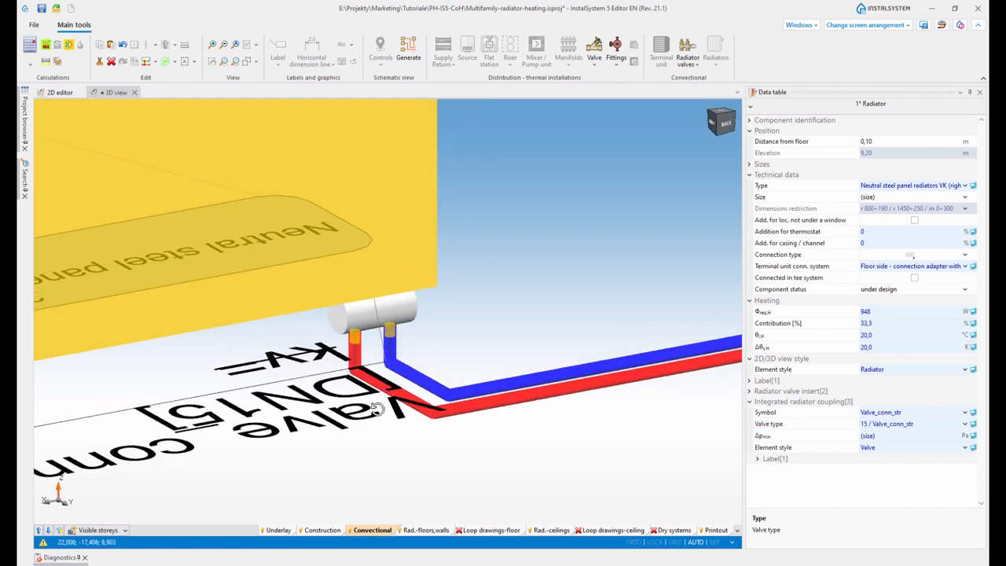
# Set the radiator's terminal unit connection system to Wall side - connection adapter with ring and check the coupling's valve type options.
pyautogui.click(966, 267)
pyautogui.click(967, 267)
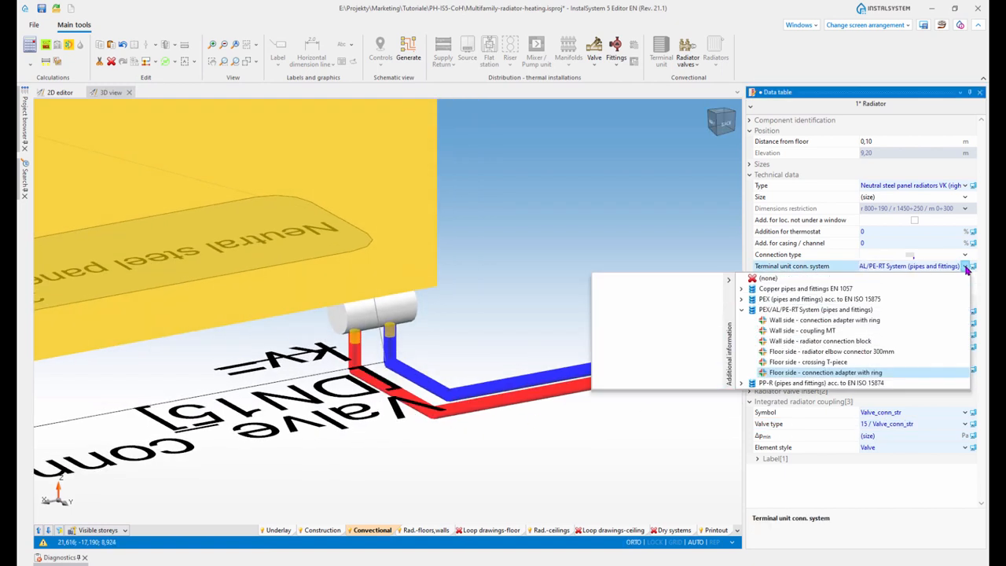
pyautogui.click(790, 320)
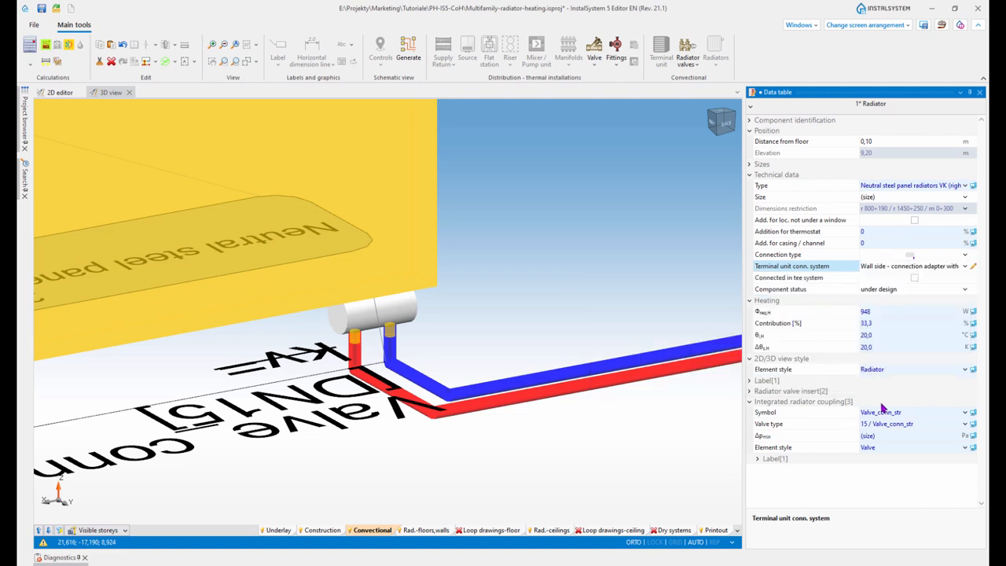
pyautogui.click(967, 413)
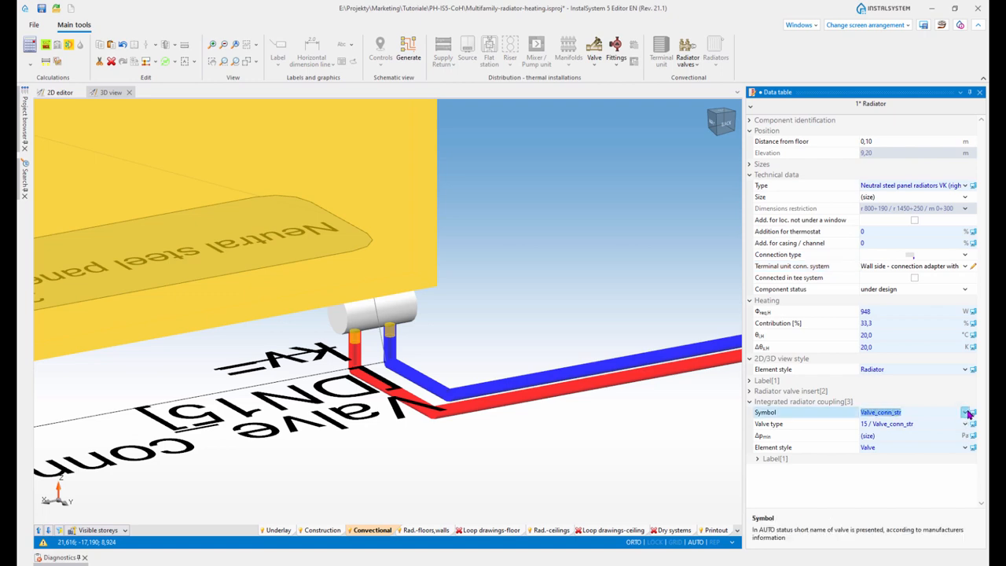
pyautogui.click(970, 414)
pyautogui.click(969, 414)
pyautogui.click(966, 424)
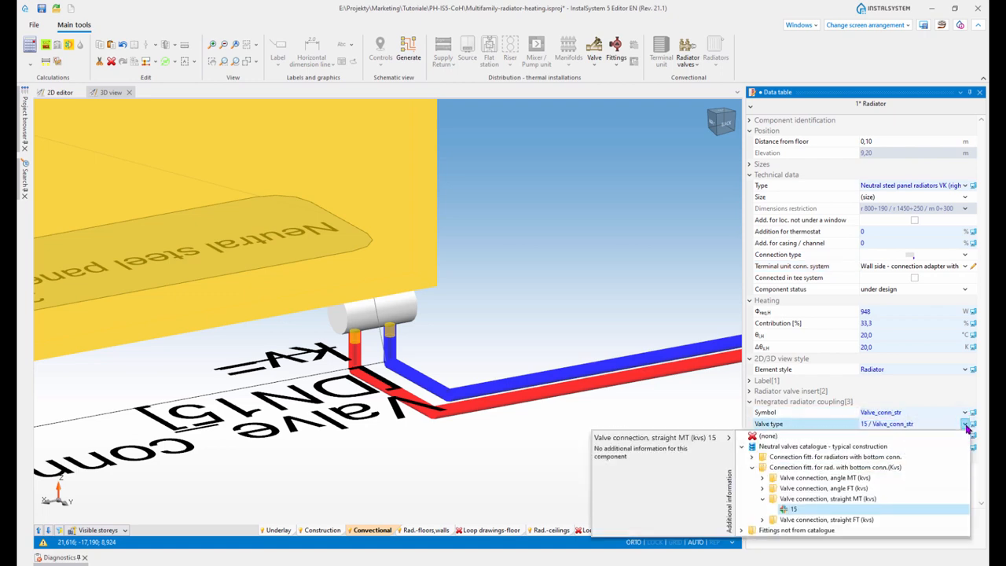
pyautogui.click(966, 425)
pyautogui.scroll(-3, 389, 403)
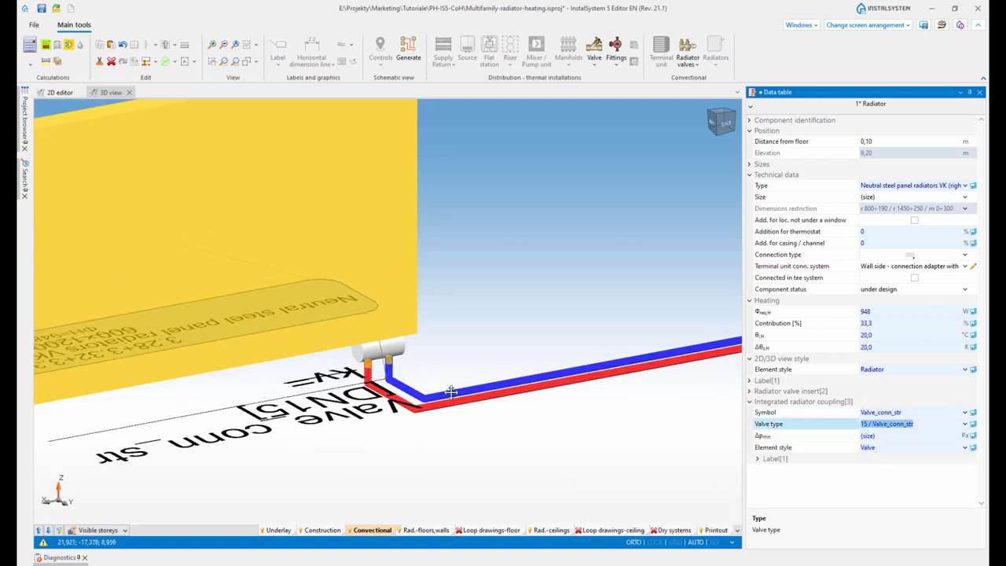
pyautogui.moveTo(452, 392); pyautogui.dragTo(503, 406, button='middle')
# Run the calculations, open the diagnostics and locate the radiators with the wrong valve shape warning in the 3D view.
pyautogui.click(31, 49)
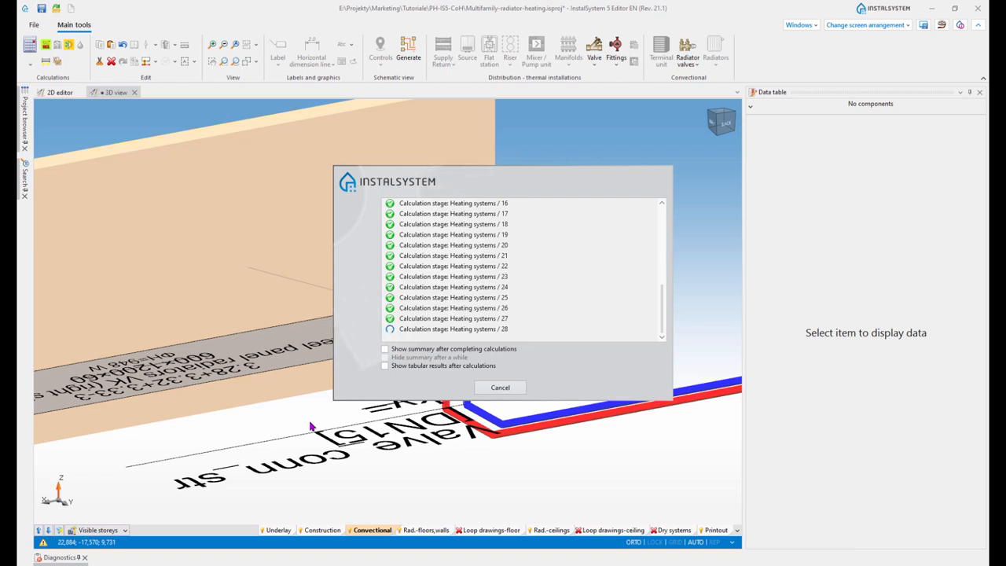
pyautogui.click(77, 557)
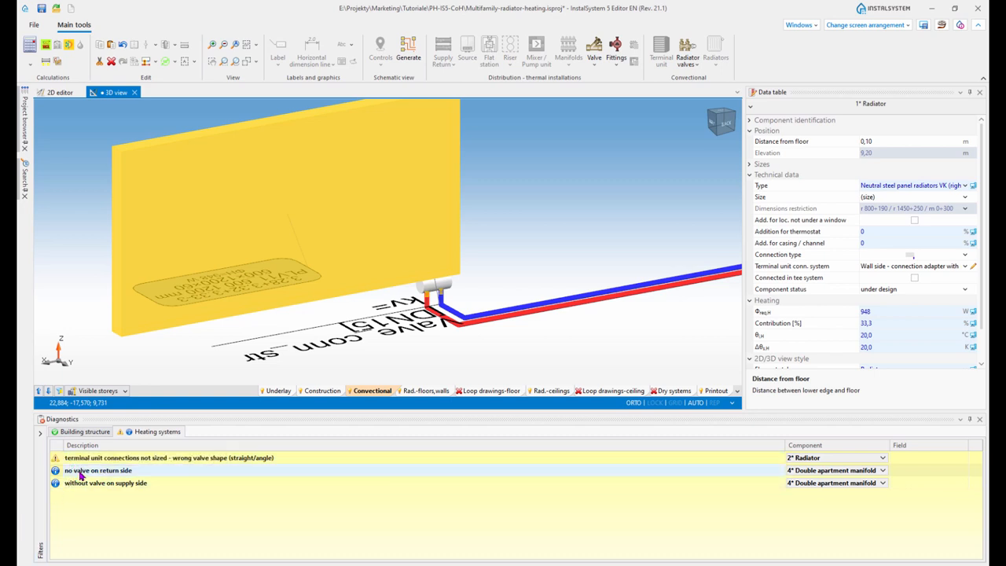
pyautogui.doubleClick(233, 461)
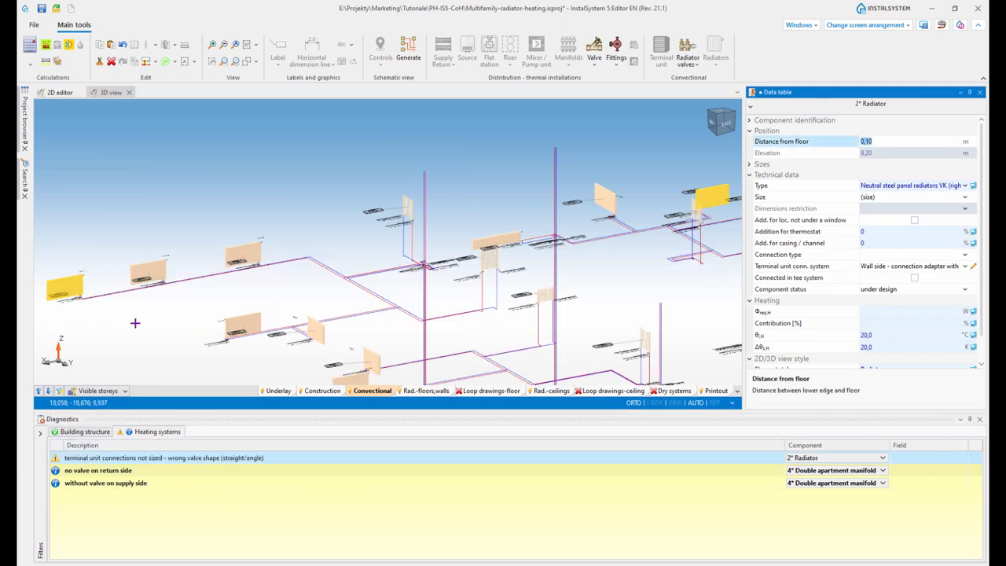
# Examine the flagged radiator's valve coupling and pipes up close in 3D and read its calculation results.
pyautogui.moveTo(135, 323); pyautogui.dragTo(294, 323, button='middle')
pyautogui.scroll(3, 294, 323)
pyautogui.scroll(5, 354, 303)
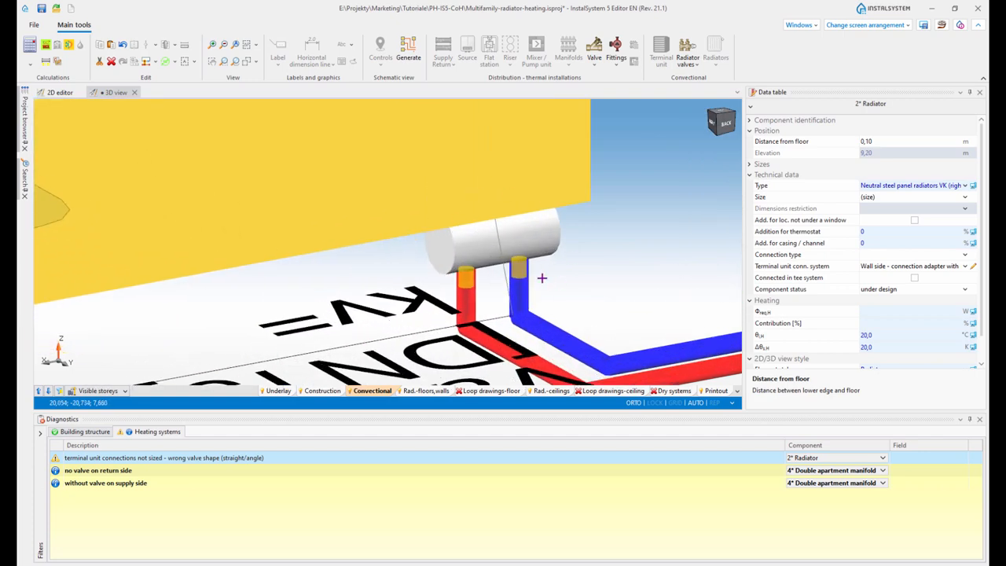
pyautogui.scroll(-5, 515, 280)
pyautogui.click(399, 268)
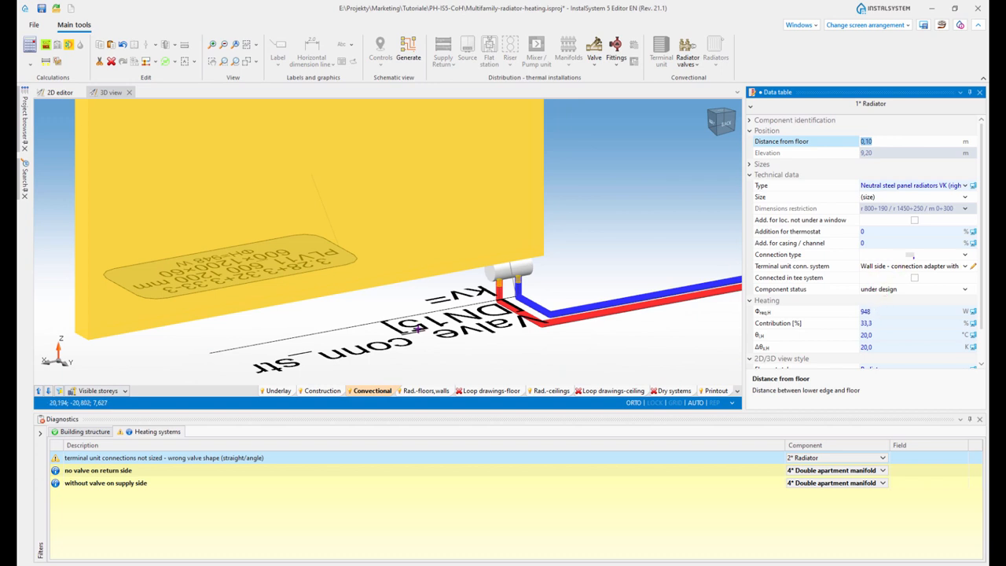
pyautogui.moveTo(492, 353); pyautogui.dragTo(508, 348, button='middle')
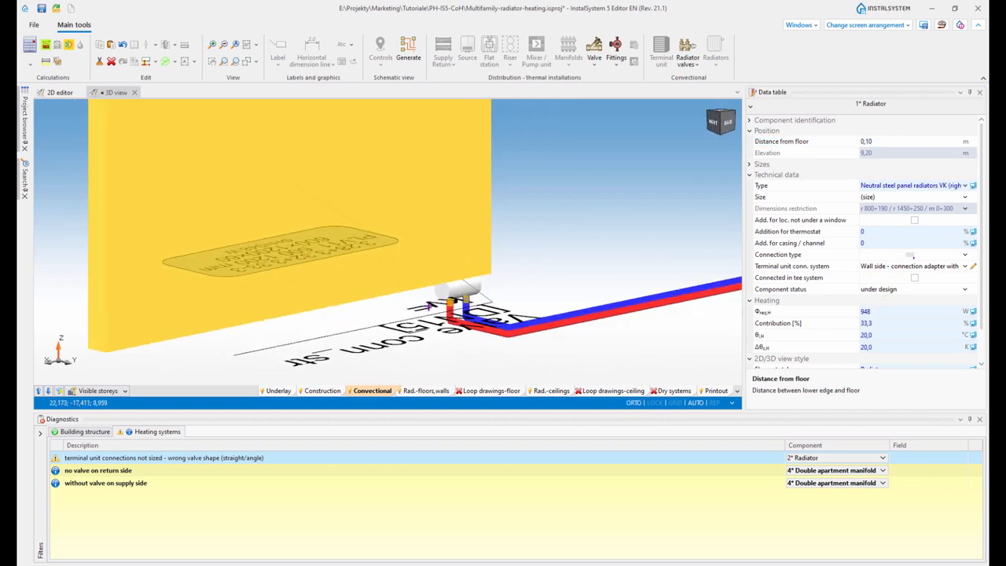
pyautogui.scroll(4, 417, 327)
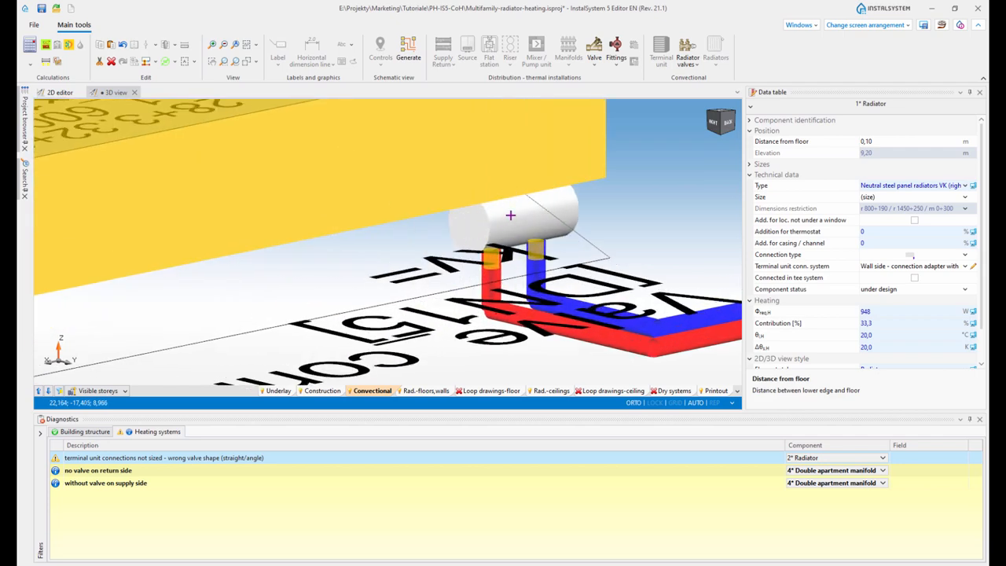
pyautogui.scroll(-5, 503, 240)
pyautogui.scroll(4, 503, 241)
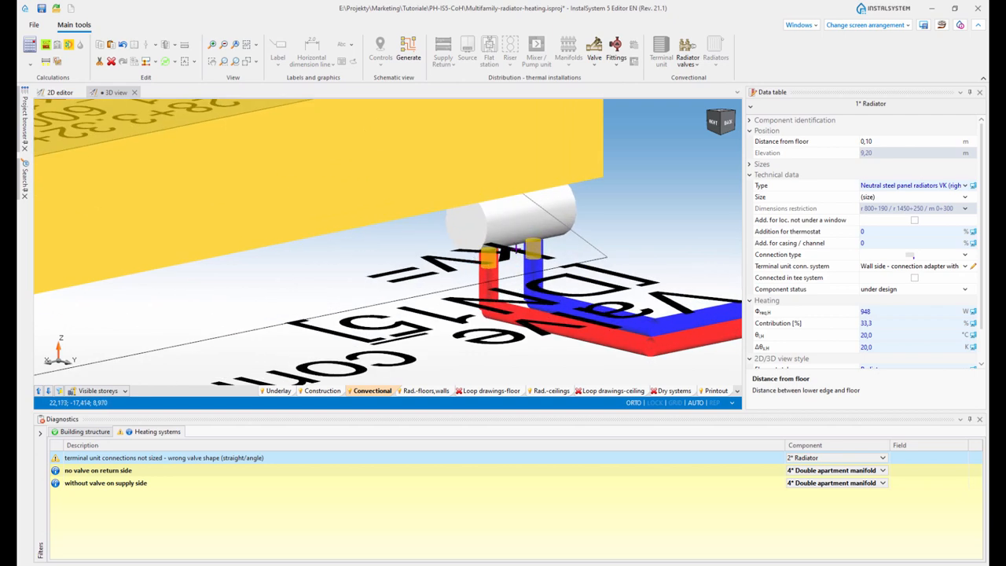
pyautogui.scroll(-2, 502, 268)
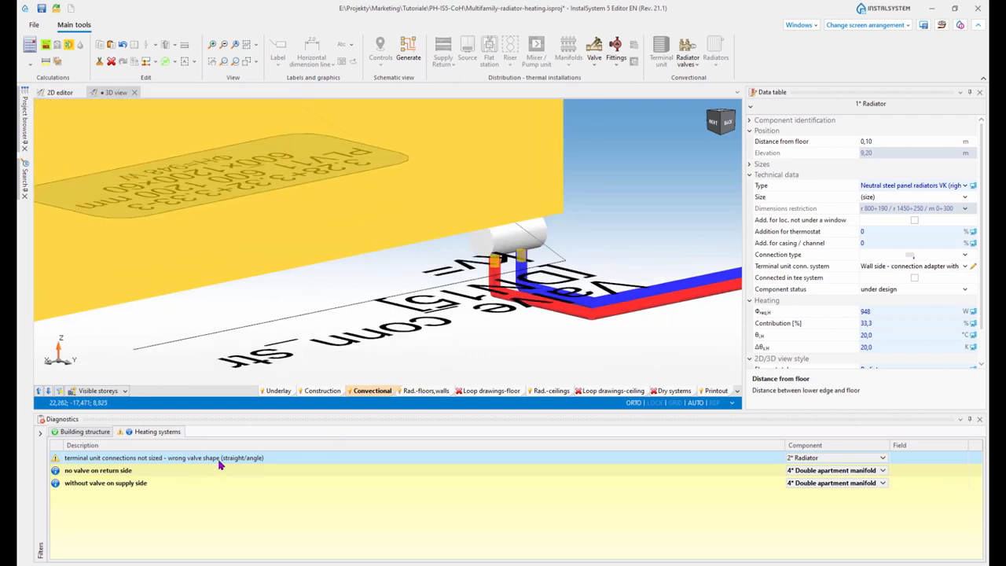
pyautogui.moveTo(481, 198)
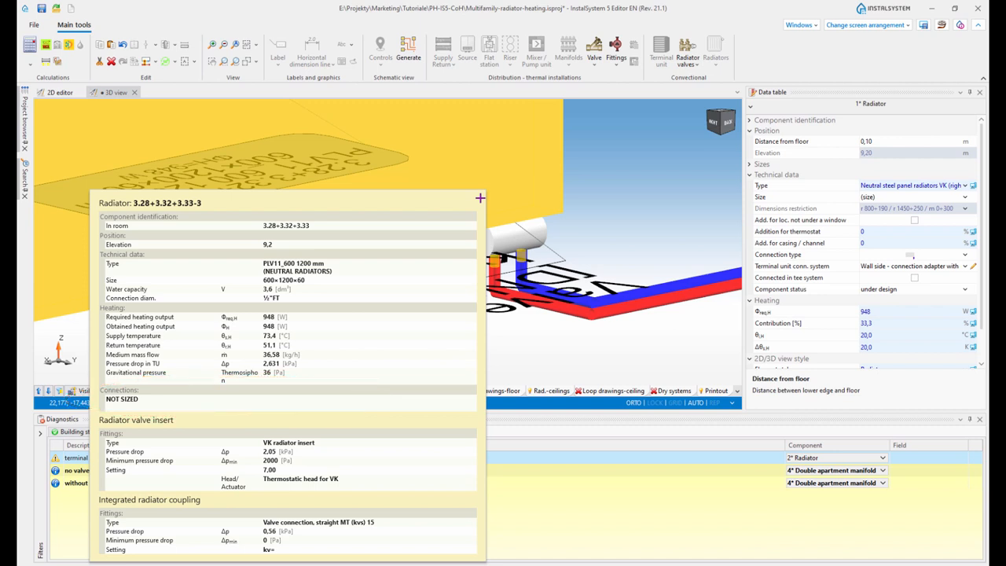
# Set the radiator's terminal unit connection system to Floor side - connection adapter with ring and recalculate the project.
pyautogui.click(966, 266)
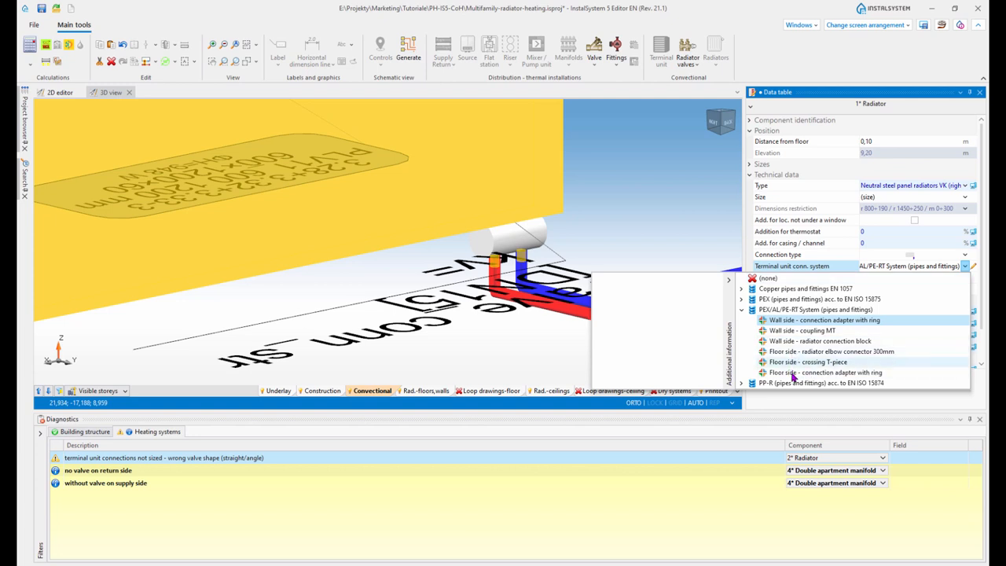
pyautogui.click(793, 372)
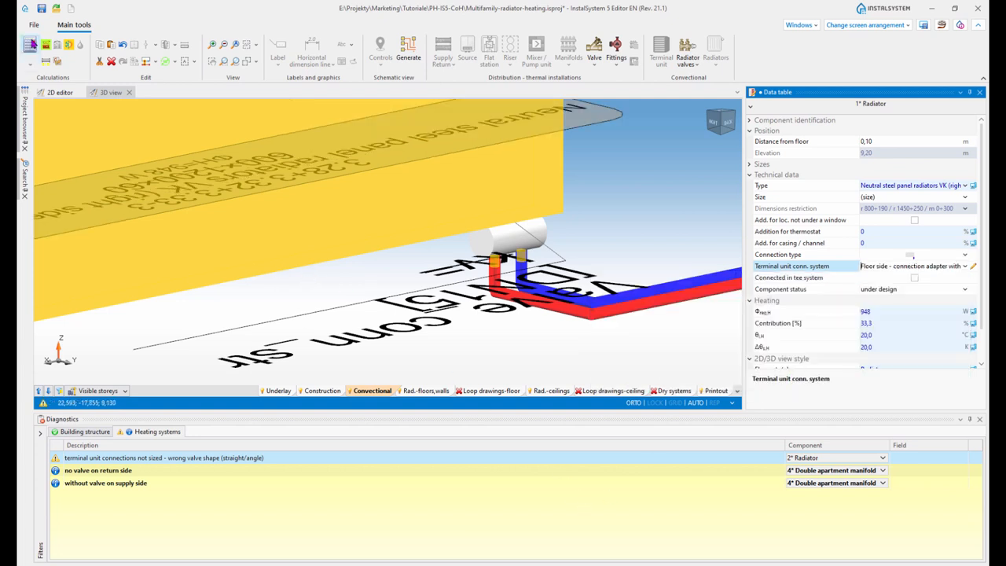
pyautogui.click(29, 45)
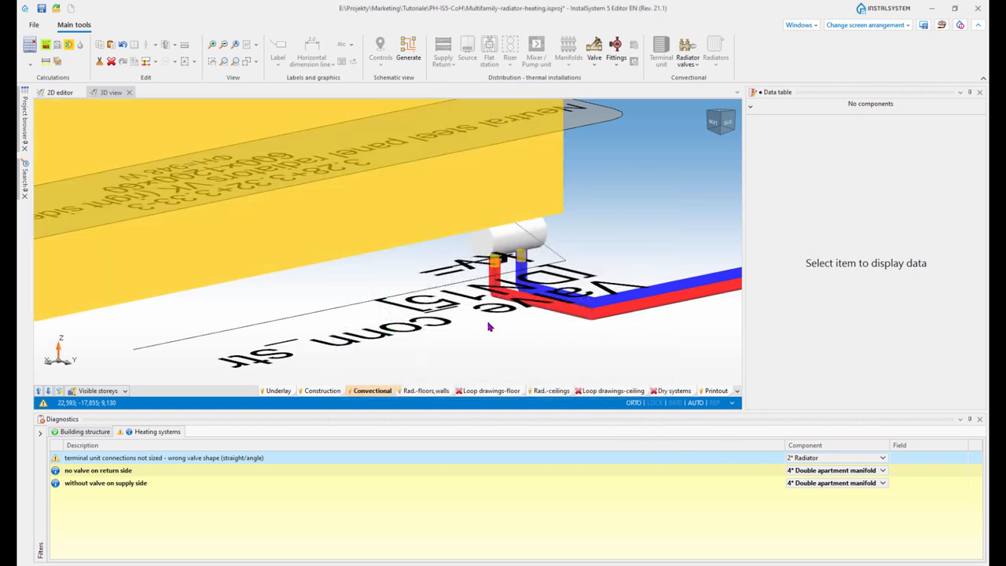
# Check the recalculated radiator's results and inspect its bottom connection in the 3D view.
pyautogui.click(446, 196)
pyautogui.moveTo(446, 196)
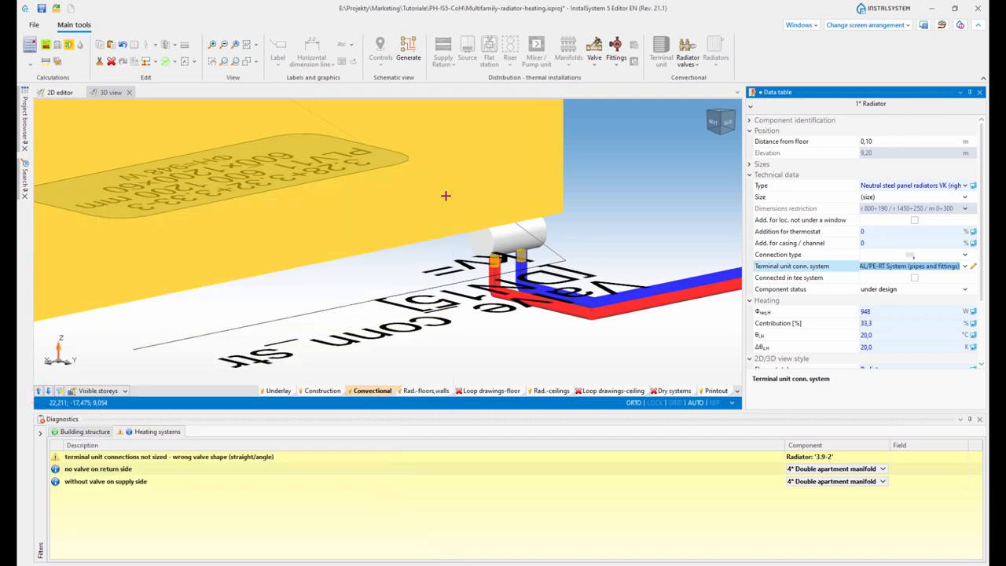
pyautogui.scroll(-5, 445, 195)
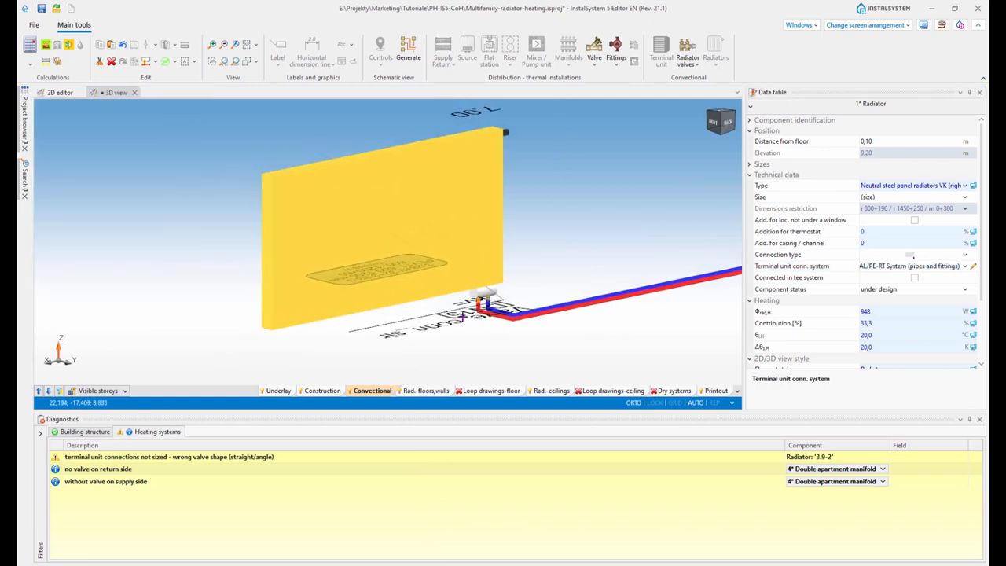
pyautogui.scroll(5, 488, 299)
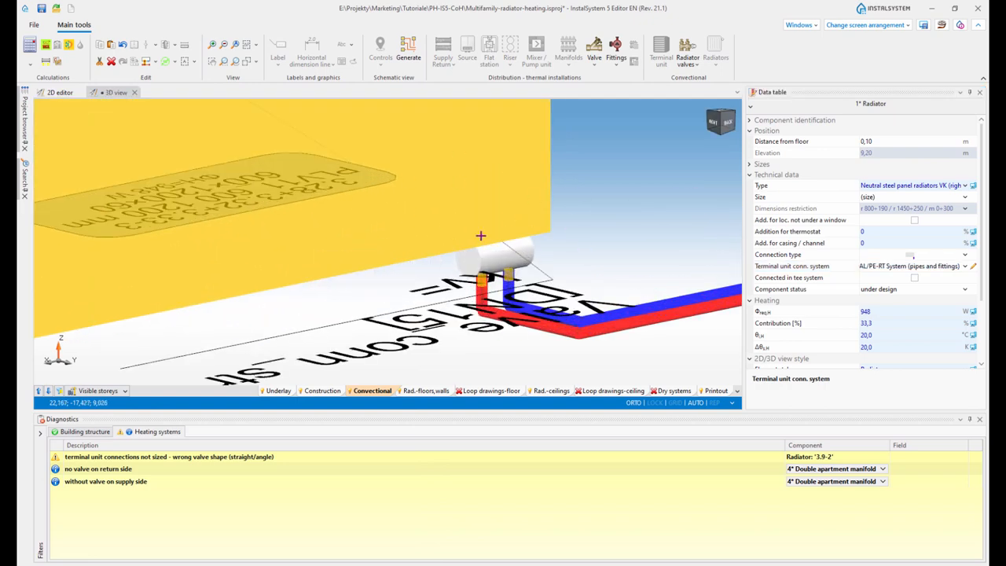
# Change the screen arrangement to the general data and review the integrated radiators' default connection system and down-feed valve options.
pyautogui.click(902, 25)
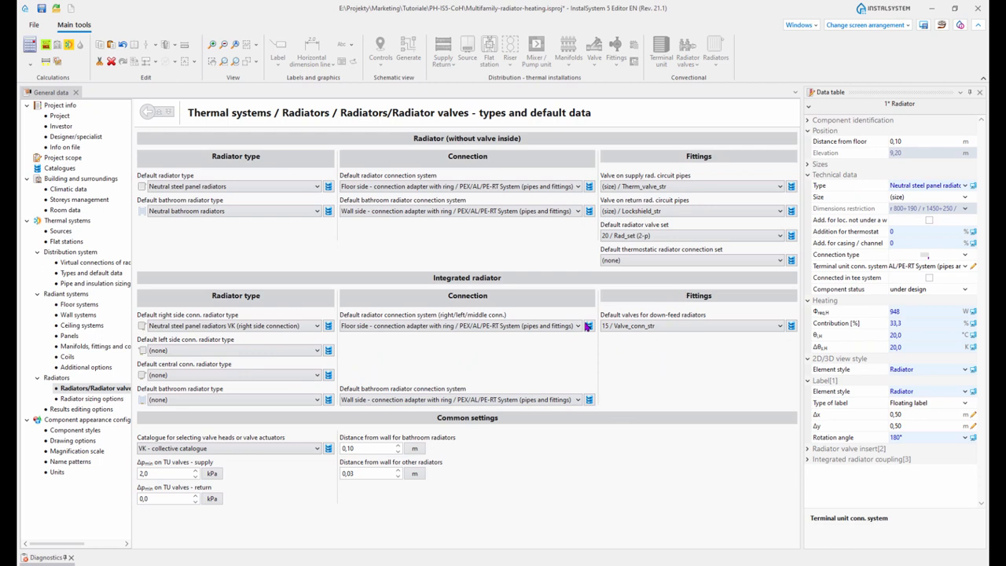
pyautogui.click(374, 327)
pyautogui.click(454, 329)
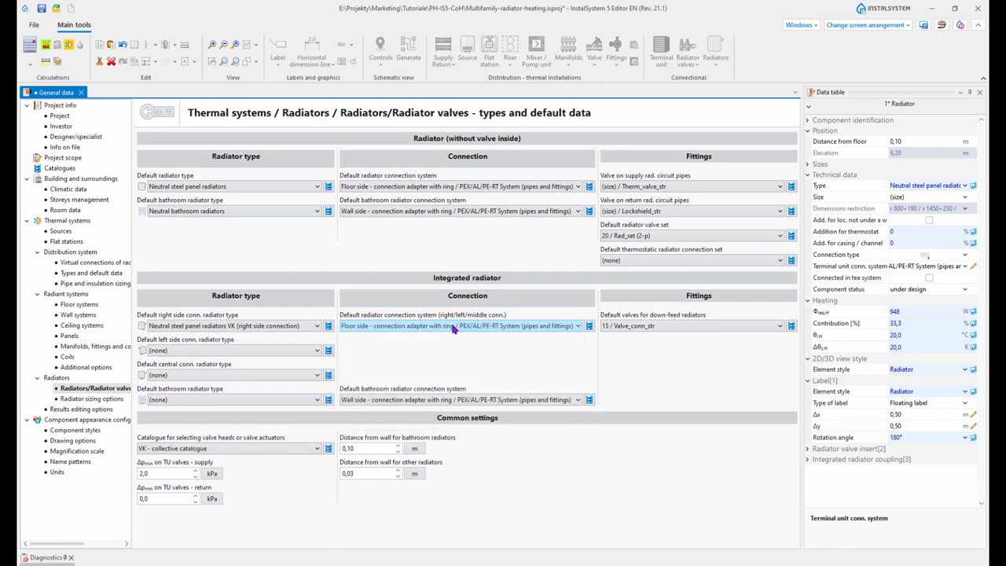
pyautogui.click(668, 327)
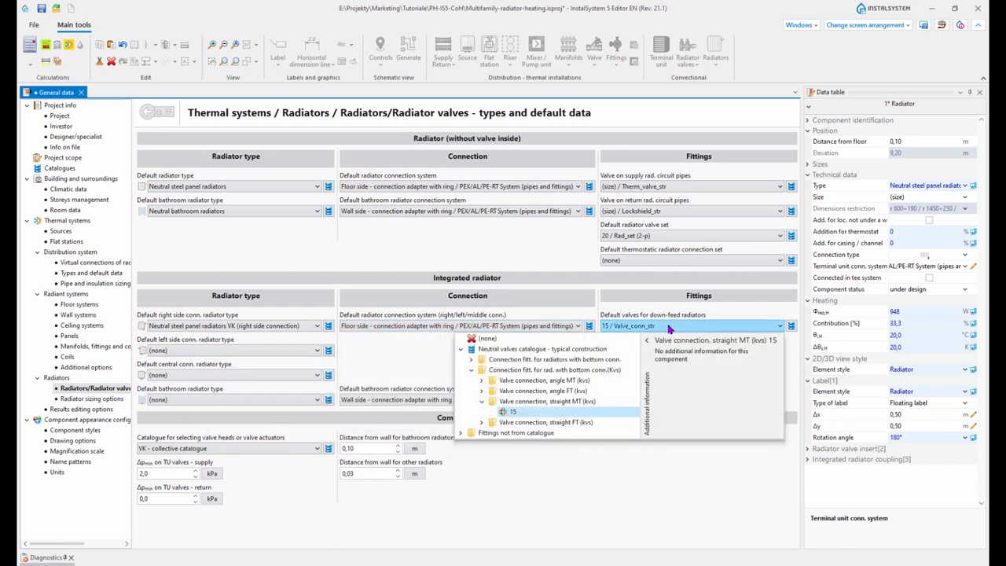
pyautogui.click(668, 327)
pyautogui.click(668, 327)
pyautogui.click(668, 327)
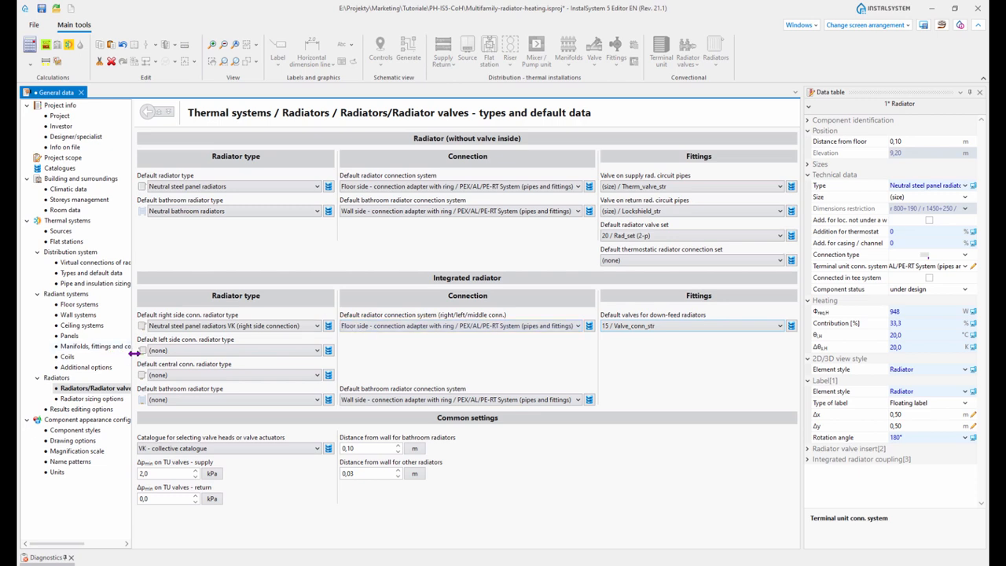
# Widen the general data tree and review the minimum valve pressure drops and the radiators' distances from the wall in the common settings.
pyautogui.moveTo(133, 353); pyautogui.dragTo(154, 354)
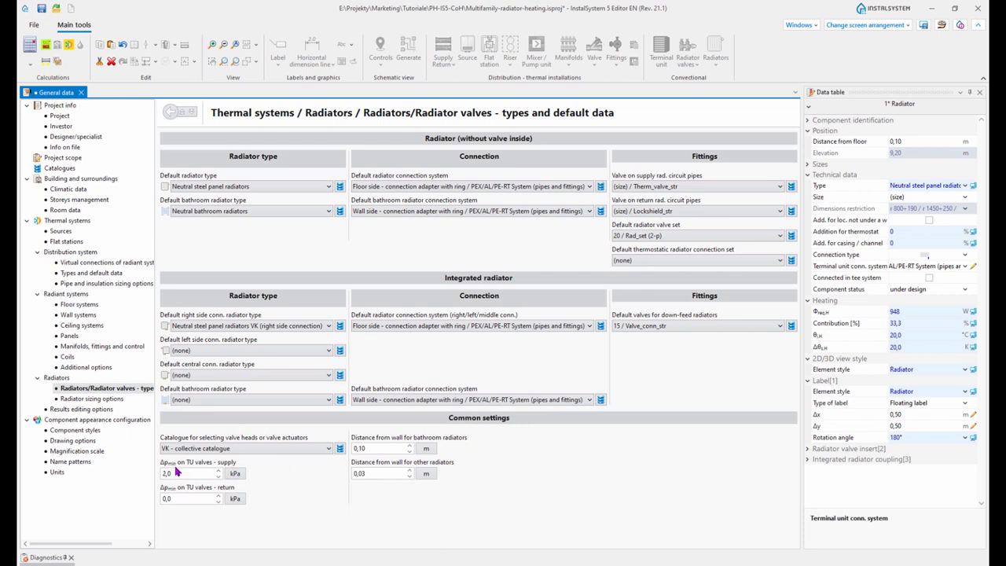
pyautogui.moveTo(180, 476); pyautogui.dragTo(158, 482)
pyautogui.moveTo(197, 501); pyautogui.dragTo(161, 498)
pyautogui.click(386, 447)
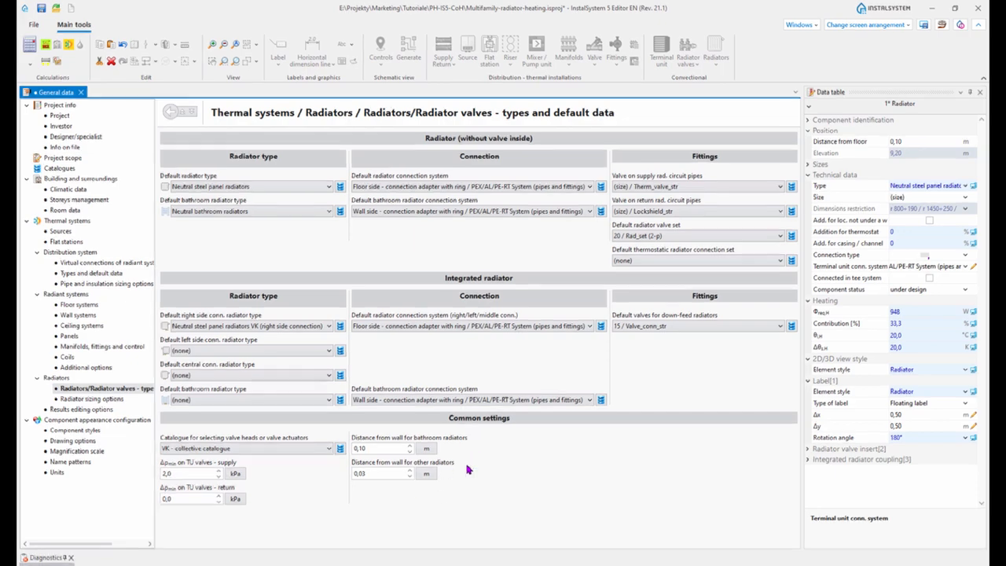
# Review the radiator sizing options and the available default sizing methods for radiator height.
pyautogui.click(92, 399)
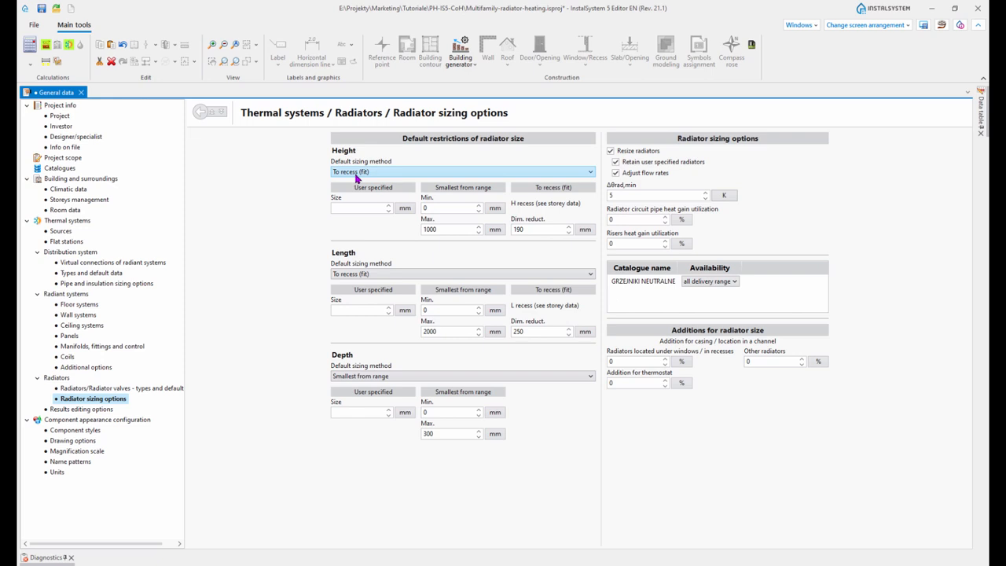
pyautogui.click(589, 172)
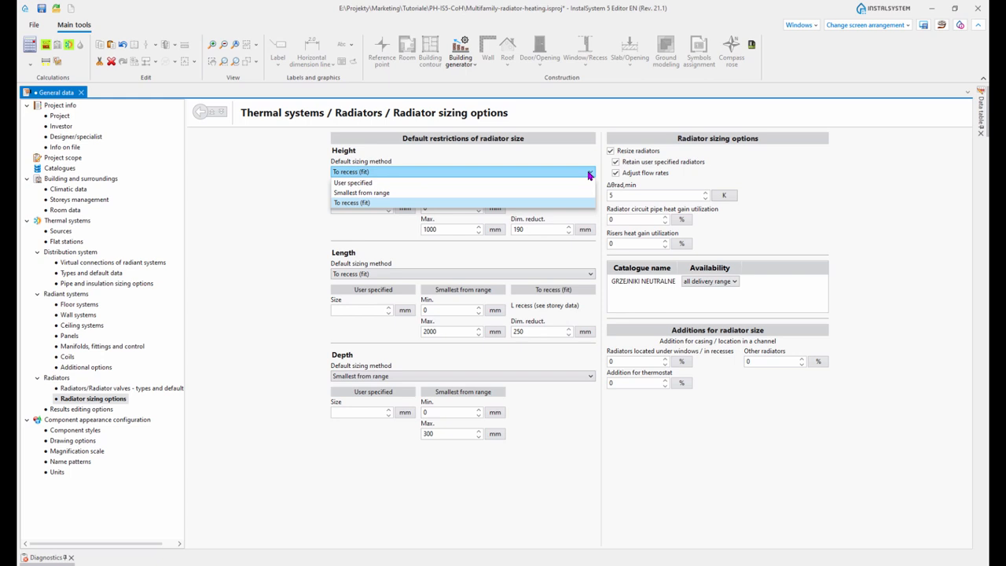
pyautogui.click(589, 173)
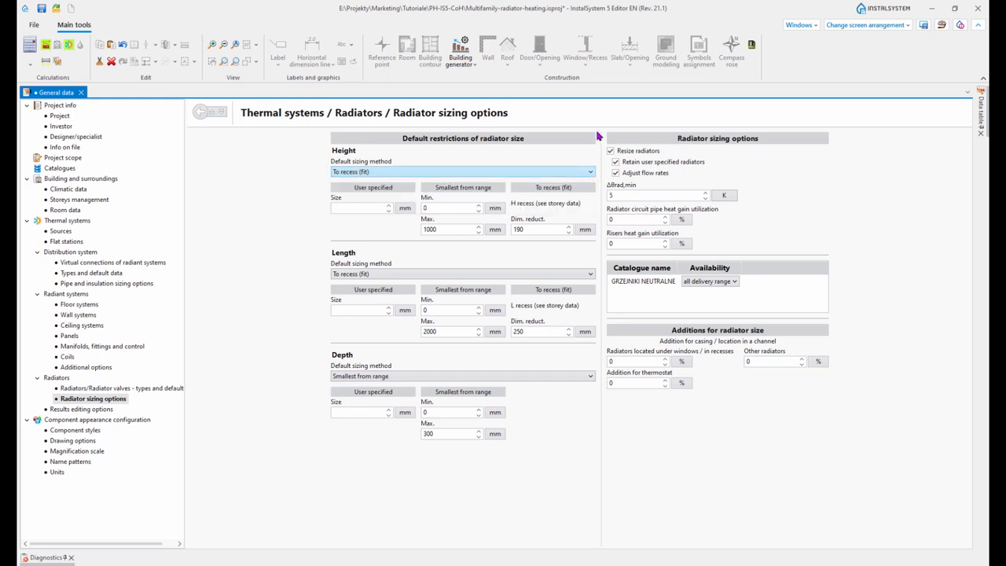
# Return to the drawing arrangement and select the window radiator in the 3D view with the Convectional and Construction layers shown together.
pyautogui.click(889, 26)
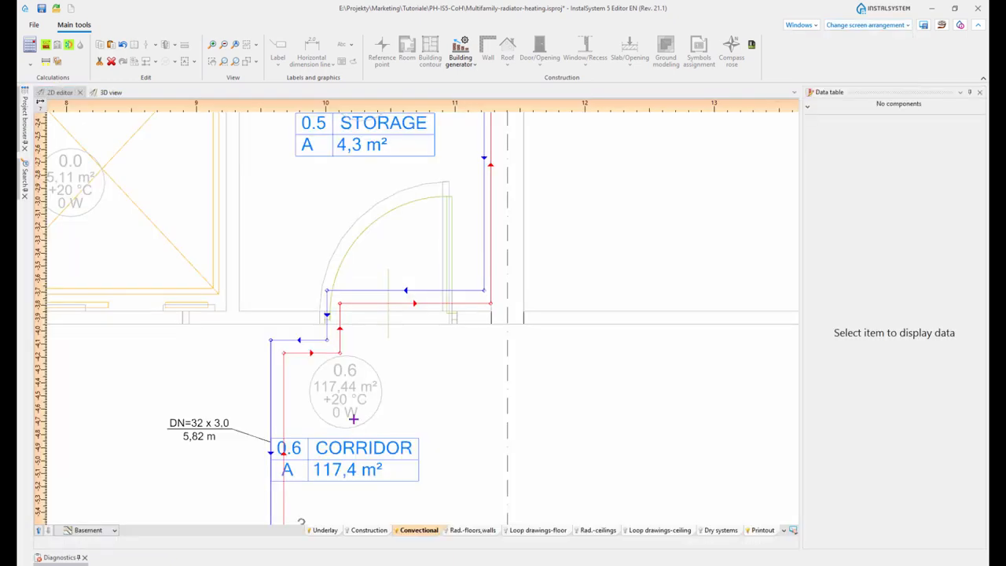
pyautogui.click(114, 92)
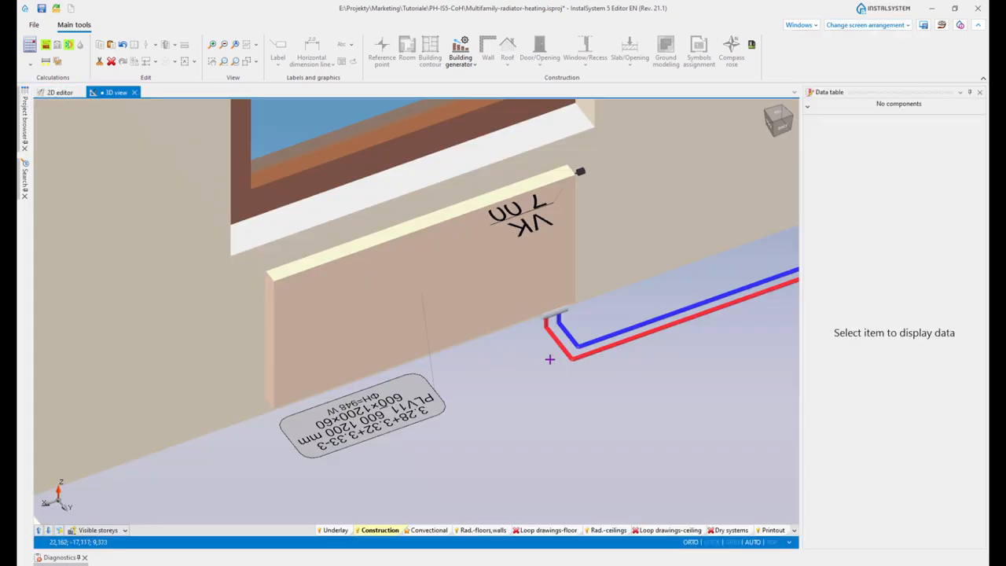
pyautogui.moveTo(550, 359); pyautogui.dragTo(527, 382, button='middle')
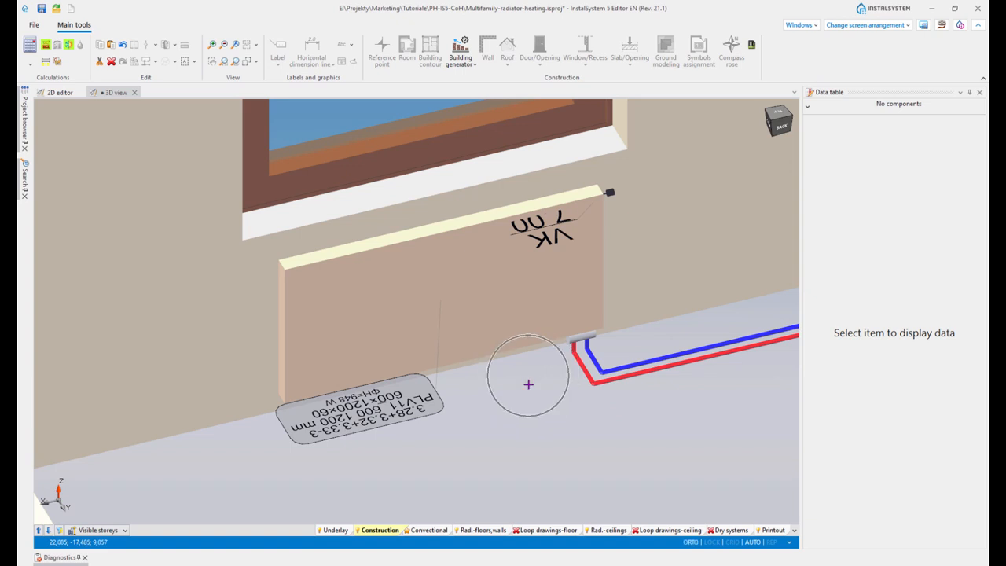
pyautogui.click(431, 530)
pyautogui.click(487, 308)
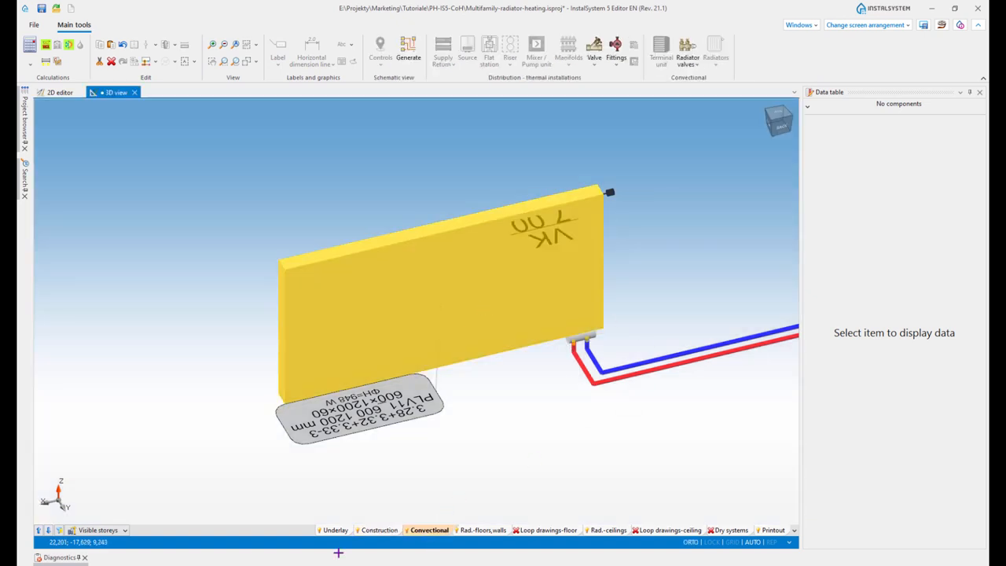
pyautogui.click(383, 533)
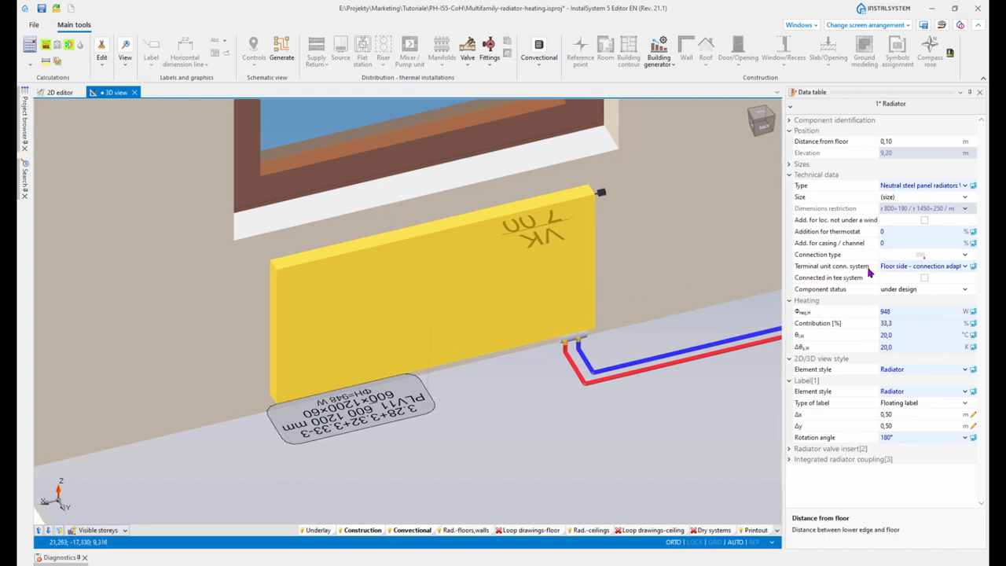
# Review the selected radiator's dimensions restriction settings for height, length and depth.
pyautogui.click(965, 209)
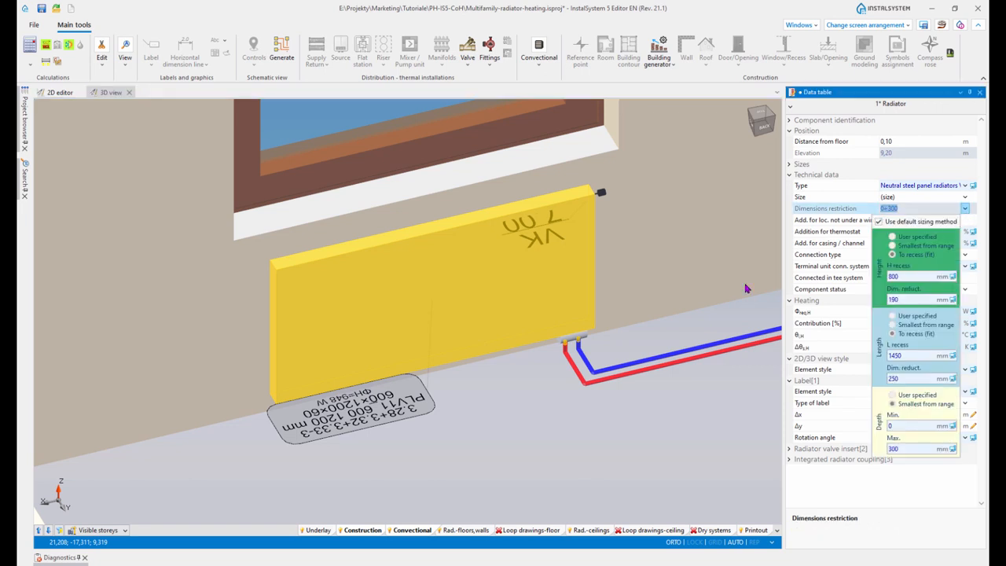
pyautogui.click(516, 434)
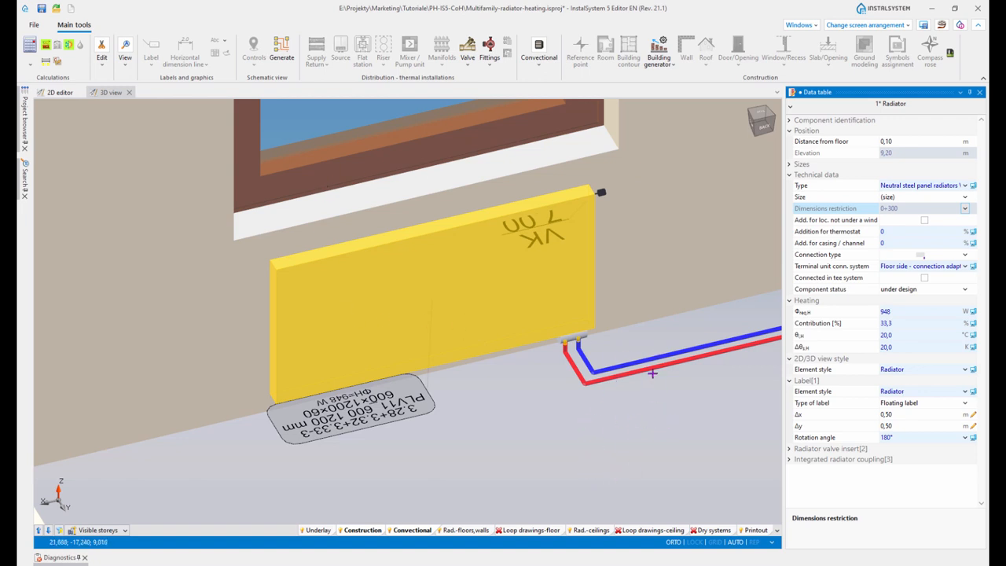
pyautogui.moveTo(528, 404)
pyautogui.mouseDown(button='middle')
pyautogui.moveTo(561, 404)
pyautogui.moveTo(569, 416)
pyautogui.moveTo(539, 411)
pyautogui.moveTo(532, 449)
pyautogui.moveTo(514, 391)
pyautogui.moveTo(541, 447)
pyautogui.moveTo(510, 385)
pyautogui.moveTo(519, 395)
pyautogui.mouseUp(button='middle')
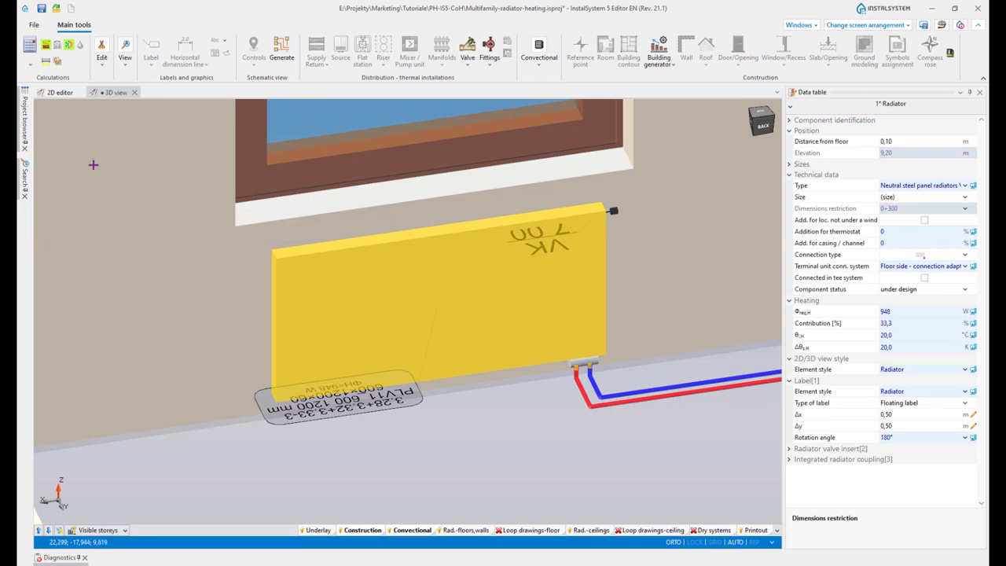
# Display the 2nd floor in the 2D editor and focus on the selected radiator under the window.
pyautogui.click(60, 92)
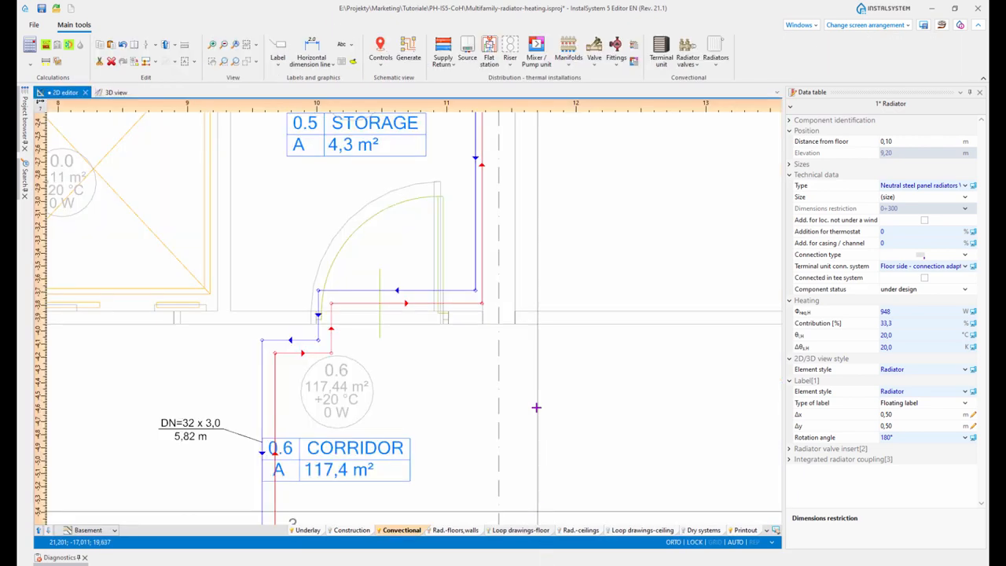
pyautogui.scroll(-5, 499, 393)
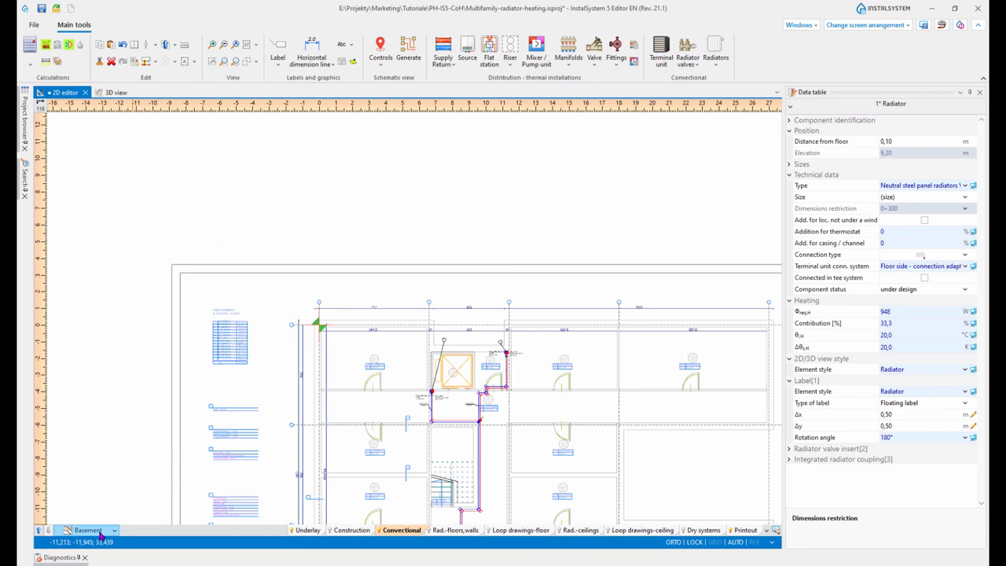
pyautogui.click(88, 530)
pyautogui.click(69, 458)
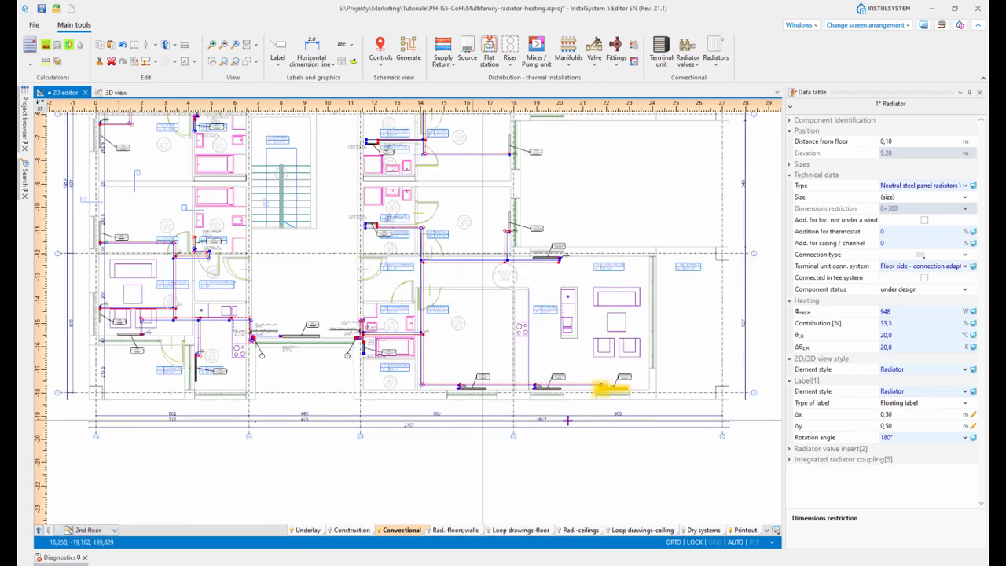
pyautogui.scroll(5, 626, 399)
pyautogui.scroll(8, 626, 399)
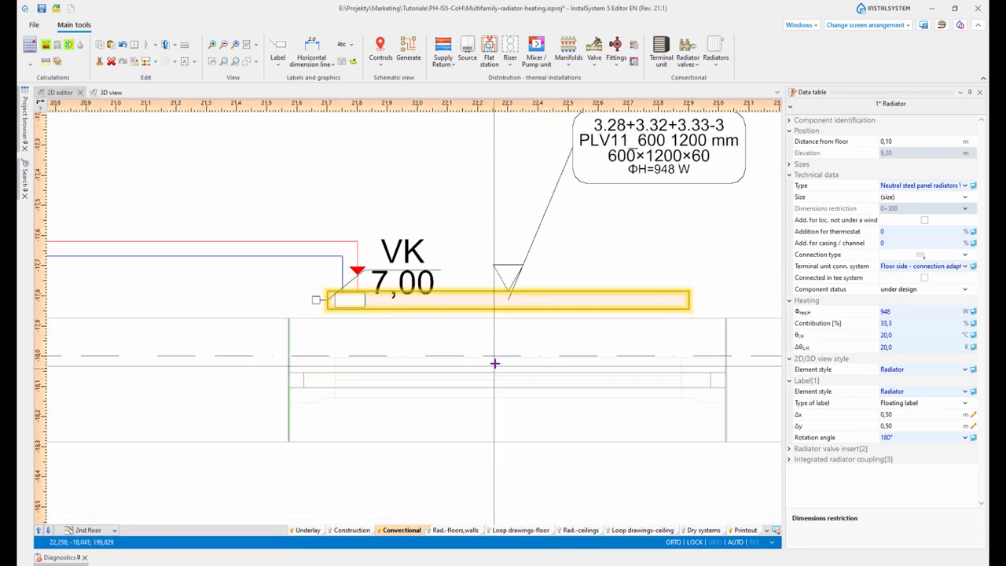
pyautogui.moveTo(474, 375); pyautogui.dragTo(408, 355, button='middle')
# Dock the 3D view side by side with the 2D editor, keeping the radiator in view.
pyautogui.moveTo(110, 92); pyautogui.dragTo(439, 330)
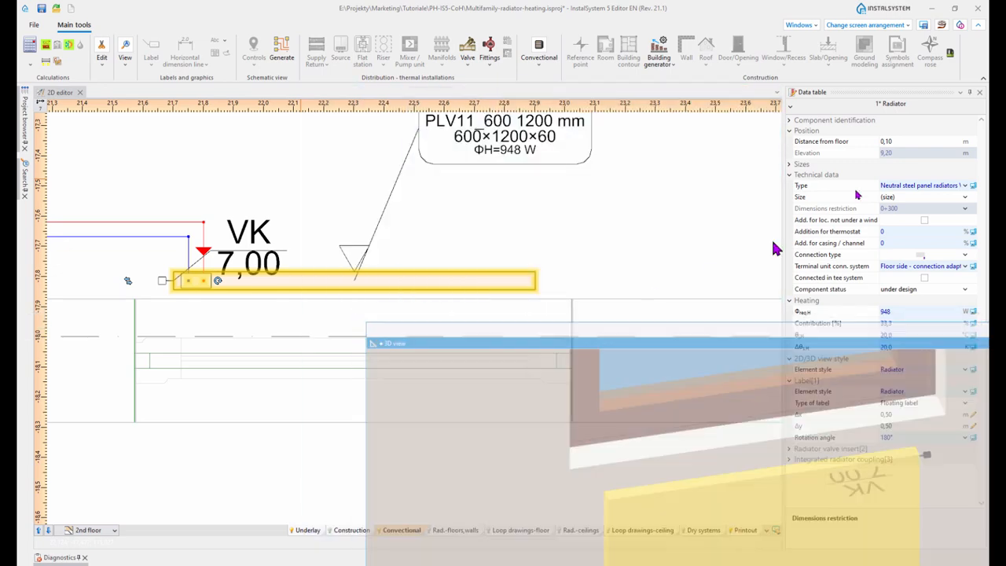
pyautogui.scroll(-3, 227, 338)
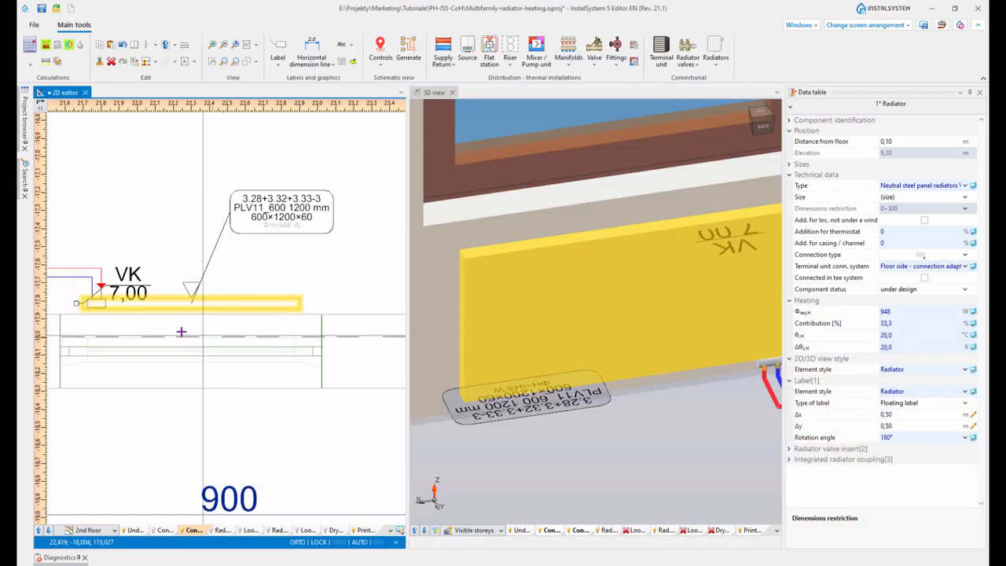
pyautogui.moveTo(182, 333); pyautogui.dragTo(202, 324, button='middle')
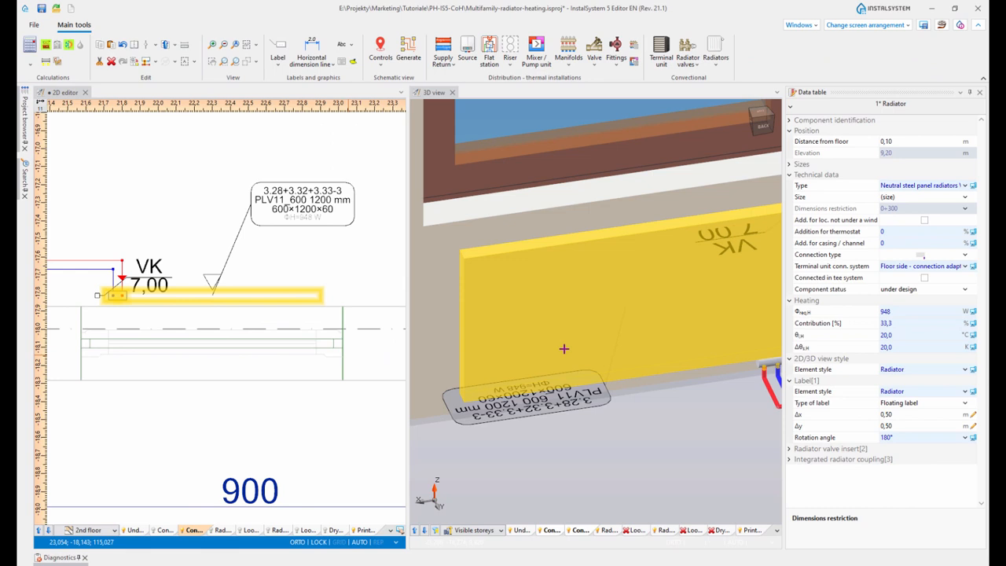
# Insert a recess into the outer wall under the window, behind the radiator, on the Construction layer.
pyautogui.click(160, 531)
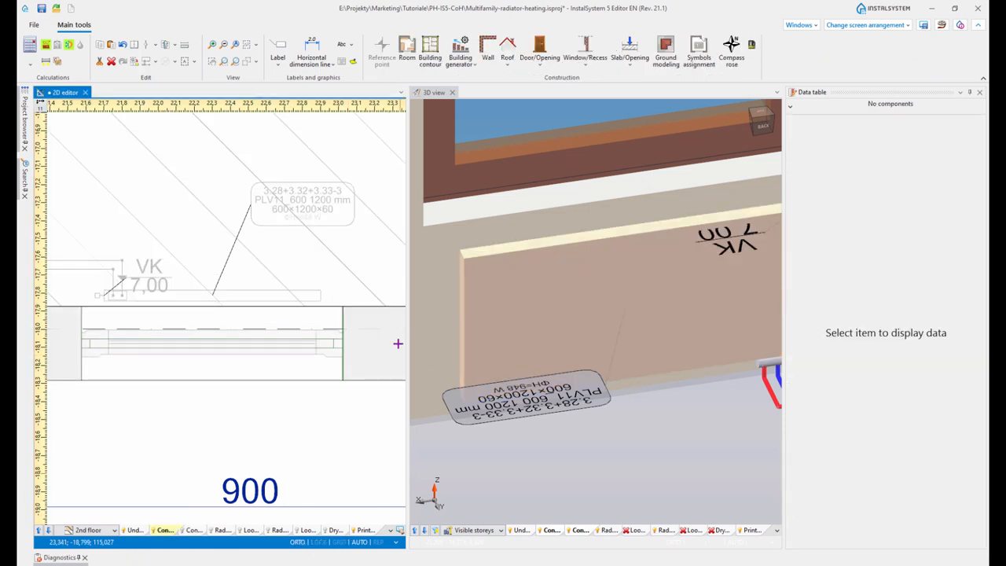
pyautogui.click(588, 72)
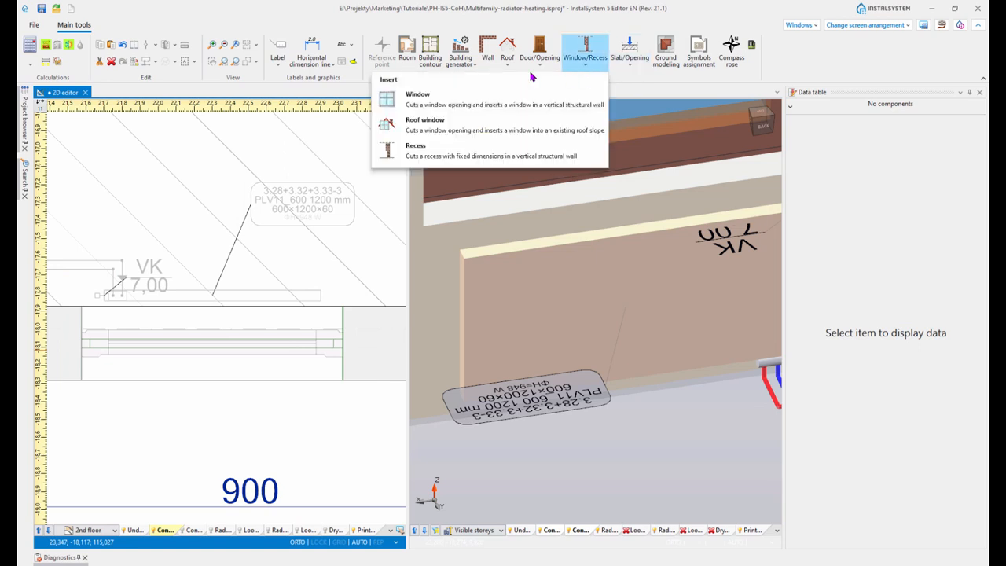
pyautogui.click(415, 154)
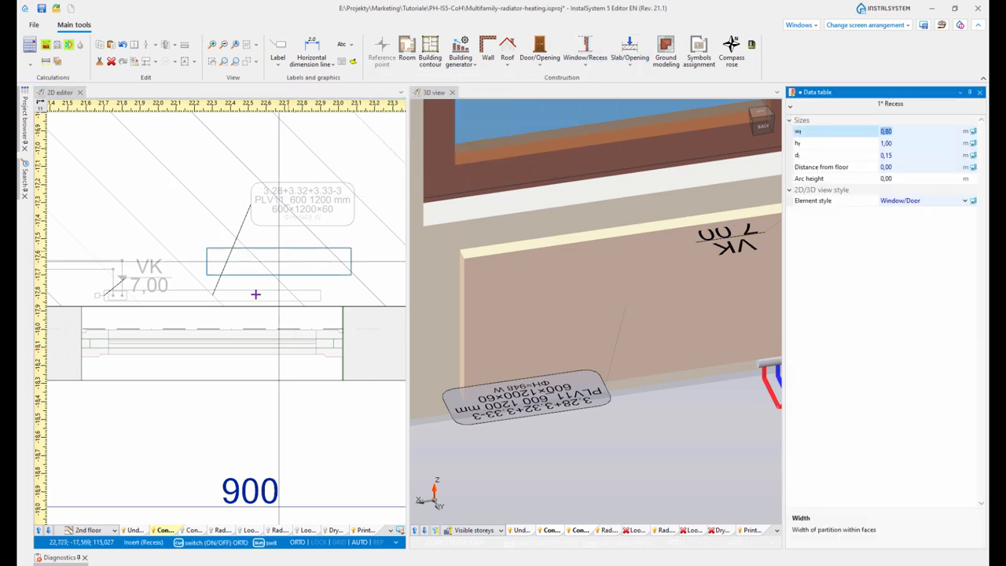
pyautogui.click(216, 306)
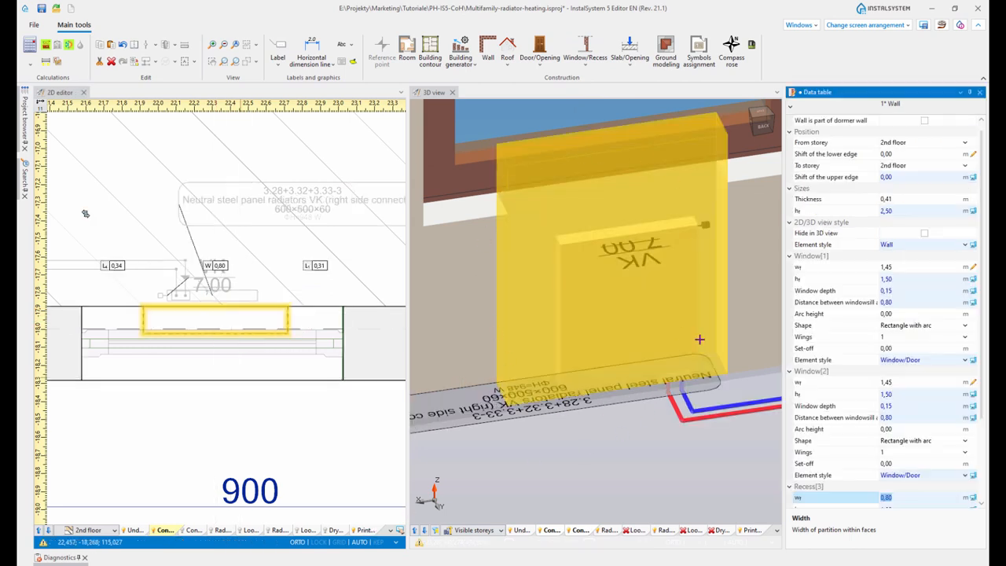
# Try a recess width of 0,60 m and settle on 1,00 m.
pyautogui.scroll(-2, 904, 424)
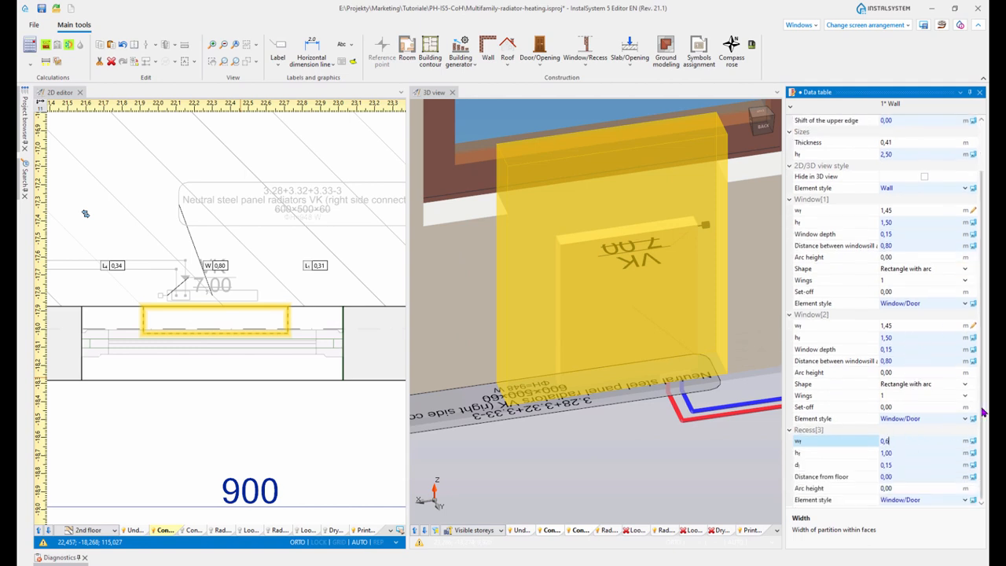
pyautogui.press('Return')
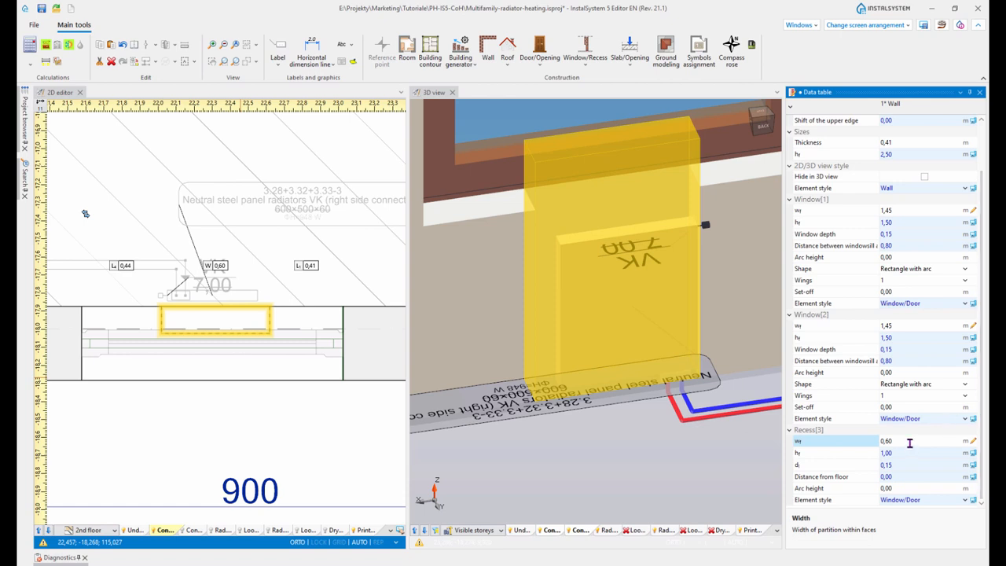
pyautogui.click(874, 446)
pyautogui.write('1,')
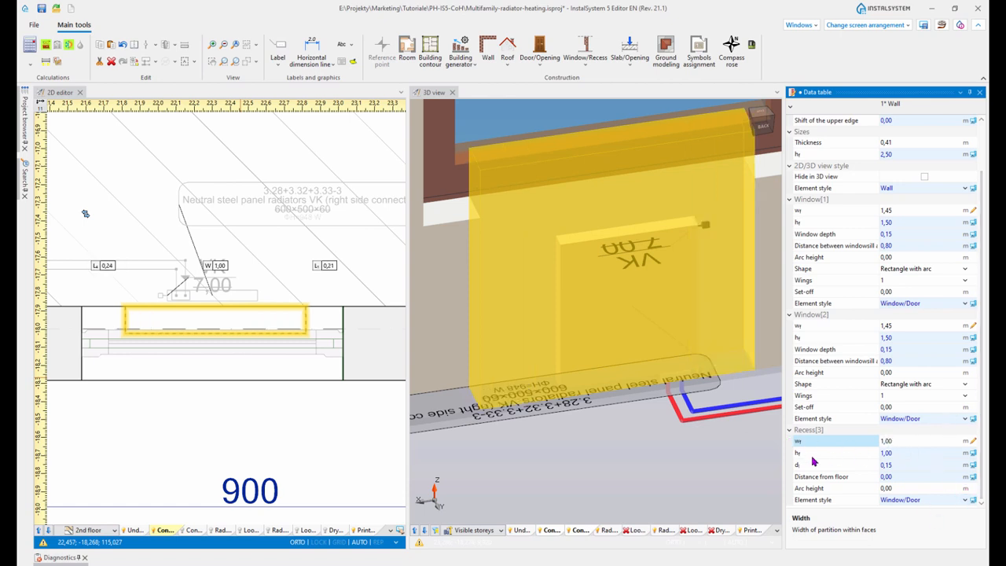
# Set the recess's height to 0,80 m, check it in 3D, and reduce it to 0,70 m.
pyautogui.click(806, 457)
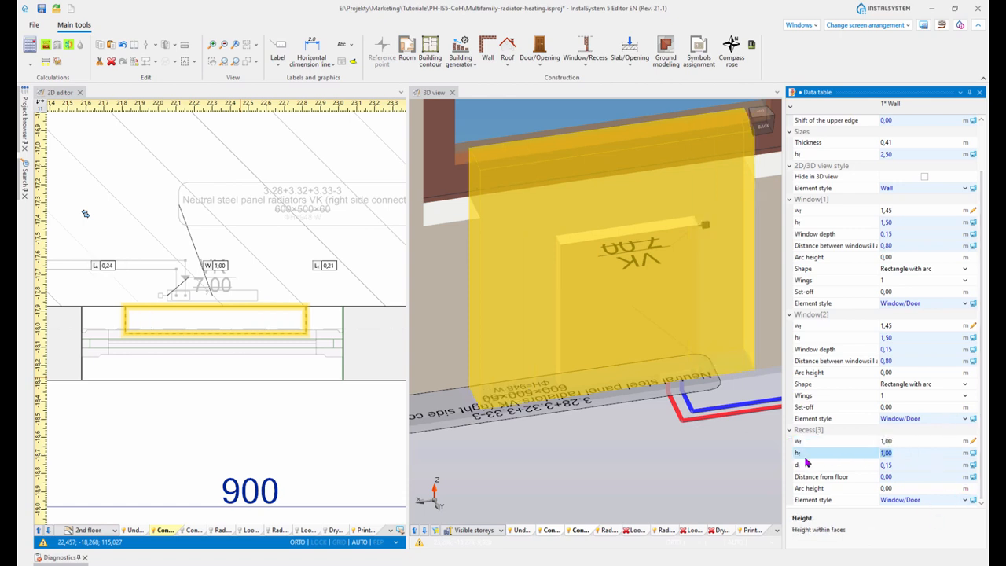
pyautogui.press('Return')
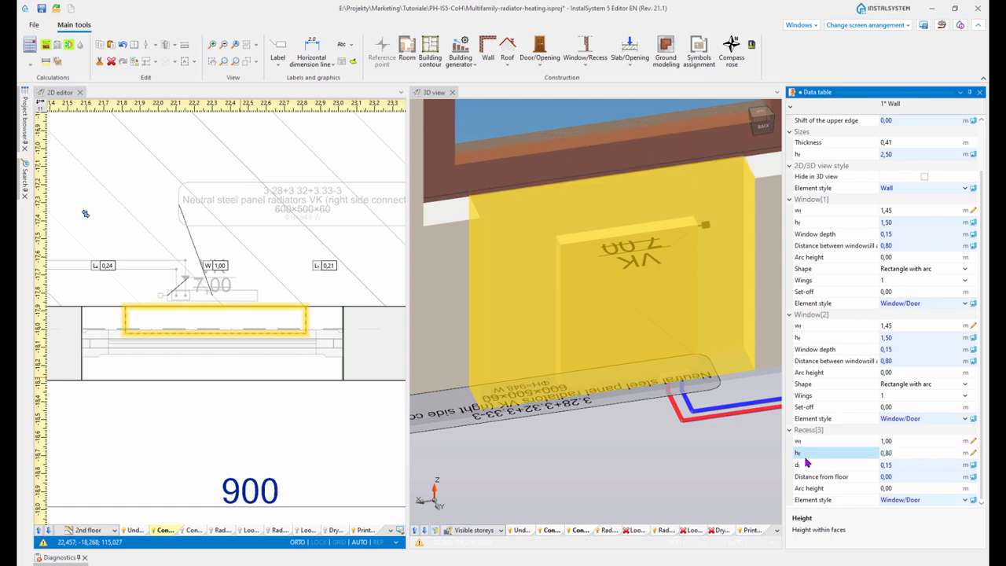
pyautogui.click(640, 466)
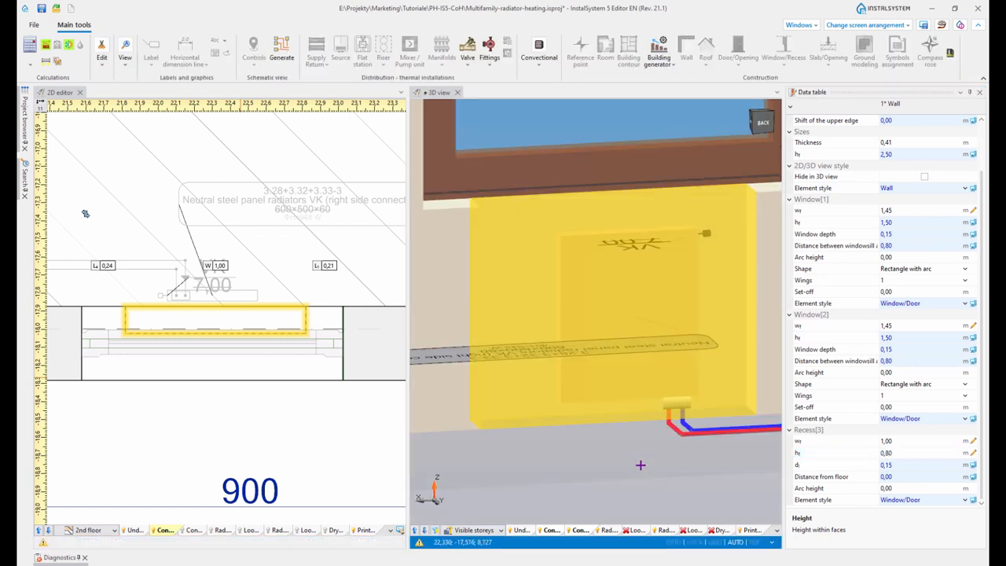
pyautogui.click(905, 455)
pyautogui.write('0')
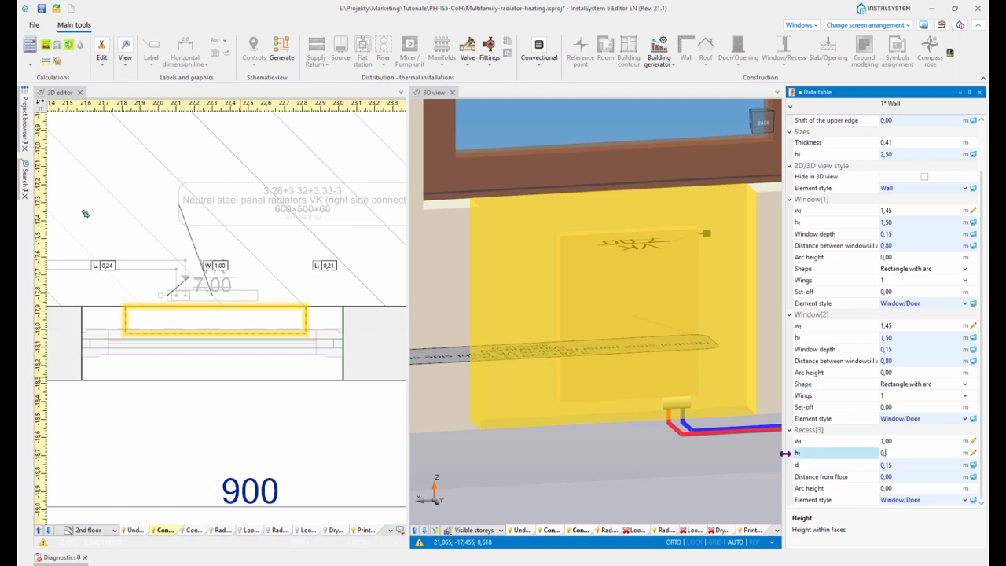
pyautogui.write(',7')
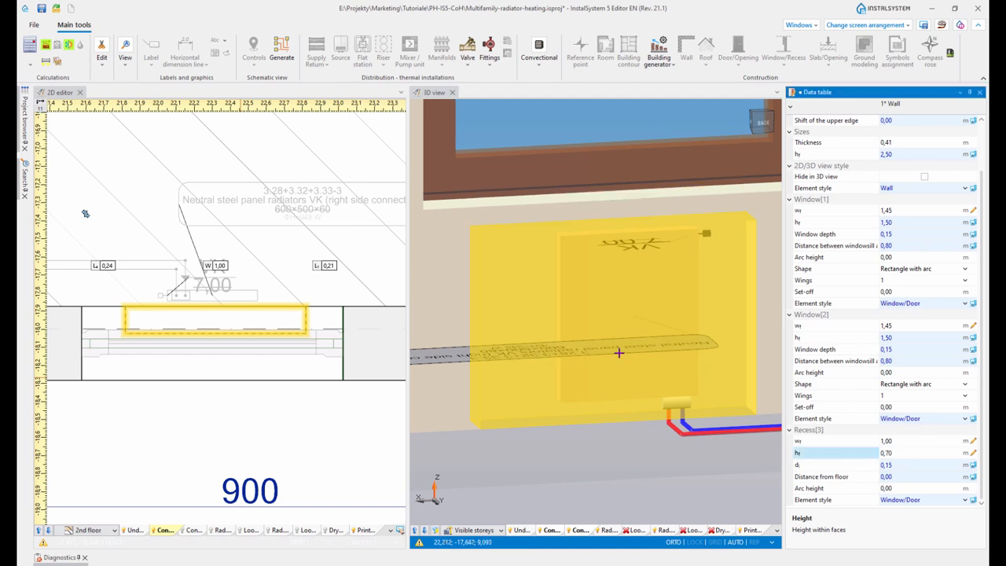
# Move the radiator into the wall recess in the 2D plan on the Convectional layer.
pyautogui.click(189, 532)
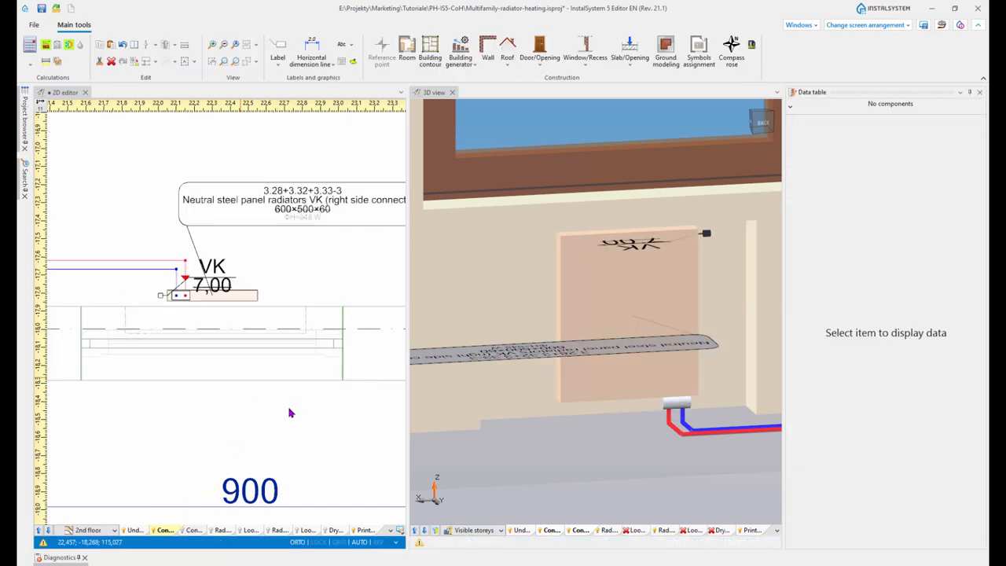
pyautogui.scroll(2, 233, 280)
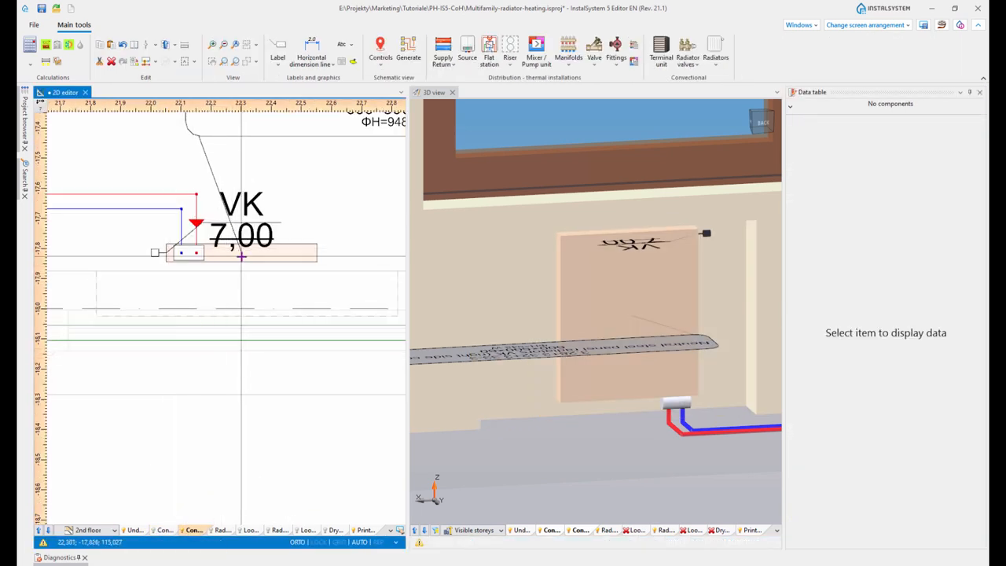
pyautogui.click(242, 257)
pyautogui.moveTo(268, 259); pyautogui.dragTo(265, 305)
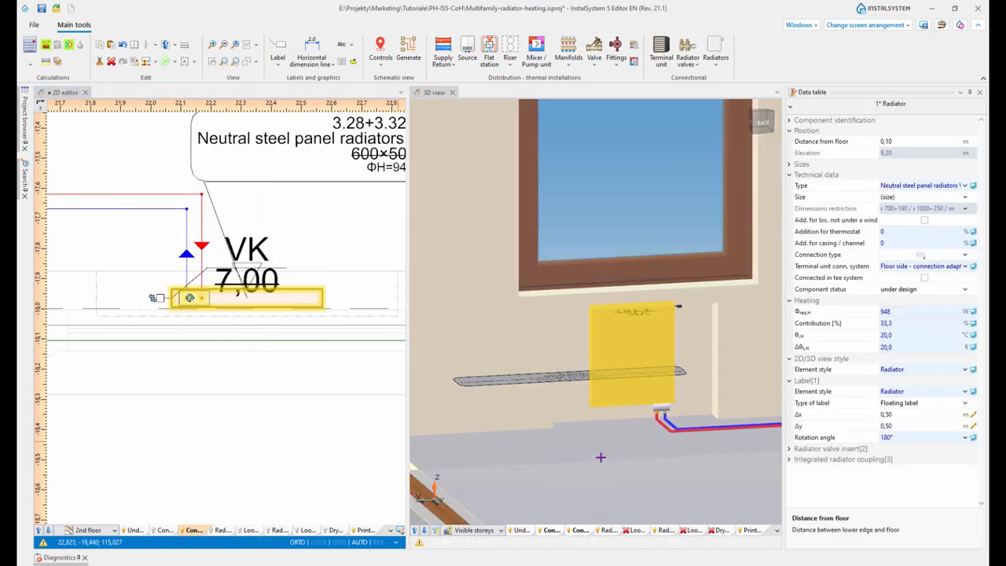
# Examine the radiator's position inside the wall recess from several angles in the 3D view.
pyautogui.moveTo(554, 387); pyautogui.dragTo(598, 396, button='middle')
pyautogui.click(642, 510)
pyautogui.scroll(3, 544, 318)
pyautogui.moveTo(548, 329); pyautogui.dragTo(578, 330, button='middle')
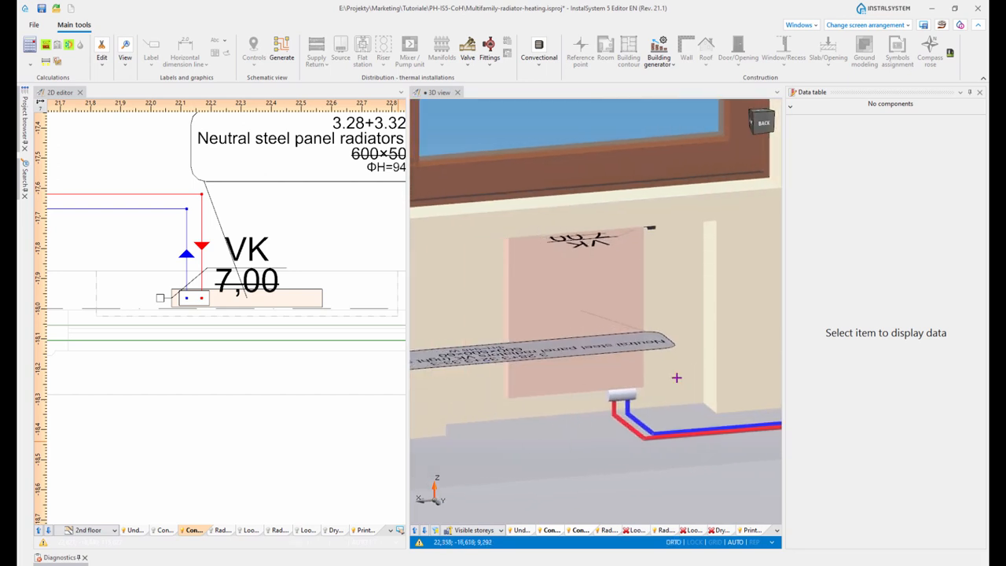
pyautogui.moveTo(676, 377); pyautogui.dragTo(730, 418, button='middle')
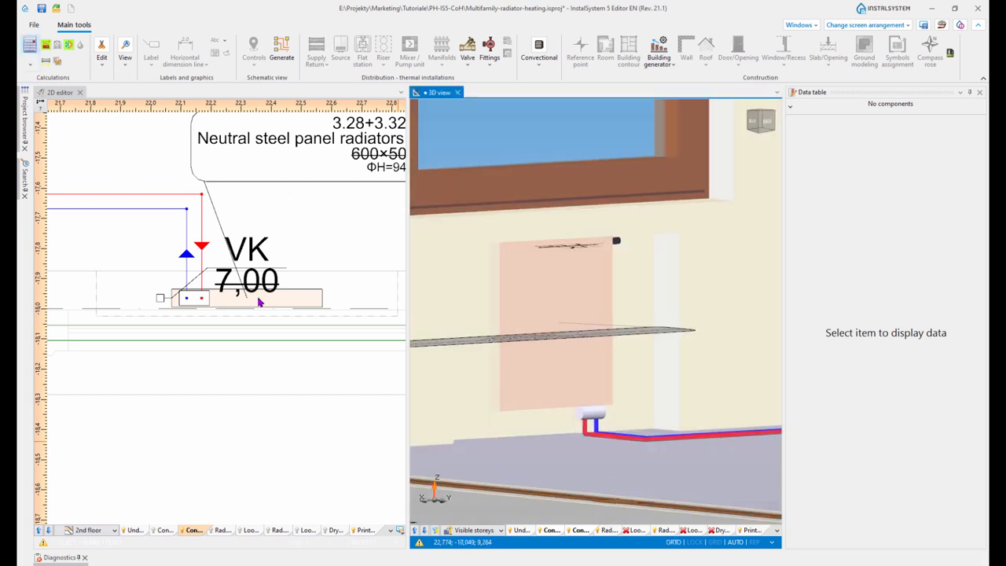
# Recalculate the project and check the radiator's fit in the wall recess in the 3D view.
pyautogui.press('F2')
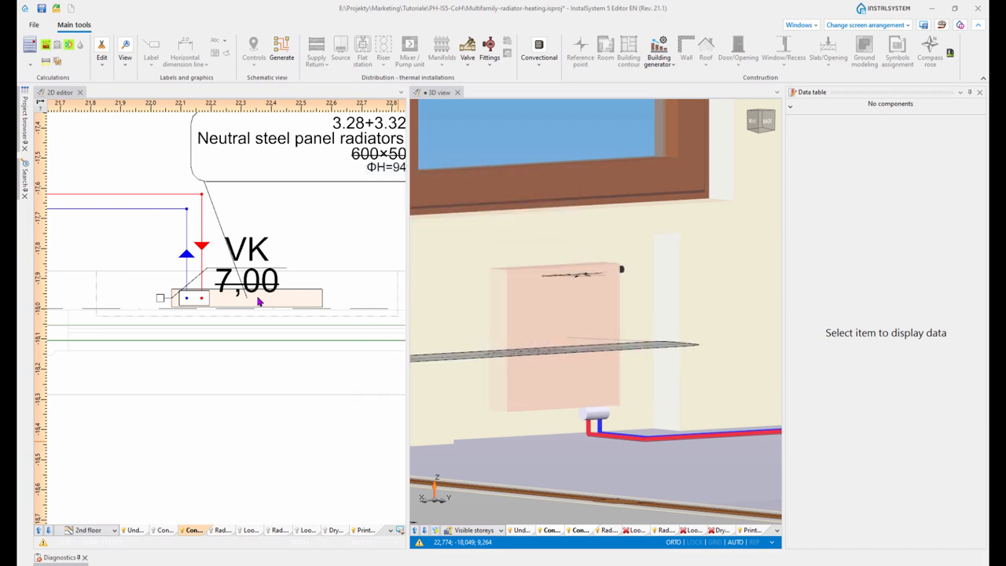
pyautogui.scroll(3, 675, 305)
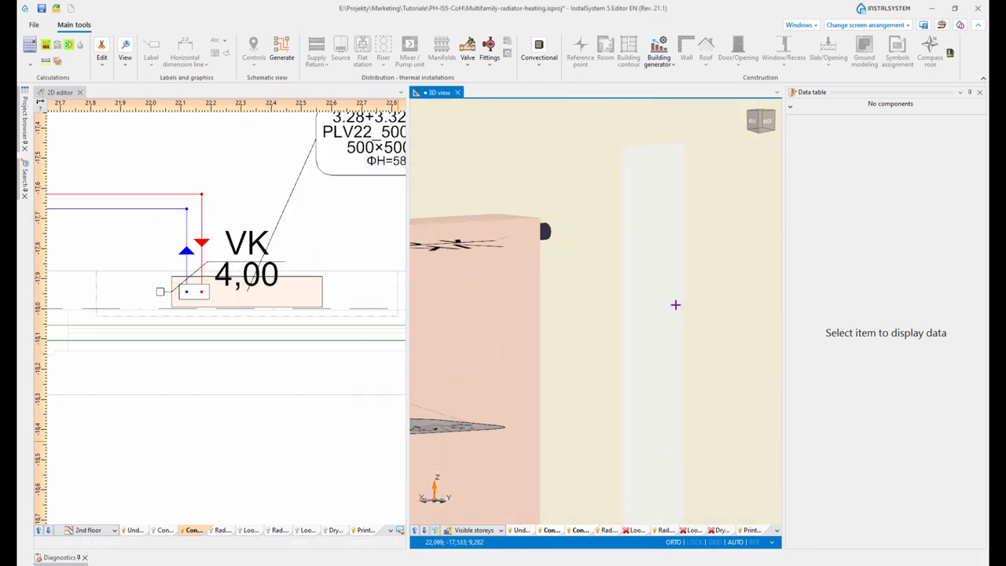
pyautogui.moveTo(681, 317); pyautogui.dragTo(714, 332, button='middle')
pyautogui.scroll(-2, 677, 354)
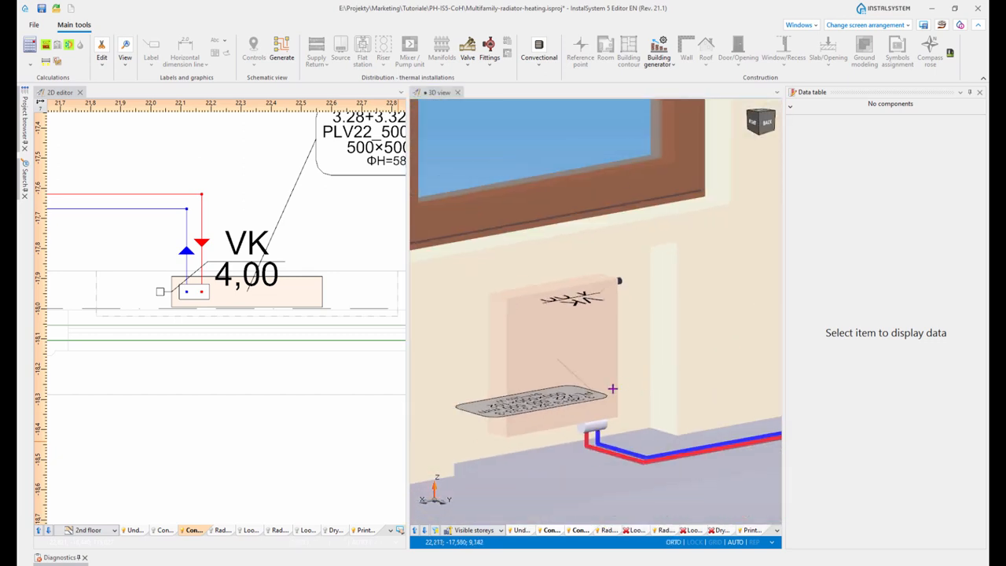
# Switch off the default sizing method in the dimension restrictions of the radiator in the recess.
pyautogui.click(603, 371)
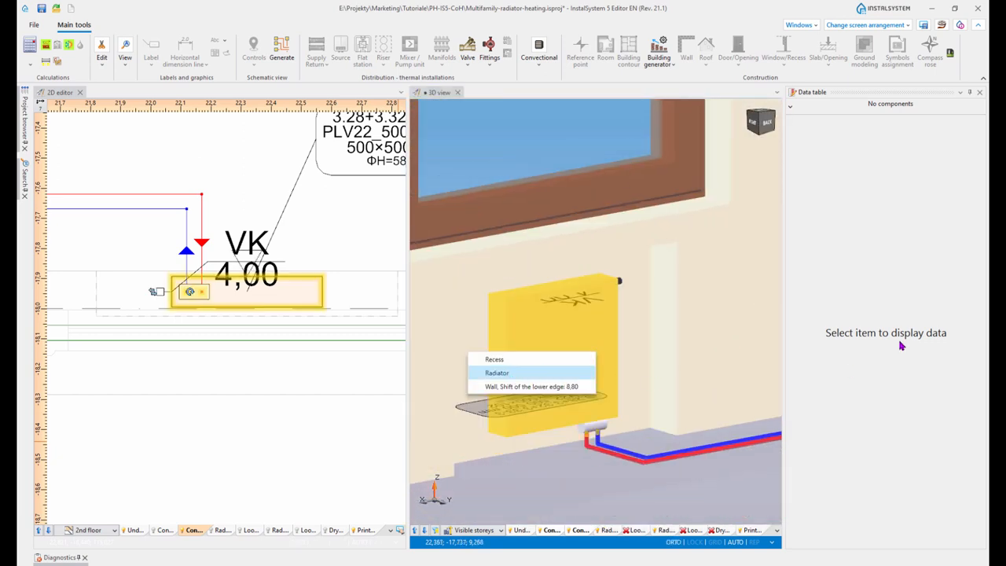
pyautogui.click(965, 209)
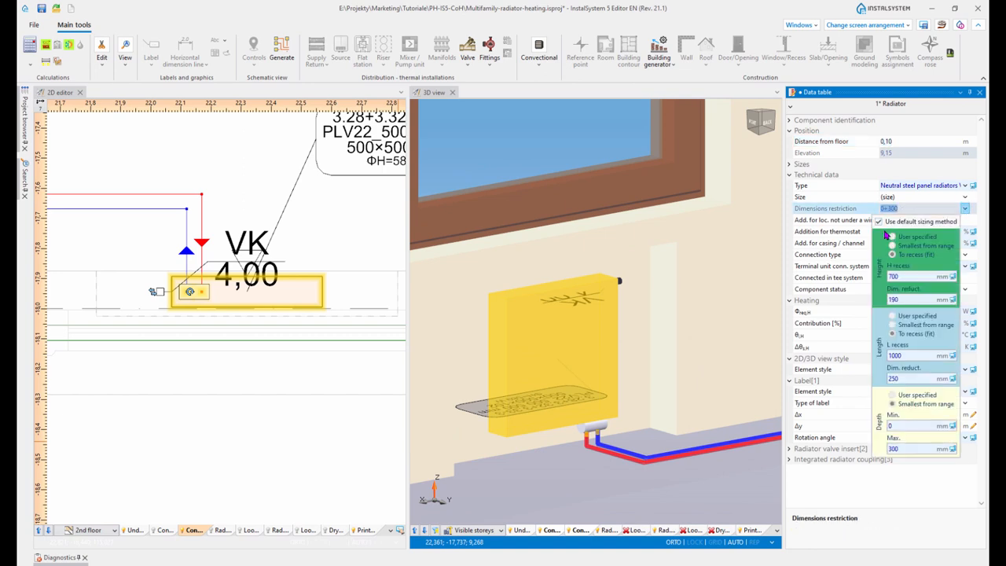
pyautogui.click(903, 277)
pyautogui.click(879, 223)
pyautogui.click(899, 255)
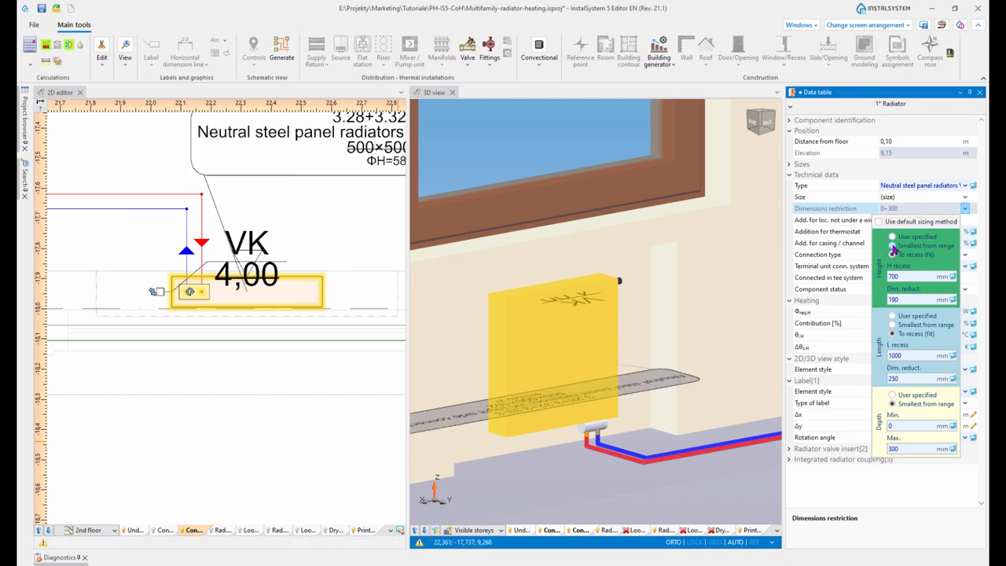
# Size the radiator's height as smallest from range with an 800 mm maximum, recalculate, and check it in 3D.
pyautogui.click(892, 246)
pyautogui.moveTo(910, 299); pyautogui.dragTo(884, 305)
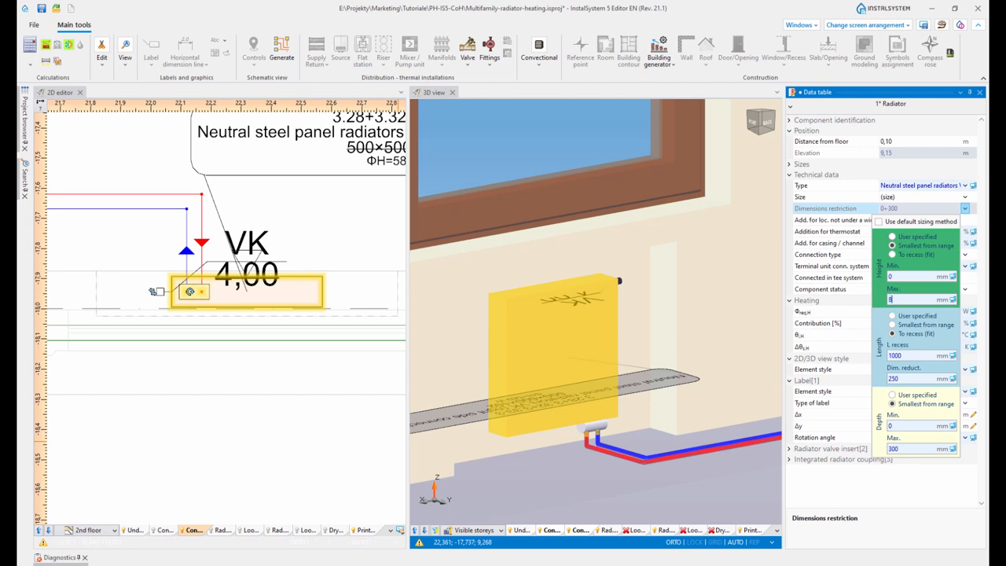
pyautogui.press('Tab')
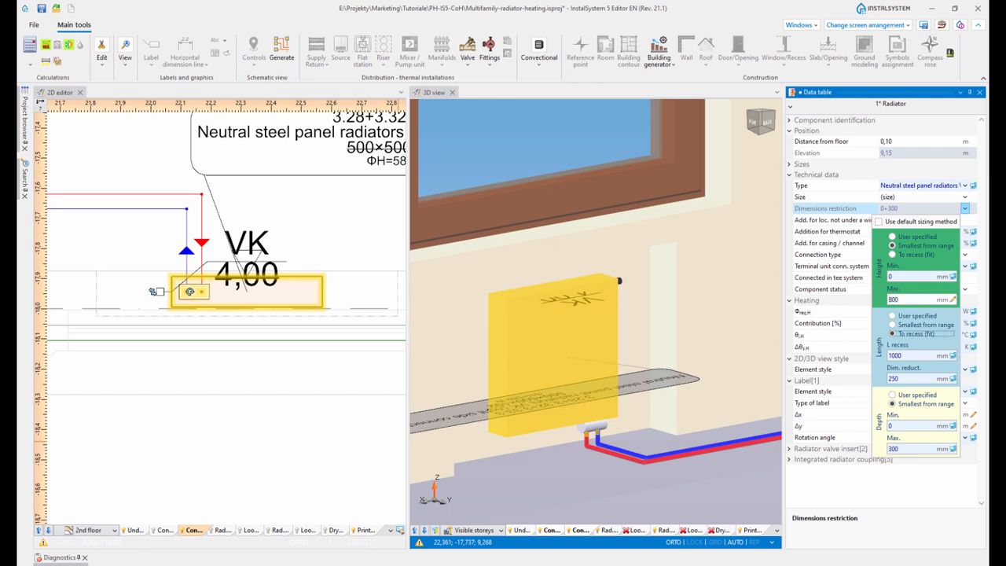
pyautogui.click(965, 209)
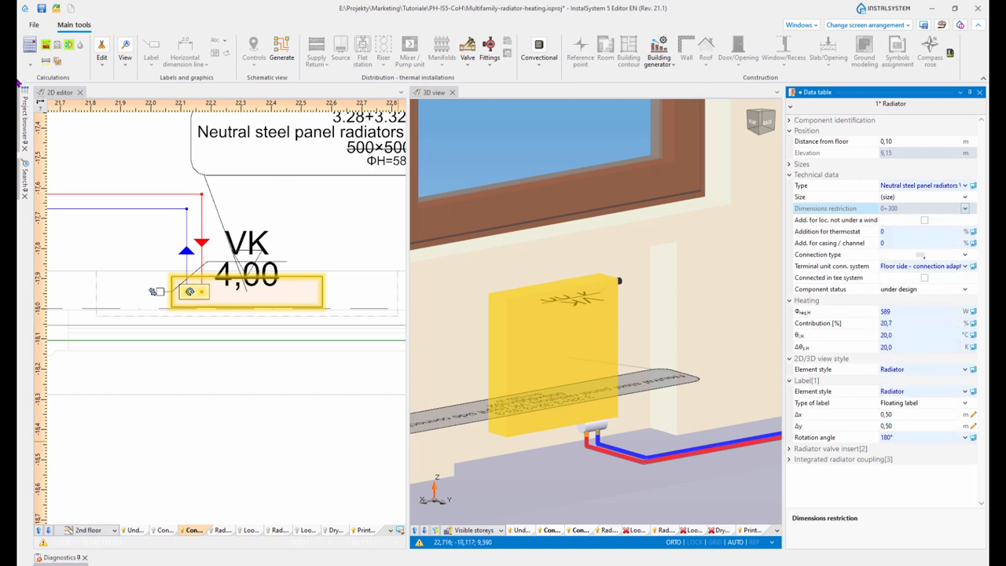
pyautogui.click(31, 47)
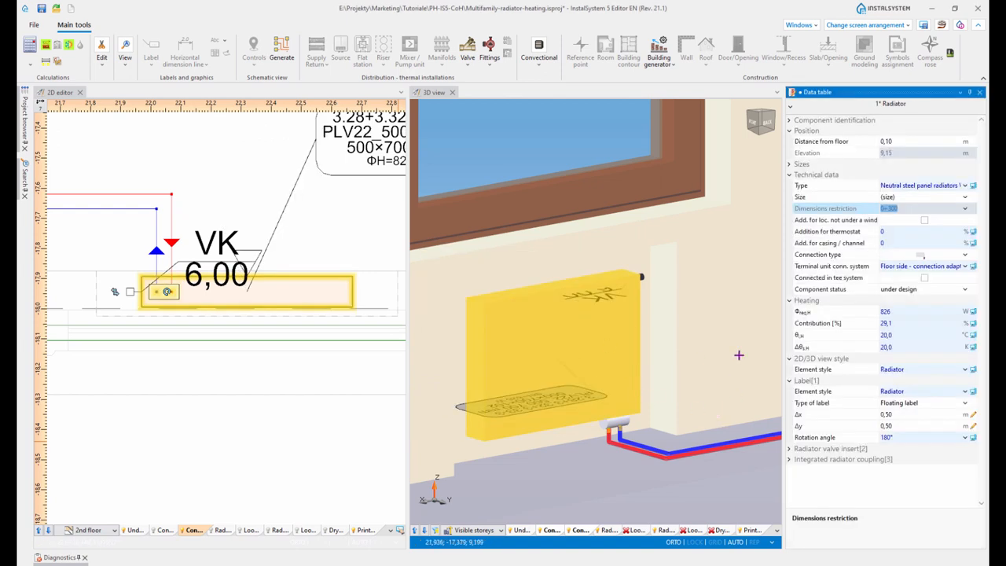
pyautogui.moveTo(739, 354); pyautogui.dragTo(747, 384, button='middle')
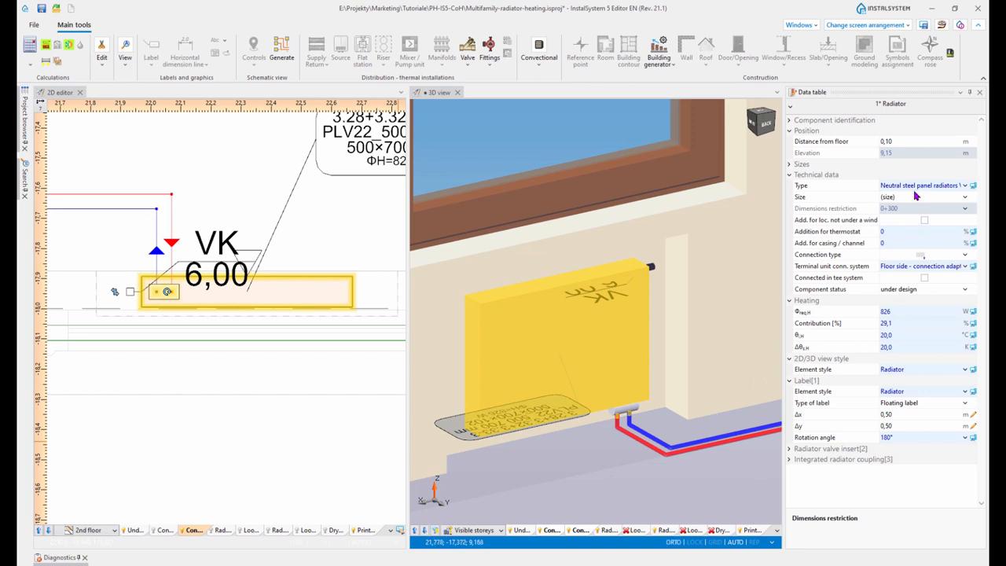
# Restore the default sizing method for the radiator's dimension restrictions and recalculate the project.
pyautogui.click(965, 208)
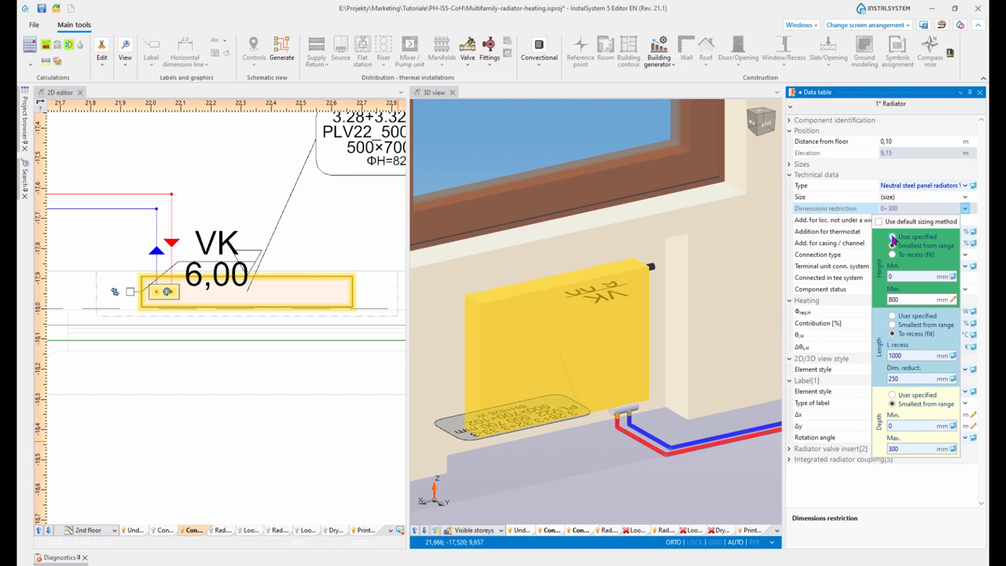
pyautogui.click(965, 209)
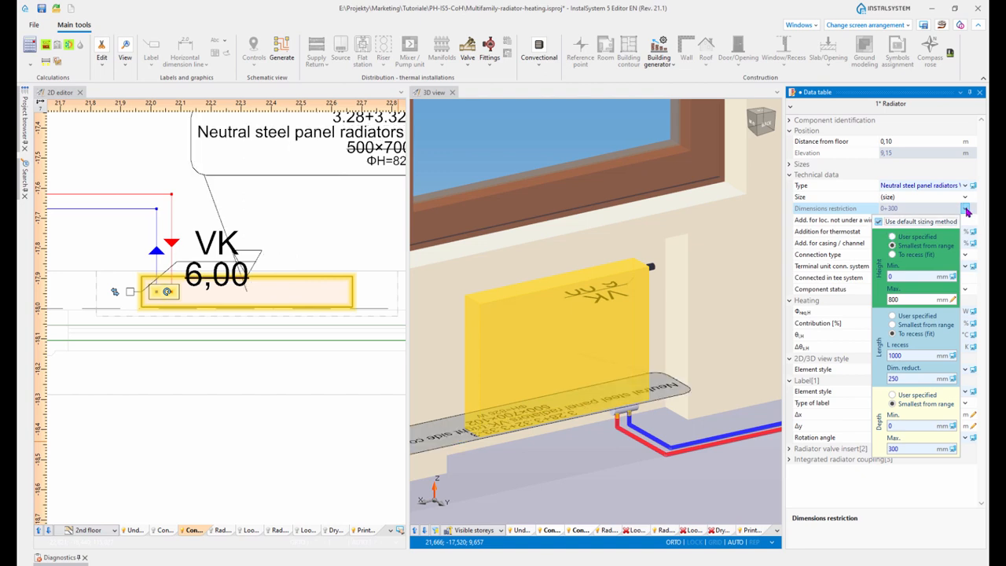
pyautogui.click(572, 467)
pyautogui.click(30, 45)
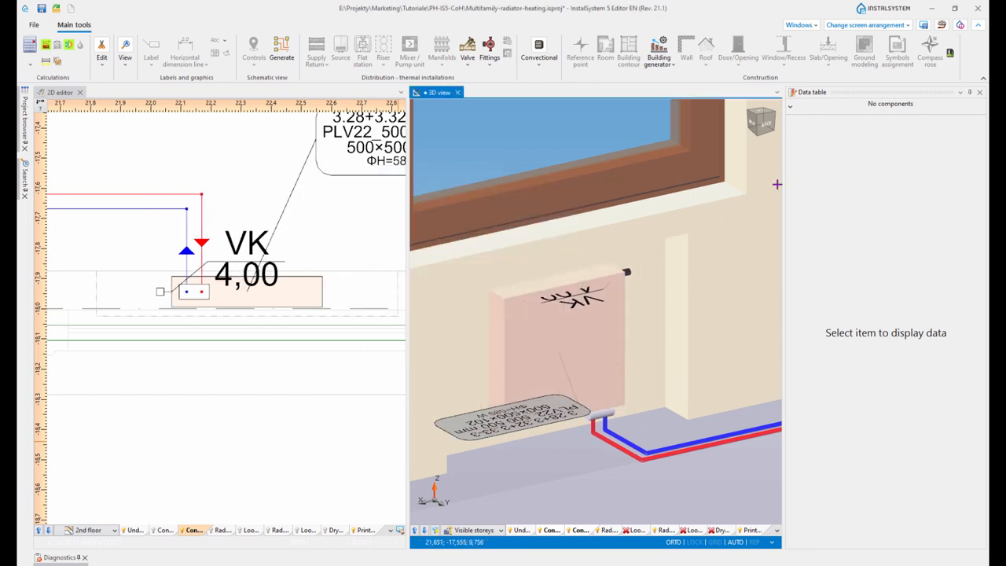
# Show the general data's radiator sizing options and examine the size additions for casing, thermostat and other radiators.
pyautogui.click(897, 26)
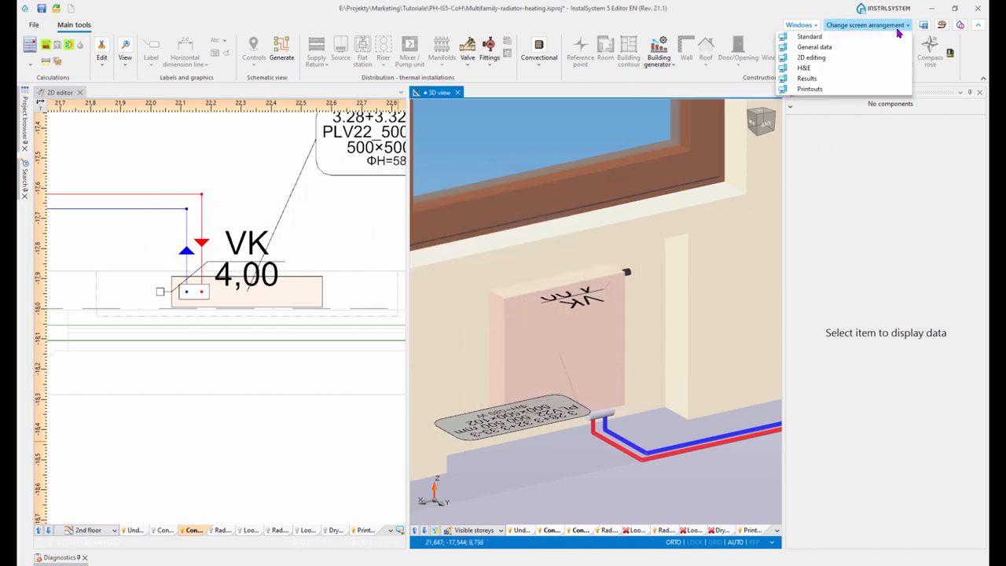
pyautogui.click(829, 51)
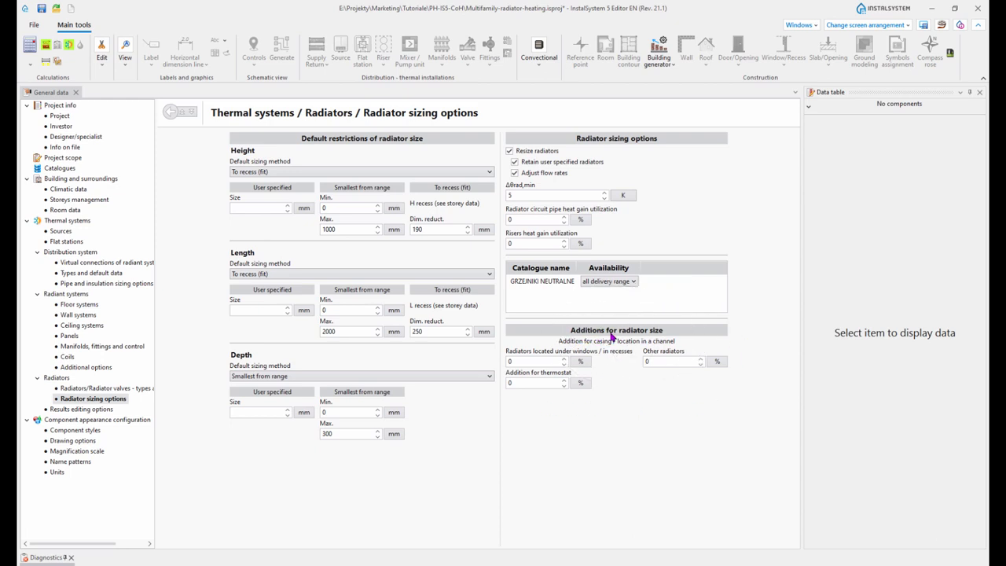
pyautogui.click(543, 362)
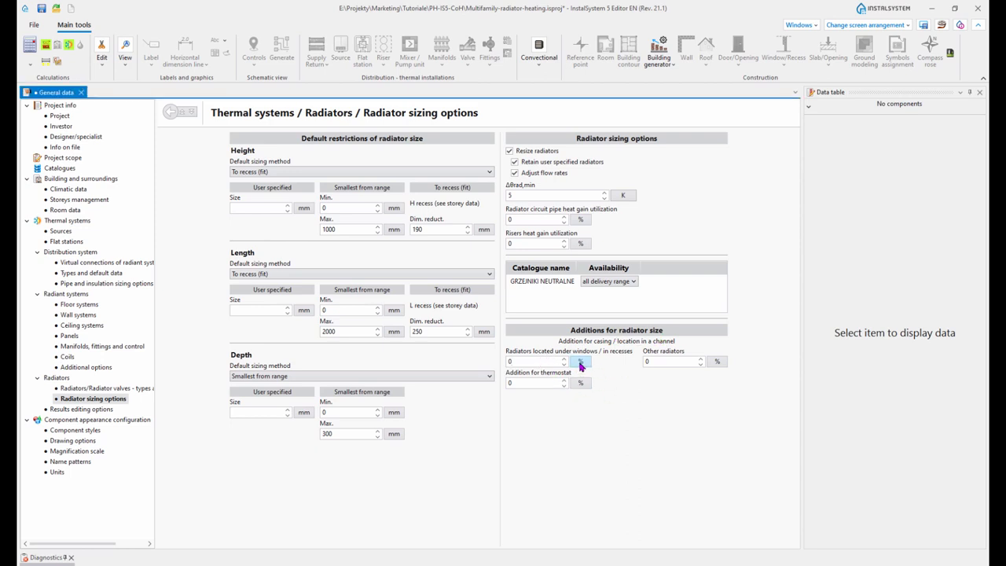
pyautogui.click(513, 358)
pyautogui.click(525, 383)
pyautogui.click(657, 361)
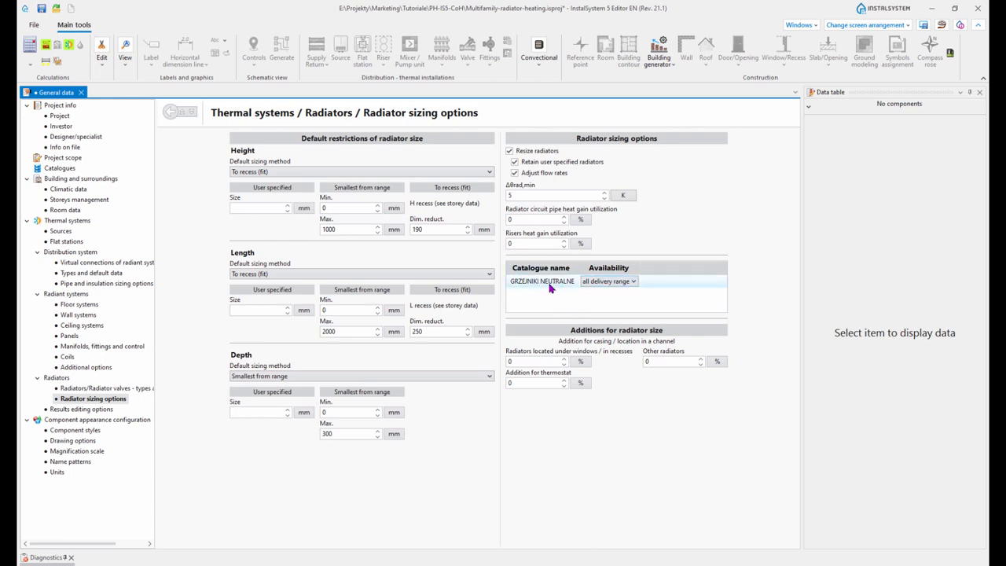
# Examine the availability options of the GRZEJNIKI NEUTRALNE catalogue in the radiator sizing options.
pyautogui.click(634, 282)
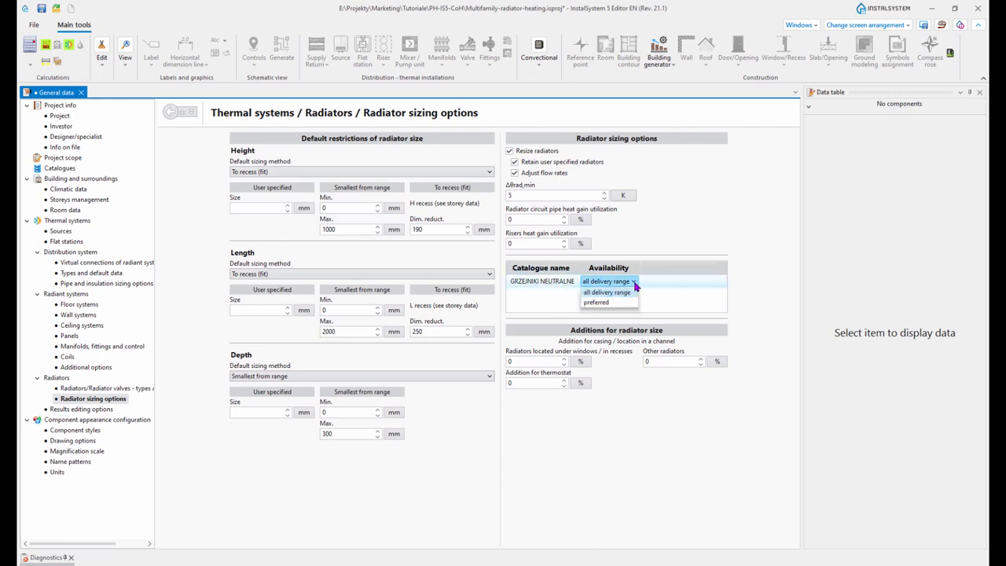
pyautogui.click(634, 285)
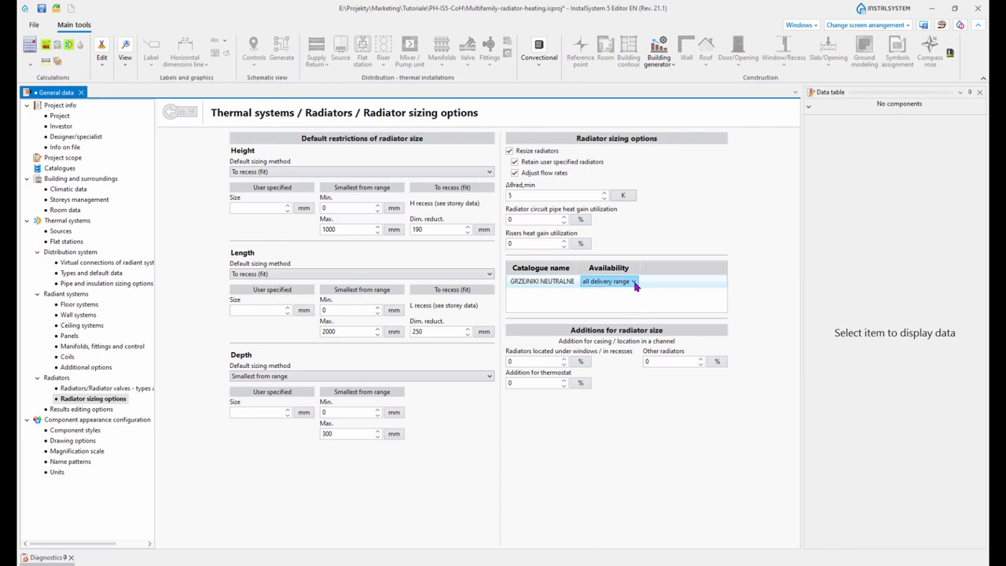
pyautogui.click(633, 283)
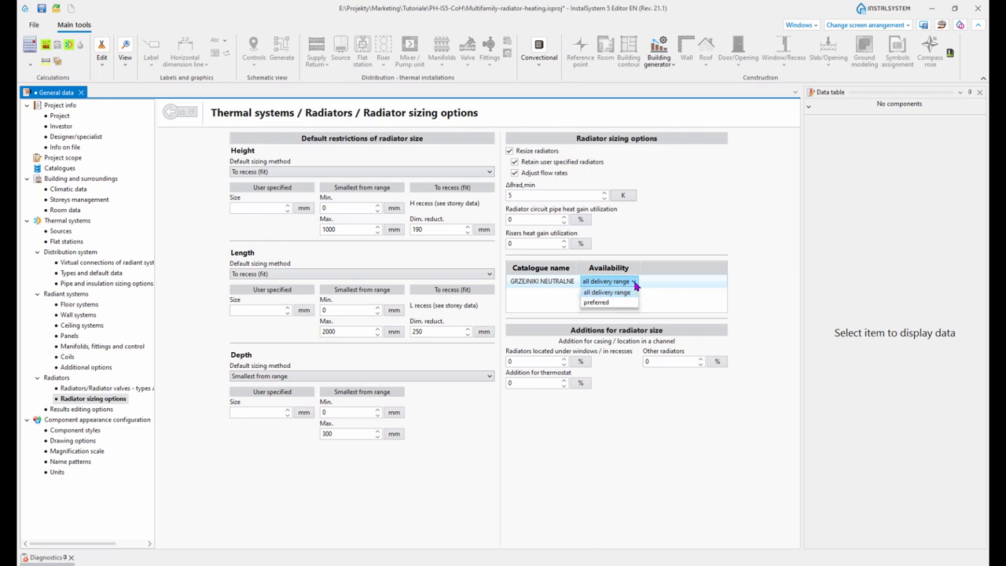
pyautogui.click(635, 286)
pyautogui.click(635, 285)
pyautogui.click(634, 282)
pyautogui.click(633, 282)
pyautogui.click(636, 283)
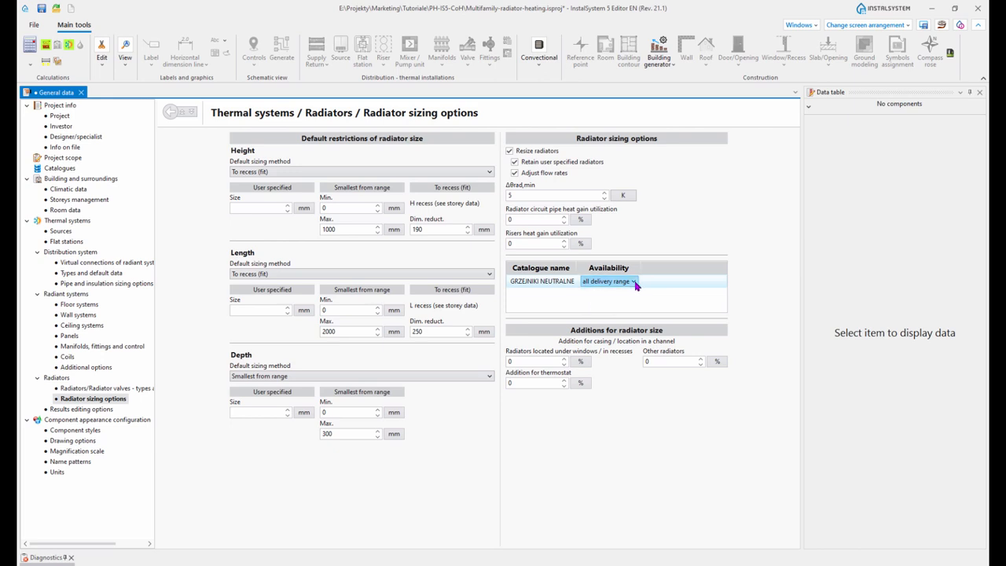
pyautogui.click(635, 284)
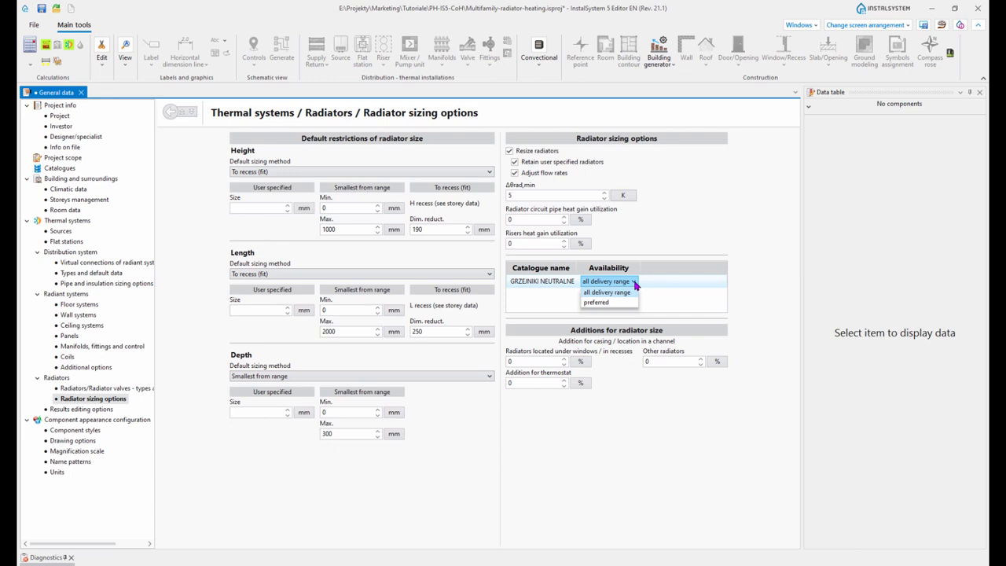
pyautogui.click(635, 285)
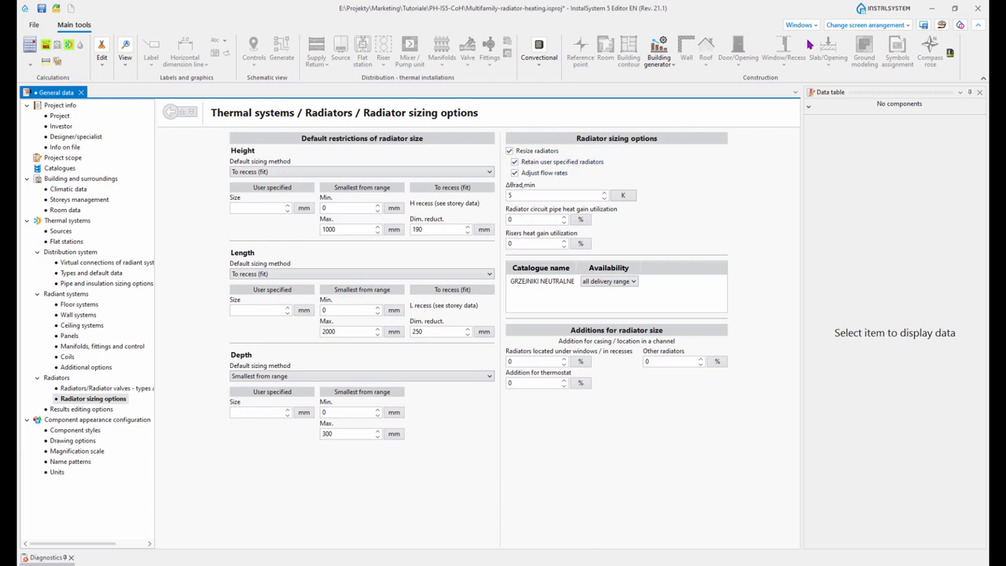
# Select the recess radiator in the 2D editing arrangement and examine its available types and sizes.
pyautogui.click(867, 25)
pyautogui.click(825, 61)
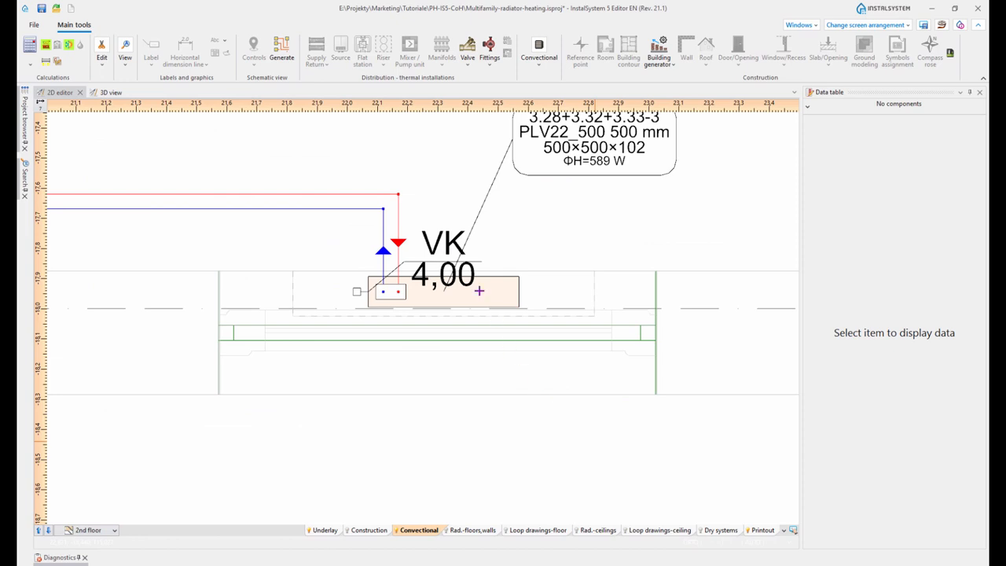
pyautogui.click(479, 291)
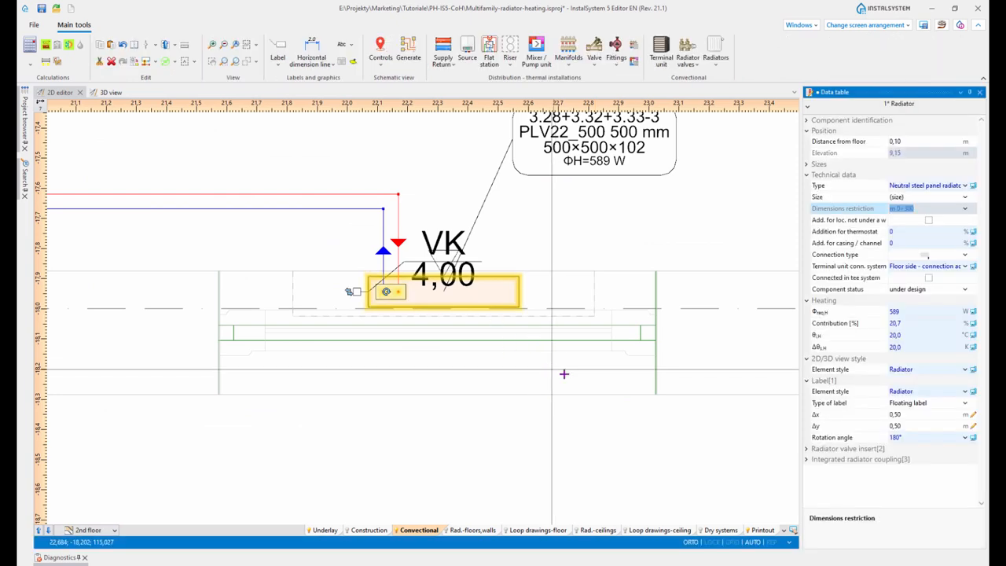
pyautogui.click(818, 186)
pyautogui.click(816, 188)
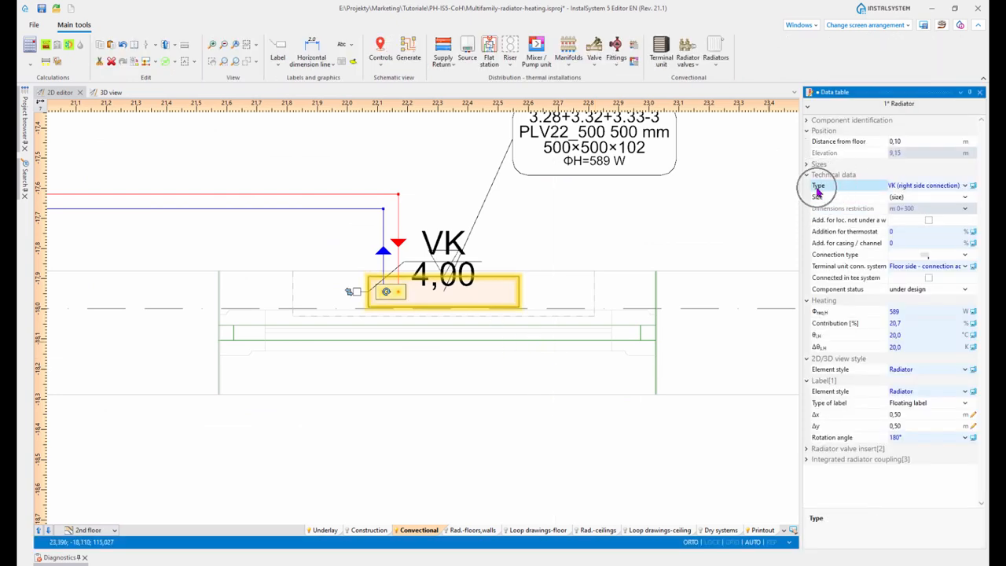
pyautogui.click(964, 186)
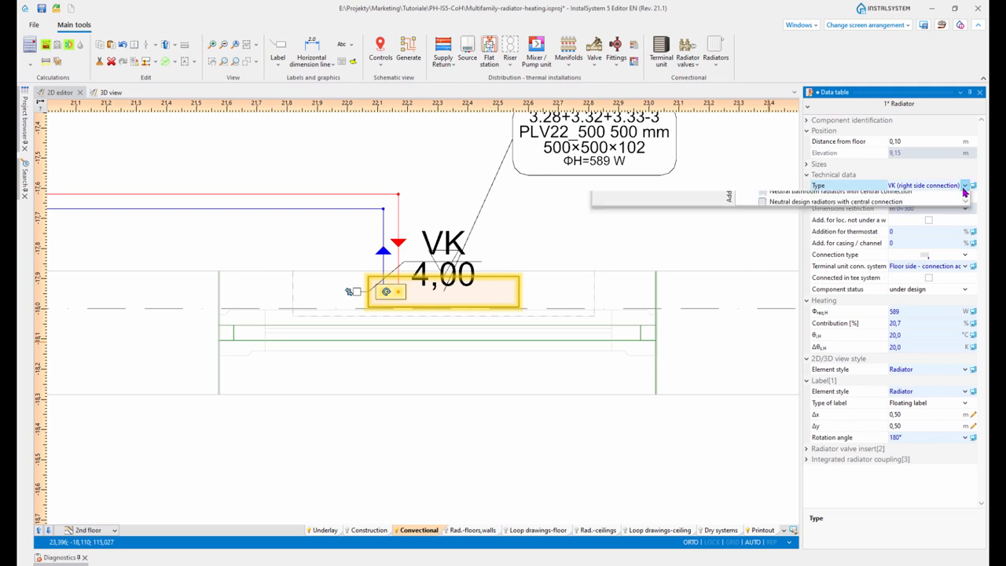
pyautogui.click(965, 188)
pyautogui.click(964, 198)
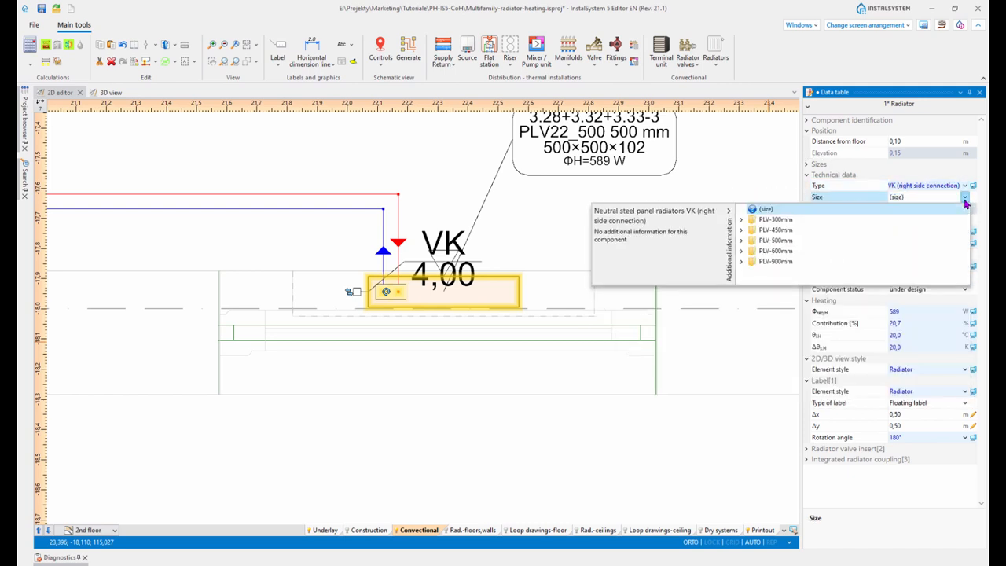
pyautogui.click(965, 200)
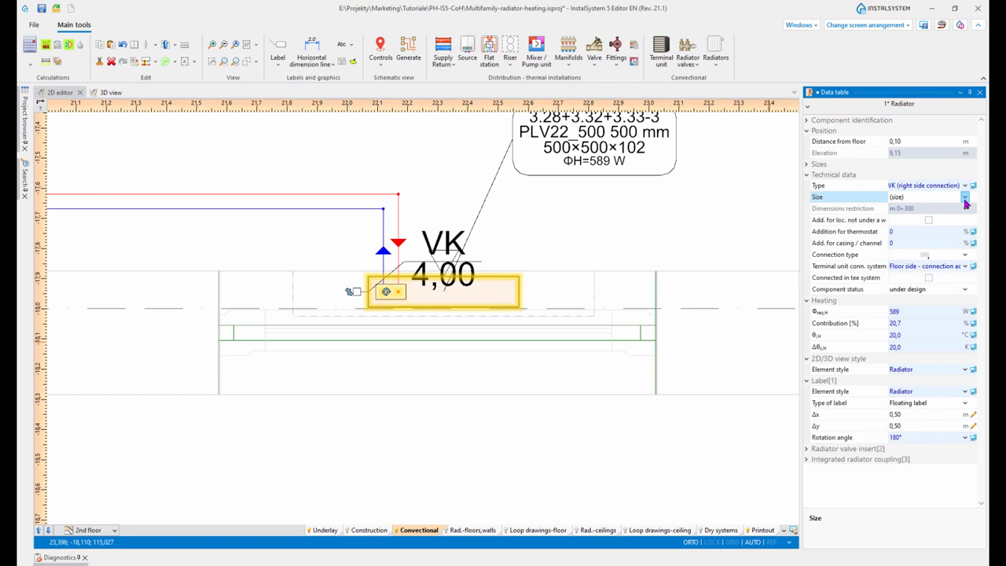
# Disable Adjust flow rates in the general data's radiator sizing options and recalculate the project.
pyautogui.click(869, 25)
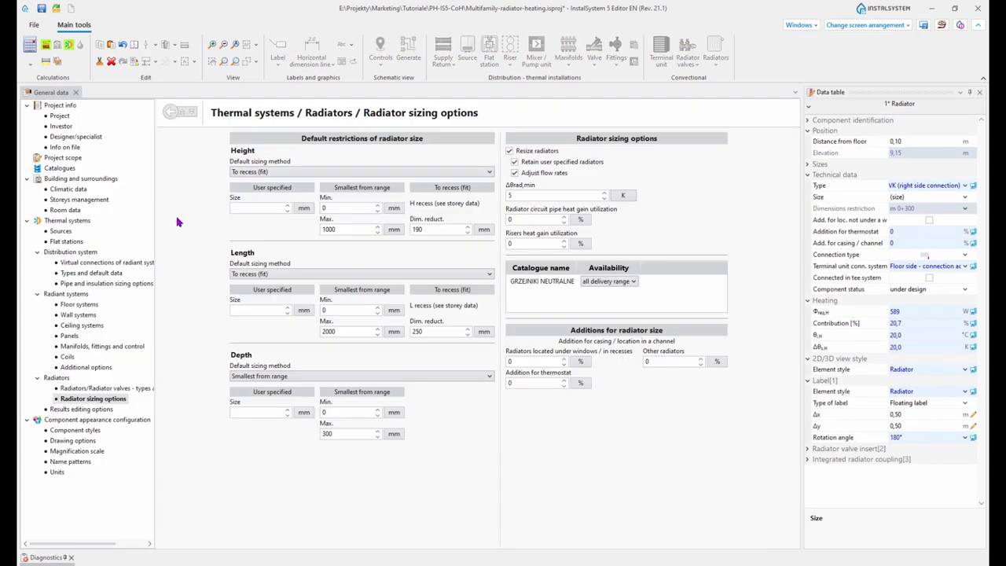
pyautogui.click(515, 162)
pyautogui.click(525, 173)
pyautogui.press('ctrl')
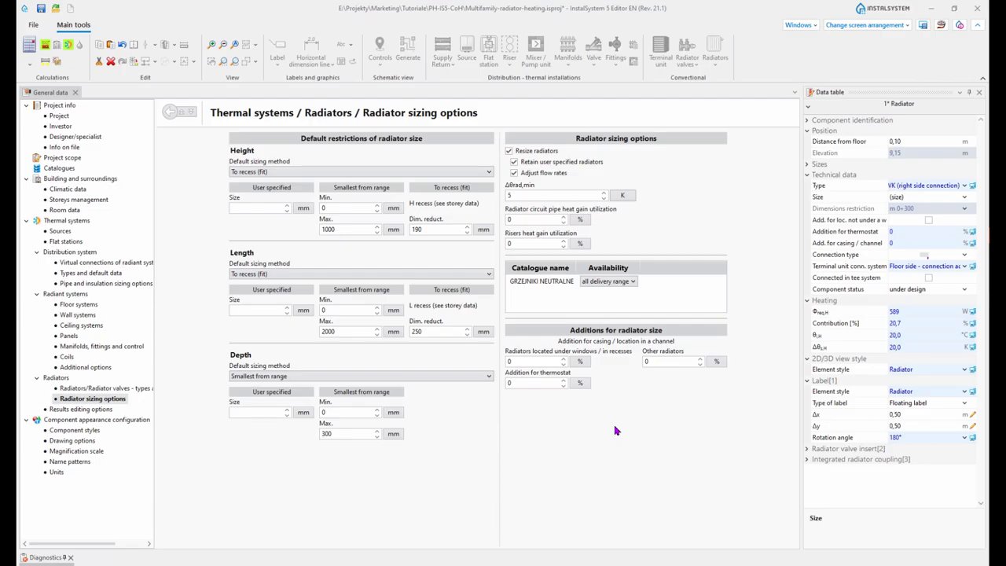
pyautogui.click(514, 173)
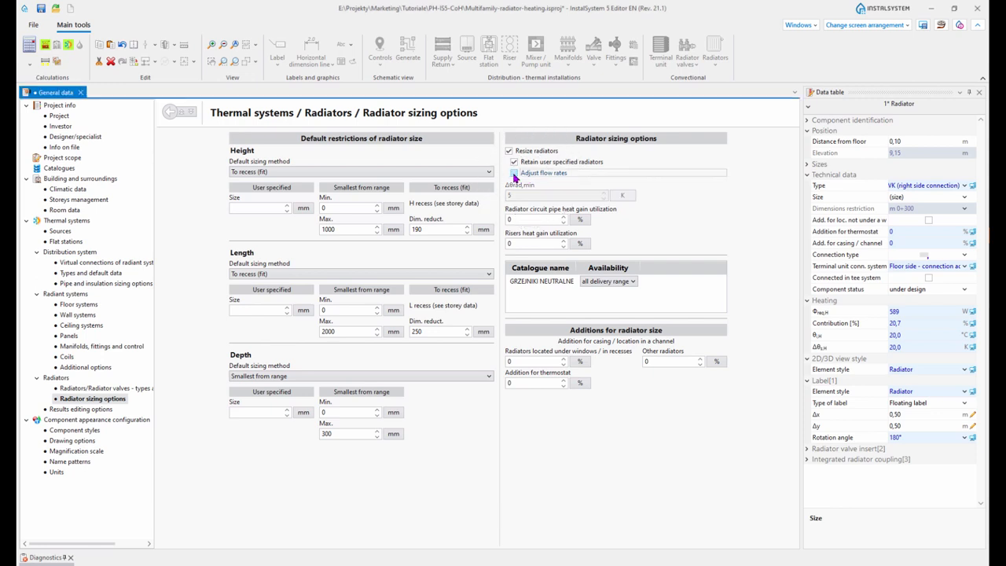
pyautogui.click(30, 47)
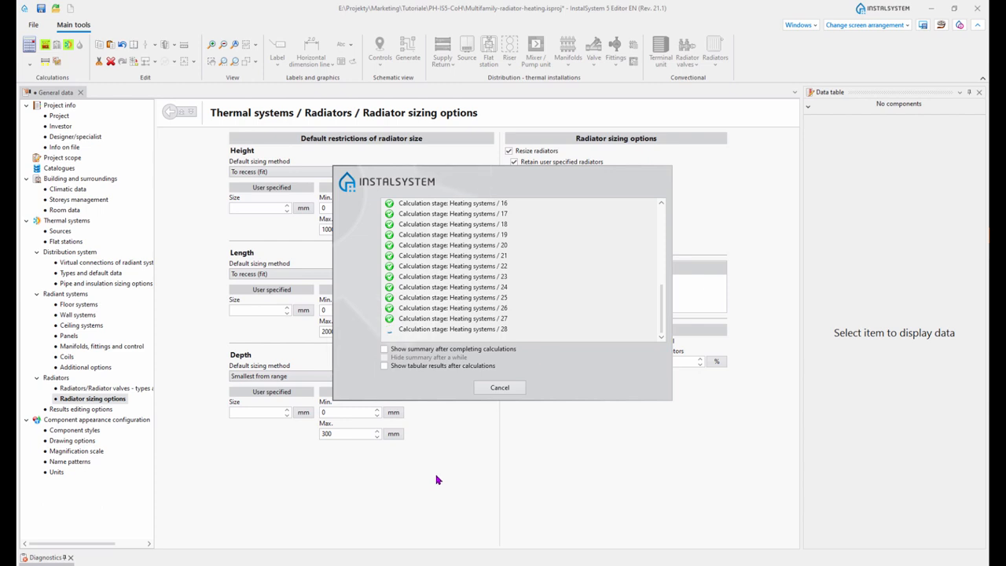
# Switch to the 2D editing arrangement and isolate the Convectional layer in the 3D view to inspect the recess radiator.
pyautogui.click(841, 26)
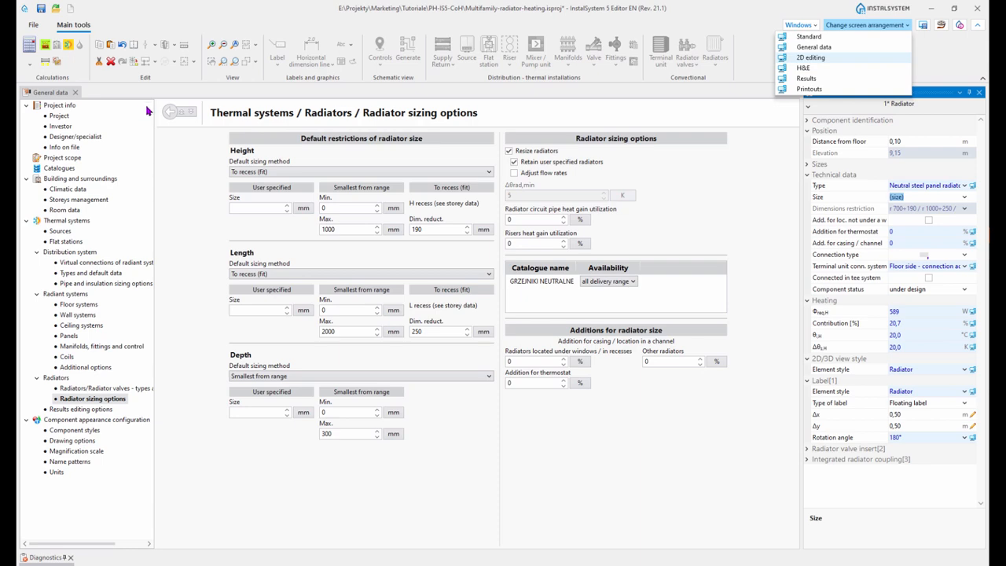
pyautogui.click(114, 93)
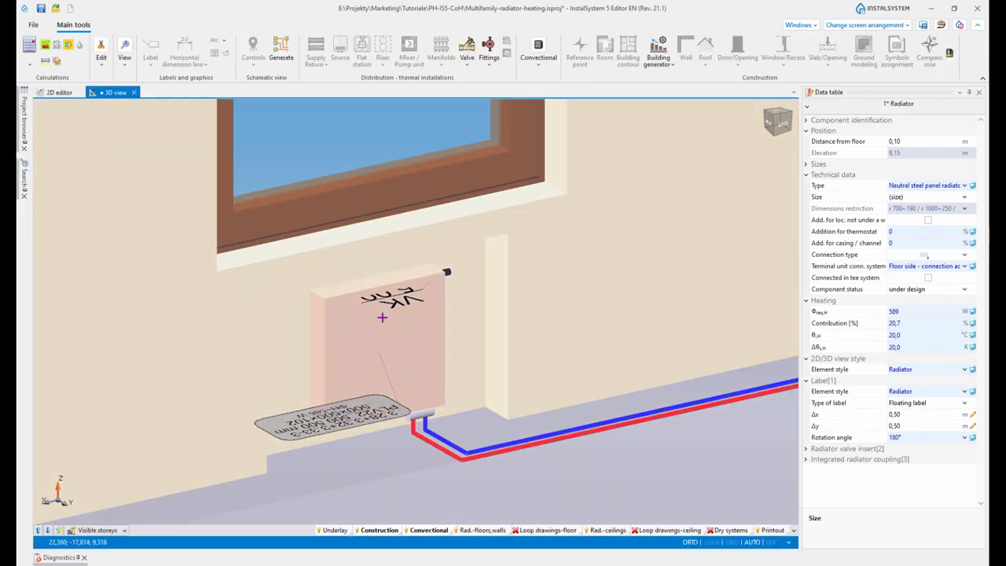
pyautogui.click(421, 529)
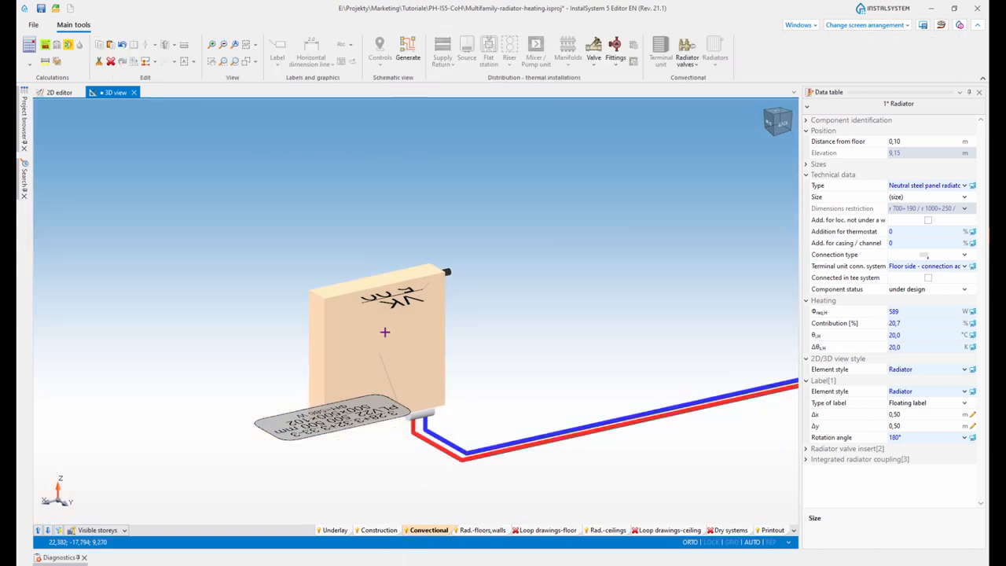
pyautogui.moveTo(384, 332)
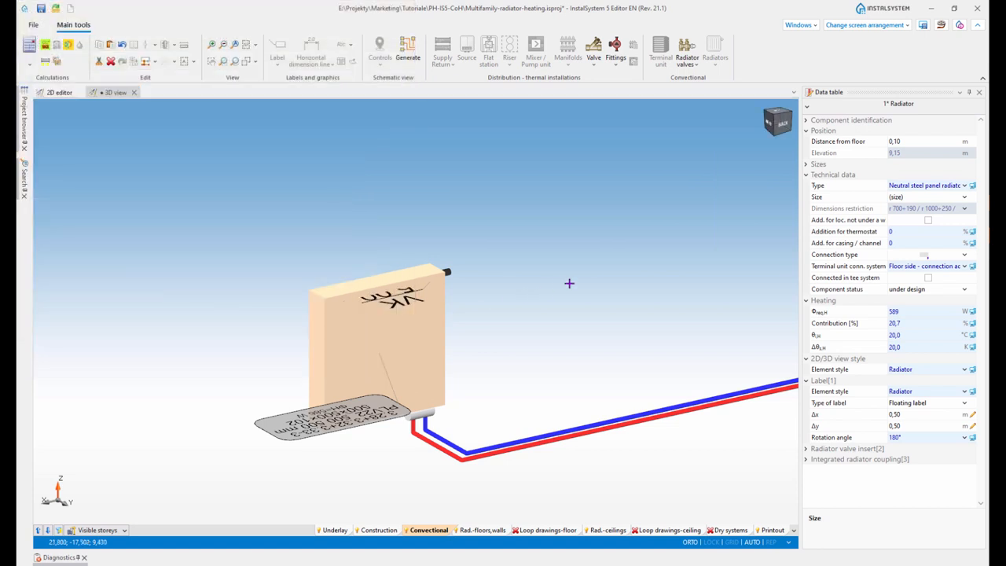
# Open the List of rooms - heating in the Results arrangement and examine each room's heating output coverage together with the coverage warnings in Diagnostics.
pyautogui.click(888, 26)
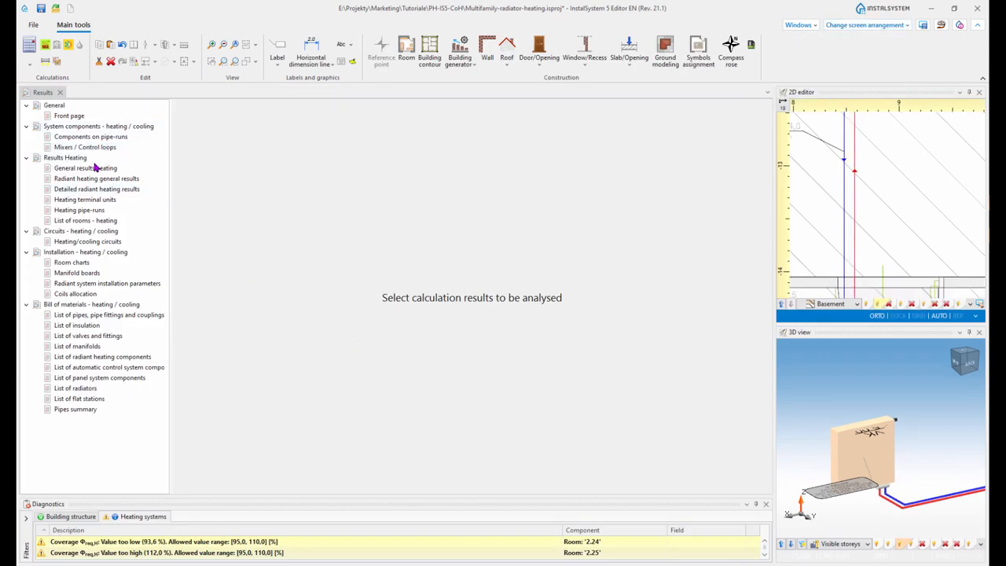
pyautogui.click(83, 222)
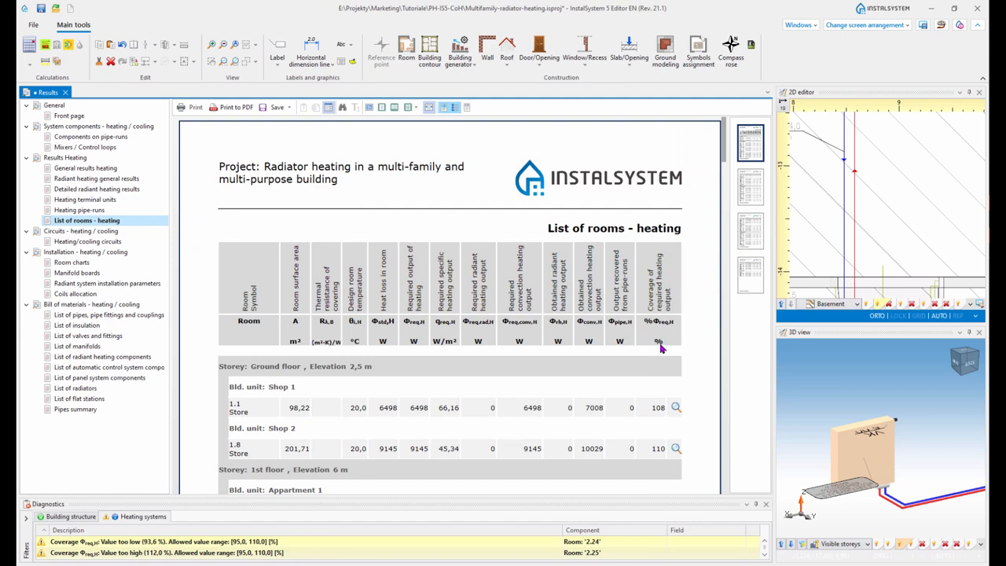
pyautogui.scroll(-2, 660, 349)
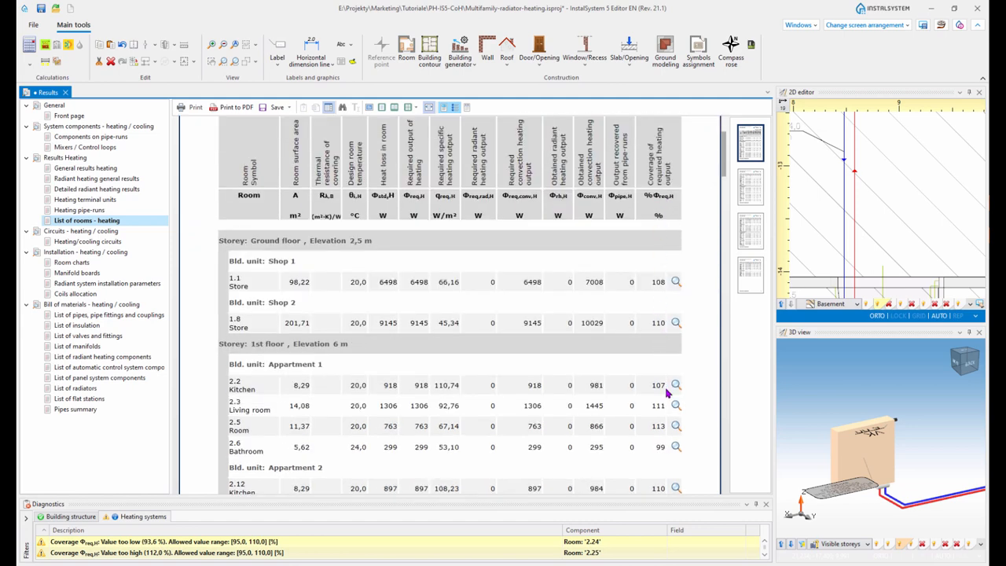
pyautogui.scroll(-3, 667, 395)
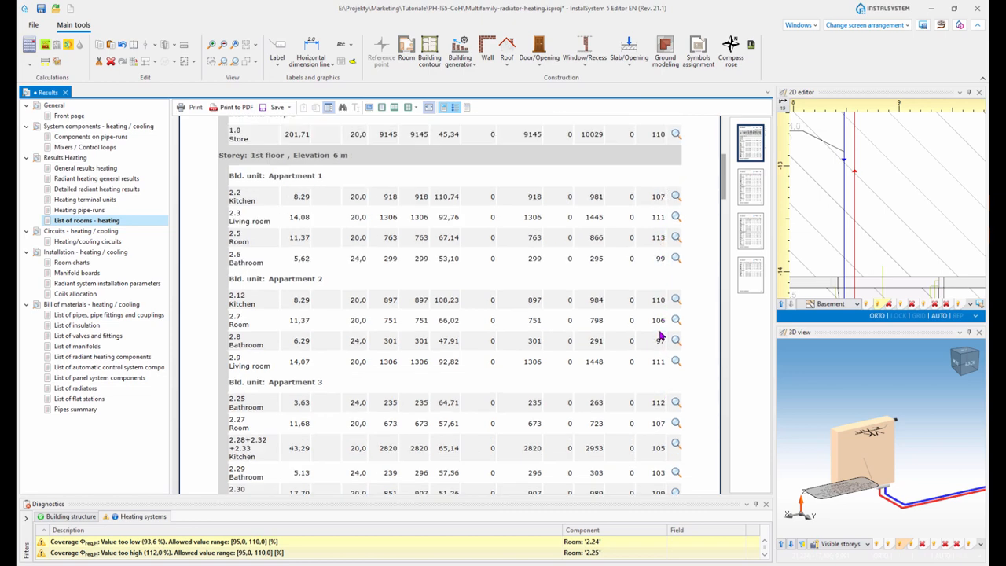
pyautogui.scroll(-1, 663, 346)
pyautogui.scroll(3, 663, 362)
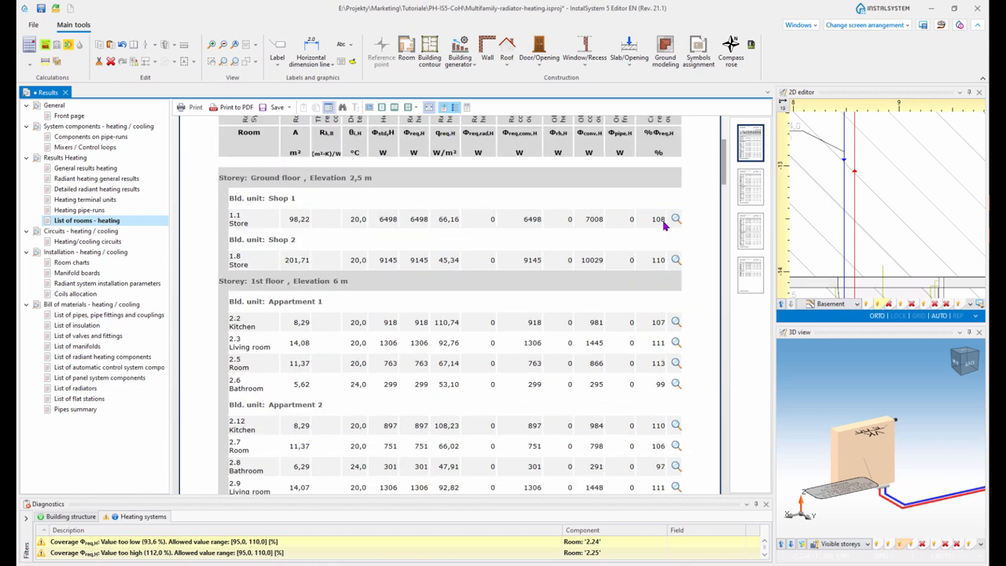
pyautogui.scroll(-1, 662, 235)
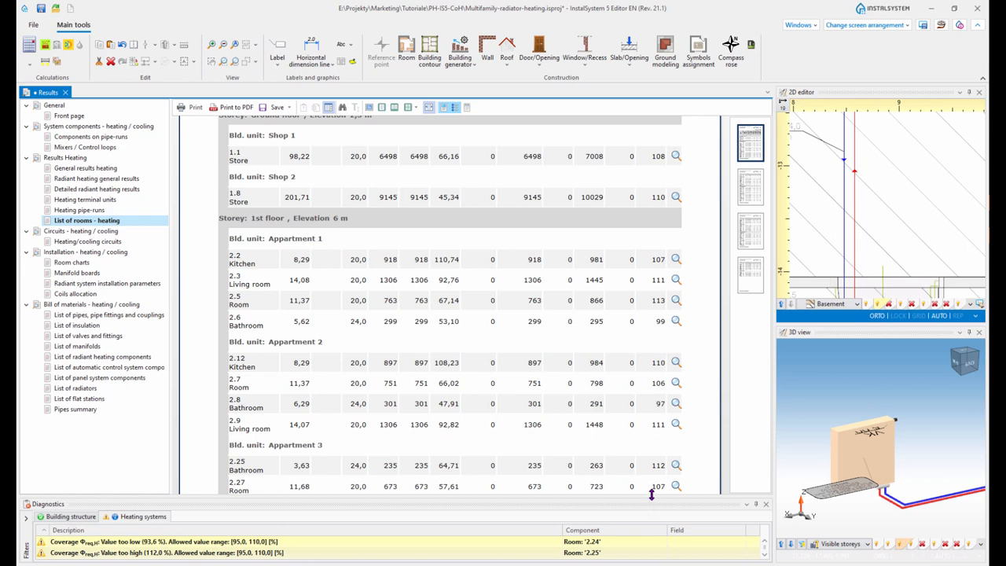
pyautogui.moveTo(651, 494); pyautogui.dragTo(649, 413)
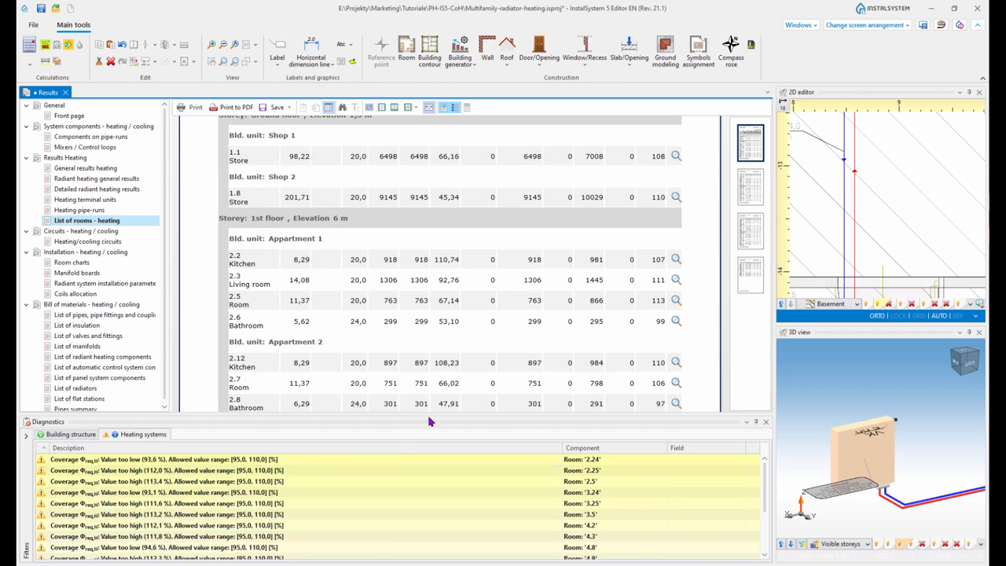
pyautogui.moveTo(428, 416); pyautogui.dragTo(420, 515)
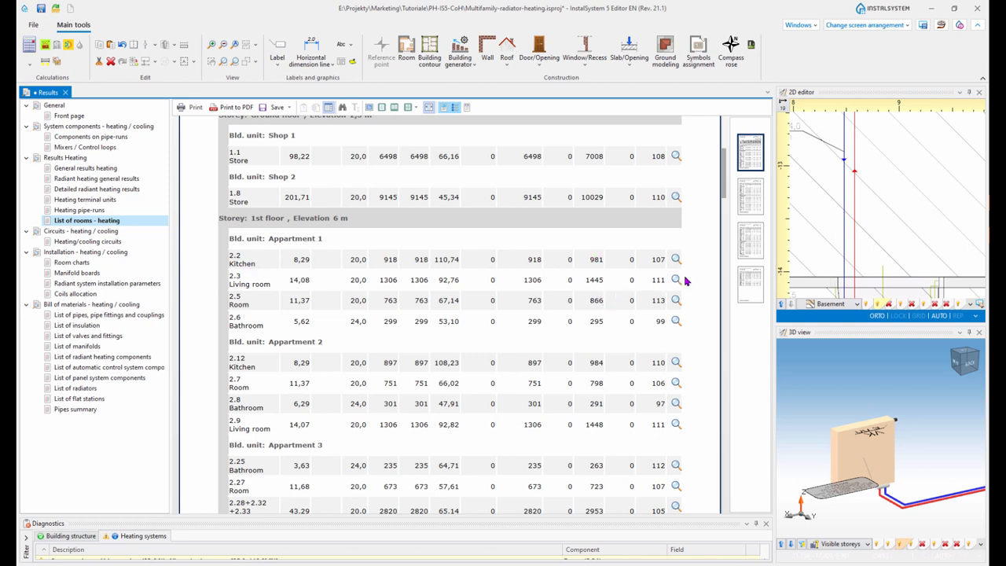
# Return to the general data and examine the default temperature difference for radiators in the thermal systems' Sources settings.
pyautogui.click(876, 25)
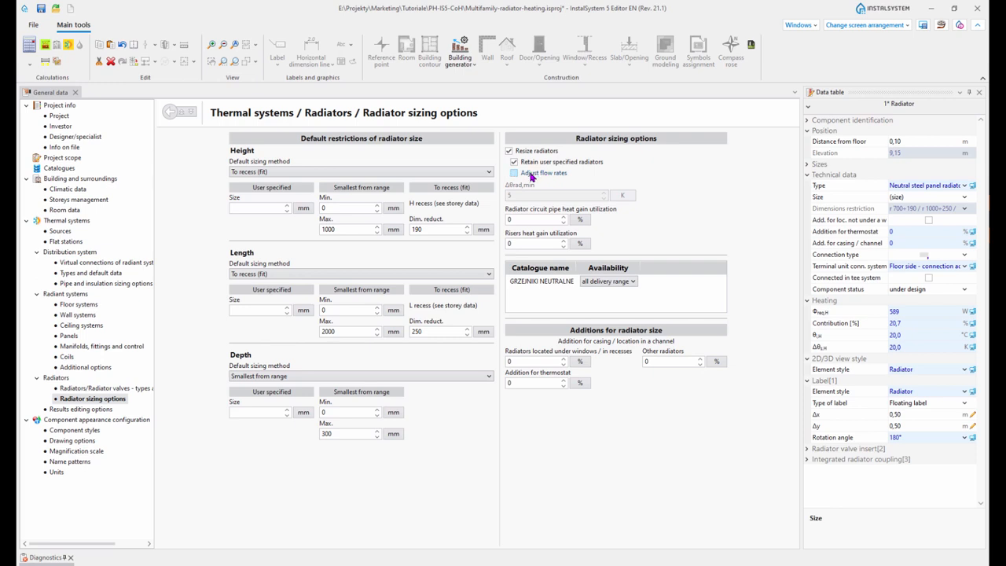
pyautogui.click(61, 231)
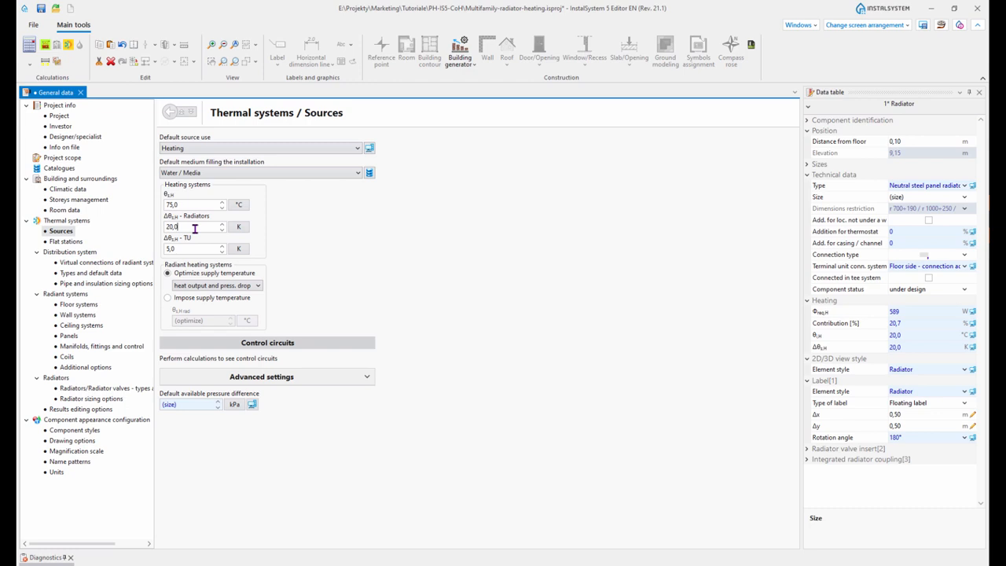
pyautogui.click(859, 25)
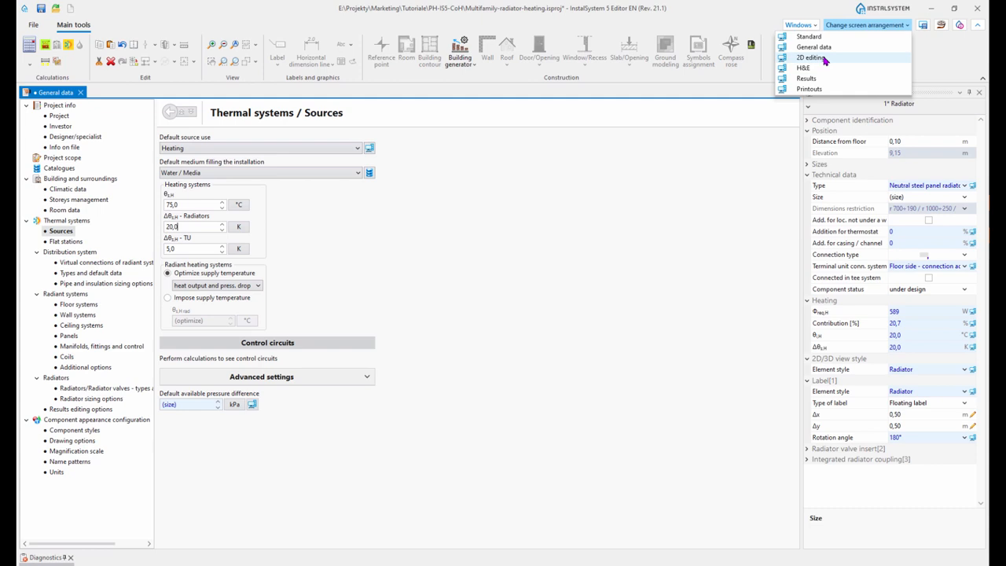
pyautogui.click(543, 268)
pyautogui.moveTo(199, 226); pyautogui.dragTo(119, 230)
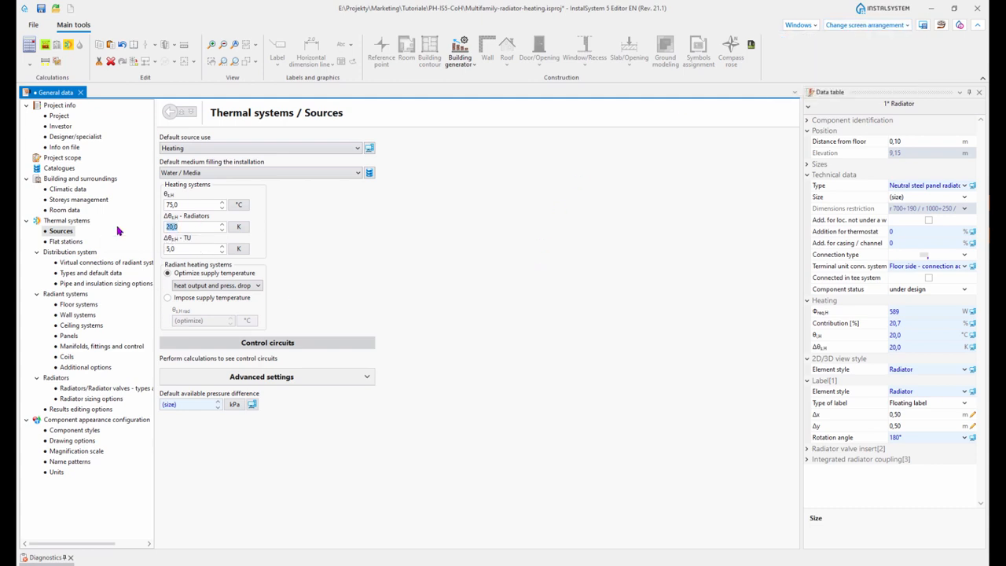
pyautogui.click(196, 228)
pyautogui.moveTo(195, 230); pyautogui.dragTo(161, 233)
pyautogui.click(201, 230)
pyautogui.click(878, 27)
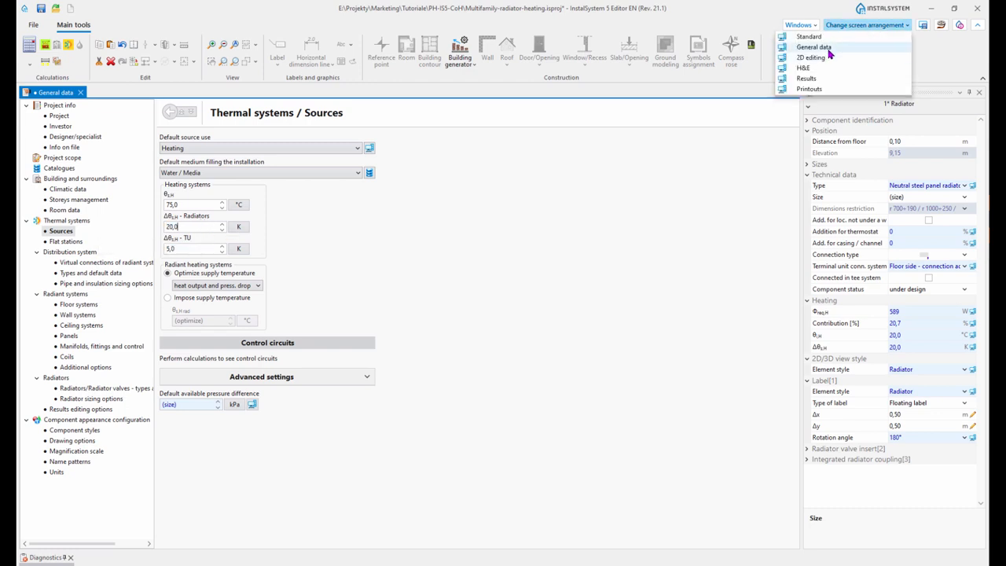
pyautogui.click(614, 302)
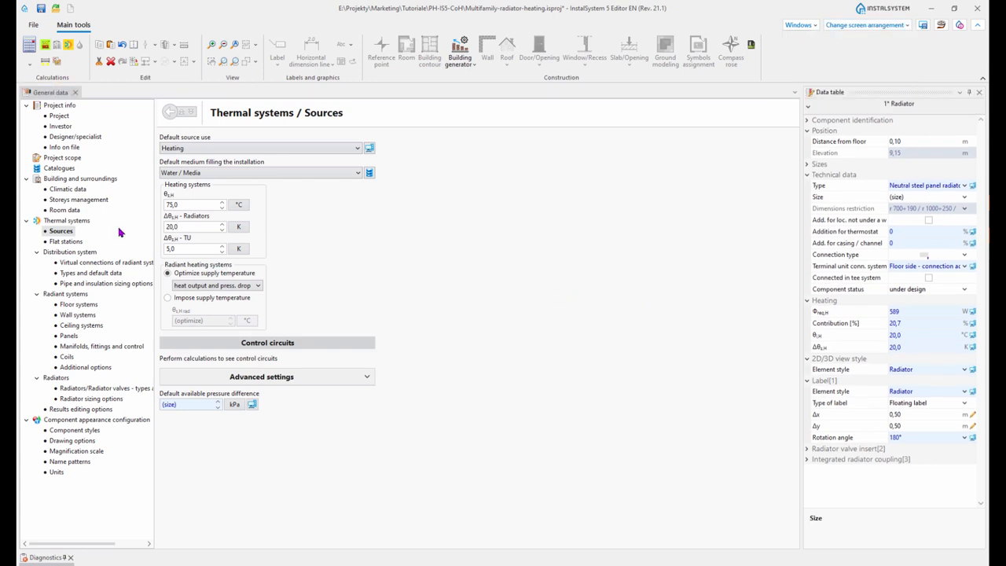
# Enable Adjust flow rates in the radiator sizing options and recalculate the project.
pyautogui.click(75, 399)
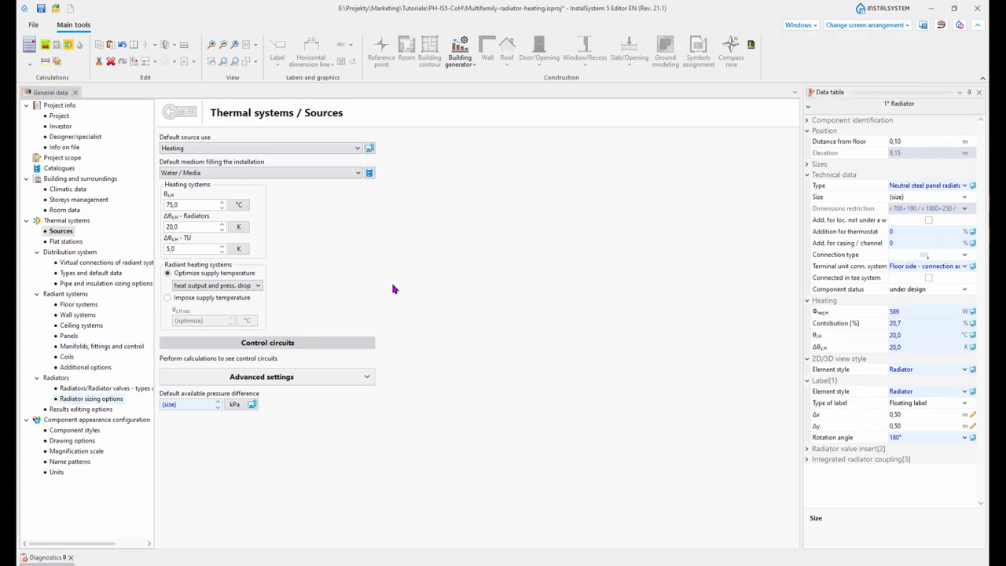
pyautogui.click(514, 173)
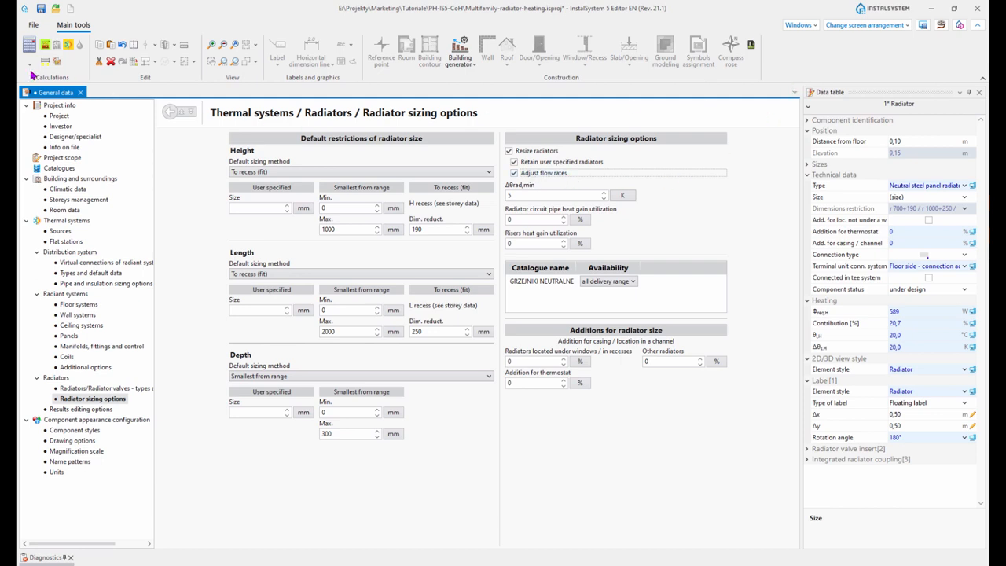
pyautogui.click(30, 45)
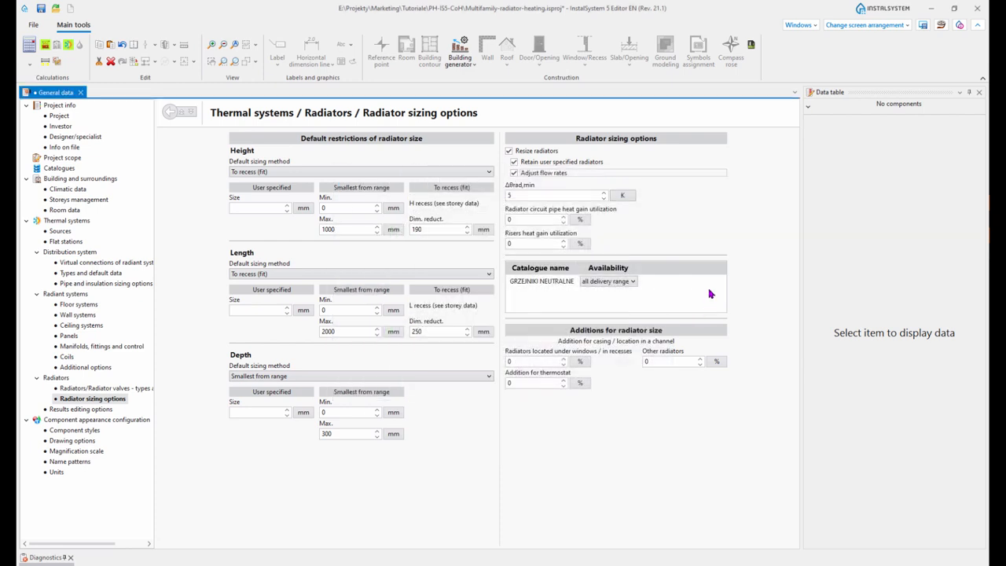
# Examine the required heating output coverage of the rooms on all storeys in the recalculated List of rooms - heating.
pyautogui.click(865, 25)
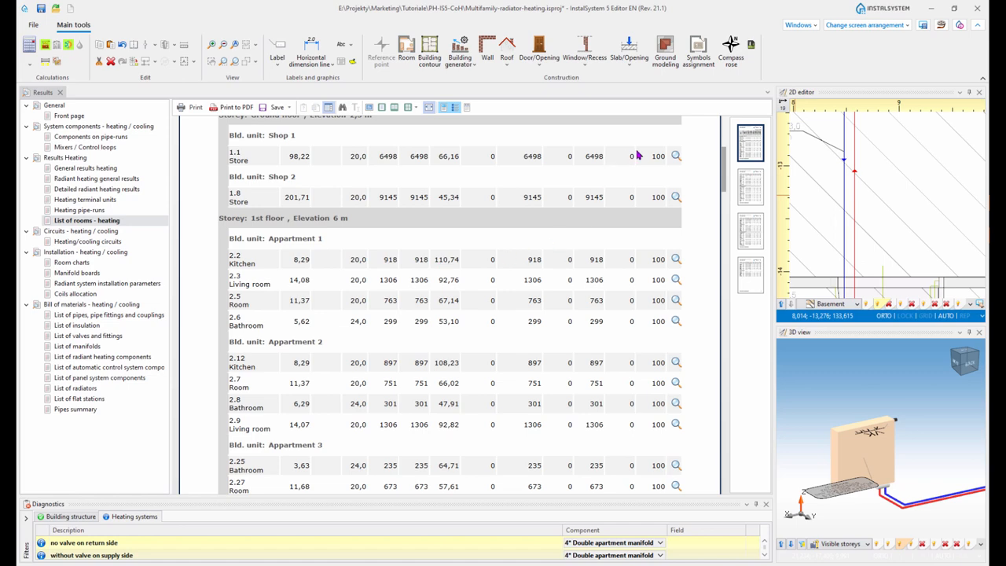
pyautogui.scroll(3, 662, 148)
pyautogui.scroll(-3, 665, 196)
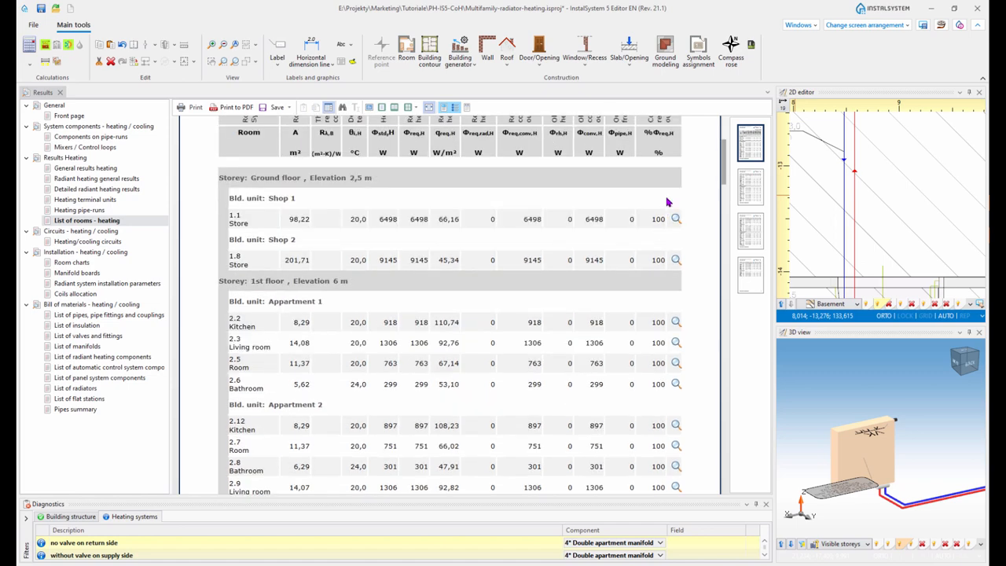
pyautogui.scroll(-2, 668, 256)
pyautogui.scroll(-8, 665, 264)
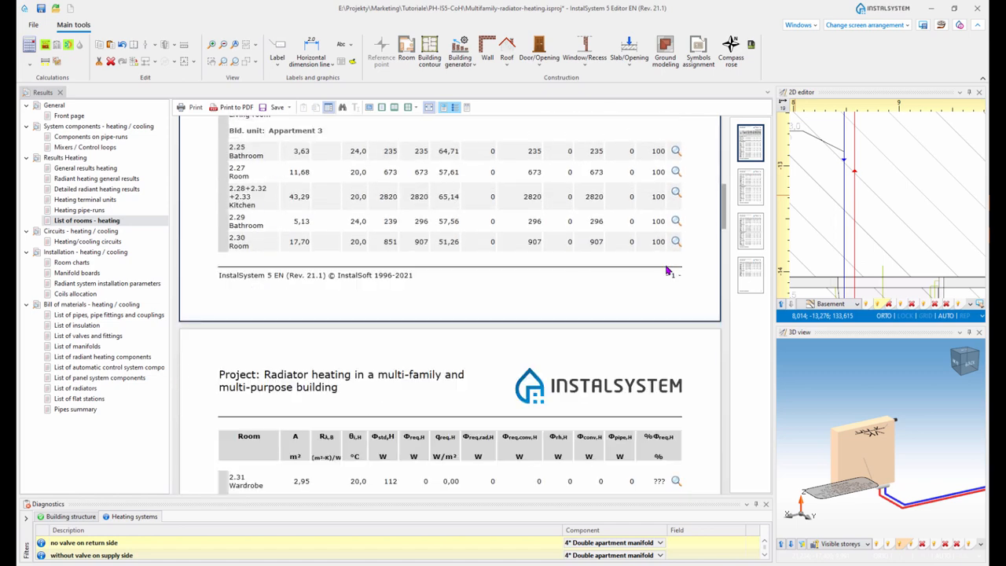
pyautogui.scroll(-10, 666, 269)
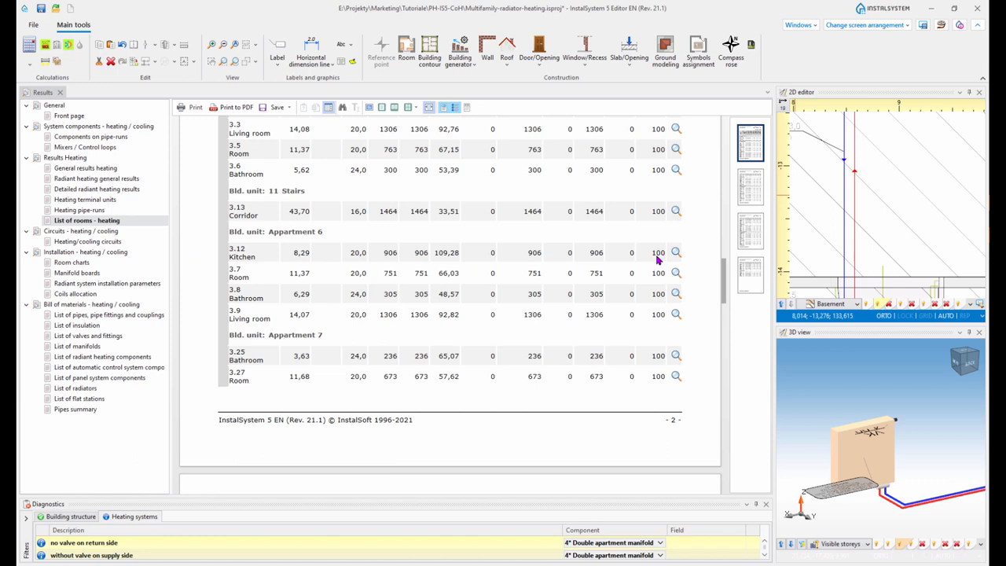
pyautogui.scroll(2, 659, 264)
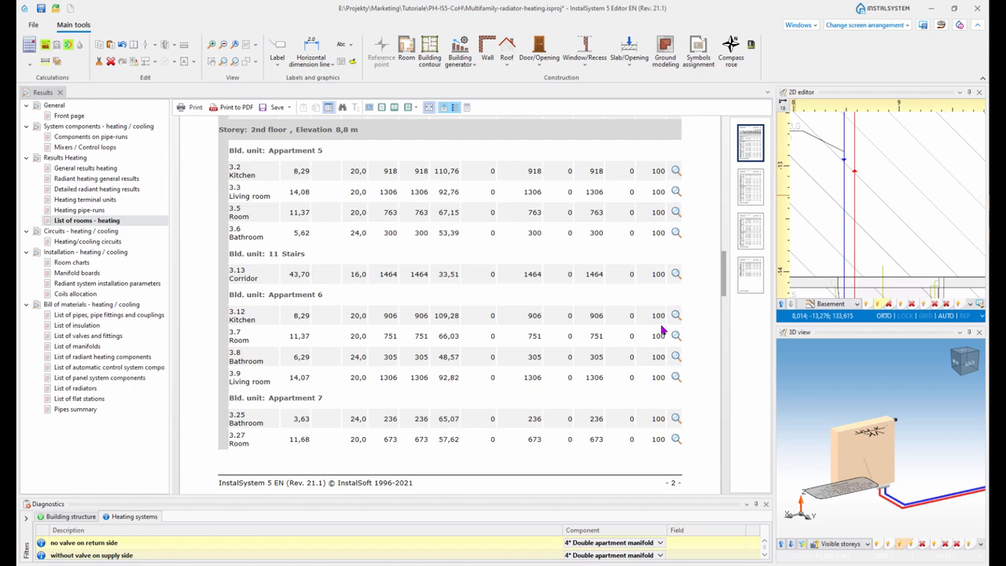
pyautogui.scroll(15, 661, 332)
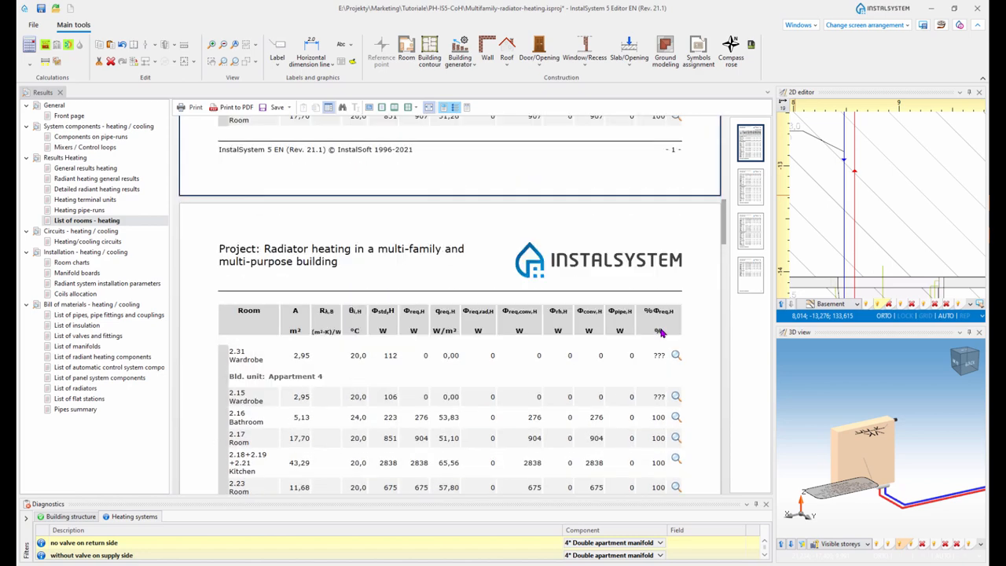
pyautogui.scroll(8, 660, 332)
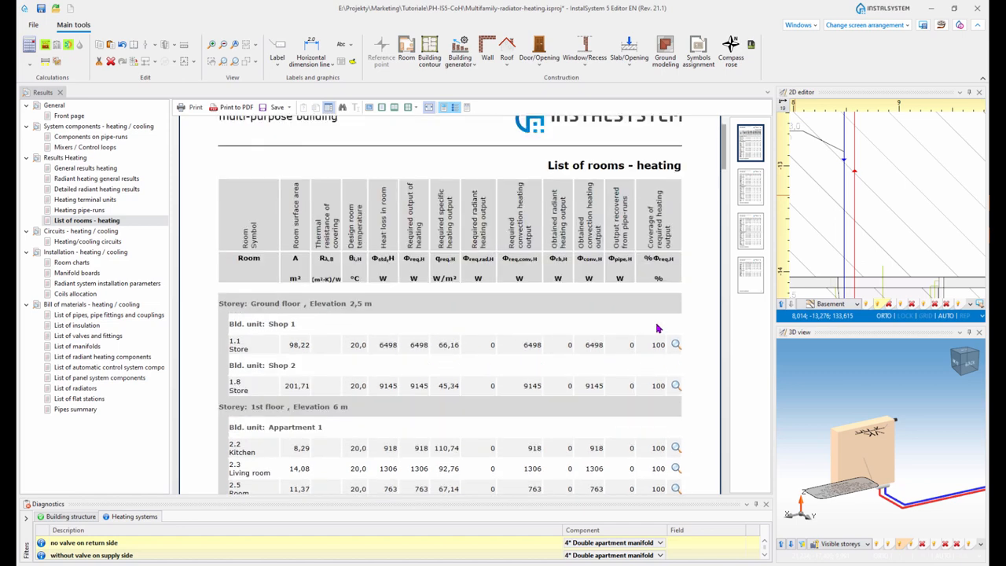
# Show the general data's Sources settings again and check the default radiator temperature difference used with flow rate adjustment.
pyautogui.click(851, 26)
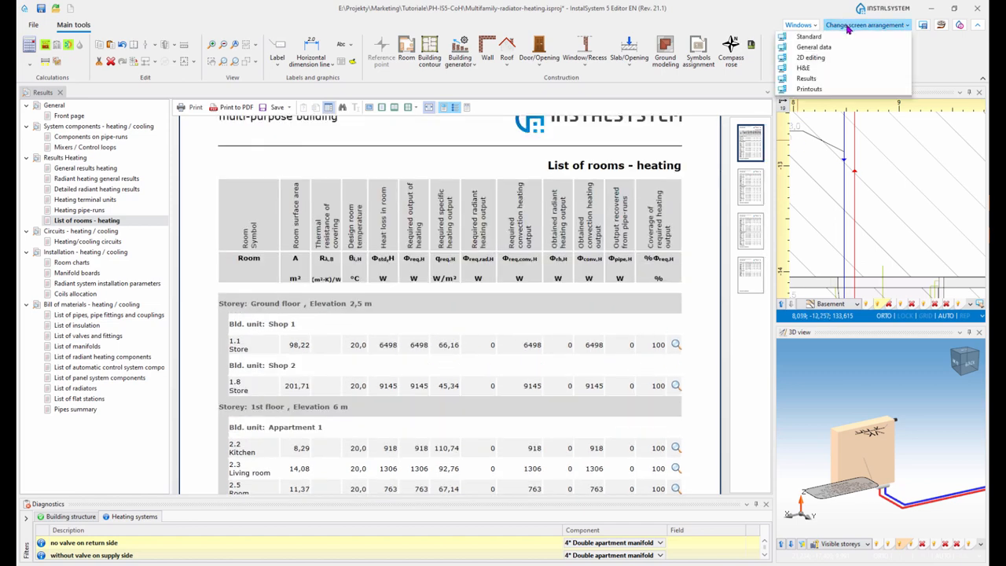
pyautogui.click(814, 47)
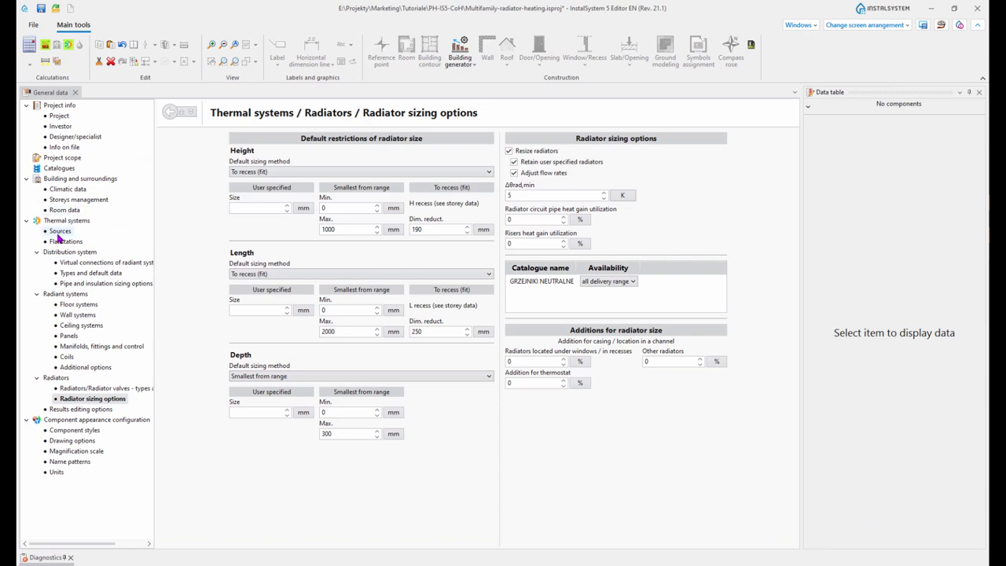
pyautogui.click(59, 232)
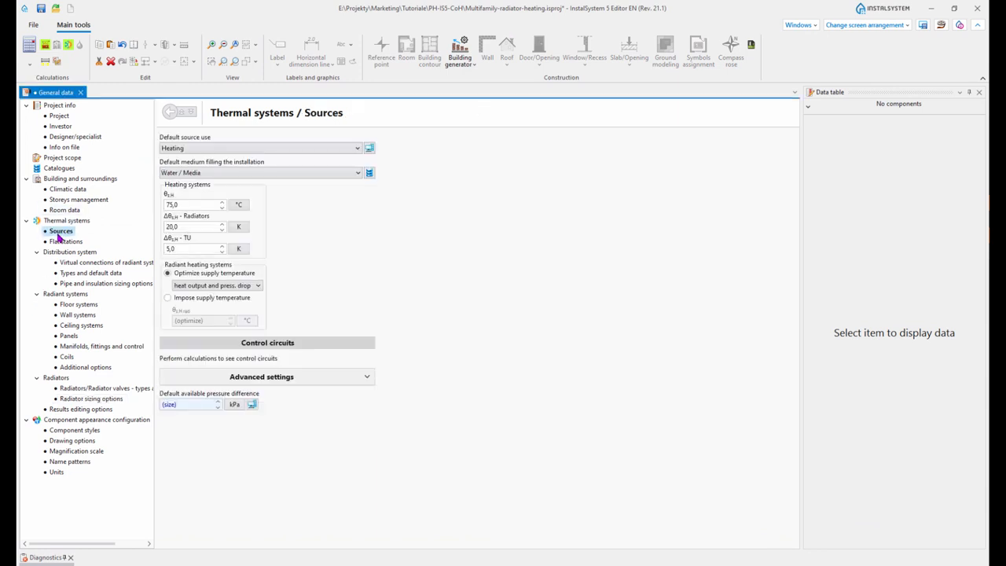
pyautogui.click(177, 226)
pyautogui.click(901, 26)
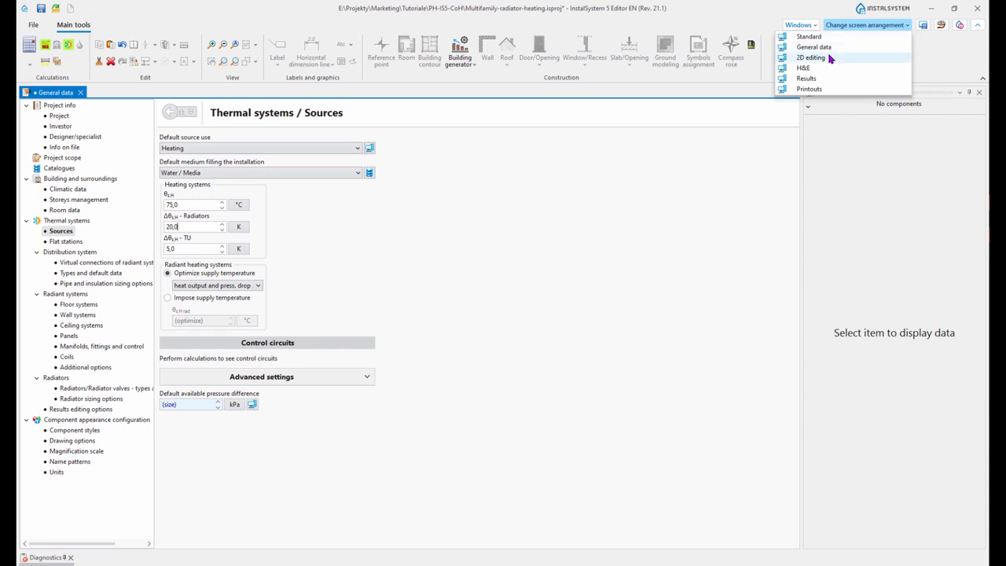
pyautogui.click(824, 161)
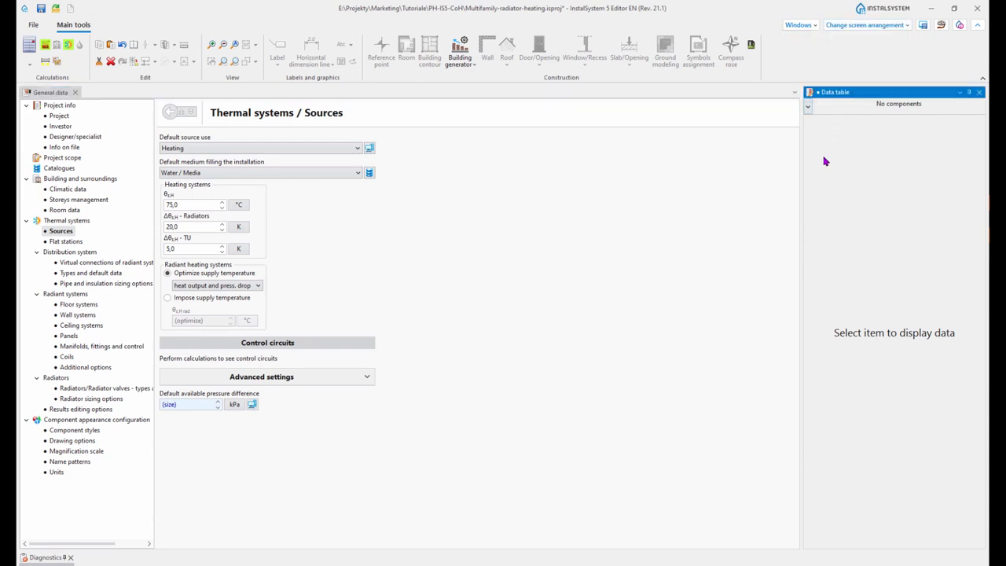
# Return to the List of rooms - heating and compare the rooms' heat losses, required outputs and heating coverage across the ground and 1st floors.
pyautogui.click(856, 25)
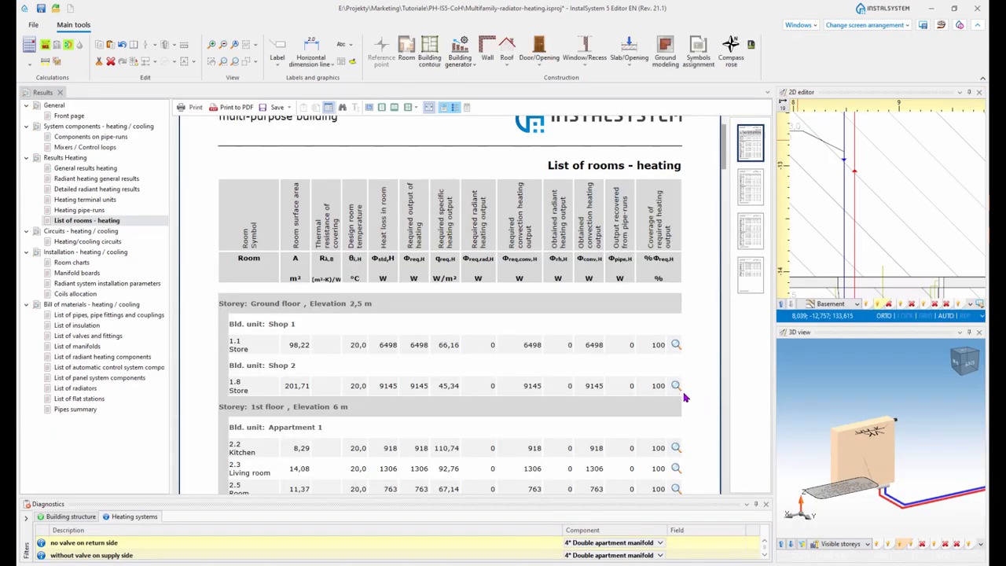
pyautogui.scroll(-5, 683, 397)
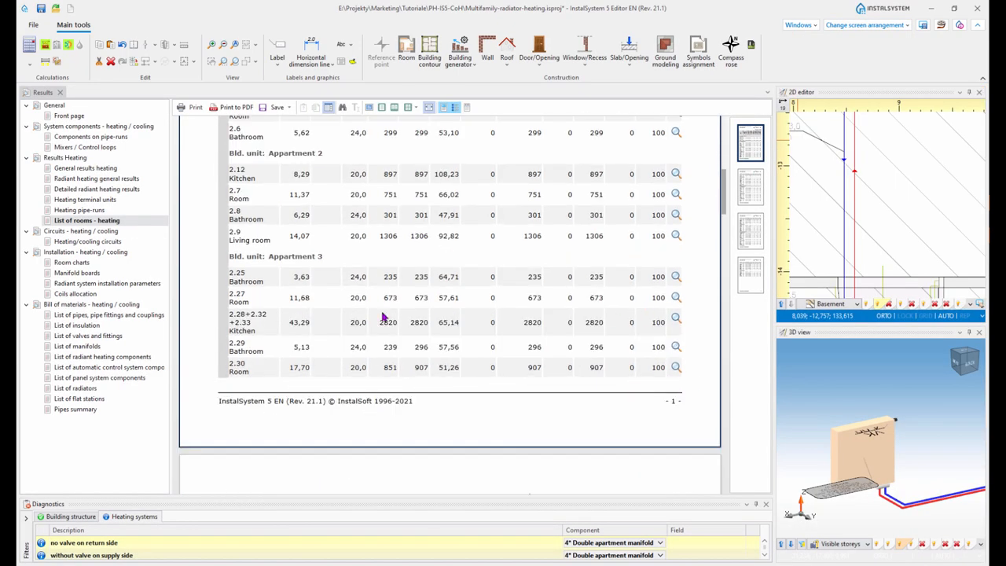
pyautogui.click(275, 315)
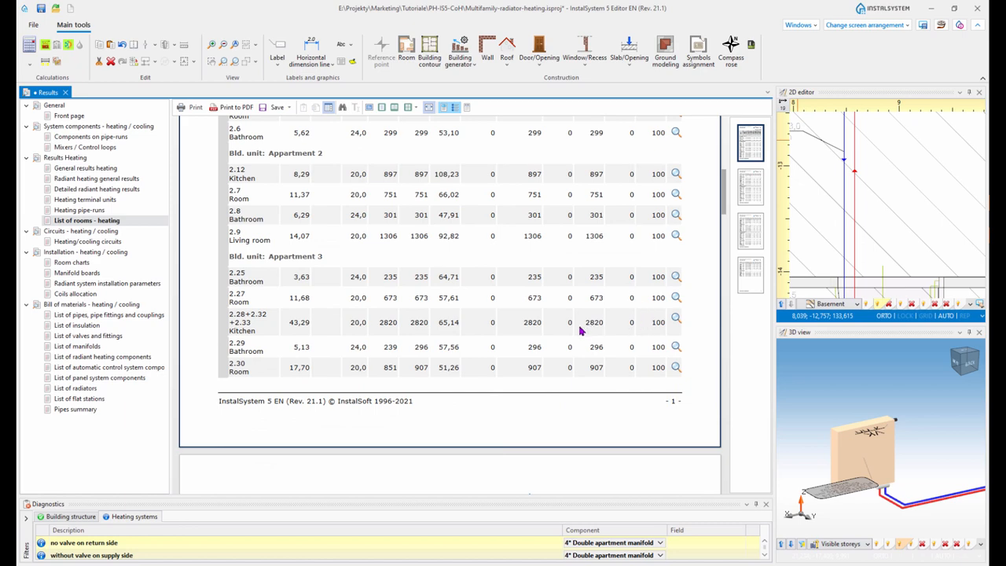
pyautogui.scroll(8, 579, 331)
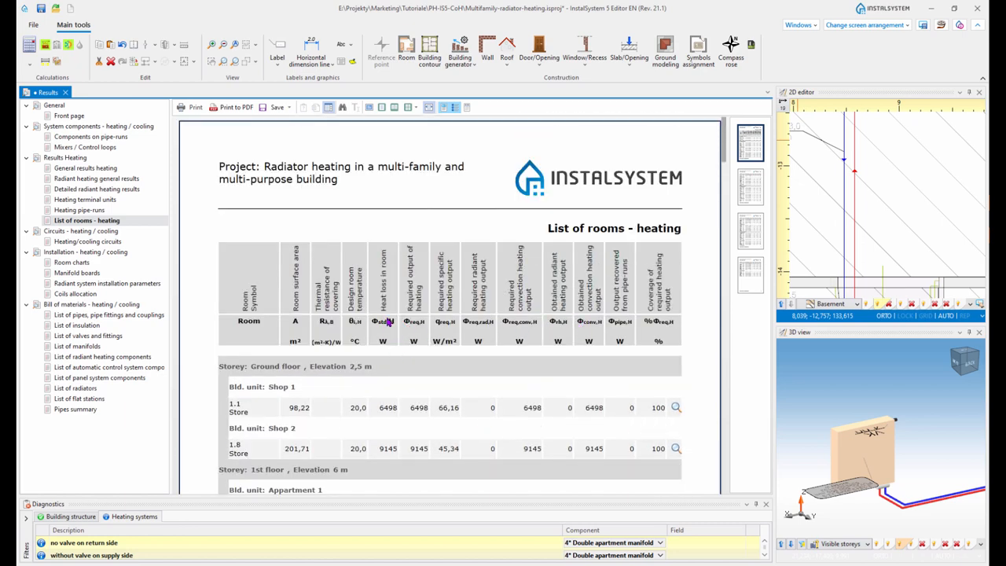
pyautogui.scroll(-1, 420, 323)
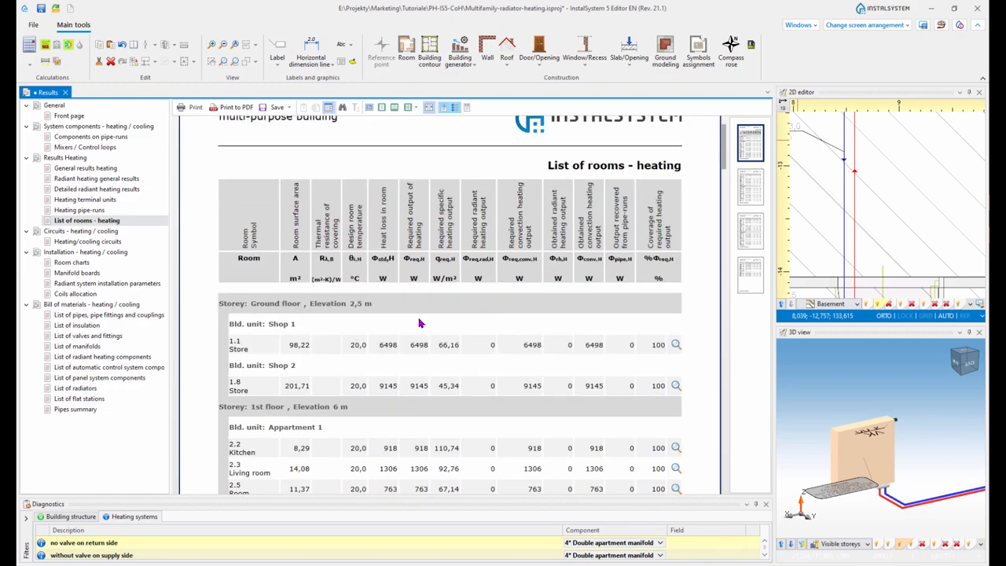
pyautogui.scroll(-2, 418, 328)
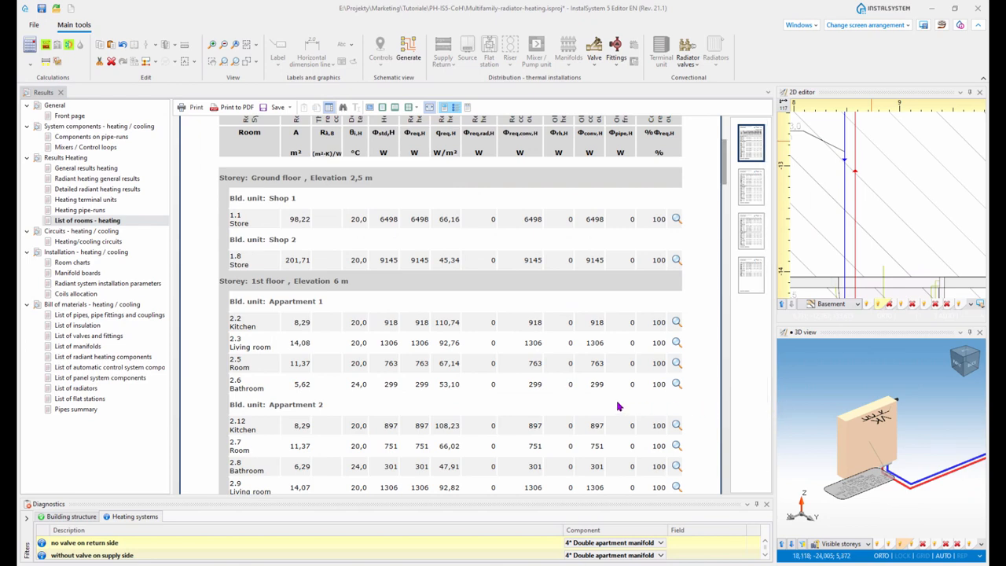
pyautogui.scroll(1, 617, 406)
pyautogui.scroll(-1, 617, 407)
pyautogui.scroll(1, 673, 337)
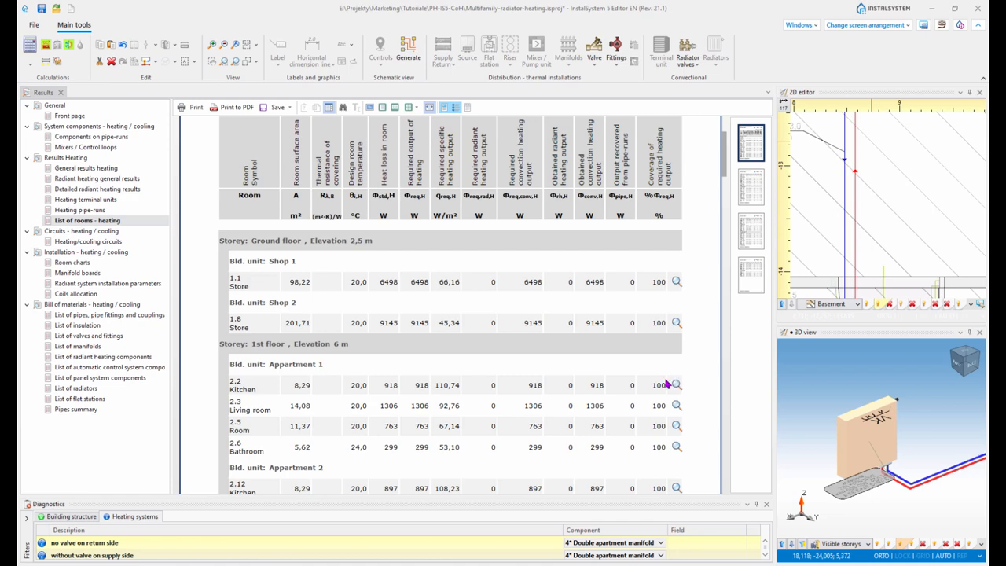
pyautogui.scroll(-1, 666, 384)
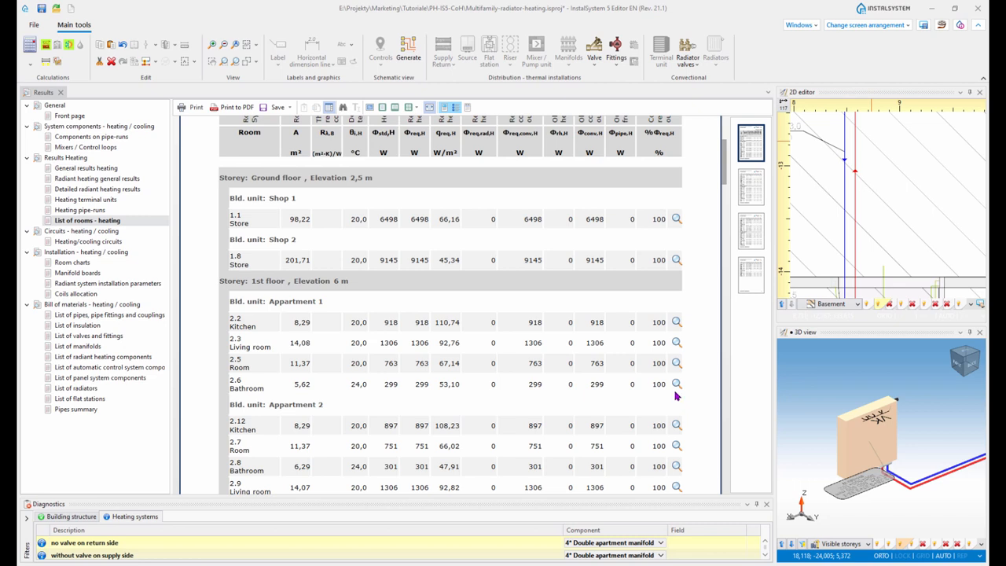
# Switch to the 3D view with the Construction layer active and make all storeys of the building visible.
pyautogui.click(895, 32)
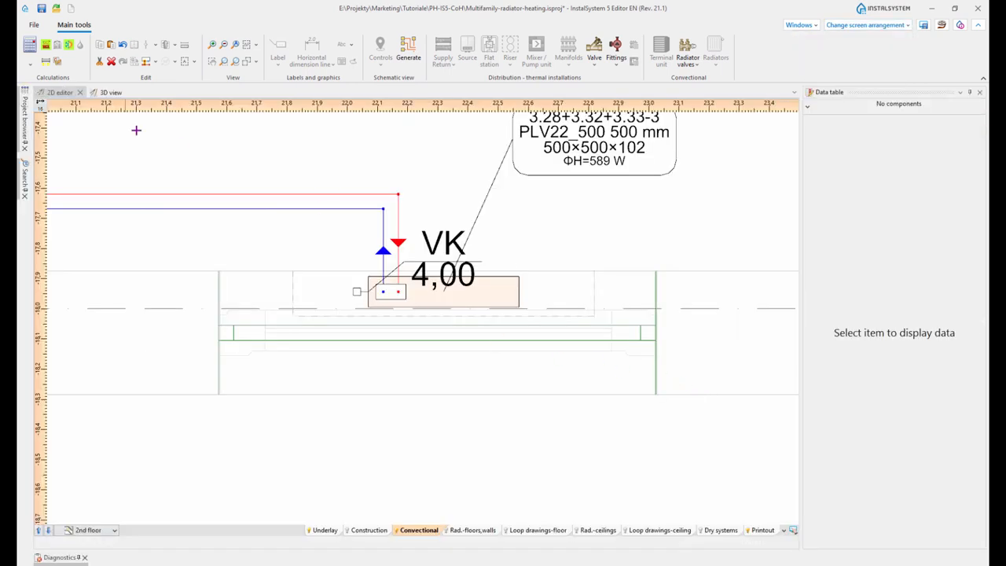
pyautogui.click(118, 93)
pyautogui.click(369, 530)
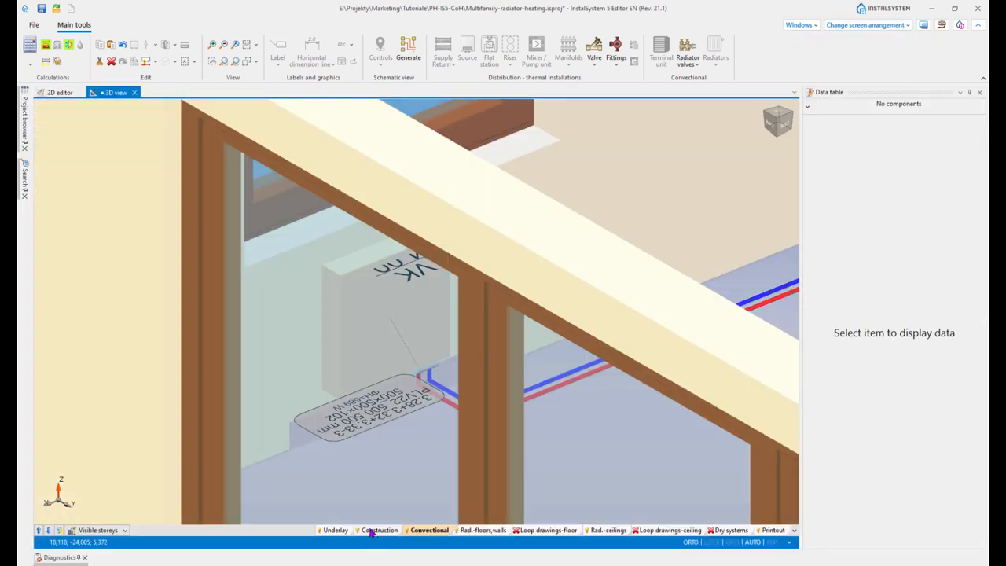
pyautogui.scroll(-5, 158, 367)
pyautogui.scroll(-4, 90, 443)
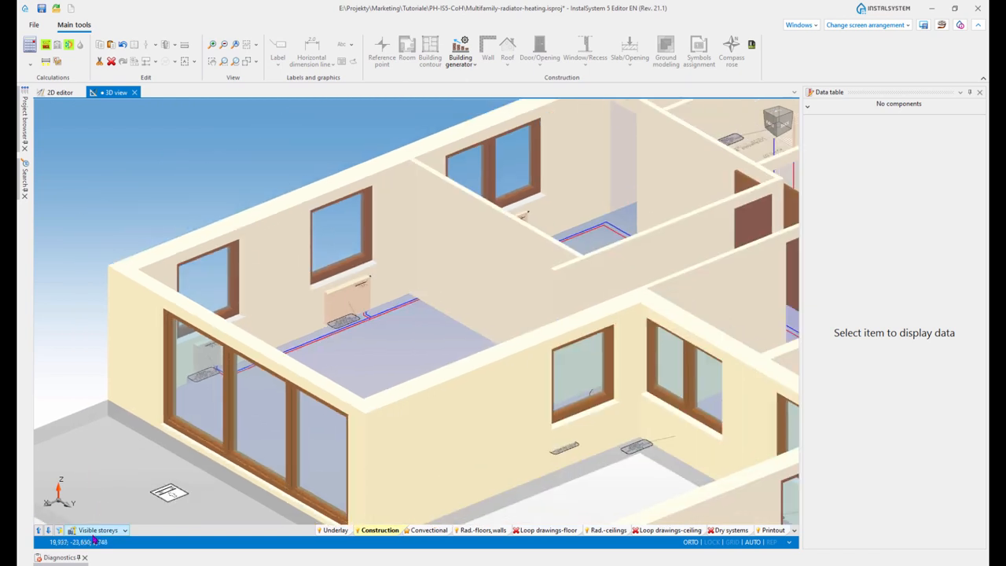
pyautogui.click(96, 532)
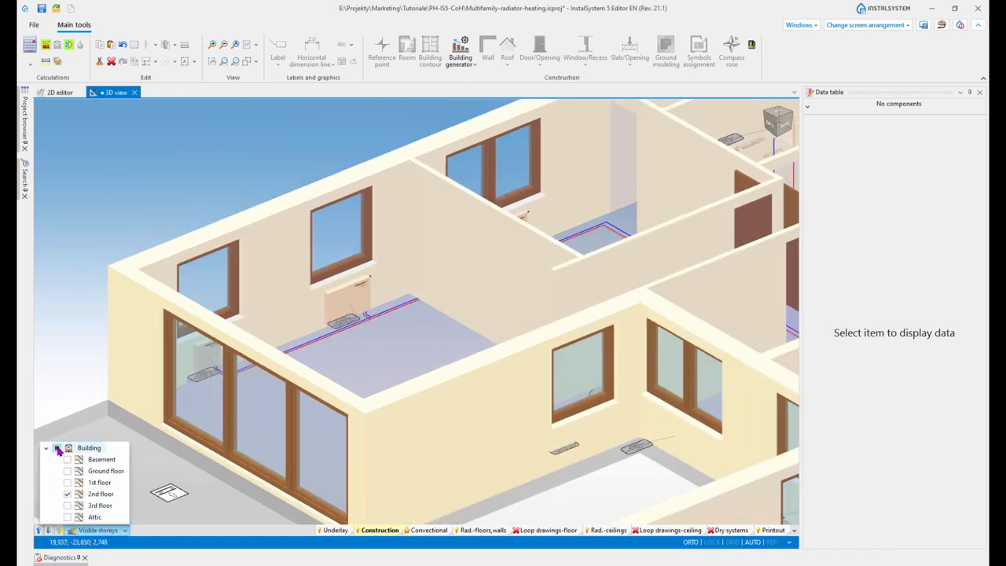
pyautogui.click(57, 448)
pyautogui.scroll(-8, 315, 319)
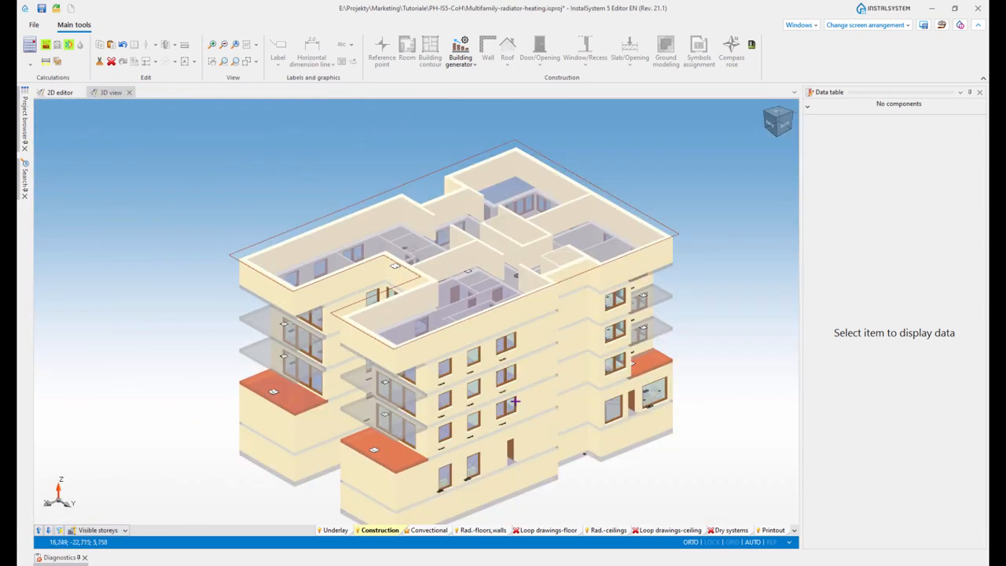
# Examine the exterior and storeys of the complete building model from several angles in the 3D view.
pyautogui.moveTo(588, 416)
pyautogui.mouseDown(button='middle')
pyautogui.moveTo(558, 412)
pyautogui.moveTo(551, 398)
pyautogui.moveTo(584, 422)
pyautogui.mouseUp(button='middle')
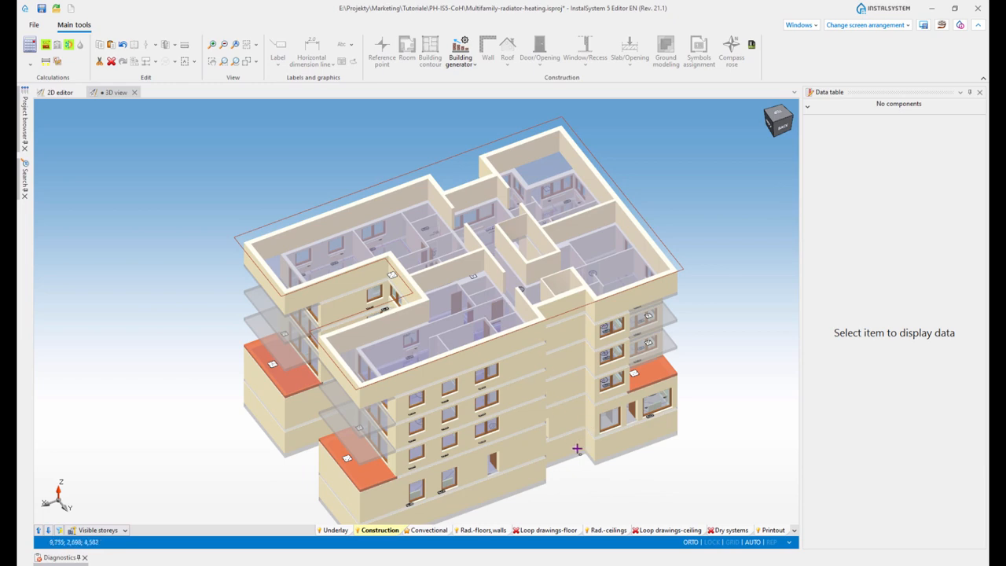
pyautogui.scroll(3, 577, 449)
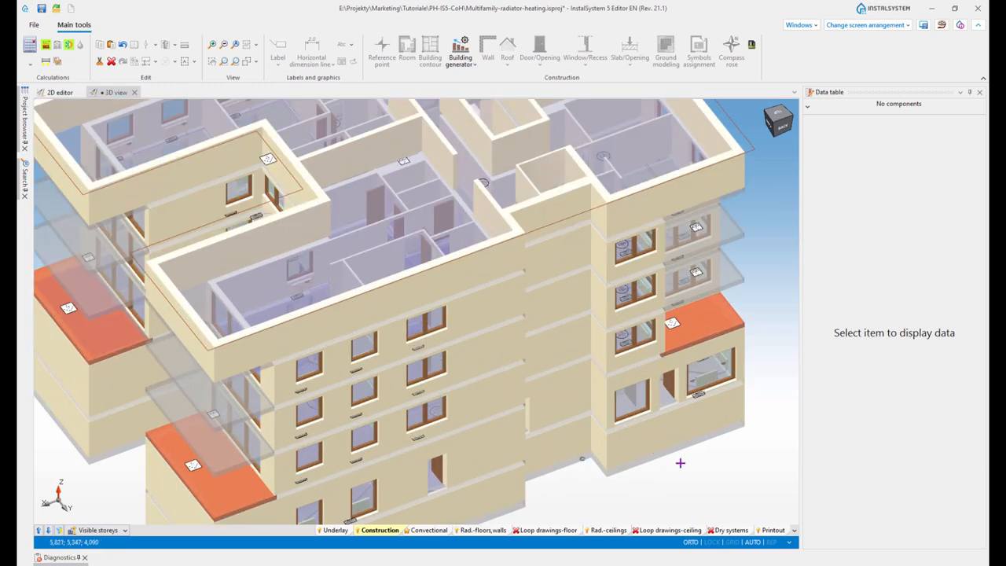
pyautogui.moveTo(680, 463); pyautogui.dragTo(668, 456, button='middle')
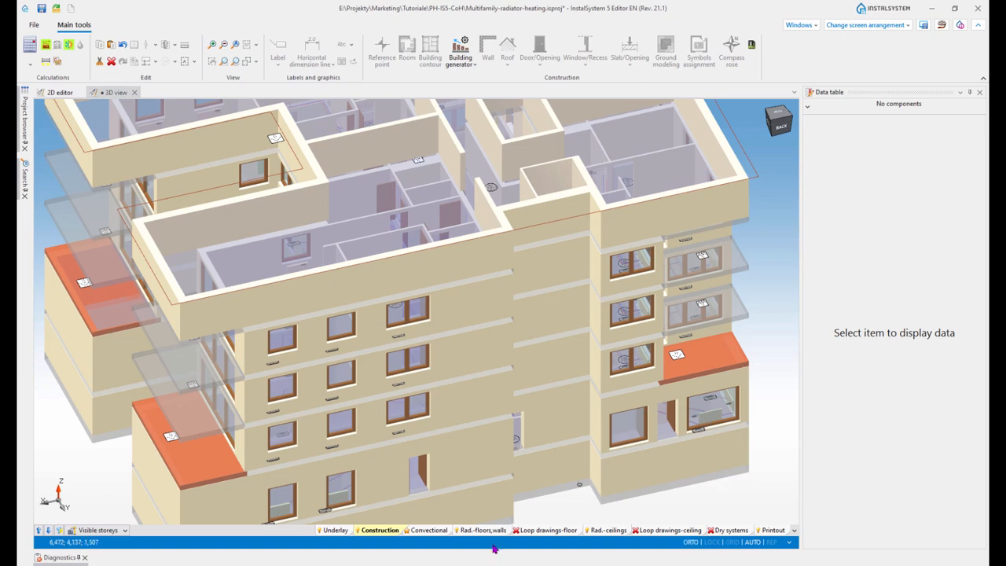
pyautogui.scroll(-3, 523, 356)
pyautogui.scroll(-3, 525, 358)
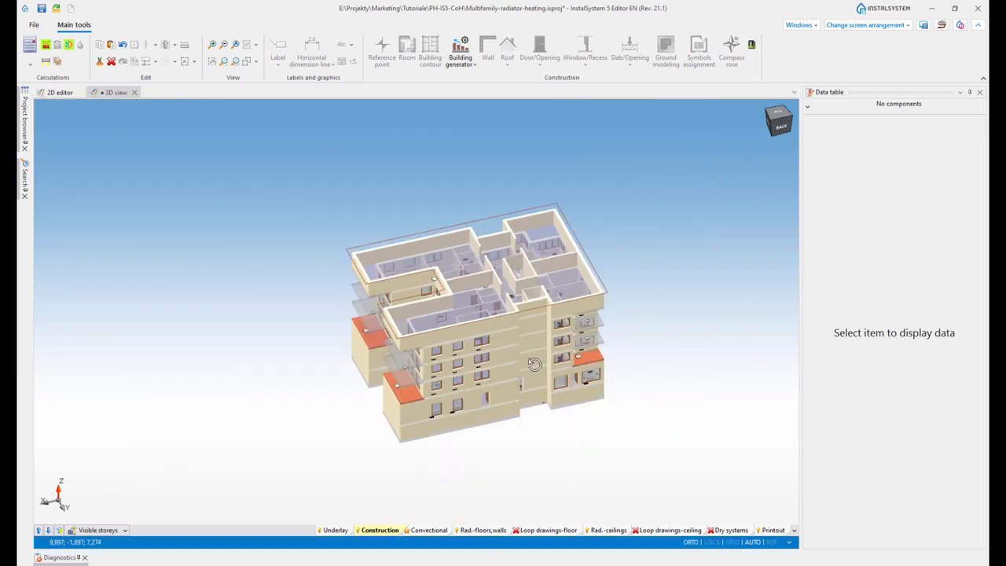
pyautogui.moveTo(525, 358); pyautogui.dragTo(565, 363, button='middle')
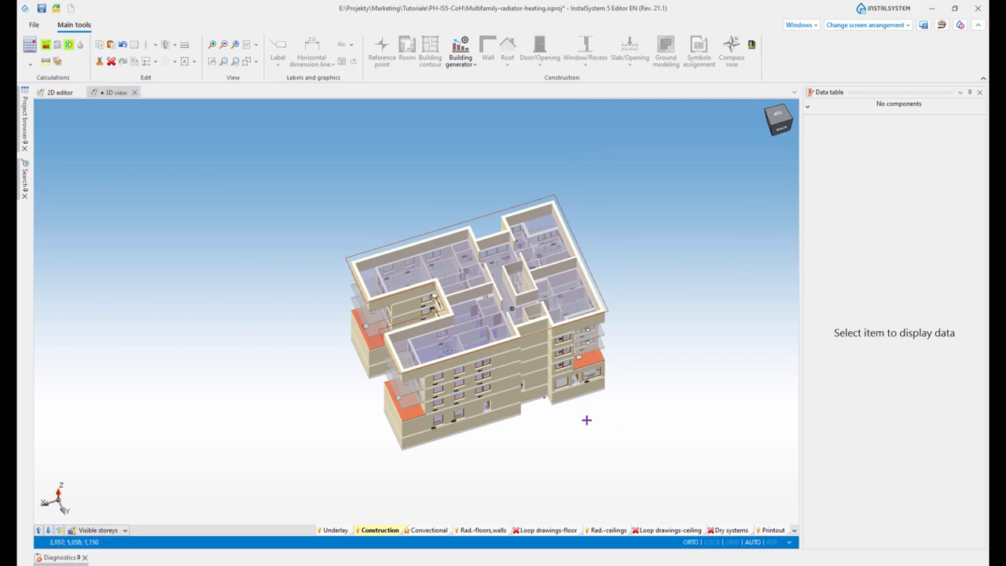
pyautogui.scroll(3, 538, 438)
pyautogui.moveTo(578, 434); pyautogui.dragTo(586, 427, button='middle')
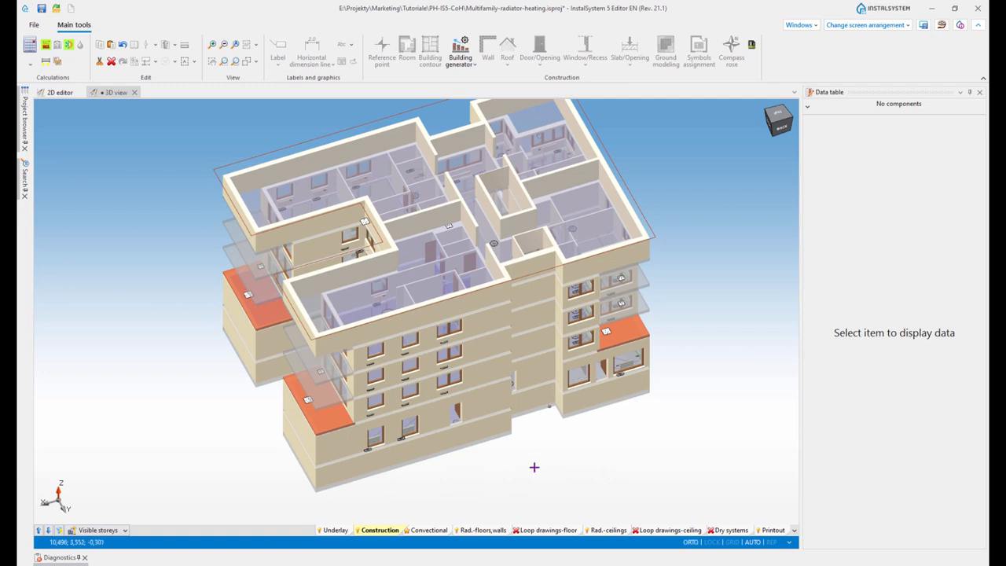
# Activate the Convectional layer and inspect the heat source, main distribution pipes and risers without the building construction.
pyautogui.click(428, 532)
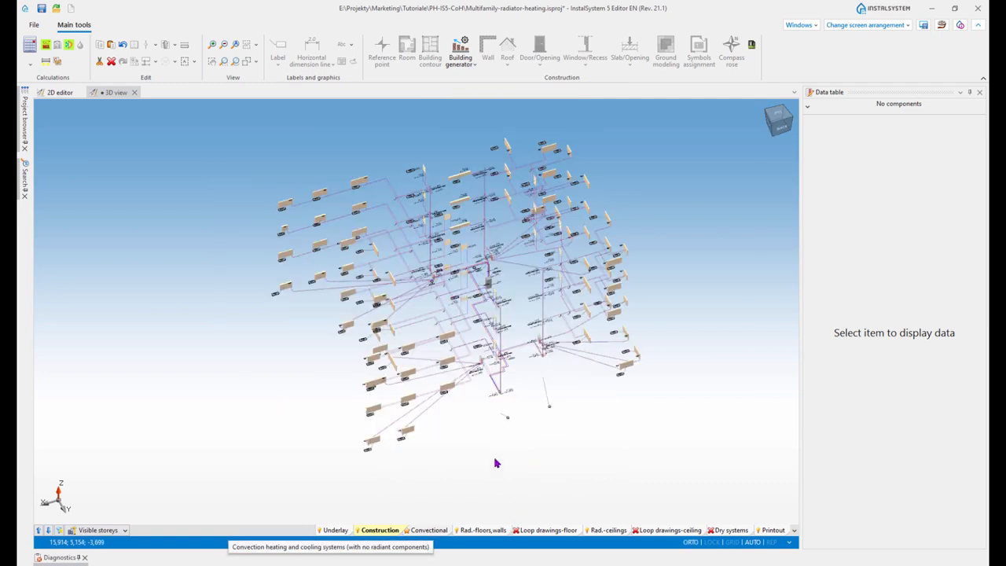
pyautogui.scroll(3, 613, 386)
pyautogui.moveTo(629, 389); pyautogui.dragTo(542, 387, button='middle')
pyautogui.scroll(5, 437, 375)
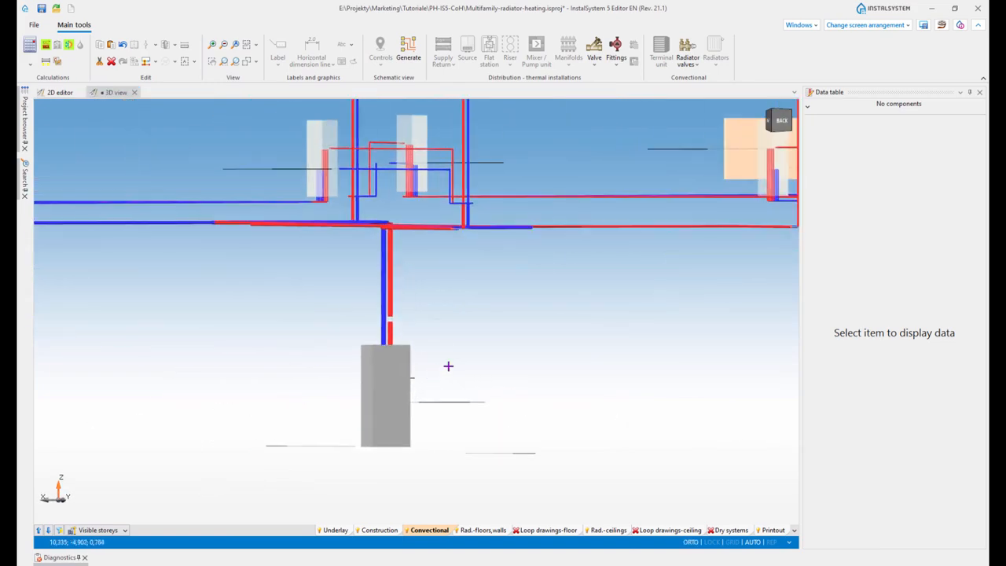
pyautogui.moveTo(463, 367)
pyautogui.mouseDown(button='middle')
pyautogui.moveTo(490, 370)
pyautogui.moveTo(477, 378)
pyautogui.mouseUp(button='middle')
pyautogui.scroll(-5, 478, 379)
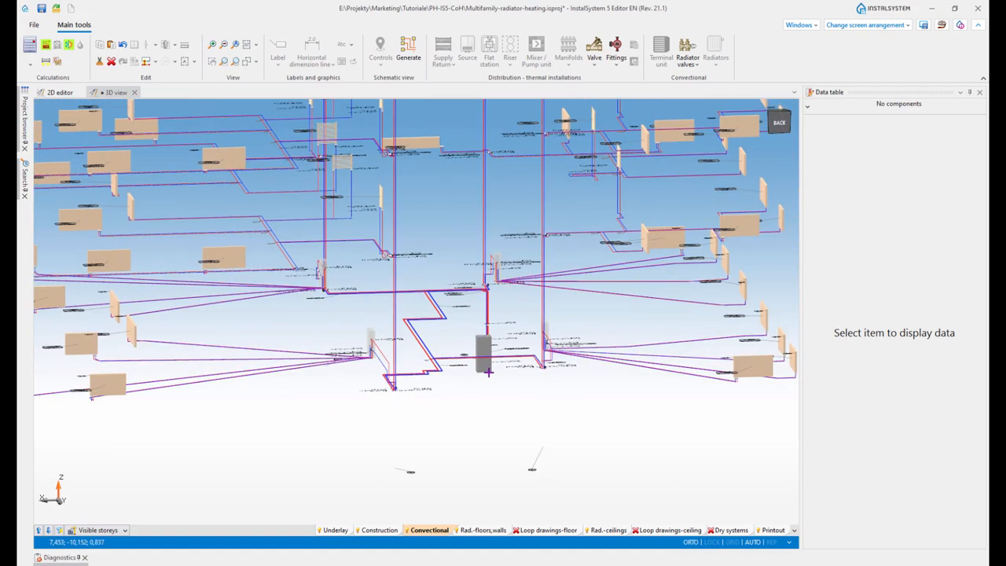
pyautogui.scroll(-3, 488, 372)
# Inspect the radiators, bathroom radiator and manifold pipe connections up close across the building's storeys.
pyautogui.scroll(12, 590, 328)
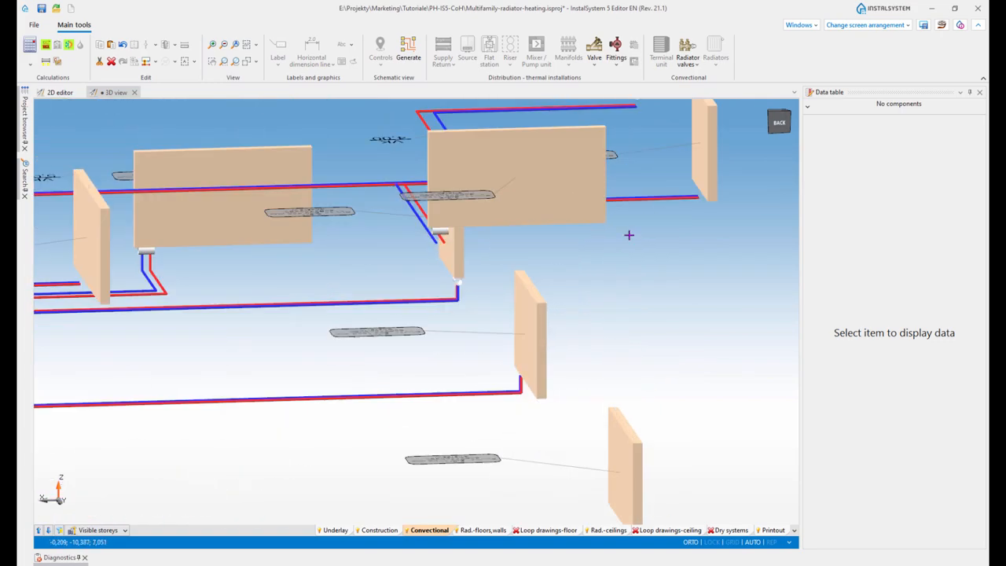
pyautogui.scroll(8, 602, 268)
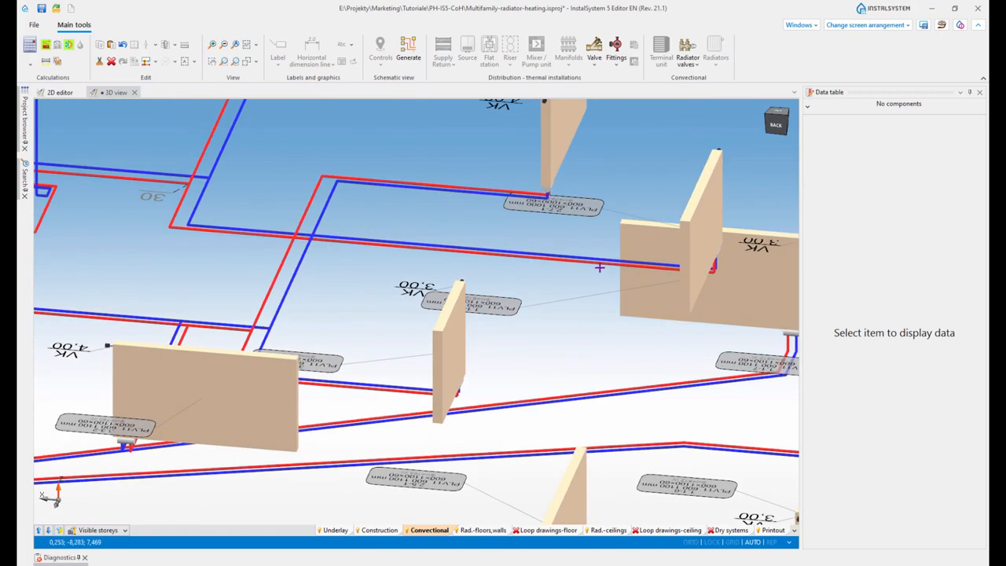
pyautogui.moveTo(624, 216); pyautogui.dragTo(582, 264, button='middle')
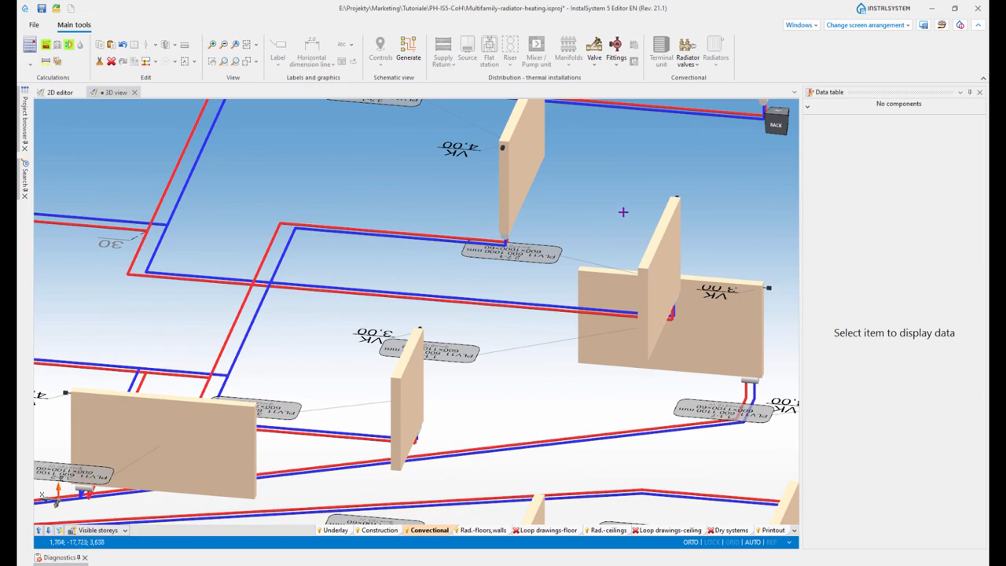
pyautogui.scroll(-1, 626, 202)
pyautogui.scroll(1, 626, 188)
pyautogui.keyDown('shift'); pyautogui.moveTo(596, 203); pyautogui.dragTo(590, 196, button='middle'); pyautogui.keyUp('shift')
pyautogui.scroll(-5, 597, 216)
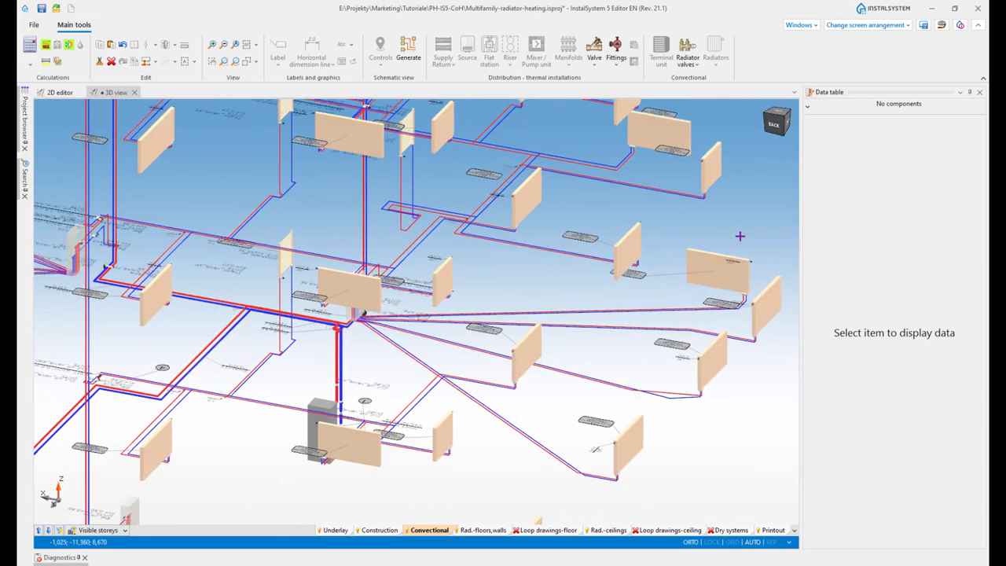
pyautogui.keyDown('shift'); pyautogui.moveTo(709, 241); pyautogui.dragTo(687, 241, button='middle'); pyautogui.keyUp('shift')
pyautogui.scroll(10, 550, 228)
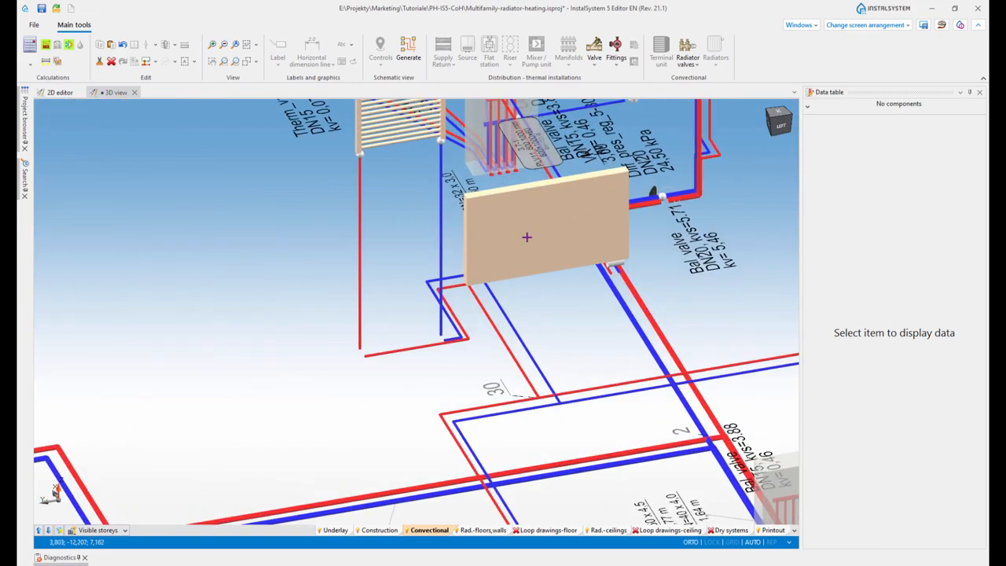
pyautogui.keyDown('shift'); pyautogui.moveTo(469, 244); pyautogui.dragTo(472, 243, button='middle'); pyautogui.keyUp('shift')
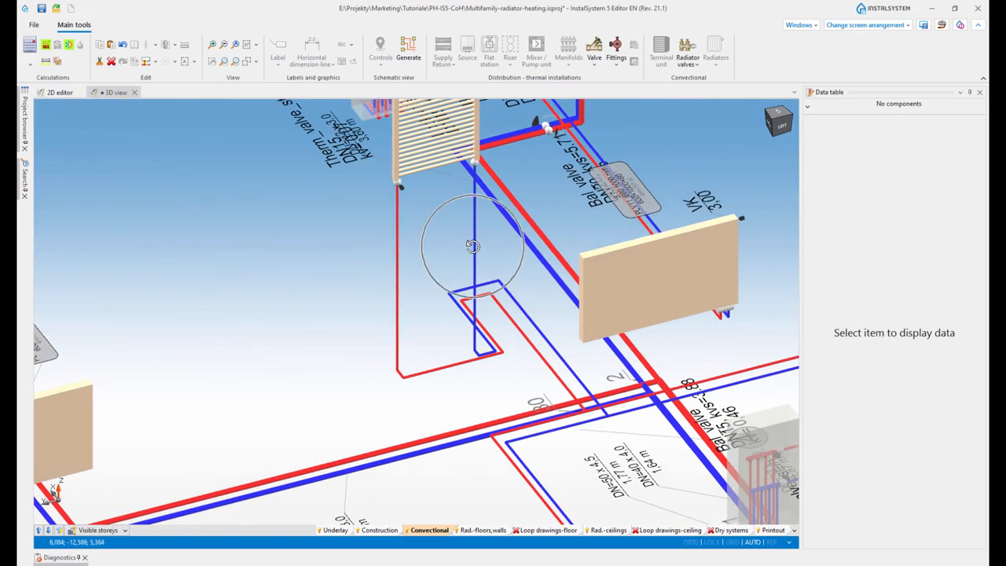
pyautogui.keyDown('shift'); pyautogui.moveTo(679, 341); pyautogui.dragTo(672, 336, button='middle'); pyautogui.keyUp('shift')
pyautogui.scroll(-10, 672, 335)
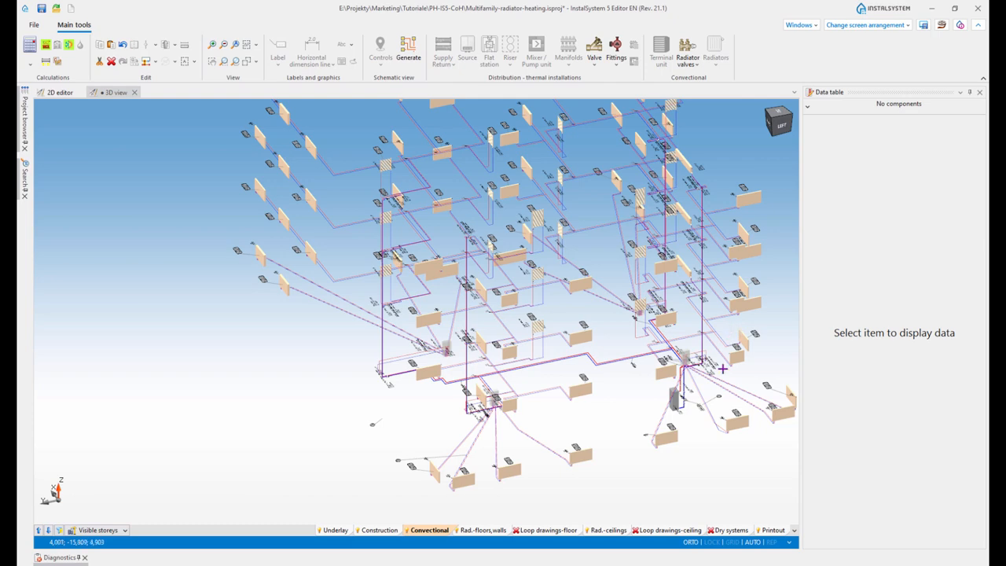
pyautogui.scroll(10, 585, 473)
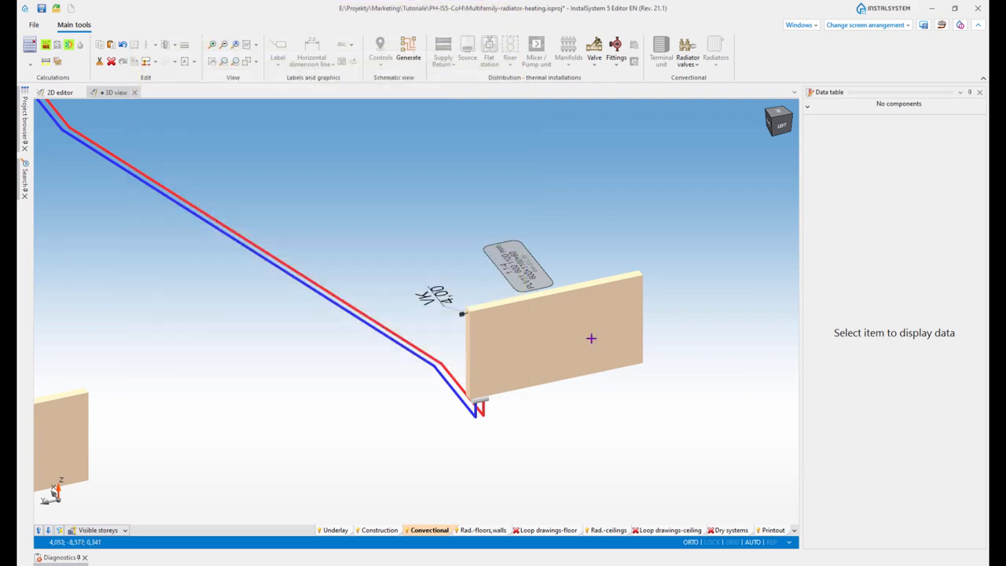
pyautogui.scroll(-6, 677, 363)
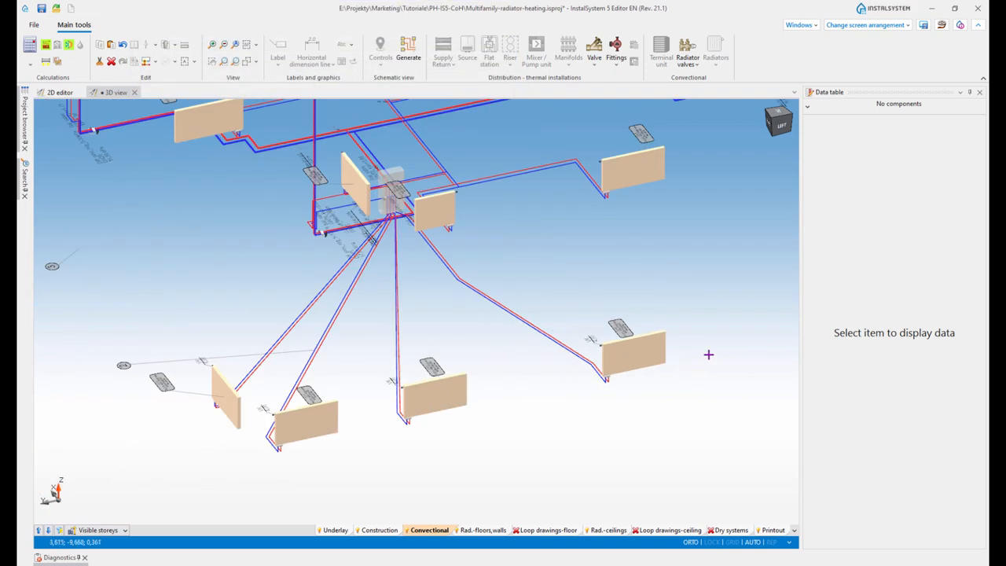
pyautogui.keyDown('shift'); pyautogui.moveTo(708, 355); pyautogui.dragTo(683, 363, button='middle'); pyautogui.keyUp('shift')
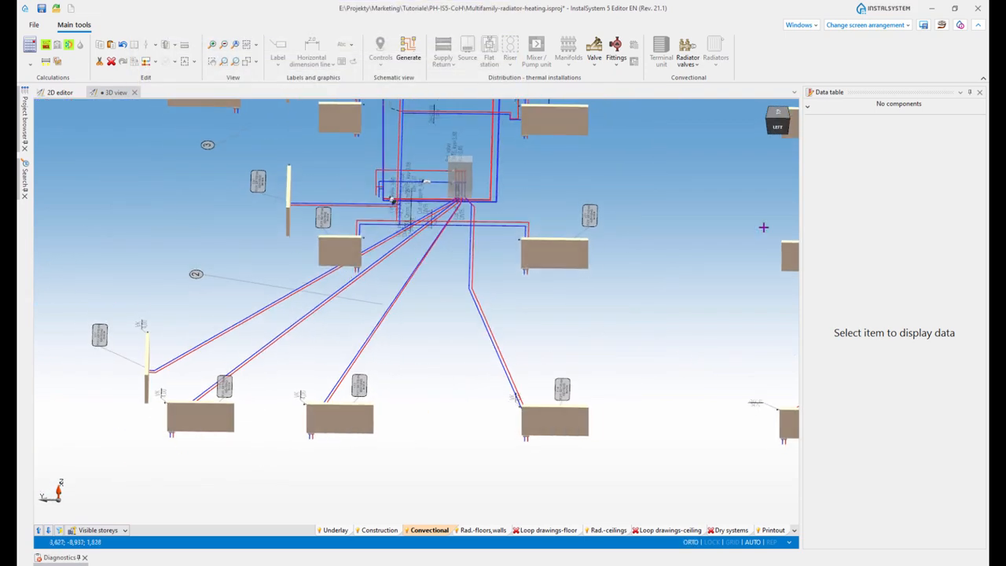
# Return to the general data arrangement and show the thermal systems' Sources settings with the default supply temperature and radiator temperature difference.
pyautogui.click(874, 26)
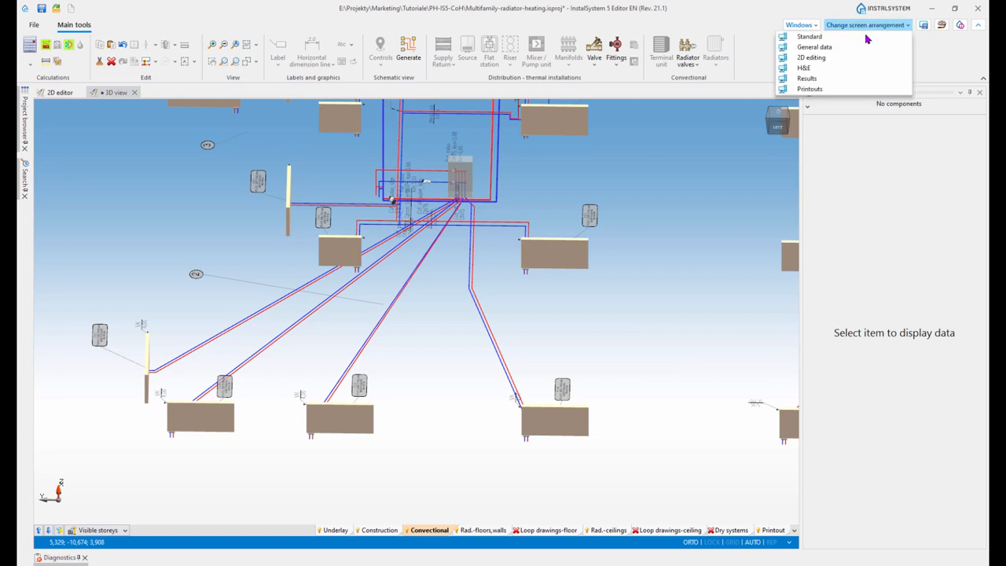
pyautogui.click(815, 47)
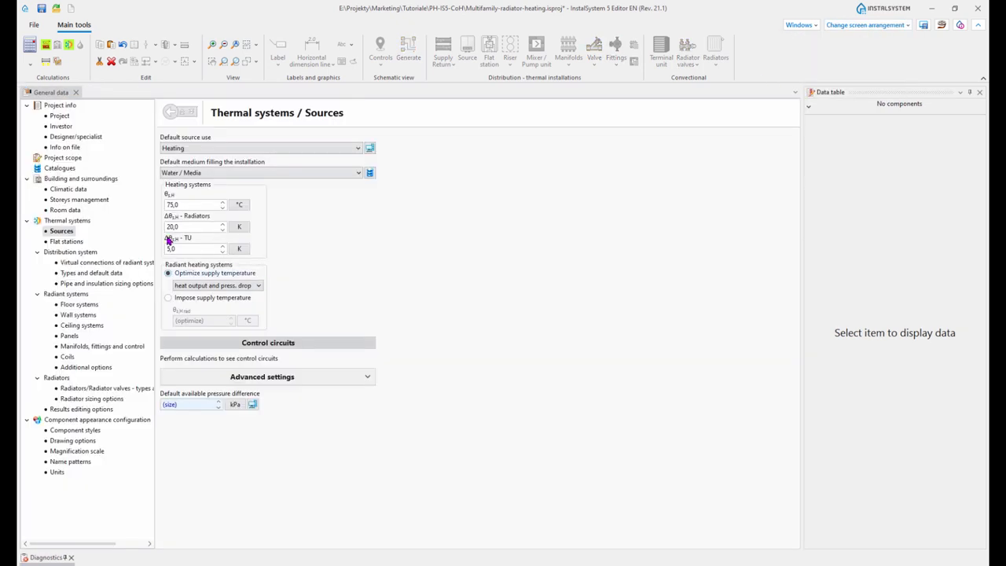
pyautogui.click(62, 231)
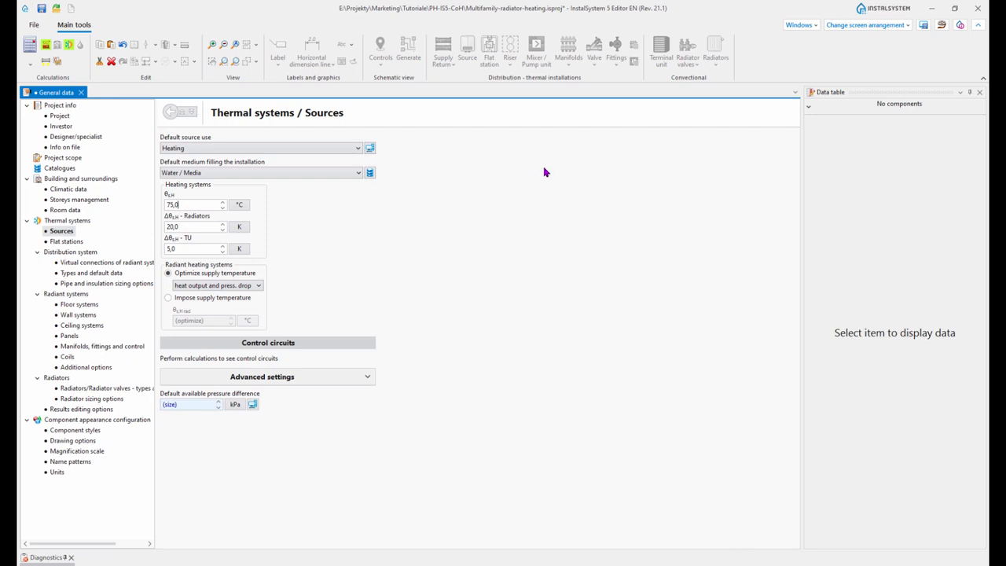
# Show the Radiator sizing options in the general data, including Adjust flow rates, and return to the 2nd floor drawing arrangement.
pyautogui.click(858, 27)
pyautogui.click(594, 276)
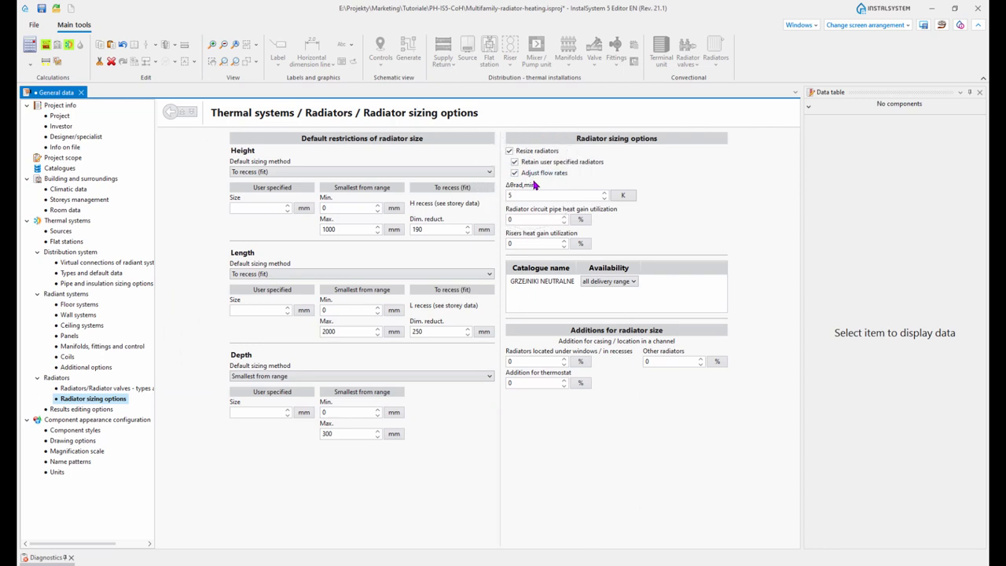
pyautogui.click(879, 25)
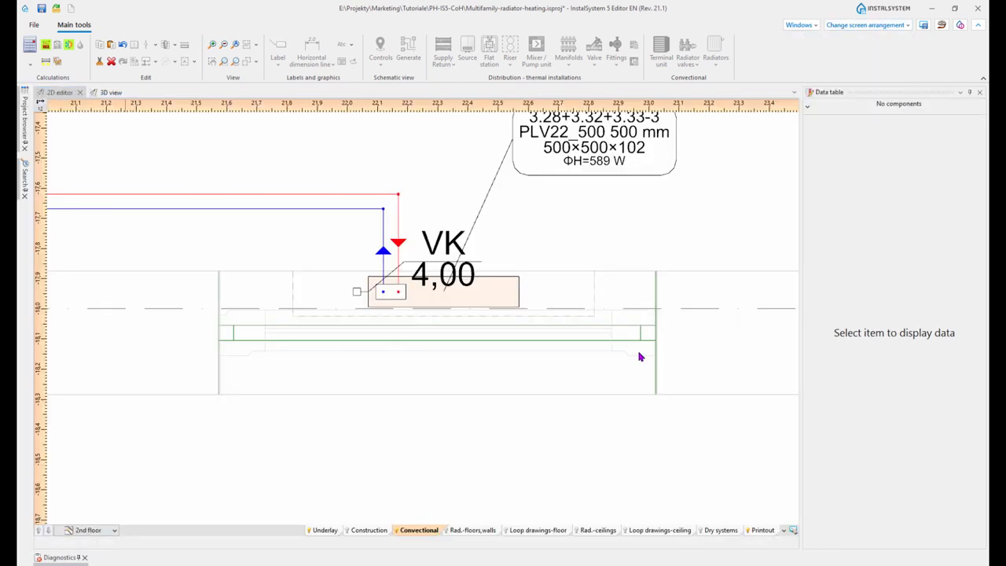
# Examine the 500 mm panel radiator on the 2nd floor plan, its supply and return connections and its position within the window recess.
pyautogui.scroll(4, 405, 326)
pyautogui.moveTo(462, 310); pyautogui.dragTo(402, 367, button='middle')
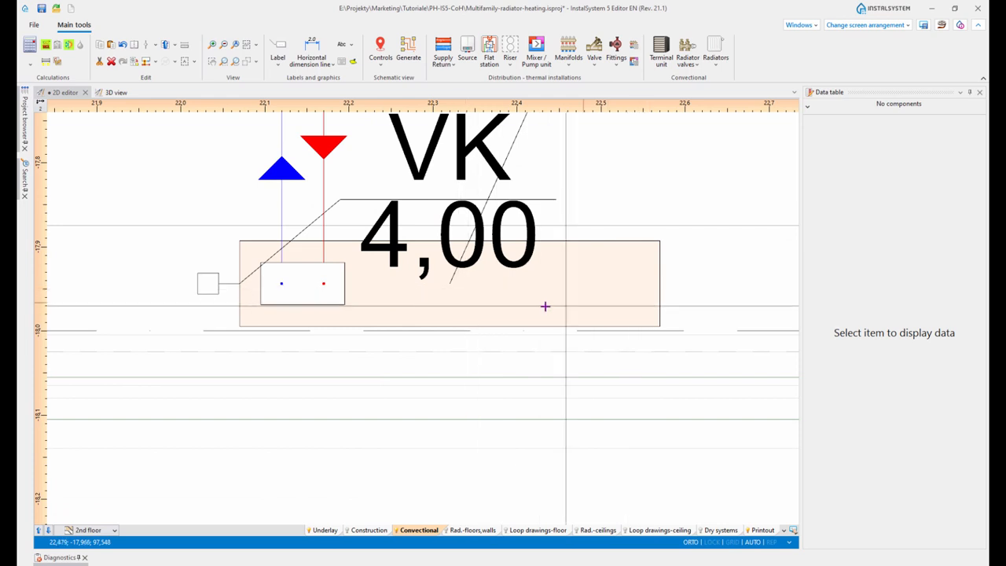
pyautogui.scroll(-1, 505, 293)
pyautogui.scroll(-1, 505, 293)
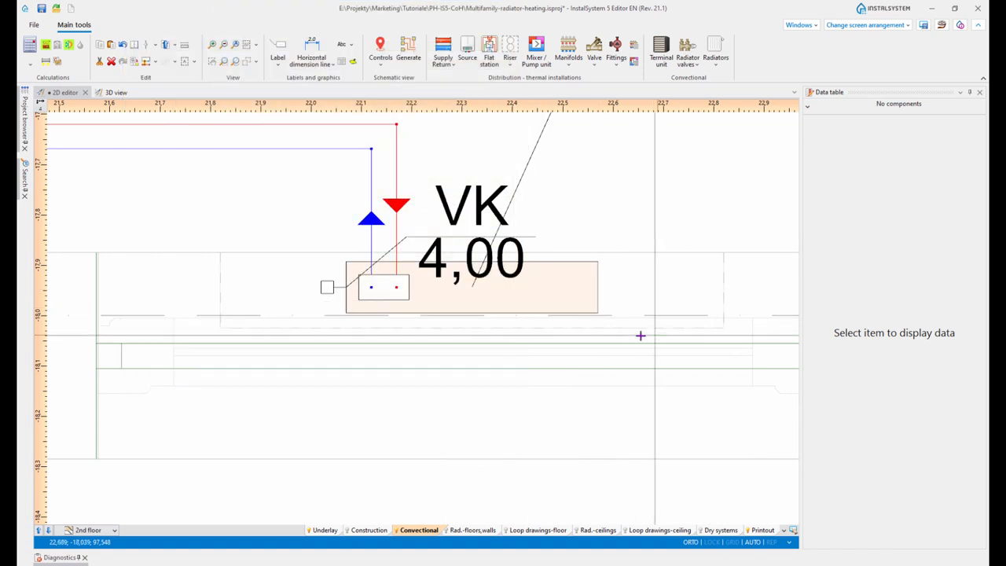
pyautogui.moveTo(680, 345); pyautogui.dragTo(649, 352, button='middle')
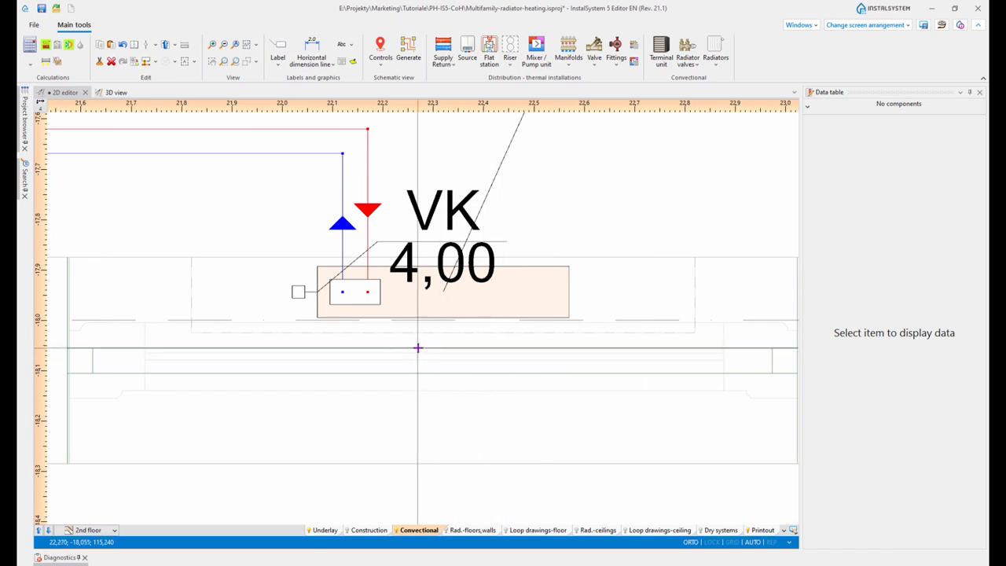
pyautogui.moveTo(463, 349); pyautogui.dragTo(434, 357, button='middle')
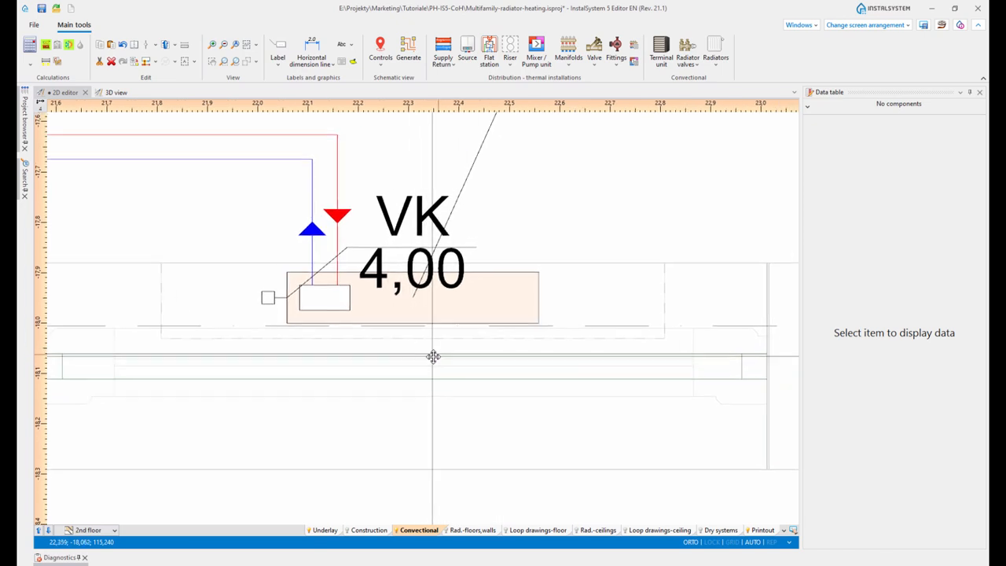
pyautogui.scroll(3, 434, 357)
pyautogui.scroll(-1, 424, 338)
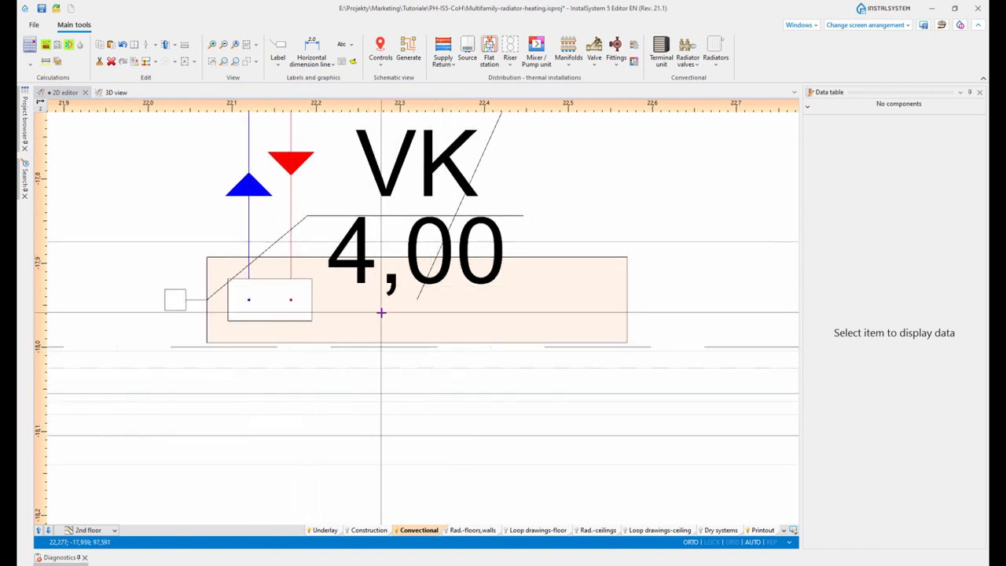
pyautogui.moveTo(467, 402); pyautogui.dragTo(472, 404, button='middle')
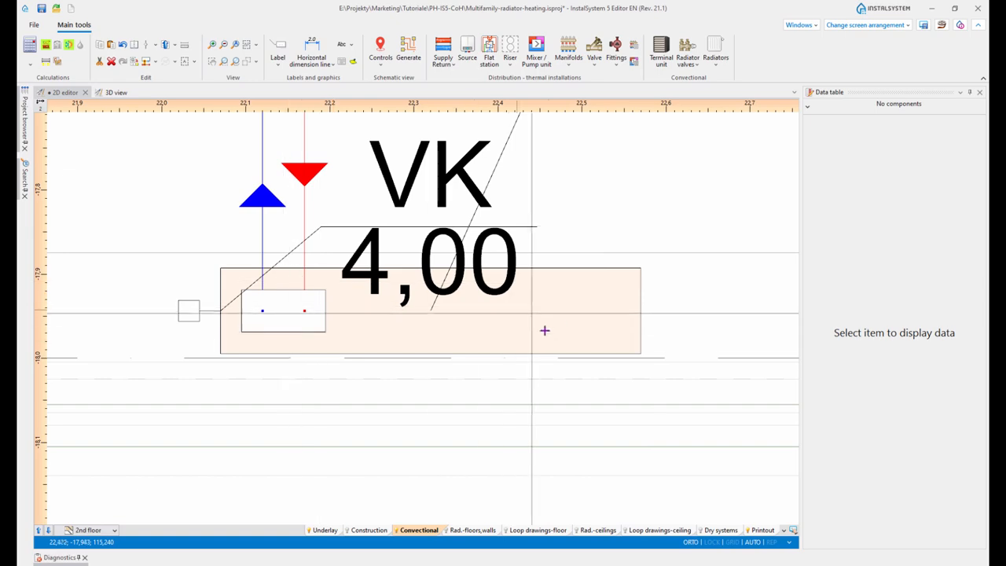
pyautogui.scroll(-5, 660, 361)
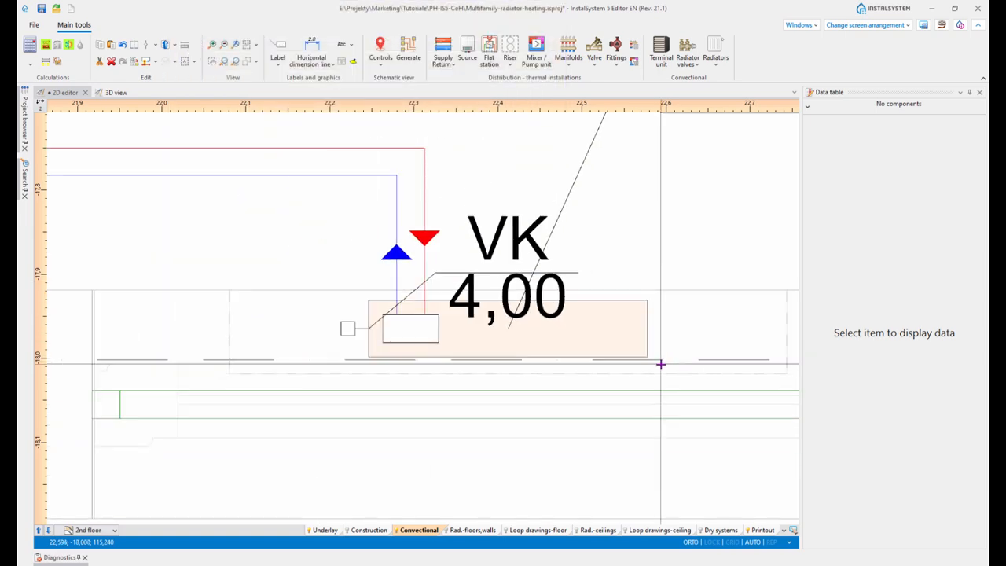
pyautogui.moveTo(688, 362); pyautogui.dragTo(556, 360, button='middle')
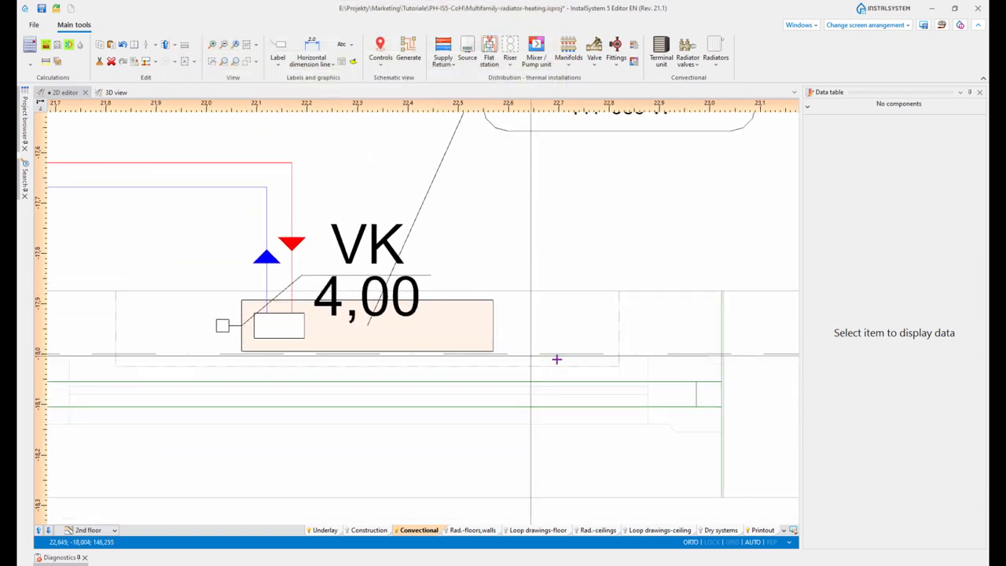
pyautogui.scroll(-4, 566, 349)
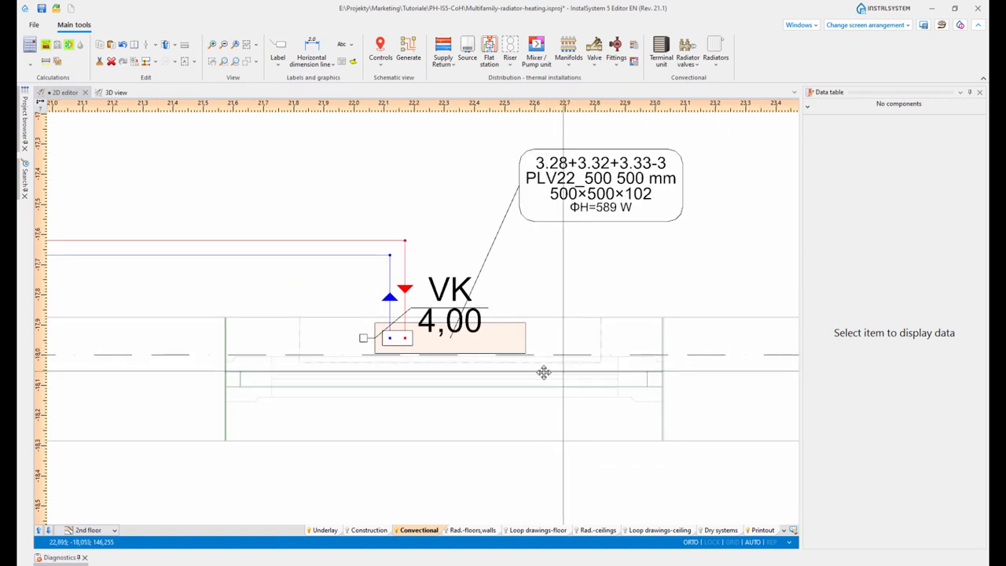
pyautogui.moveTo(543, 370); pyautogui.dragTo(527, 366, button='middle')
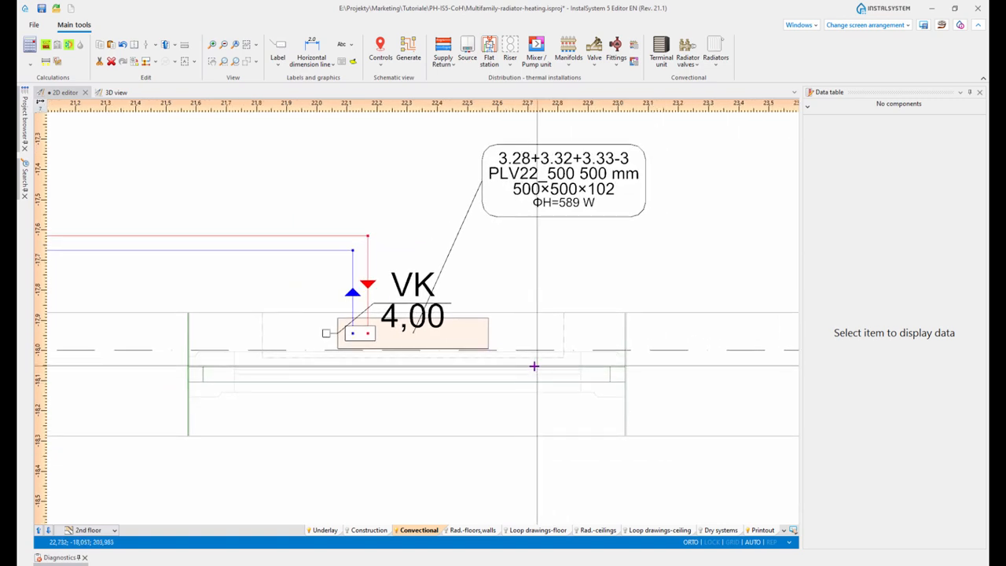
pyautogui.scroll(2, 507, 339)
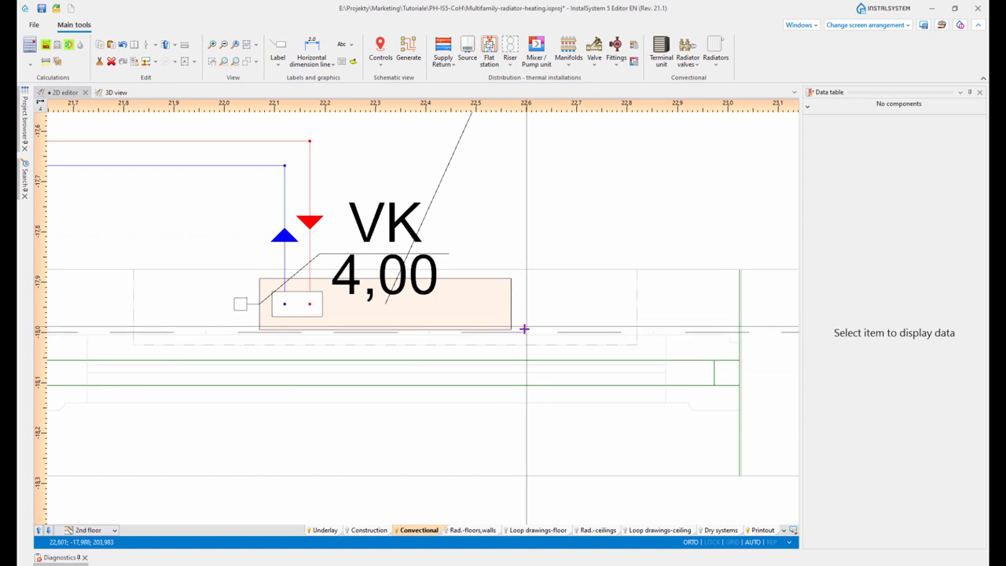
# Select the 500 mm radiator, check its supply temperature and temperature drop data, and compare it with the neighbouring radiator on the plan.
pyautogui.click(487, 317)
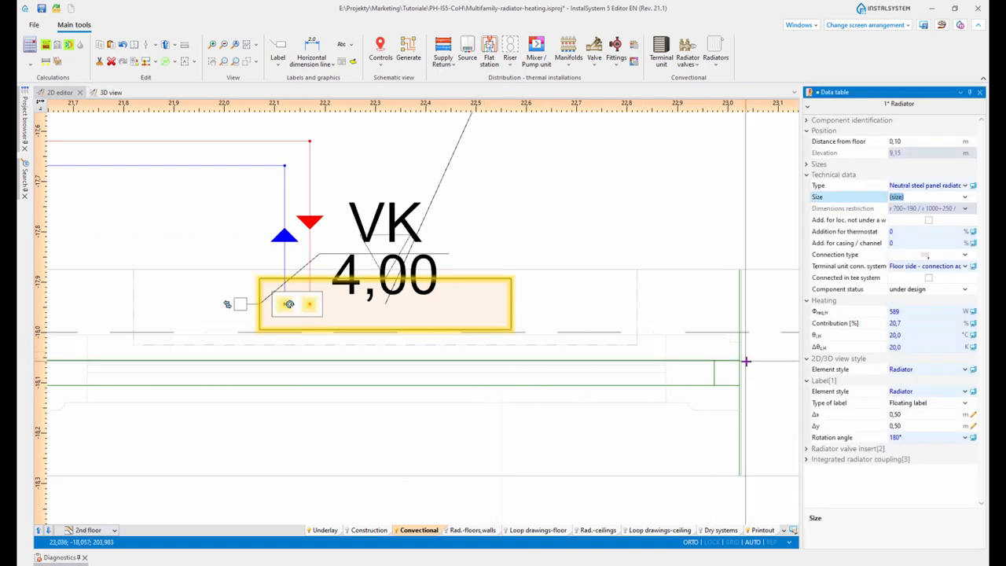
pyautogui.click(909, 337)
pyautogui.click(909, 346)
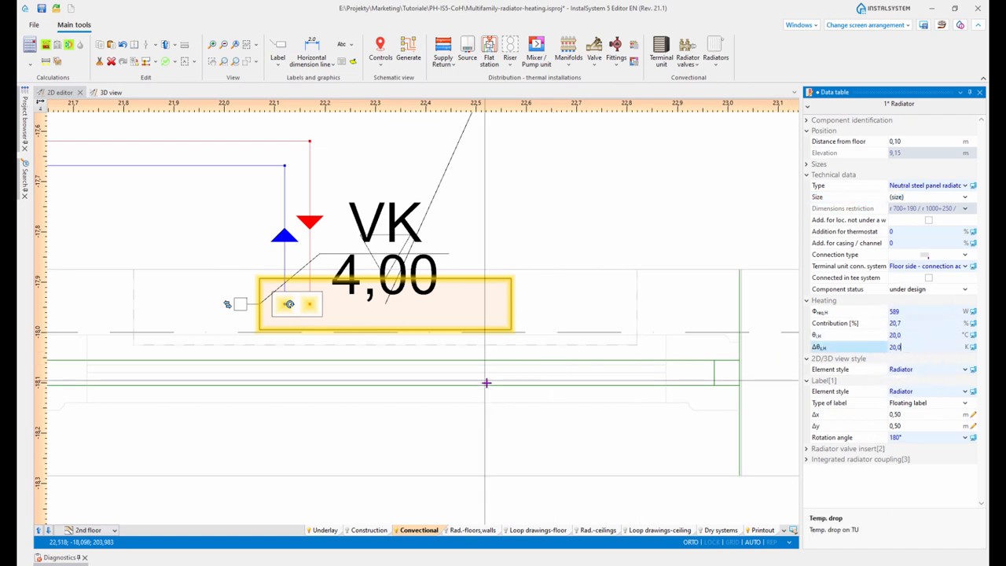
pyautogui.scroll(-2, 495, 393)
pyautogui.moveTo(497, 396); pyautogui.dragTo(505, 390, button='middle')
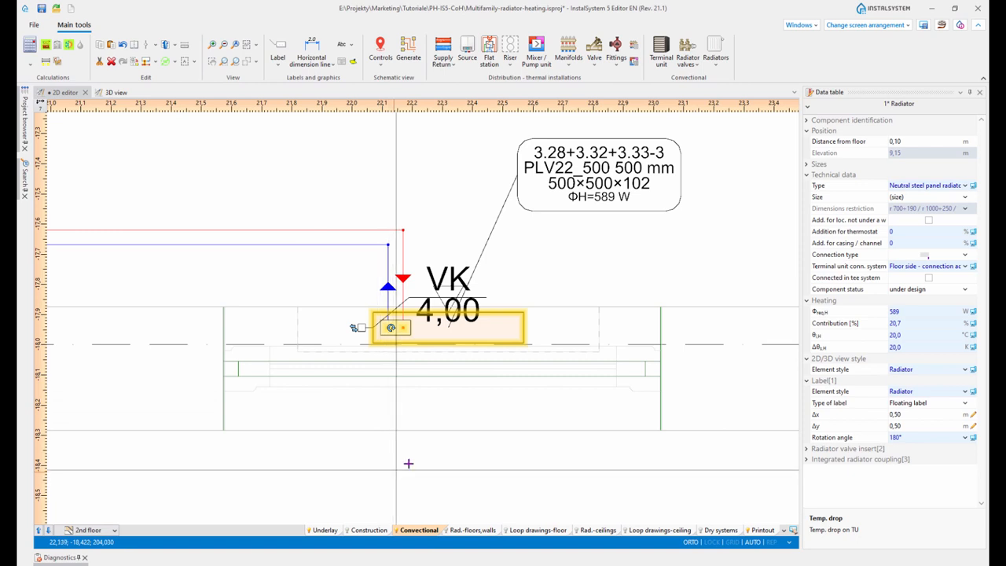
pyautogui.scroll(-2, 449, 442)
pyautogui.scroll(-4, 467, 448)
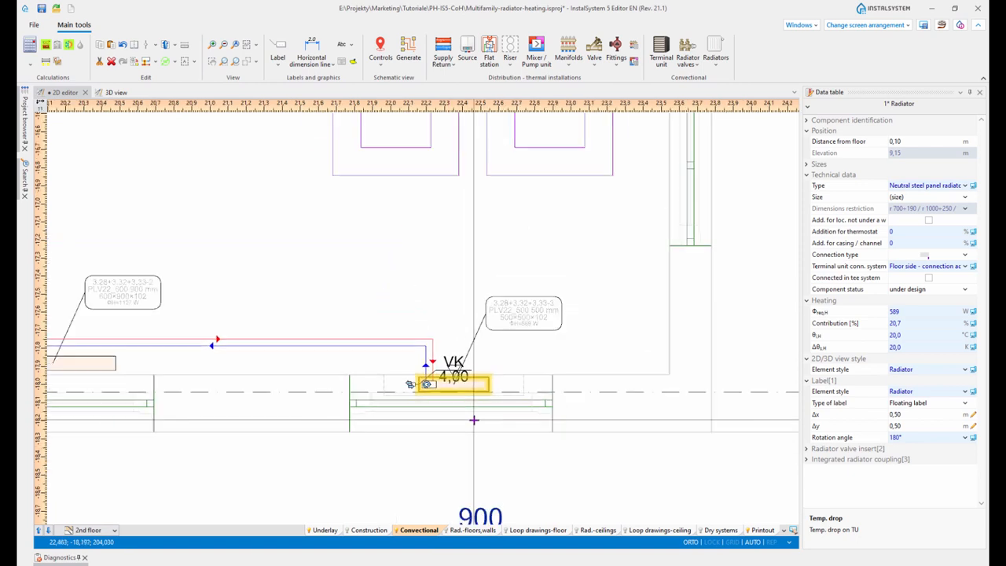
pyautogui.moveTo(509, 299); pyautogui.dragTo(449, 333, button='middle')
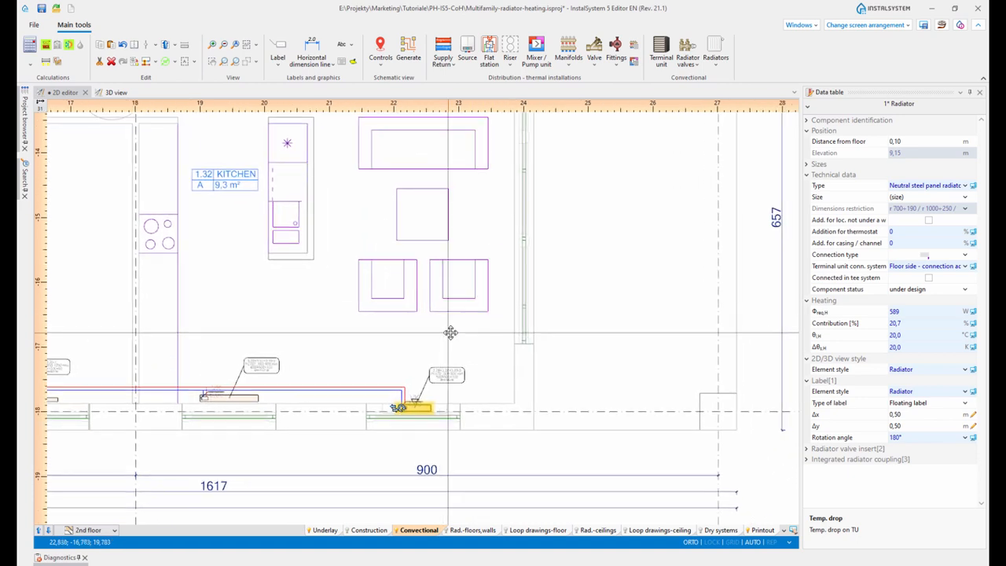
pyautogui.scroll(2, 404, 433)
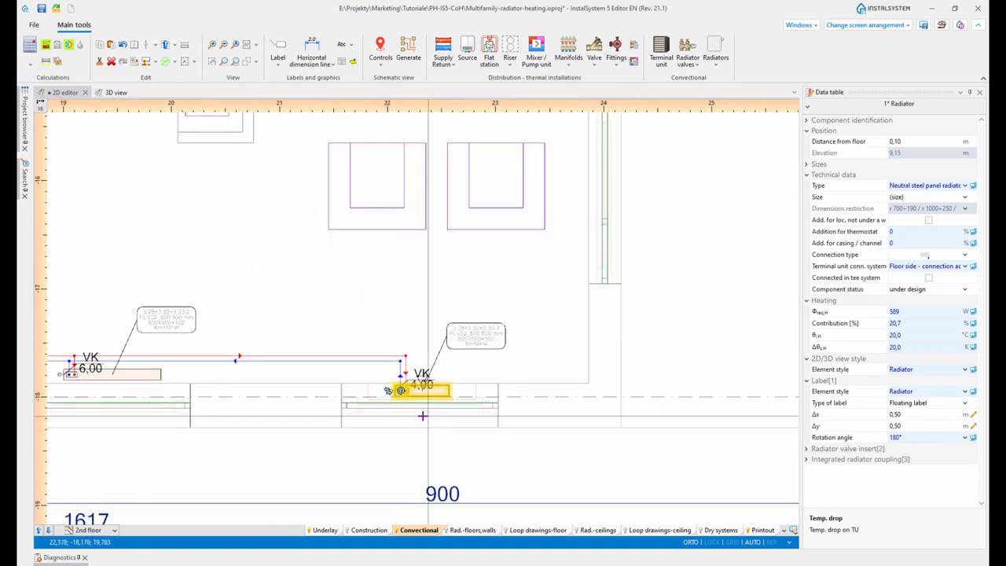
pyautogui.moveTo(399, 410); pyautogui.dragTo(471, 406, button='middle')
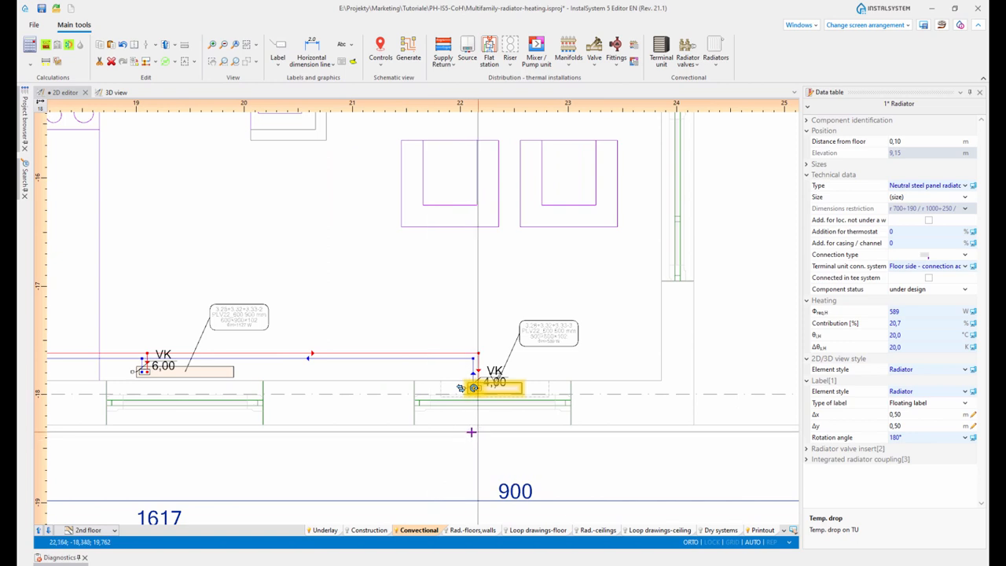
# Switch to the Multifamily-radiator-heating_STARTING_POINT project and view the exterior of the building model in 3D.
pyautogui.click(859, 25)
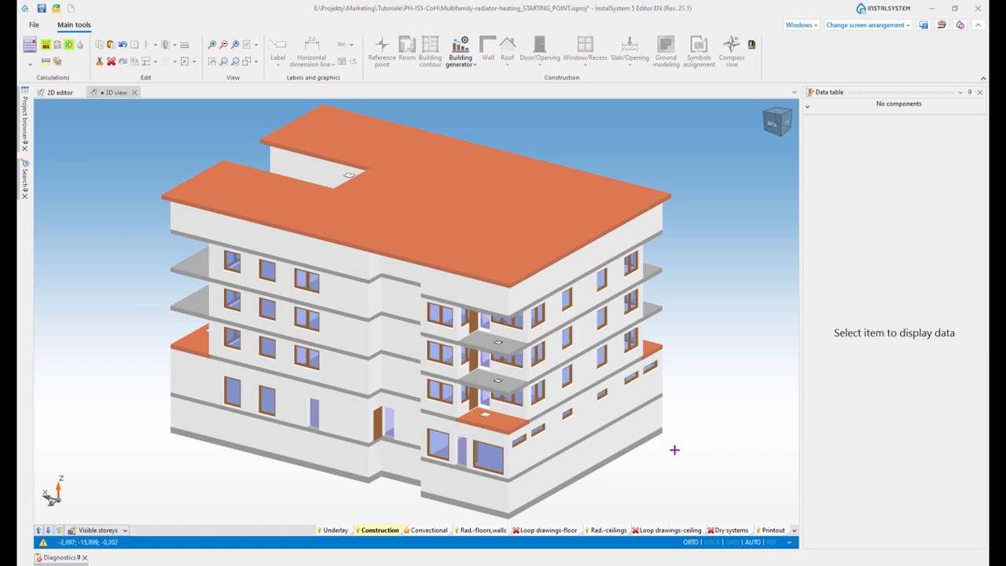
pyautogui.scroll(-3, 681, 445)
pyautogui.moveTo(681, 445); pyautogui.dragTo(641, 447, button='middle')
pyautogui.scroll(3, 656, 463)
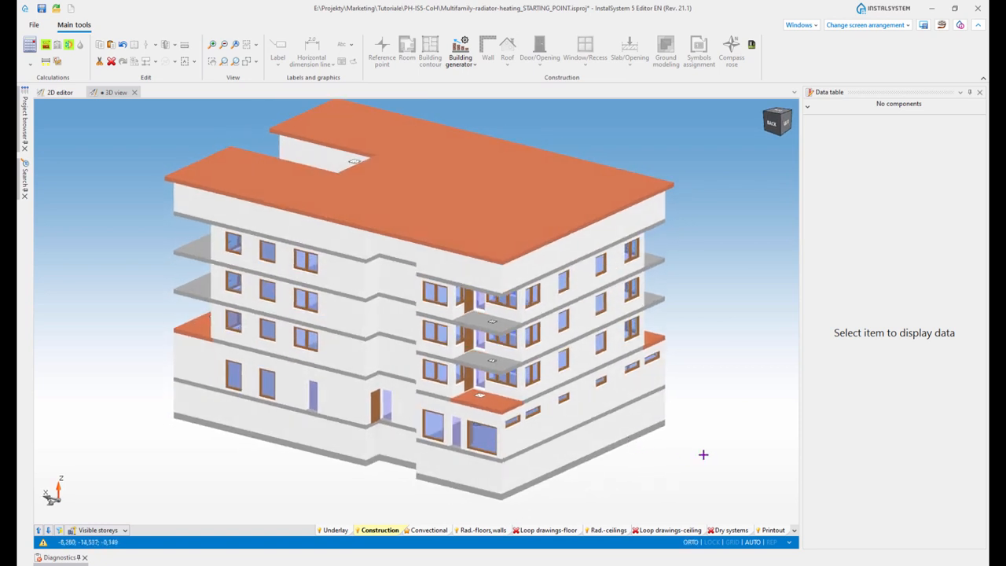
# Display the 1st floor plan in the 2D editor, check the list of storeys and inspect the apartment beside the terrace.
pyautogui.click(59, 93)
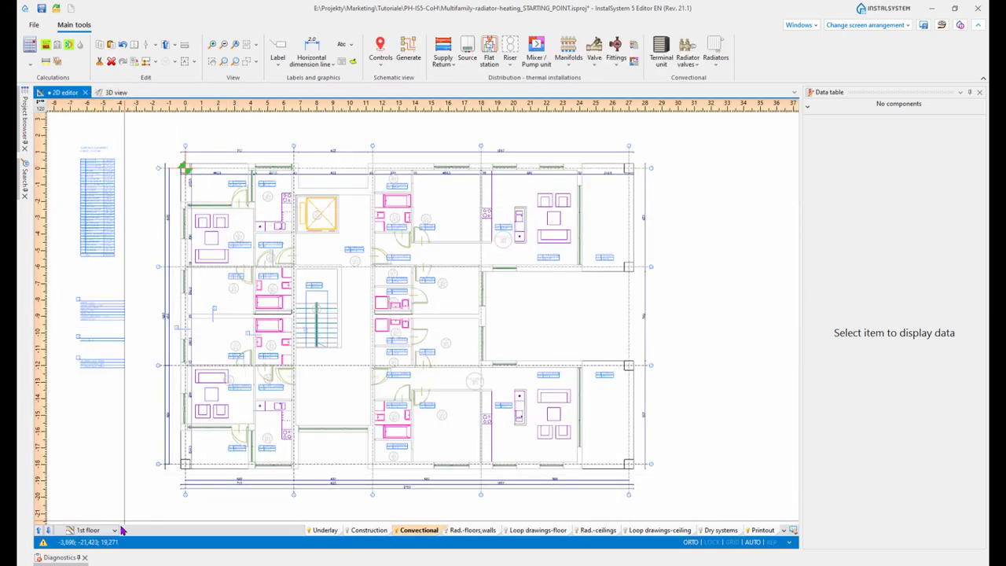
pyautogui.click(115, 531)
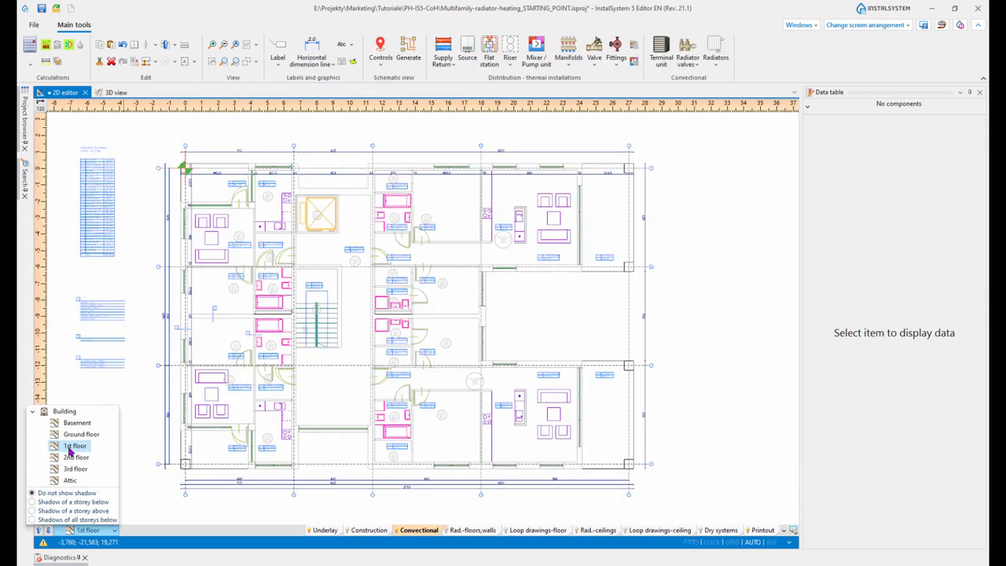
pyautogui.click(165, 397)
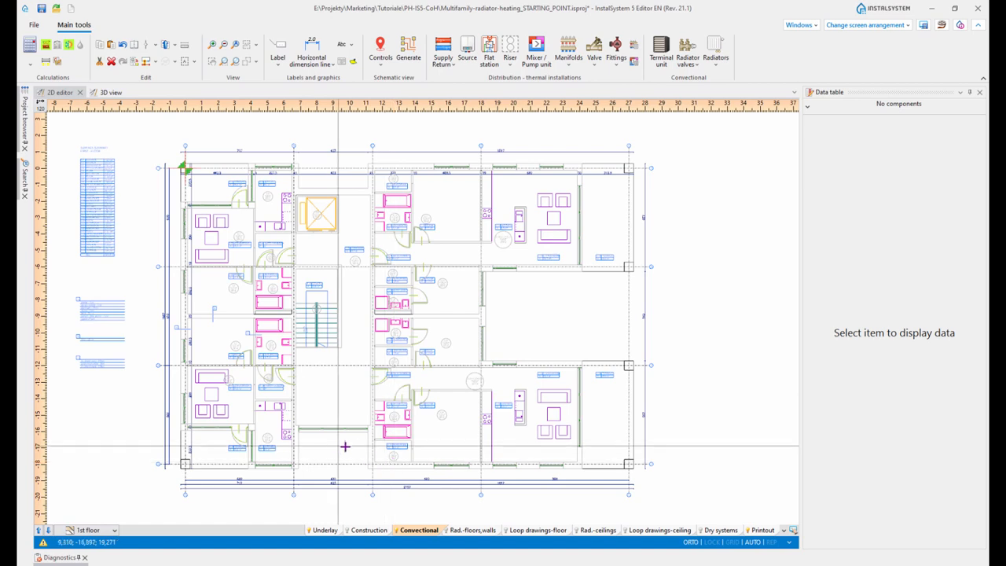
pyautogui.moveTo(341, 446); pyautogui.dragTo(366, 445, button='middle')
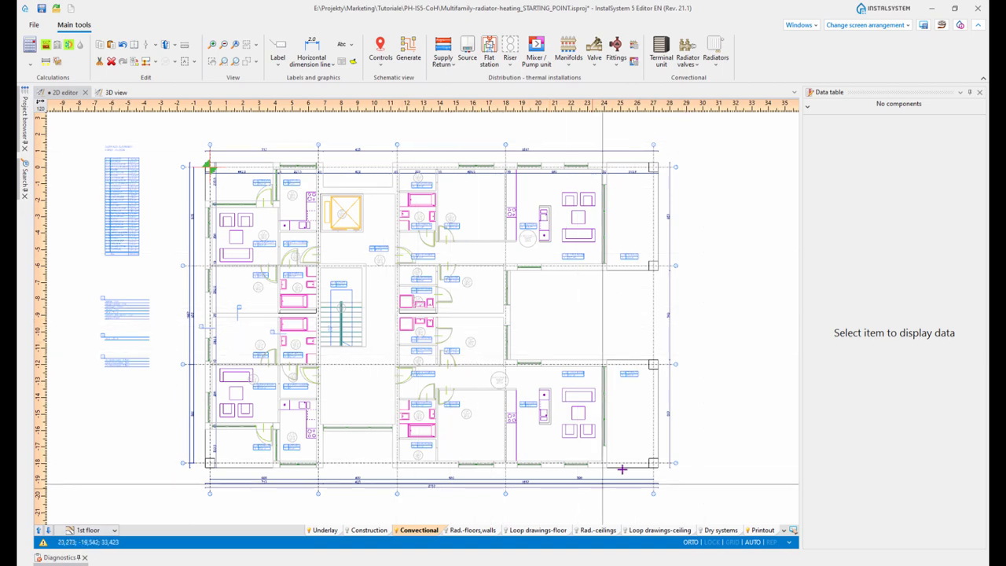
pyautogui.scroll(4, 308, 416)
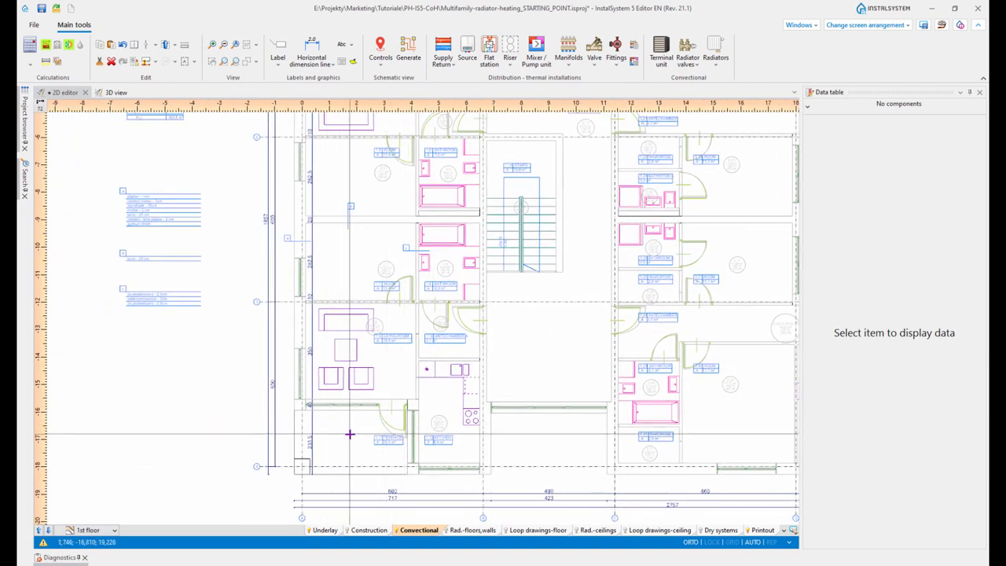
pyautogui.scroll(2, 346, 434)
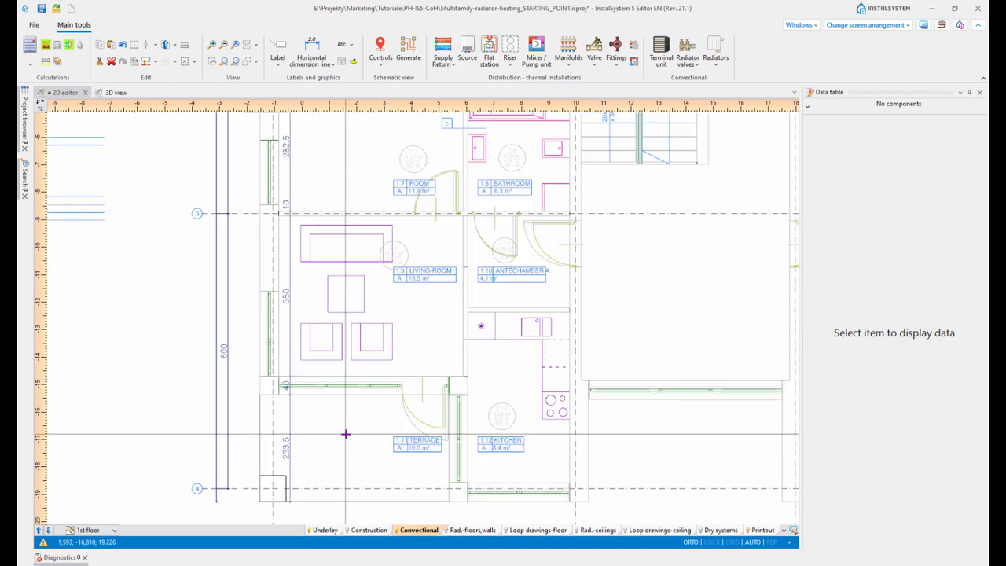
# Examine the 1st floor plan around the living room, kitchen, terrace, room 1.7 and bathroom of the apartment beside the stairwell.
pyautogui.scroll(2, 442, 411)
pyautogui.scroll(-2, 504, 442)
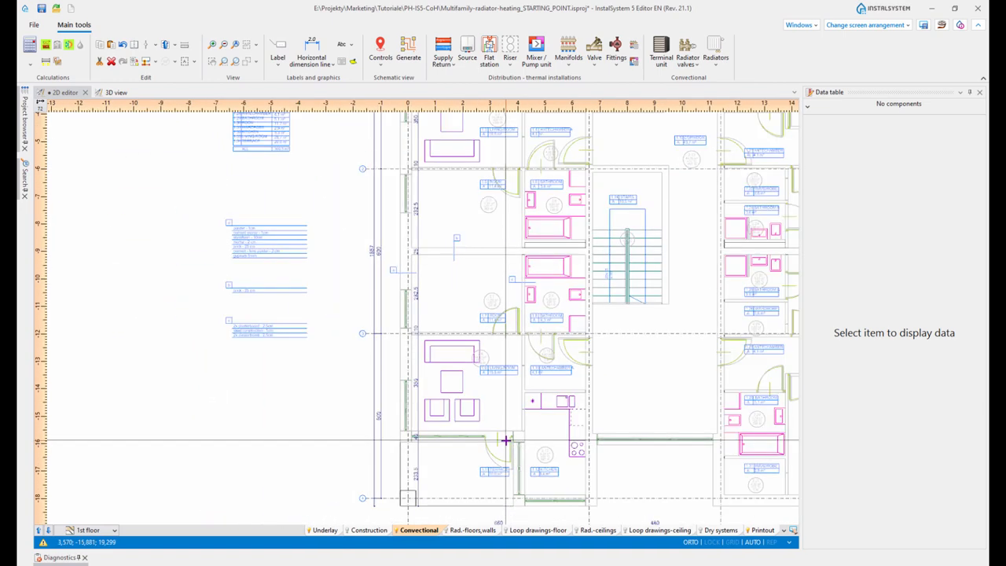
pyautogui.scroll(3, 579, 433)
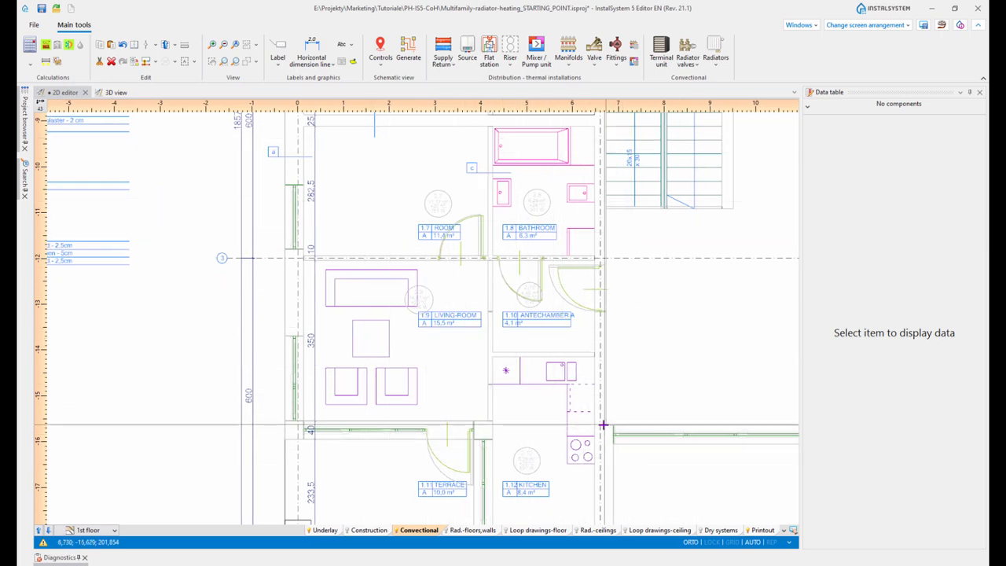
pyautogui.scroll(-3, 602, 426)
pyautogui.scroll(-1, 589, 440)
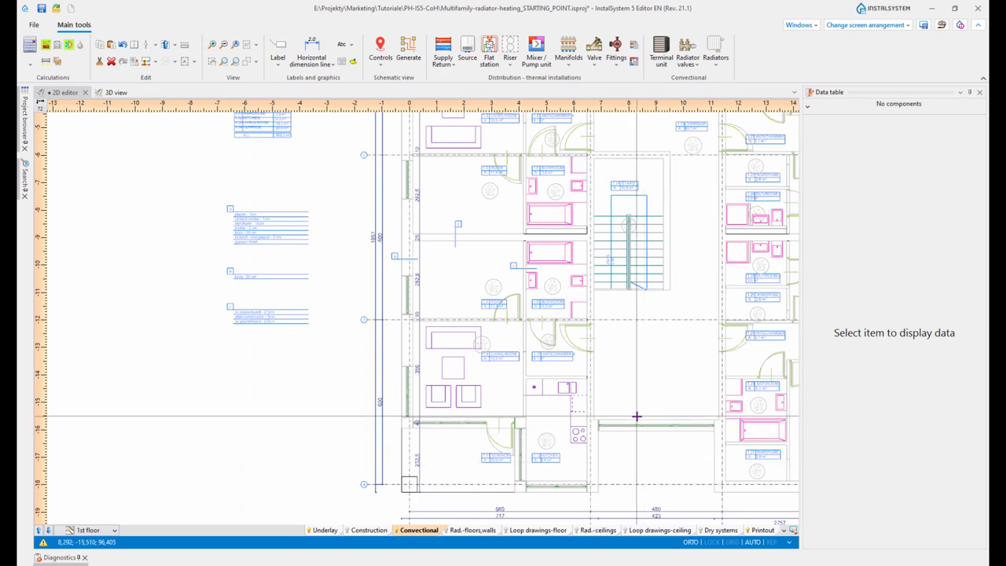
pyautogui.scroll(-3, 636, 413)
pyautogui.moveTo(508, 394); pyautogui.dragTo(499, 405, button='middle')
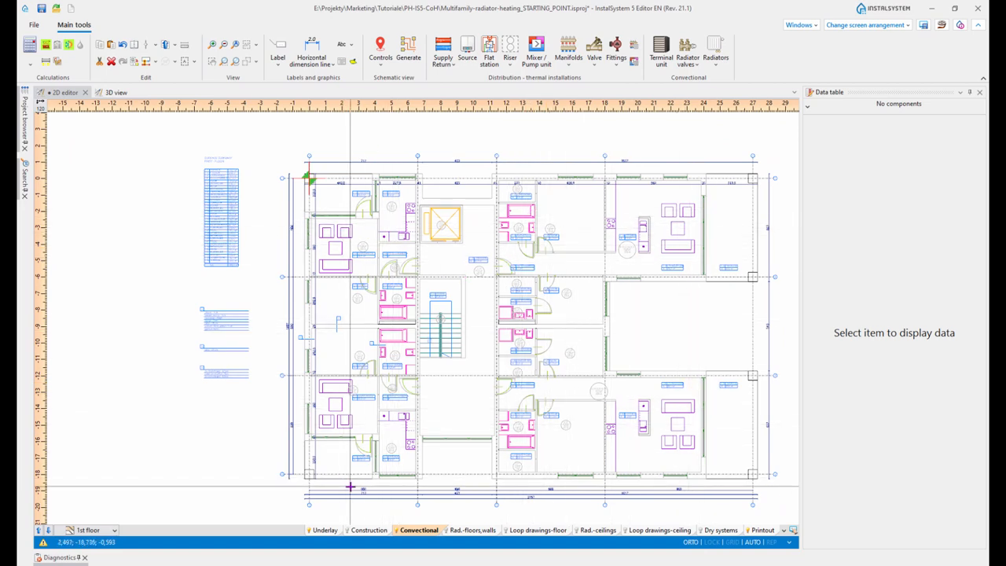
pyautogui.scroll(5, 378, 436)
pyautogui.moveTo(422, 378); pyautogui.dragTo(466, 378, button='middle')
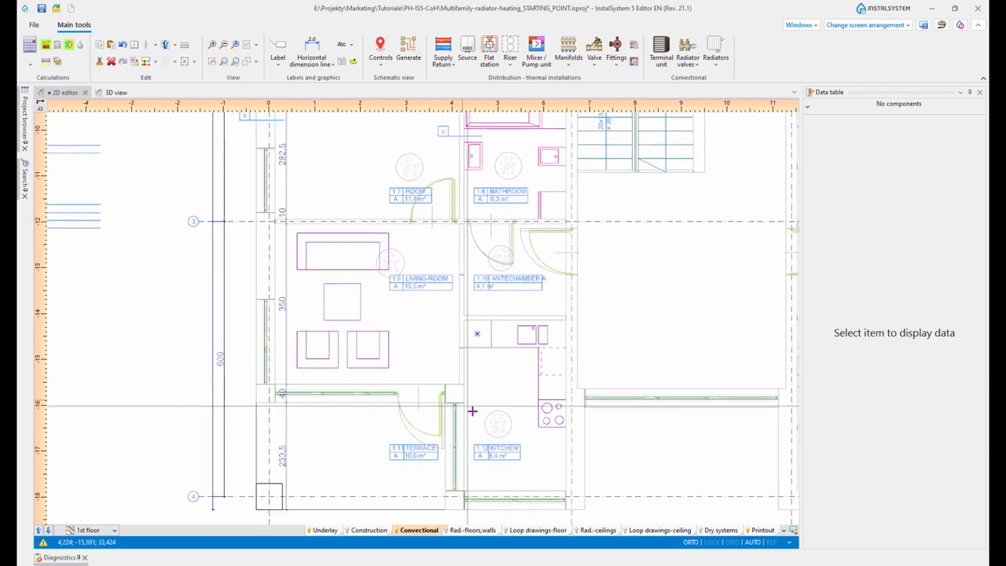
pyautogui.scroll(2, 471, 410)
pyautogui.moveTo(545, 417); pyautogui.dragTo(509, 396, button='middle')
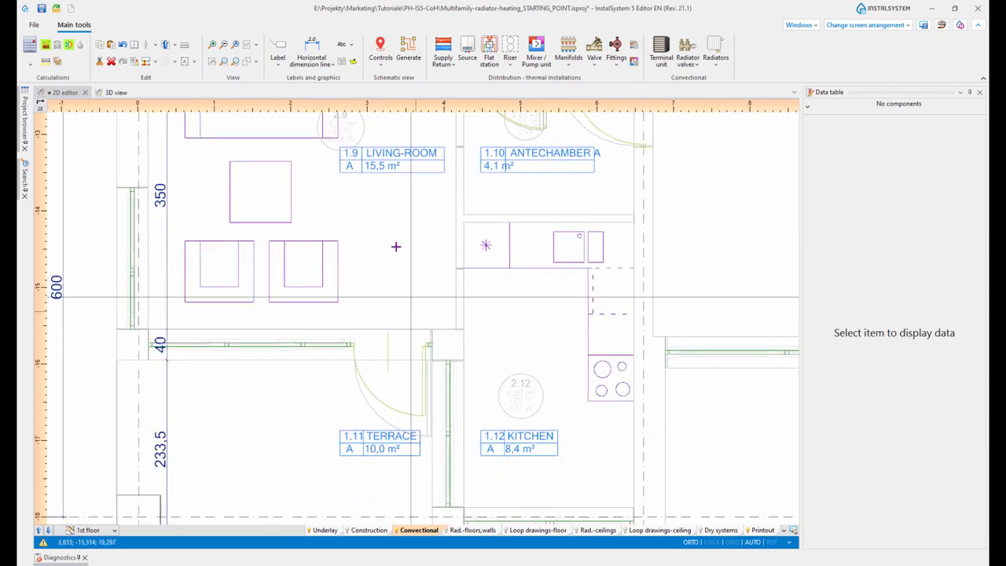
pyautogui.moveTo(395, 247); pyautogui.dragTo(482, 435, button='middle')
pyautogui.moveTo(507, 312); pyautogui.dragTo(470, 431, button='middle')
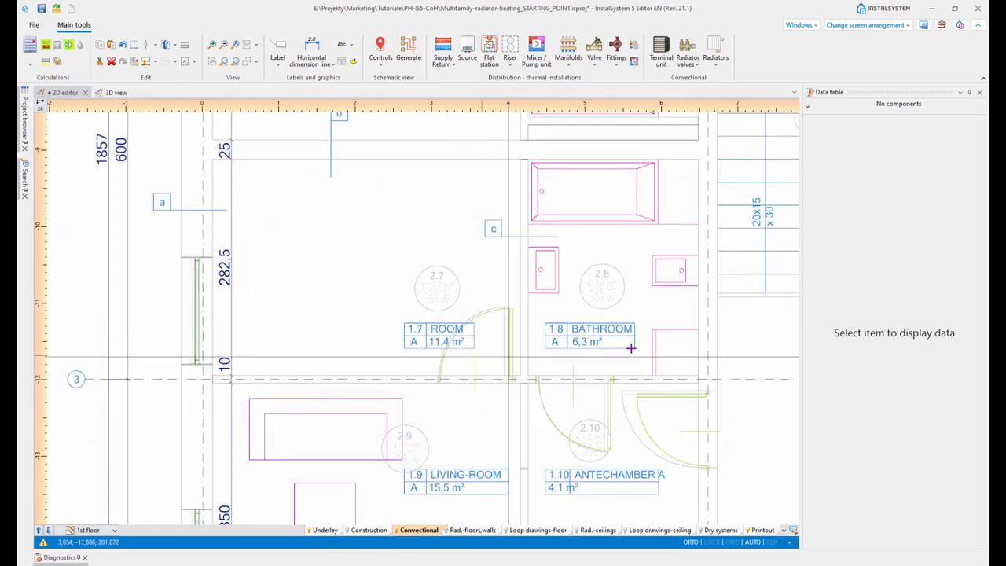
pyautogui.scroll(-5, 471, 354)
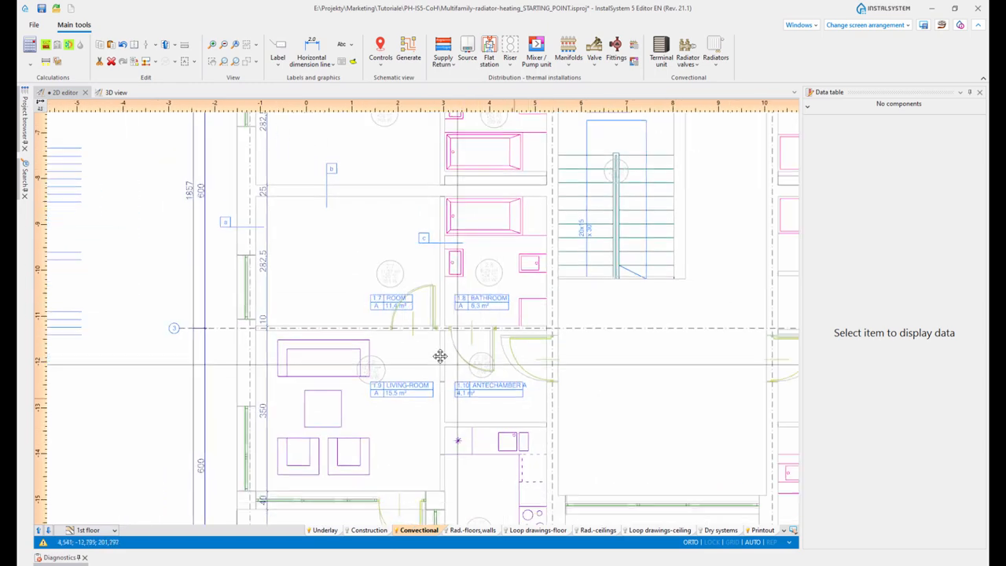
pyautogui.moveTo(522, 381); pyautogui.dragTo(486, 369, button='middle')
# Review the conventional heating layer's component types, including manifolds, valves, fittings, radiator valves and radiators.
pyautogui.click(419, 533)
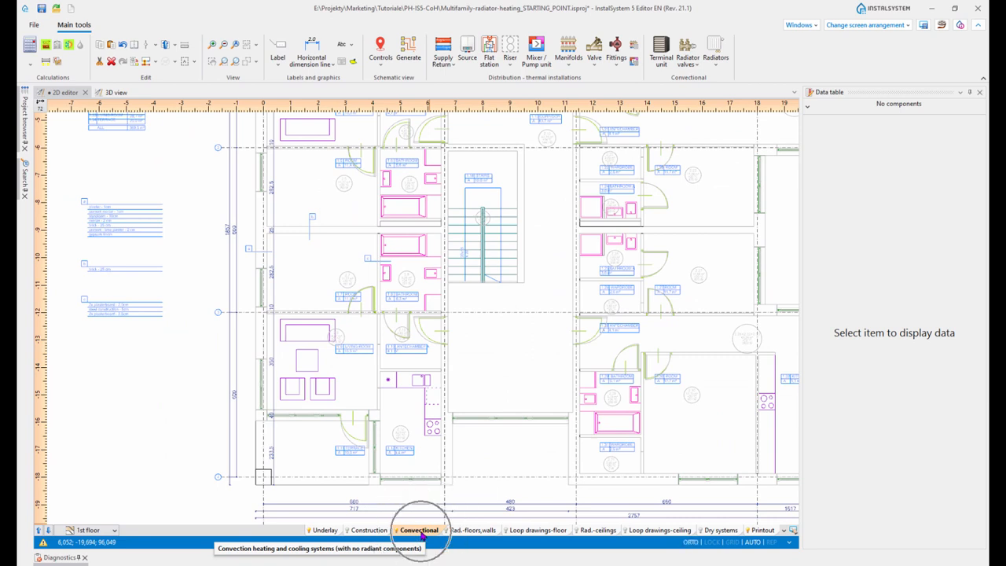
pyautogui.click(420, 532)
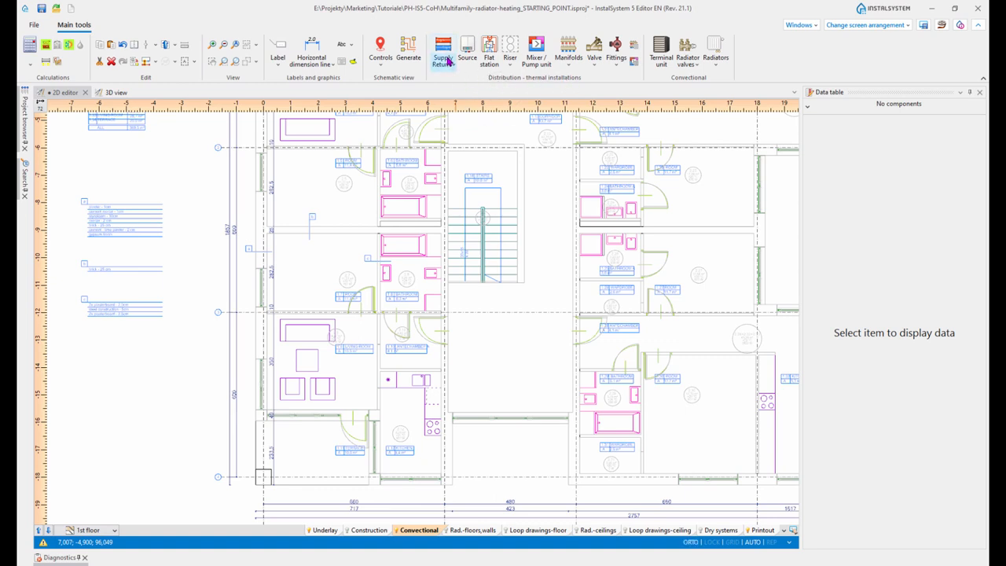
pyautogui.click(490, 63)
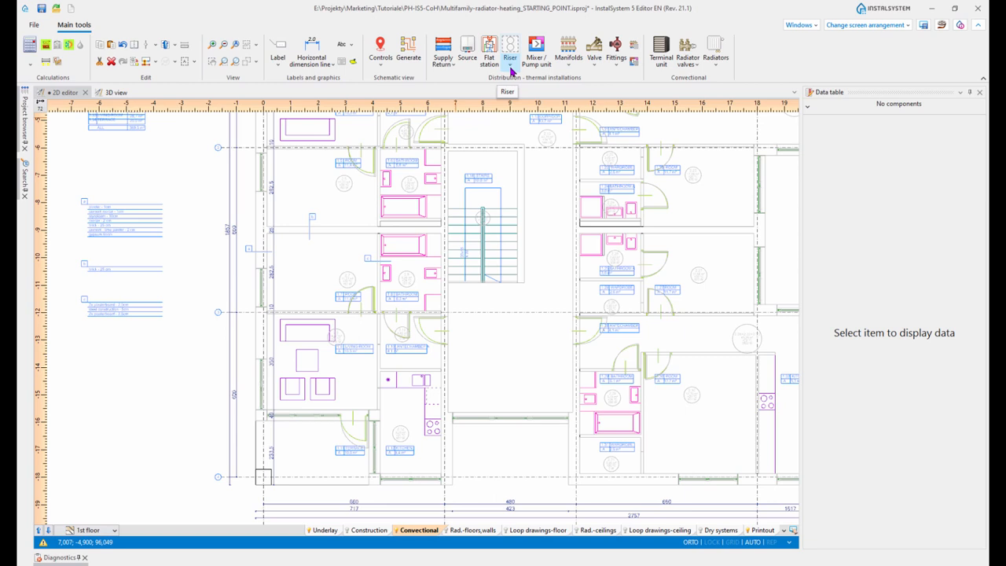
pyautogui.click(538, 56)
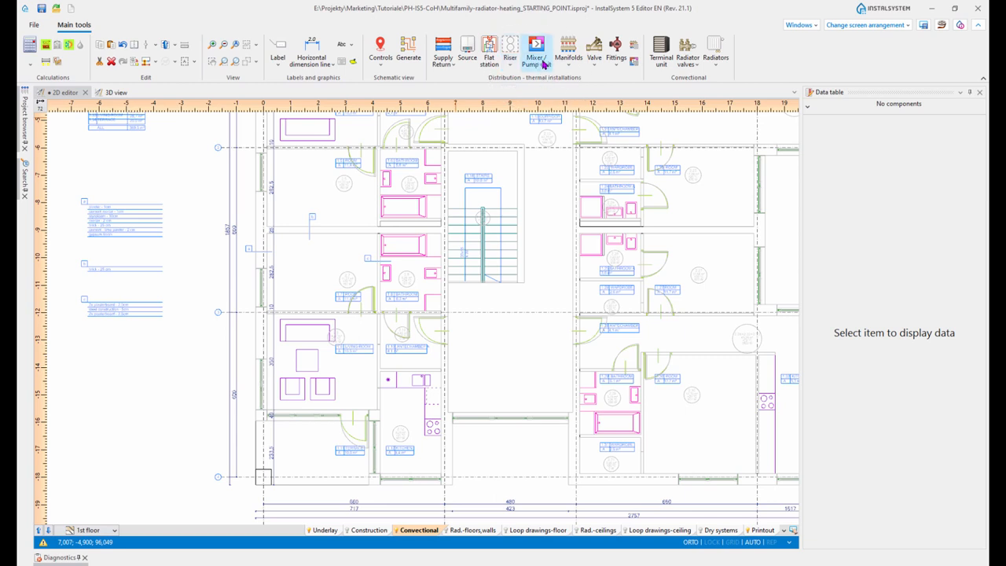
pyautogui.click(573, 68)
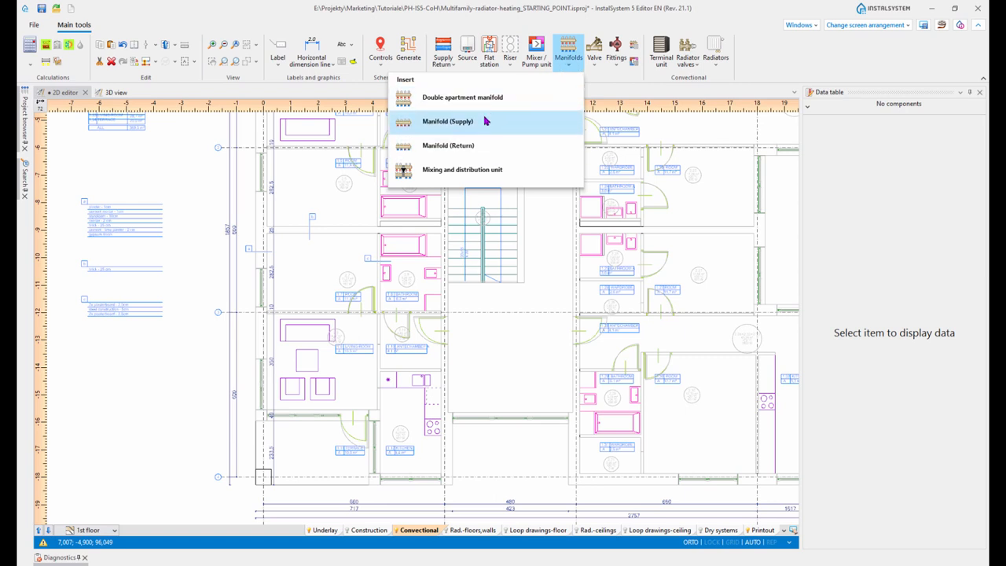
pyautogui.click(596, 71)
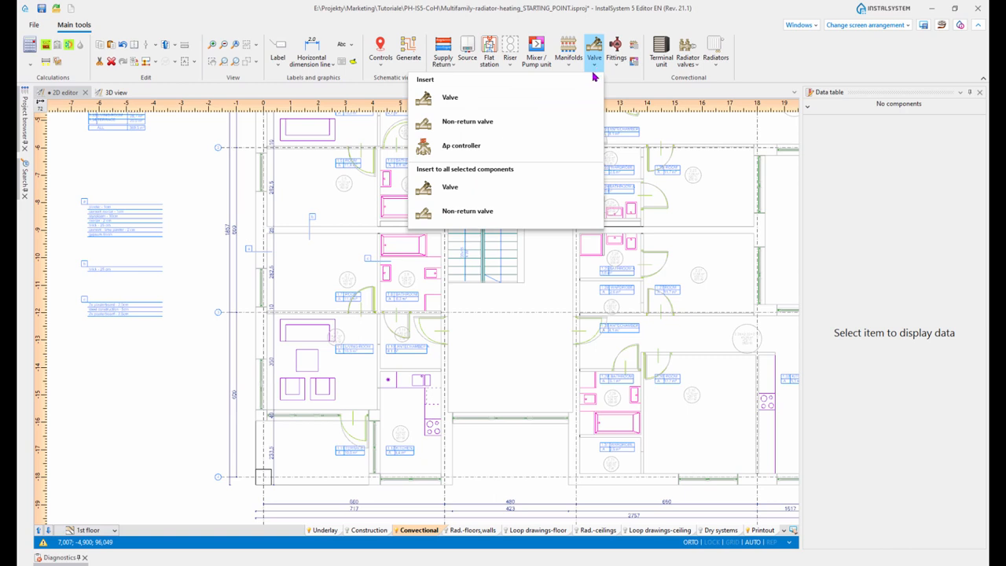
pyautogui.click(617, 69)
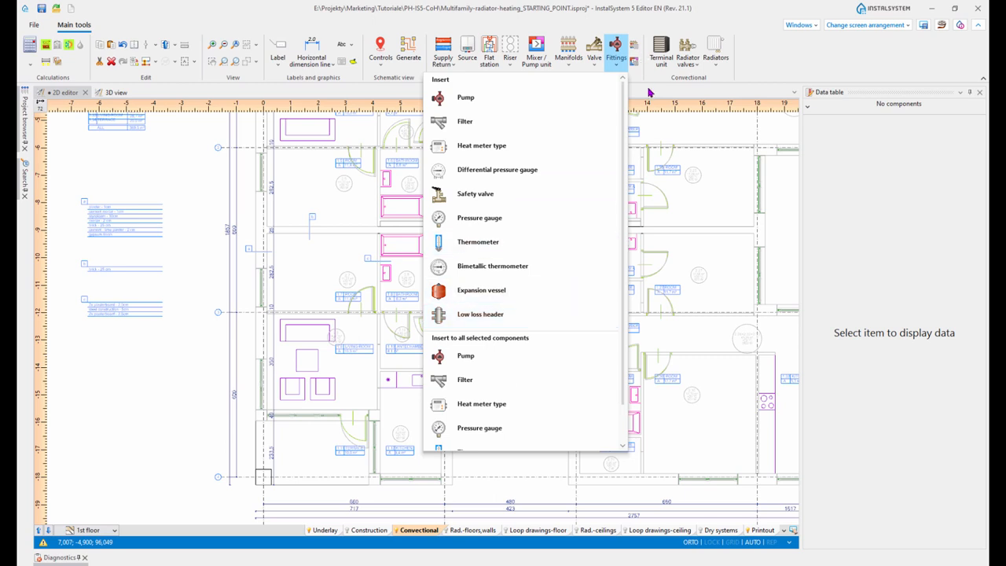
pyautogui.click(657, 82)
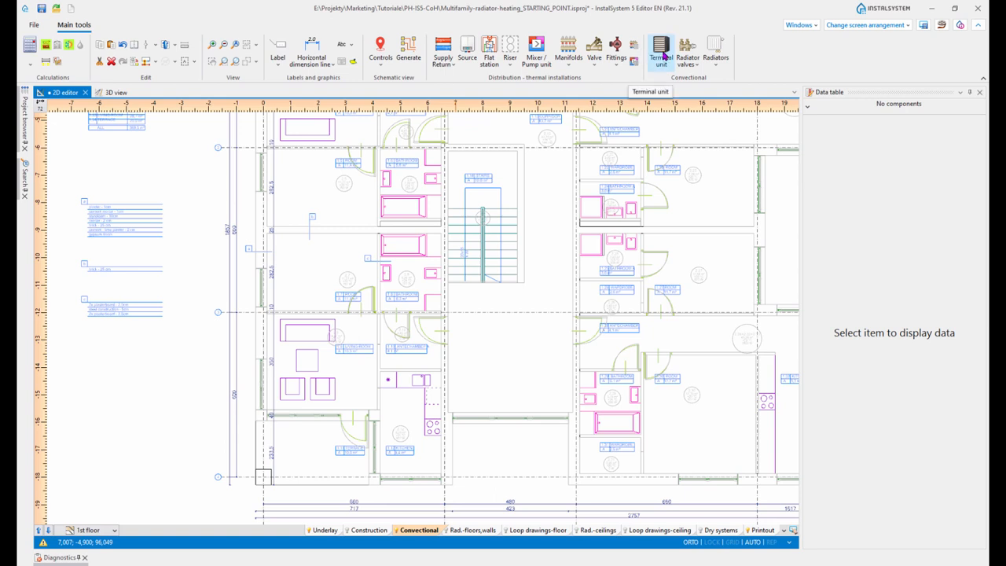
pyautogui.click(697, 69)
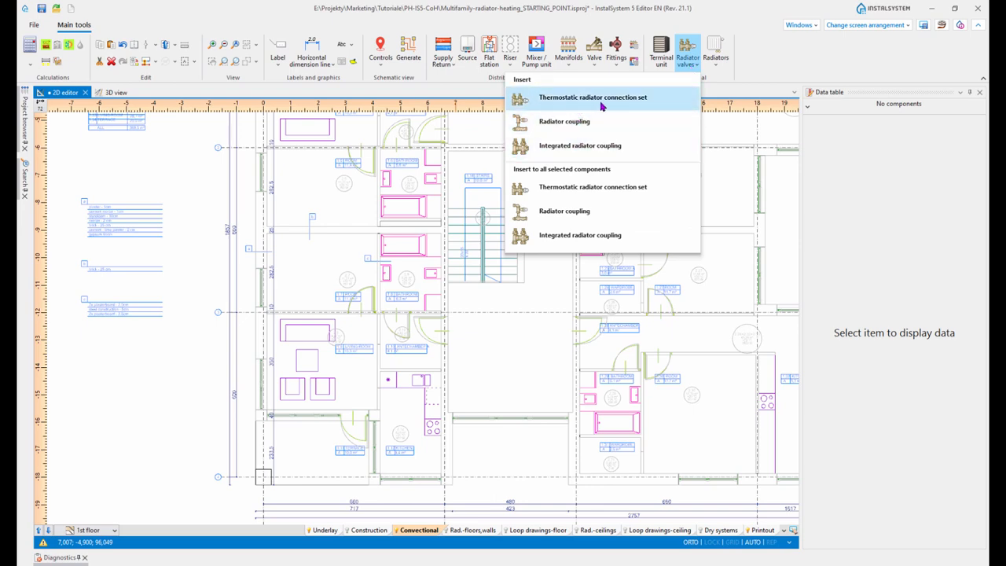
pyautogui.click(715, 69)
pyautogui.click(716, 70)
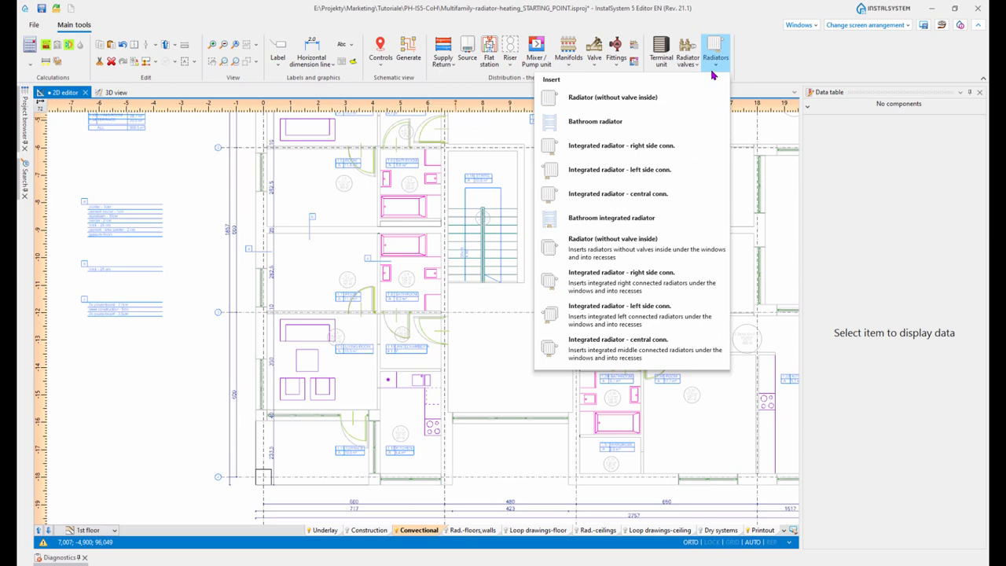
# Try automatic insertion of right-connected integrated radiators under the 1st floor windows and into recesses, and undo it.
pyautogui.scroll(-4, 676, 193)
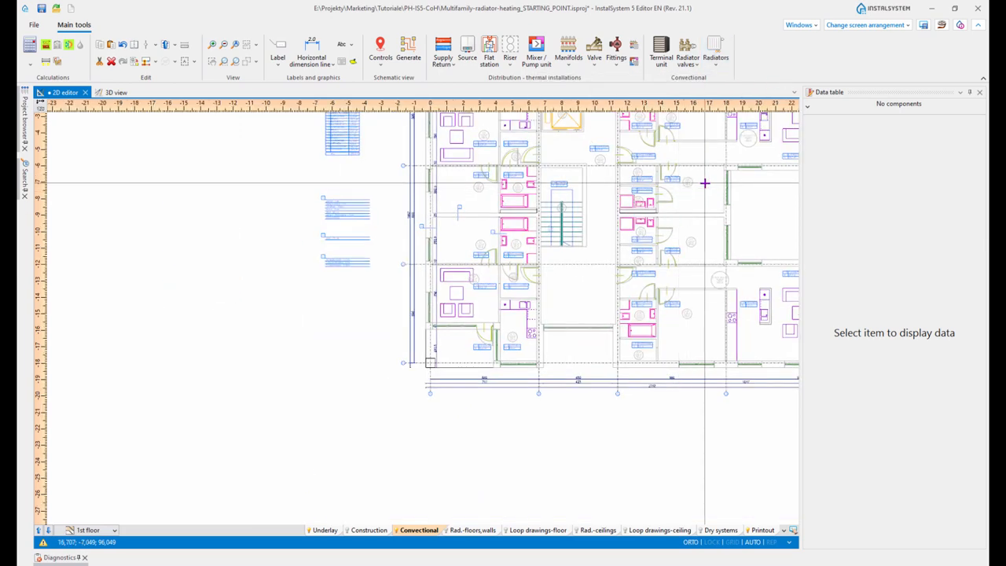
pyautogui.moveTo(559, 266); pyautogui.dragTo(510, 277, button='middle')
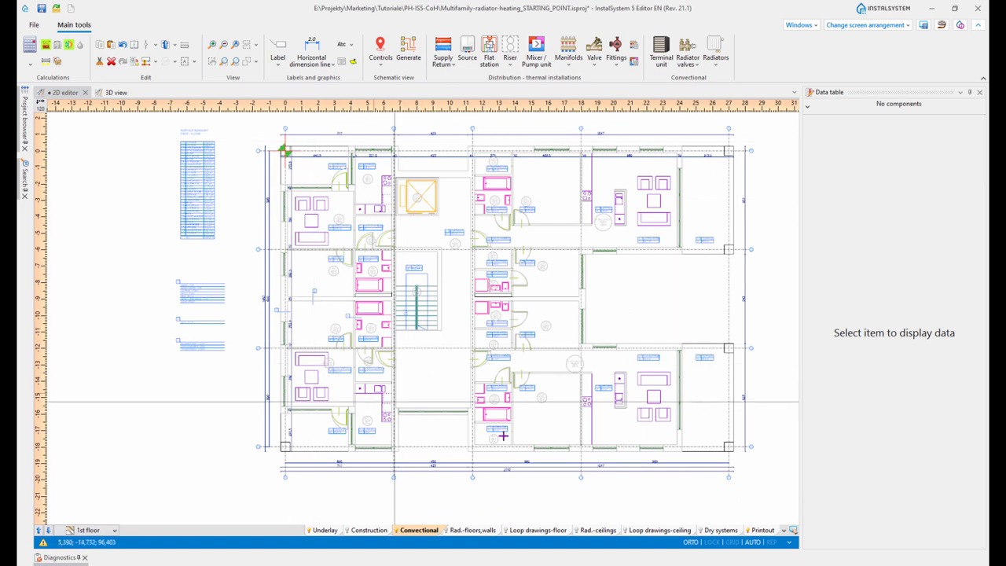
pyautogui.click(716, 69)
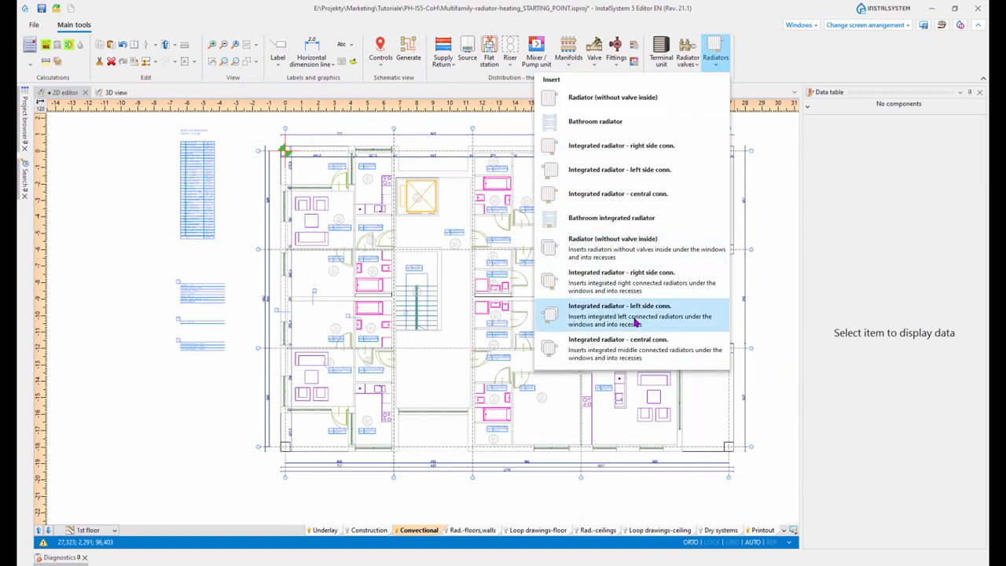
pyautogui.click(593, 288)
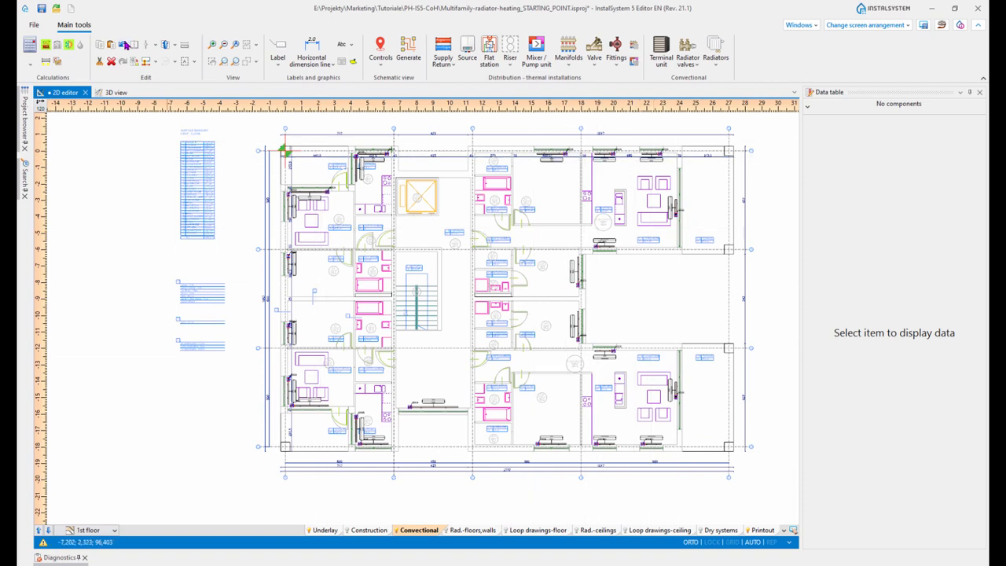
pyautogui.click(125, 47)
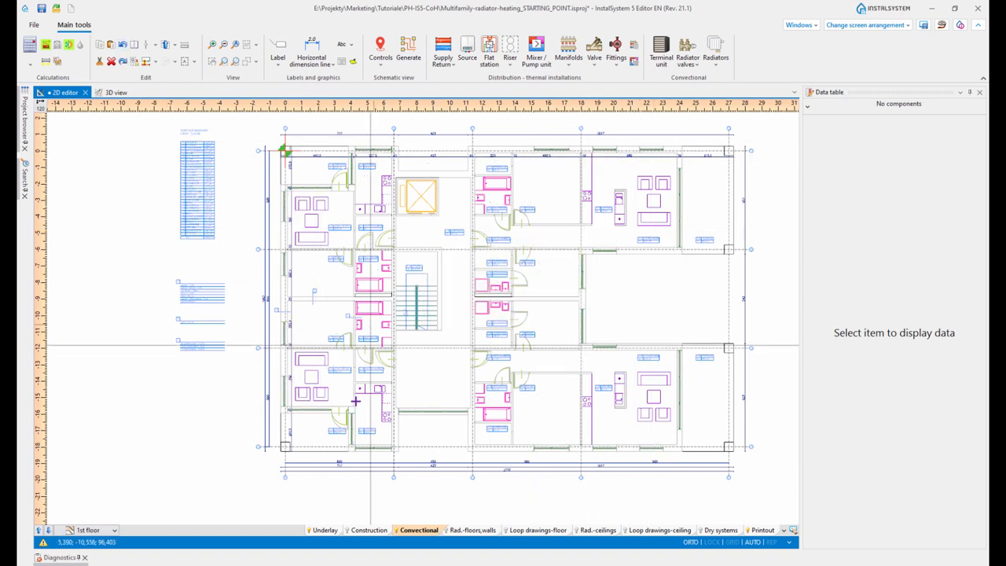
# Insert an integrated radiator with right side connection at the outer-wall window of living room 1.9.
pyautogui.scroll(6, 313, 411)
pyautogui.scroll(-3, 404, 183)
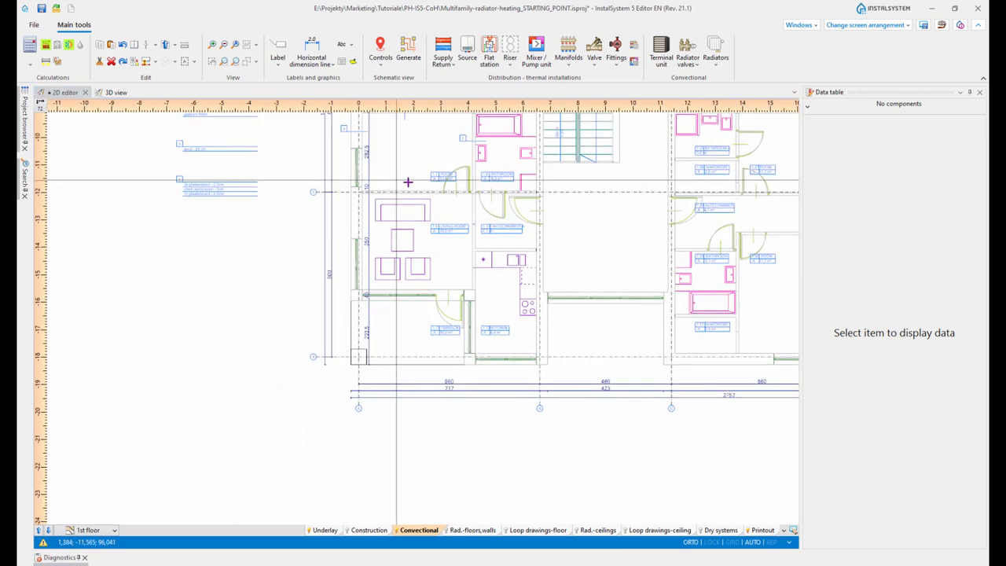
pyautogui.scroll(2, 532, 215)
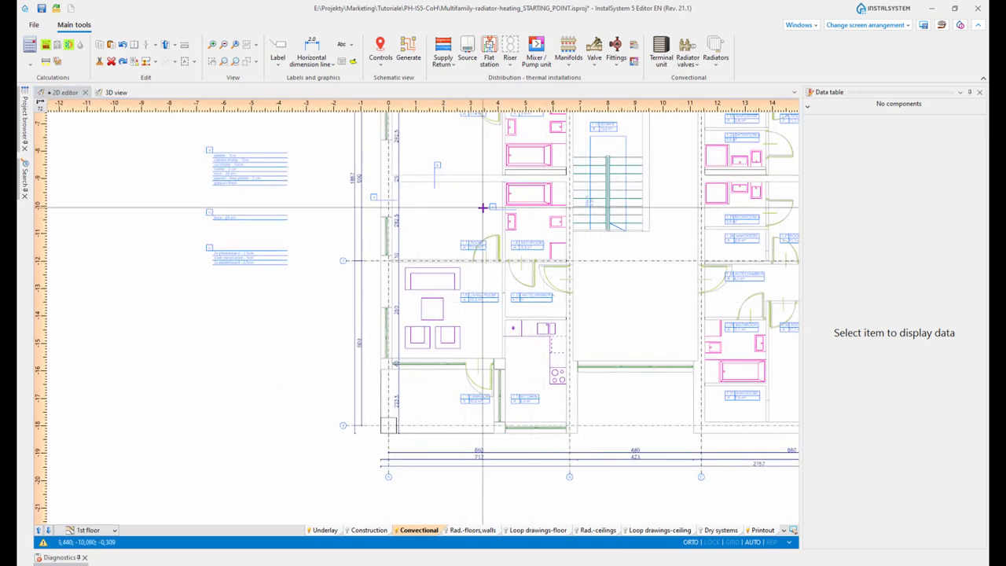
pyautogui.scroll(-2, 522, 210)
pyautogui.moveTo(518, 245); pyautogui.dragTo(555, 263, button='middle')
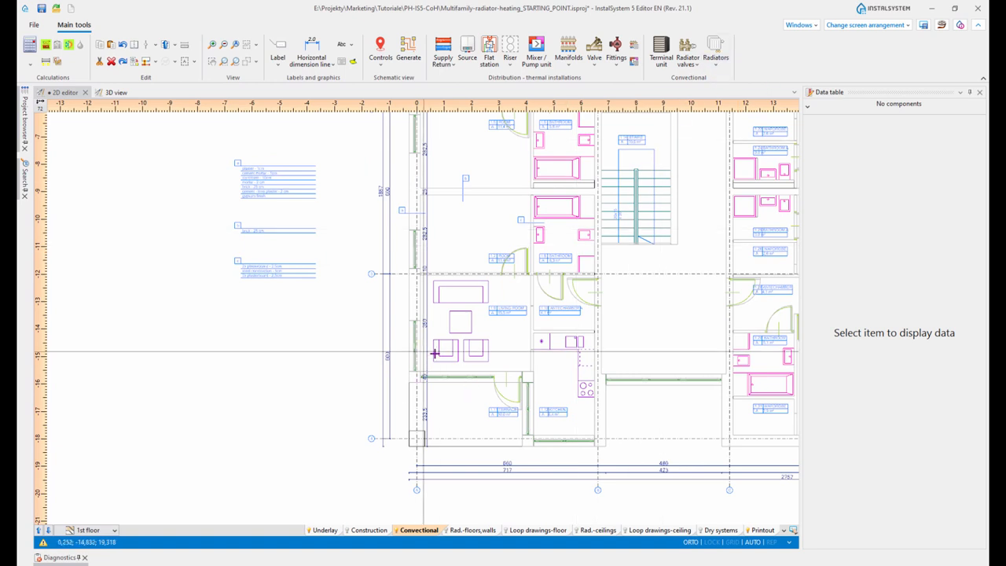
pyautogui.click(715, 63)
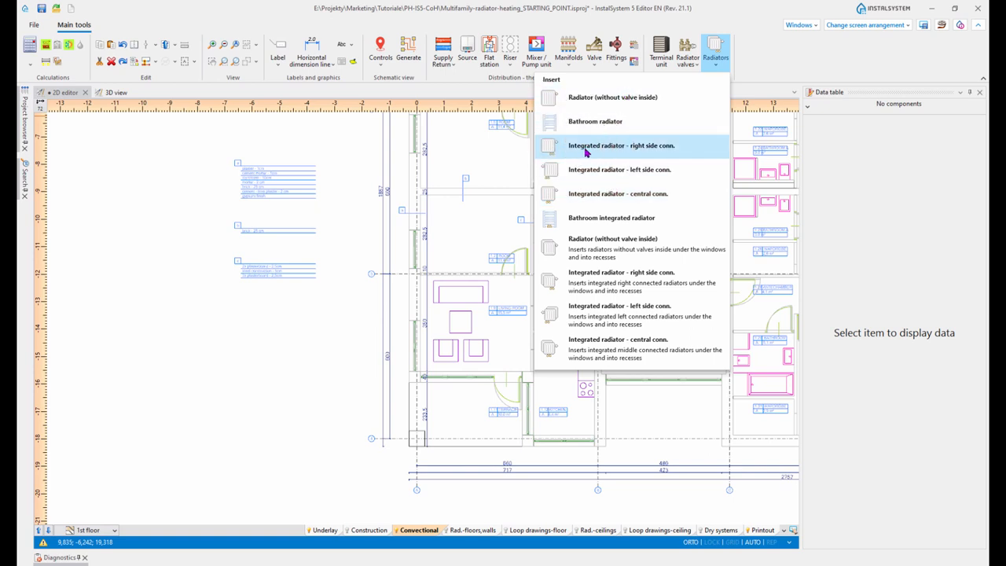
pyautogui.click(655, 147)
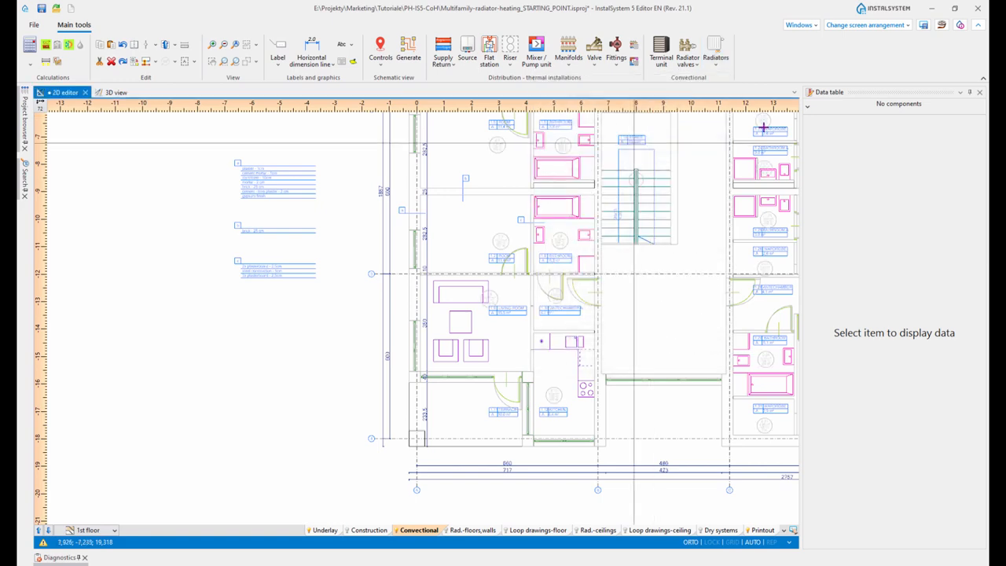
pyautogui.scroll(5, 405, 363)
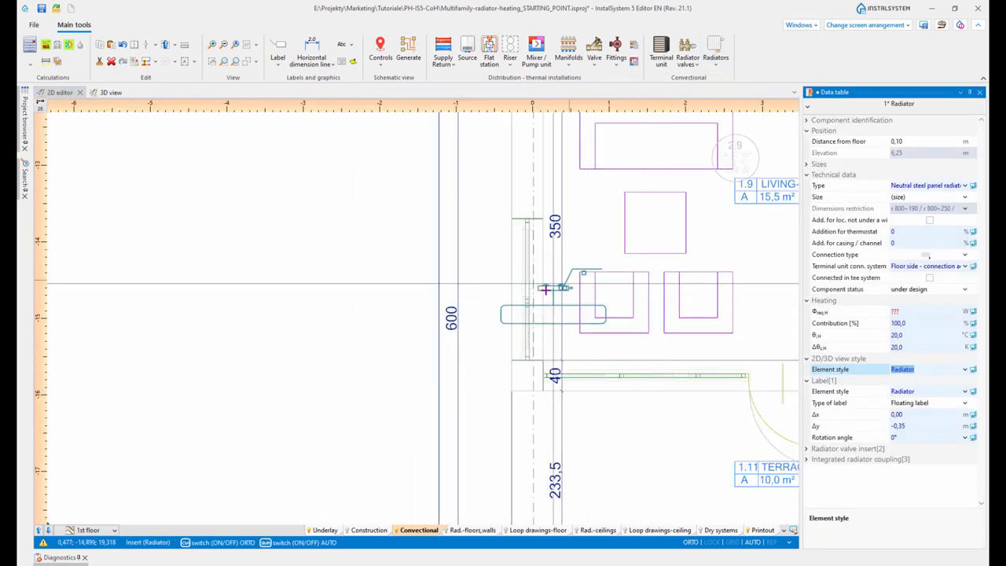
pyautogui.click(542, 277)
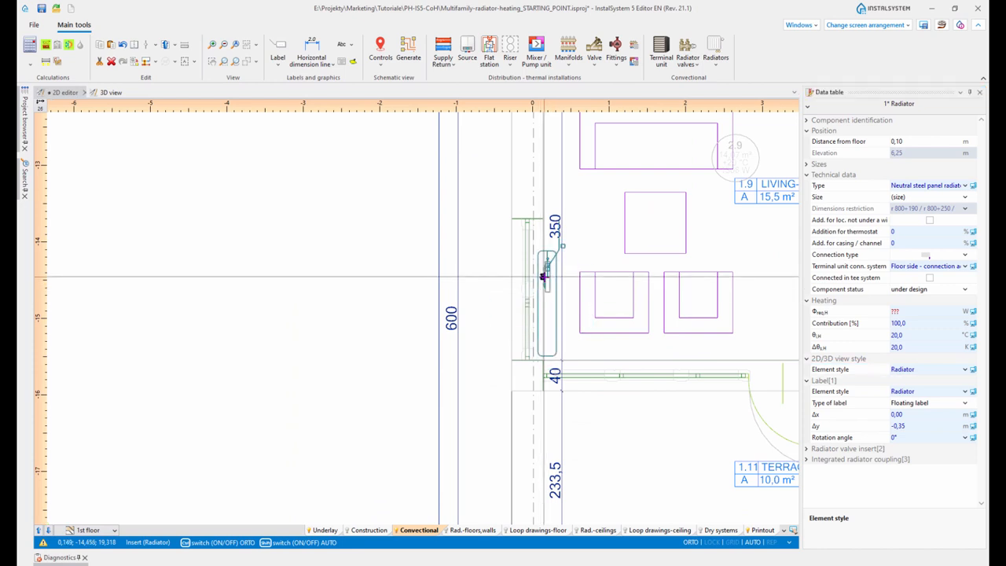
pyautogui.scroll(3, 643, 382)
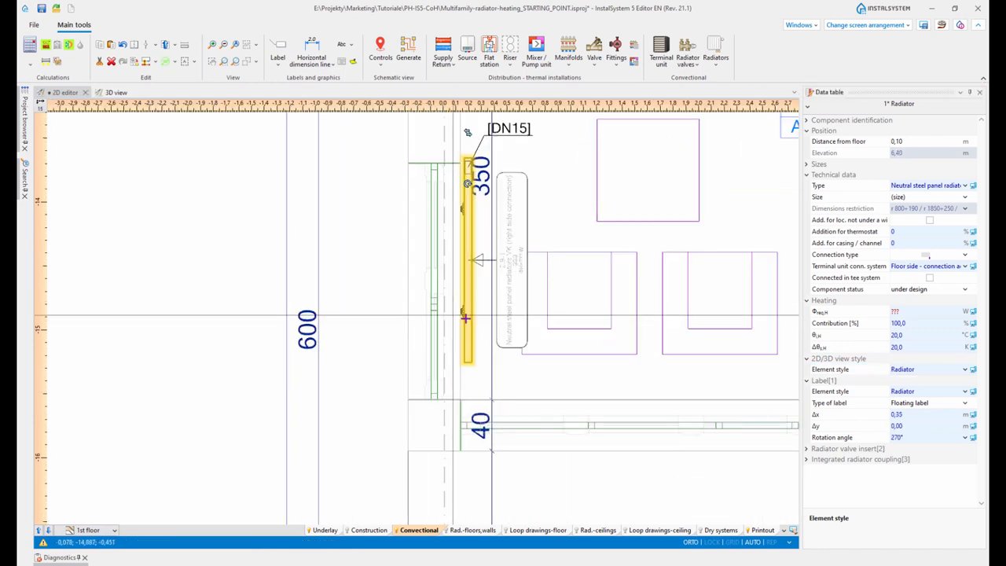
pyautogui.scroll(-3, 640, 407)
# Insert another integrated radiator with right side connection under the exterior window of kitchen 1.12.
pyautogui.moveTo(686, 408); pyautogui.dragTo(469, 372, button='middle')
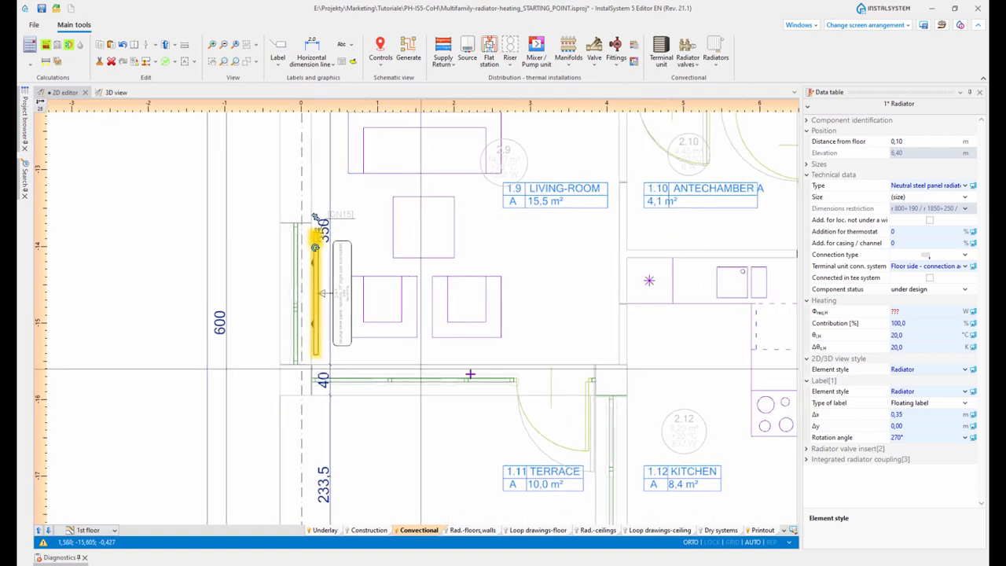
pyautogui.moveTo(595, 312); pyautogui.dragTo(525, 147, button='middle')
pyautogui.click(669, 377)
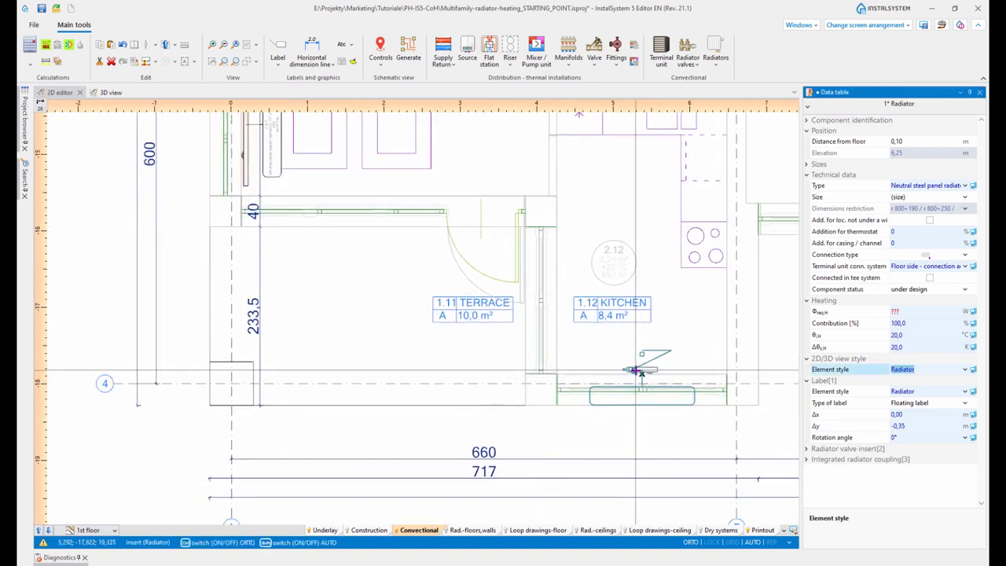
pyautogui.click(640, 372)
pyautogui.scroll(-4, 550, 361)
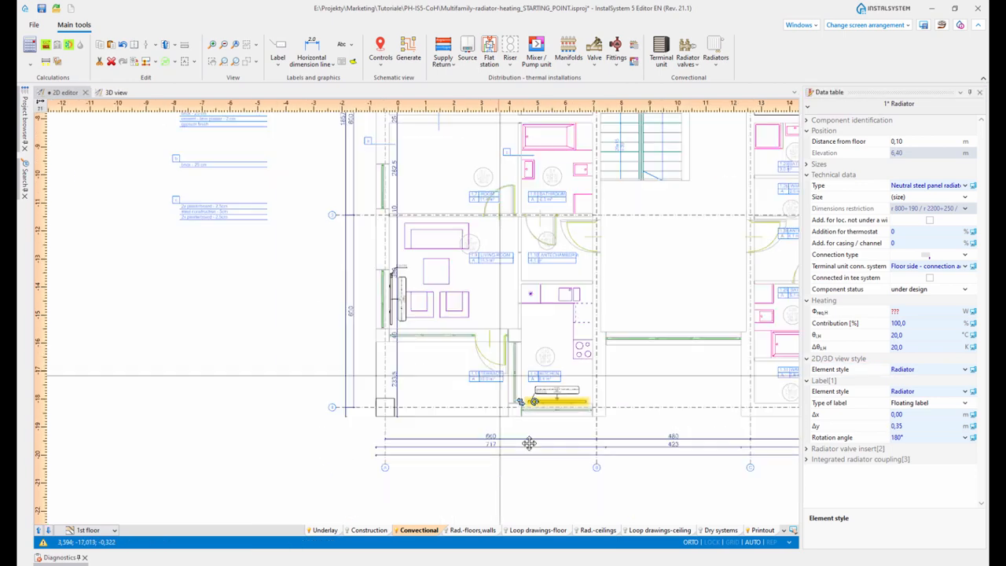
pyautogui.scroll(5, 511, 377)
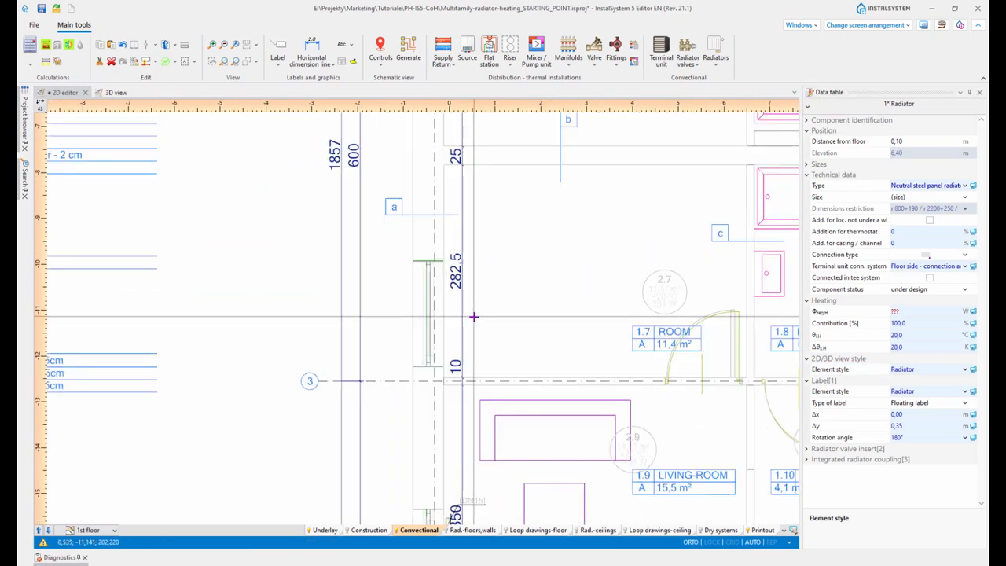
# Insert an integrated radiator with right side connection under the outer-wall window of room 1.7.
pyautogui.scroll(2, 474, 317)
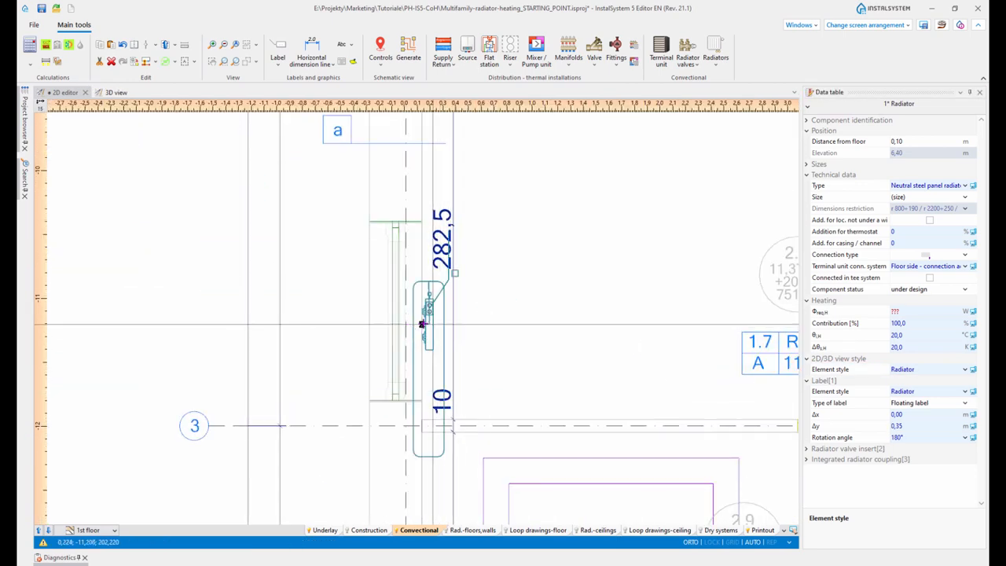
pyautogui.press('Tab')
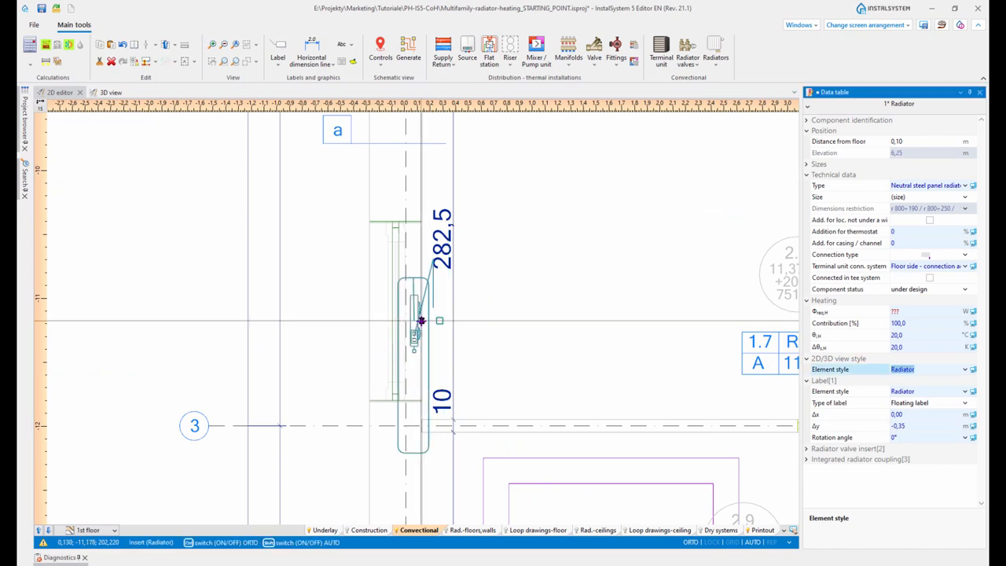
pyautogui.click(421, 319)
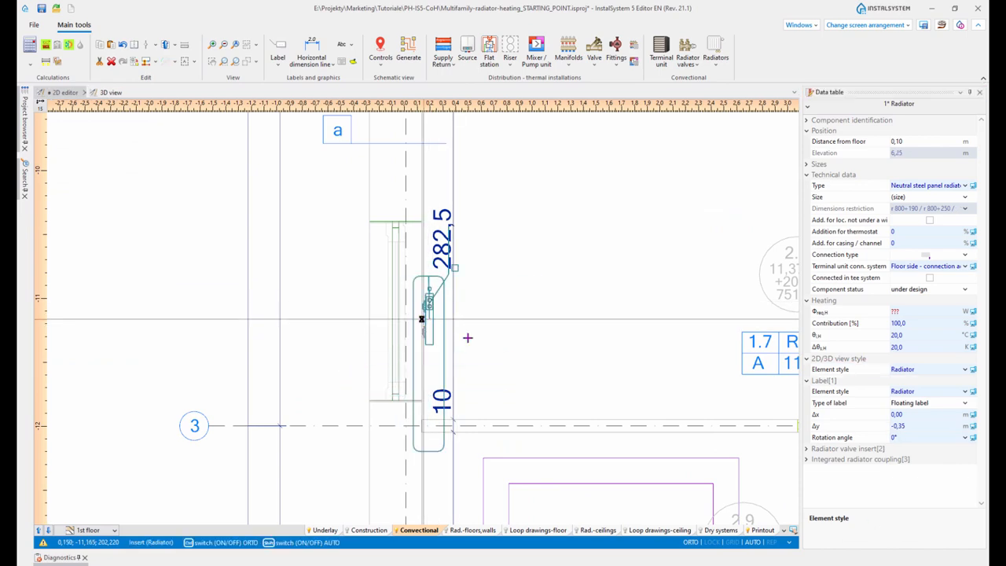
pyautogui.click(468, 337)
pyautogui.scroll(-5, 590, 357)
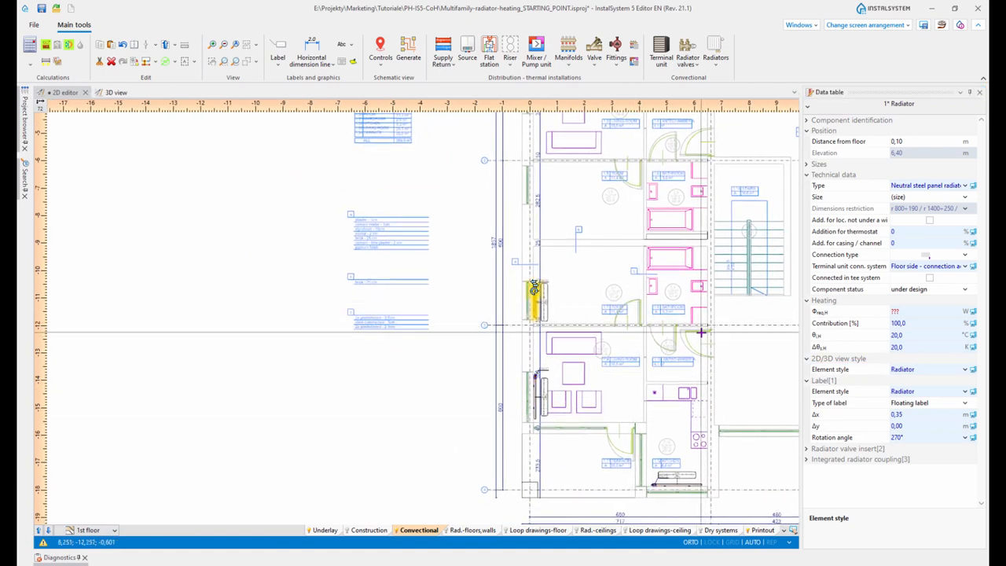
# Try placing a bathroom radiator on the wall between room 1.7 and bathroom 1.8, and delete it.
pyautogui.scroll(8, 702, 333)
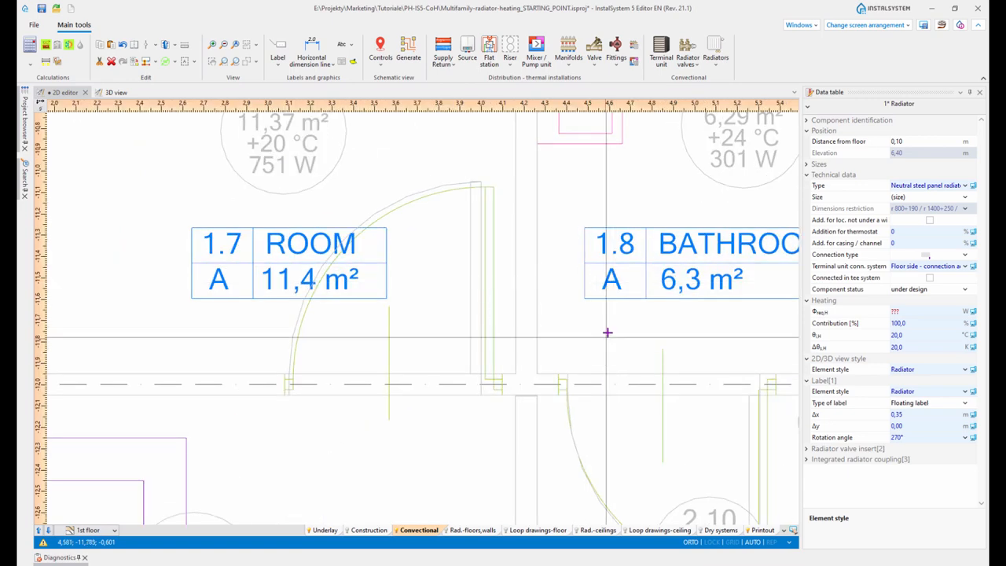
pyautogui.moveTo(606, 332); pyautogui.dragTo(526, 355, button='middle')
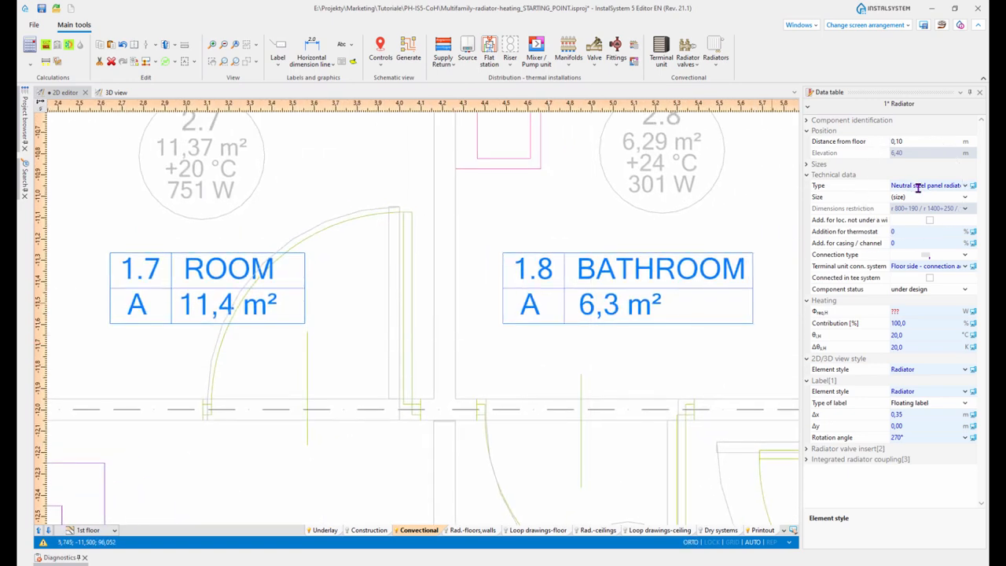
pyautogui.click(717, 66)
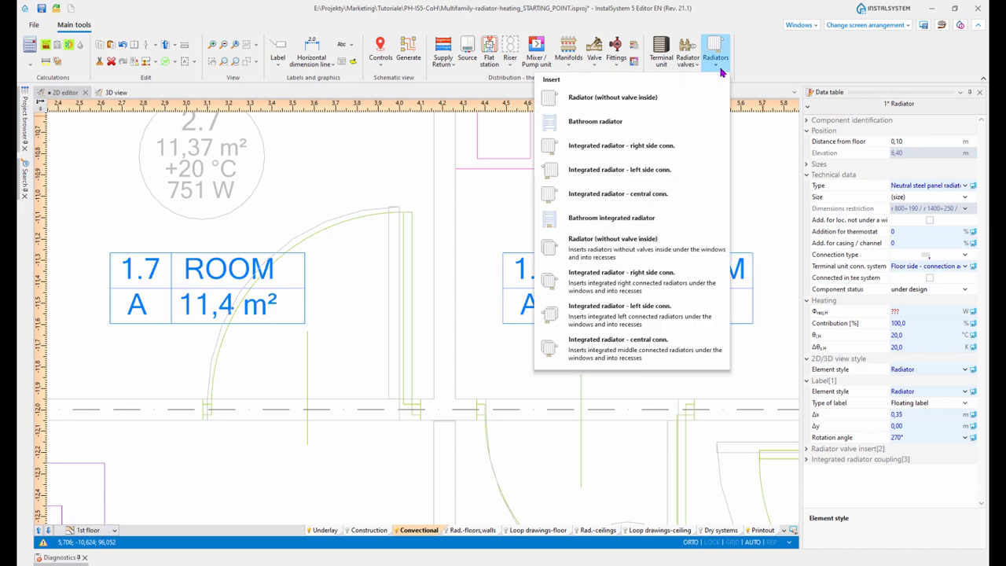
pyautogui.click(597, 124)
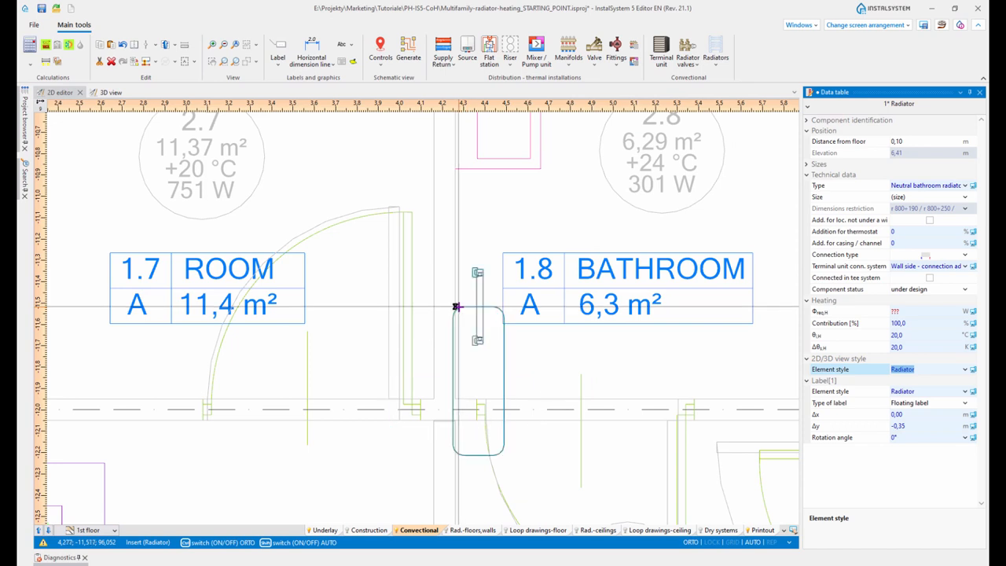
pyautogui.click(456, 306)
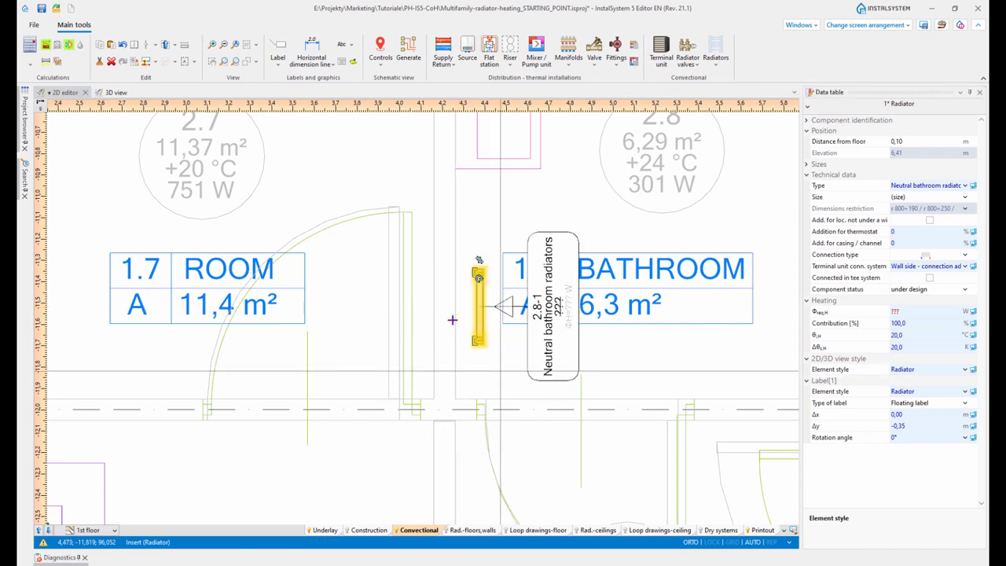
pyautogui.scroll(2, 452, 320)
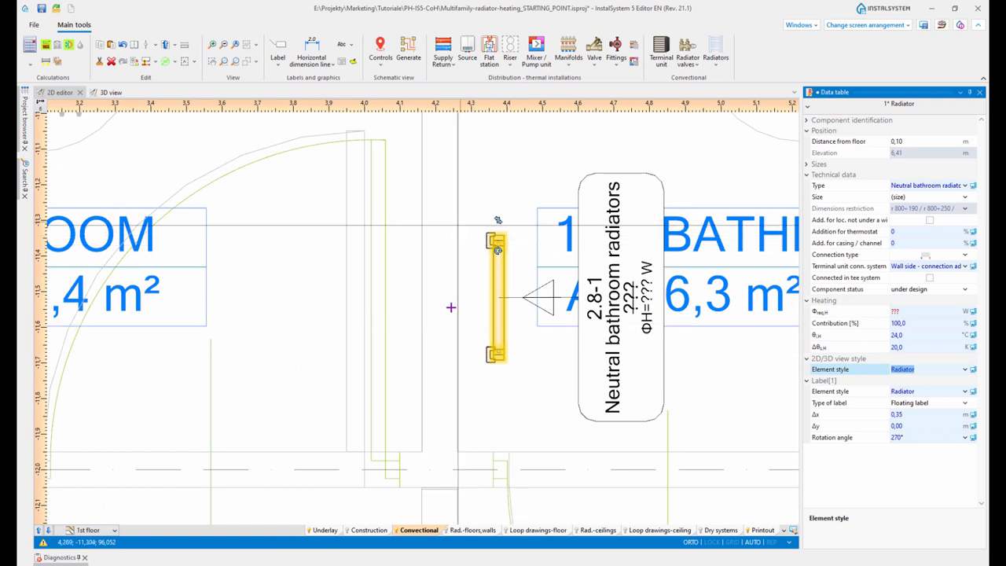
pyautogui.click(502, 329)
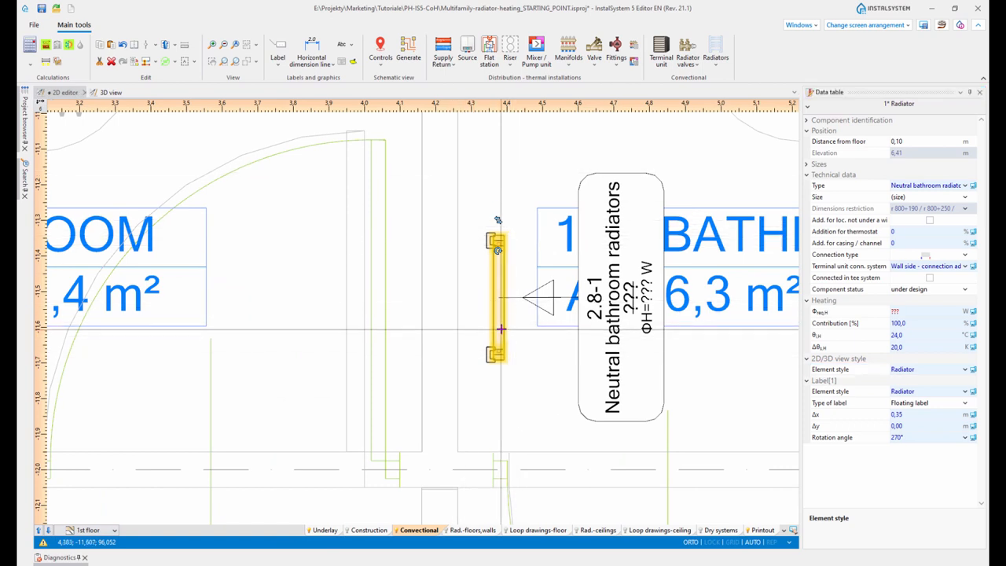
pyautogui.press('Delete')
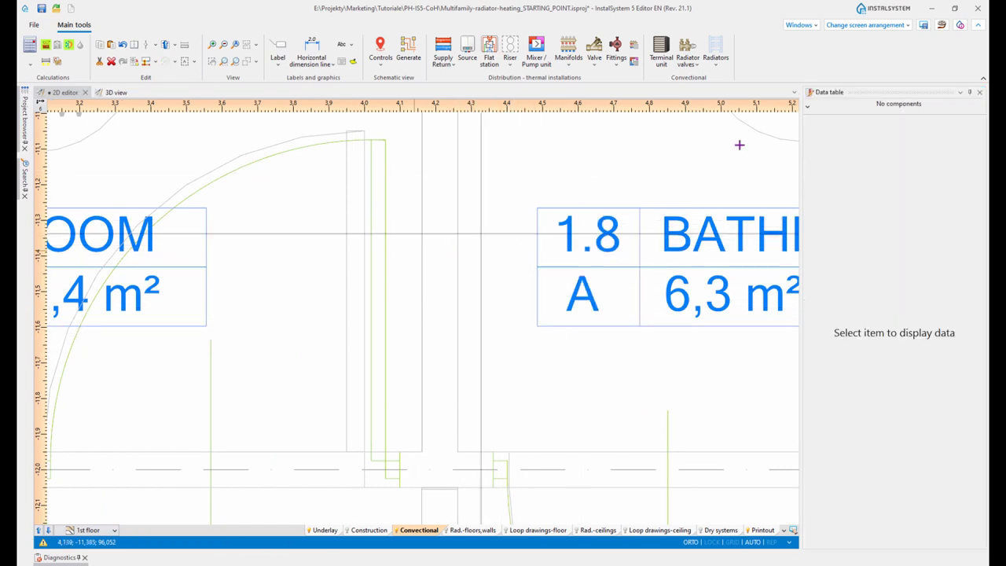
# Review the radiator sizing options and default radiator types, including distances from the wall, in the general data, and return to 2D editing.
pyautogui.click(847, 26)
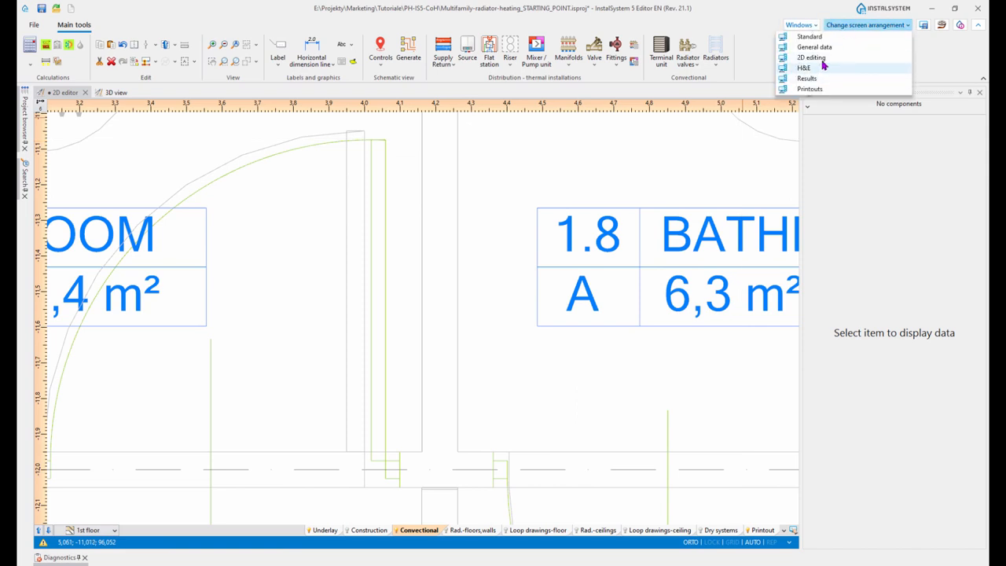
pyautogui.click(822, 48)
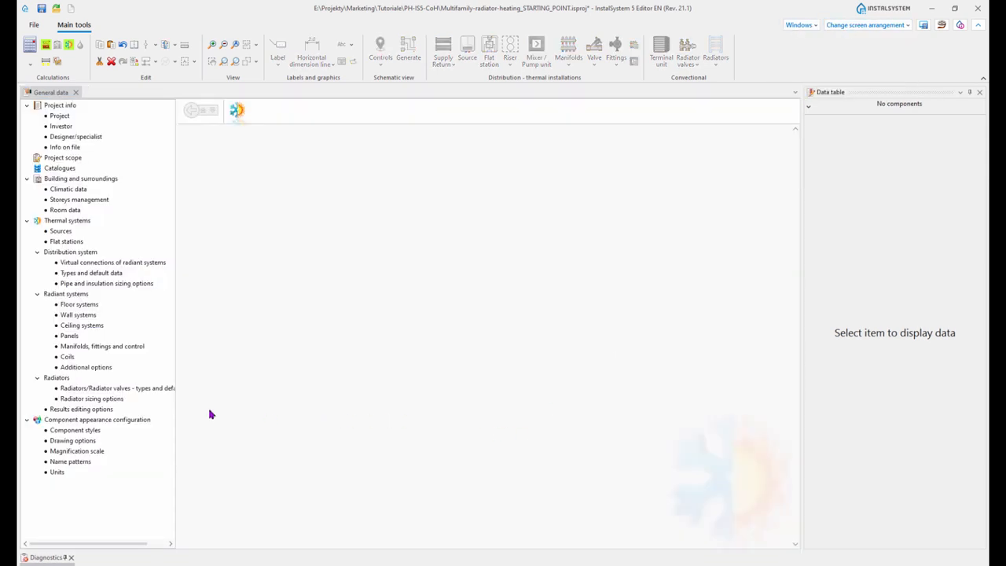
pyautogui.click(93, 399)
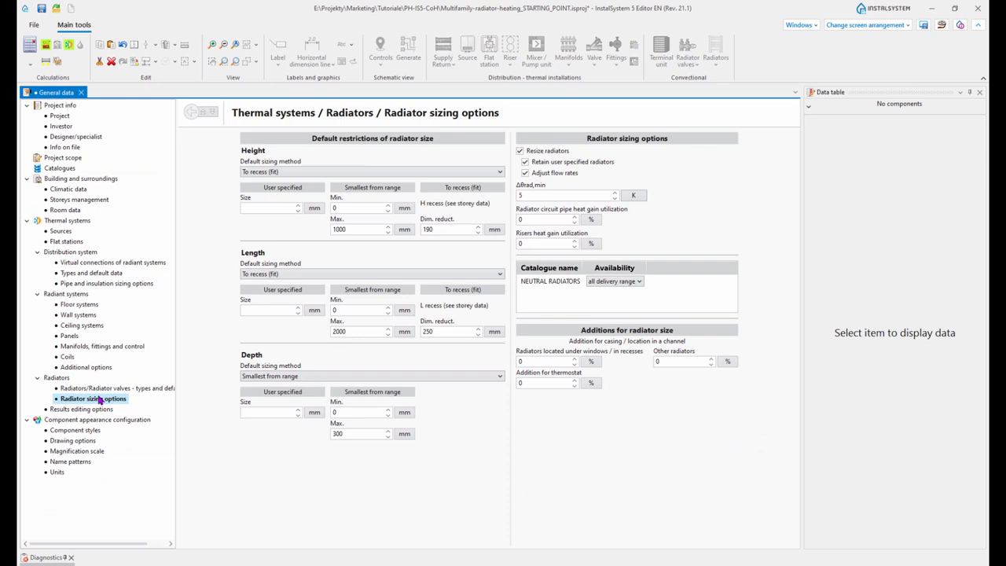
pyautogui.press('Up')
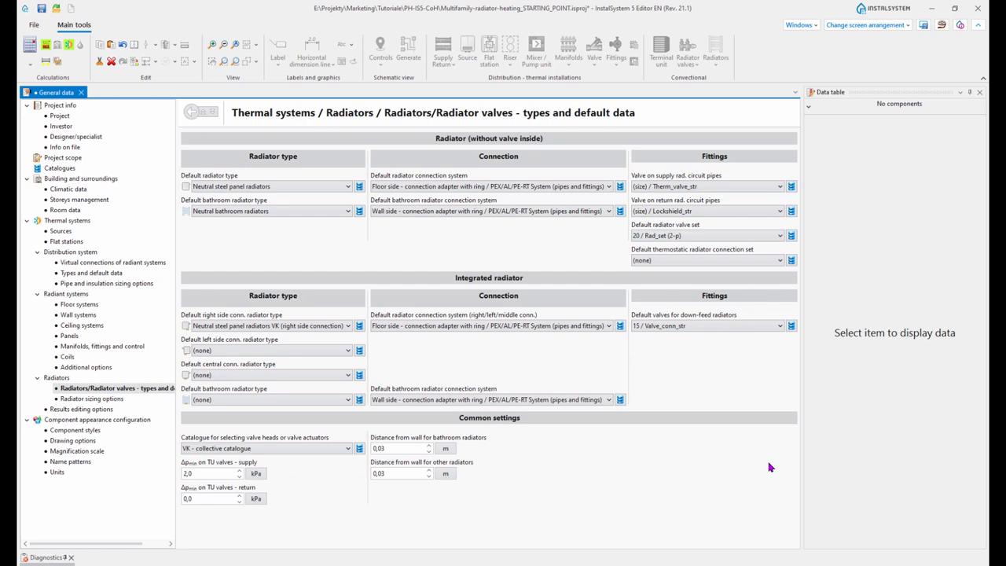
pyautogui.click(885, 26)
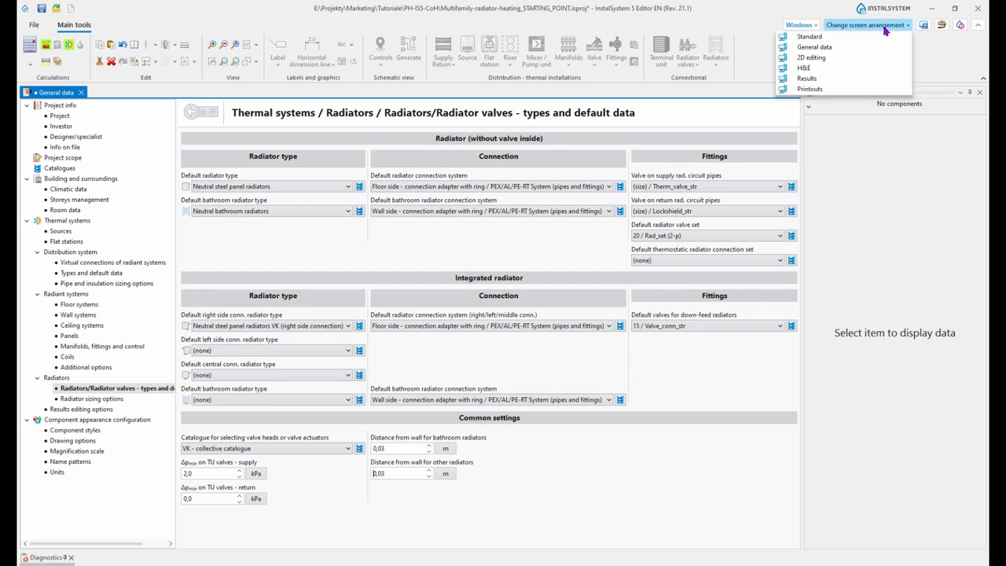
pyautogui.click(812, 57)
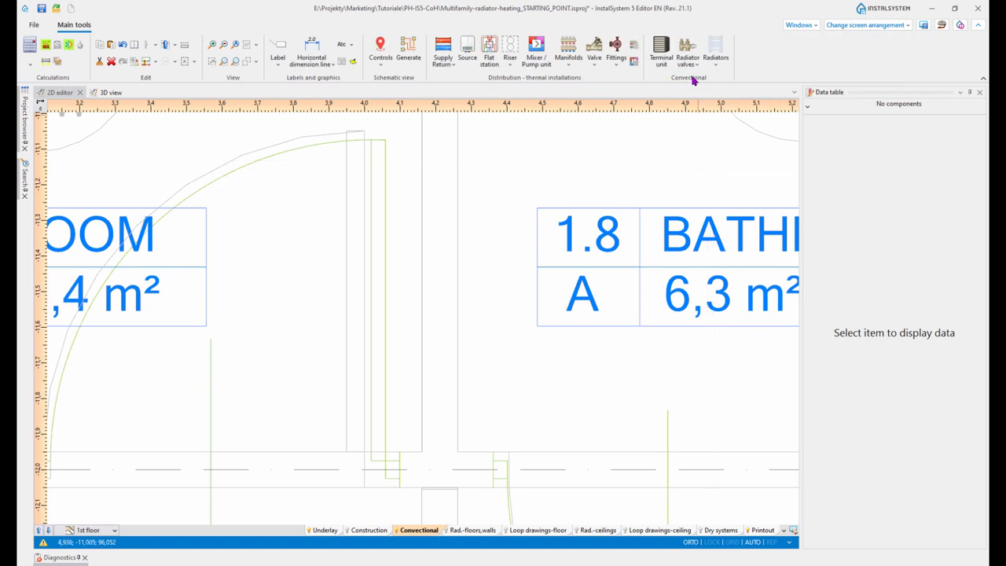
# Insert a bathroom radiator in bathroom 1.8, on the wall shared with room 1.7.
pyautogui.click(715, 63)
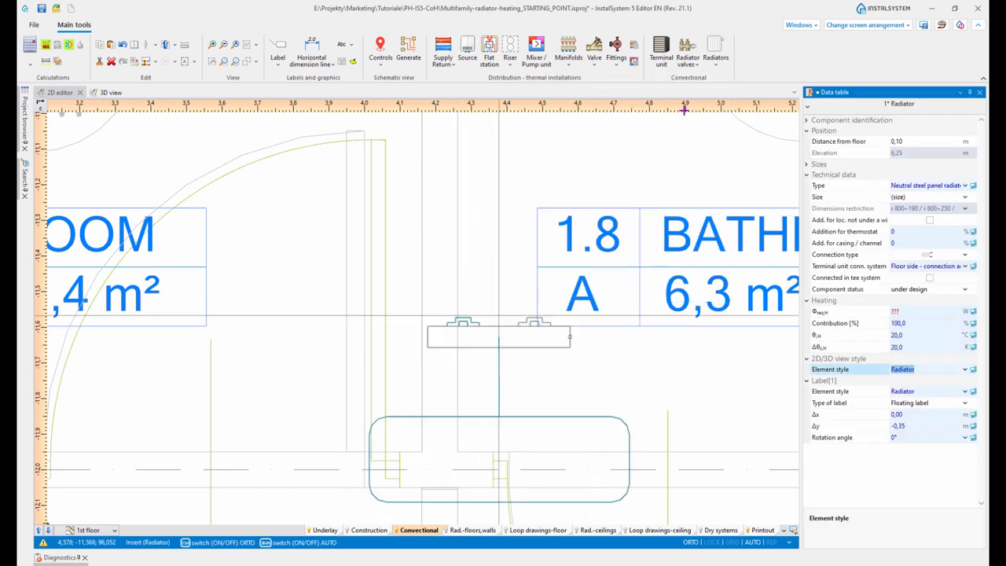
pyautogui.click(713, 60)
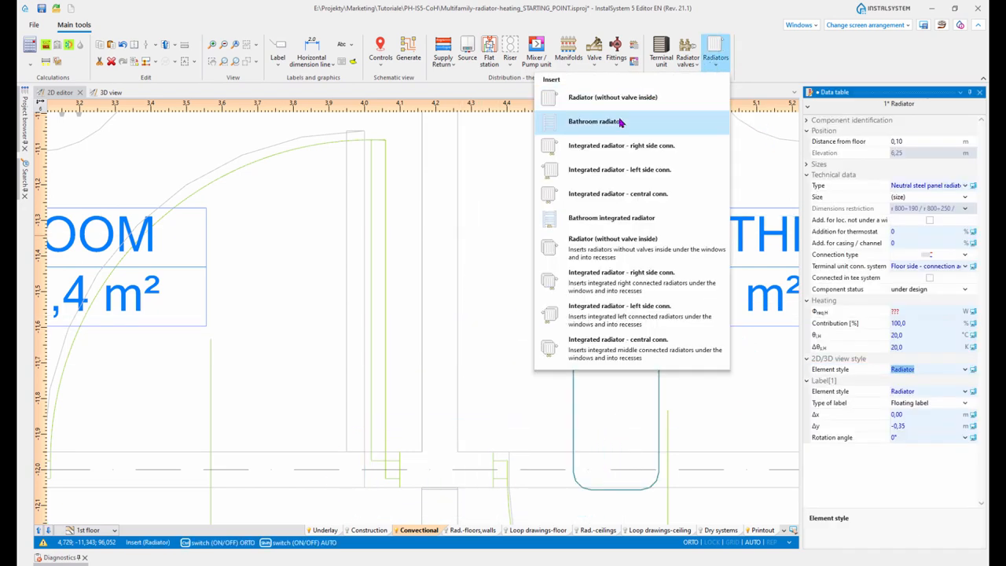
pyautogui.press('Escape')
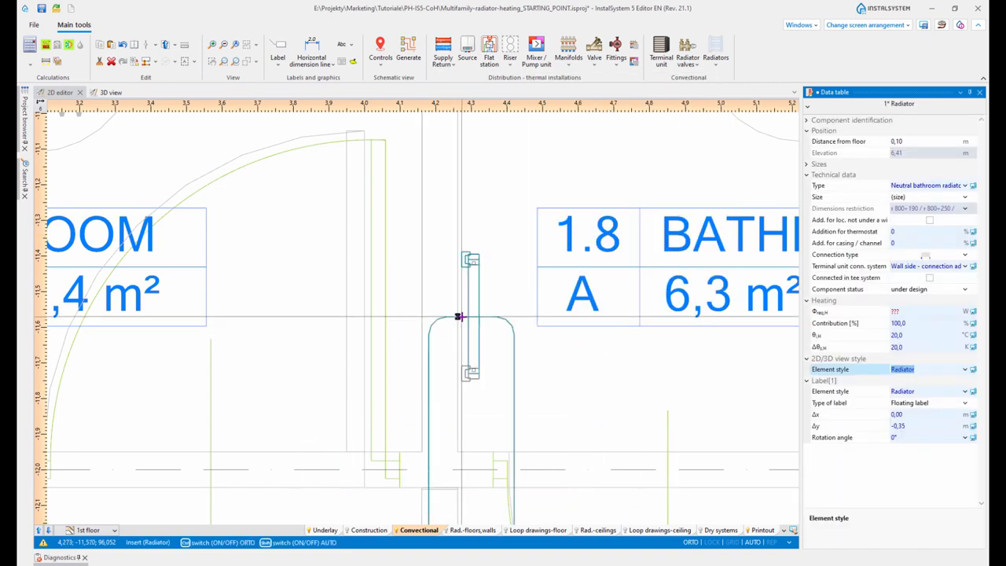
pyautogui.click(459, 317)
pyautogui.scroll(-5, 640, 360)
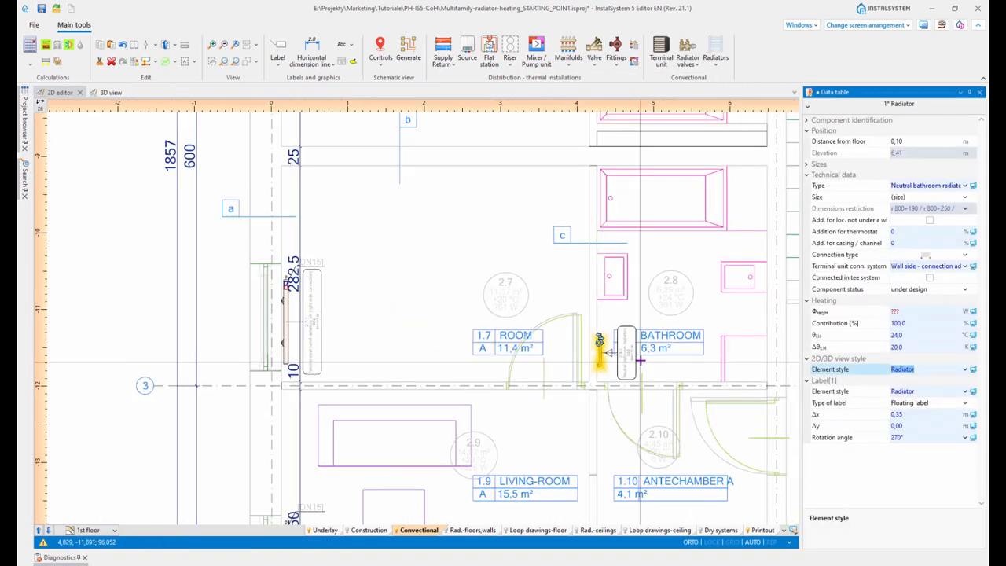
# Examine the 1st floor plan around antechamber 1.10, kitchen 1.12 and the staircase for a suitable riser location.
pyautogui.scroll(-3, 640, 360)
pyautogui.moveTo(660, 377); pyautogui.dragTo(568, 234, button='middle')
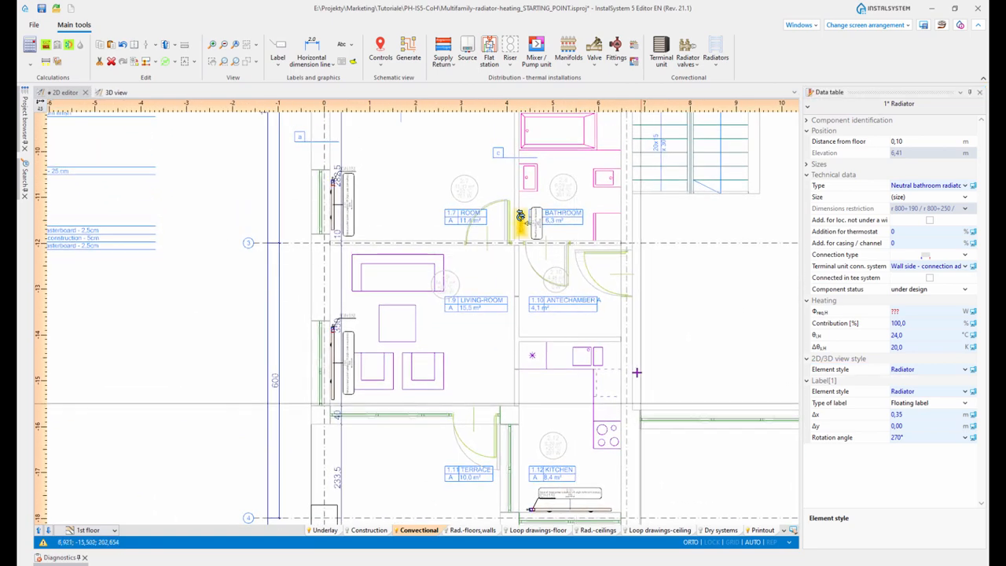
pyautogui.moveTo(570, 275); pyautogui.dragTo(579, 284, button='middle')
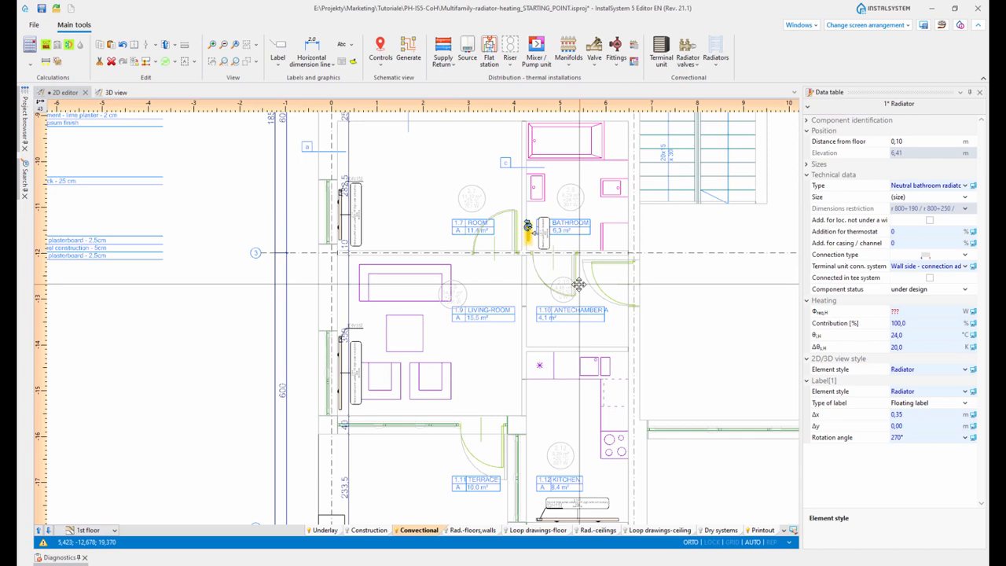
pyautogui.moveTo(575, 284); pyautogui.dragTo(579, 247, button='middle')
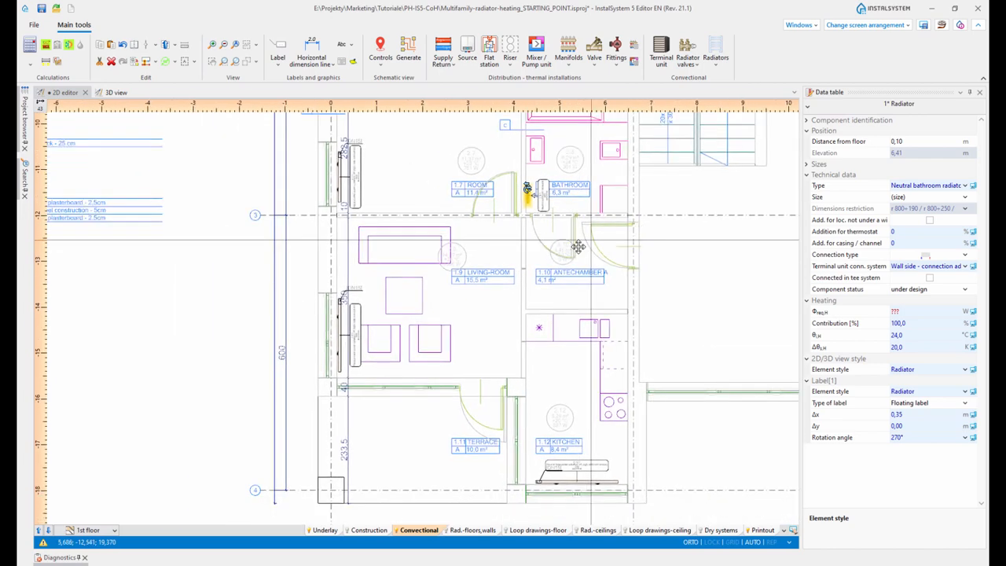
pyautogui.scroll(2, 664, 401)
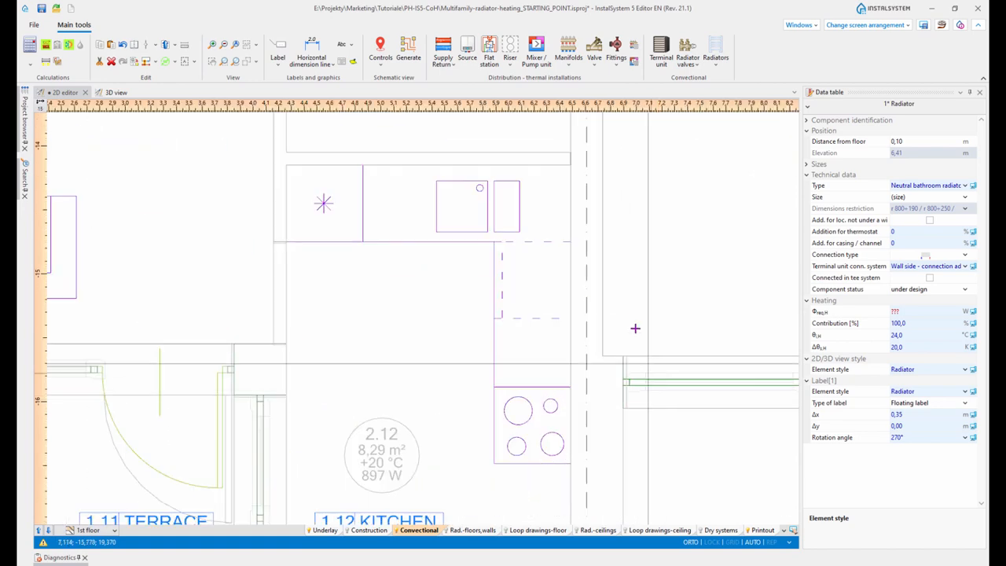
pyautogui.scroll(-1, 616, 337)
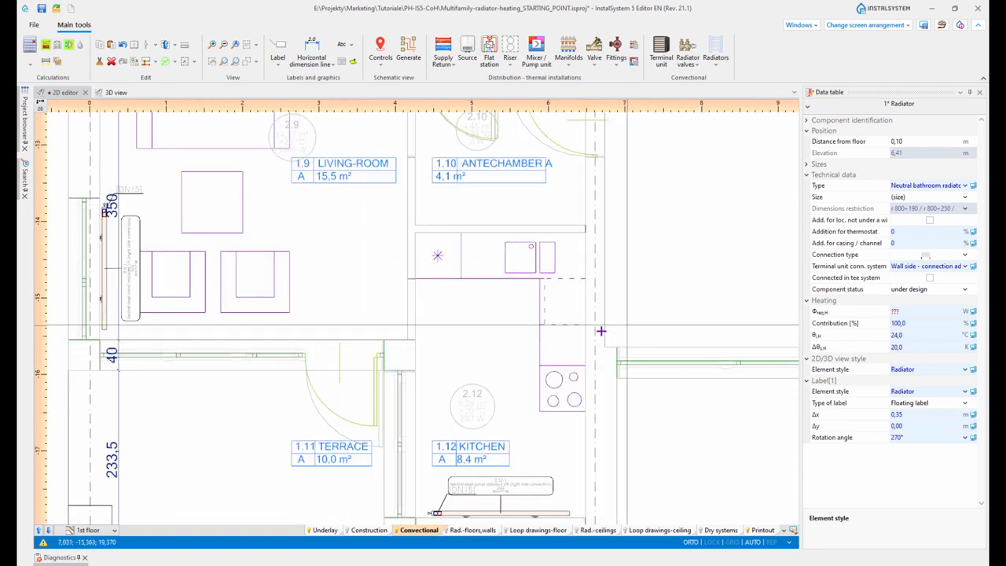
pyautogui.moveTo(615, 342); pyautogui.dragTo(623, 346, button='middle')
pyautogui.moveTo(468, 230); pyautogui.dragTo(524, 300, button='middle')
pyautogui.scroll(-3, 519, 377)
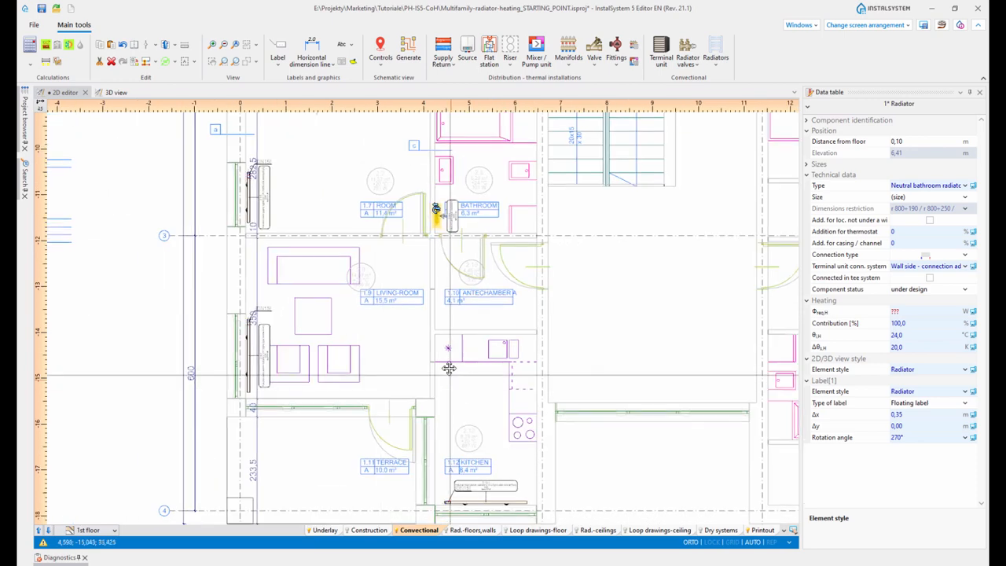
pyautogui.scroll(2, 559, 391)
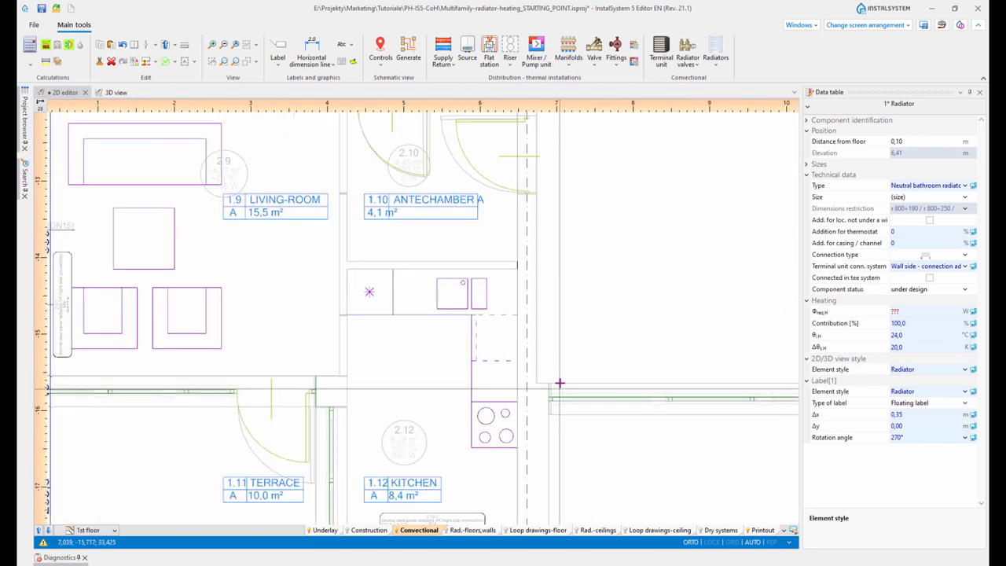
pyautogui.scroll(-2, 559, 383)
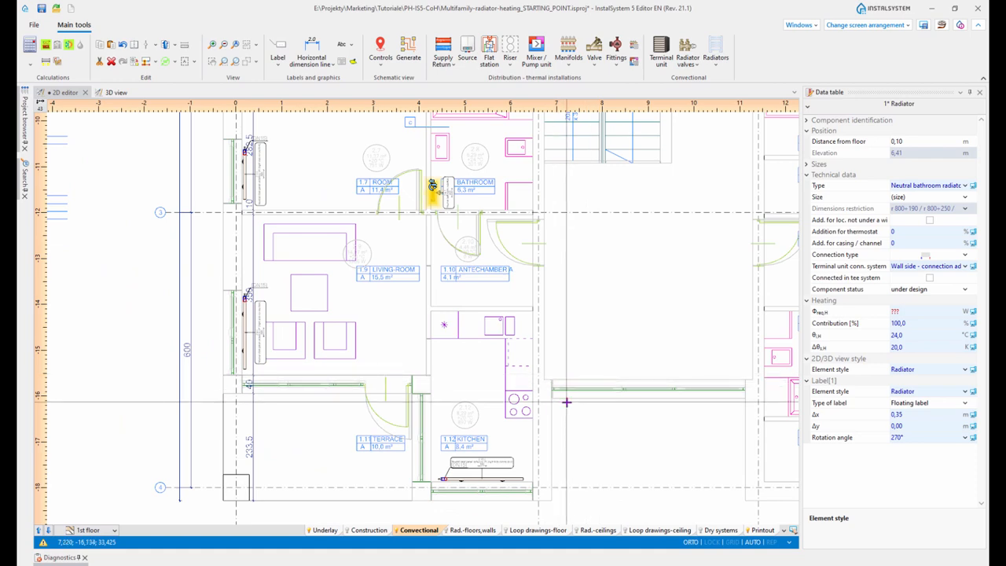
# Insert a supply and return riser with symbol 1 at the staircase corner beside kitchen 1.12, and rotate it by -90°.
pyautogui.scroll(6, 566, 395)
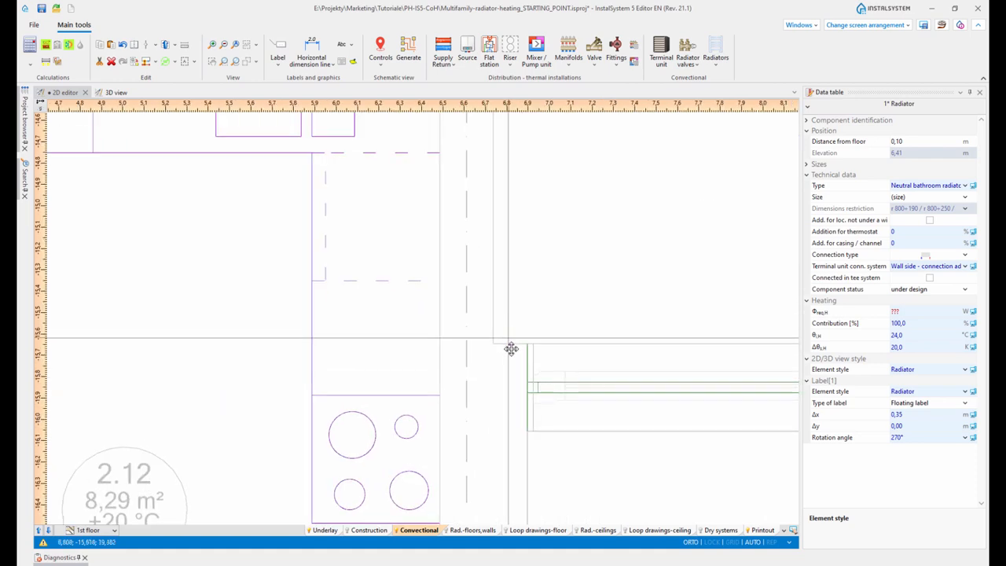
pyautogui.click(512, 68)
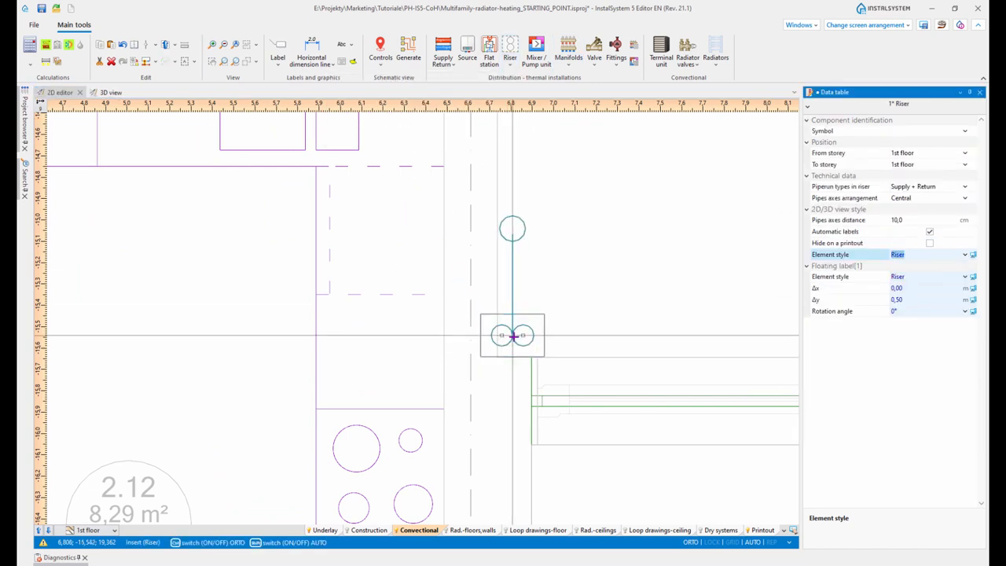
pyautogui.click(516, 339)
pyautogui.click(515, 231)
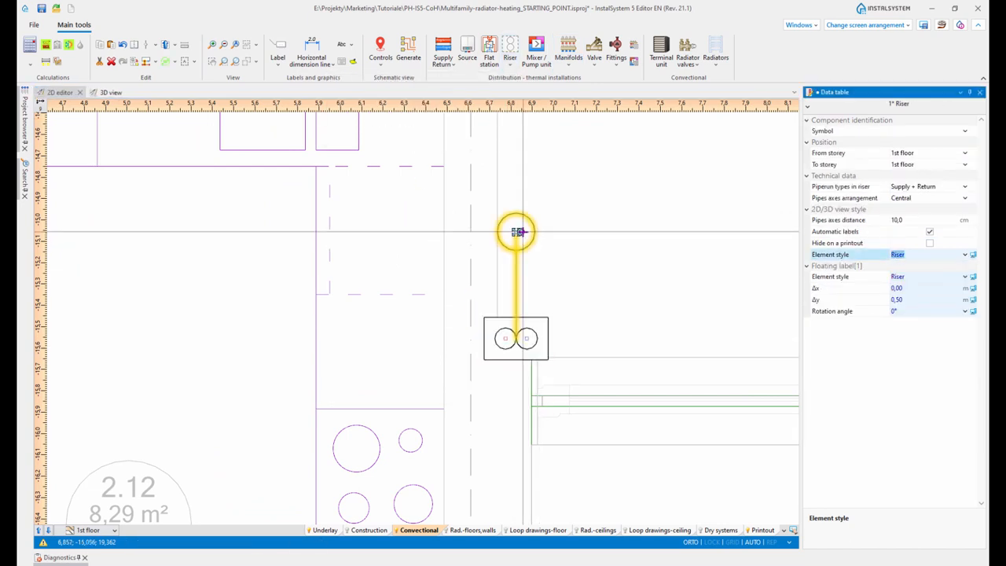
pyautogui.click(909, 133)
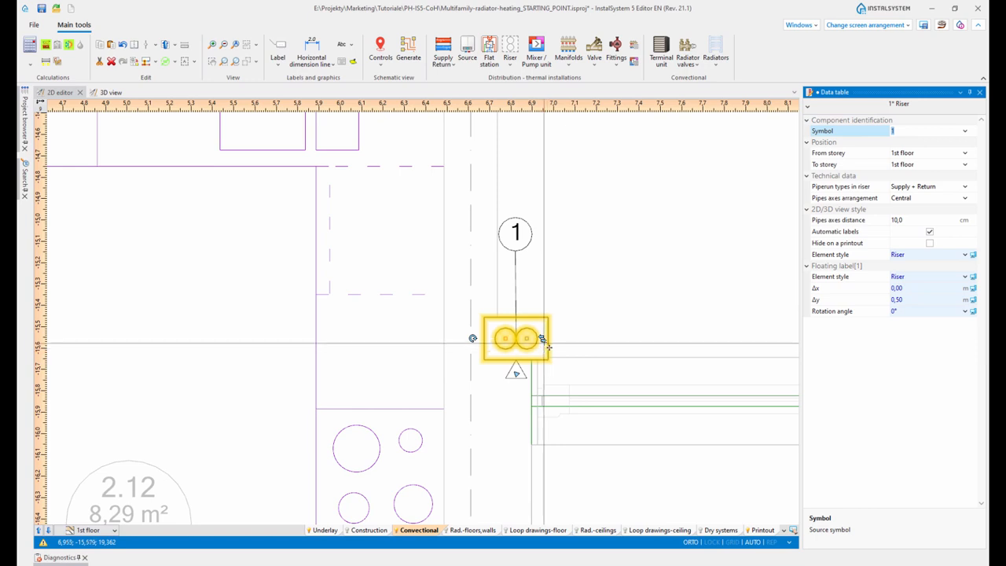
pyautogui.moveTo(472, 339); pyautogui.dragTo(517, 379)
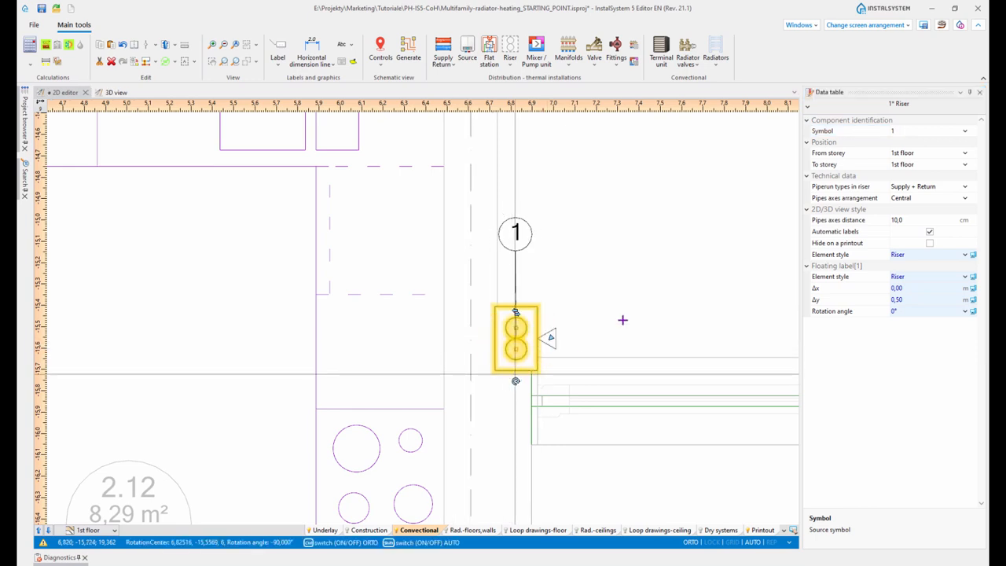
# Set the riser's pipes axes distance to 5 cm and move the riser into the wall corner beside kitchen 1.12.
pyautogui.click(911, 219)
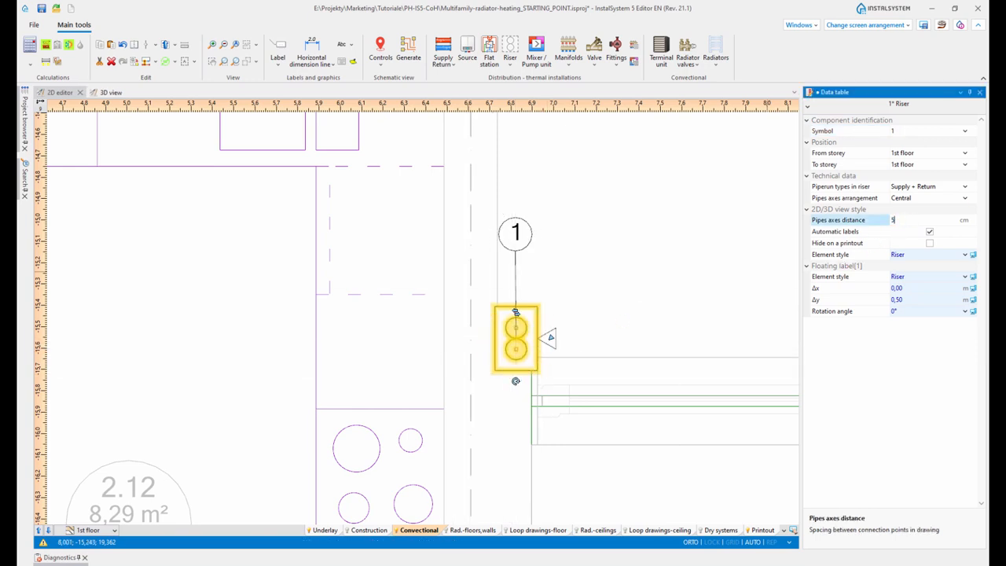
pyautogui.write('5')
pyautogui.press('Return')
pyautogui.scroll(3, 496, 343)
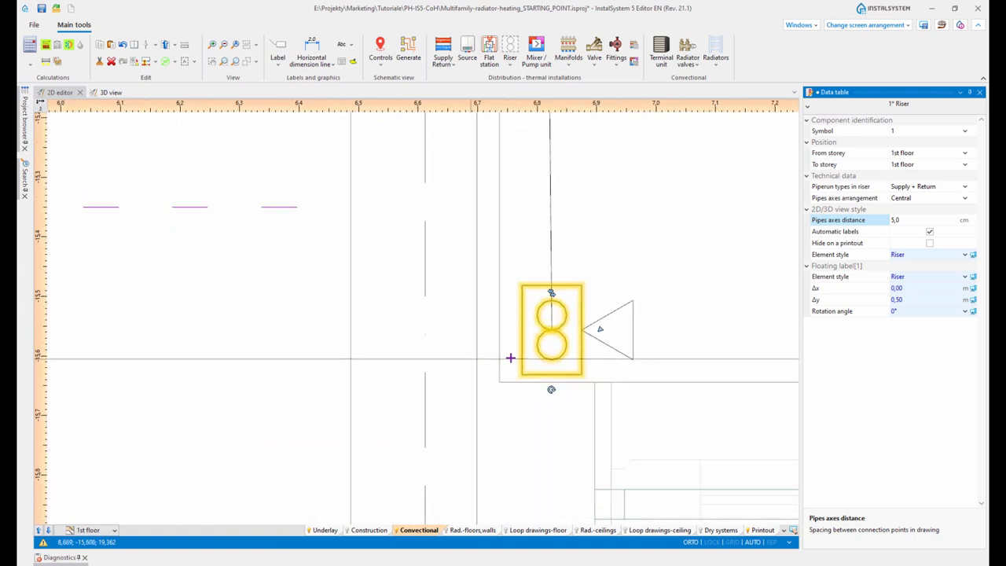
pyautogui.moveTo(527, 361); pyautogui.dragTo(463, 379)
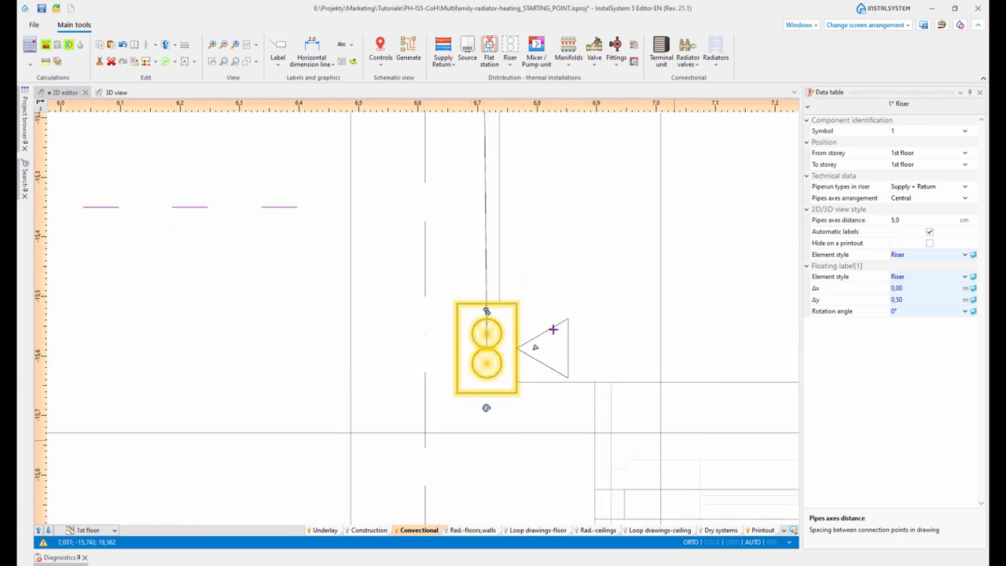
# Set the riser to start from the Basement storey.
pyautogui.scroll(-5, 558, 326)
pyautogui.click(602, 327)
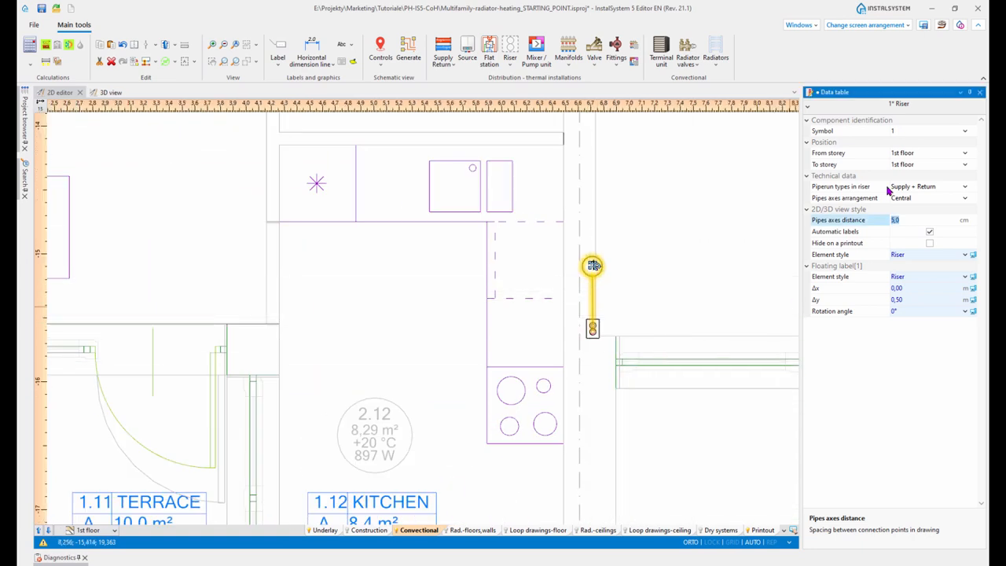
pyautogui.click(964, 154)
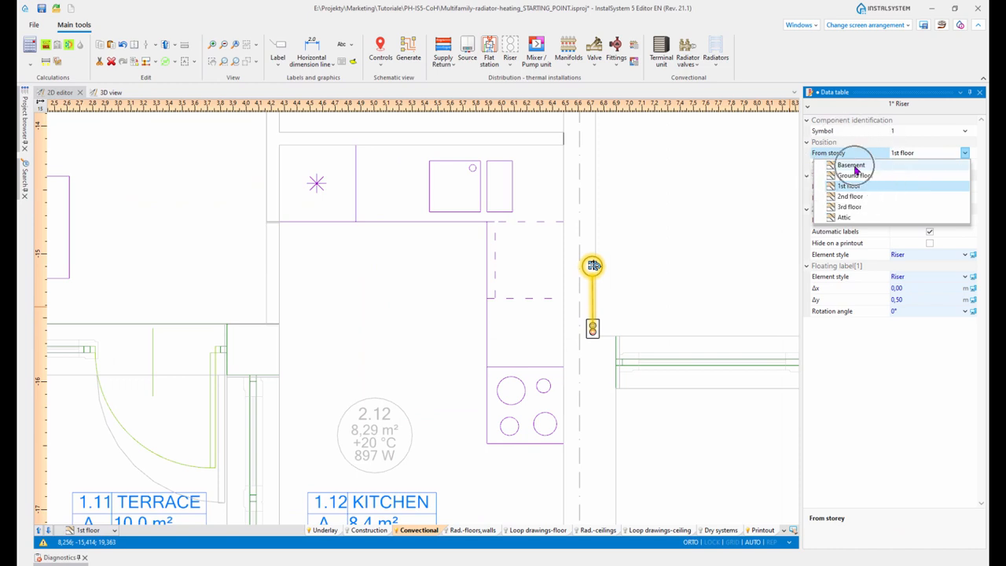
pyautogui.click(853, 166)
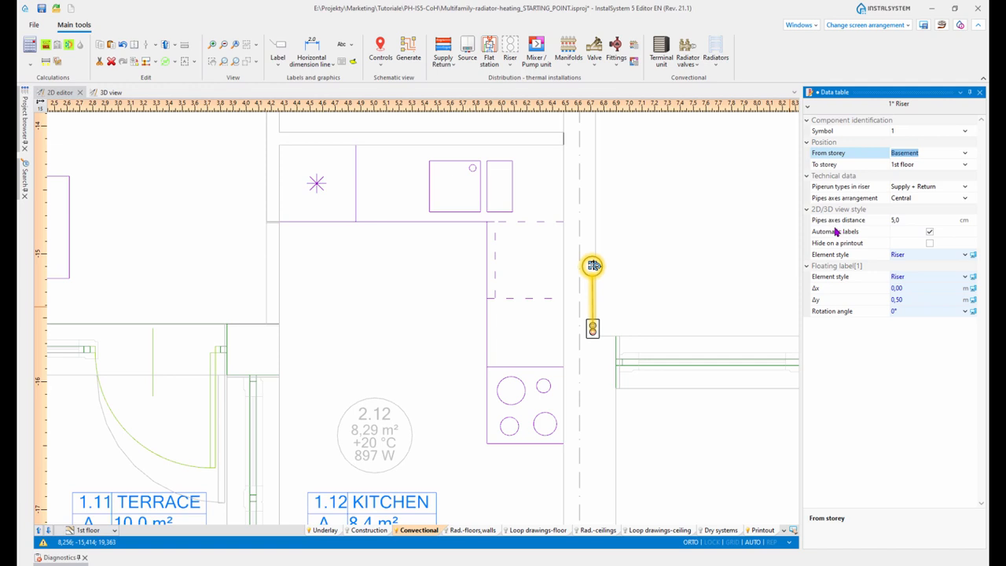
# Draw a supply and return pipe-runs pair from the riser across kitchen 1.12 and down to the kitchen radiator.
pyautogui.scroll(-5, 571, 432)
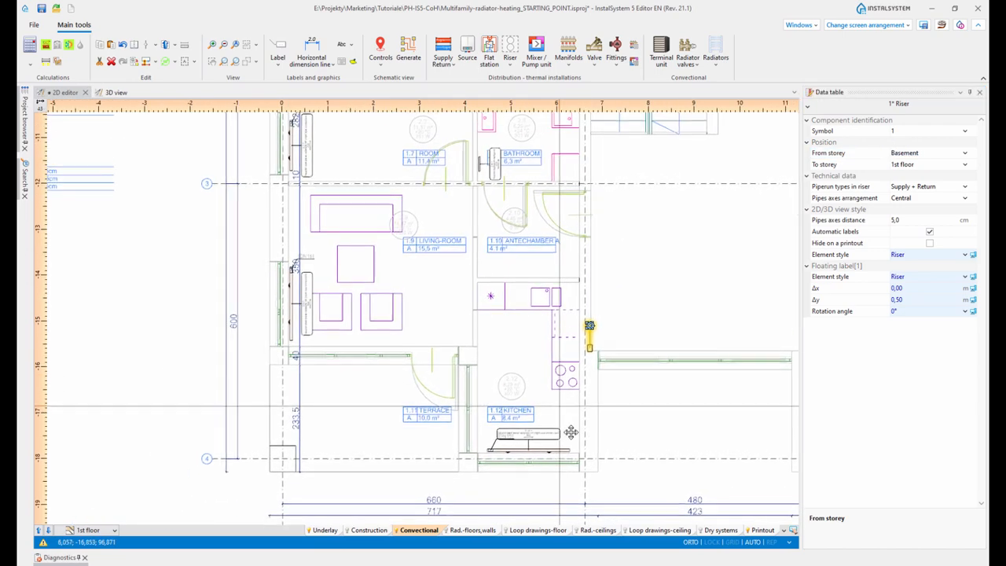
pyautogui.moveTo(571, 431); pyautogui.dragTo(581, 454, button='middle')
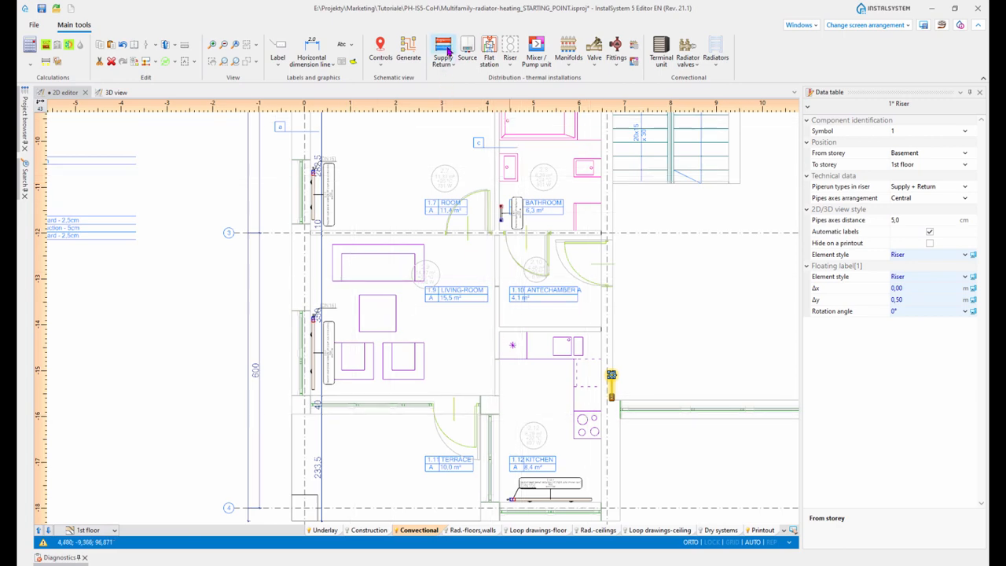
pyautogui.scroll(5, 597, 423)
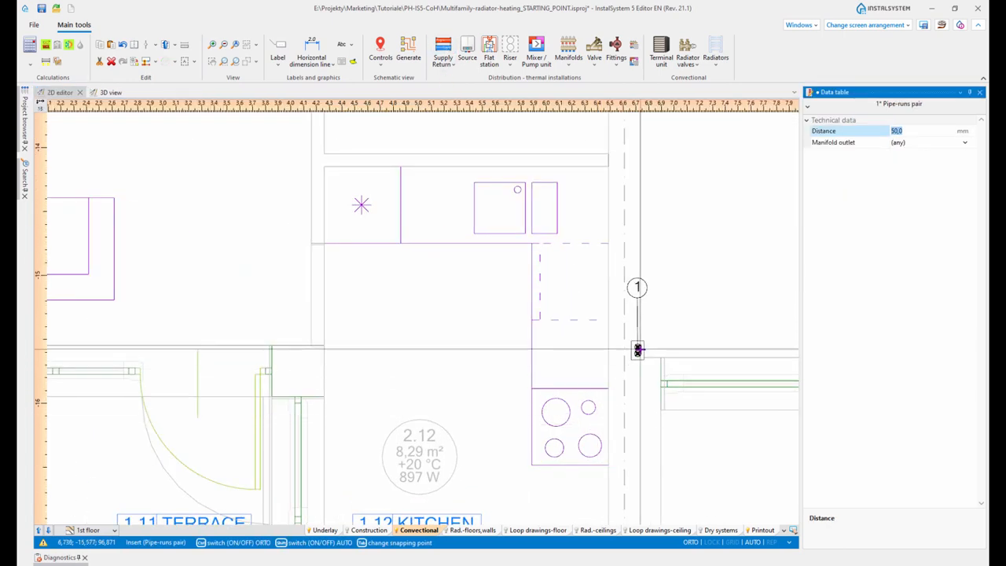
pyautogui.click(638, 351)
pyautogui.scroll(-4, 533, 372)
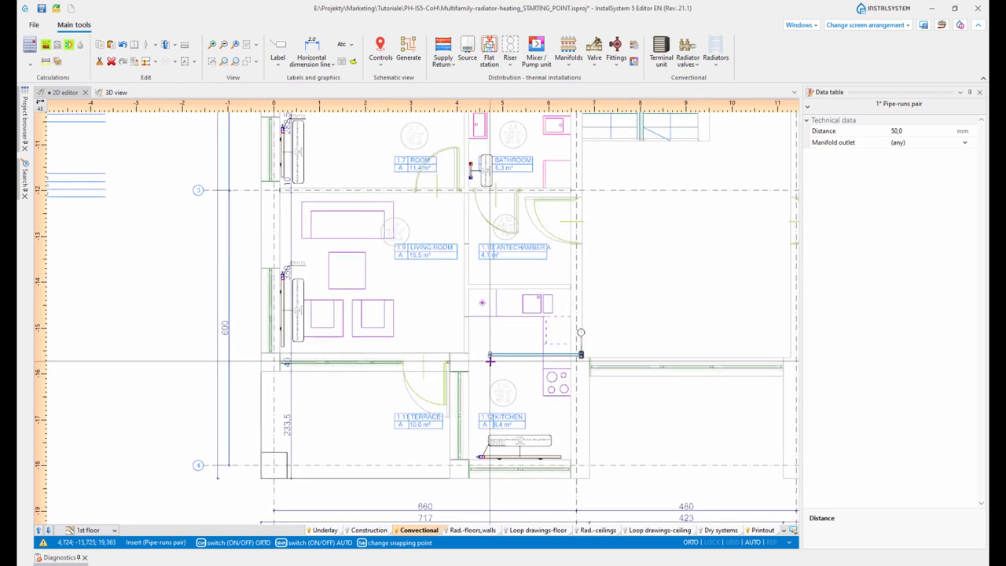
pyautogui.click(483, 363)
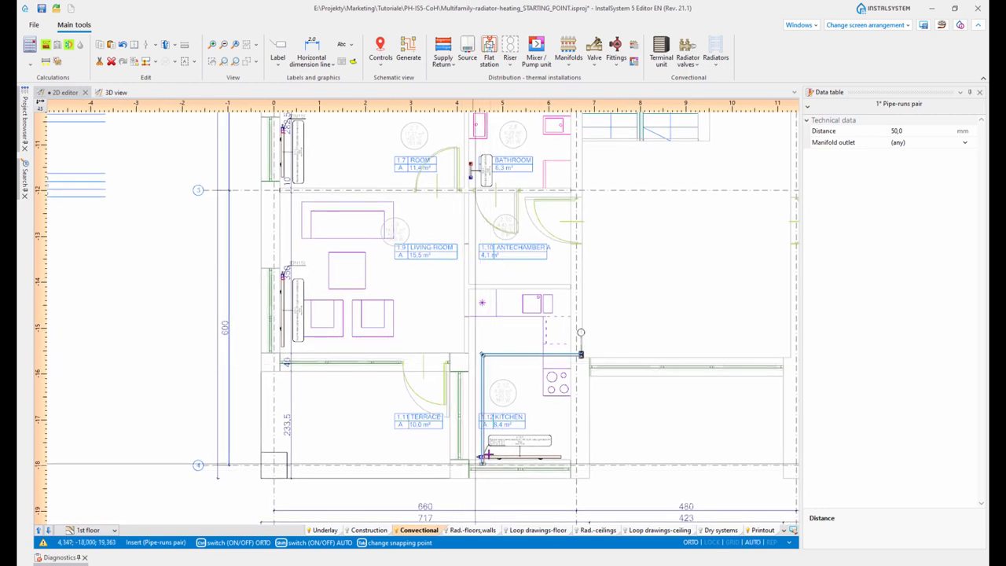
pyautogui.press('Escape')
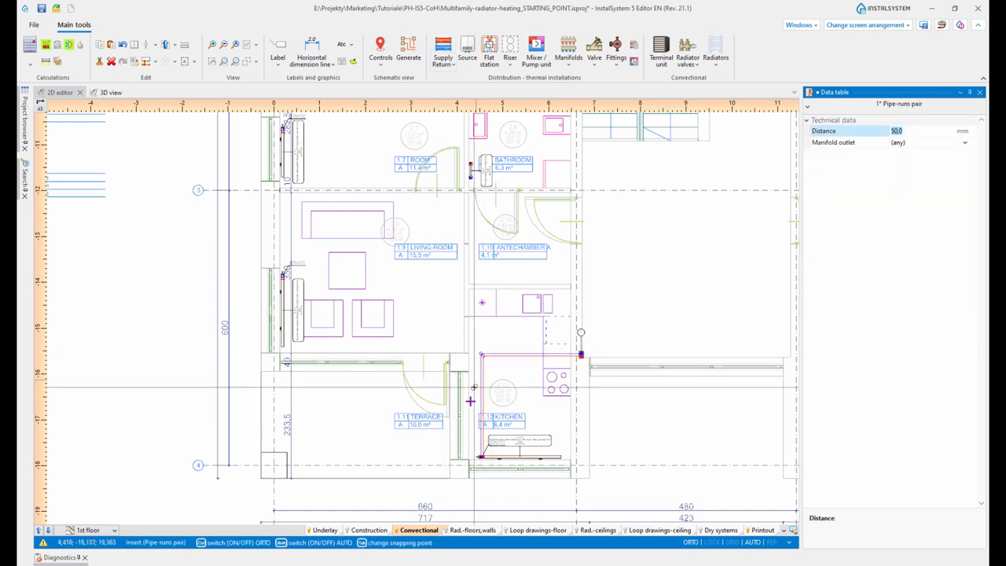
# Draw a pipe-runs pair from the kitchen pipe bend through living room 1.9 and along the outer wall past the radiator in room 1.7.
pyautogui.scroll(1, 472, 386)
pyautogui.scroll(4, 472, 386)
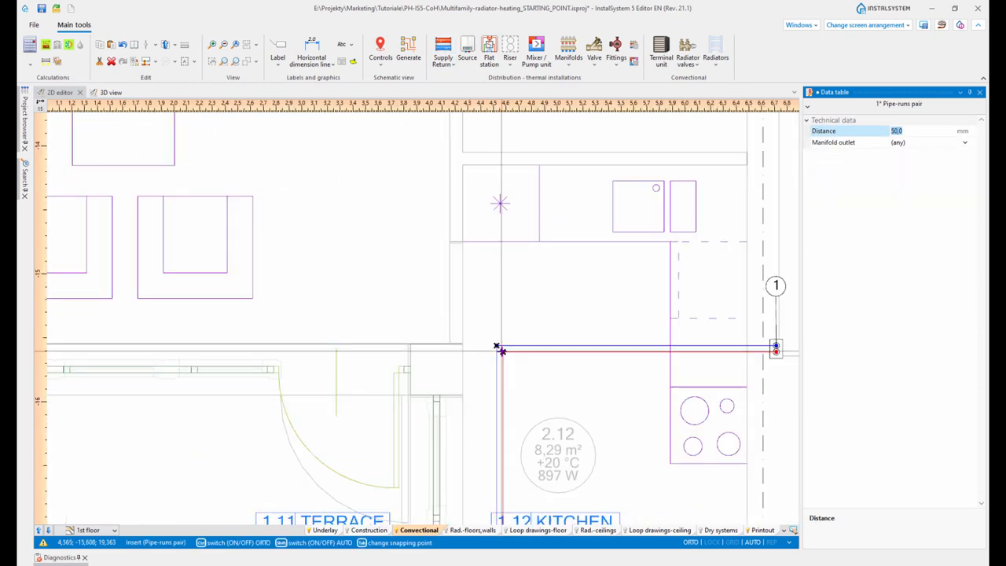
pyautogui.scroll(-3, 502, 351)
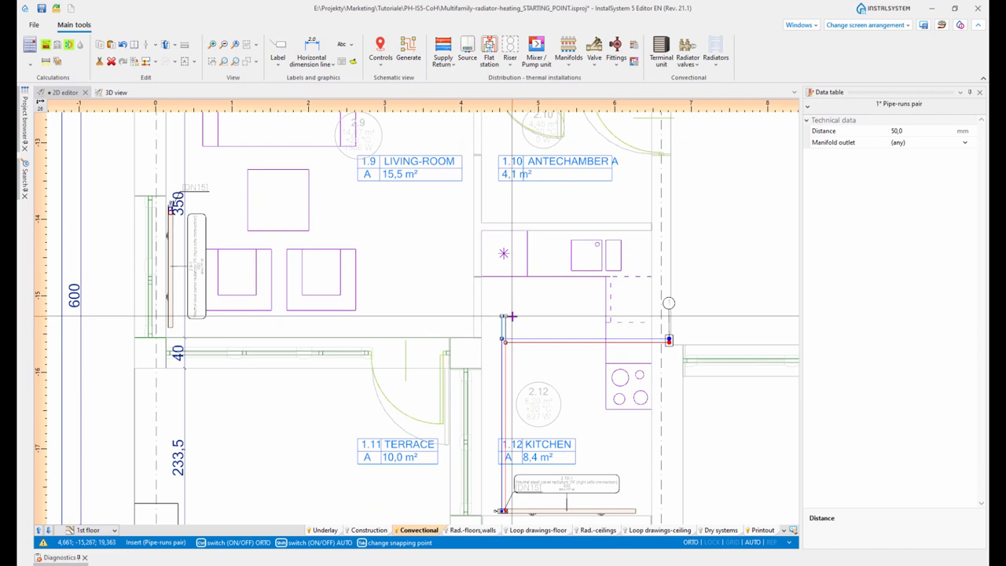
pyautogui.scroll(-5, 188, 311)
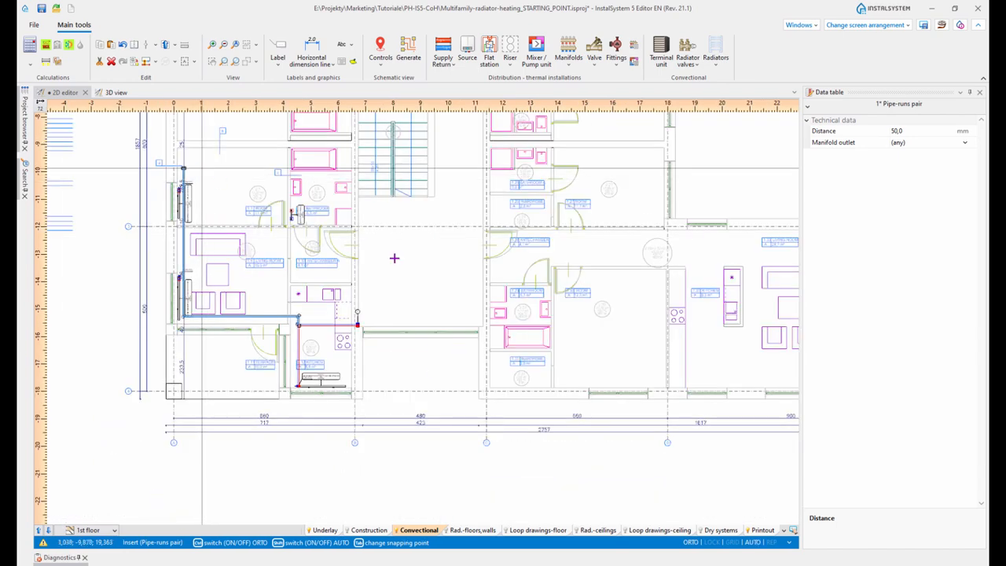
pyautogui.press('Escape')
# Branch a pipe-runs pair off the living-room pipes, up into room 1.7 and across the wall to the bathroom radiator.
pyautogui.scroll(2, 312, 273)
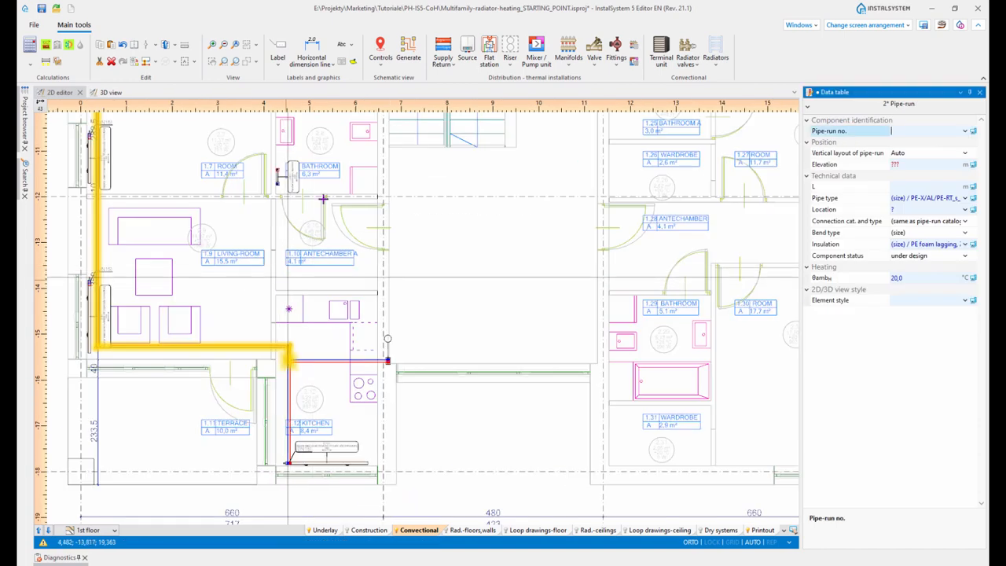
pyautogui.scroll(5, 247, 291)
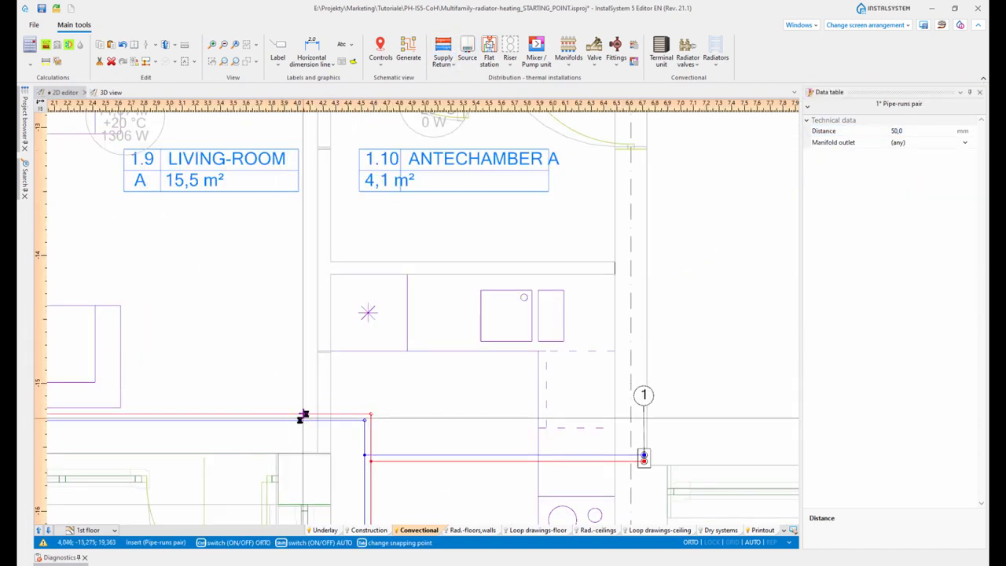
pyautogui.click(303, 414)
pyautogui.scroll(-3, 303, 414)
pyautogui.moveTo(323, 227); pyautogui.dragTo(353, 393, button='middle')
pyautogui.scroll(3, 353, 330)
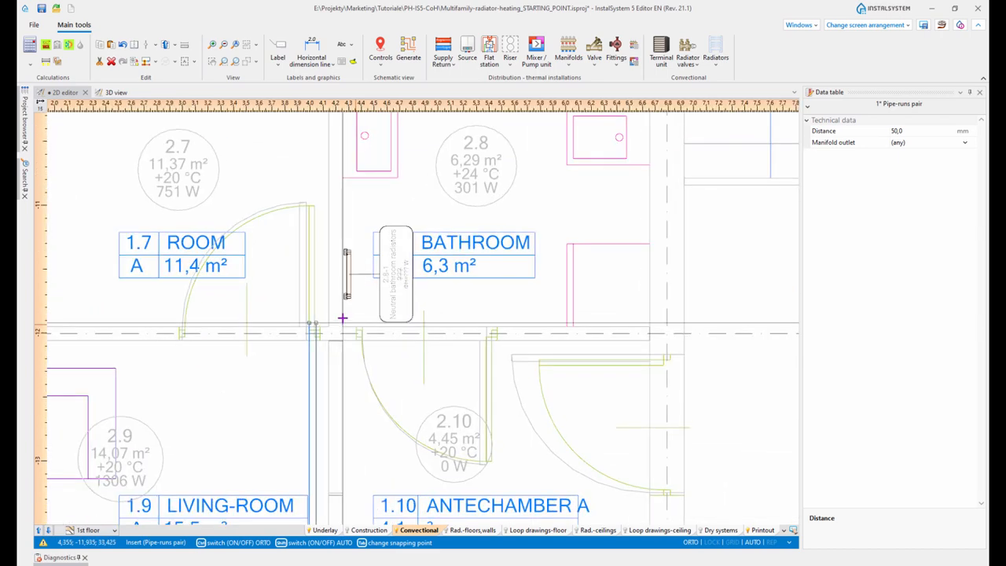
pyautogui.scroll(3, 343, 317)
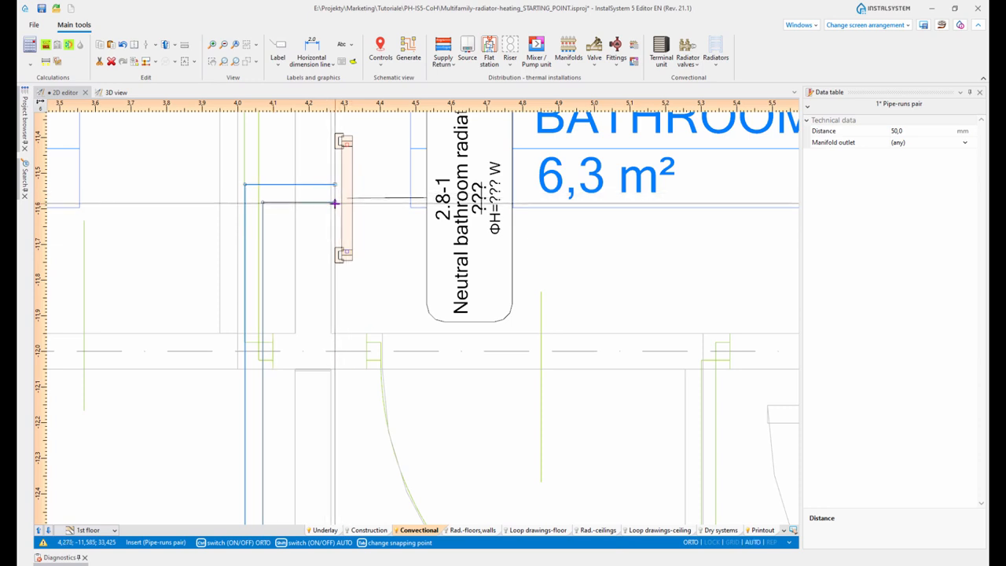
pyautogui.press('Escape')
pyautogui.press('Escape')
# Move the loose supply and return pipe ends onto the bathroom radiator's two connection points.
pyautogui.click(431, 242)
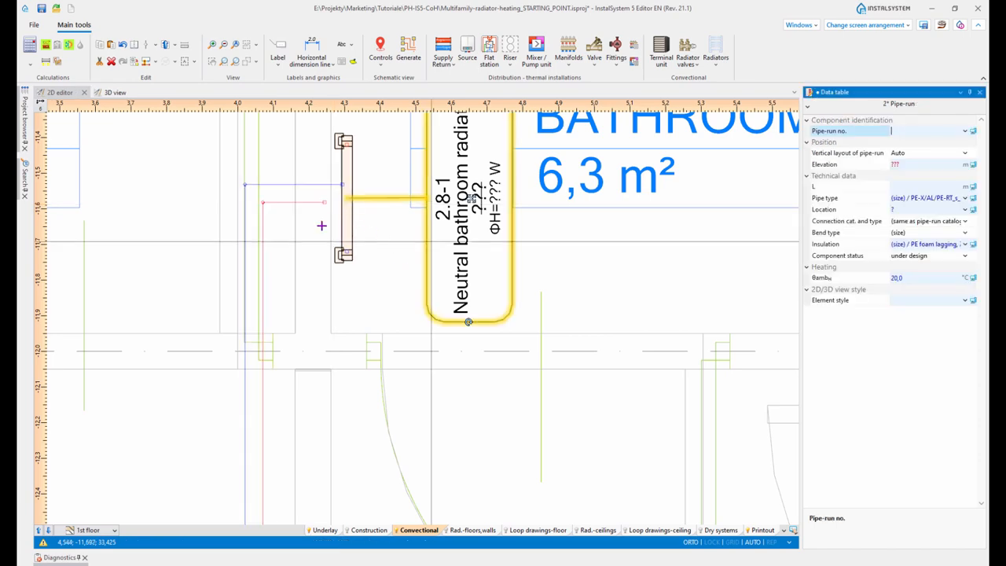
pyautogui.scroll(2, 321, 226)
pyautogui.moveTo(280, 215); pyautogui.dragTo(399, 390, button='middle')
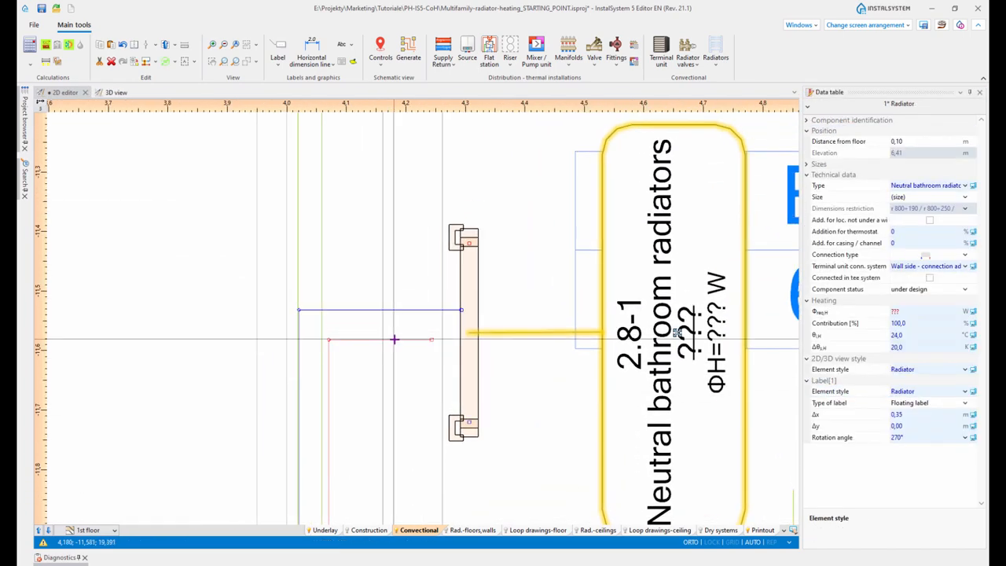
pyautogui.moveTo(395, 340); pyautogui.dragTo(424, 243)
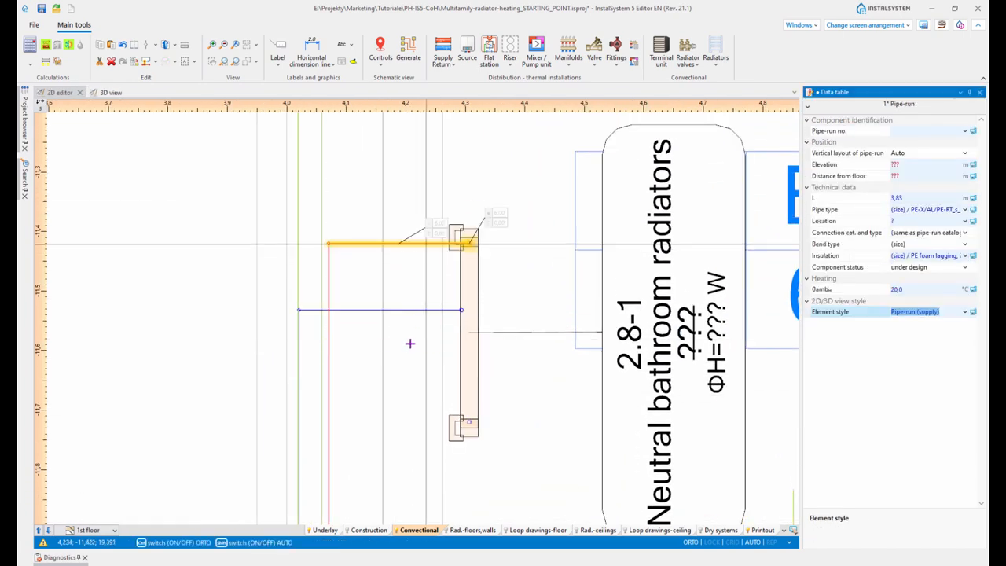
pyautogui.moveTo(408, 318); pyautogui.dragTo(414, 422)
pyautogui.scroll(-10, 309, 390)
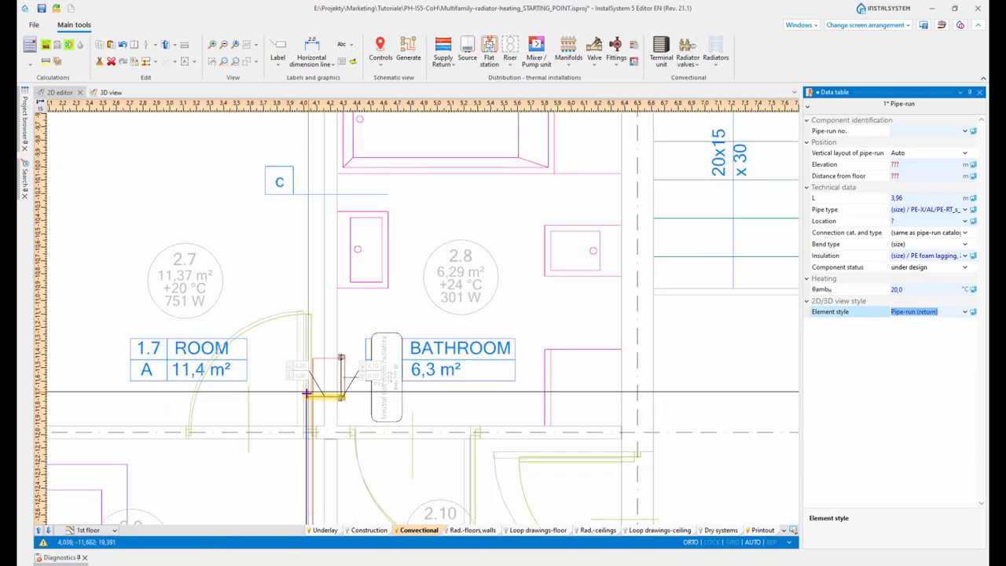
# Automatically connect the radiators in living room 1.9 and room 1.7 to the pipe-runs pair along the outer wall.
pyautogui.scroll(2, 445, 283)
pyautogui.moveTo(445, 300); pyautogui.dragTo(582, 306, button='middle')
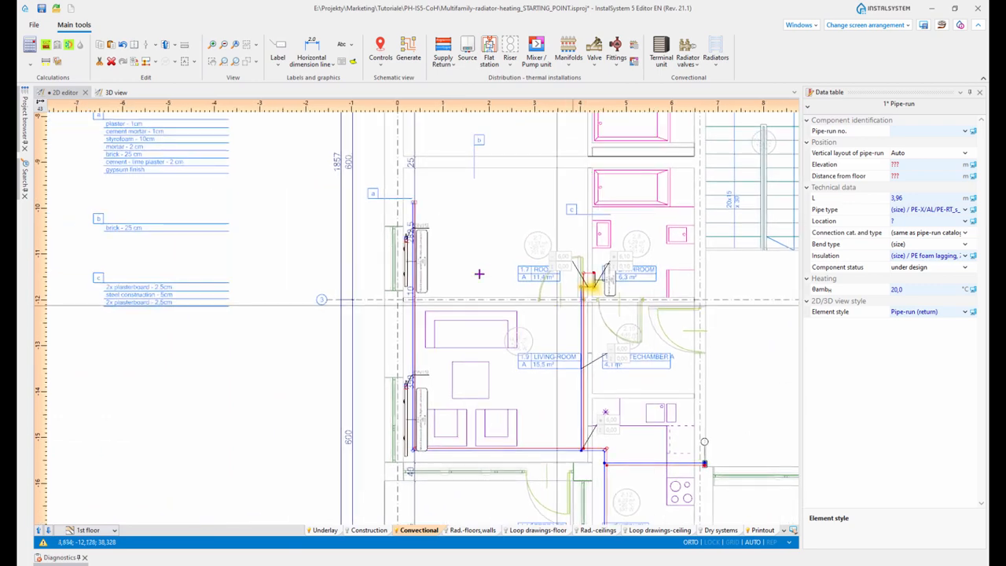
pyautogui.scroll(2, 399, 319)
pyautogui.moveTo(421, 229); pyautogui.dragTo(452, 254, button='middle')
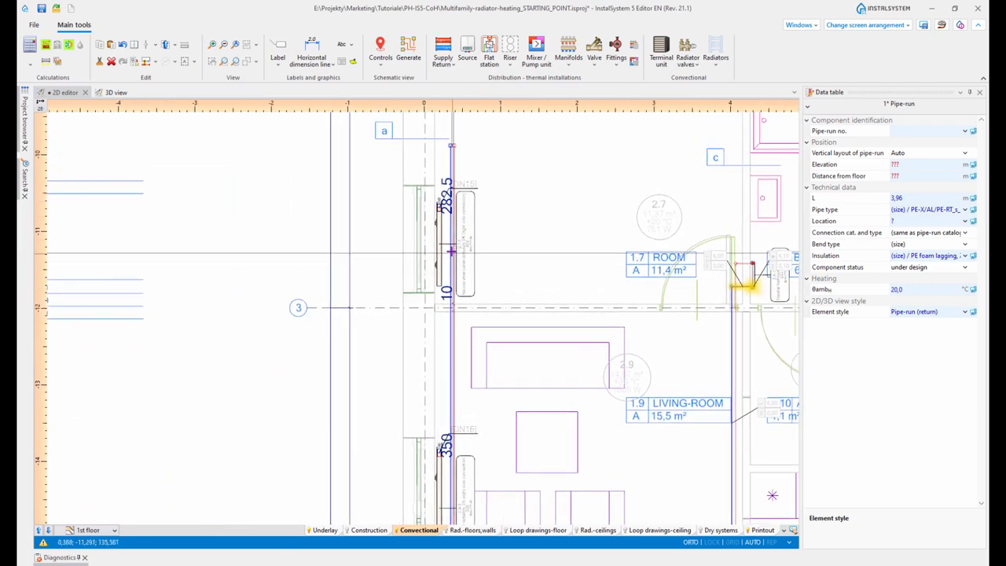
pyautogui.moveTo(494, 418); pyautogui.dragTo(539, 388, button='middle')
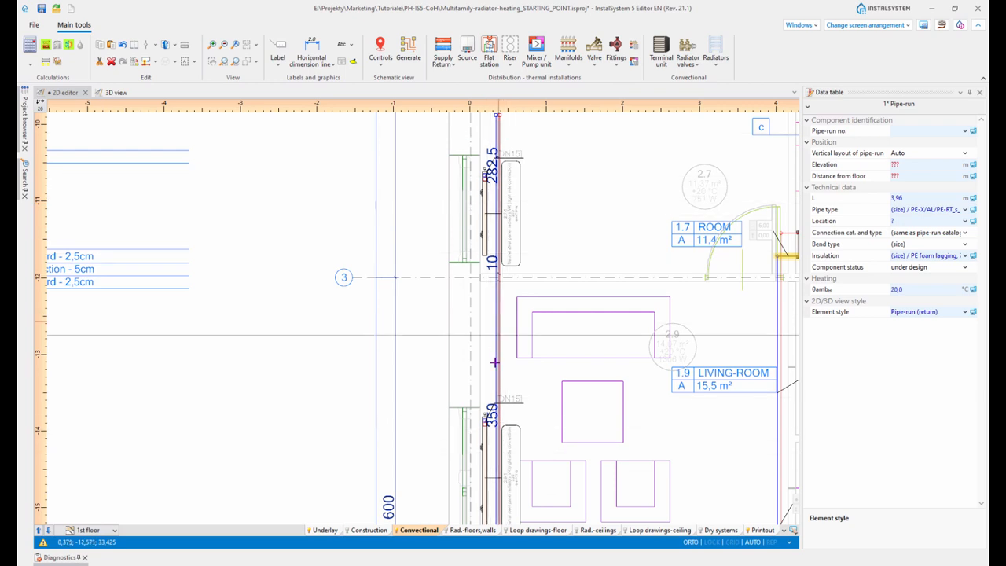
pyautogui.click(157, 63)
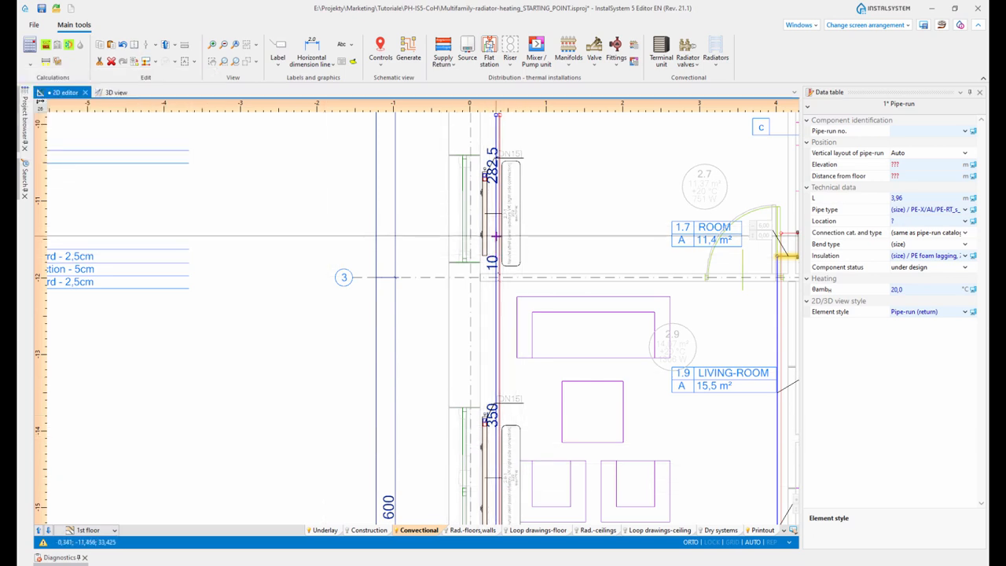
pyautogui.moveTo(559, 321)
pyautogui.mouseDown(button='middle')
pyautogui.moveTo(586, 320)
pyautogui.moveTo(587, 337)
pyautogui.mouseUp(button='middle')
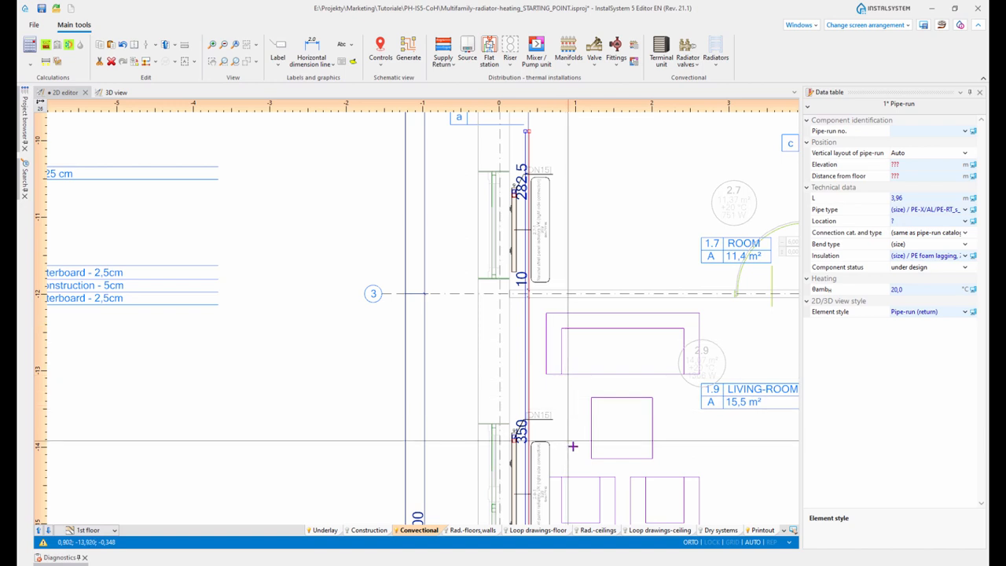
pyautogui.moveTo(586, 451); pyautogui.dragTo(495, 135)
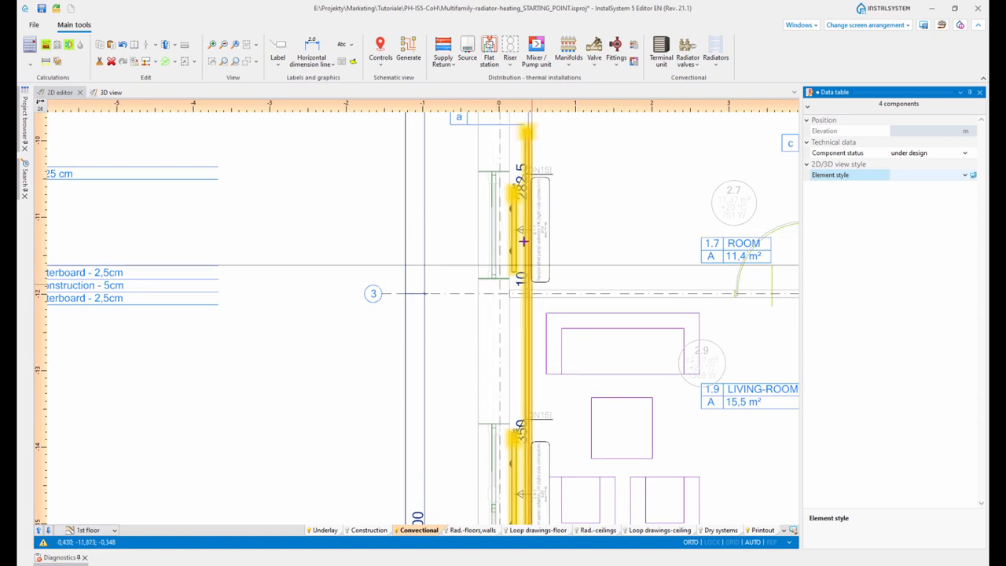
pyautogui.click(157, 64)
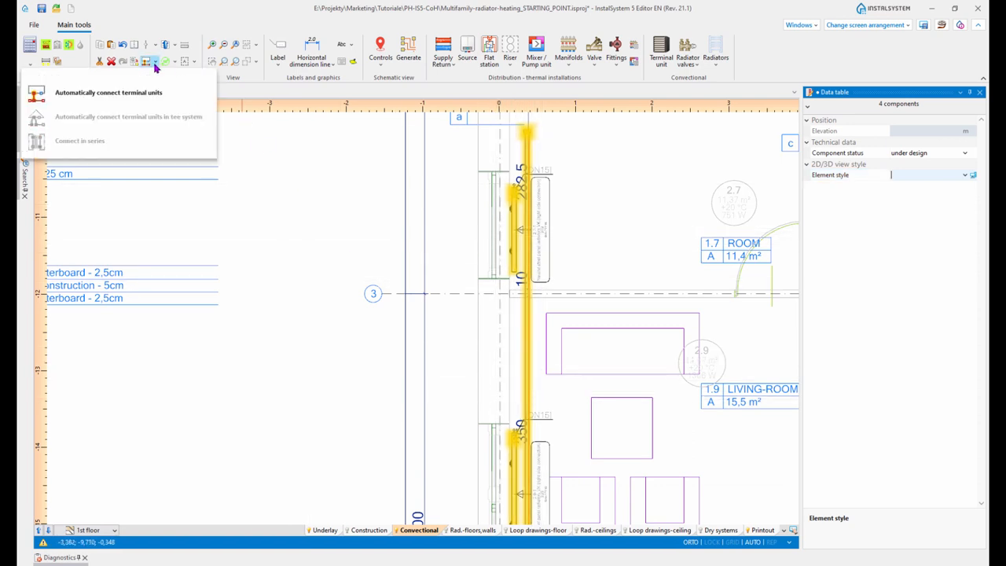
pyautogui.click(75, 96)
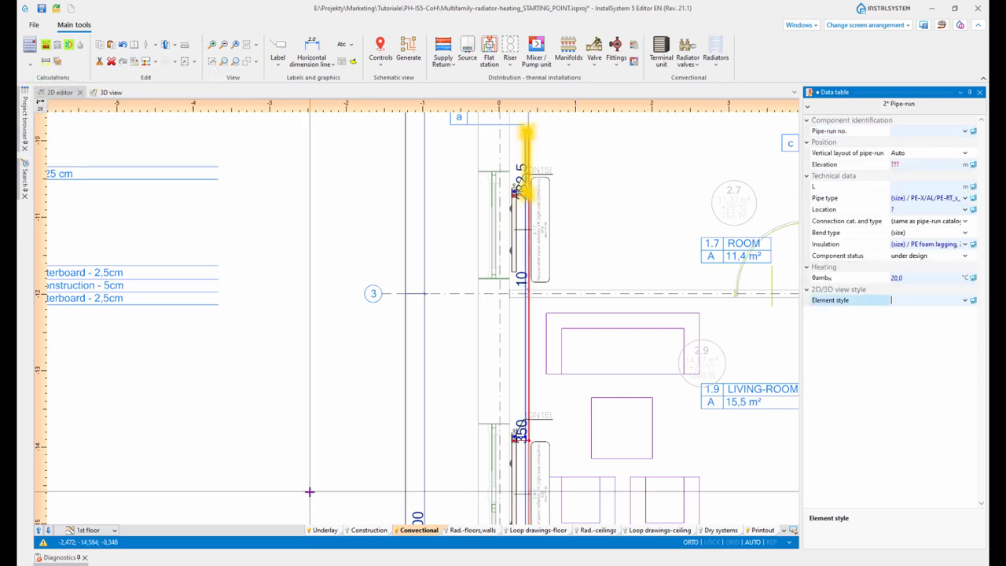
# Check the automatic radiator connections and delete the surplus supply and return pipe ends extending past the radiator in room 1.7.
pyautogui.scroll(3, 431, 427)
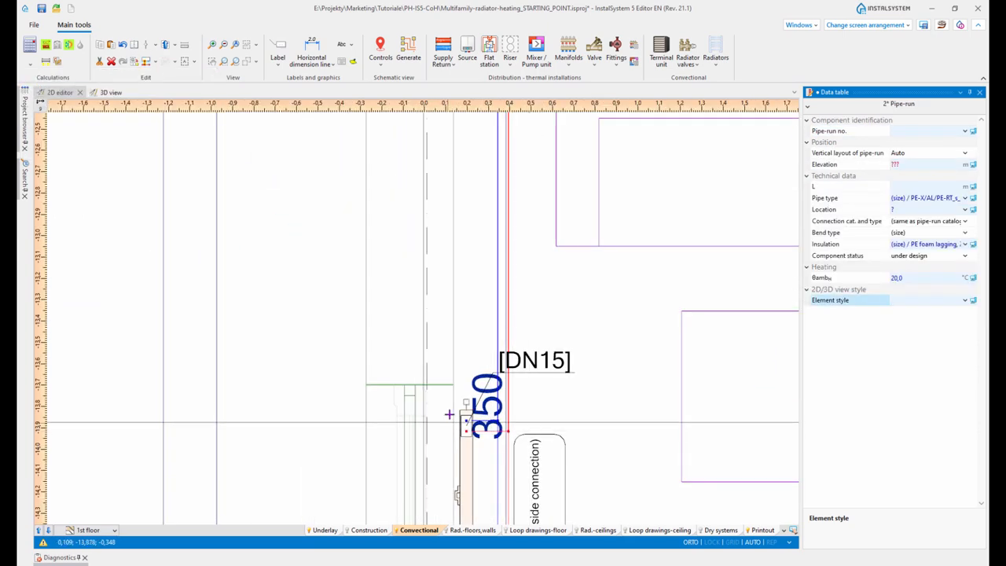
pyautogui.moveTo(442, 354); pyautogui.dragTo(470, 485, button='middle')
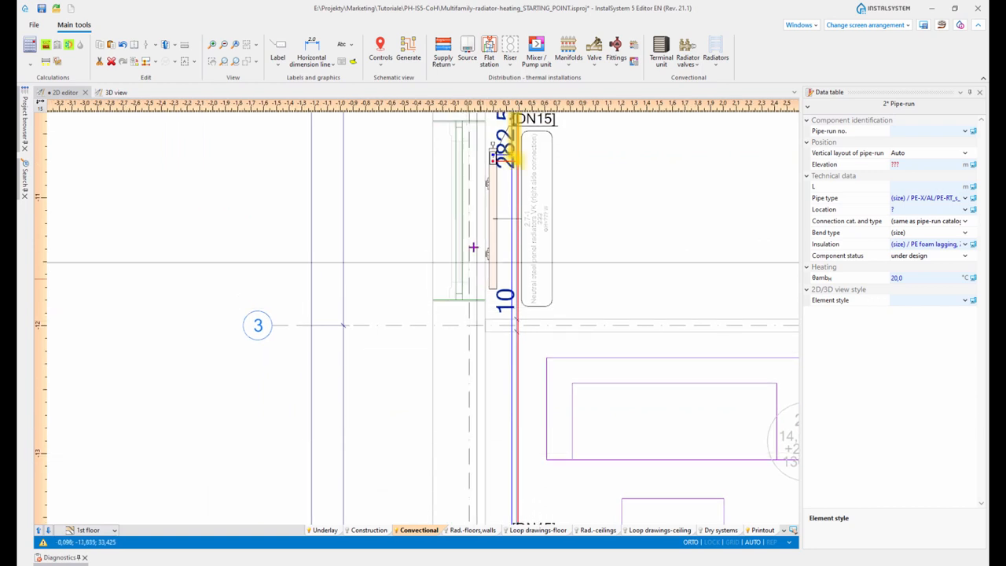
pyautogui.moveTo(472, 242); pyautogui.dragTo(504, 437, button='middle')
pyautogui.scroll(4, 540, 271)
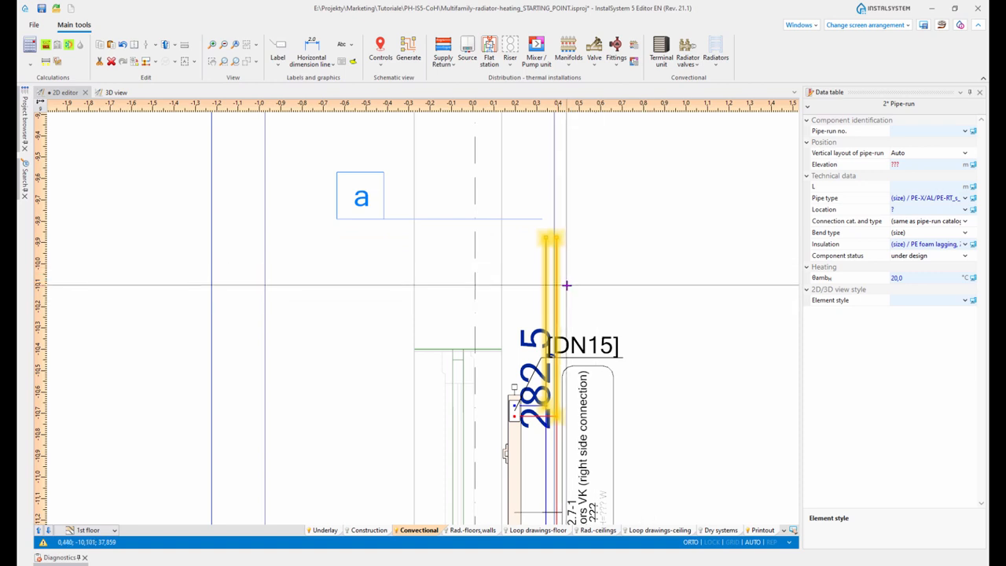
pyautogui.click(646, 261)
pyautogui.scroll(-2, 646, 347)
pyautogui.scroll(-5, 645, 347)
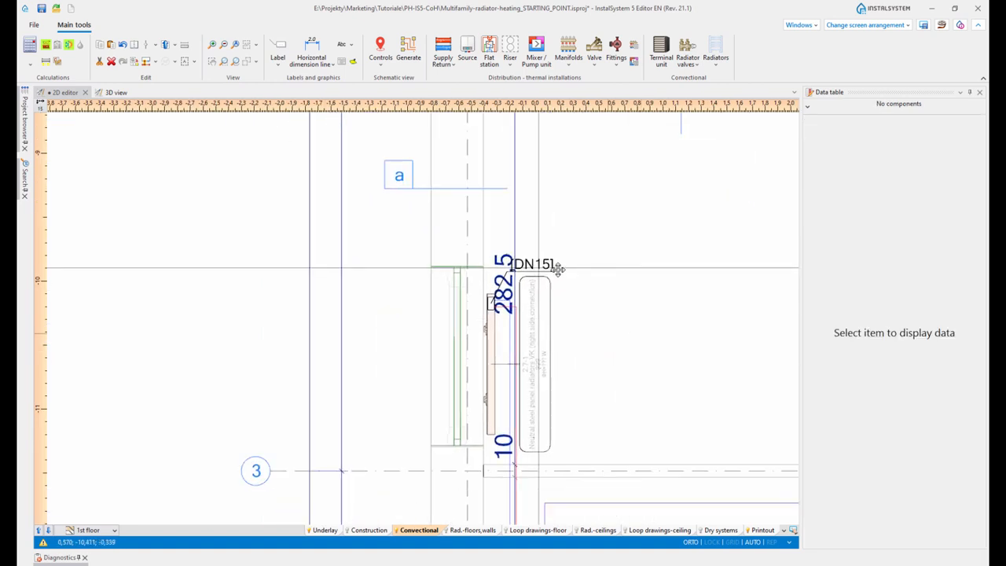
# Switch from the 1st floor plan to the Basement storey and find the riser beside storage 0.8.
pyautogui.moveTo(484, 301); pyautogui.dragTo(445, 243, button='middle')
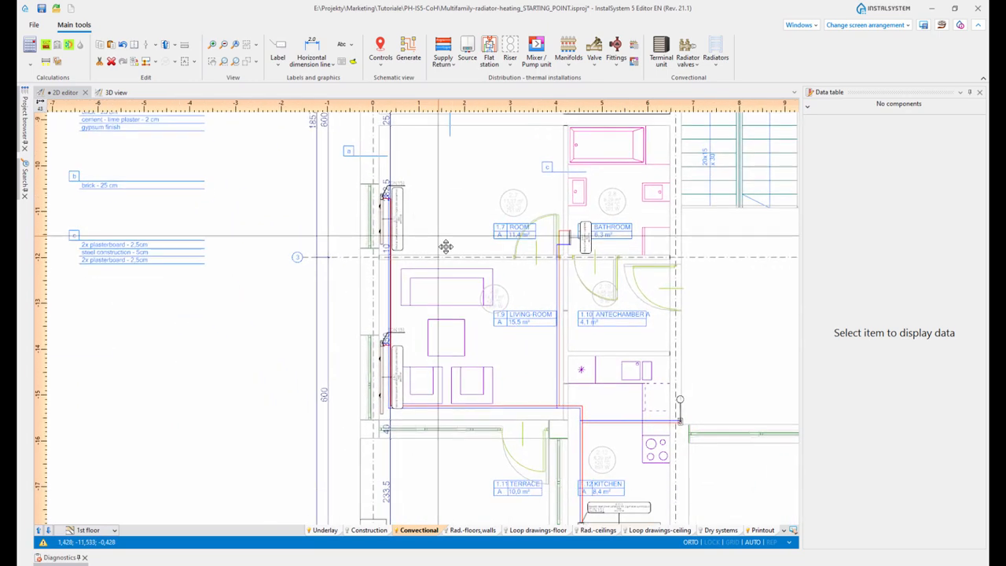
pyautogui.moveTo(653, 422)
pyautogui.mouseDown(button='middle')
pyautogui.moveTo(597, 330)
pyautogui.moveTo(622, 400)
pyautogui.moveTo(613, 411)
pyautogui.moveTo(573, 372)
pyautogui.mouseUp(button='middle')
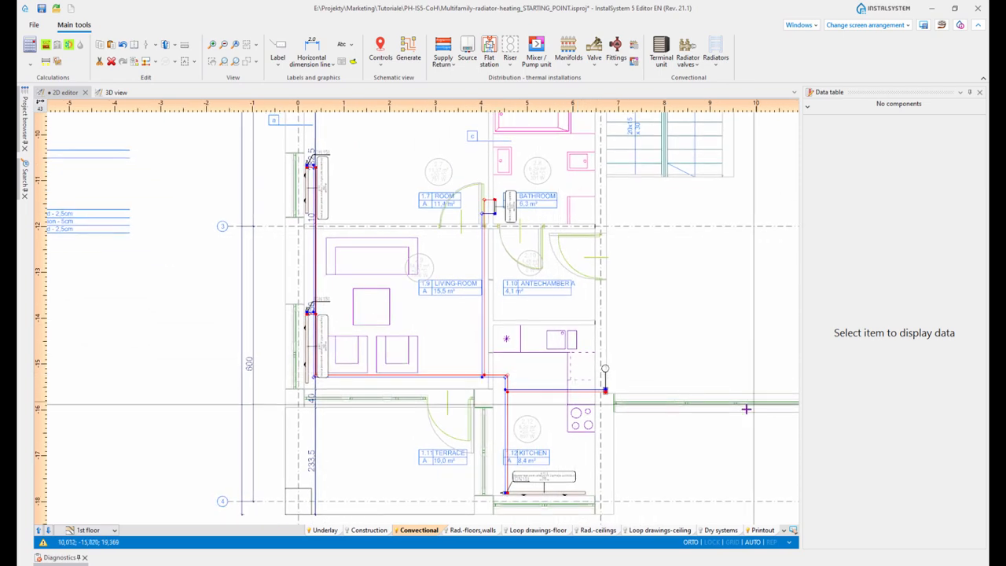
pyautogui.scroll(2, 651, 406)
pyautogui.scroll(-2, 621, 389)
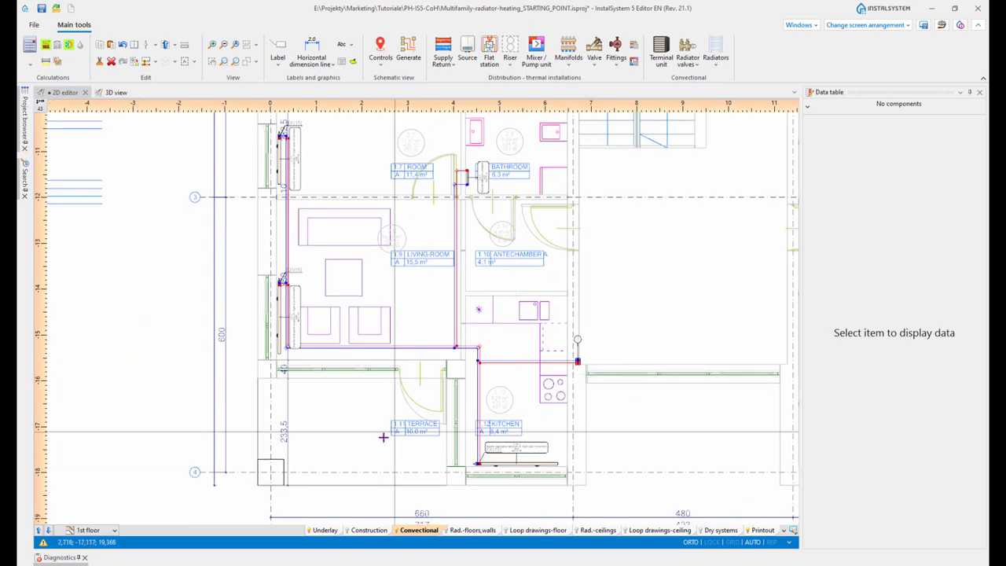
pyautogui.click(86, 532)
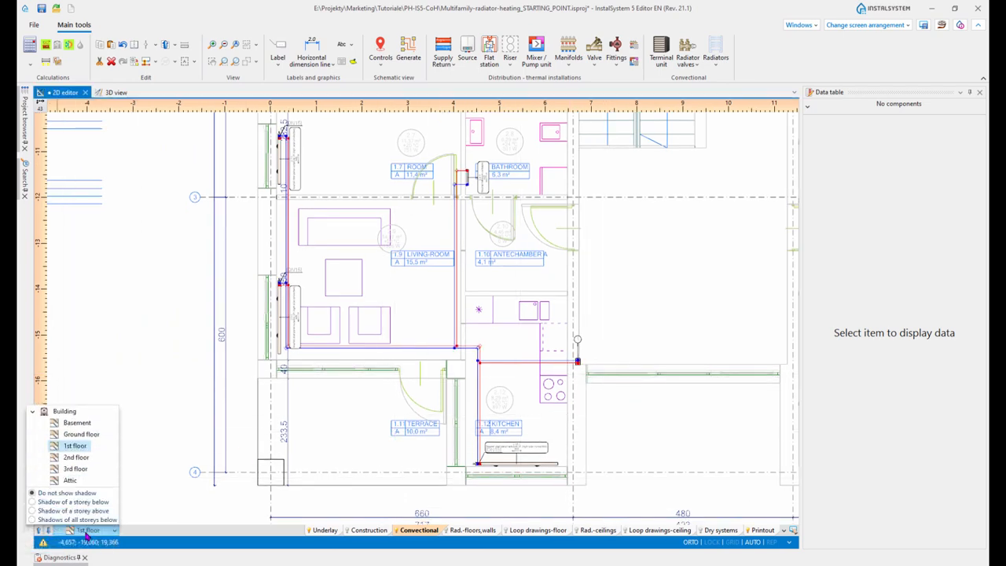
pyautogui.click(74, 422)
pyautogui.scroll(3, 366, 425)
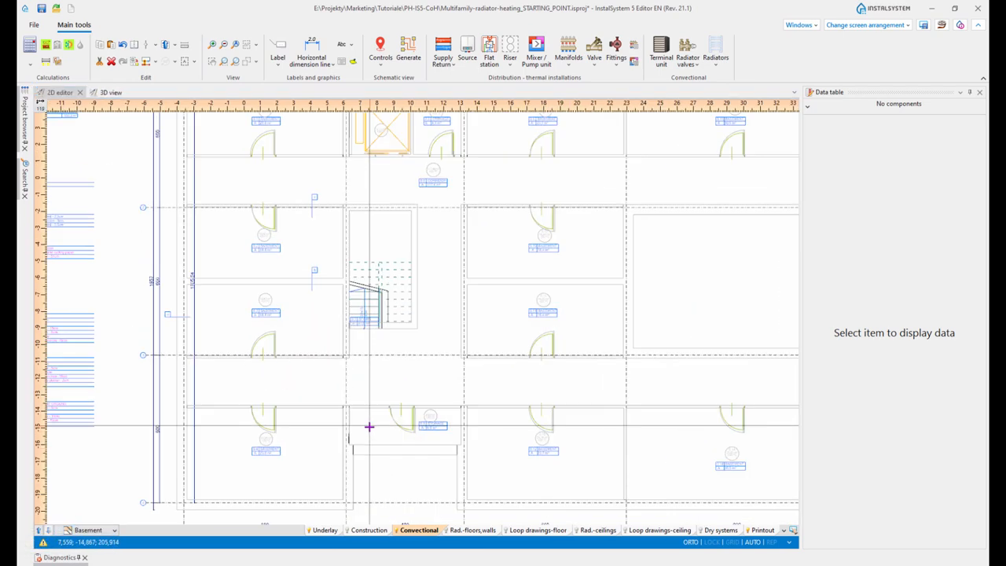
pyautogui.moveTo(337, 359); pyautogui.dragTo(406, 400, button='middle')
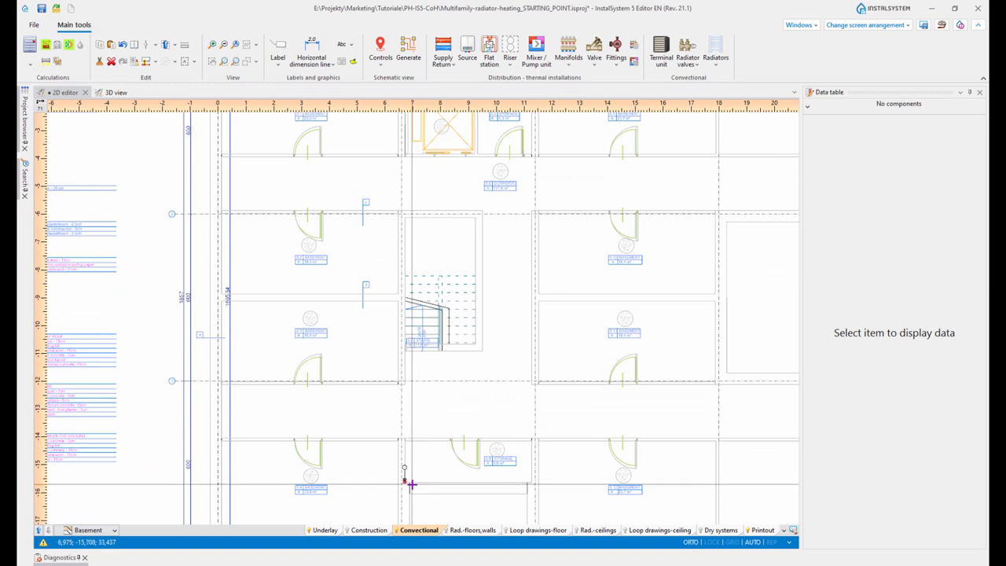
pyautogui.moveTo(554, 262); pyautogui.dragTo(541, 282, button='middle')
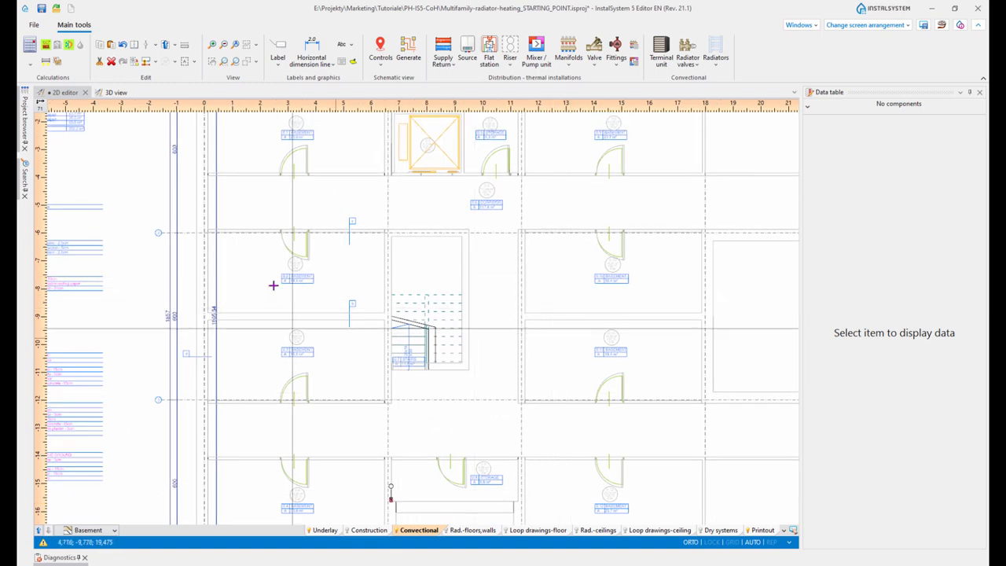
# Insert a heating source inside basement room 0.10, in the corner next to the corridor.
pyautogui.scroll(6, 609, 278)
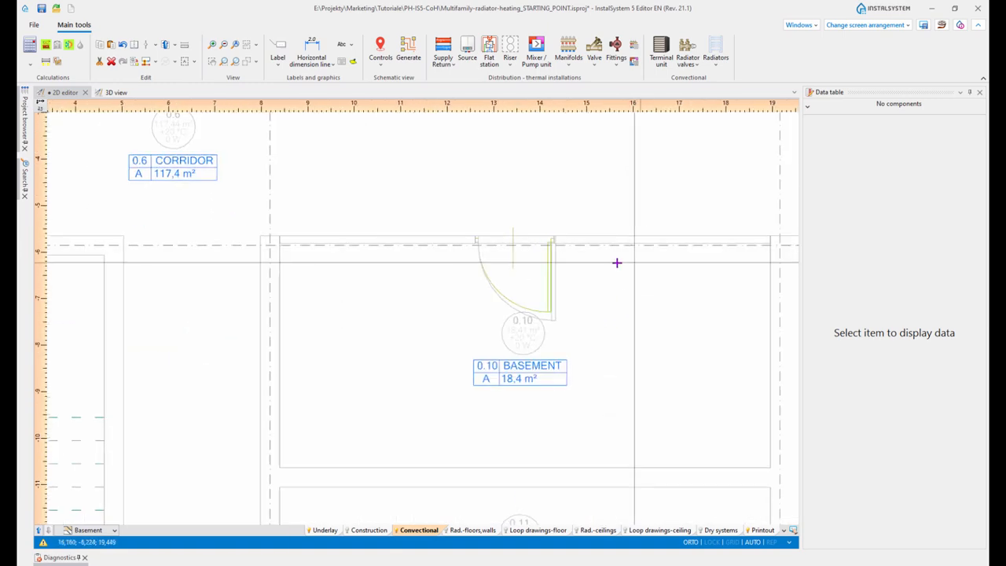
pyautogui.moveTo(680, 397); pyautogui.dragTo(661, 394, button='middle')
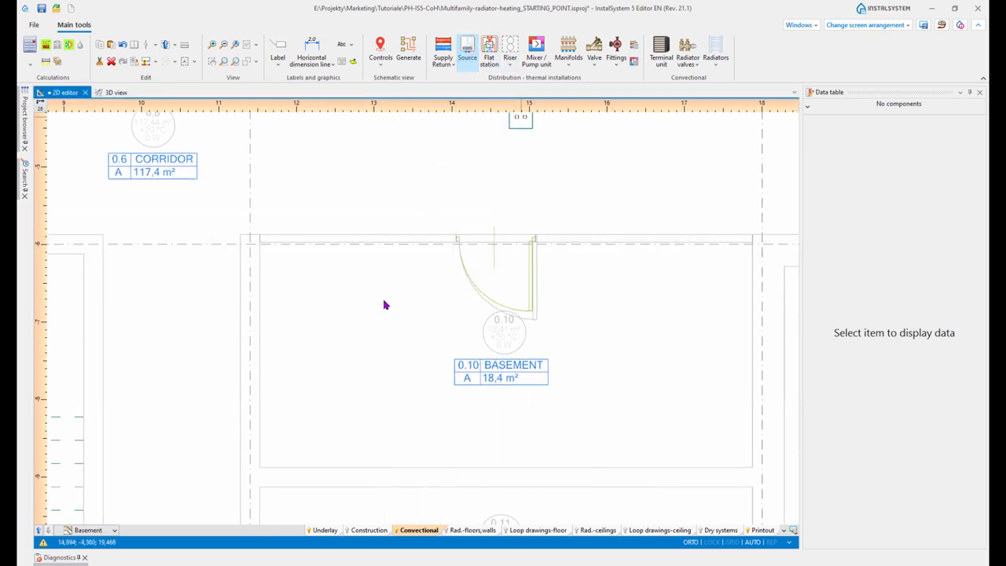
pyautogui.click(276, 259)
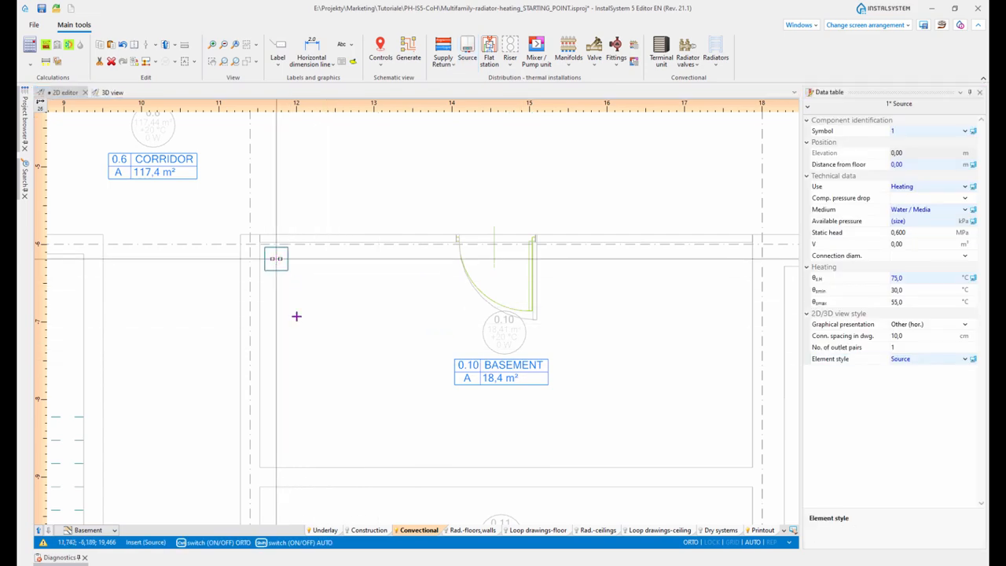
# Start a pipe-runs pair at the riser in storage 0.8 and run it along the storage wall to the room's far end.
pyautogui.scroll(-3, 245, 413)
pyautogui.moveTo(241, 448); pyautogui.dragTo(429, 330, button='middle')
pyautogui.scroll(-3, 429, 330)
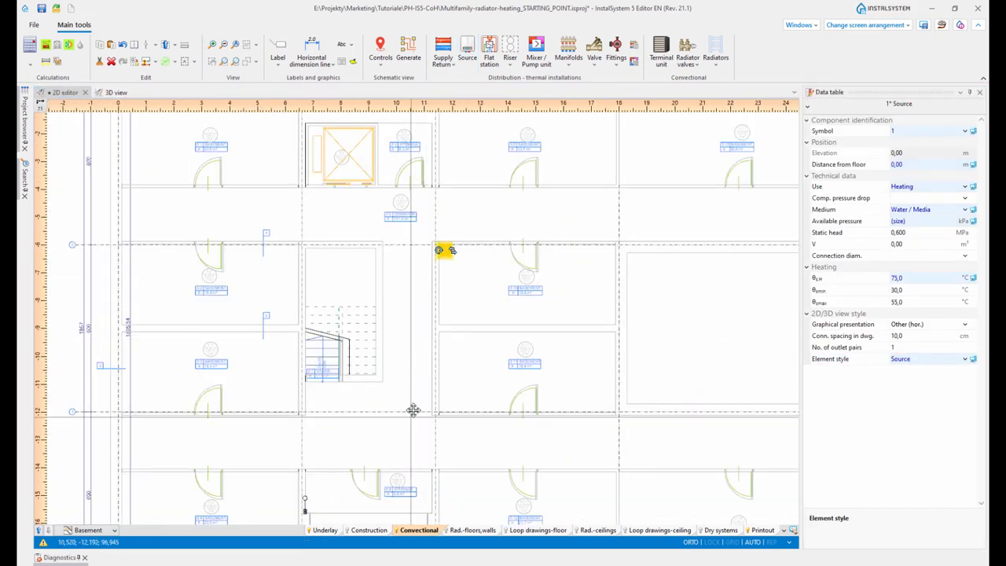
pyautogui.scroll(5, 307, 495)
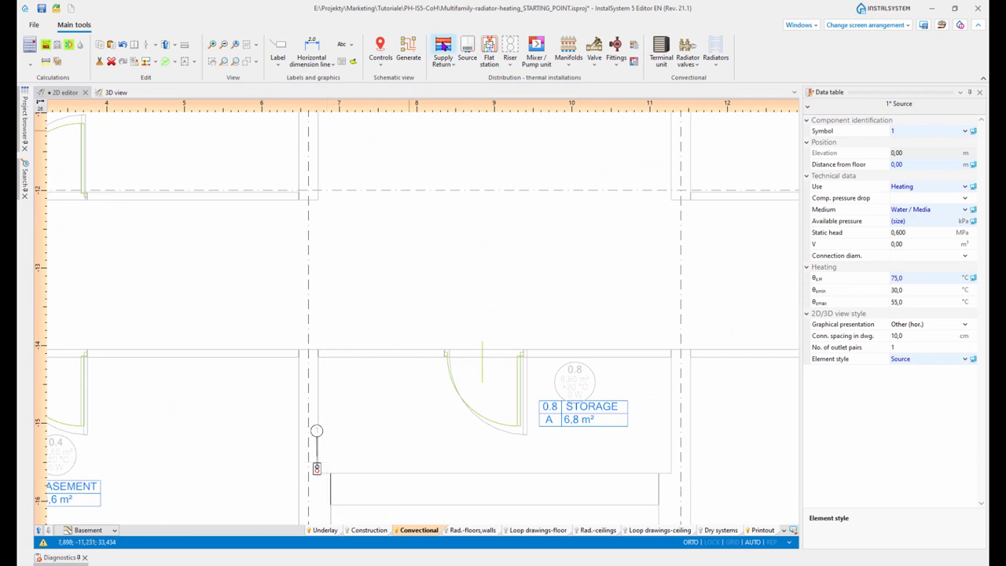
pyautogui.click(442, 47)
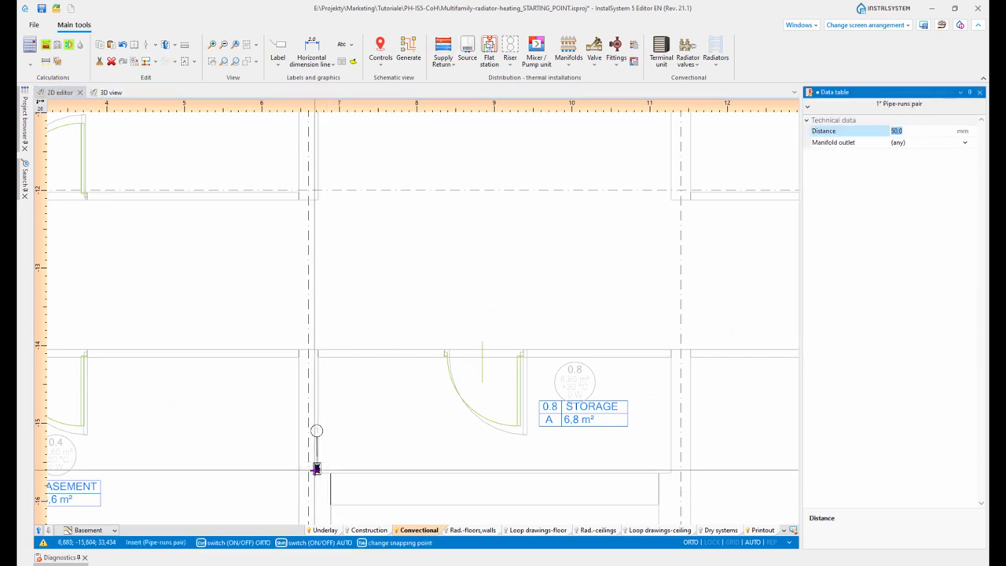
pyautogui.click(316, 468)
pyautogui.scroll(-3, 532, 453)
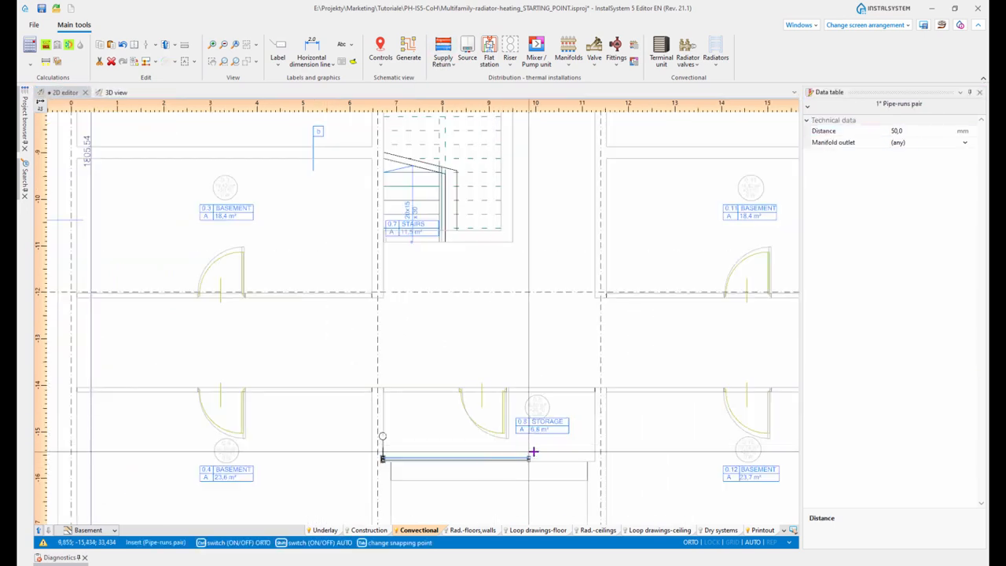
pyautogui.scroll(-2, 556, 442)
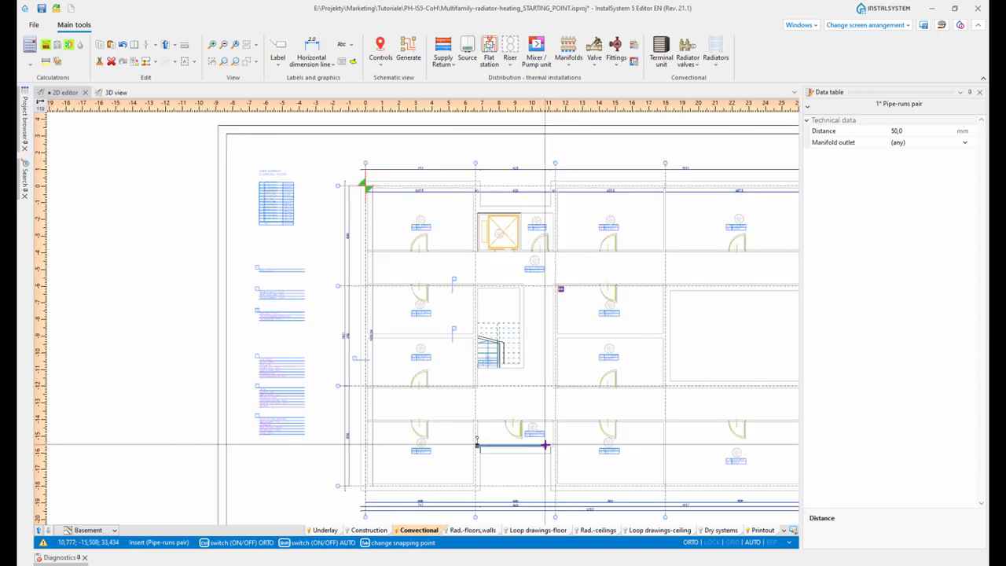
pyautogui.click(542, 444)
# Continue the pipe-runs pair up the corridor and across into basement room 0.10, ending on the source's two connection points.
pyautogui.scroll(3, 543, 298)
pyautogui.scroll(2, 542, 297)
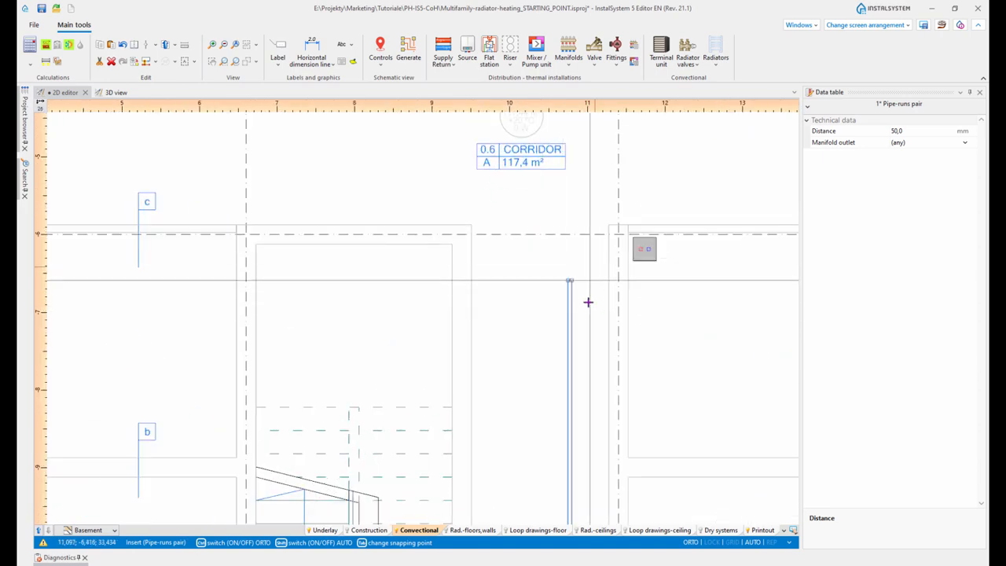
pyautogui.click(587, 301)
pyautogui.click(645, 300)
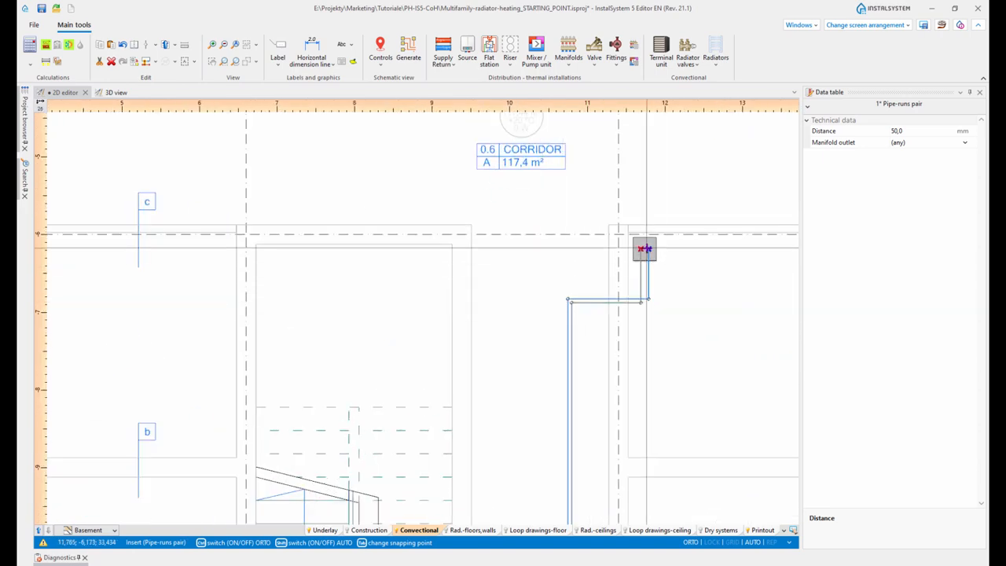
pyautogui.press('Escape')
pyautogui.press('Escape')
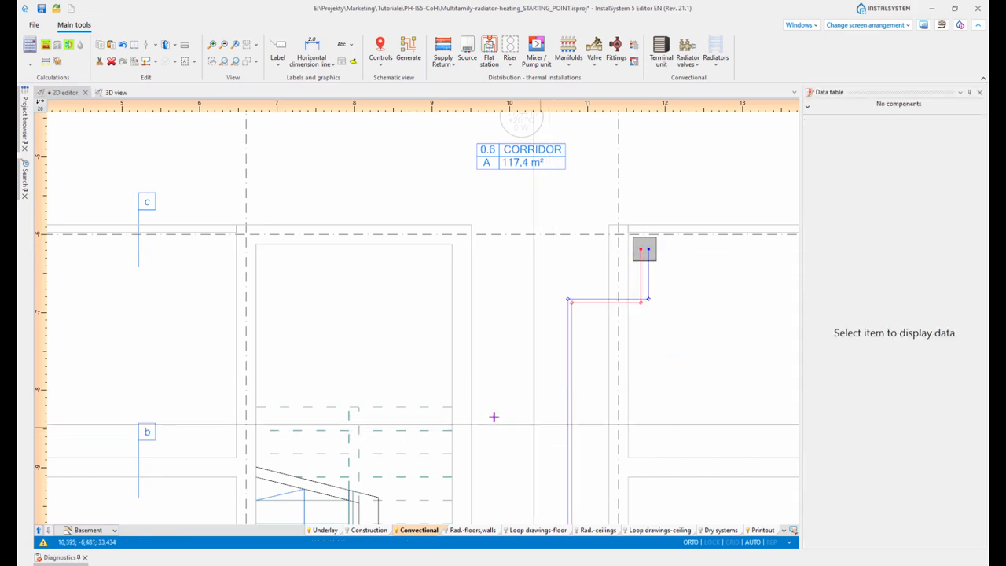
# Check the Basement storey's supply and return pipe-run distances from the floor in the storeys management of the general data.
pyautogui.scroll(-2, 488, 416)
pyautogui.scroll(-2, 478, 416)
pyautogui.moveTo(472, 413); pyautogui.dragTo(538, 397, button='middle')
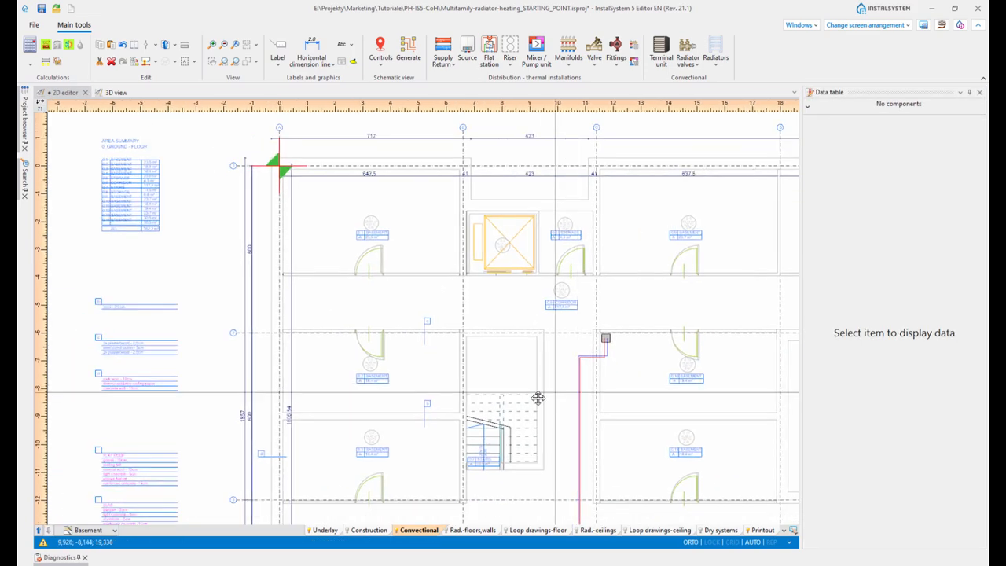
pyautogui.click(866, 26)
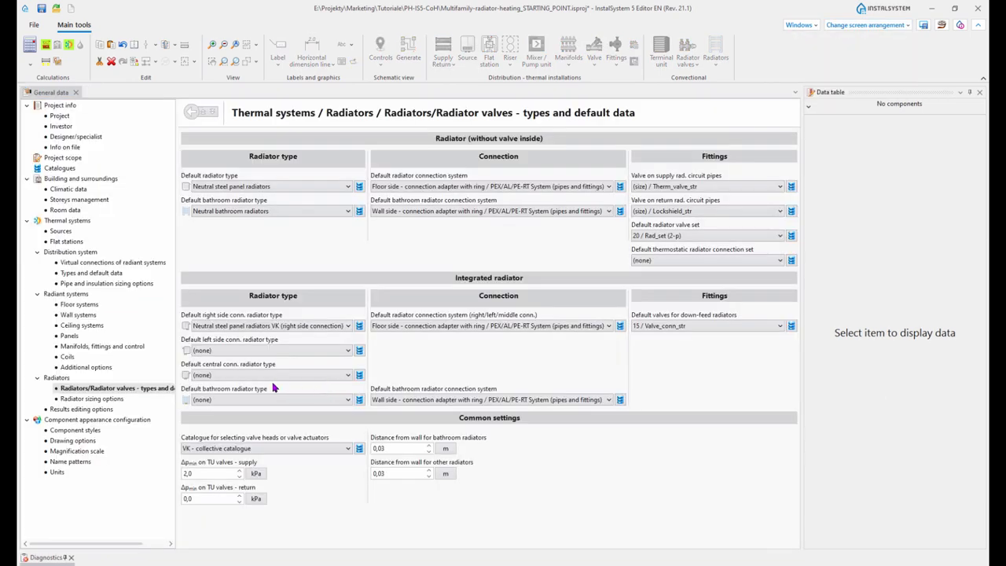
pyautogui.click(81, 202)
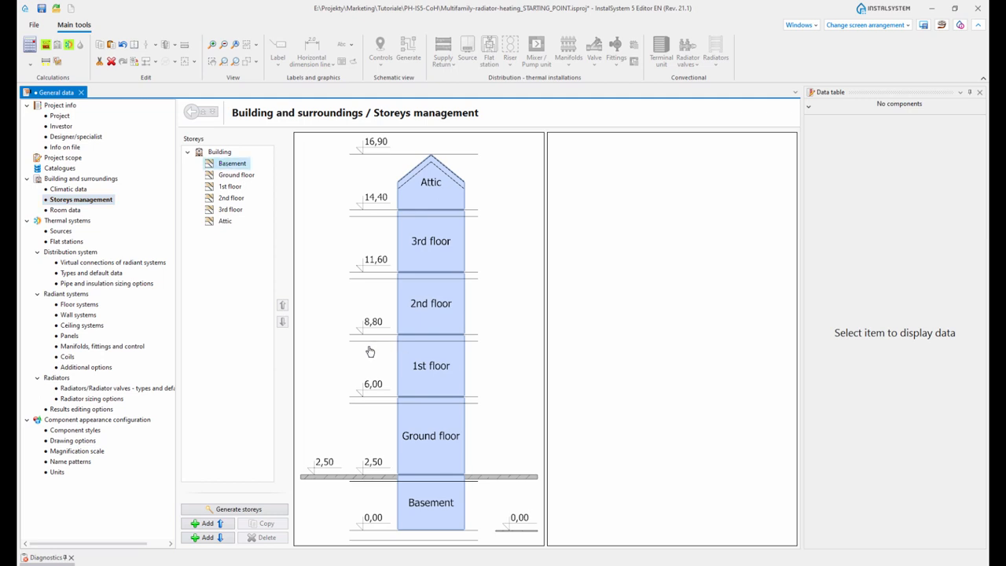
pyautogui.click(232, 165)
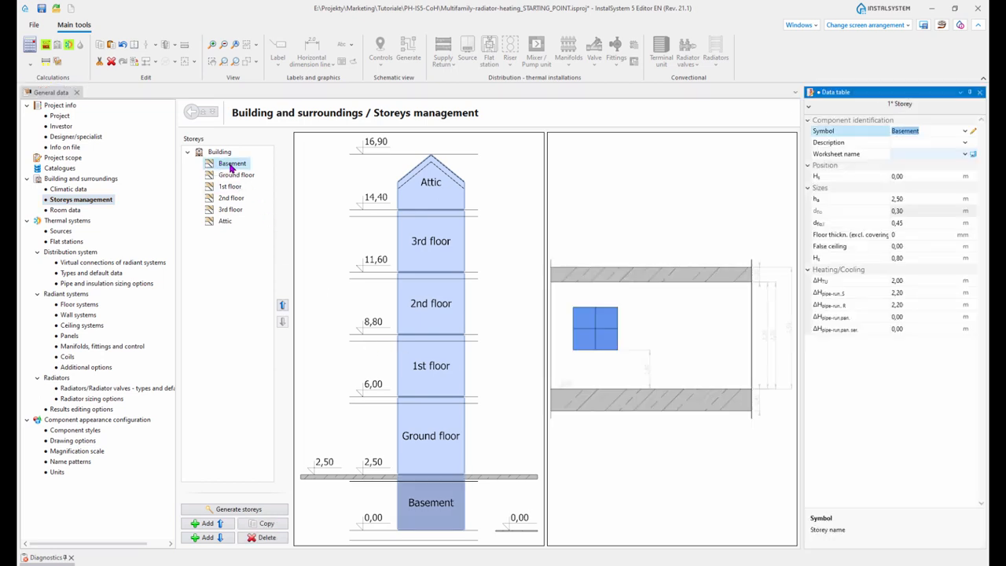
pyautogui.click(921, 294)
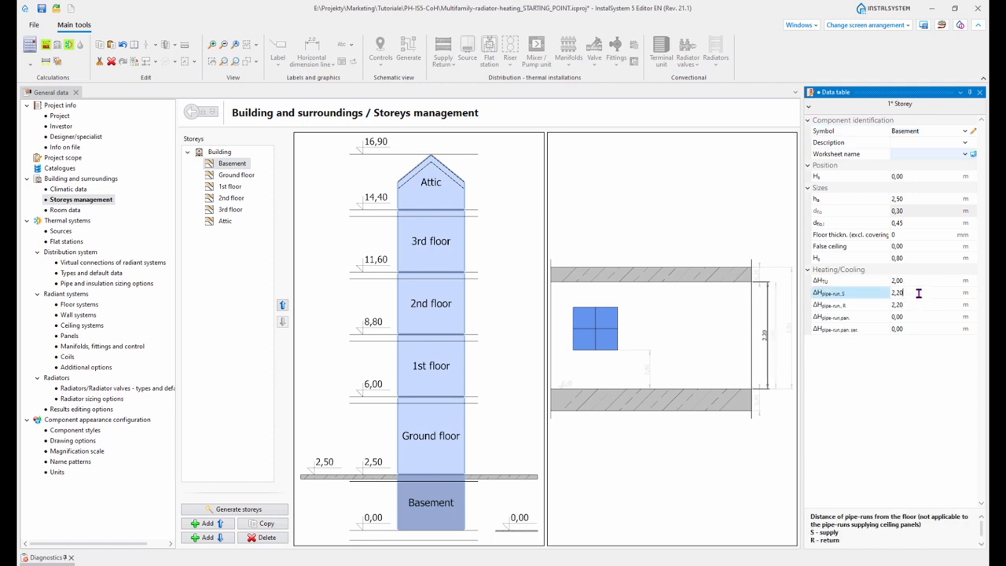
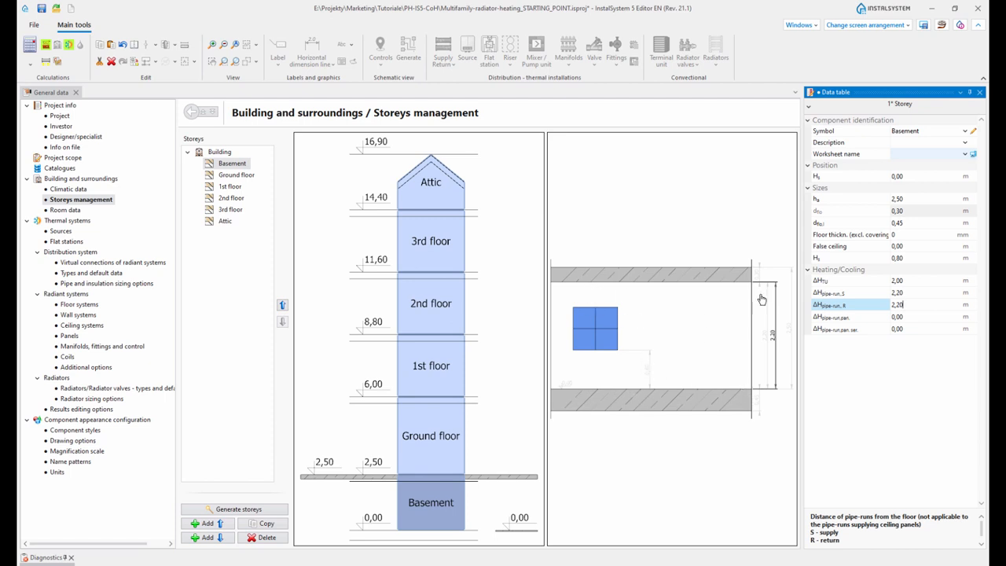
# Return to the 2D editing screen arrangement and switch from the Basement to the 1st floor plan.
pyautogui.click(866, 26)
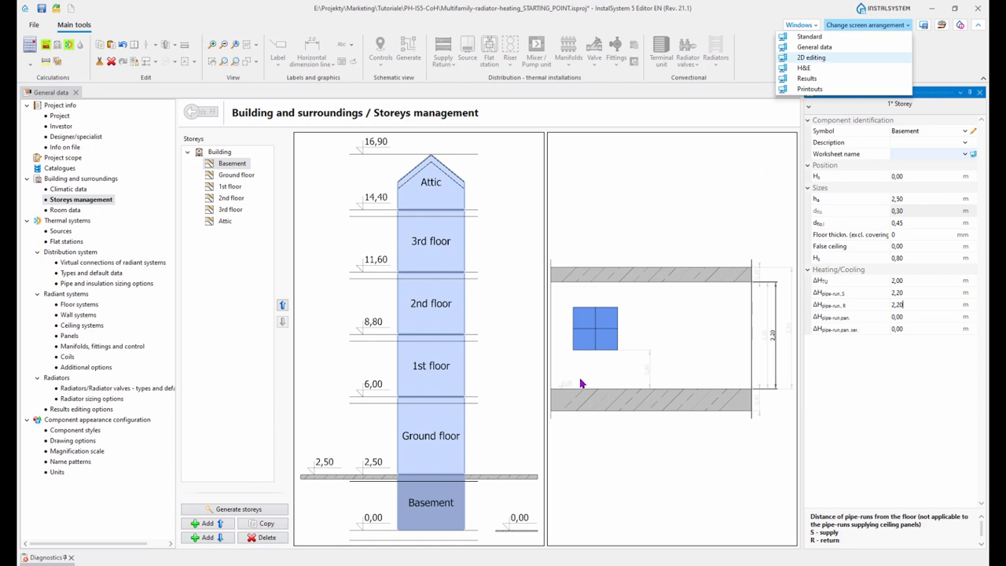
pyautogui.scroll(-3, 582, 384)
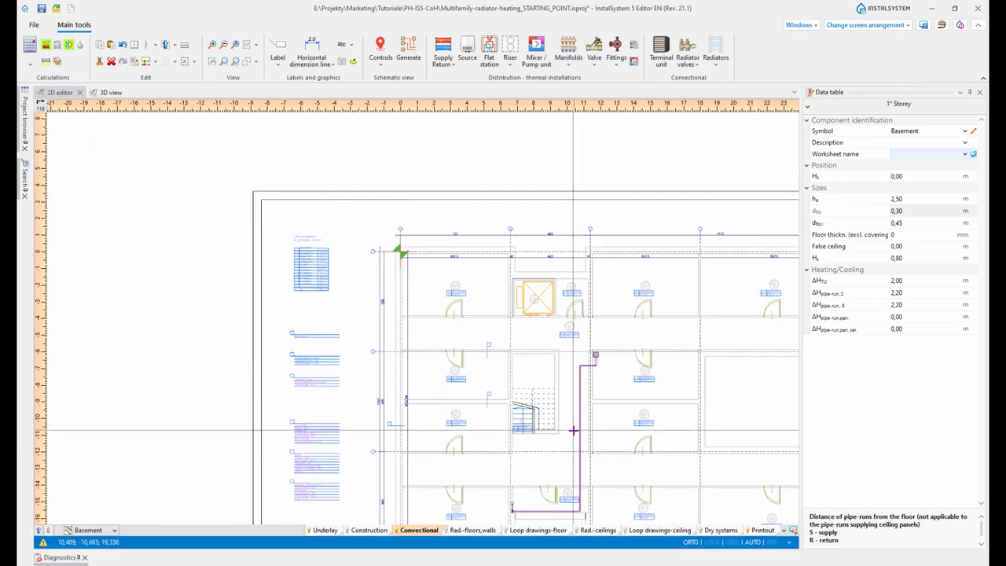
pyautogui.moveTo(575, 429); pyautogui.dragTo(532, 263, button='middle')
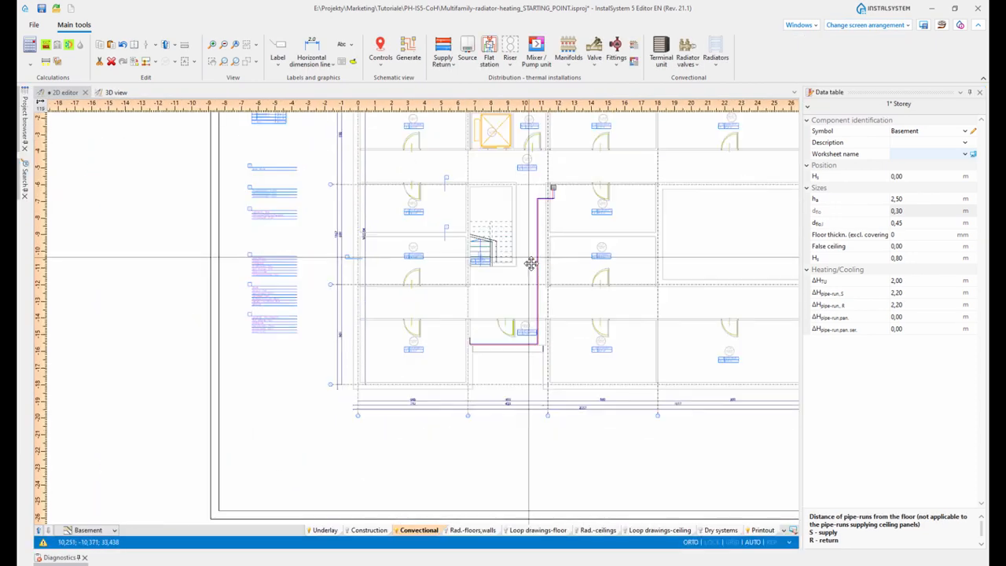
pyautogui.click(89, 531)
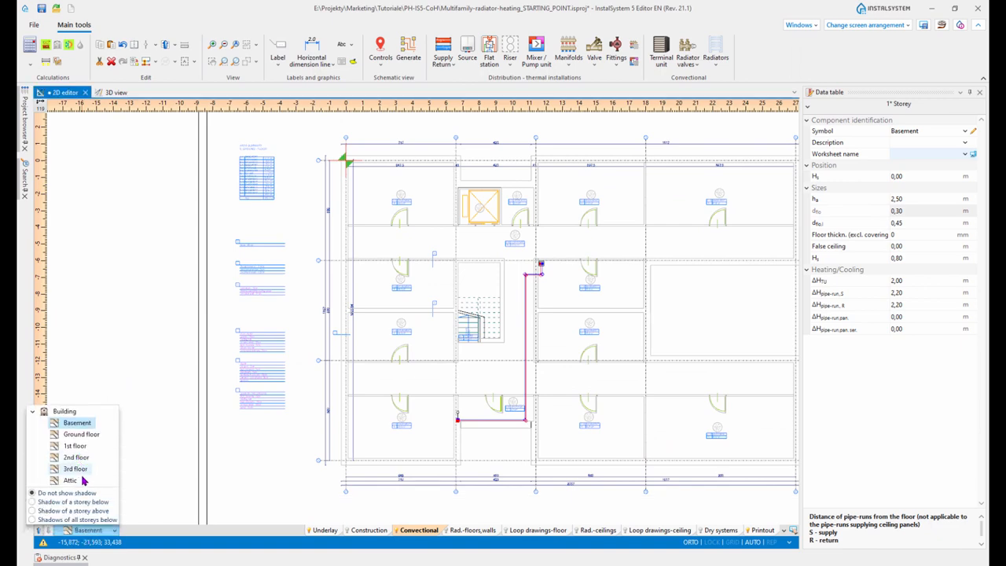
pyautogui.click(81, 448)
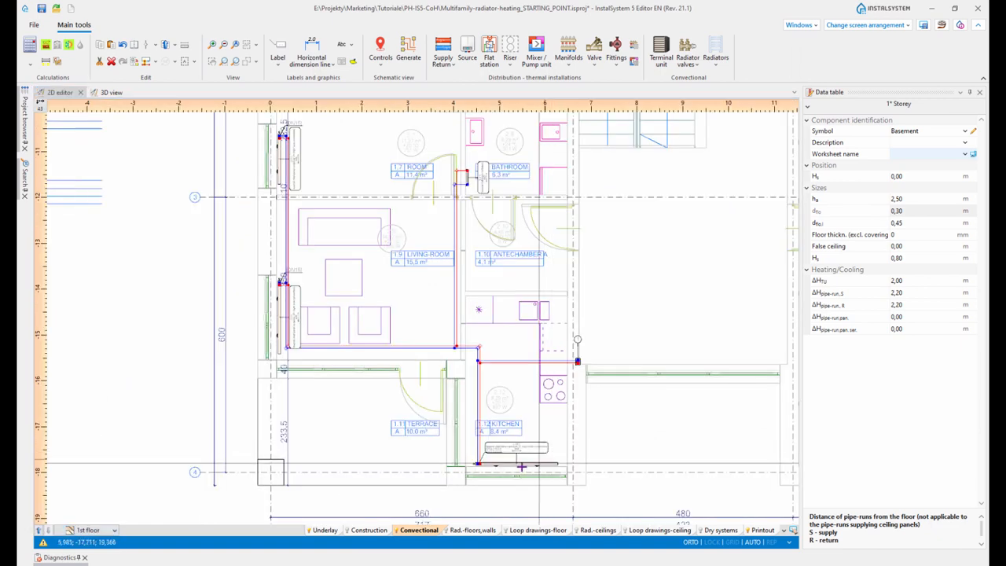
pyautogui.moveTo(422, 411); pyautogui.dragTo(431, 420, button='middle')
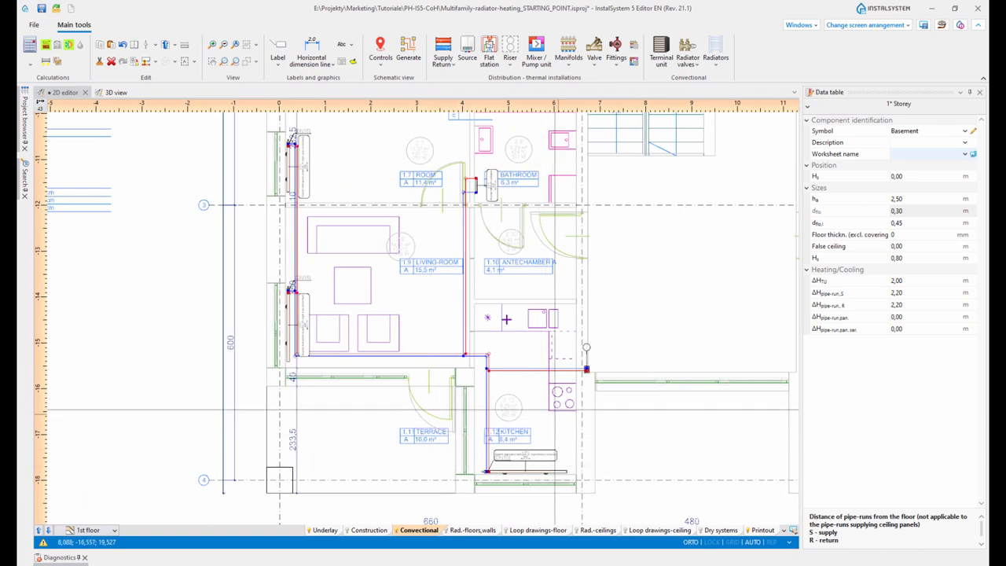
# Run the connection check, review the heating systems diagnostics, and inspect the flow directions on the apartment's pipe-runs.
pyautogui.click(46, 65)
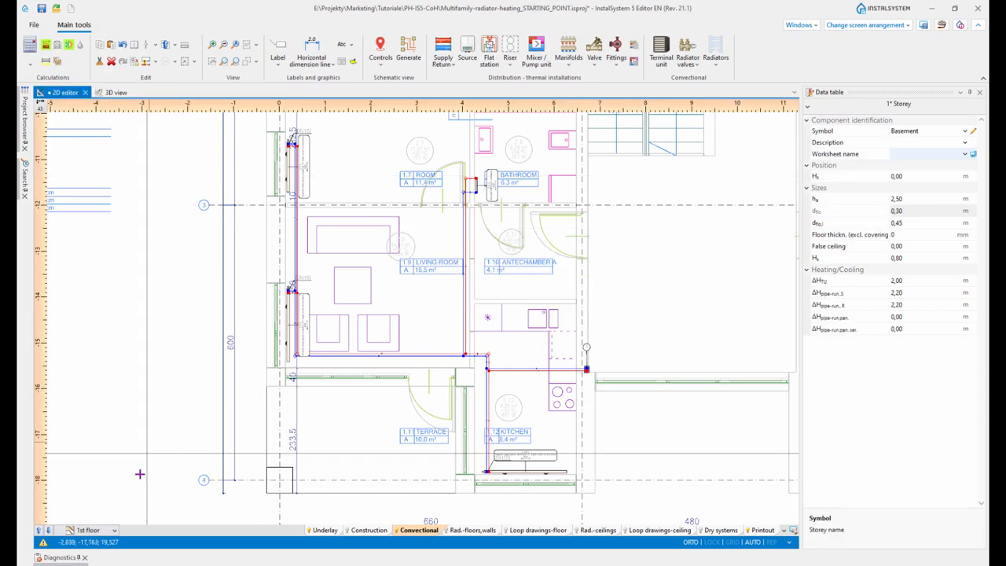
pyautogui.click(77, 558)
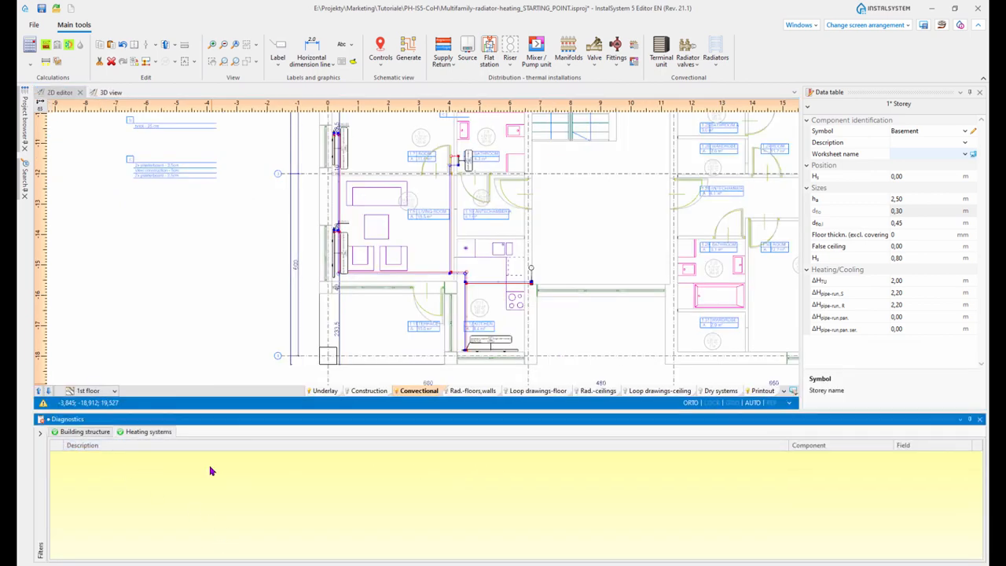
pyautogui.click(970, 419)
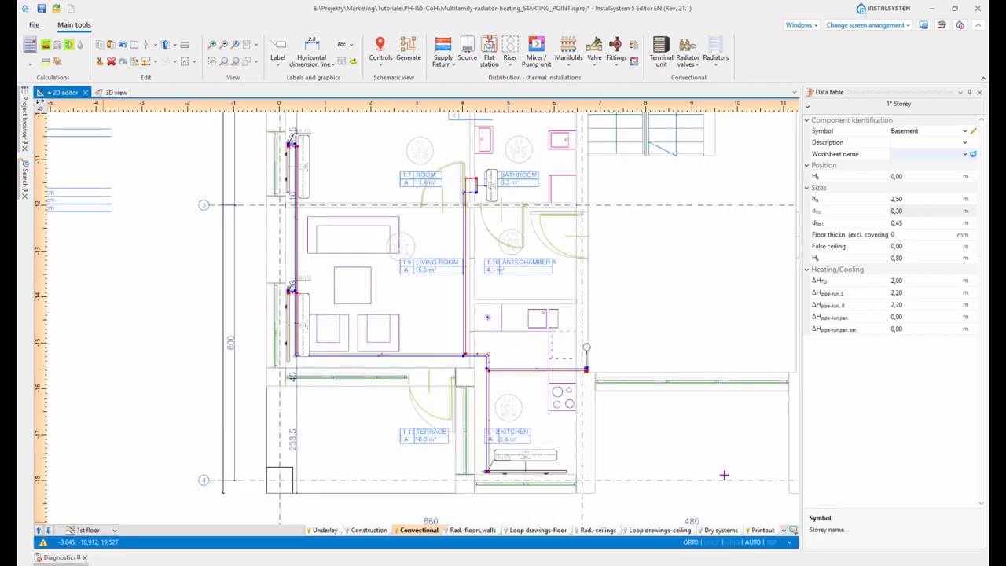
pyautogui.scroll(3, 582, 395)
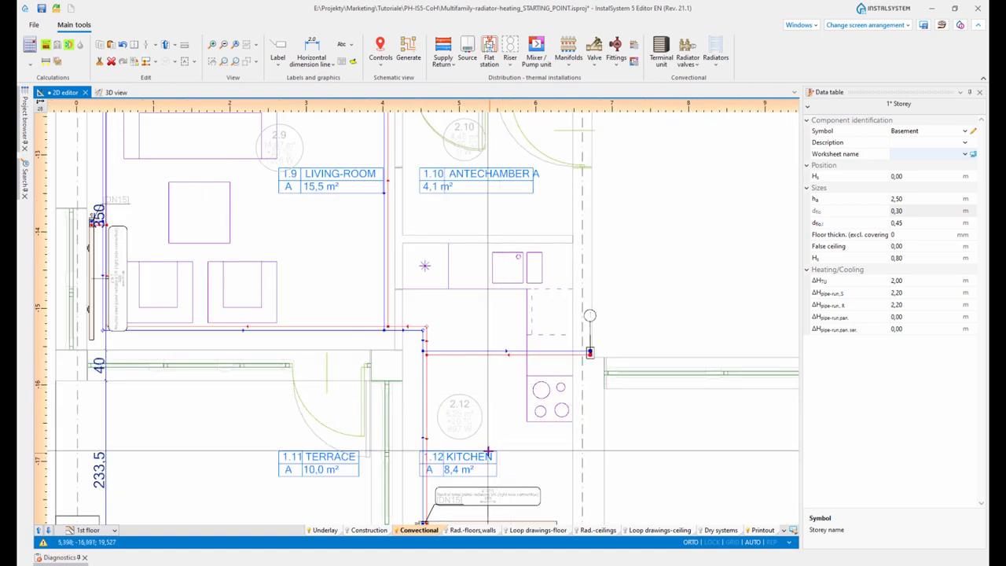
pyautogui.moveTo(479, 450); pyautogui.dragTo(483, 420, button='middle')
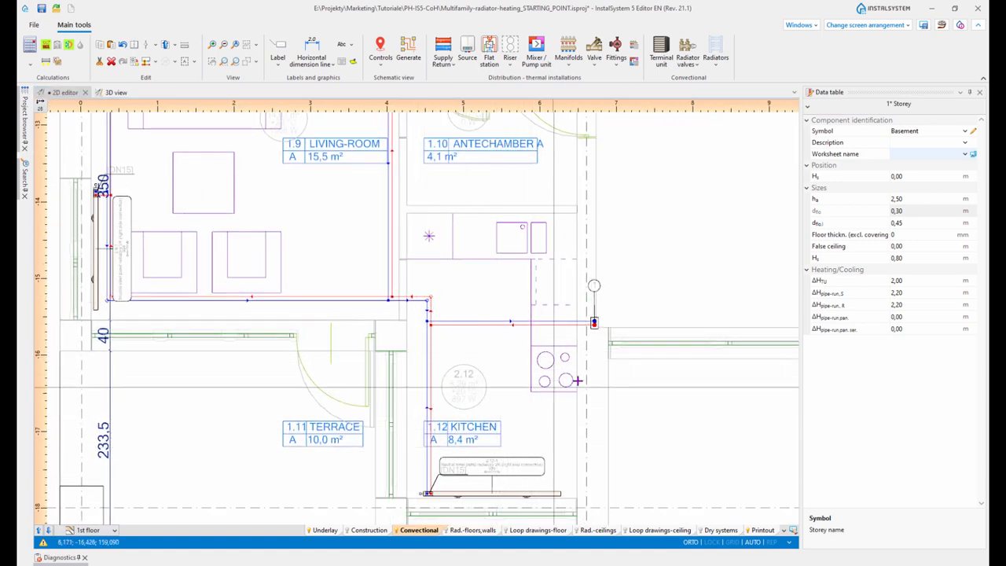
# Examine the supply and return flow arrows on the kitchen pipe-runs leading to the riser in the 1st floor plan.
pyautogui.scroll(2, 559, 330)
pyautogui.scroll(4, 514, 370)
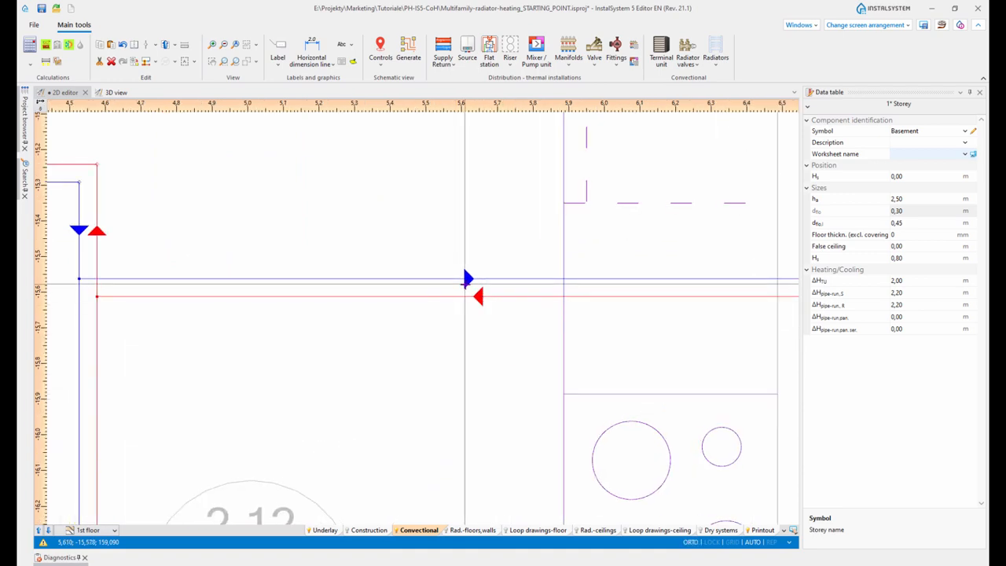
pyautogui.press('ctrl')
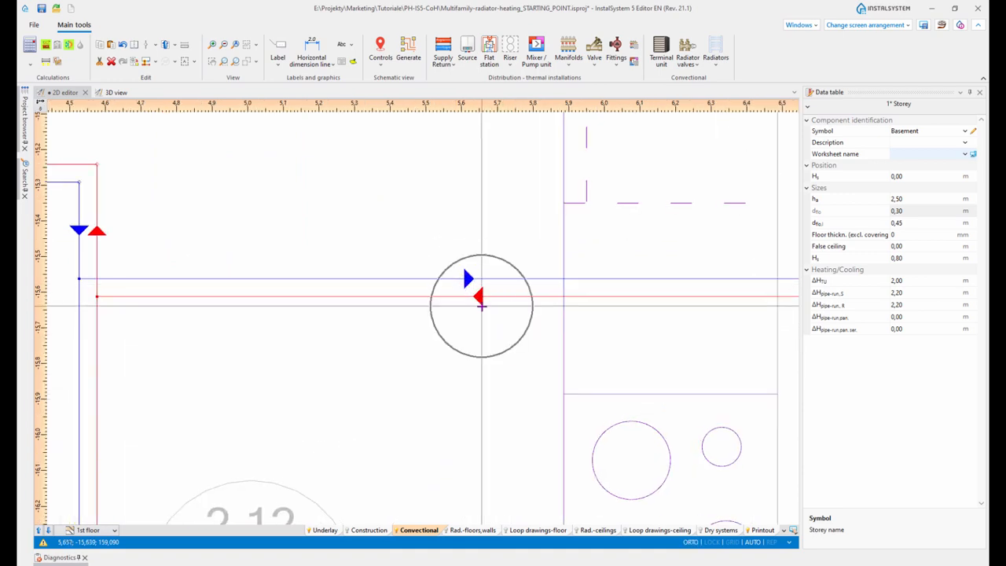
pyautogui.scroll(-2, 480, 307)
pyautogui.scroll(-5, 482, 306)
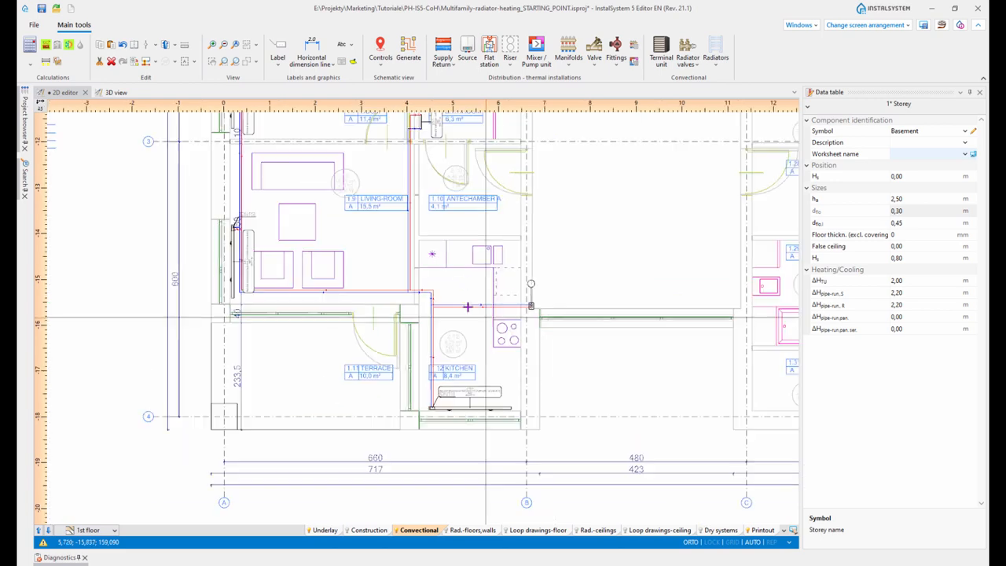
pyautogui.moveTo(581, 338); pyautogui.dragTo(590, 345, button='middle')
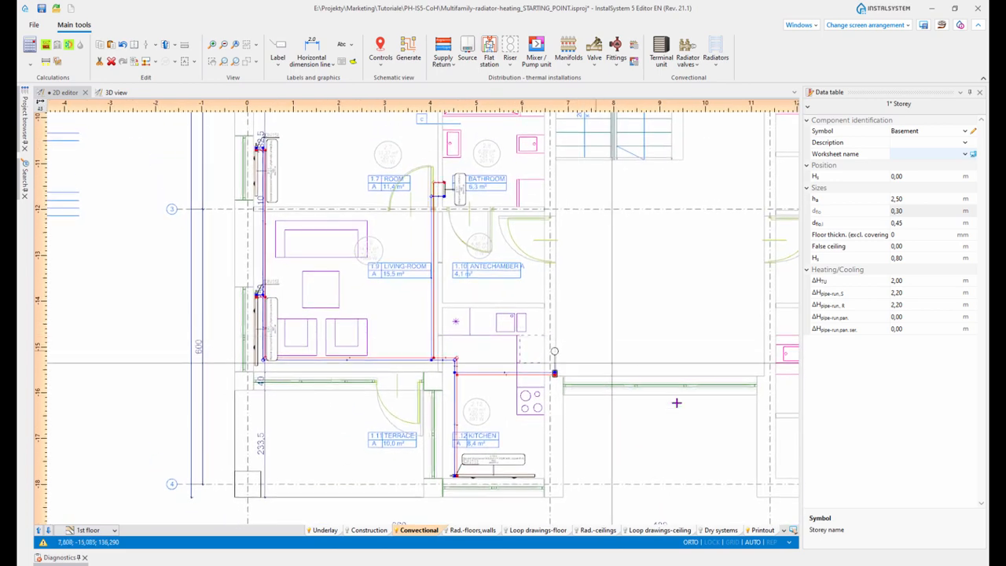
# Show the building in 3D with only the Basement, Ground floor and 1st floor storeys visible.
pyautogui.click(114, 94)
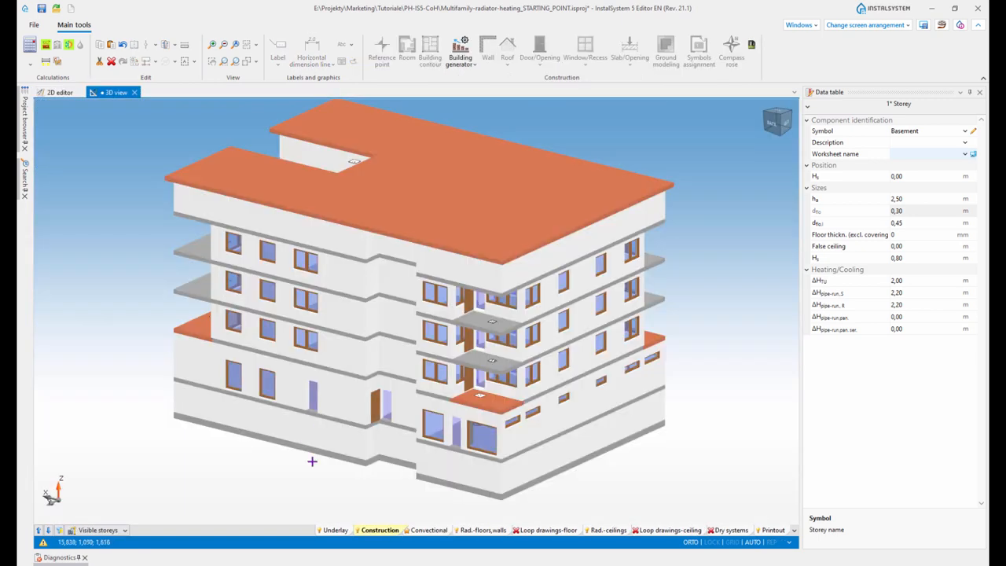
pyautogui.moveTo(588, 489); pyautogui.dragTo(599, 489, button='middle')
pyautogui.click(124, 532)
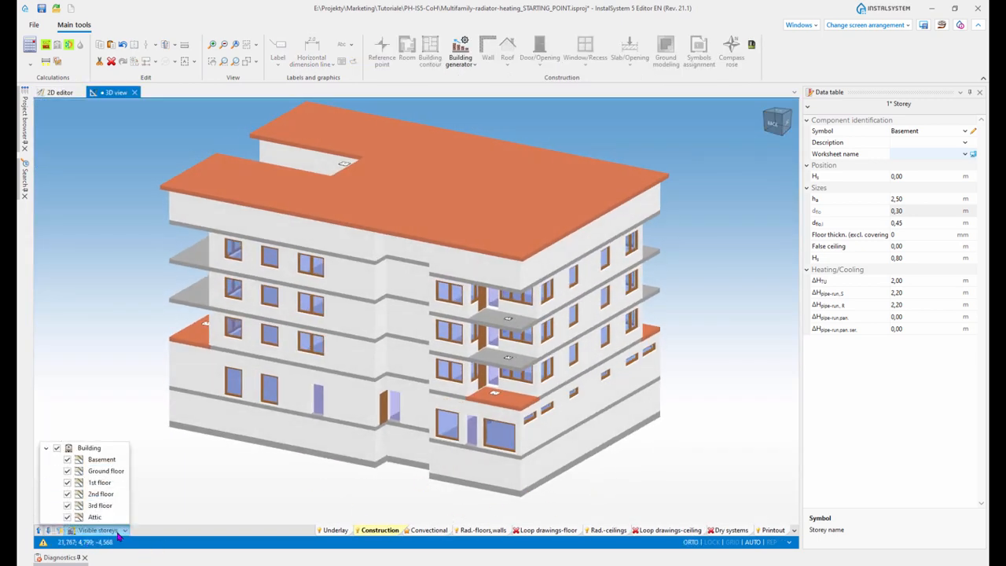
pyautogui.click(57, 448)
pyautogui.click(68, 482)
pyautogui.click(68, 471)
pyautogui.click(67, 460)
pyautogui.click(211, 472)
# Examine the radiators installed under the windows of the 1st floor apartment in 3D.
pyautogui.scroll(3, 456, 274)
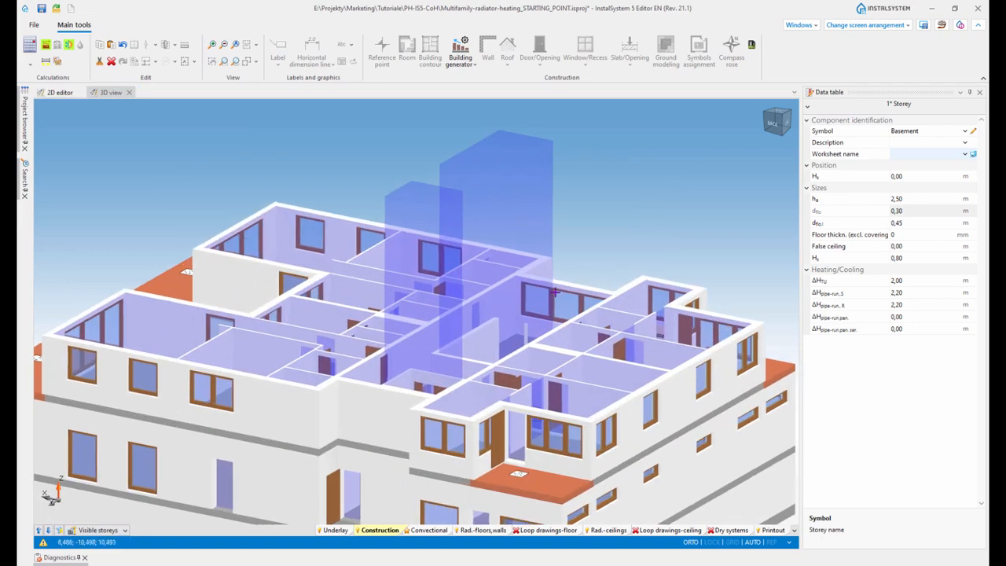
pyautogui.moveTo(456, 274); pyautogui.dragTo(638, 316, button='middle')
pyautogui.scroll(2, 641, 316)
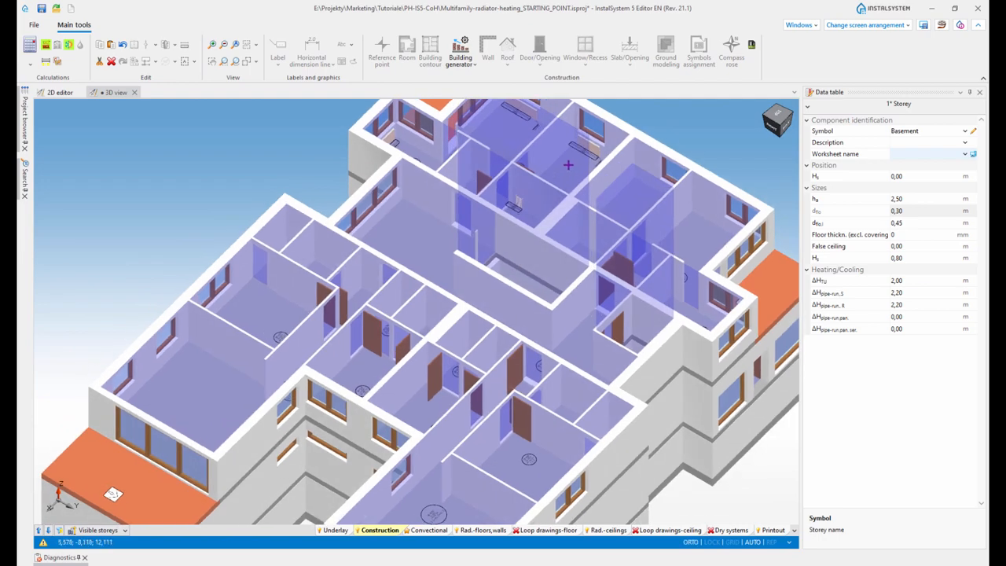
pyautogui.scroll(6, 557, 283)
pyautogui.scroll(5, 557, 283)
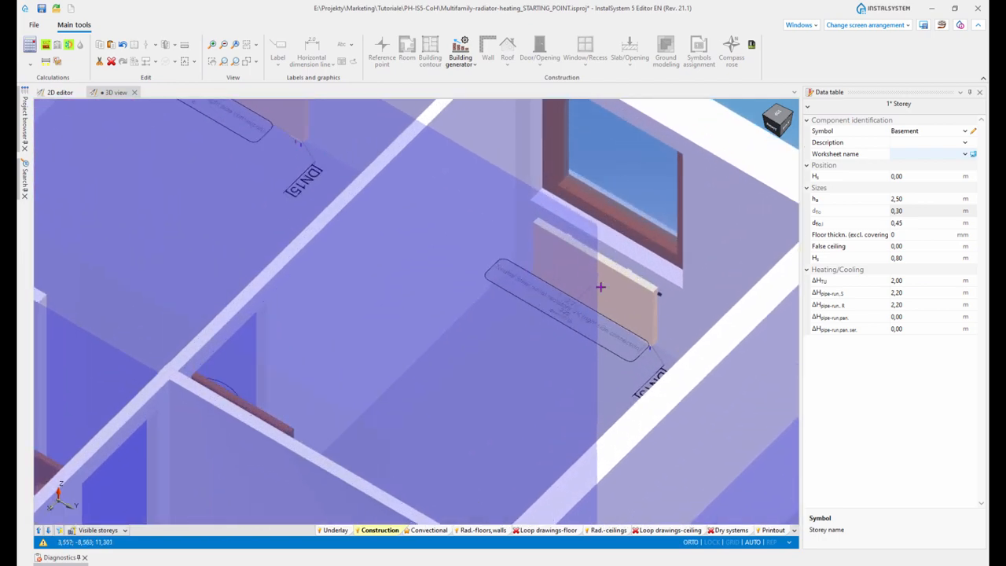
pyautogui.scroll(-5, 594, 349)
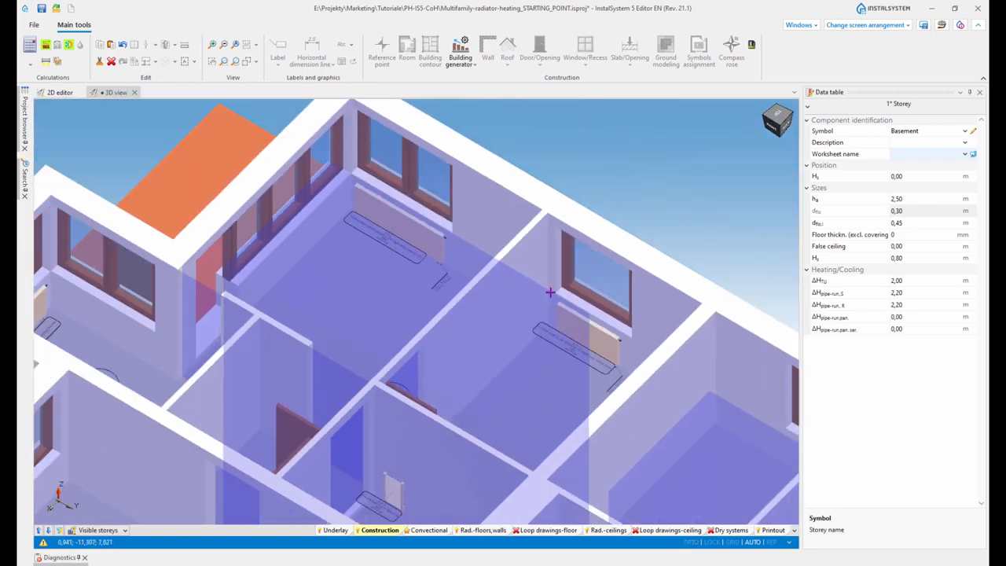
pyautogui.moveTo(550, 292)
pyautogui.mouseDown(button='middle')
pyautogui.moveTo(485, 331)
pyautogui.moveTo(432, 288)
pyautogui.moveTo(491, 306)
pyautogui.moveTo(551, 300)
pyautogui.mouseUp(button='middle')
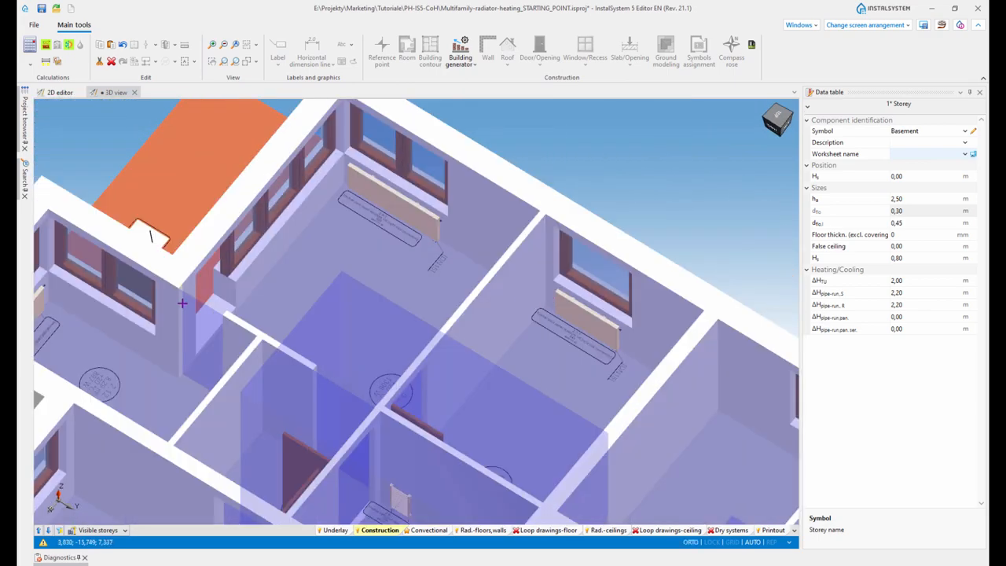
# Isolate the Convectional layer's elements in 3D and select the bathroom radiator 2.8-1.
pyautogui.moveTo(182, 302); pyautogui.dragTo(354, 397, button='middle')
pyautogui.scroll(3, 689, 384)
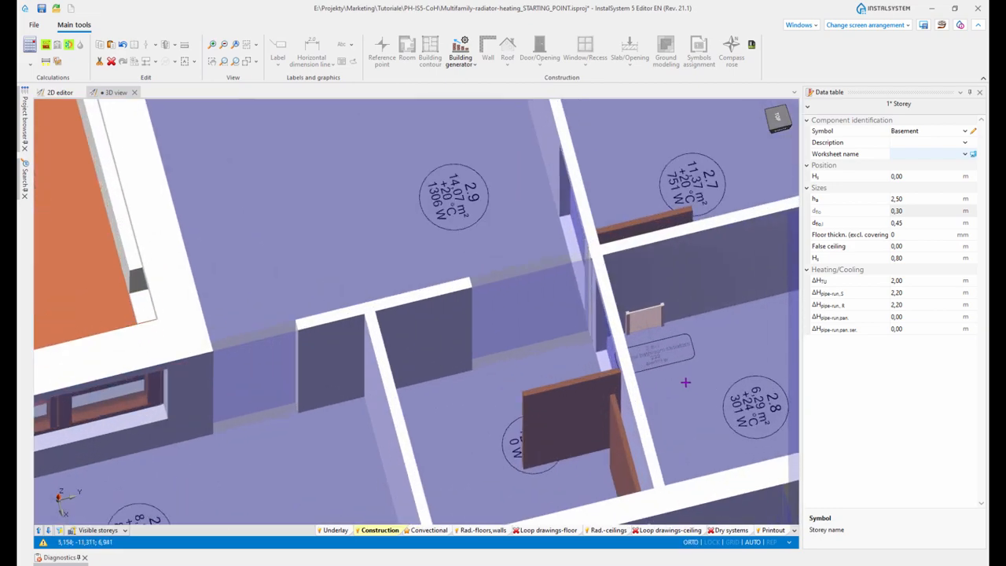
pyautogui.moveTo(609, 379); pyautogui.dragTo(464, 346, button='middle')
pyautogui.scroll(5, 516, 333)
pyautogui.moveTo(555, 353)
pyautogui.mouseDown(button='middle')
pyautogui.moveTo(535, 332)
pyautogui.moveTo(537, 346)
pyautogui.mouseUp(button='middle')
pyautogui.moveTo(451, 463); pyautogui.dragTo(408, 458, button='middle')
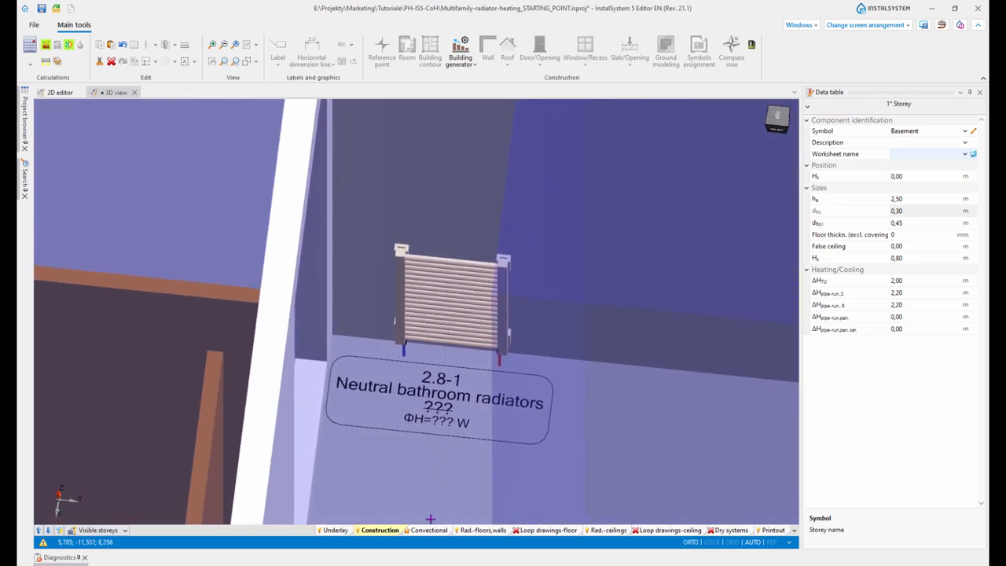
pyautogui.click(429, 530)
pyautogui.click(460, 329)
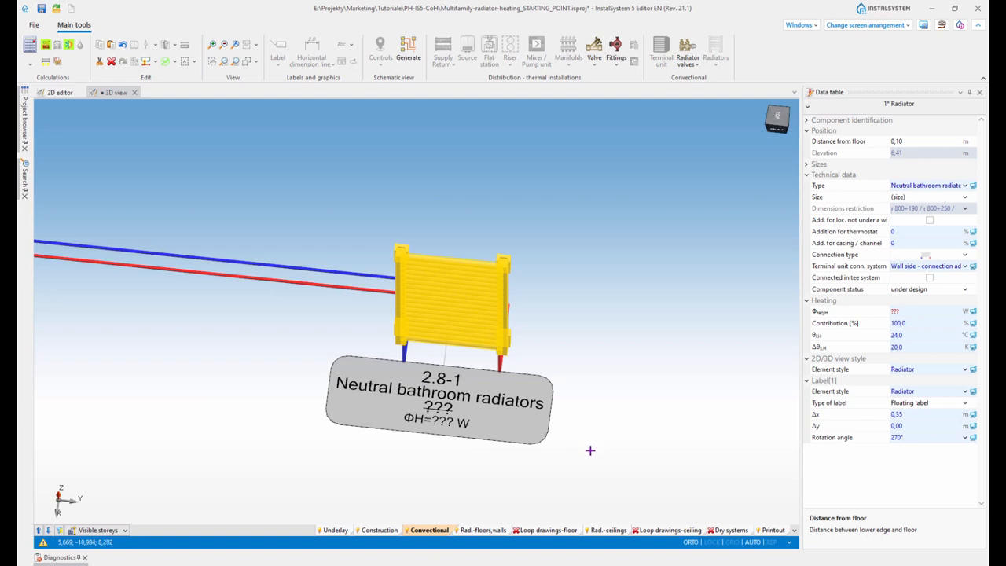
# Set the bathroom radiator's distance from the floor to 0,6 m.
pyautogui.moveTo(609, 443); pyautogui.dragTo(484, 455, button='middle')
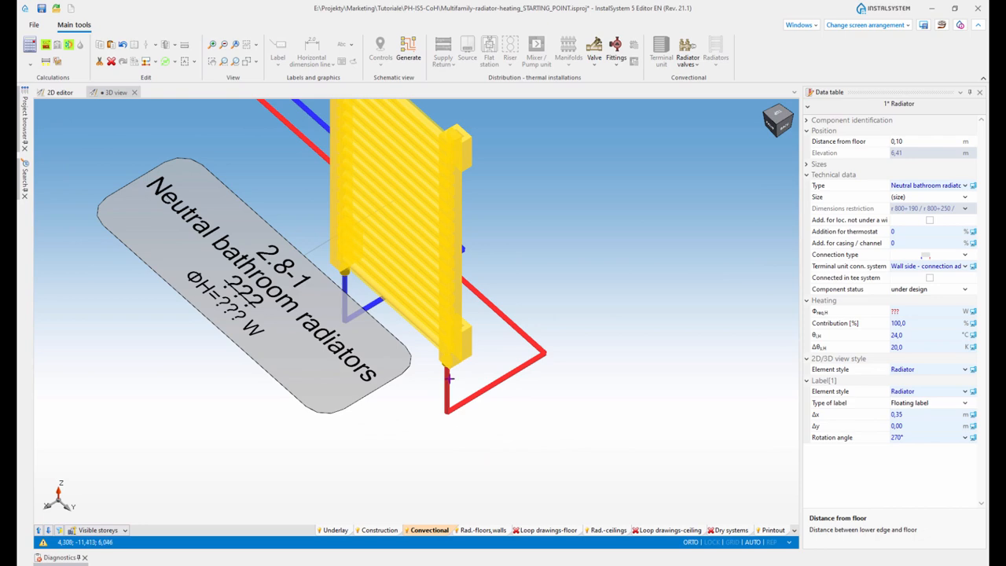
pyautogui.scroll(-2, 458, 379)
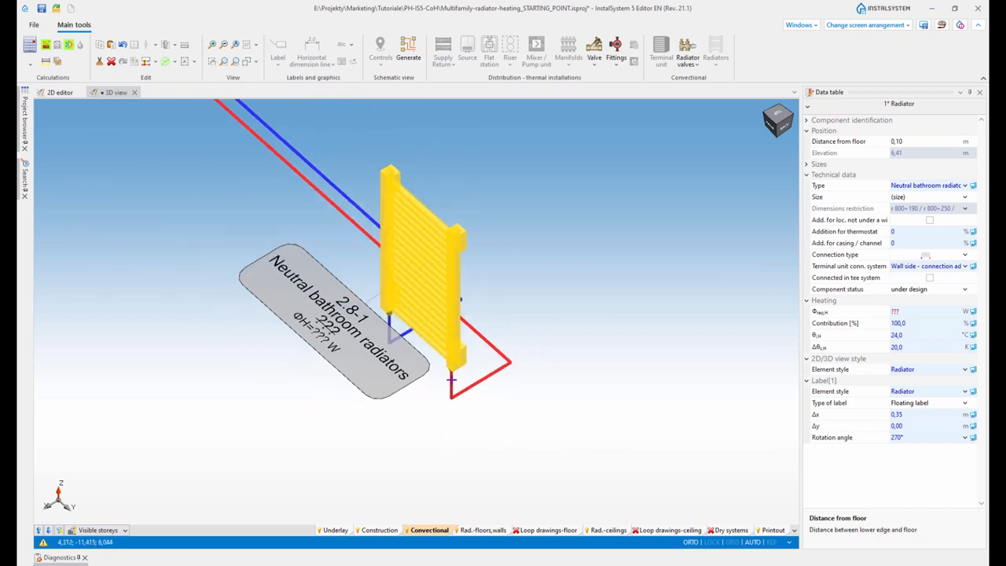
pyautogui.scroll(2, 451, 381)
pyautogui.scroll(-2, 507, 377)
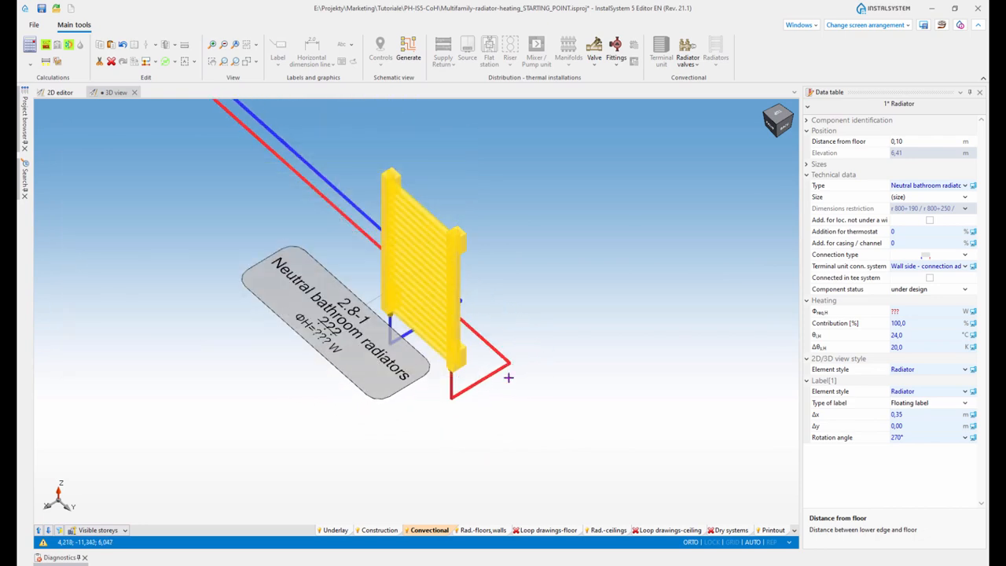
pyautogui.scroll(1, 503, 416)
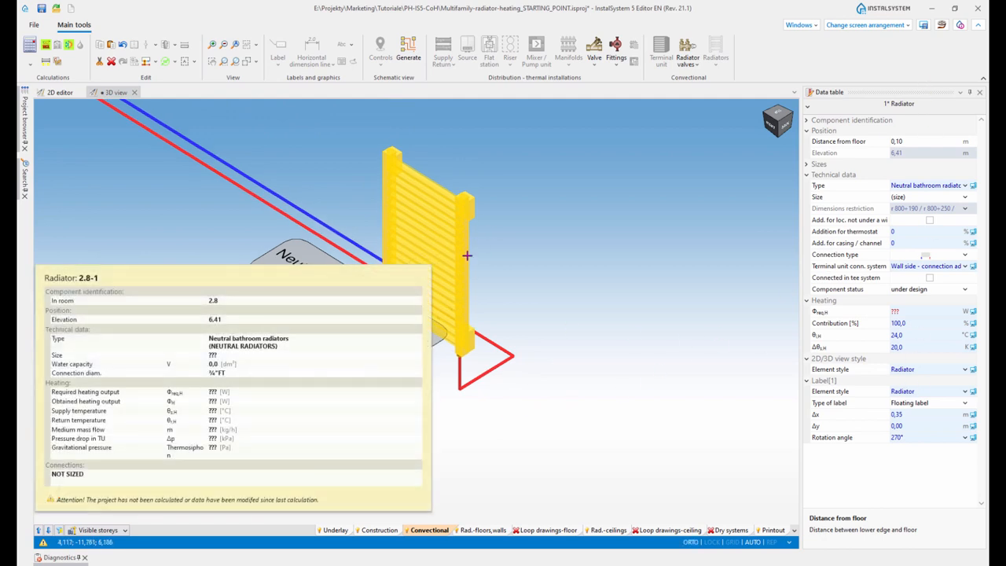
pyautogui.click(924, 142)
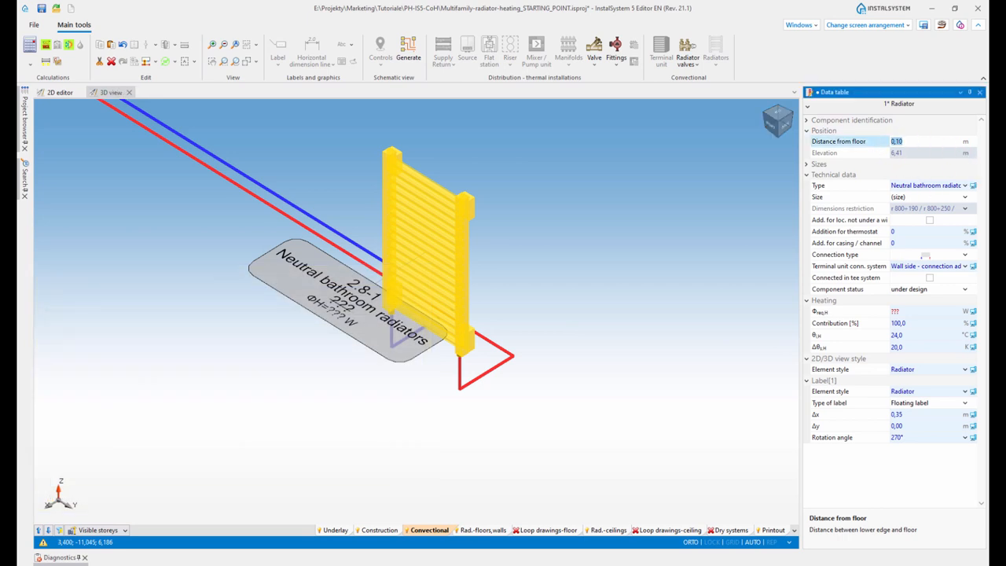
pyautogui.write('0,6')
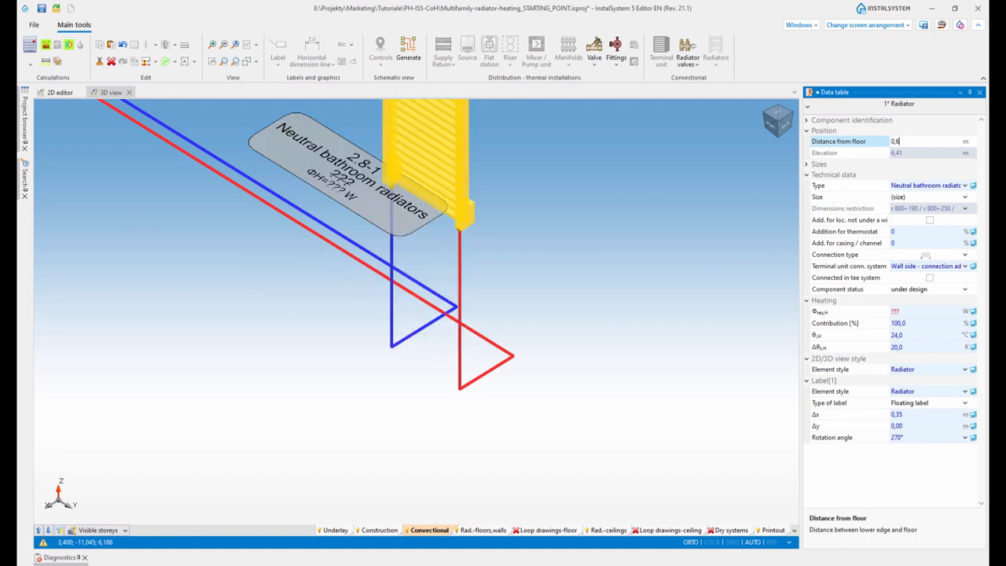
pyautogui.moveTo(594, 310); pyautogui.dragTo(579, 398, button='middle')
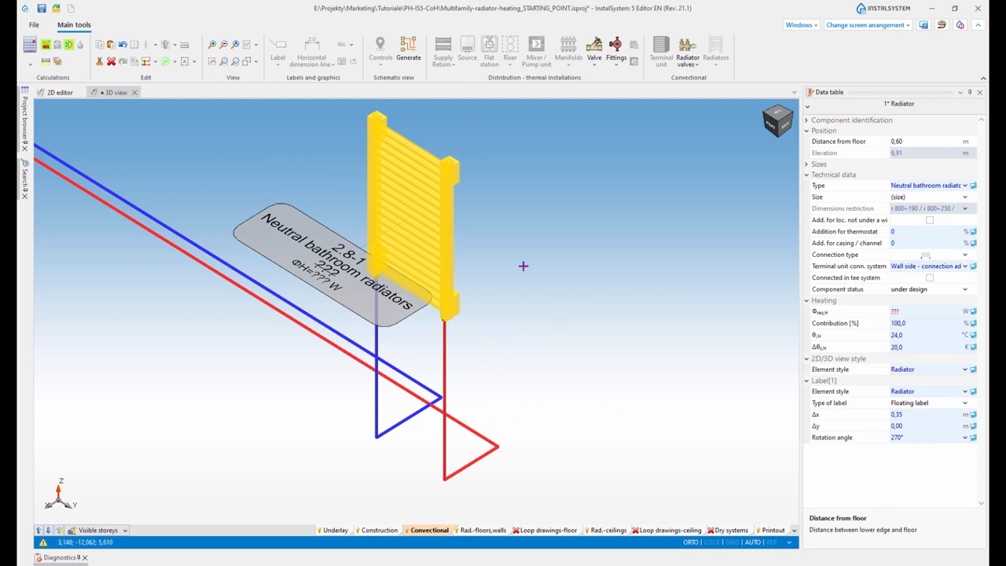
# Disable the default sizing method in the radiator's dimensions restriction and size its height as smallest from range, with a maximum of 2000 mm.
pyautogui.click(927, 207)
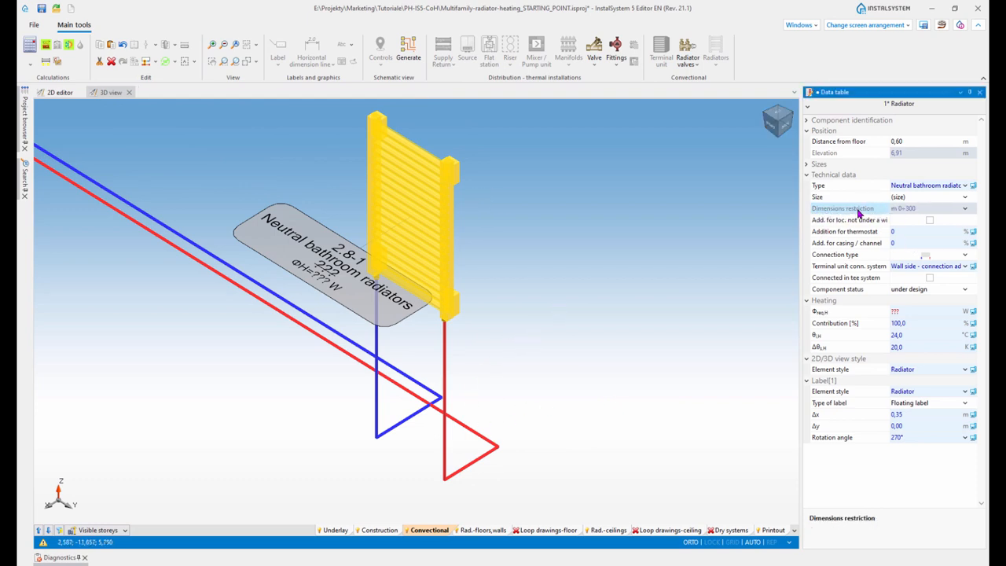
pyautogui.click(965, 209)
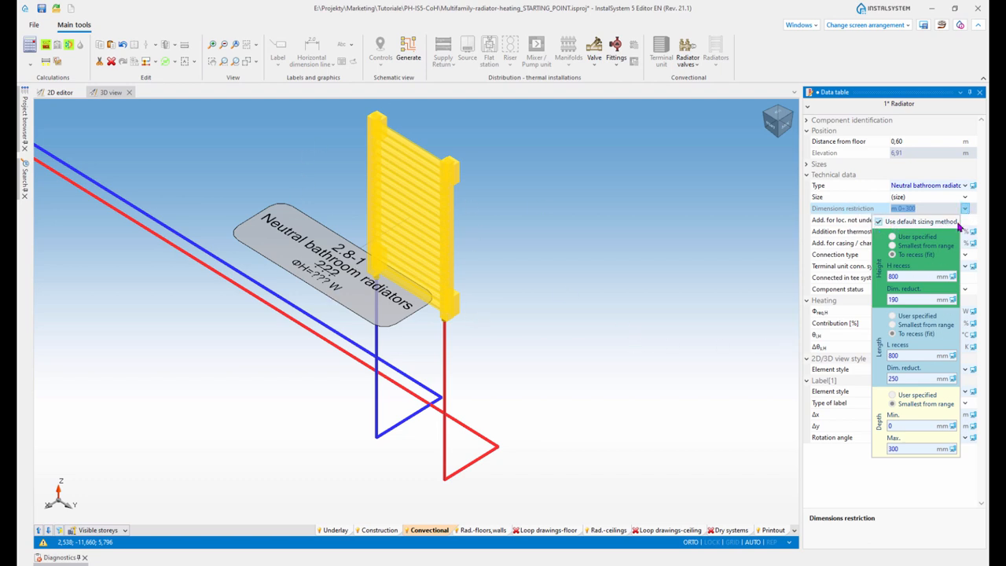
pyautogui.click(879, 222)
pyautogui.click(892, 246)
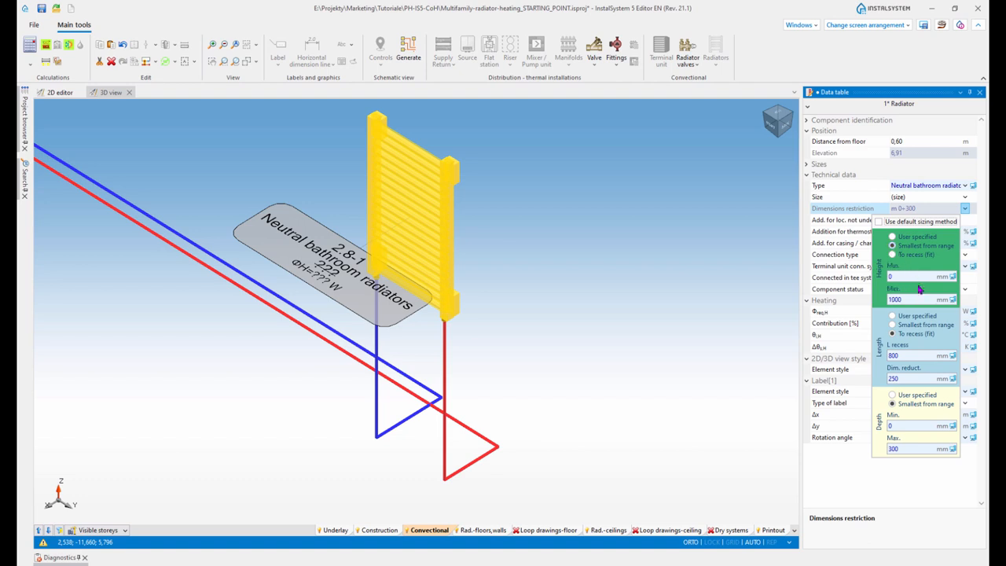
pyautogui.click(897, 298)
pyautogui.click(907, 274)
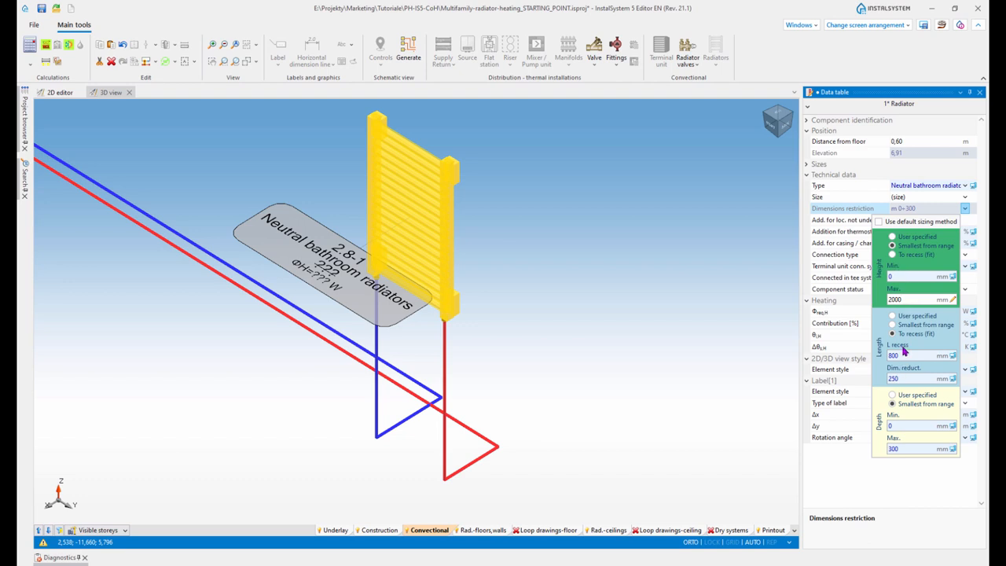
# Size the bathroom radiator's length as smallest from range with a maximum of 1000 mm.
pyautogui.click(900, 325)
pyautogui.moveTo(910, 378); pyautogui.dragTo(844, 372)
pyautogui.press('Tab')
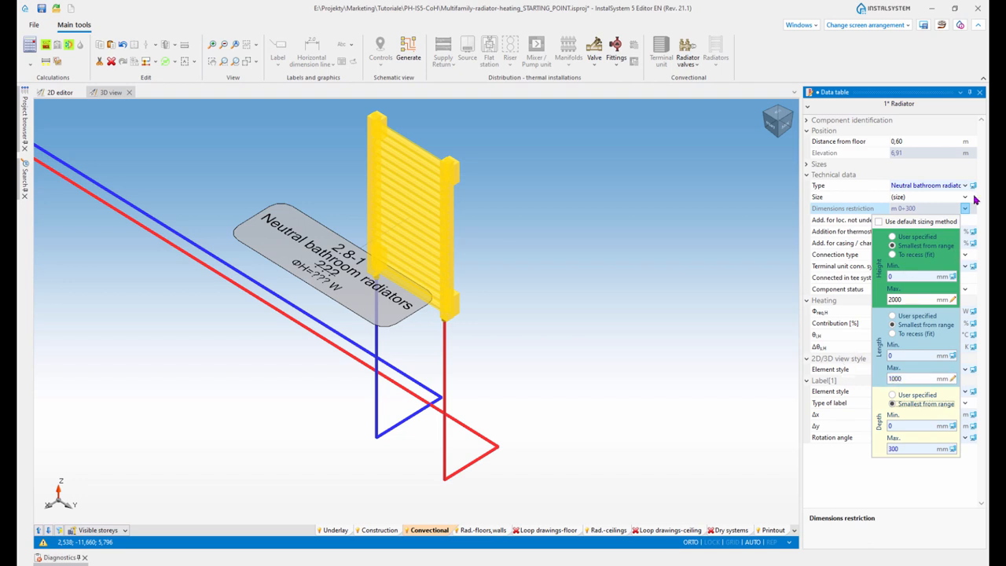
pyautogui.click(965, 209)
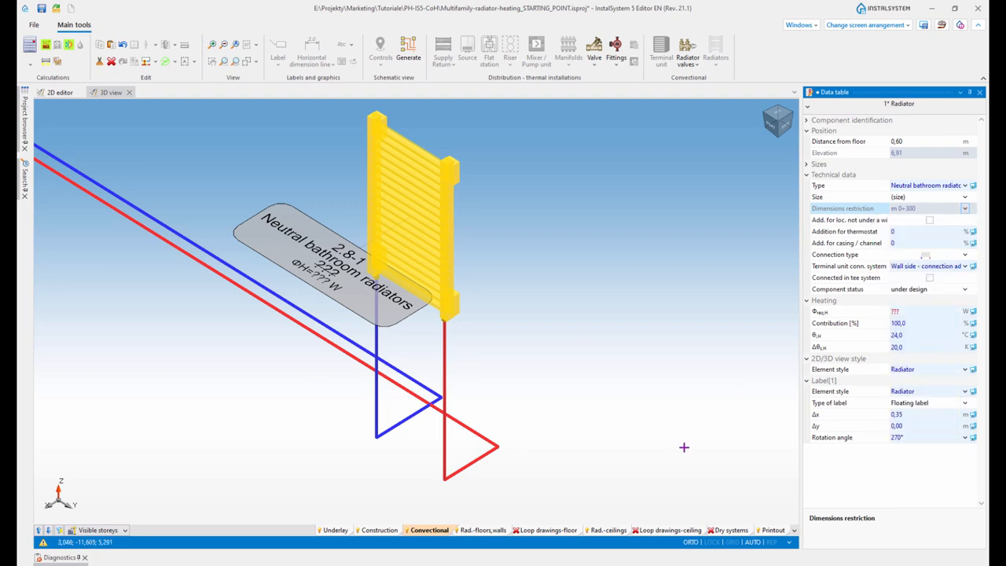
# Examine the bathroom radiator's supply and return connections and their run into the apartment's pipe network from several 3D angles.
pyautogui.scroll(3, 489, 354)
pyautogui.scroll(-2, 485, 374)
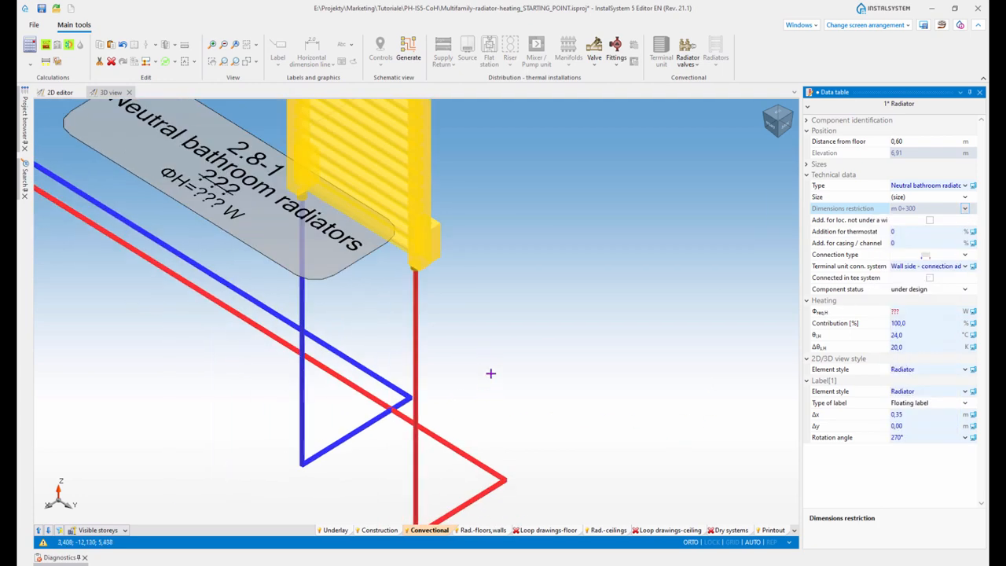
pyautogui.keyDown('shift'); pyautogui.moveTo(491, 374); pyautogui.dragTo(532, 384, button='middle'); pyautogui.keyUp('shift')
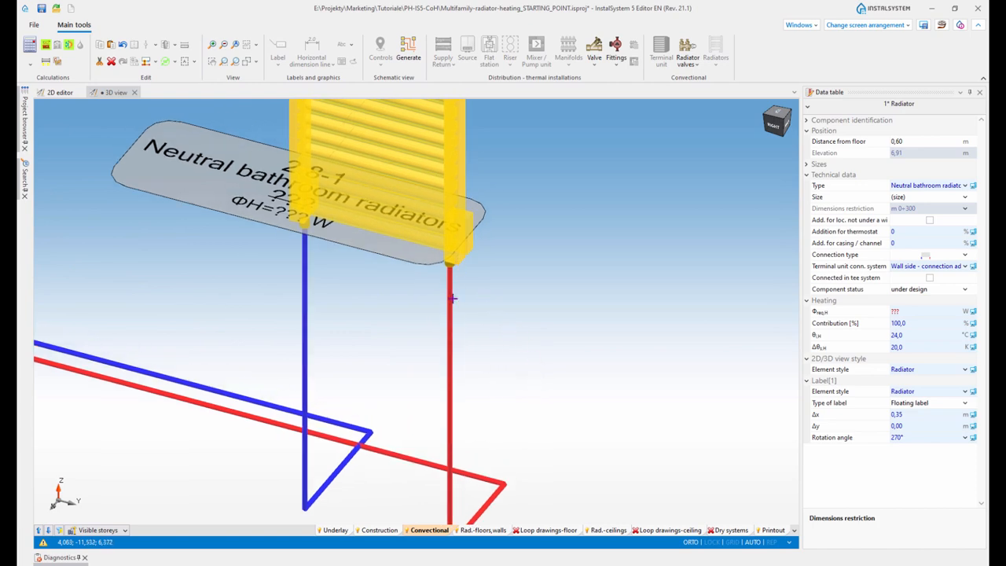
pyautogui.moveTo(535, 306)
pyautogui.keyDown('shift'); pyautogui.mouseDown(button='middle')
pyautogui.moveTo(519, 309)
pyautogui.moveTo(528, 304)
pyautogui.mouseUp(button='middle'); pyautogui.keyUp('shift')
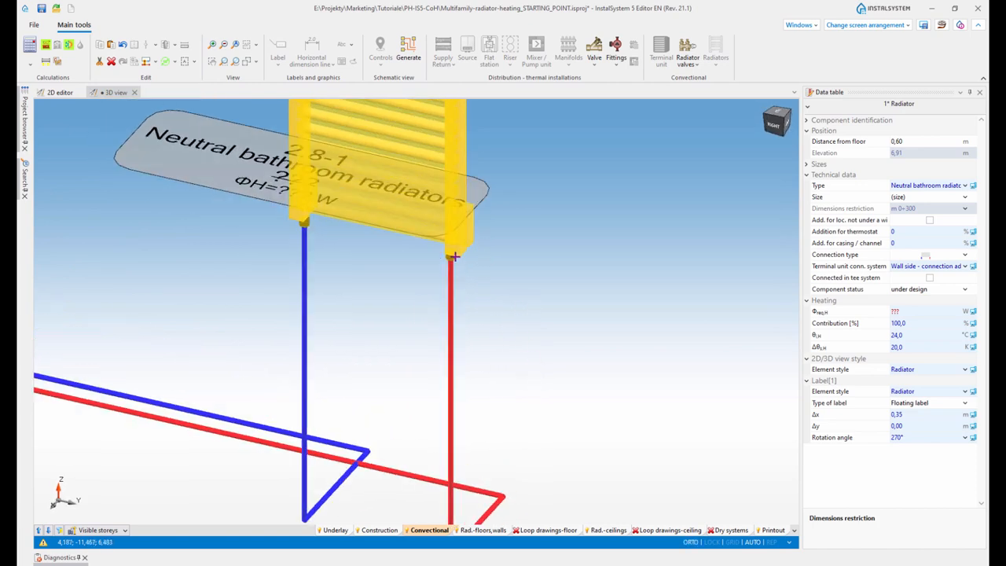
pyautogui.scroll(-3, 573, 310)
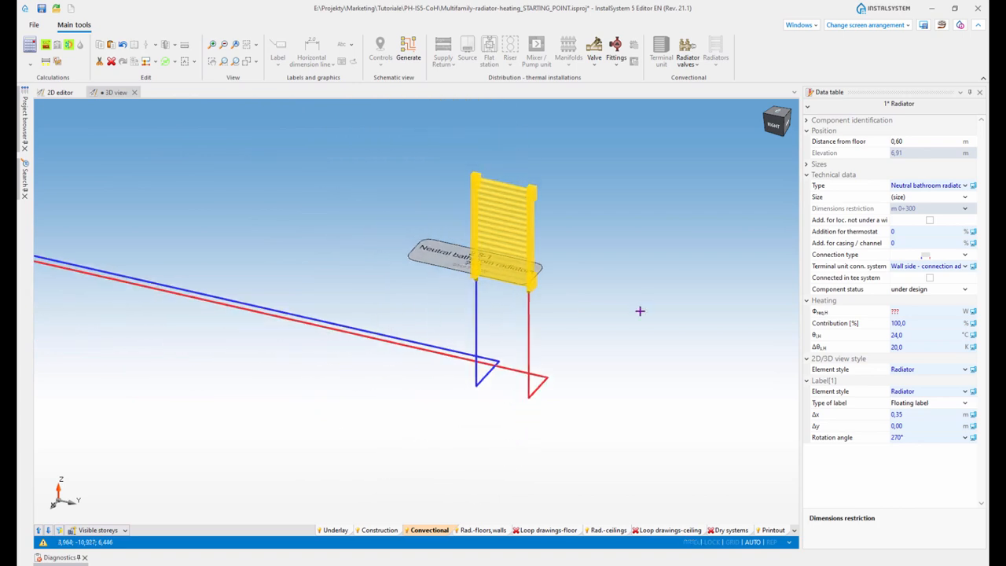
pyautogui.moveTo(640, 309)
pyautogui.keyDown('shift'); pyautogui.mouseDown(button='middle')
pyautogui.moveTo(595, 314)
pyautogui.moveTo(621, 307)
pyautogui.mouseUp(button='middle'); pyautogui.keyUp('shift')
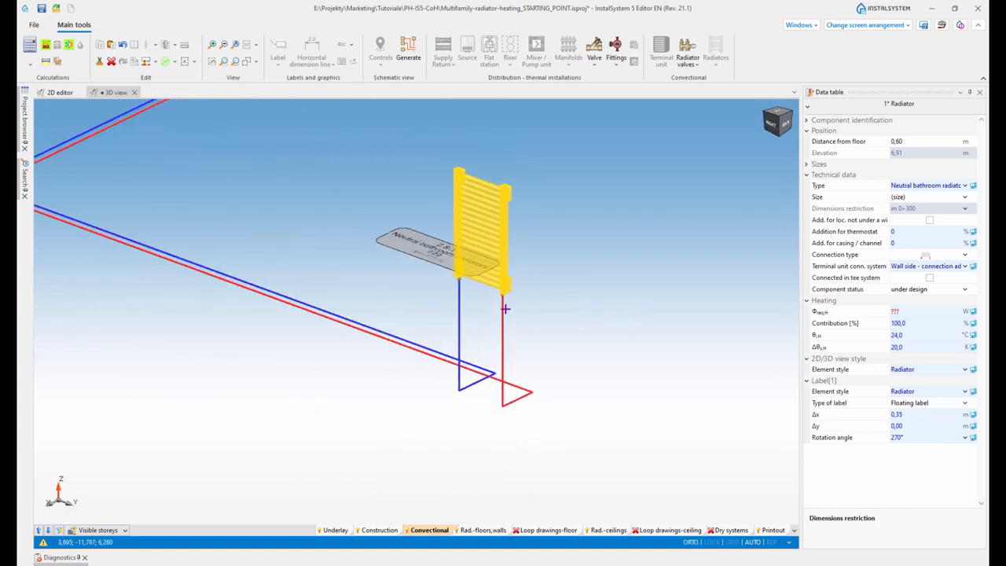
pyautogui.scroll(-5, 504, 309)
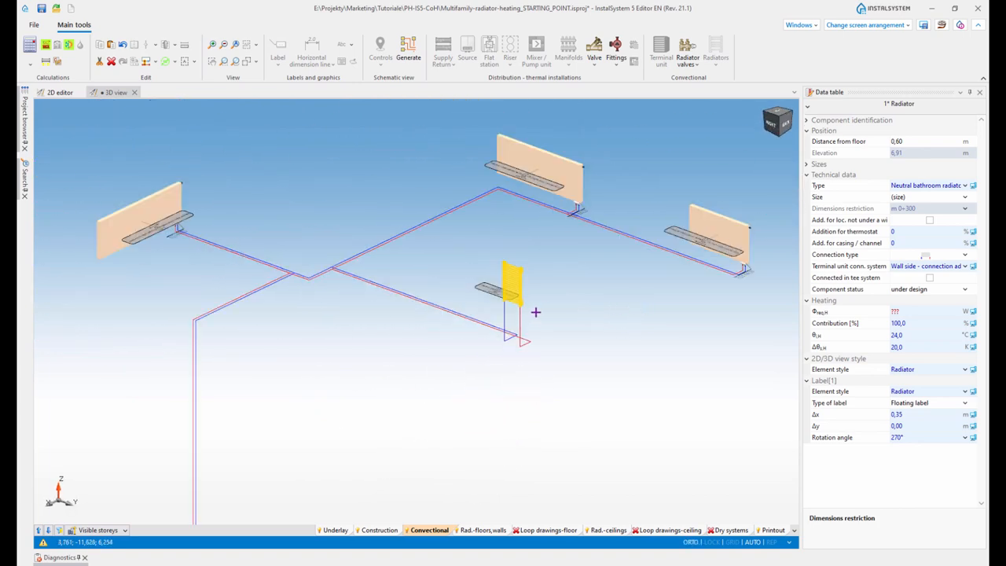
pyautogui.scroll(-3, 585, 362)
pyautogui.keyDown('shift'); pyautogui.moveTo(582, 373); pyautogui.dragTo(531, 354, button='middle'); pyautogui.keyUp('shift')
pyautogui.scroll(5, 486, 295)
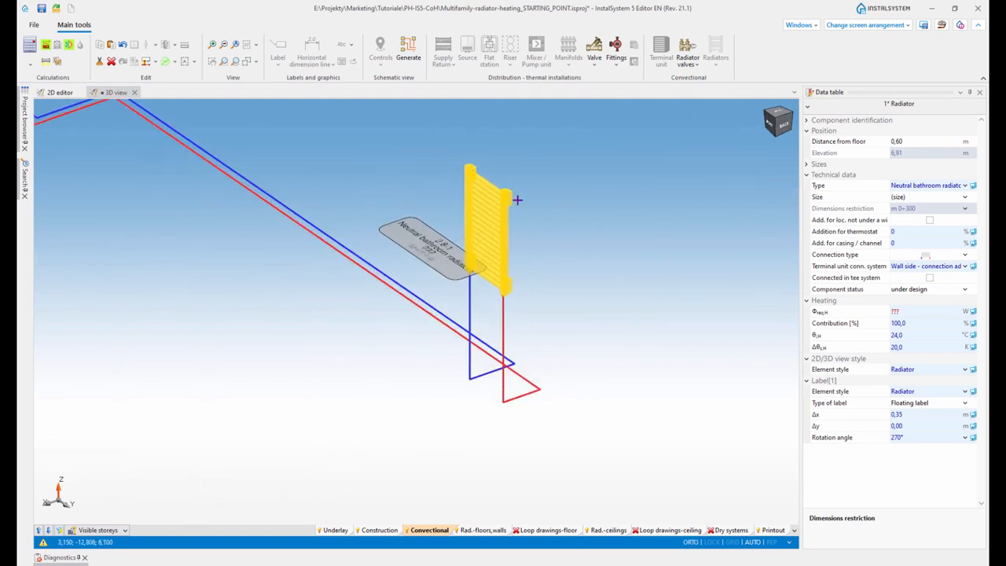
pyautogui.scroll(-6, 458, 249)
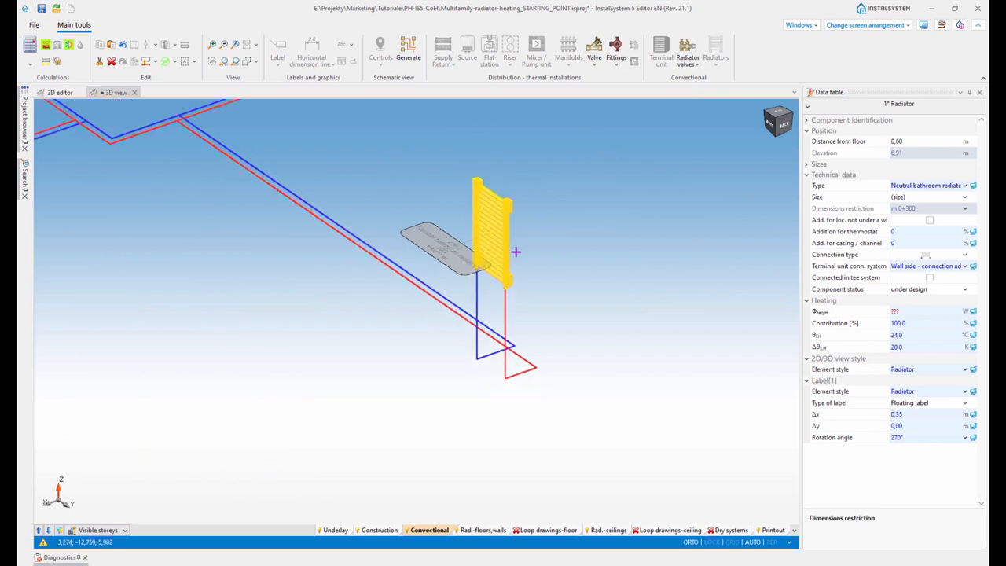
# Save the project as Multifamily-radiator-heating_TEMP.isproj in the same folder, replacing the existing file.
pyautogui.keyDown('shift'); pyautogui.moveTo(609, 281); pyautogui.dragTo(582, 290, button='middle'); pyautogui.keyUp('shift')
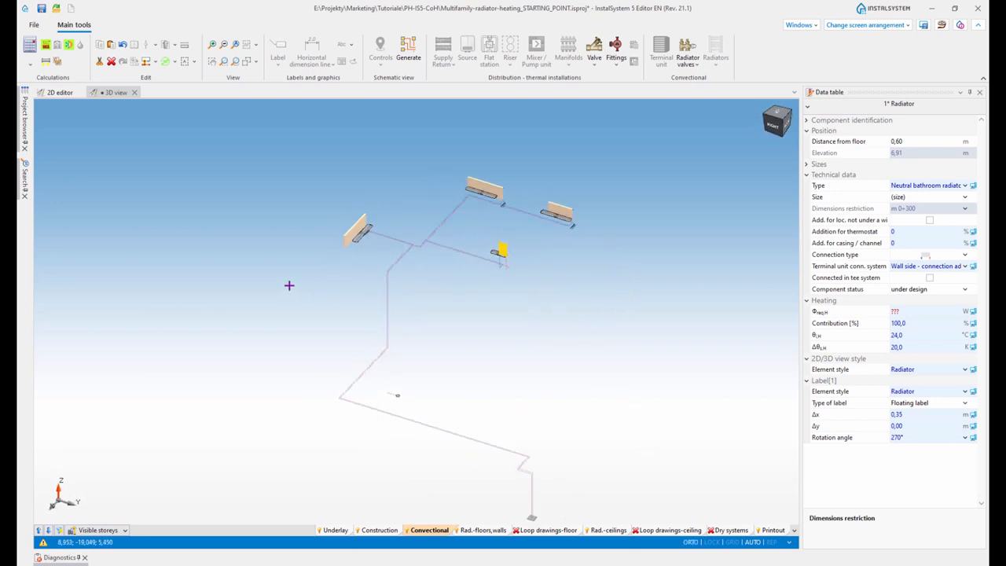
pyautogui.moveTo(349, 304); pyautogui.dragTo(340, 297, button='middle')
pyautogui.click(34, 25)
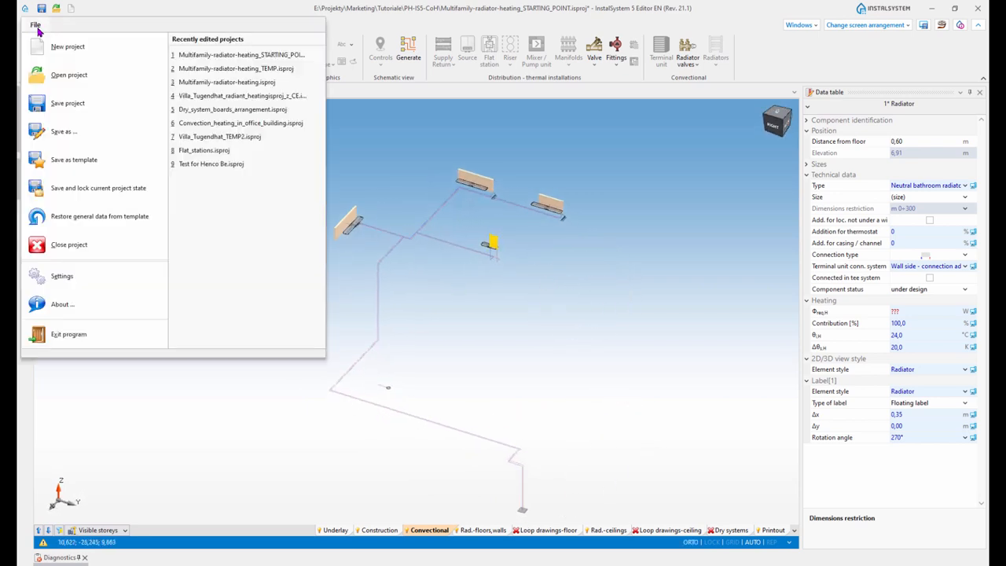
pyautogui.click(59, 137)
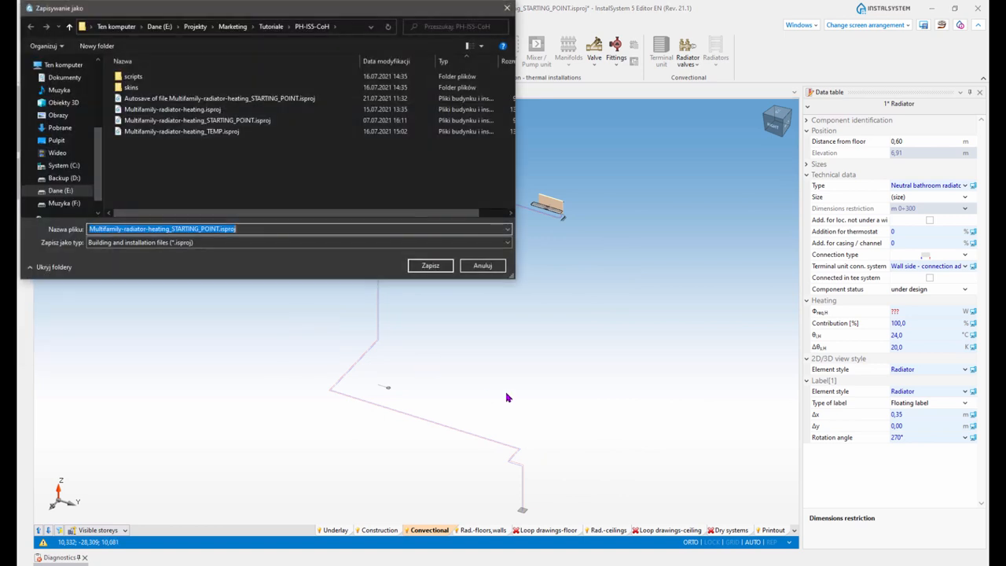
pyautogui.click(176, 228)
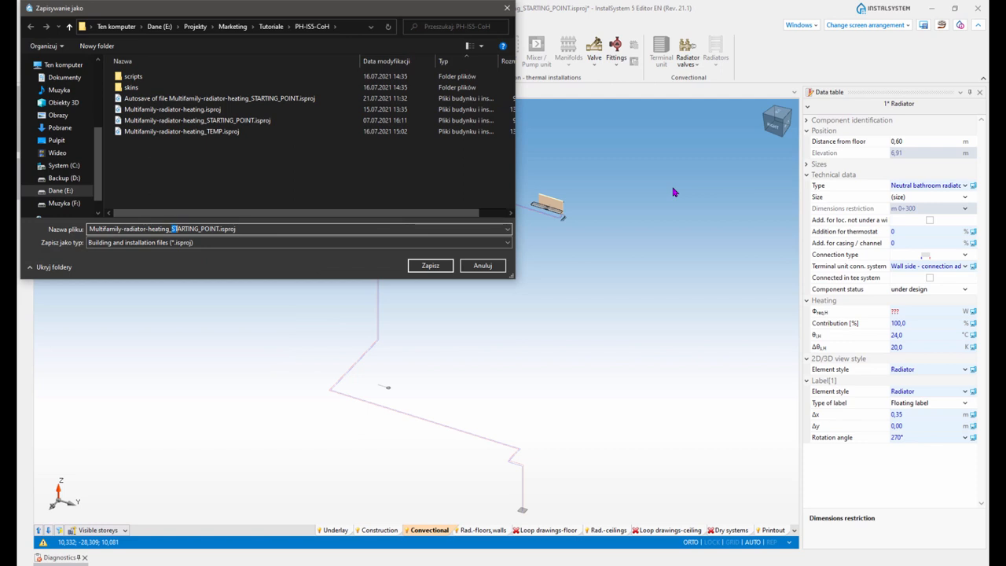
pyautogui.hotkey('shift', 'Right')
pyautogui.hotkey('shift', 'Right')
pyautogui.hotkey('shift', 'Right')
pyautogui.hotkey('shift', 'Right')
pyautogui.hotkey('shift', 'Right')
pyautogui.hotkey('shift', 'Right')
pyautogui.hotkey('shift', 'Right')
pyautogui.hotkey('shift', 'Right')
pyautogui.hotkey('shift', 'Right')
pyautogui.hotkey('shift', 'Right')
pyautogui.hotkey('shift', 'Right')
pyautogui.hotkey('shift', 'Right')
pyautogui.hotkey('shift', 'Right')
pyautogui.write('TEMP')
pyautogui.press('Return')
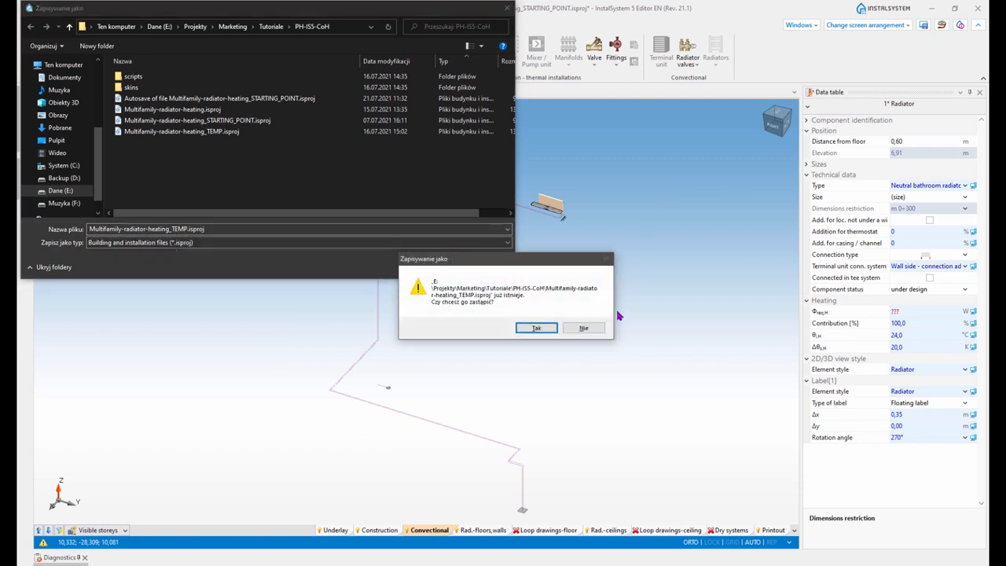
pyautogui.click(537, 329)
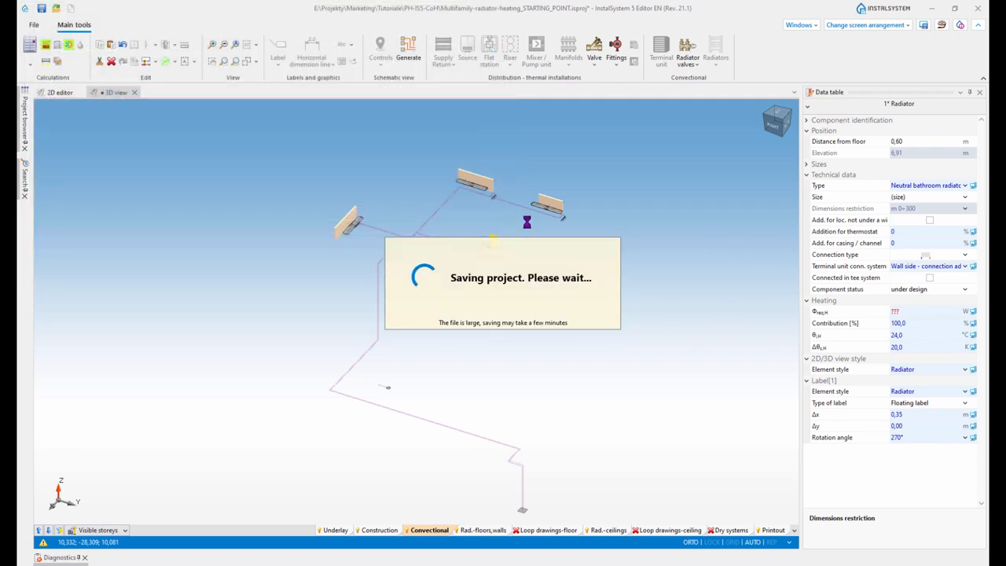
# Run the project calculations and open the diagnostics for the heating systems.
pyautogui.click(30, 44)
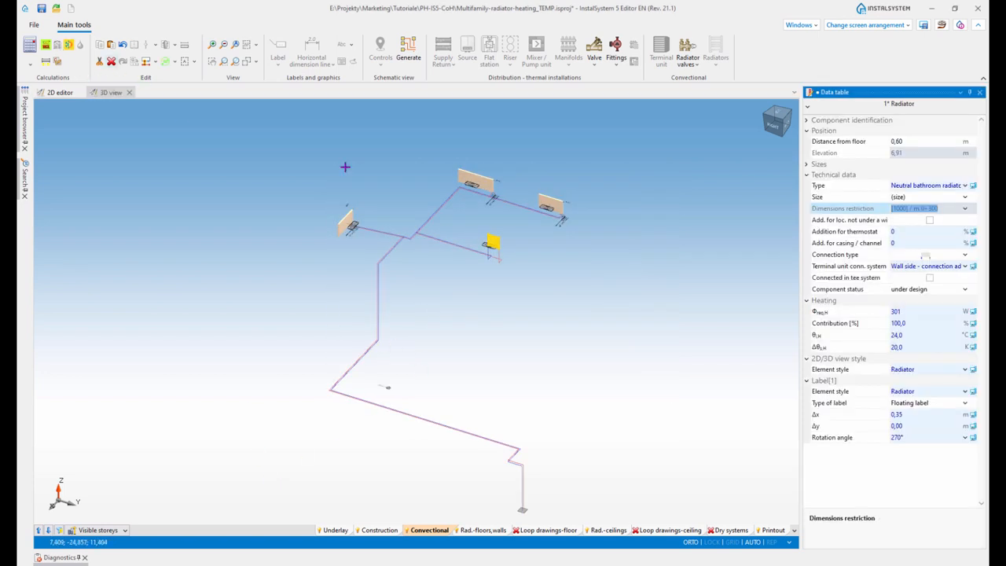
pyautogui.click(67, 49)
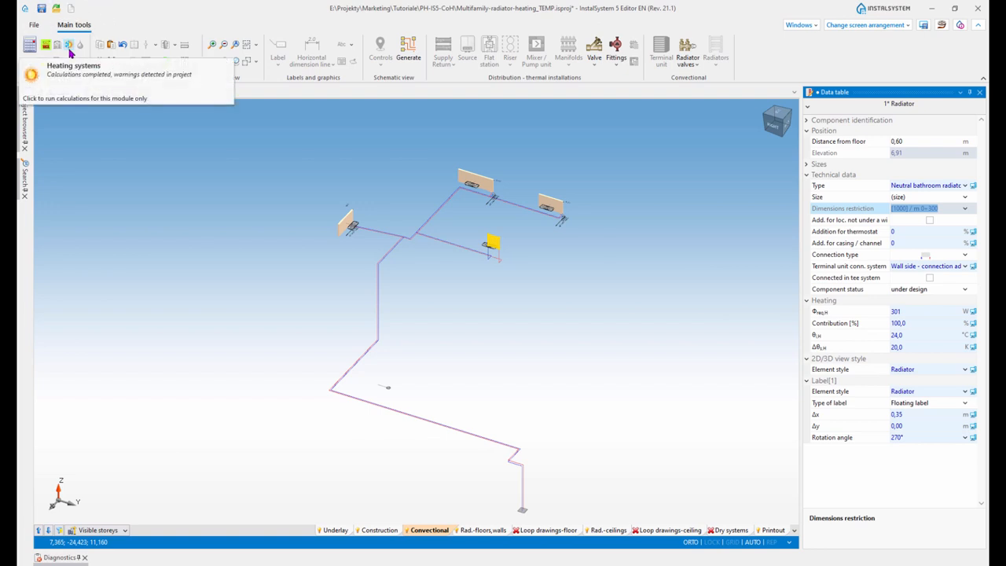
pyautogui.click(62, 556)
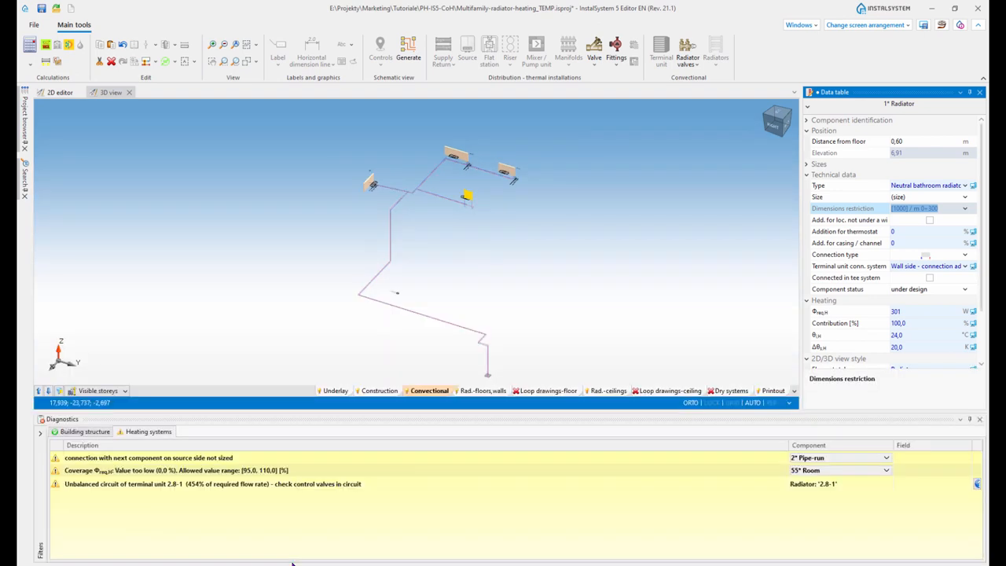
# Locate the radiator reported for an unbalanced circuit and examine it and its pipe connections in 3D.
pyautogui.click(201, 487)
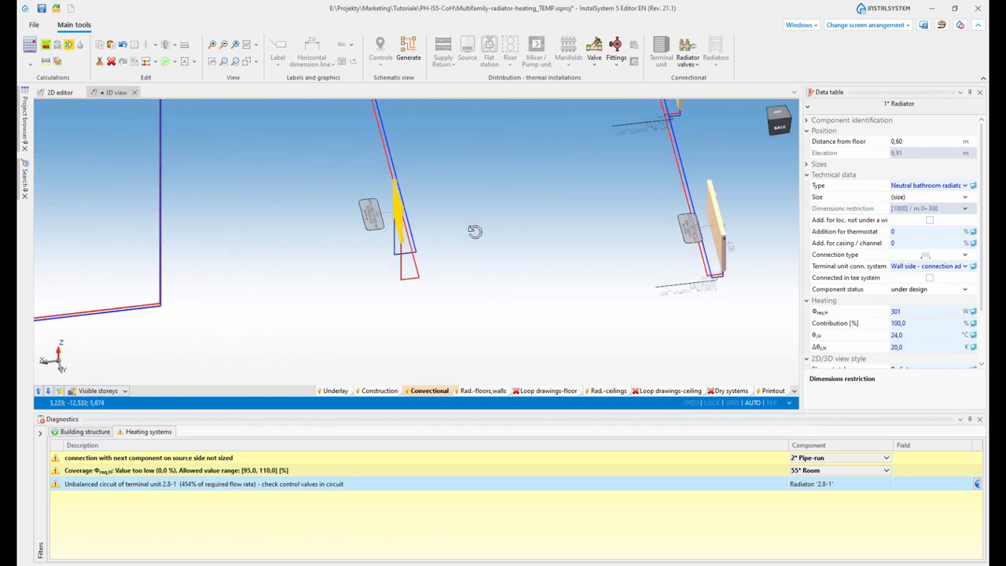
pyautogui.scroll(5, 489, 215)
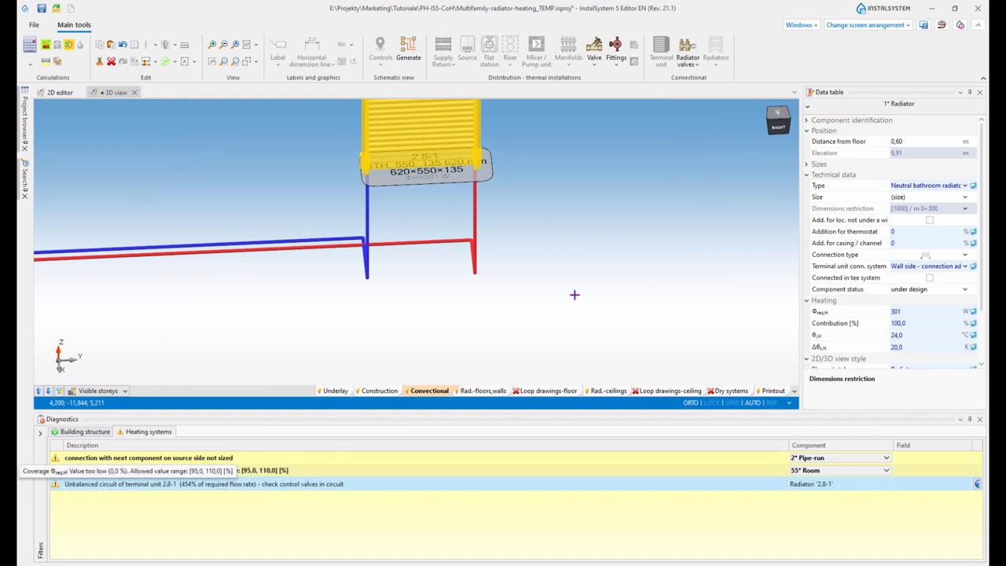
pyautogui.keyDown('shift'); pyautogui.moveTo(575, 294); pyautogui.dragTo(557, 269, button='middle'); pyautogui.keyUp('shift')
pyautogui.scroll(-3, 557, 270)
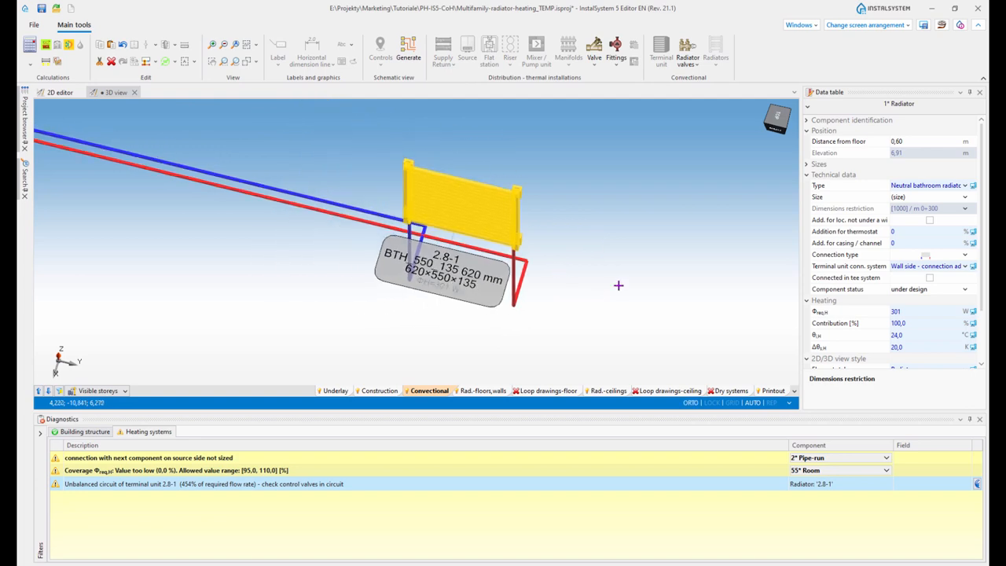
pyautogui.moveTo(618, 286)
pyautogui.keyDown('shift'); pyautogui.mouseDown(button='middle')
pyautogui.moveTo(591, 253)
pyautogui.moveTo(610, 267)
pyautogui.mouseUp(button='middle'); pyautogui.keyUp('shift')
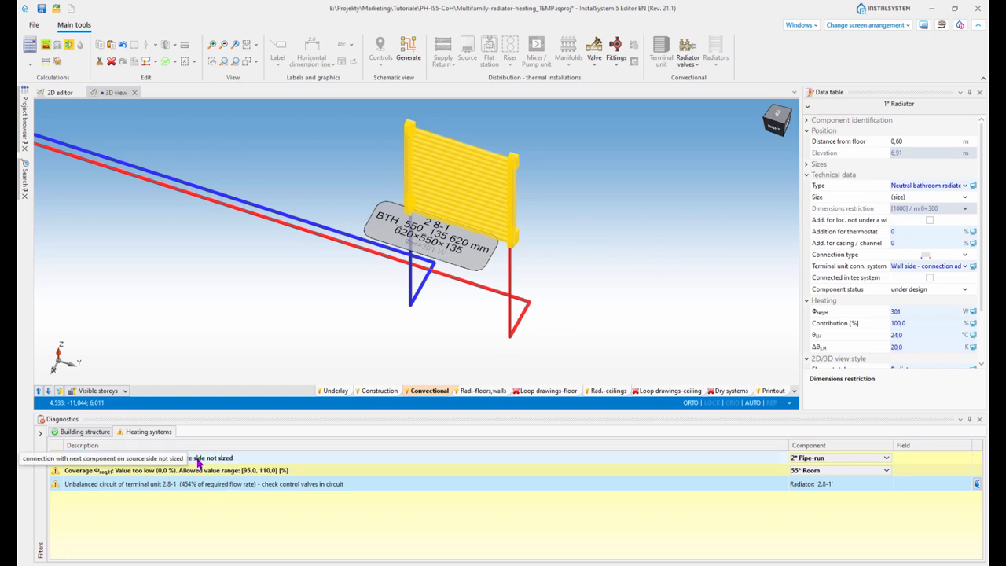
# Locate the pipe-run reported for its unsized source-side connection and examine where it meets the source.
pyautogui.doubleClick(198, 459)
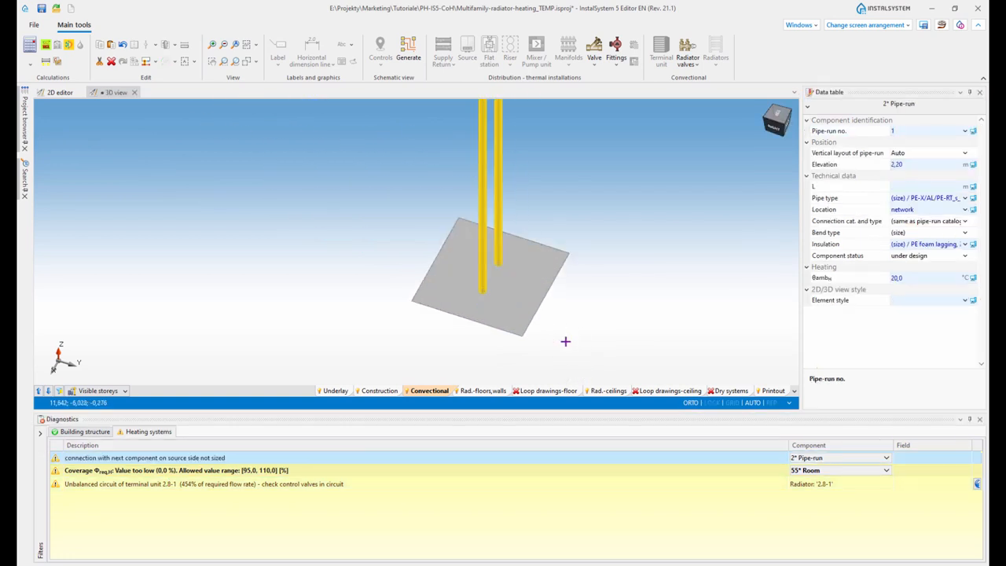
pyautogui.scroll(2, 540, 275)
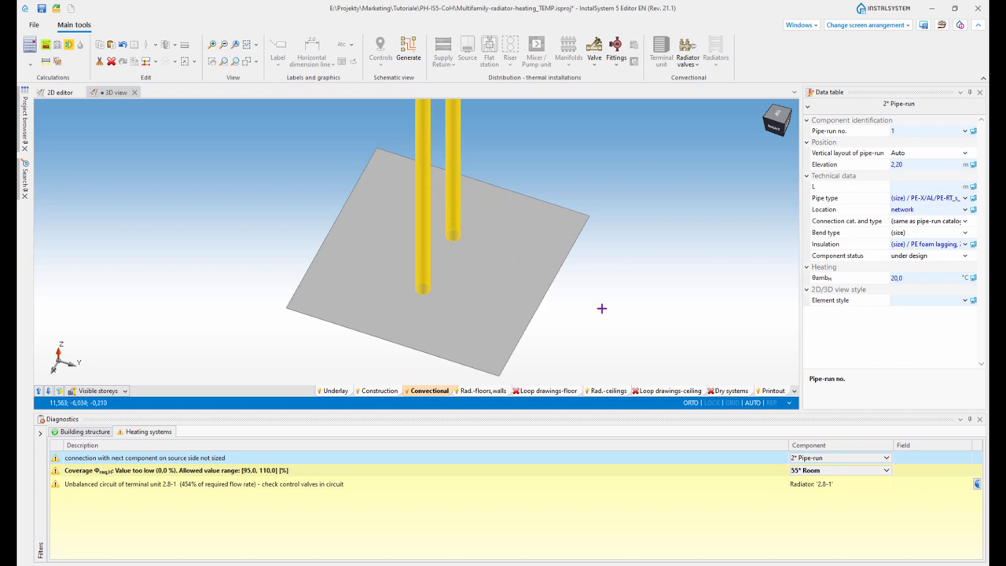
pyautogui.scroll(-2, 603, 308)
pyautogui.moveTo(609, 307); pyautogui.dragTo(616, 306, button='middle')
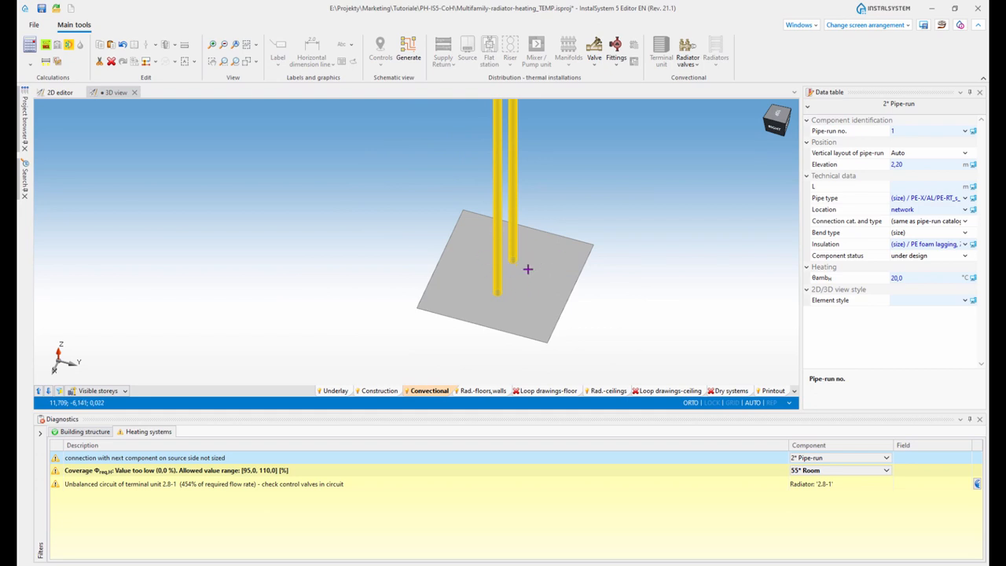
pyautogui.moveTo(645, 308); pyautogui.dragTo(646, 304, button='middle')
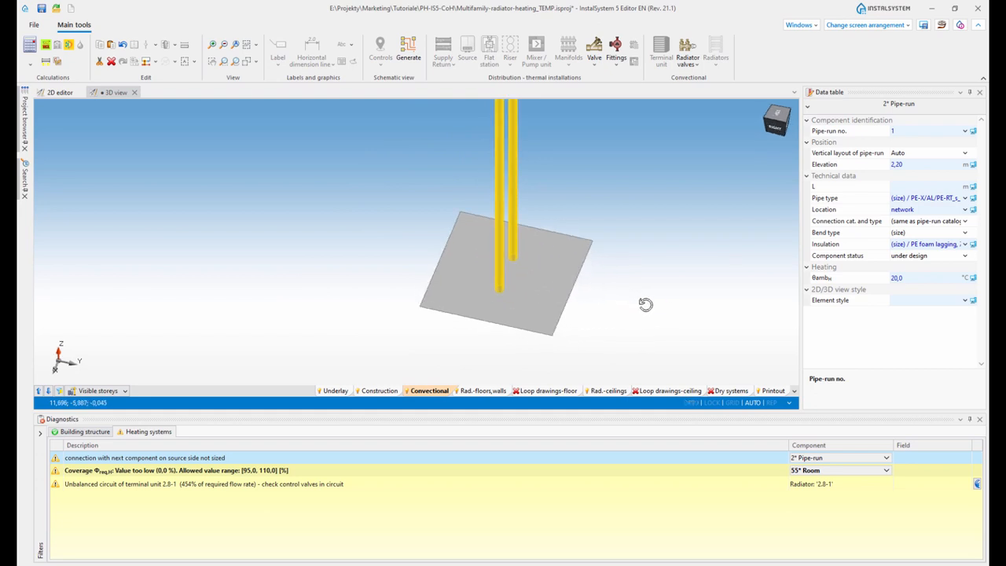
pyautogui.click(639, 263)
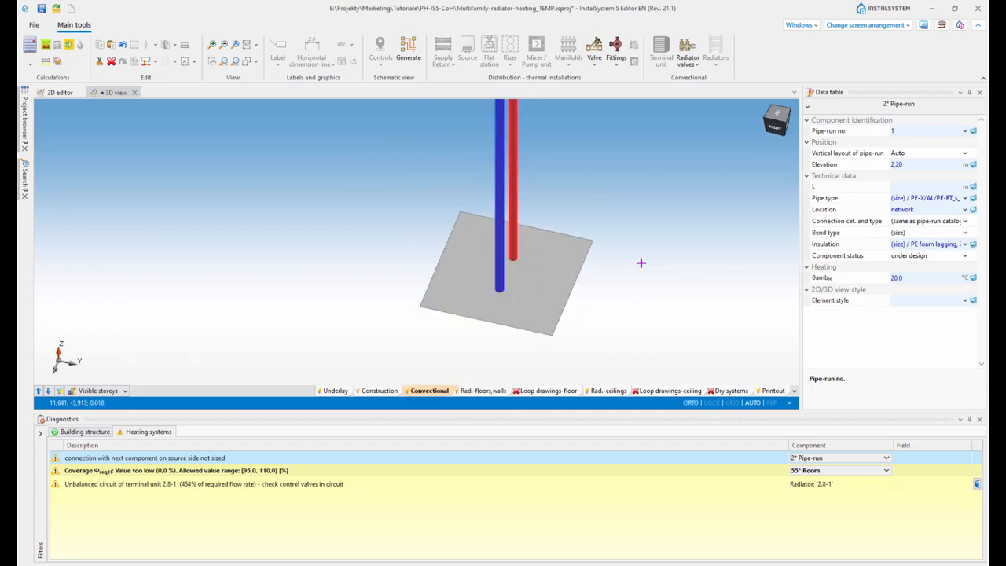
# Set the source's connection diameter to 1"MT from the inch threads (MT) and rerun the calculations.
pyautogui.click(544, 308)
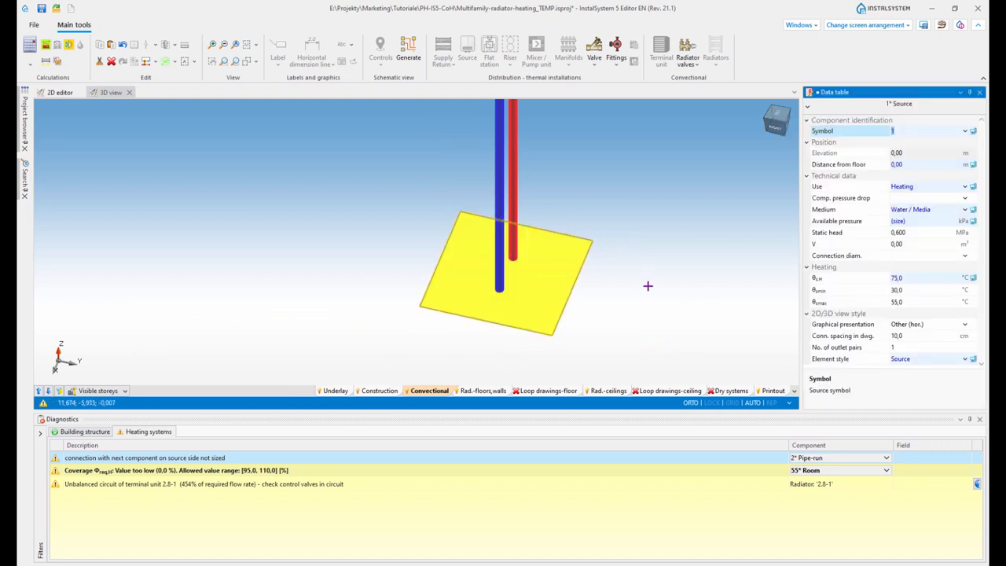
pyautogui.click(966, 255)
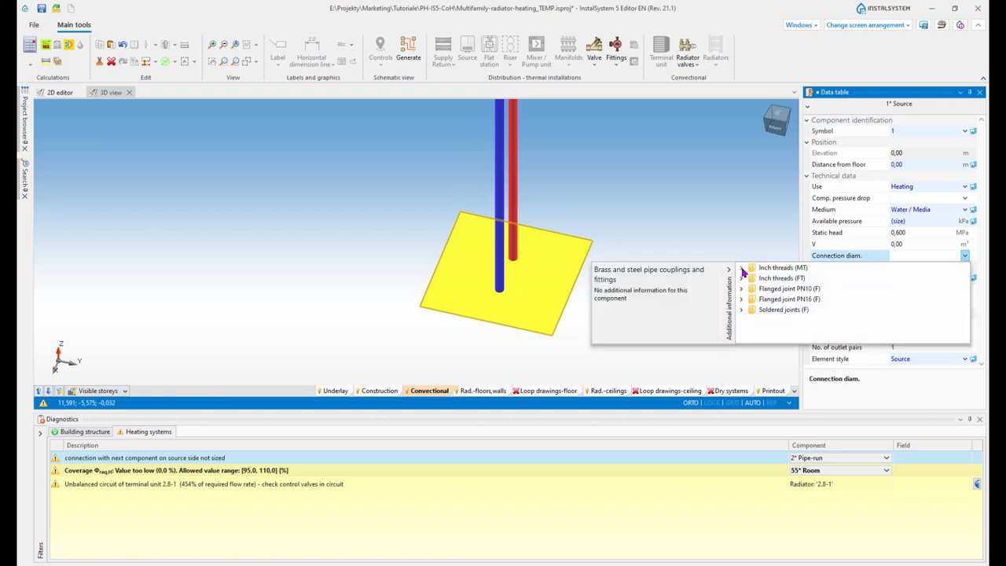
pyautogui.click(741, 268)
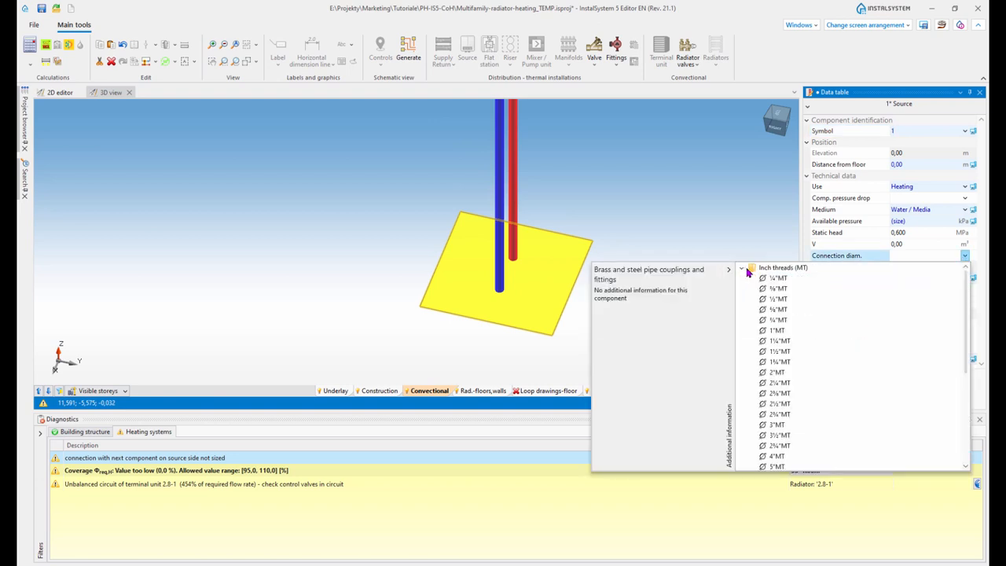
pyautogui.click(777, 331)
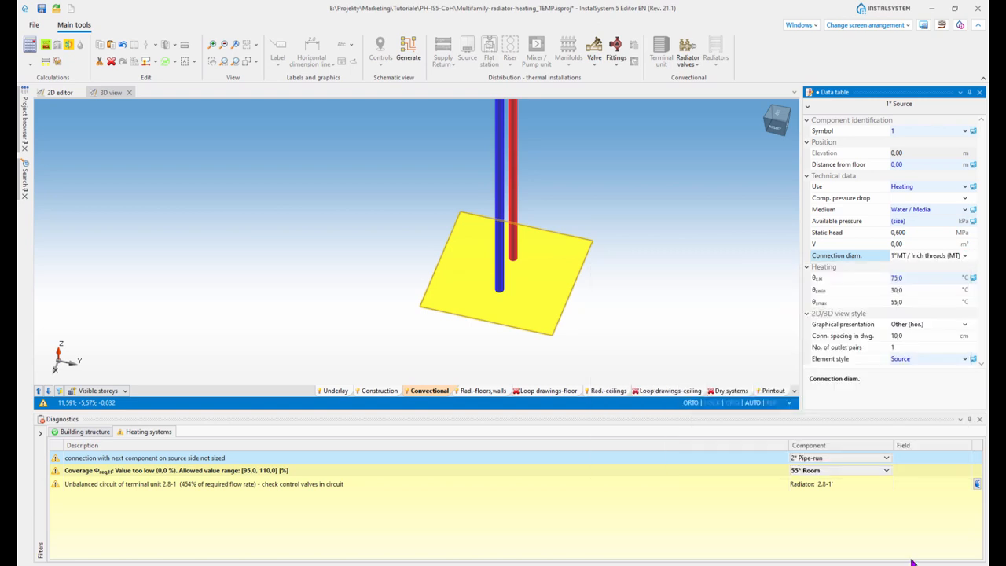
pyautogui.click(588, 306)
pyautogui.press('F3')
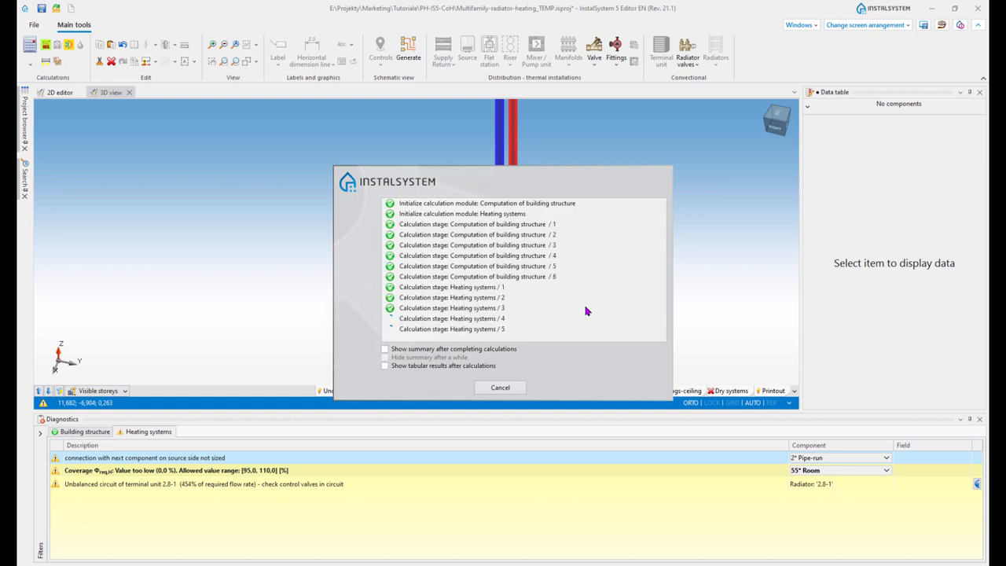
pyautogui.click(587, 309)
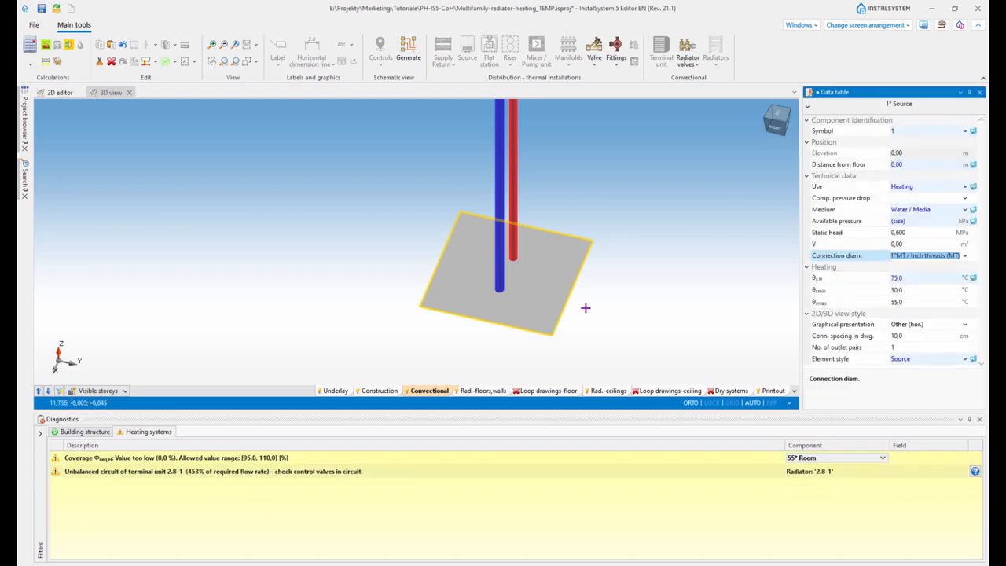
# Follow the network from the source back up to the bathroom radiator and its connections in 3D.
pyautogui.click(144, 471)
pyautogui.scroll(-3, 401, 307)
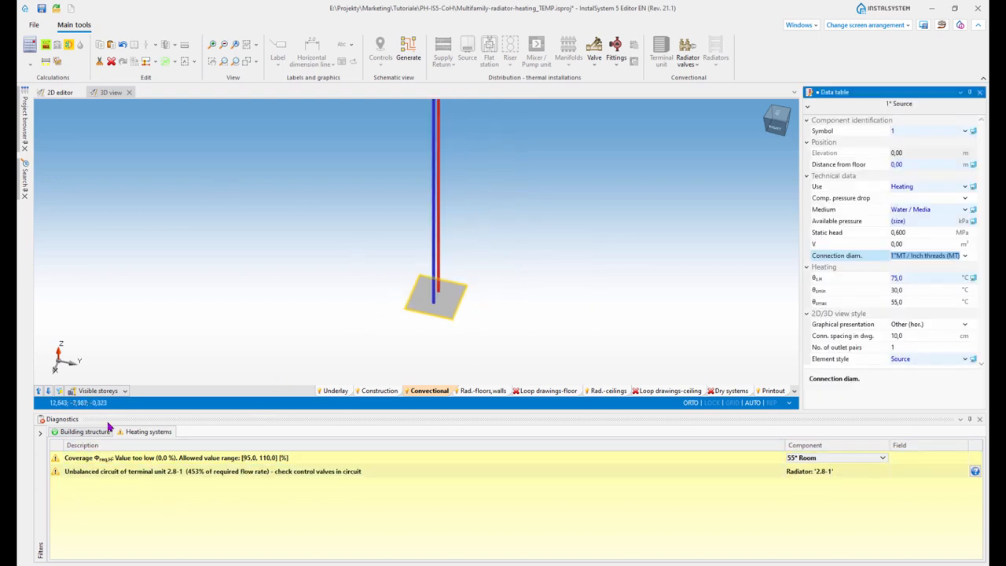
pyautogui.scroll(-2, 225, 294)
pyautogui.moveTo(310, 239); pyautogui.dragTo(500, 355, button='middle')
pyautogui.scroll(-2, 436, 306)
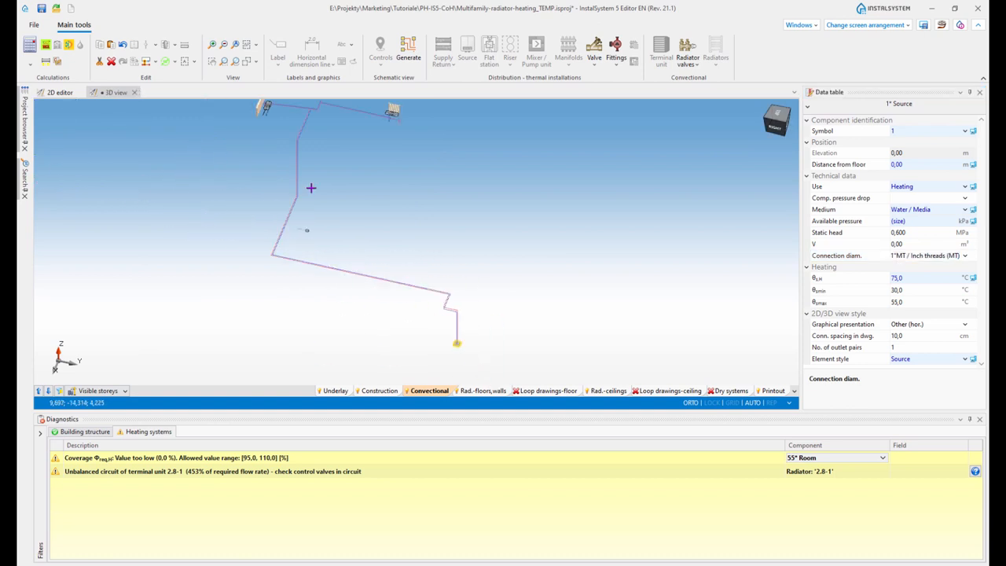
pyautogui.scroll(8, 344, 307)
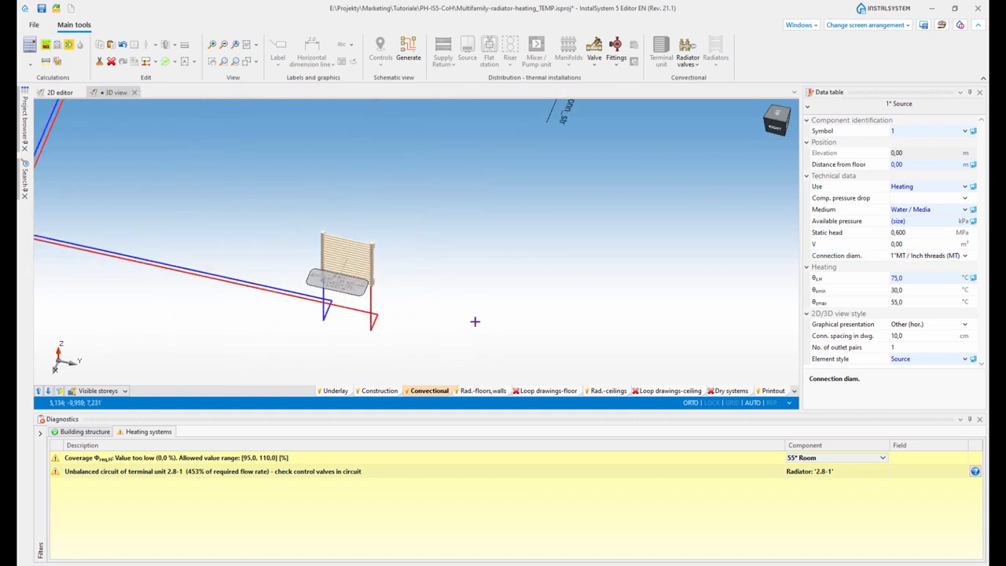
pyautogui.moveTo(468, 337); pyautogui.dragTo(464, 330, button='middle')
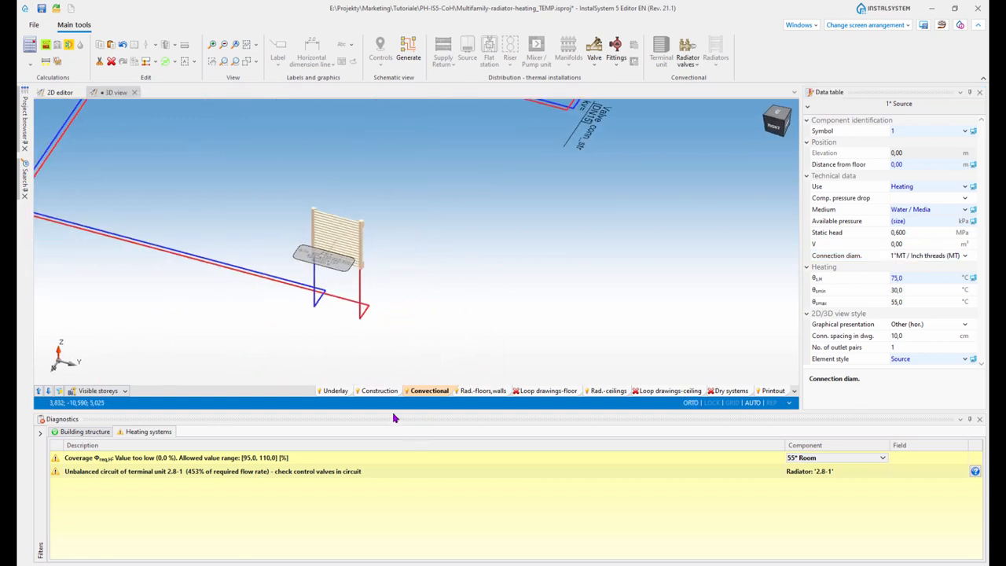
# Show the construction together with the heating network and examine the bathroom radiator's placement within its room and the building.
pyautogui.click(377, 392)
pyautogui.scroll(-3, 460, 336)
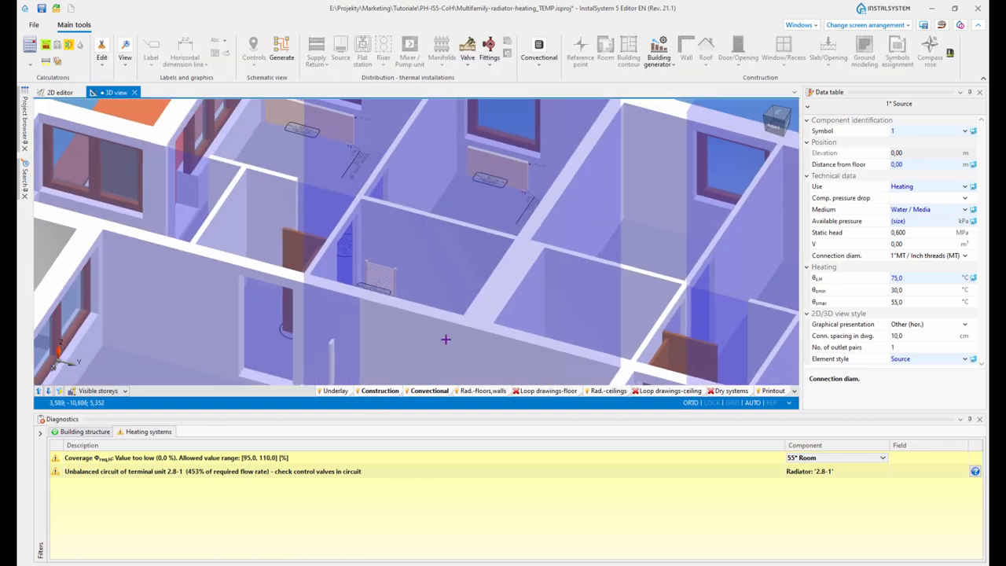
pyautogui.moveTo(479, 331); pyautogui.dragTo(472, 356, button='middle')
pyautogui.scroll(6, 488, 338)
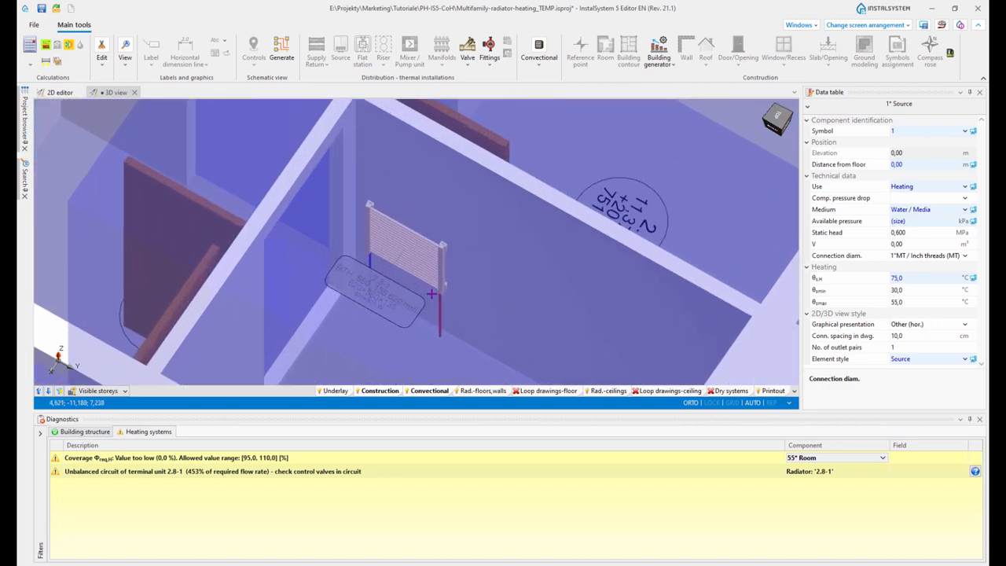
pyautogui.moveTo(502, 321); pyautogui.dragTo(435, 294, button='middle')
pyautogui.scroll(2, 431, 279)
pyautogui.scroll(-2, 432, 283)
pyautogui.scroll(-3, 436, 289)
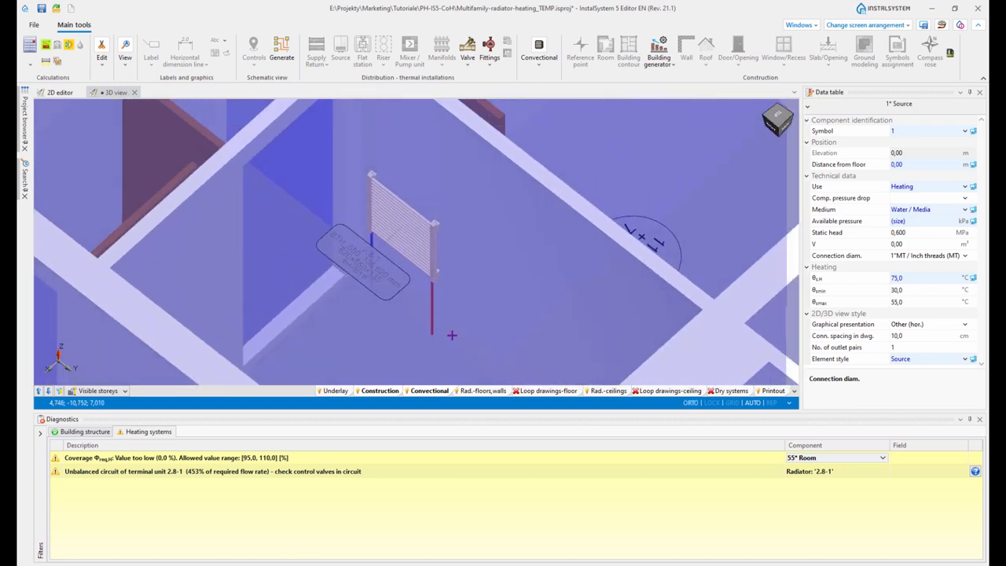
pyautogui.scroll(5, 452, 336)
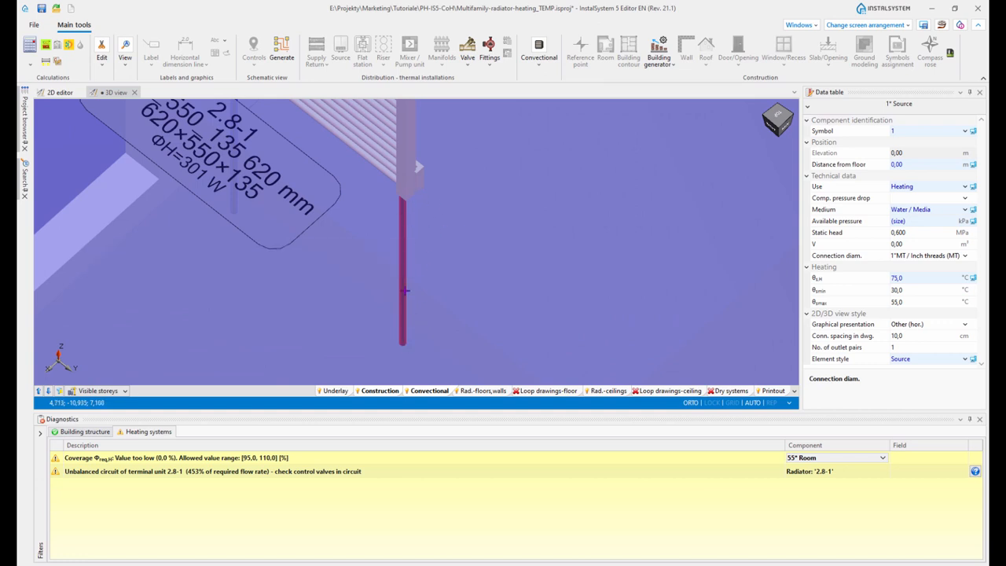
pyautogui.scroll(-5, 395, 254)
pyautogui.moveTo(470, 270)
pyautogui.keyDown('shift'); pyautogui.mouseDown(button='middle')
pyautogui.moveTo(444, 248)
pyautogui.moveTo(472, 270)
pyautogui.mouseUp(button='middle'); pyautogui.keyUp('shift')
pyautogui.scroll(-10, 471, 275)
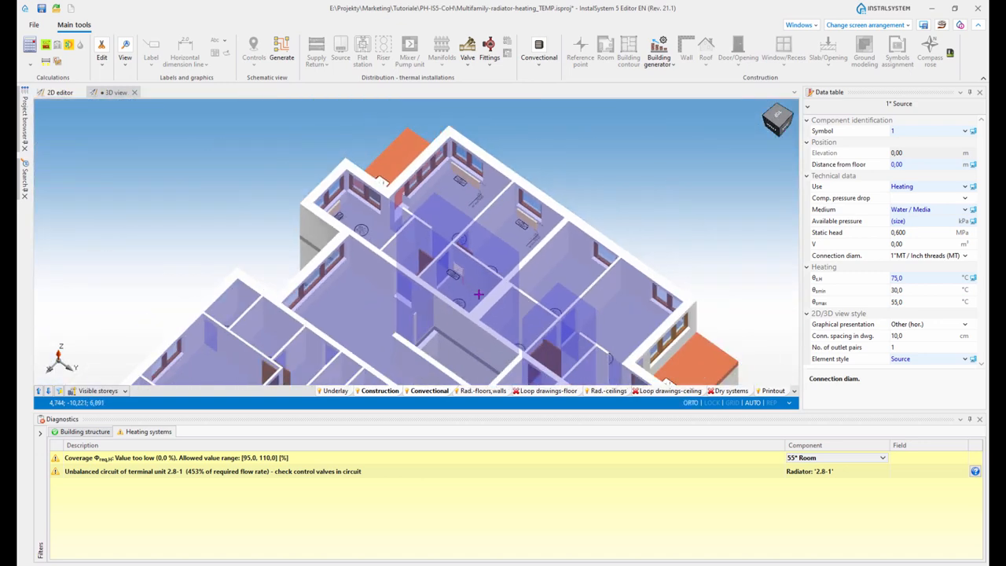
pyautogui.keyDown('shift'); pyautogui.moveTo(498, 312); pyautogui.dragTo(572, 311, button='middle'); pyautogui.keyUp('shift')
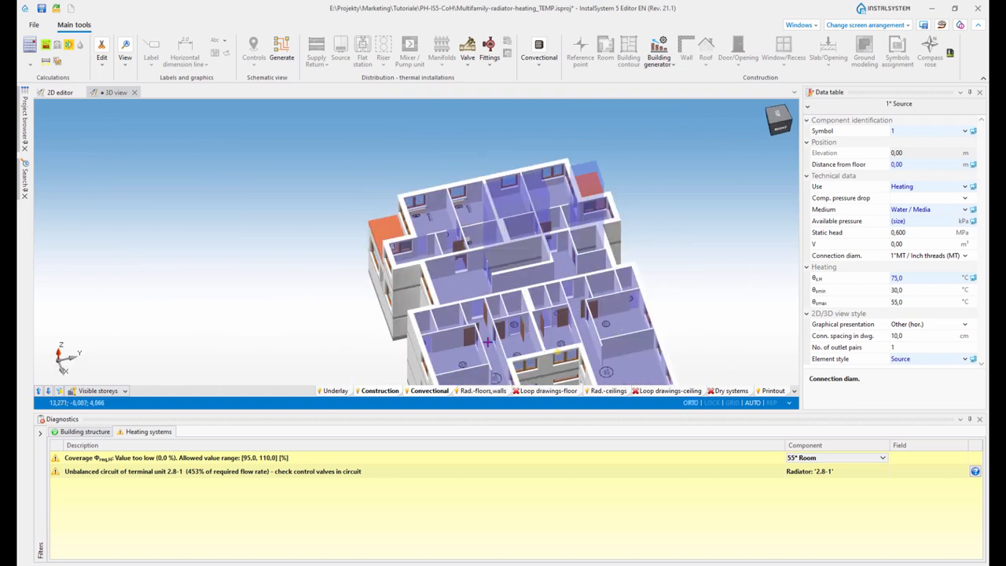
pyautogui.click(310, 334)
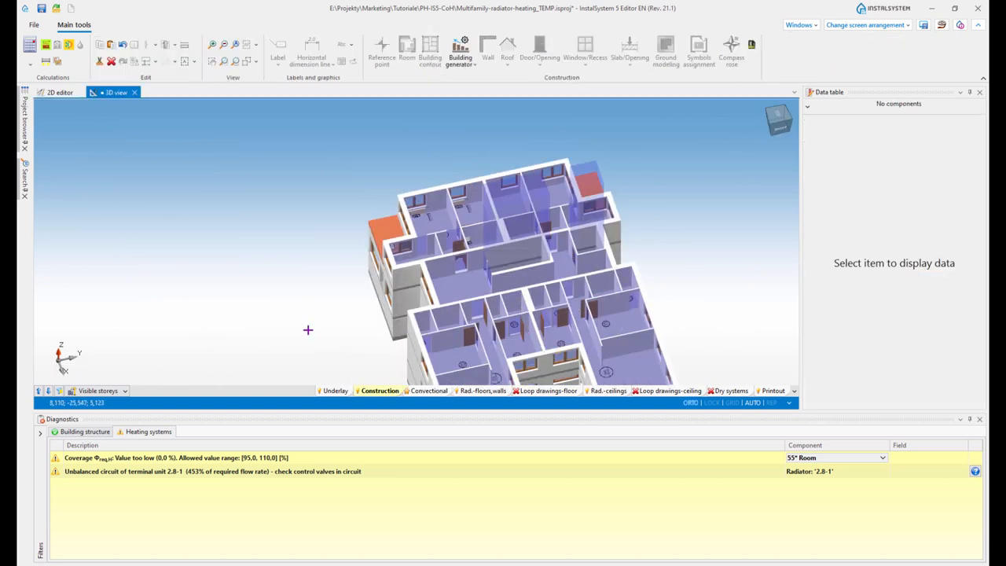
# Hide all walls in the 3D view except the one behind the bathroom radiator.
pyautogui.rightClick(338, 298)
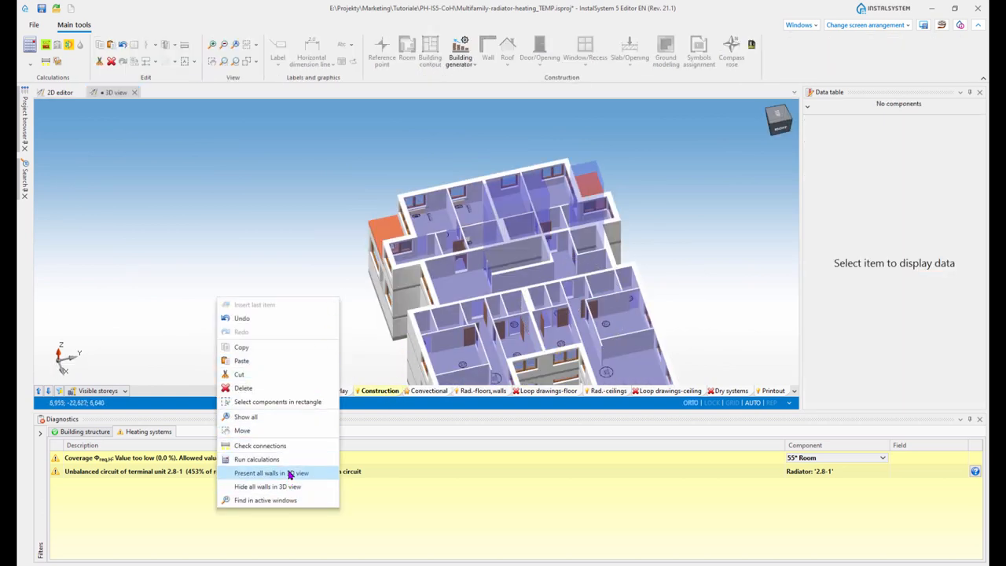
pyautogui.click(313, 485)
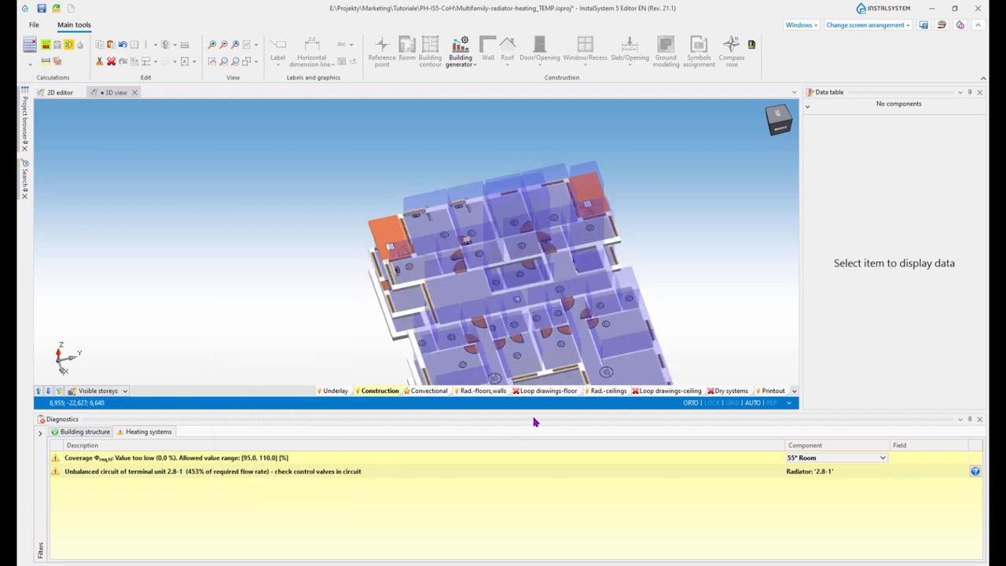
pyautogui.scroll(5, 498, 271)
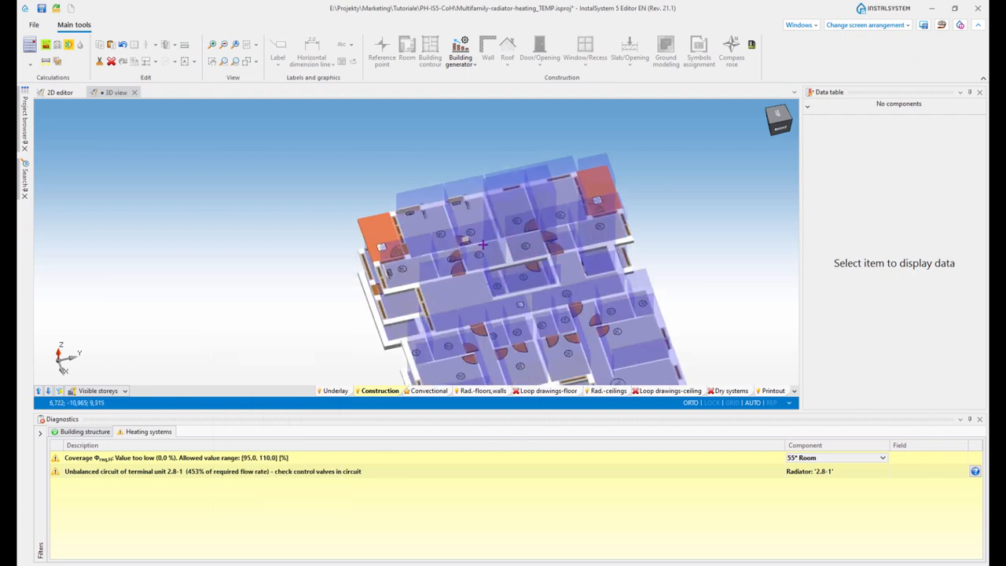
pyautogui.moveTo(494, 251); pyautogui.dragTo(457, 253, button='middle')
pyautogui.scroll(4, 431, 263)
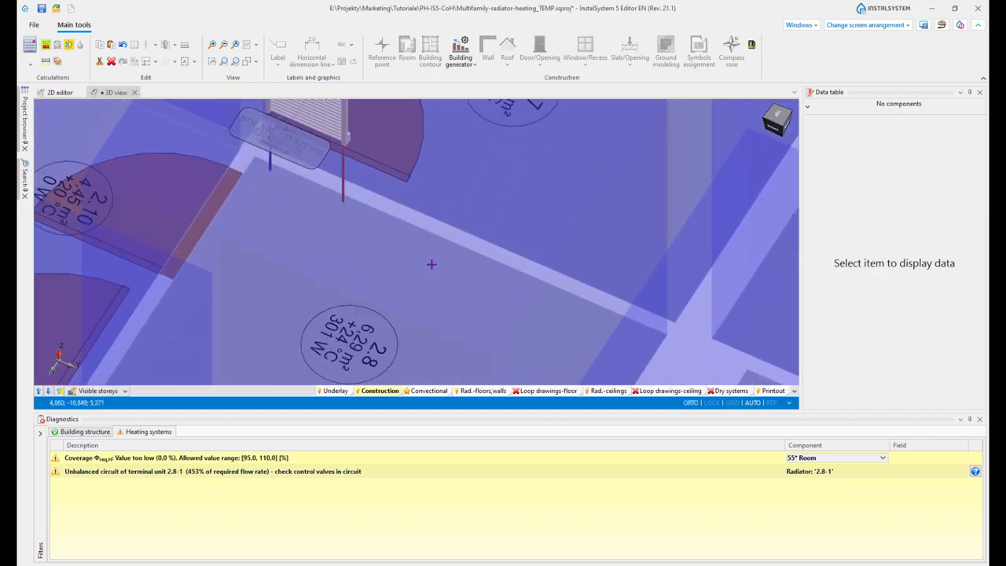
pyautogui.click(445, 283)
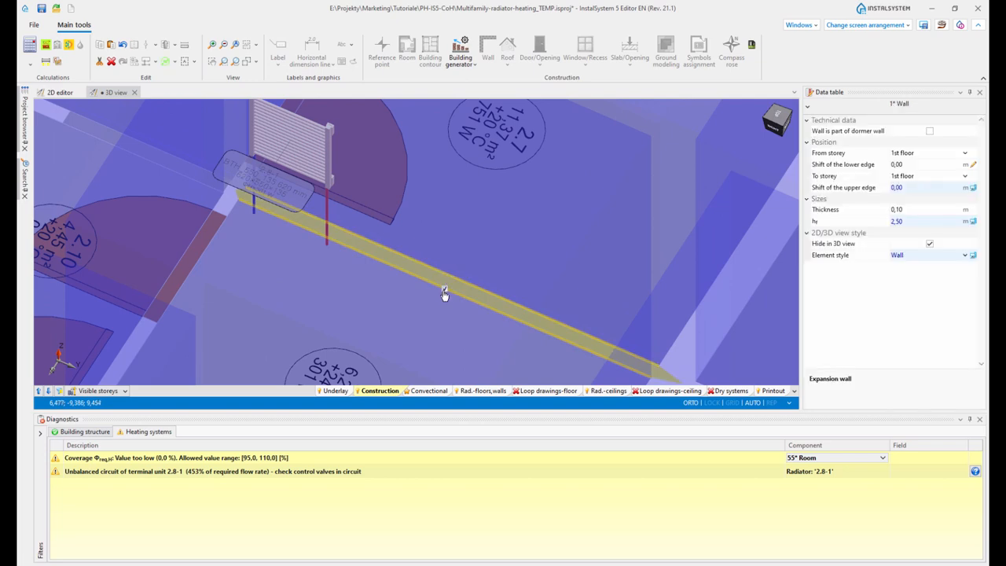
pyautogui.click(394, 311)
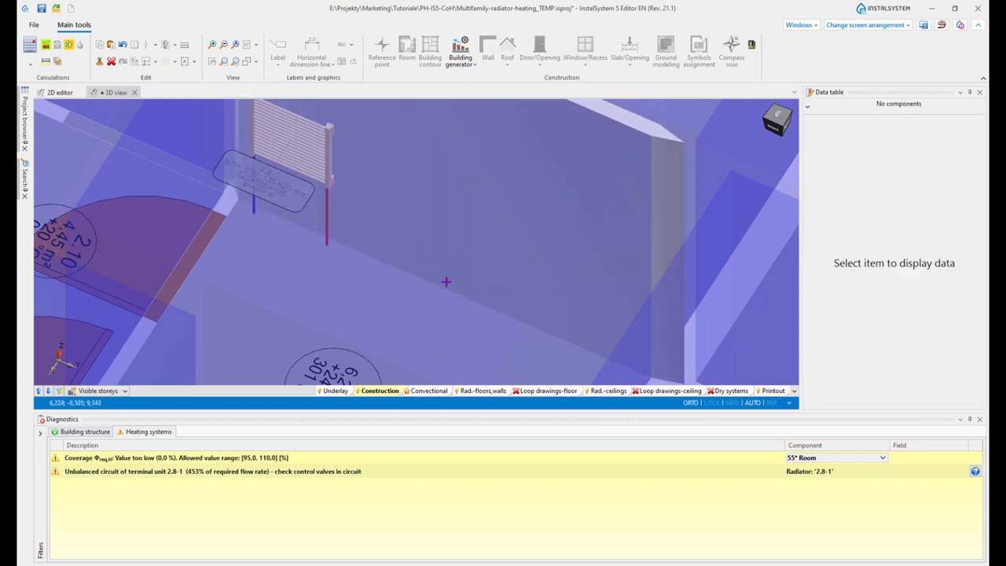
# Examine how the bathroom radiator's supply and return connections run relative to the wall behind it.
pyautogui.scroll(-4, 326, 283)
pyautogui.keyDown('shift'); pyautogui.moveTo(326, 283); pyautogui.dragTo(375, 307, button='middle'); pyautogui.keyUp('shift')
pyautogui.moveTo(444, 275); pyautogui.dragTo(554, 197, button='middle')
pyautogui.scroll(5, 463, 226)
pyautogui.keyDown('shift'); pyautogui.moveTo(472, 236); pyautogui.dragTo(508, 289, button='middle'); pyautogui.keyUp('shift')
pyautogui.scroll(5, 475, 255)
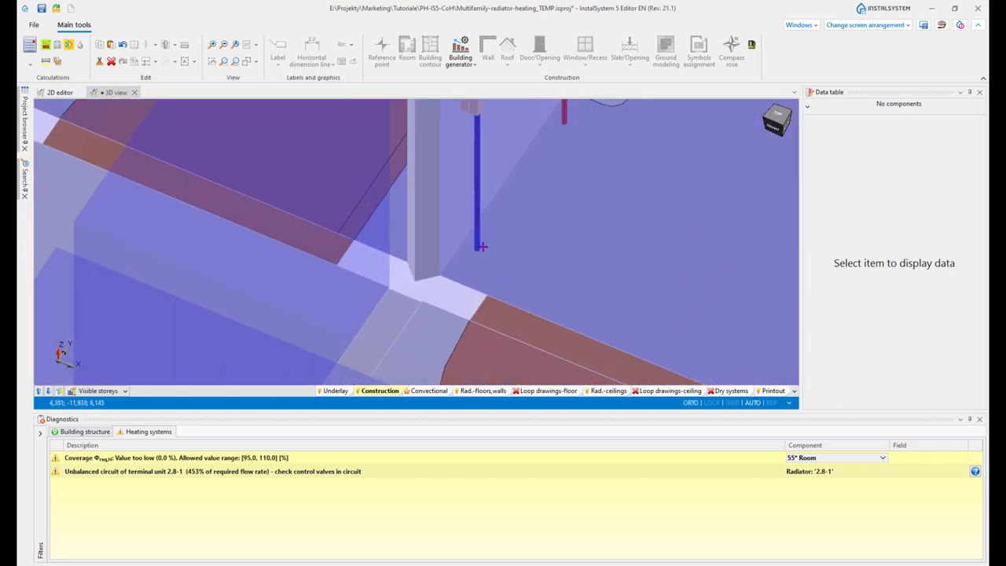
pyautogui.moveTo(495, 233); pyautogui.dragTo(504, 330, button='middle')
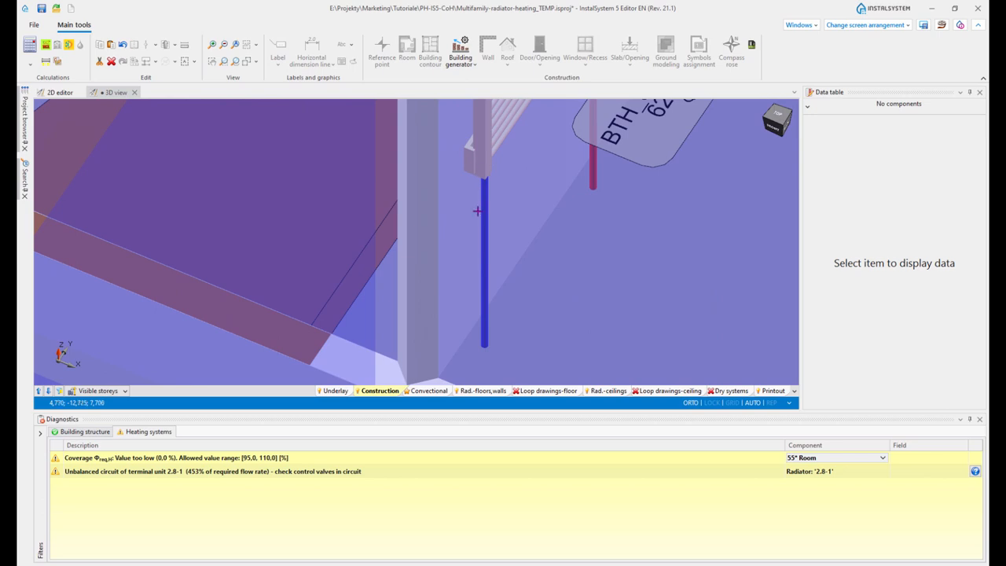
pyautogui.scroll(-5, 518, 232)
# Show only the heating network in 3D and examine the bathroom radiator's settings and the routing of its connection pipes.
pyautogui.click(428, 392)
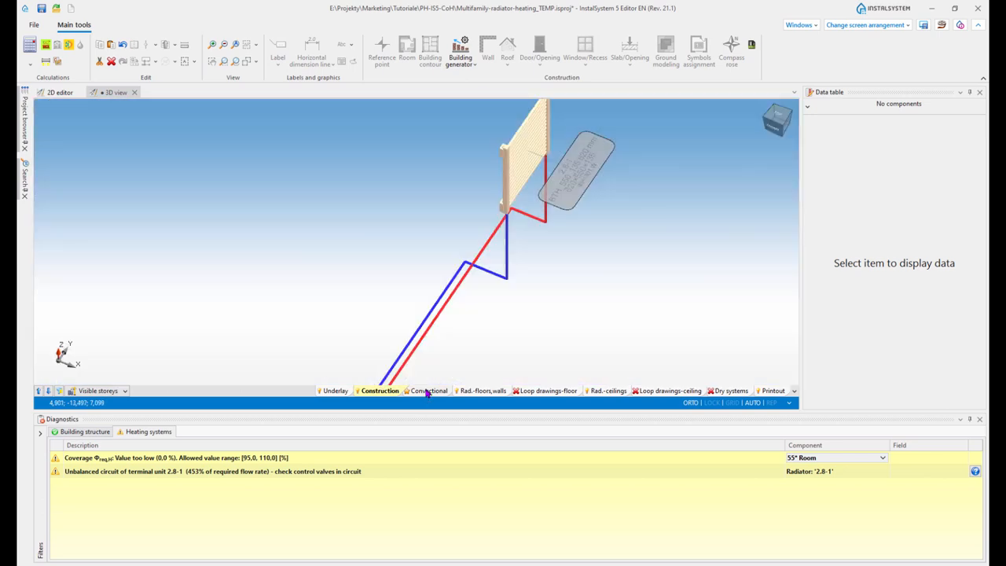
pyautogui.click(547, 177)
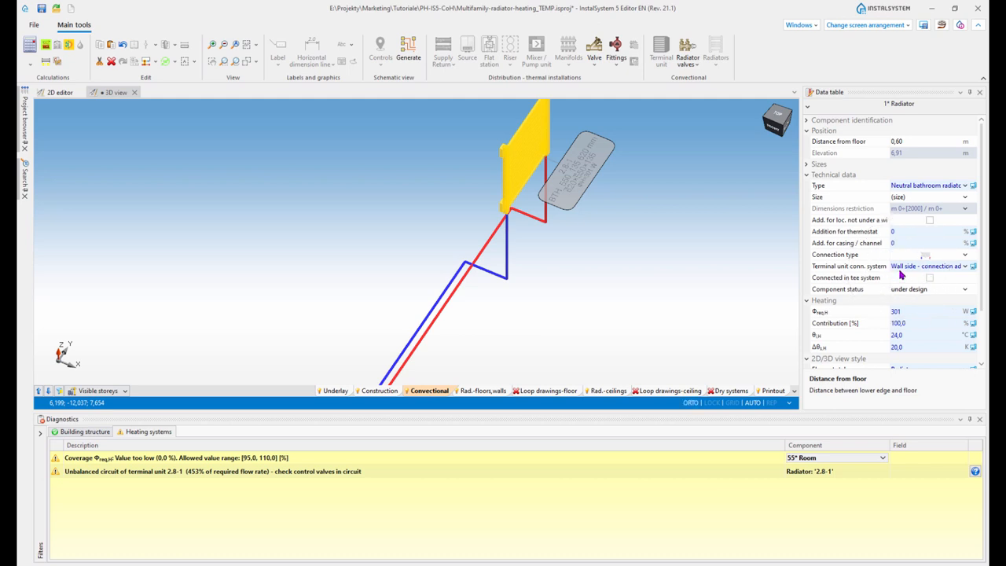
pyautogui.scroll(4, 435, 281)
pyautogui.scroll(-2, 611, 294)
pyautogui.keyDown('shift'); pyautogui.moveTo(606, 292); pyautogui.dragTo(567, 309, button='middle'); pyautogui.keyUp('shift')
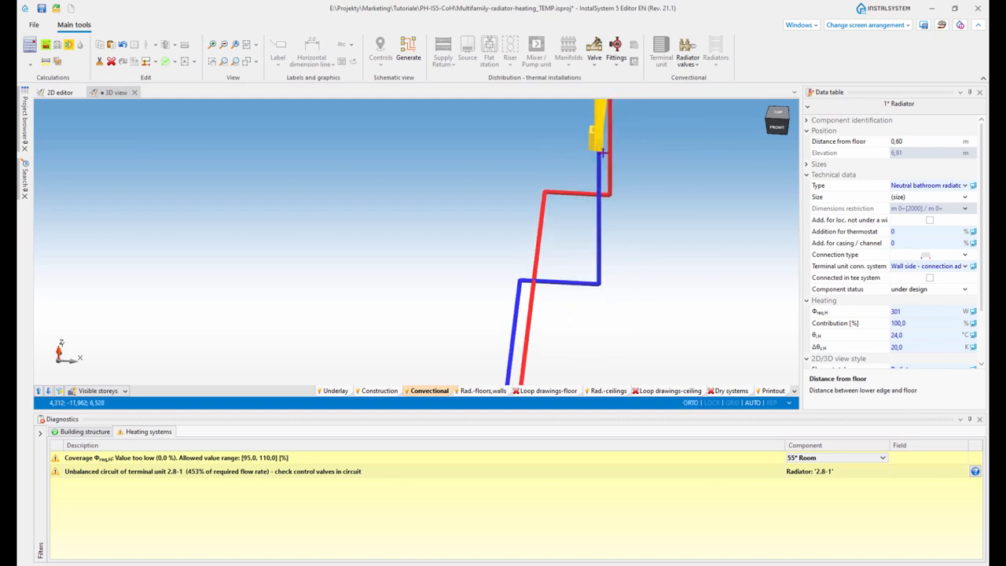
pyautogui.keyDown('shift'); pyautogui.moveTo(558, 317); pyautogui.dragTo(678, 281, button='middle'); pyautogui.keyUp('shift')
pyautogui.scroll(-5, 678, 282)
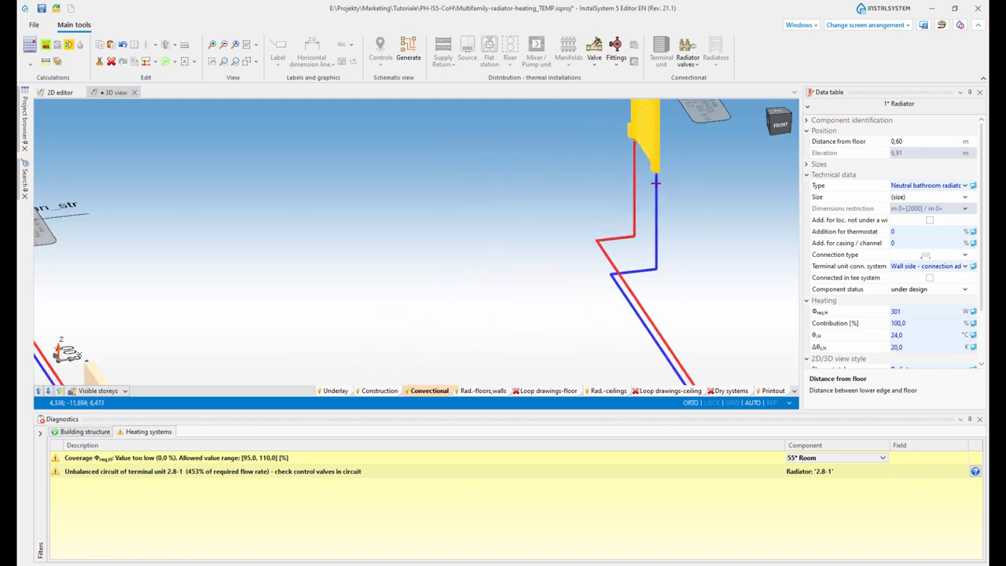
pyautogui.scroll(3, 652, 181)
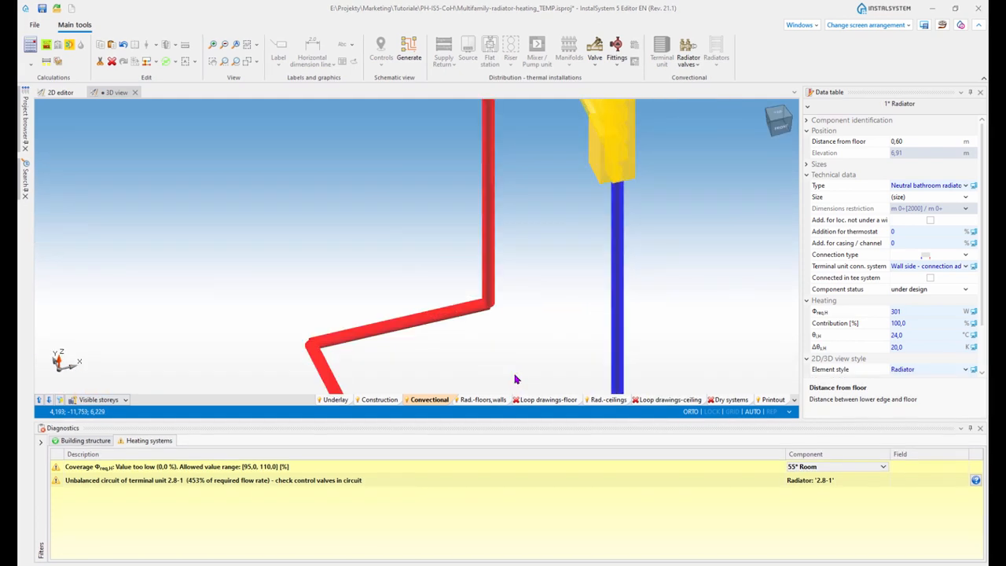
# Return to the 1st floor 2D plan at the bathroom radiator and collapse the diagnostics list to enlarge the drawing area.
pyautogui.click(48, 91)
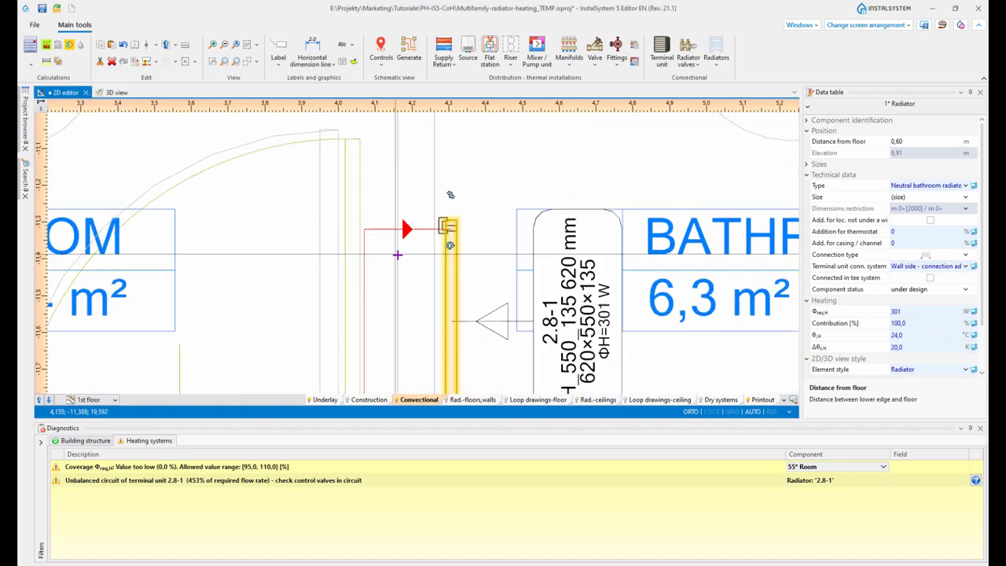
pyautogui.scroll(-3, 398, 254)
pyautogui.scroll(1, 419, 346)
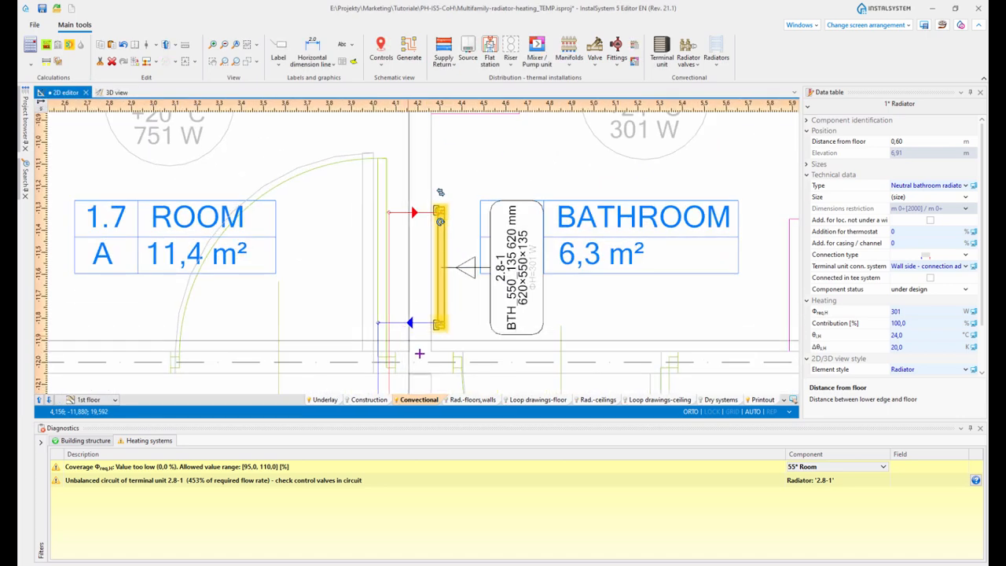
pyautogui.moveTo(416, 235); pyautogui.dragTo(435, 250, button='middle')
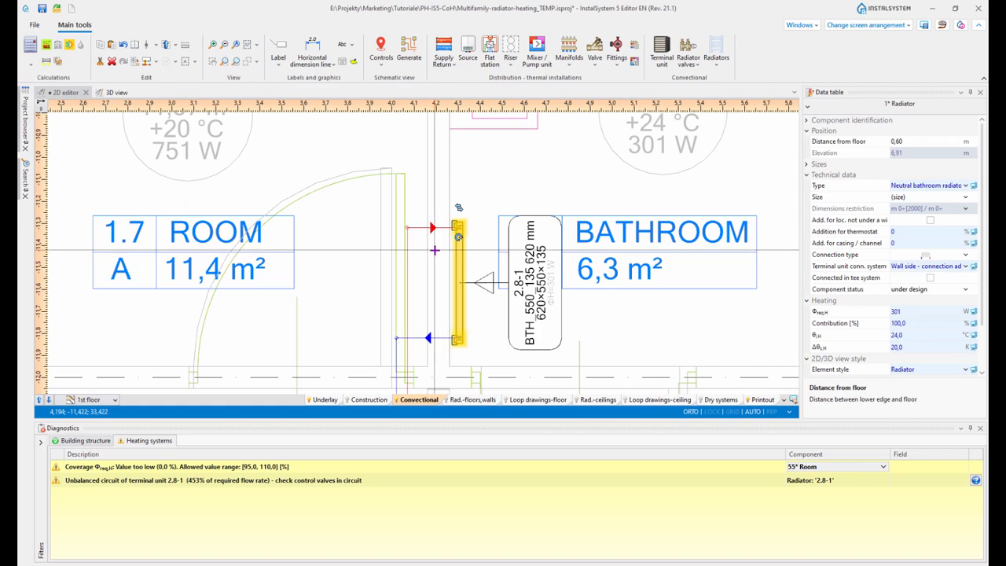
pyautogui.click(970, 429)
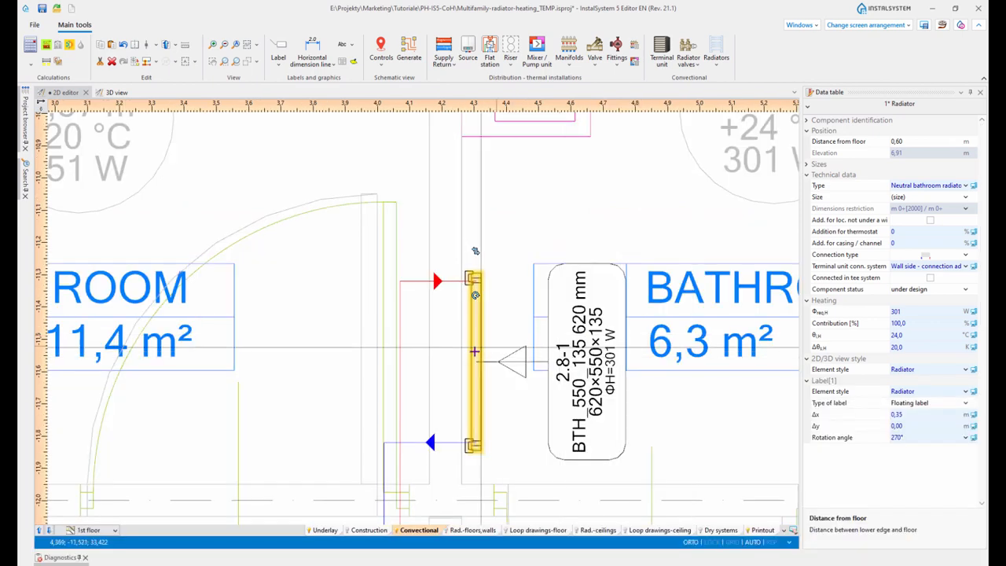
pyautogui.scroll(3, 503, 479)
pyautogui.moveTo(481, 396); pyautogui.dragTo(479, 353, button='middle')
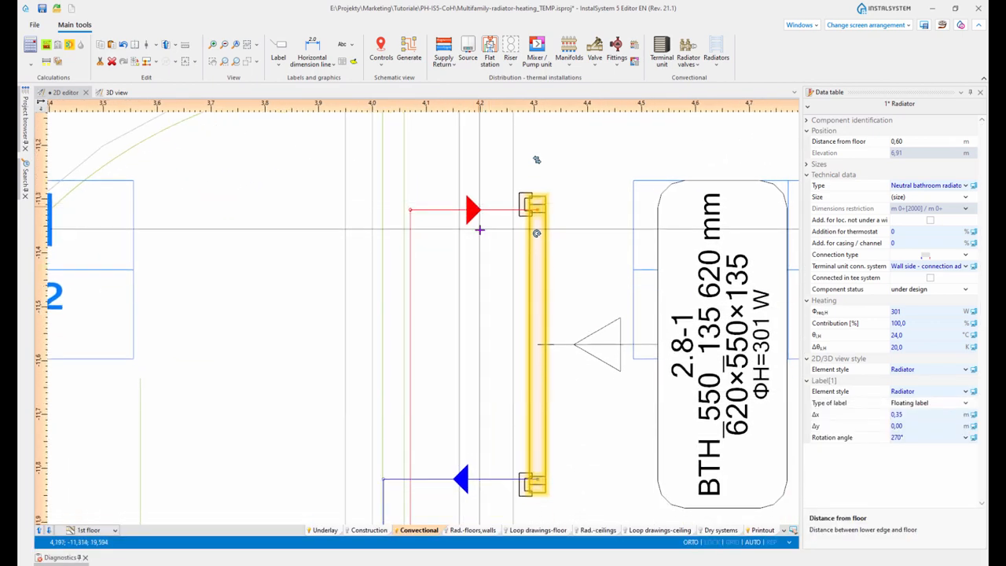
# Insert dividing points on the bathroom radiator's supply and return connection pipes where they cross the wall beside the radiator.
pyautogui.click(155, 47)
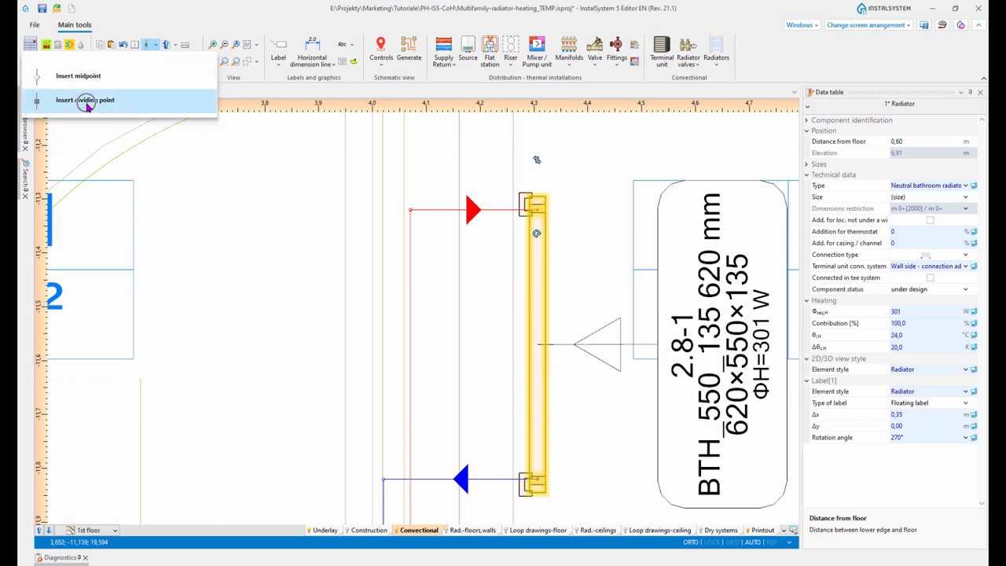
pyautogui.press('ctrl')
pyautogui.press('ctrl')
pyautogui.click(45, 101)
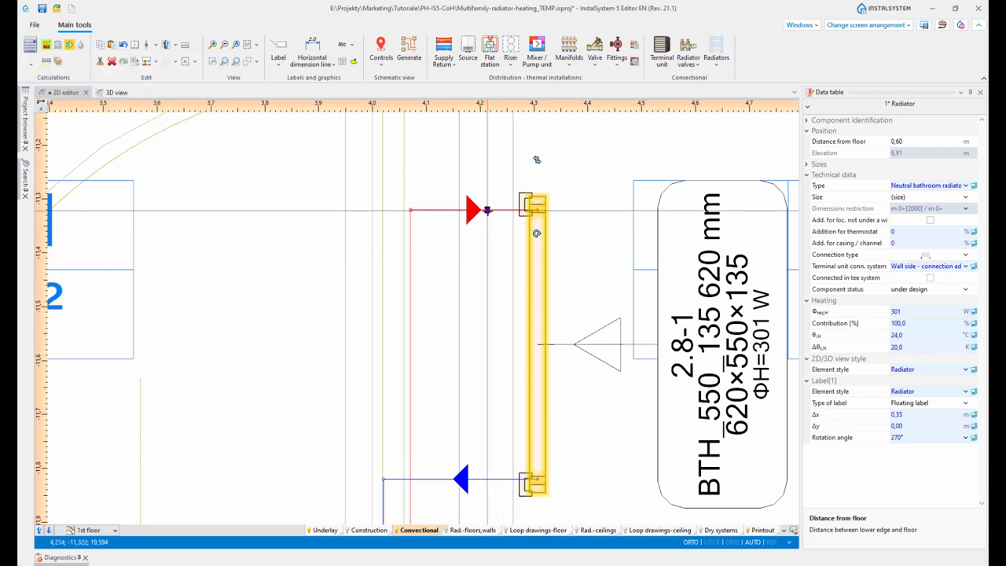
pyautogui.click(487, 210)
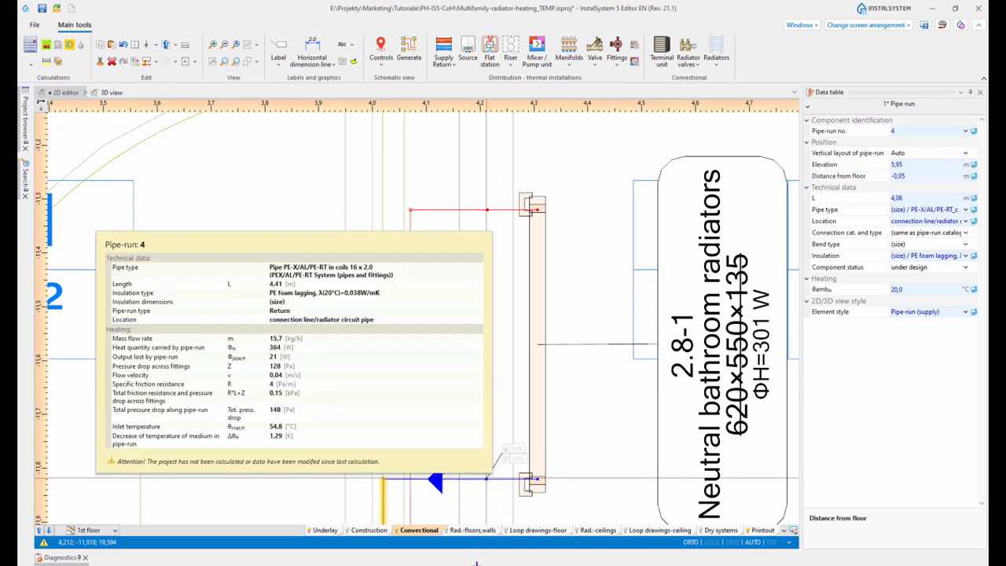
pyautogui.click(487, 479)
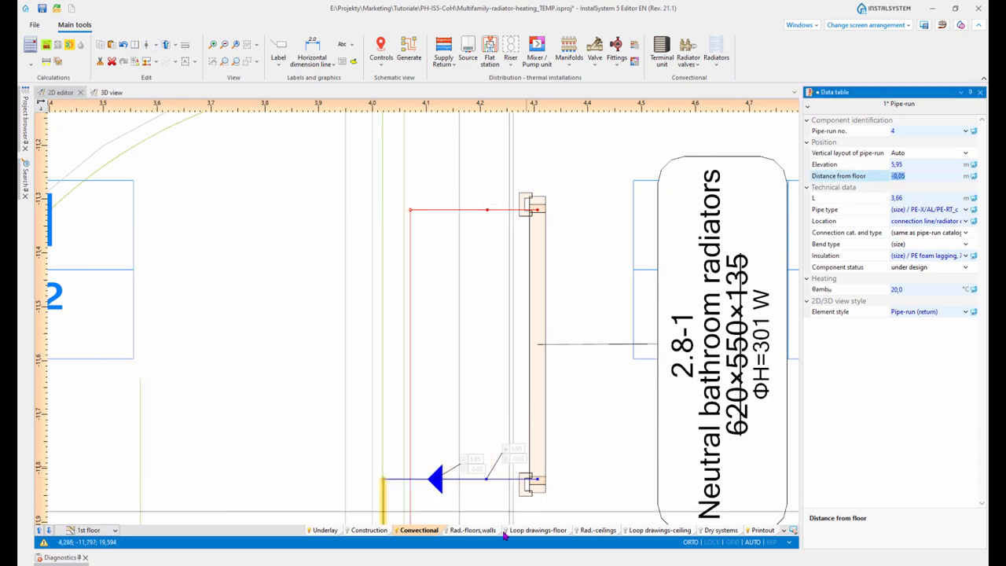
# Set the distance from floor to 0,5 m for the return pipe section between the dividing point and the bathroom radiator.
pyautogui.scroll(3, 495, 479)
pyautogui.moveTo(495, 486); pyautogui.dragTo(465, 469, button='middle')
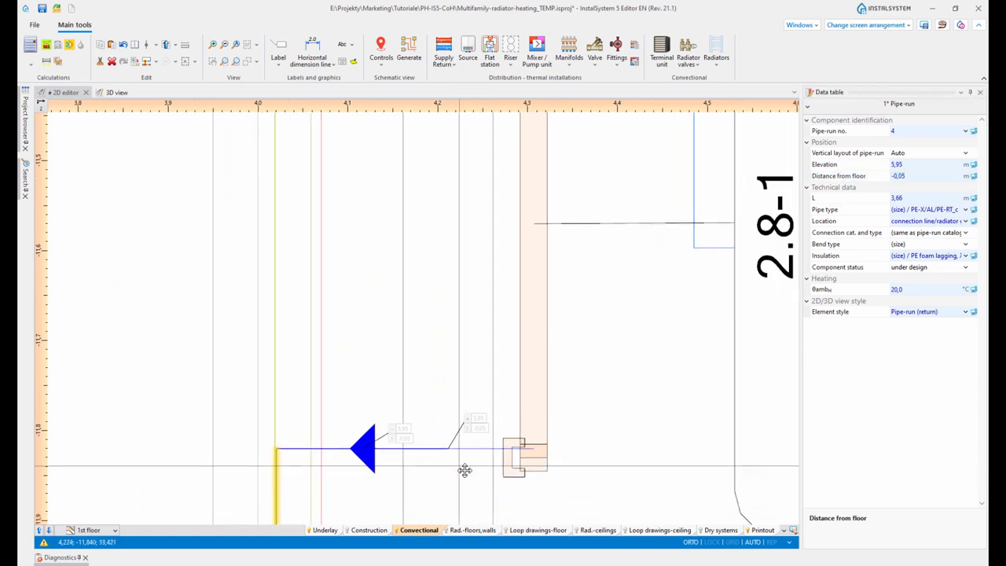
pyautogui.click(484, 451)
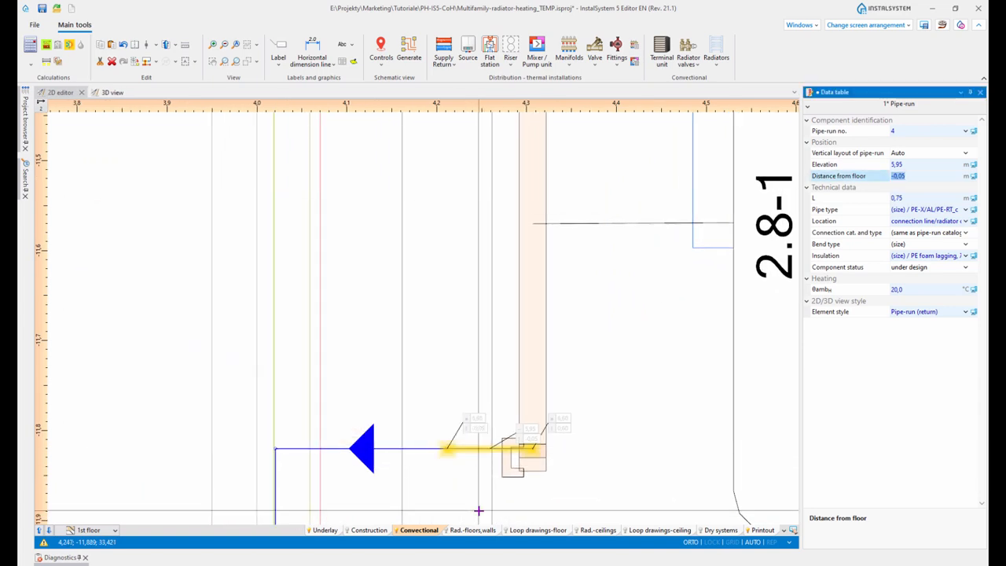
pyautogui.scroll(3, 519, 460)
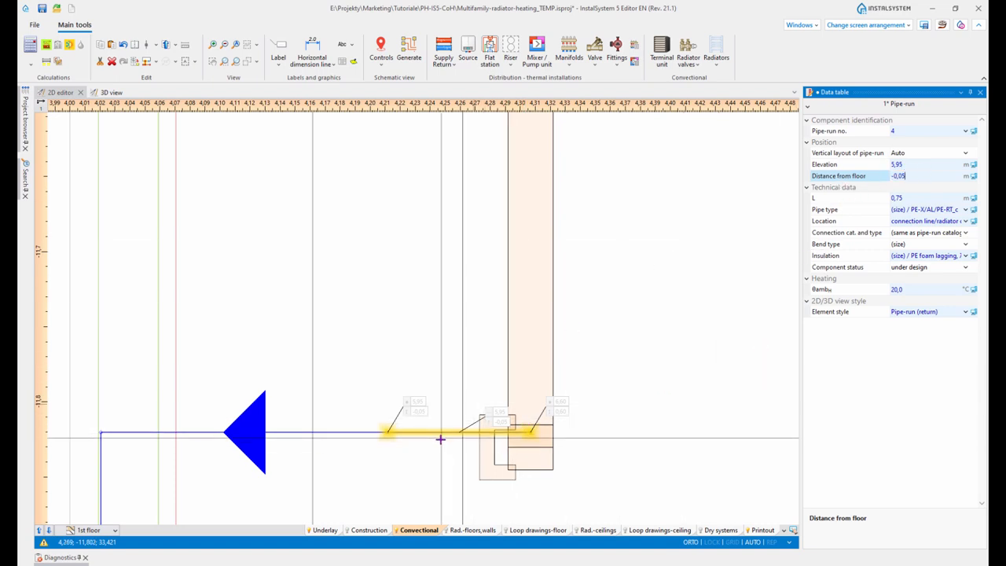
pyautogui.click(932, 175)
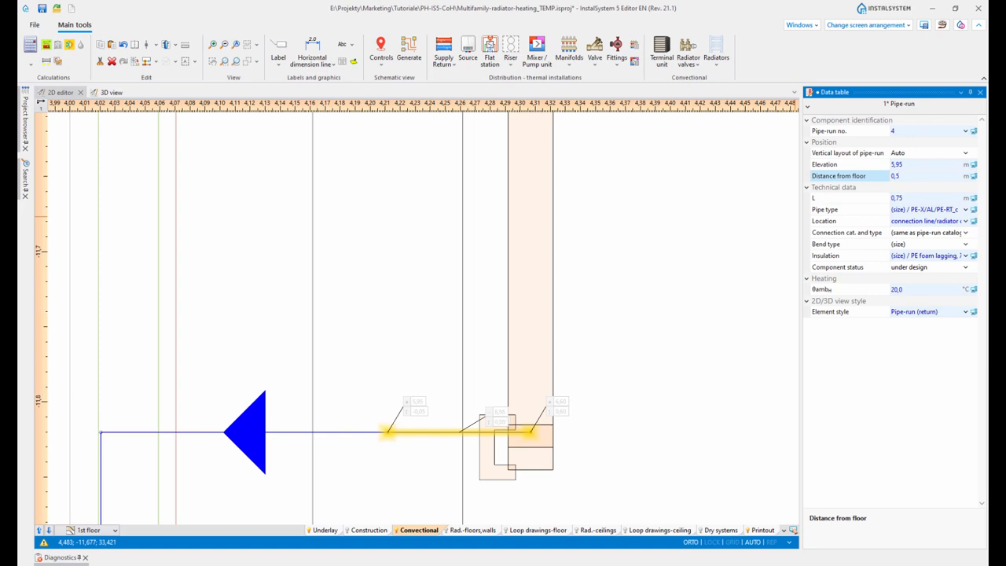
pyautogui.write('0,5')
pyautogui.press('Return')
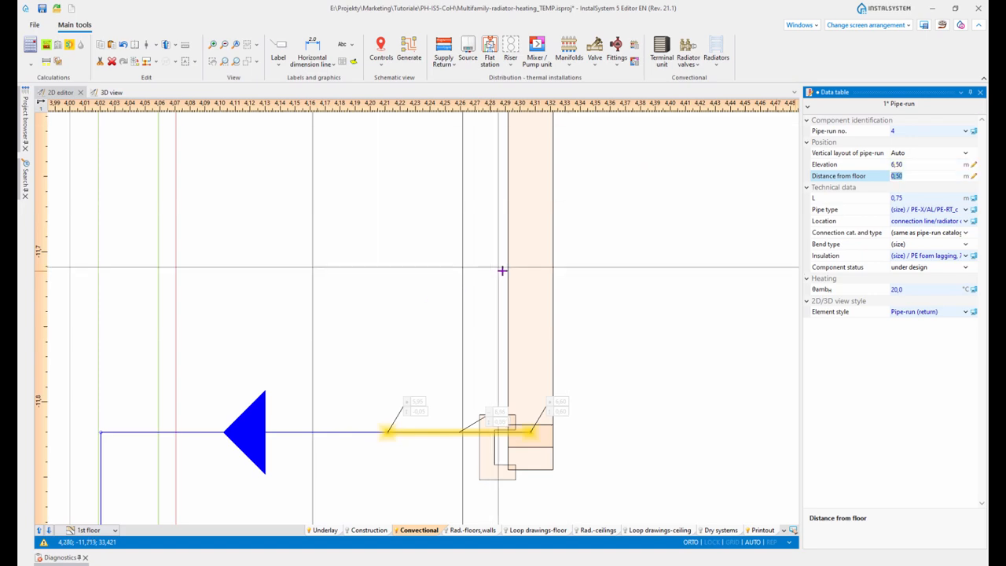
# Set the distance from floor to 0,5 m for the supply pipe section between the dividing point and the bathroom radiator.
pyautogui.scroll(-4, 519, 266)
pyautogui.moveTo(580, 149); pyautogui.dragTo(609, 398, button='middle')
pyautogui.scroll(2, 520, 275)
pyautogui.scroll(2, 518, 320)
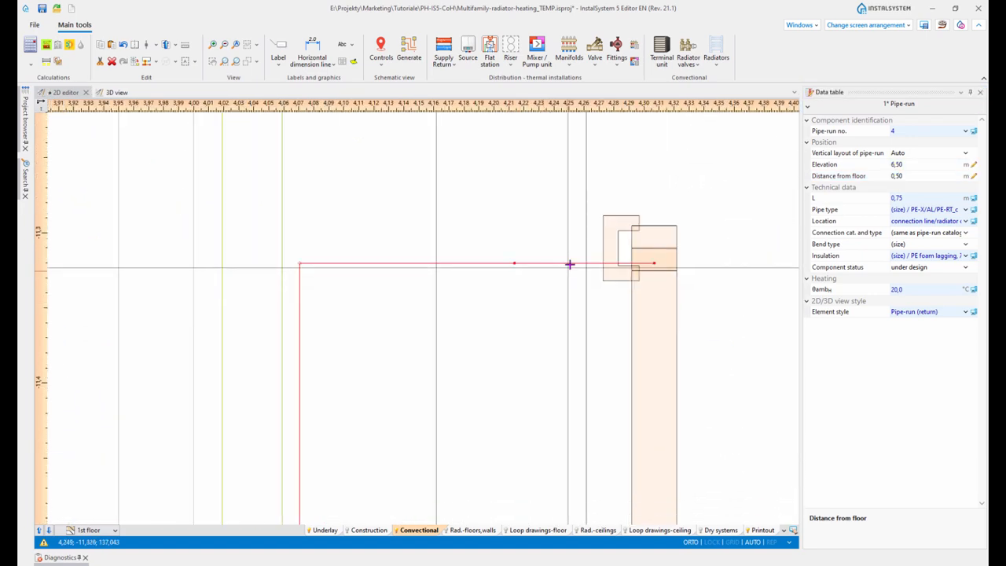
pyautogui.click(572, 264)
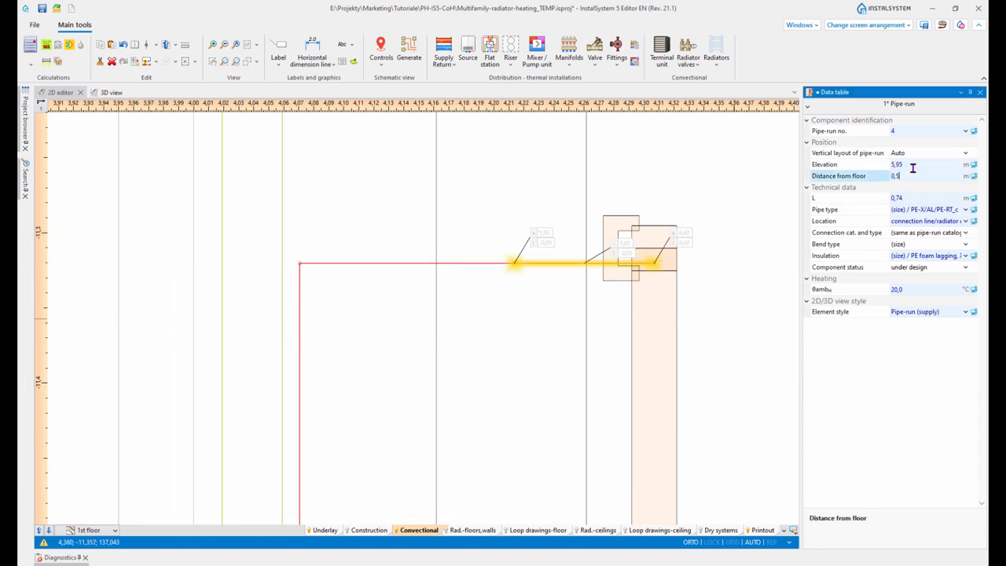
pyautogui.press('Return')
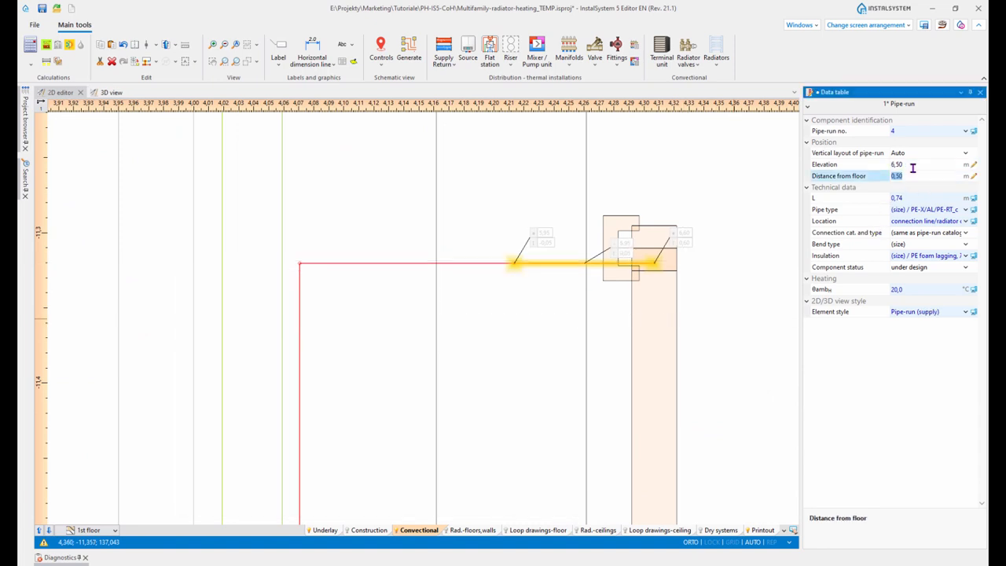
# Examine the raised supply and return connections of the bathroom radiator in 3D, with the construction displayed.
pyautogui.click(111, 92)
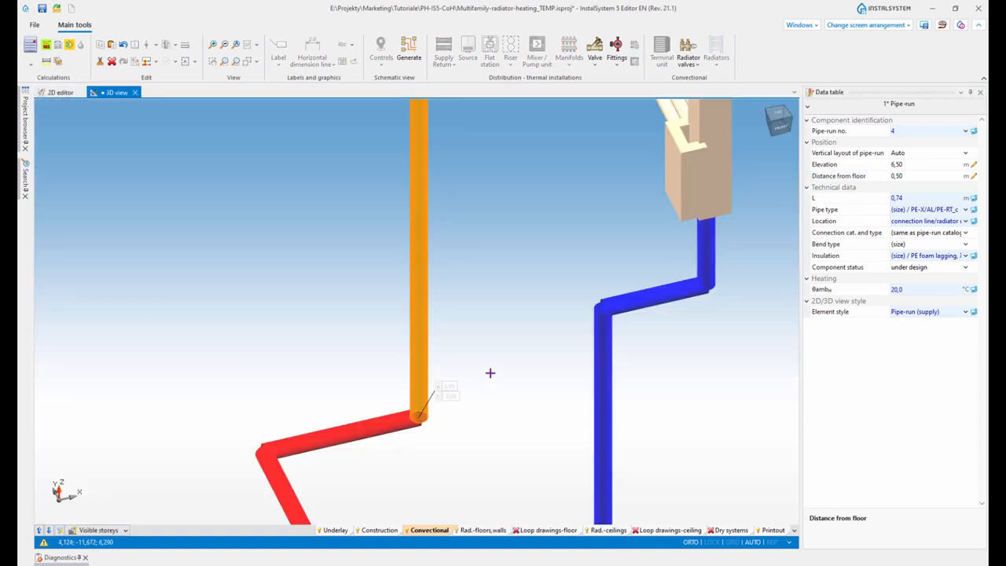
pyautogui.scroll(-5, 491, 374)
pyautogui.keyDown('shift'); pyautogui.moveTo(575, 409); pyautogui.dragTo(518, 393, button='middle'); pyautogui.keyUp('shift')
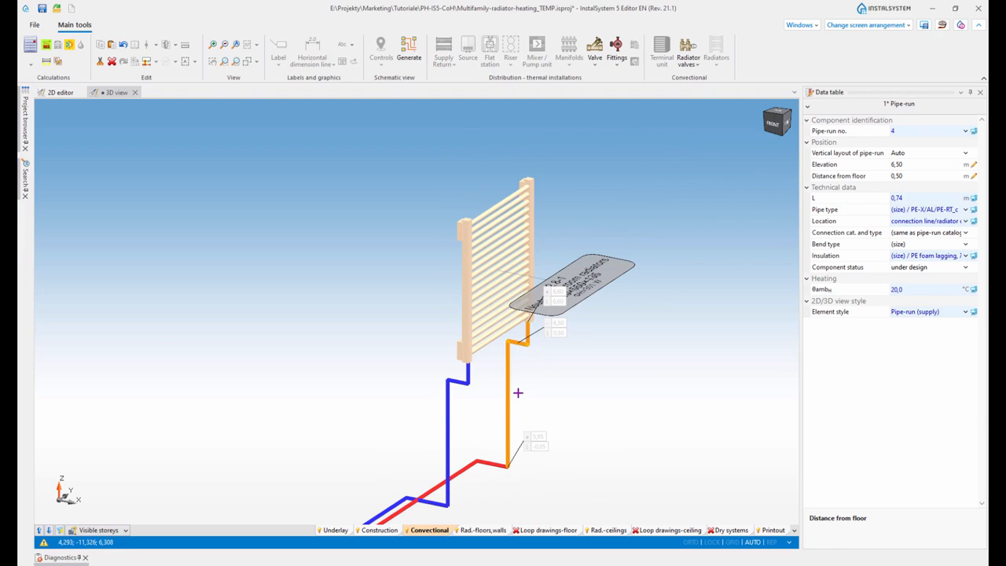
pyautogui.click(382, 530)
pyautogui.keyDown('shift'); pyautogui.moveTo(570, 428); pyautogui.dragTo(477, 407, button='middle'); pyautogui.keyUp('shift')
pyautogui.click(525, 463)
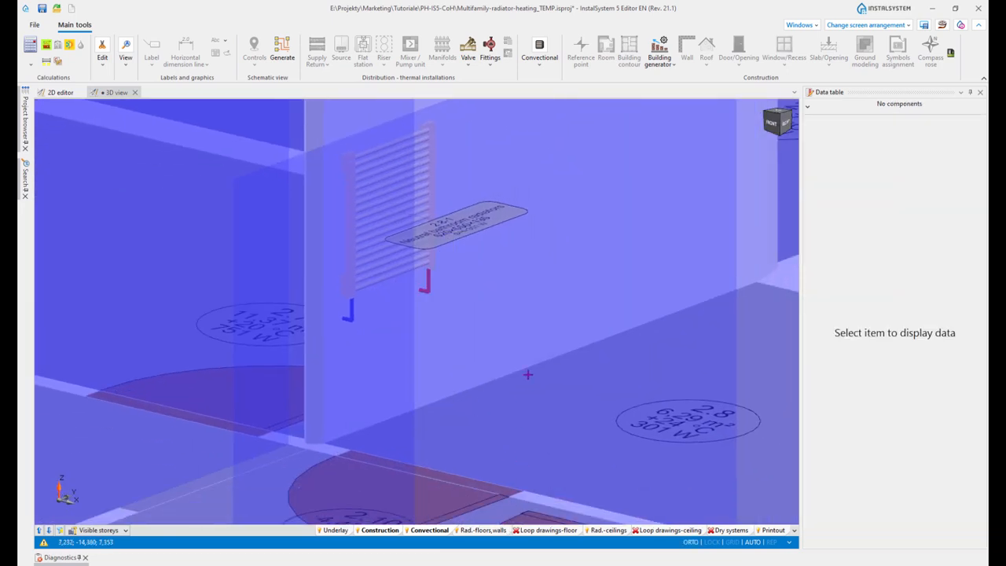
pyautogui.keyDown('shift'); pyautogui.moveTo(528, 374); pyautogui.dragTo(498, 375, button='middle'); pyautogui.keyUp('shift')
pyautogui.scroll(5, 445, 348)
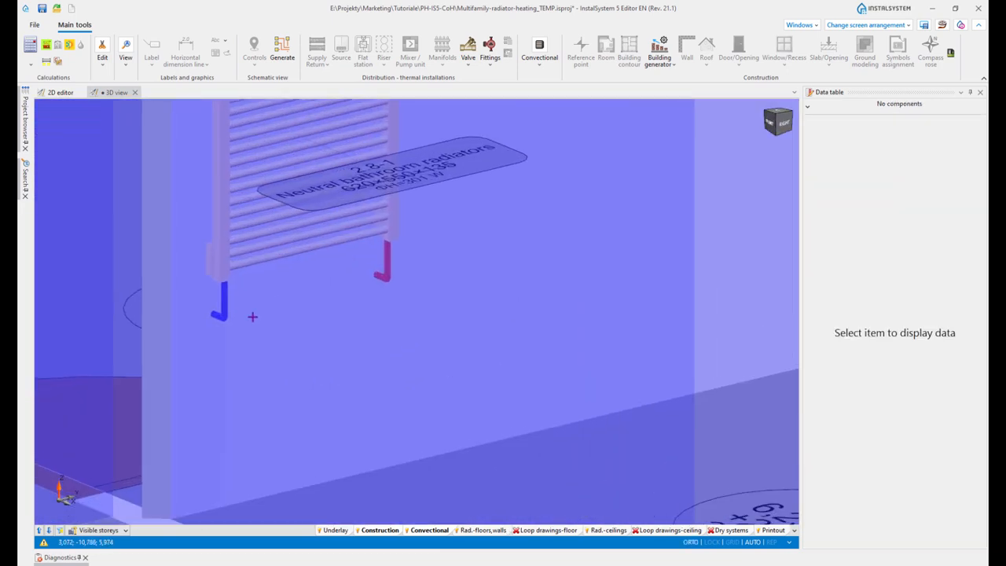
pyautogui.moveTo(269, 358)
pyautogui.keyDown('shift'); pyautogui.mouseDown(button='middle')
pyautogui.moveTo(279, 346)
pyautogui.moveTo(283, 358)
pyautogui.mouseUp(button='middle'); pyautogui.keyUp('shift')
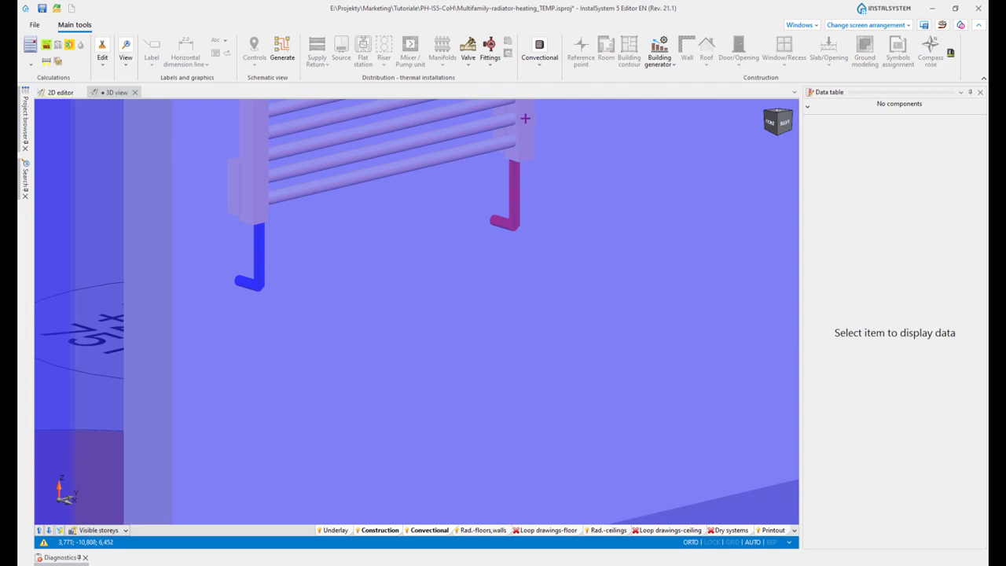
# Make the Convectional layer active in 3D, showing the bathroom radiator's supply and return connections without the construction.
pyautogui.moveTo(550, 194); pyautogui.dragTo(595, 288, button='middle')
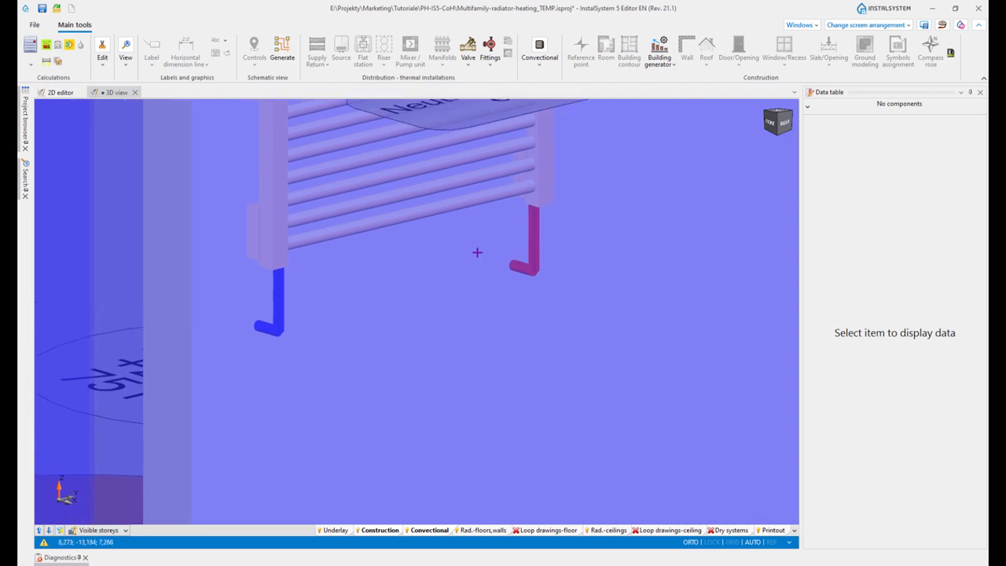
pyautogui.scroll(-3, 477, 252)
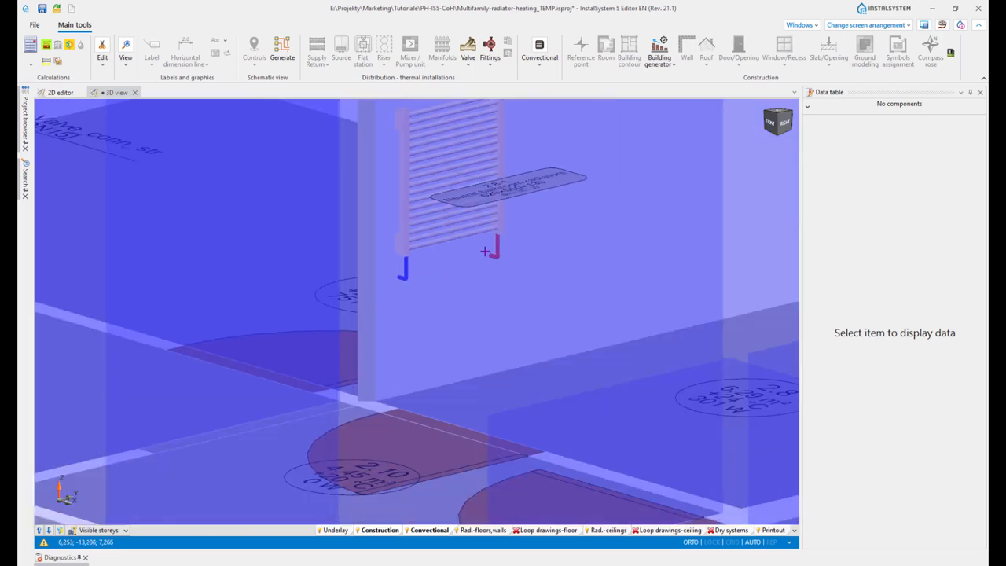
pyautogui.scroll(2, 480, 252)
pyautogui.scroll(3, 481, 253)
pyautogui.moveTo(578, 265); pyautogui.dragTo(602, 324, button='middle')
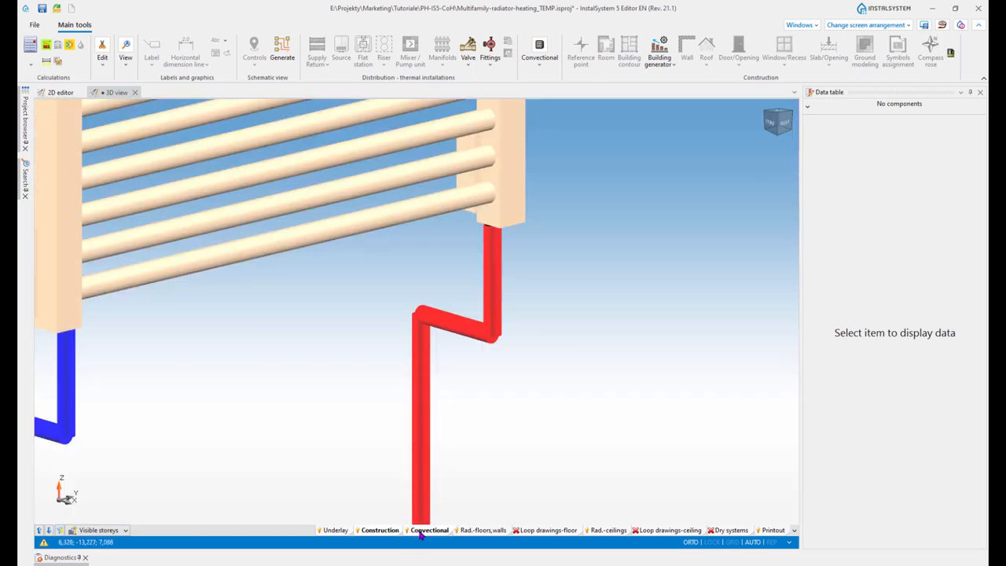
pyautogui.click(419, 532)
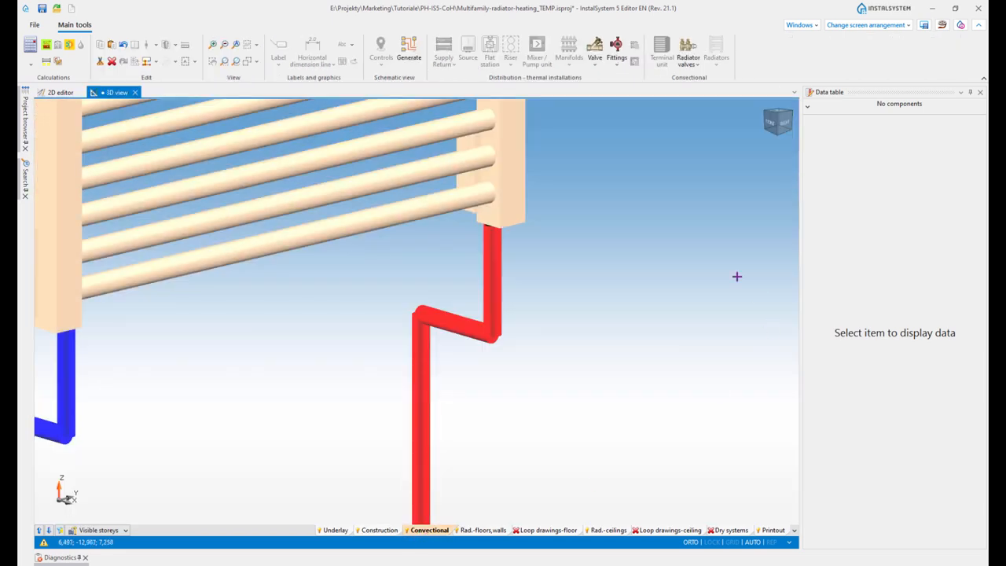
pyautogui.moveTo(342, 306); pyautogui.dragTo(486, 295, button='middle')
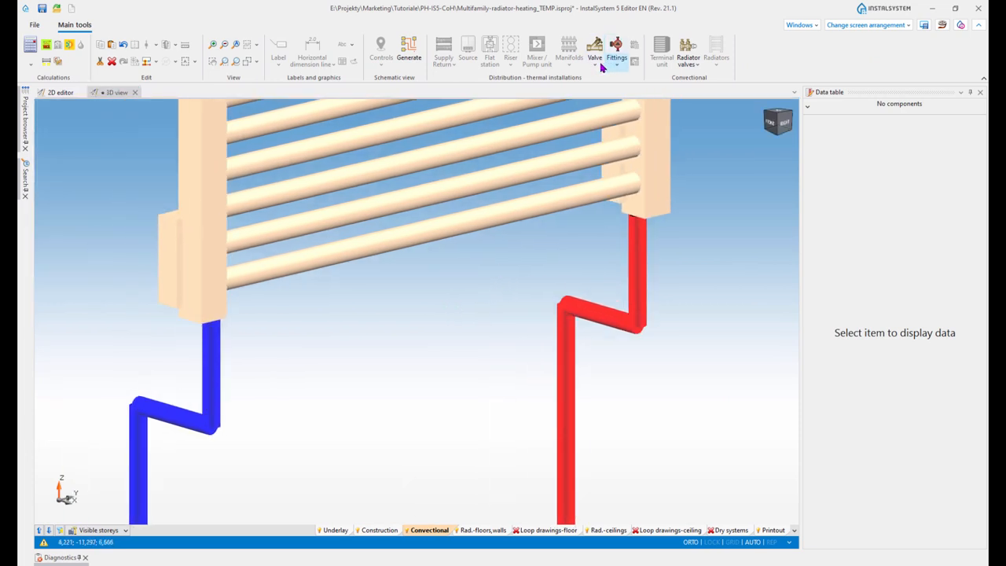
# Insert one valve on the supply connection and one on the return connection directly below the bathroom radiator.
pyautogui.click(595, 57)
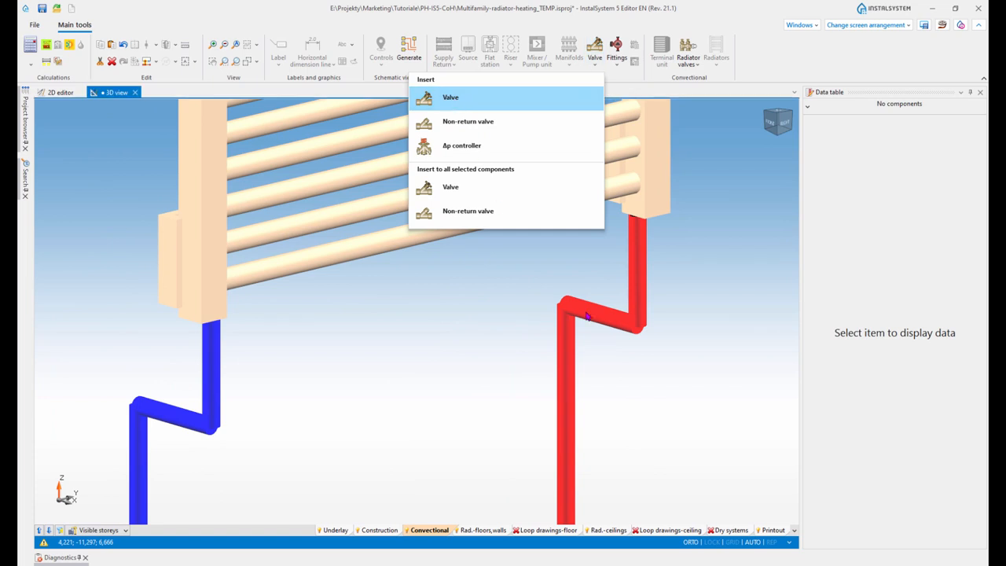
pyautogui.click(451, 99)
pyautogui.click(727, 360)
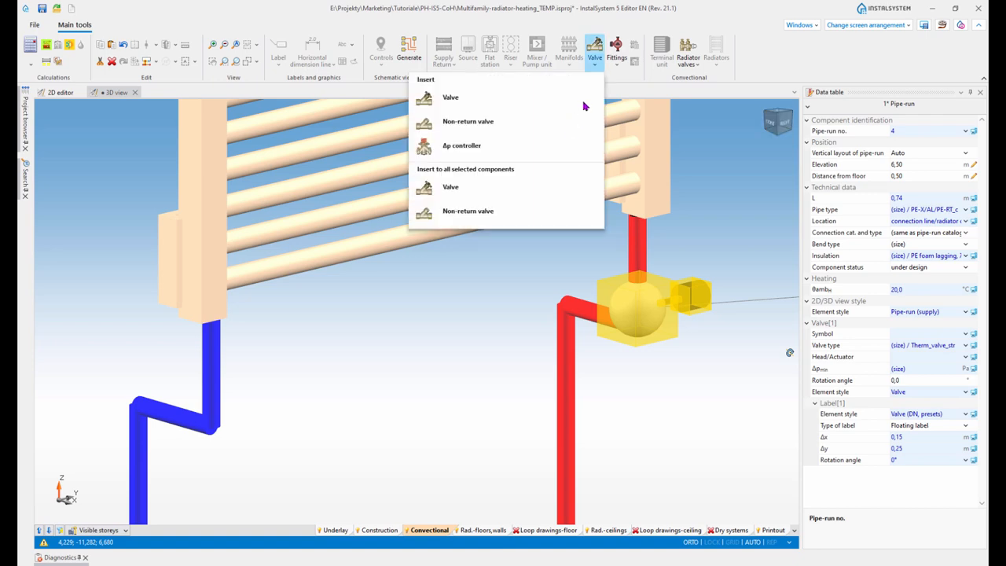
pyautogui.click(541, 97)
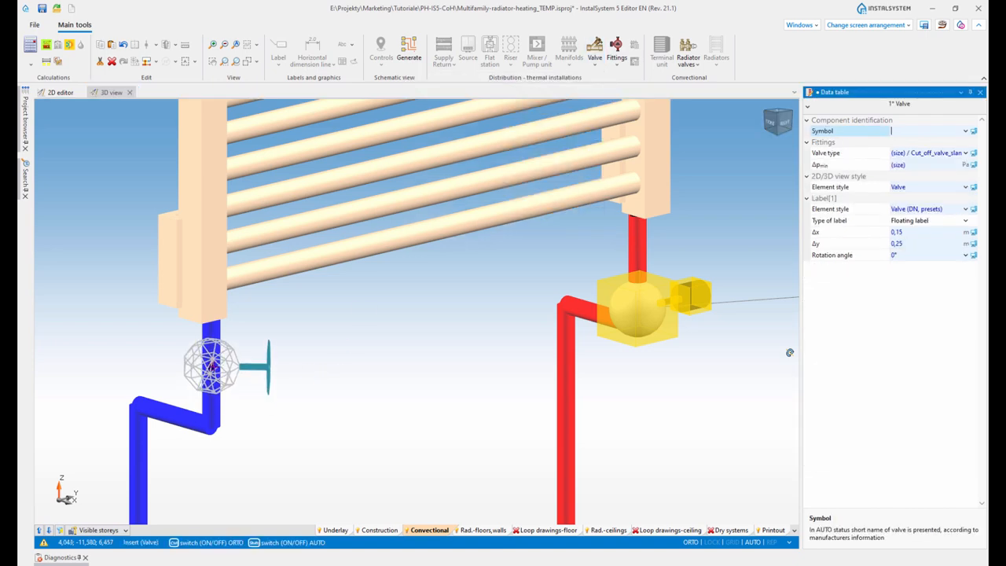
pyautogui.click(213, 374)
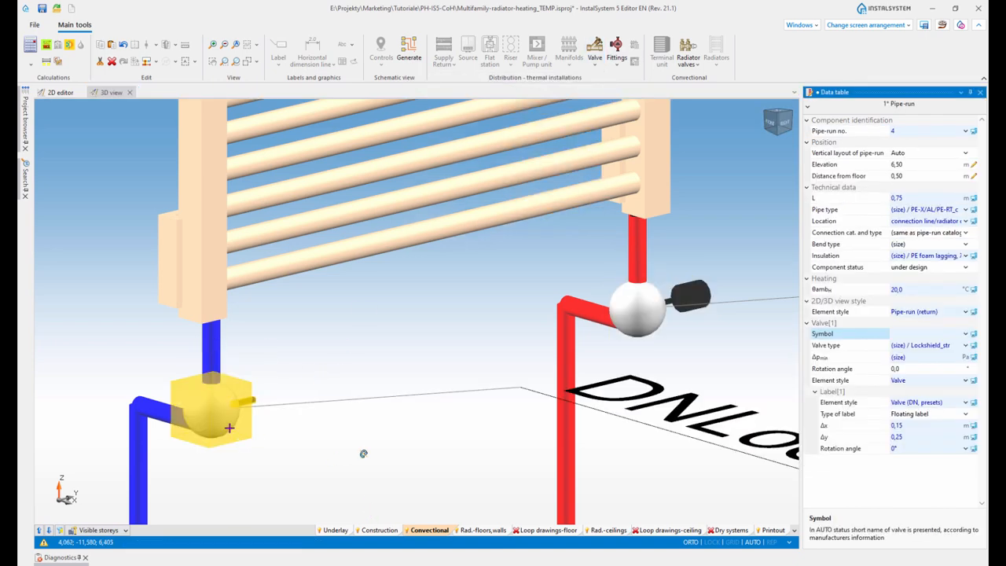
# Rotate the supply and return valves below the bathroom radiator by -90° each.
pyautogui.scroll(-3, 278, 397)
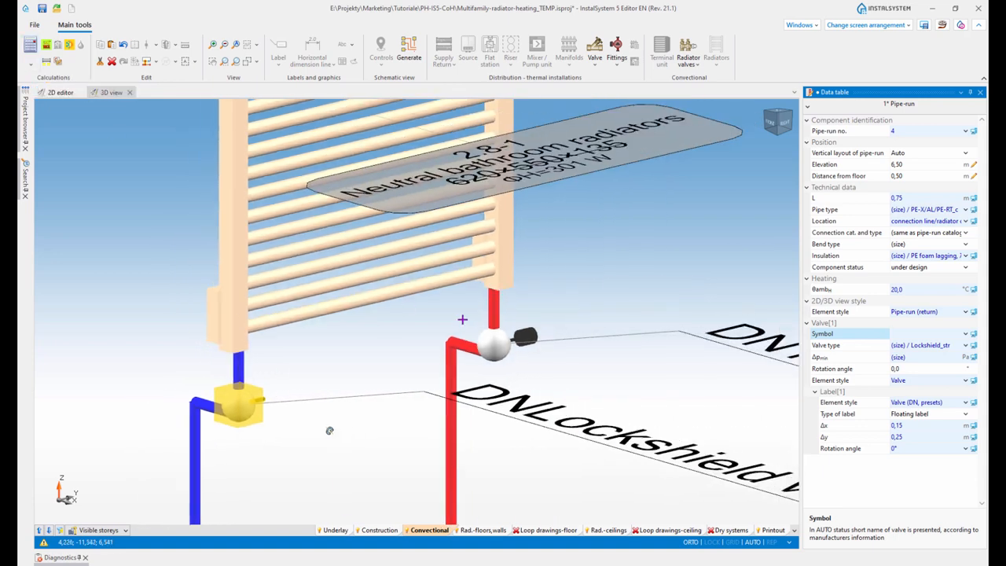
pyautogui.scroll(-3, 470, 345)
pyautogui.scroll(3, 475, 354)
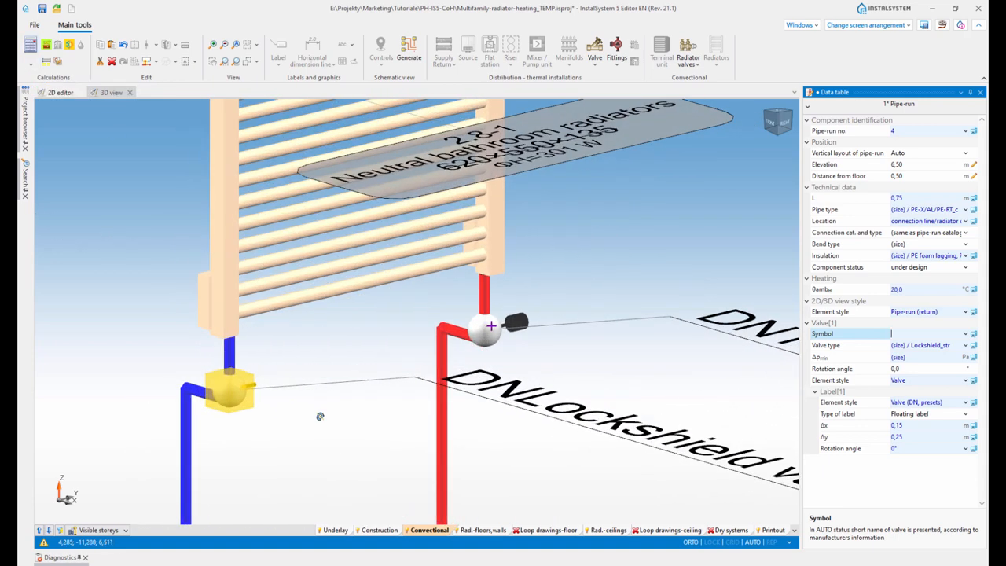
pyautogui.click(491, 335)
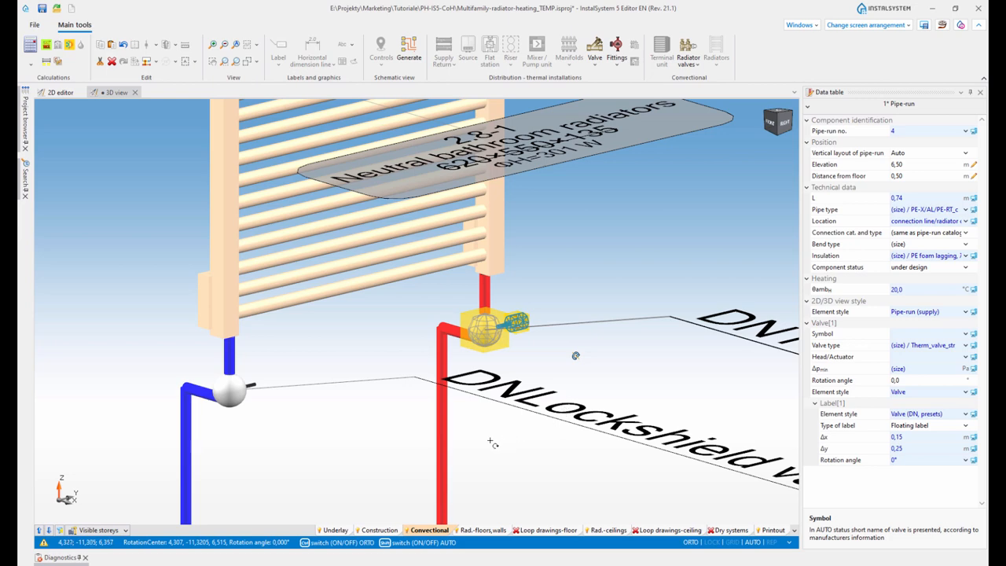
pyautogui.click(250, 437)
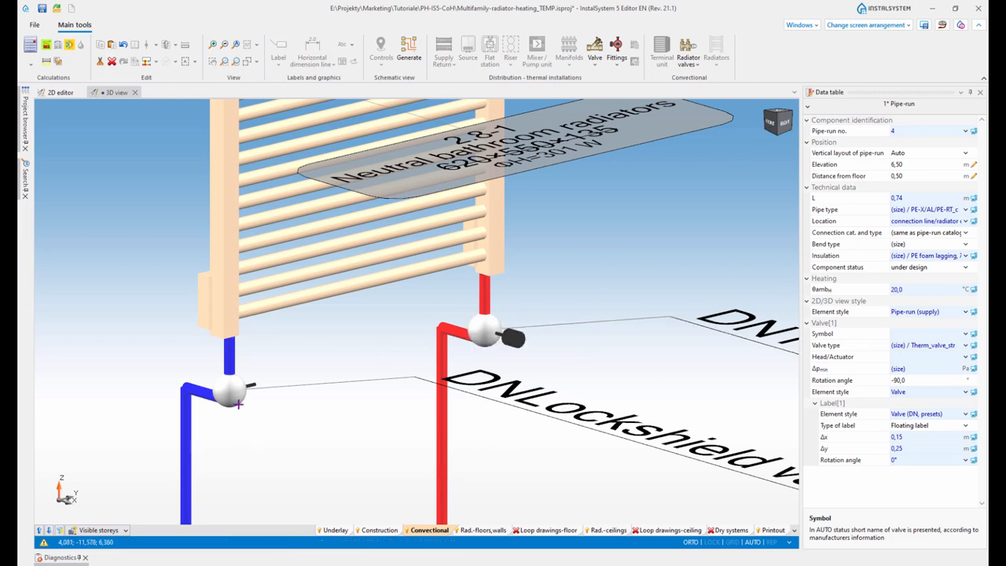
pyautogui.click(302, 422)
pyautogui.moveTo(250, 507); pyautogui.dragTo(233, 516)
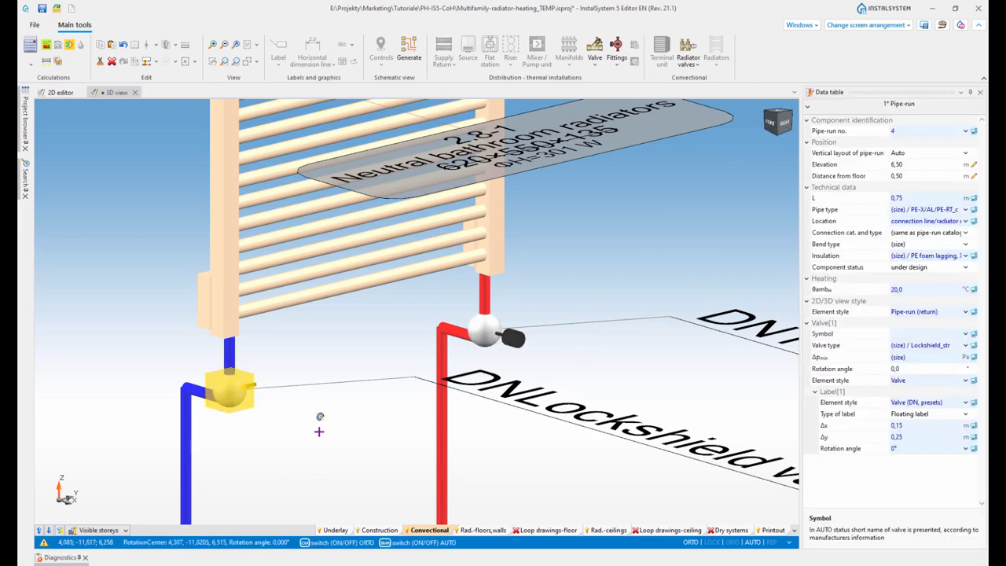
pyautogui.moveTo(321, 420); pyautogui.dragTo(135, 445)
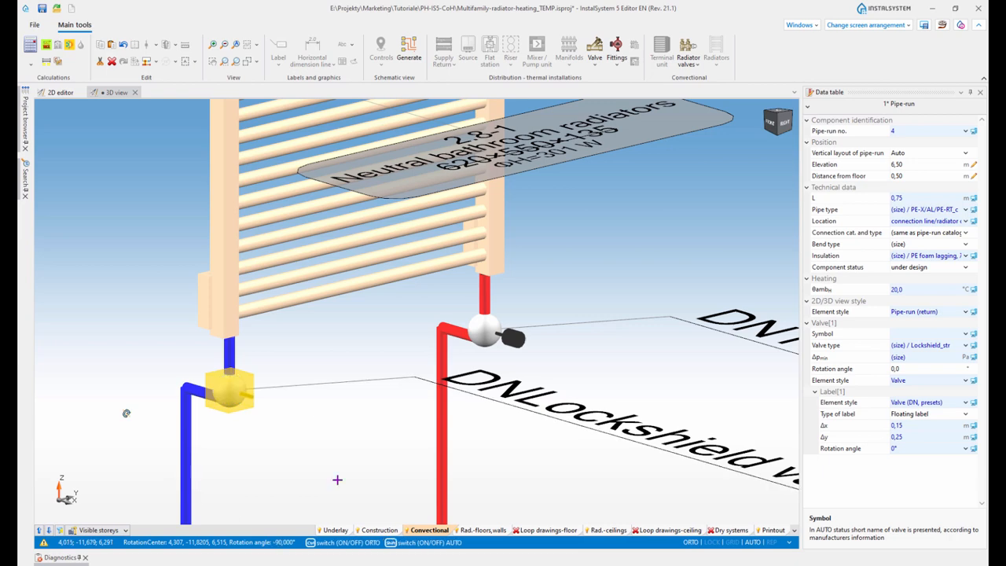
pyautogui.click(555, 458)
# Run the calculations and review the heating systems diagnostics.
pyautogui.click(30, 47)
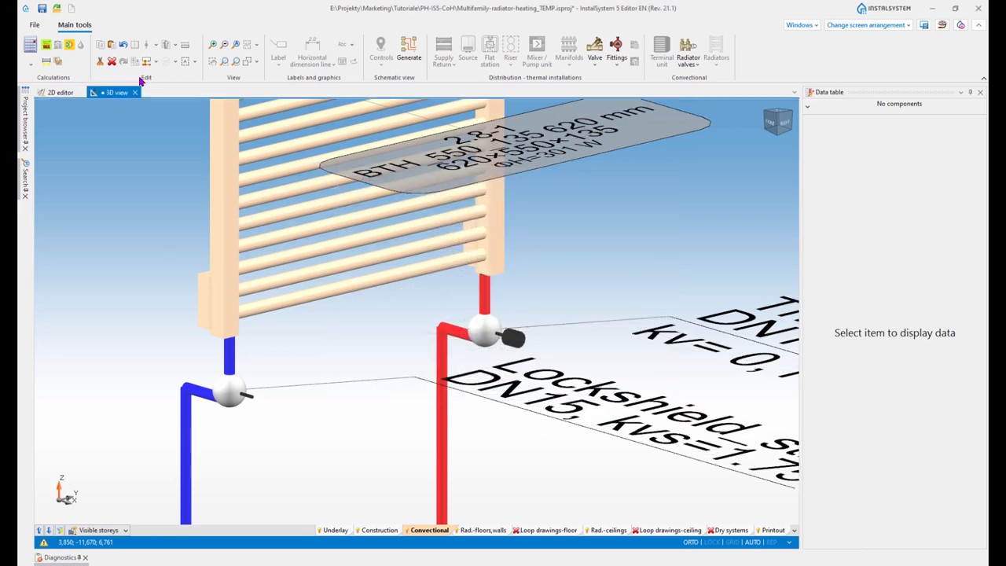
pyautogui.click(74, 558)
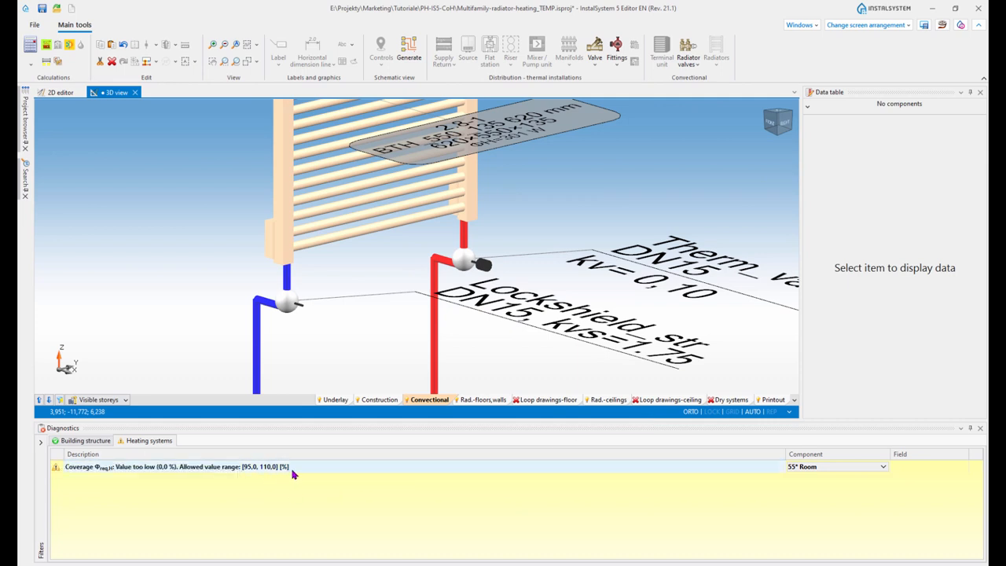
pyautogui.click(972, 429)
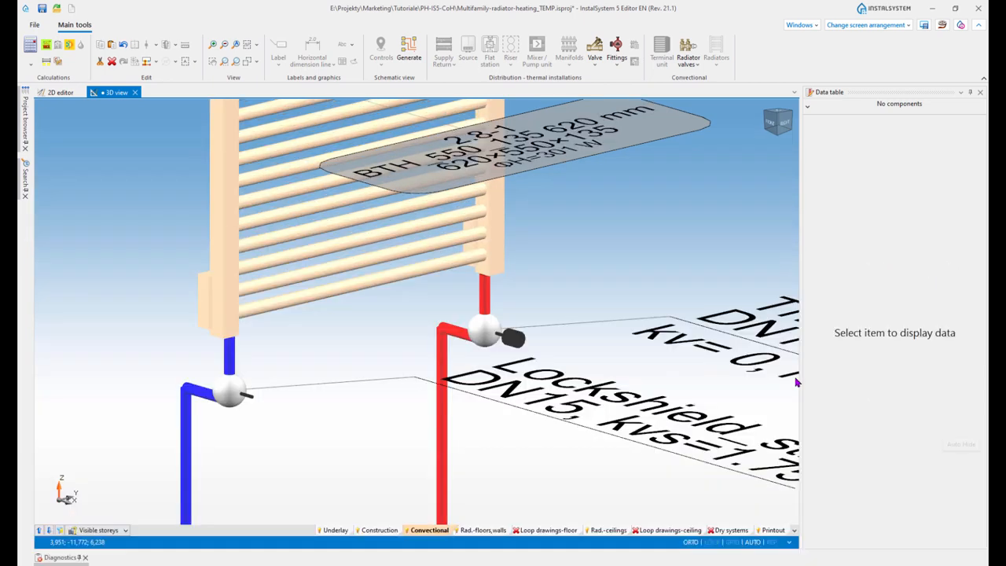
# Examine the apartment's complete radiator installation in 3D, from the bathroom radiator along the pipe-runs down the vertical supply and return.
pyautogui.scroll(-6, 634, 348)
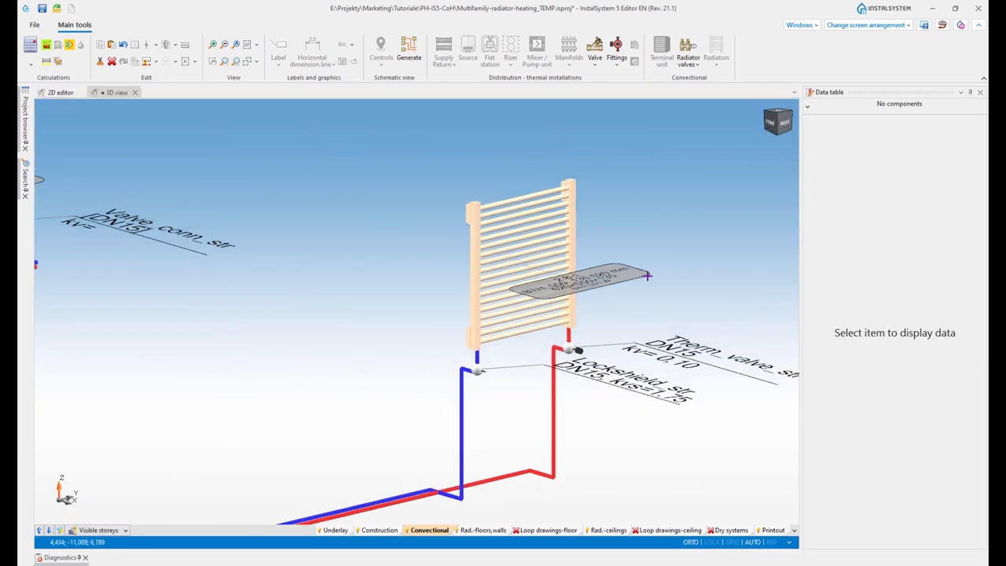
pyautogui.scroll(-3, 601, 322)
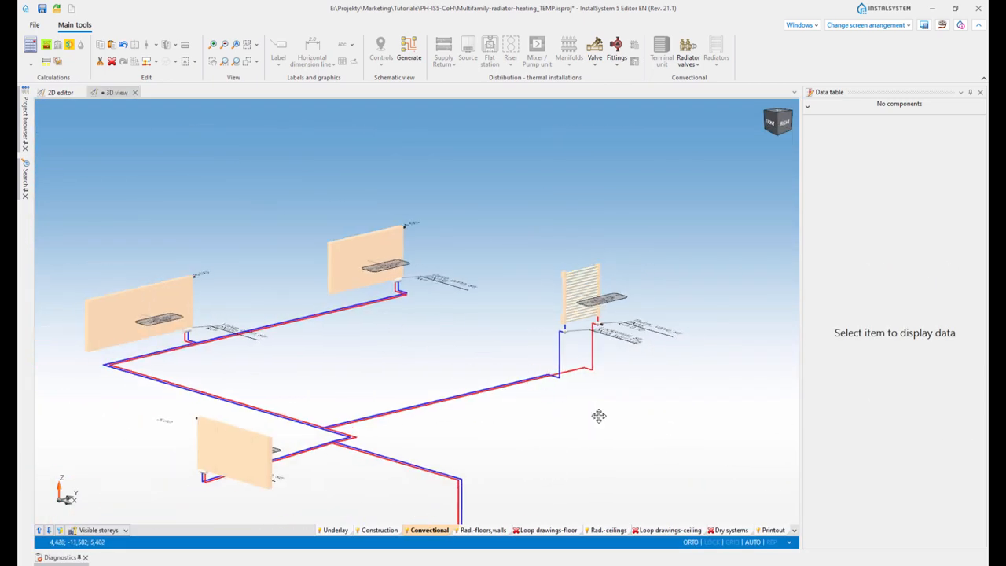
pyautogui.moveTo(599, 415); pyautogui.dragTo(646, 348, button='middle')
pyautogui.scroll(-3, 577, 442)
pyautogui.moveTo(583, 470); pyautogui.dragTo(357, 356, button='middle')
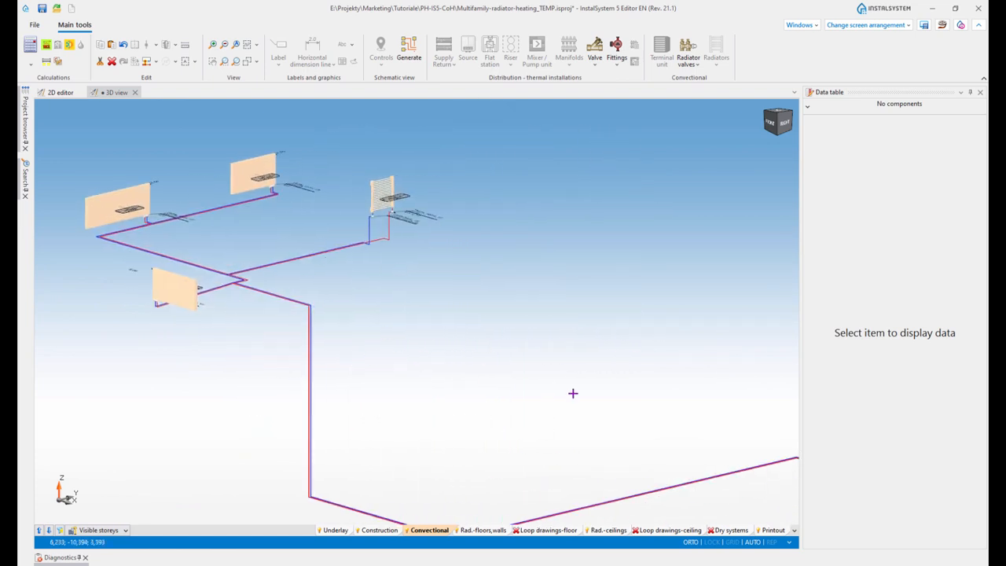
pyautogui.moveTo(573, 393); pyautogui.dragTo(665, 369, button='middle')
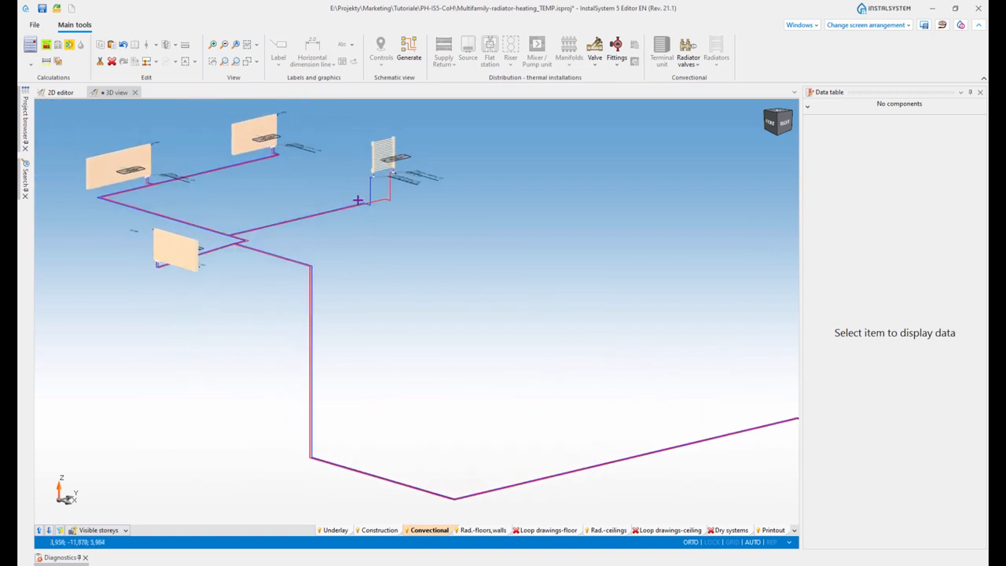
pyautogui.moveTo(317, 189); pyautogui.dragTo(402, 261, button='middle')
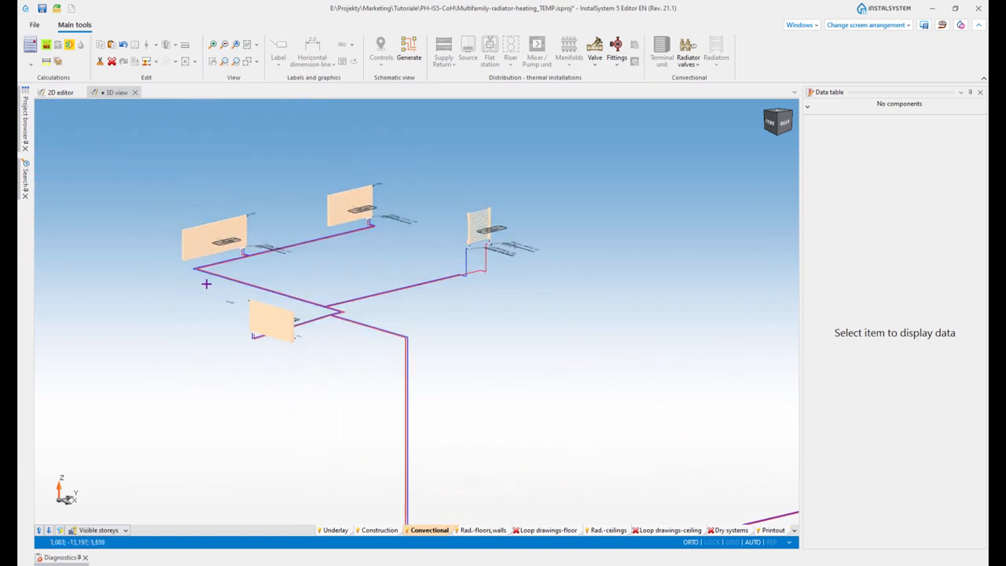
# Inspect the calculated data of radiator 2.9-1, its integrated radiator coupling and its radiator valve insert.
pyautogui.scroll(5, 206, 284)
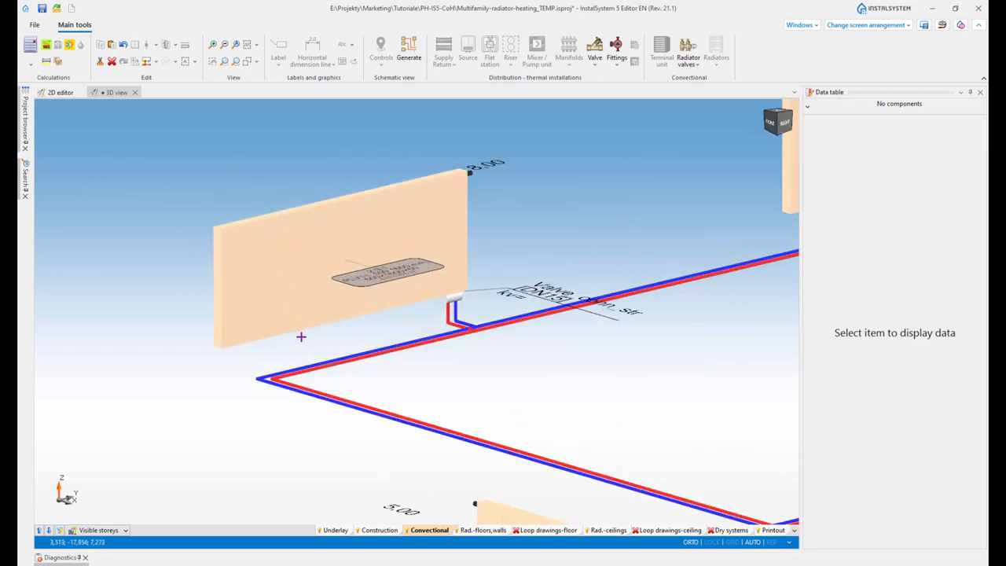
pyautogui.scroll(1, 301, 336)
pyautogui.moveTo(282, 242)
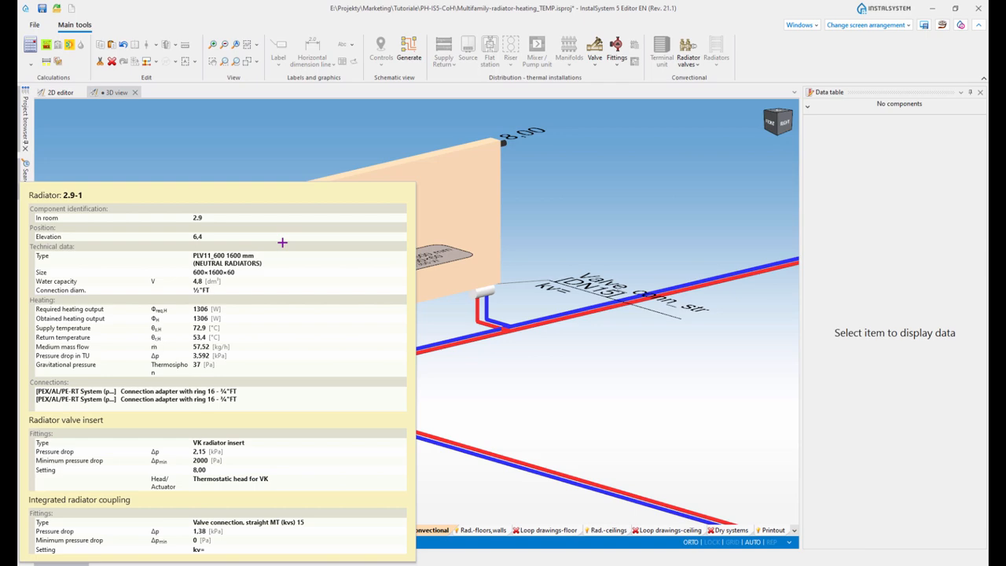
pyautogui.scroll(5, 516, 263)
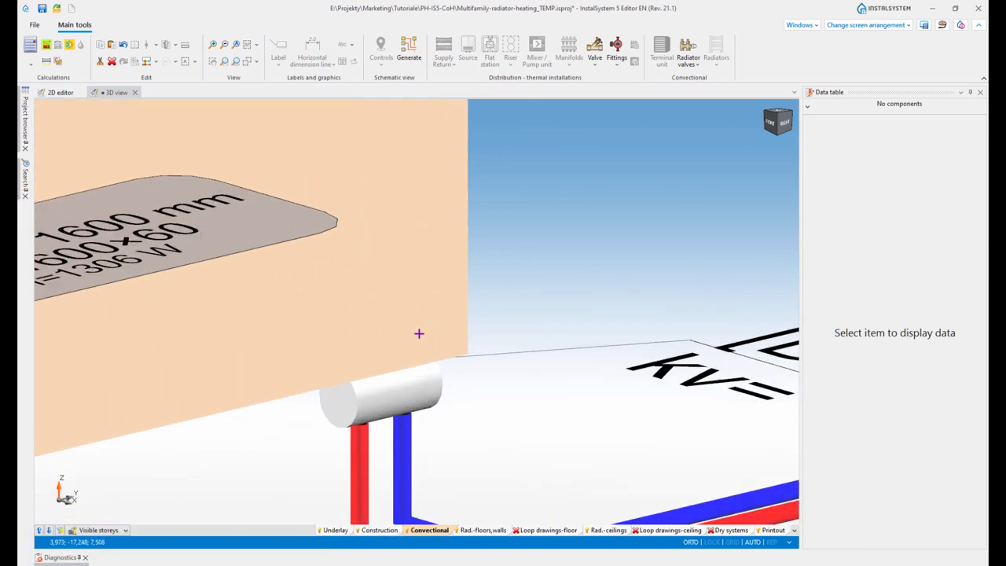
pyautogui.moveTo(387, 394)
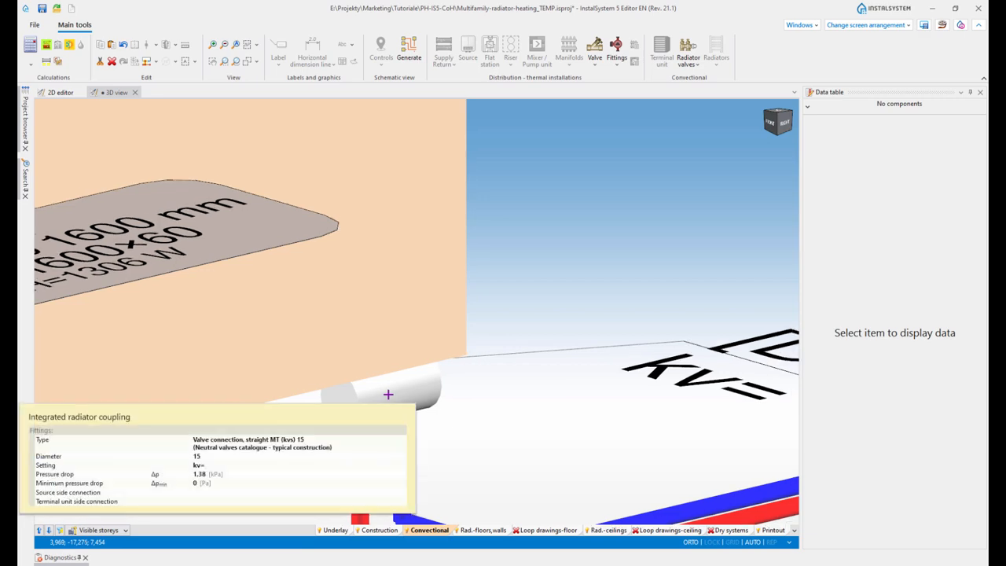
pyautogui.scroll(-7, 388, 394)
pyautogui.scroll(4, 407, 244)
pyautogui.scroll(2, 407, 244)
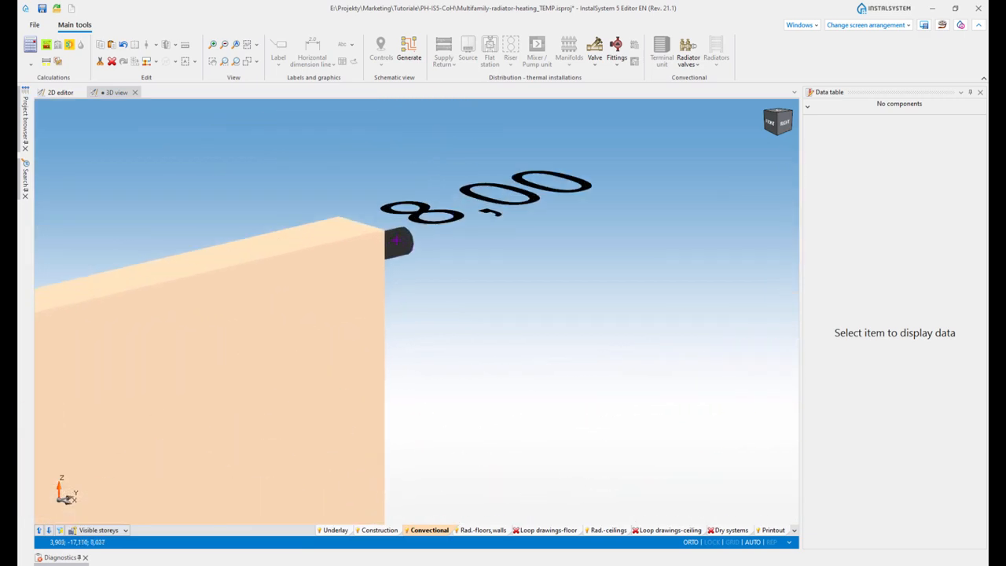
pyautogui.moveTo(397, 239)
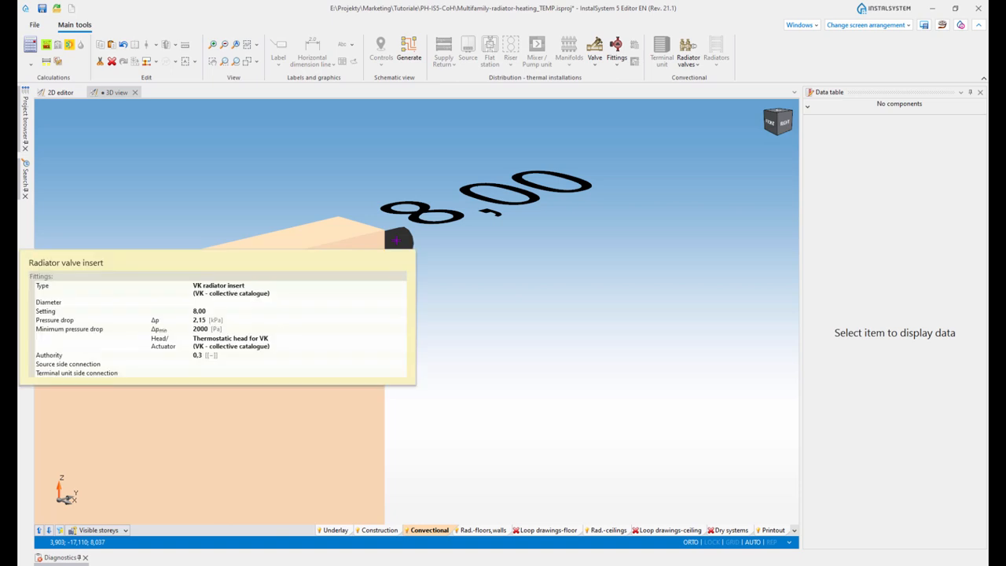
# Inspect the calculated data of bathroom radiator 2.8-1 and view its connections and valves from the other side.
pyautogui.scroll(-10, 398, 239)
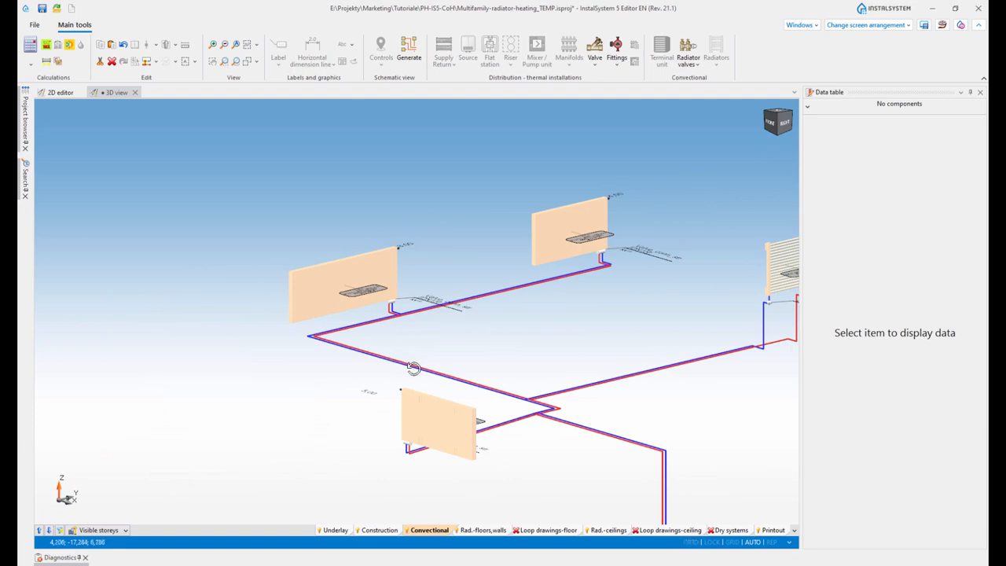
pyautogui.moveTo(413, 369); pyautogui.dragTo(491, 355, button='middle')
pyautogui.scroll(5, 360, 220)
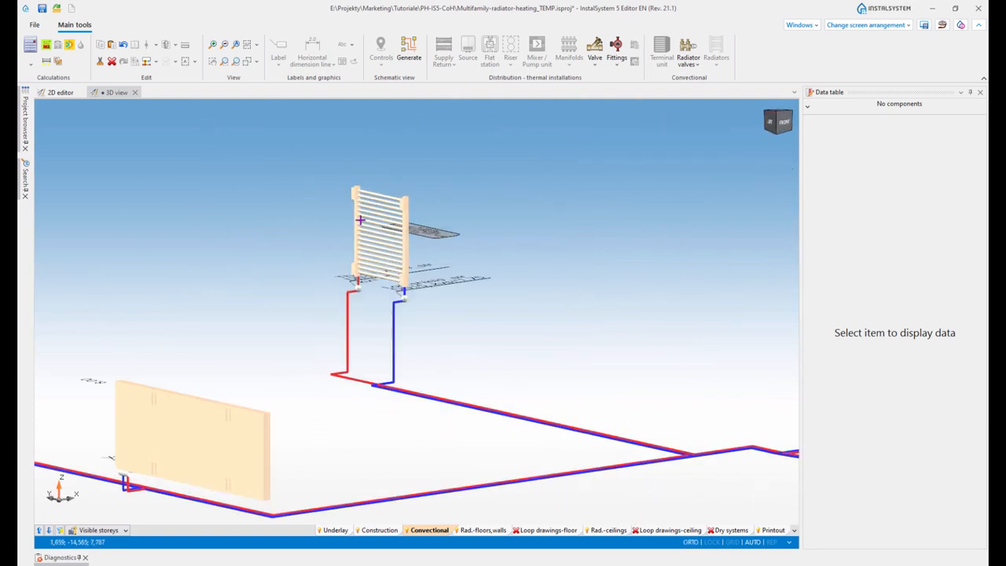
pyautogui.scroll(3, 483, 246)
pyautogui.moveTo(246, 224)
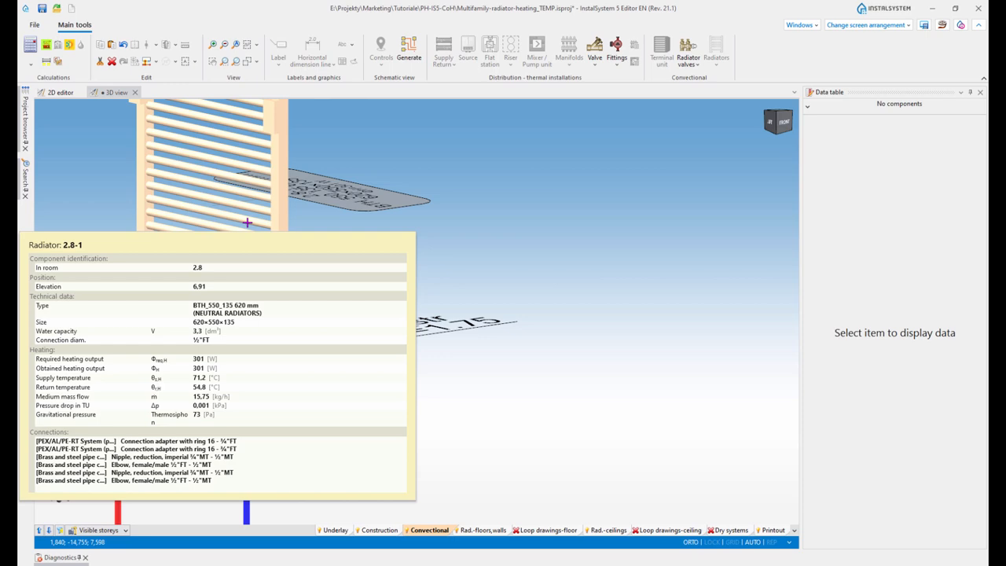
pyautogui.moveTo(357, 258); pyautogui.dragTo(289, 295, button='middle')
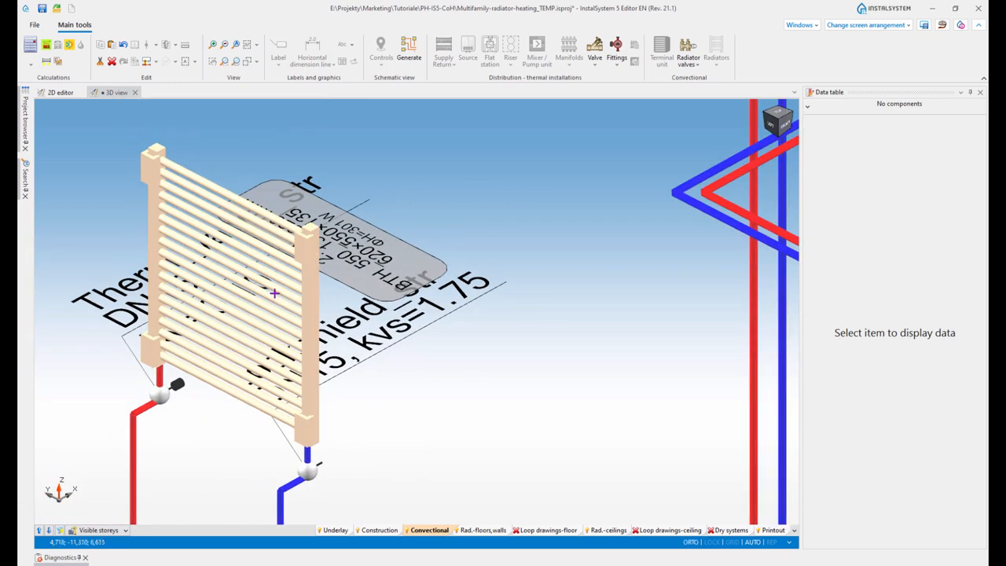
# Change the screen arrangement to the one for analysing calculation results.
pyautogui.scroll(-5, 274, 293)
pyautogui.moveTo(388, 341); pyautogui.dragTo(537, 337, button='middle')
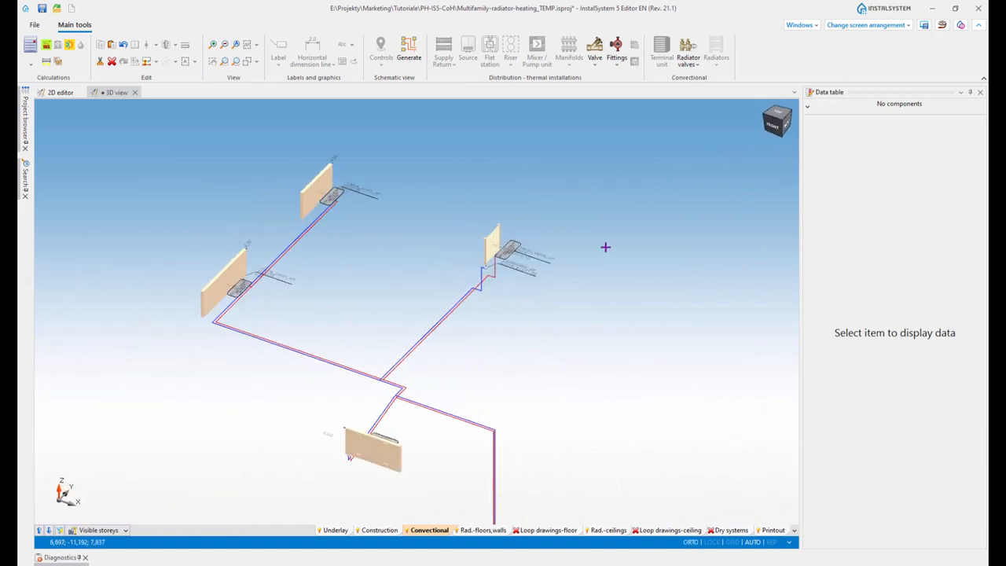
pyautogui.scroll(-4, 582, 275)
pyautogui.click(896, 27)
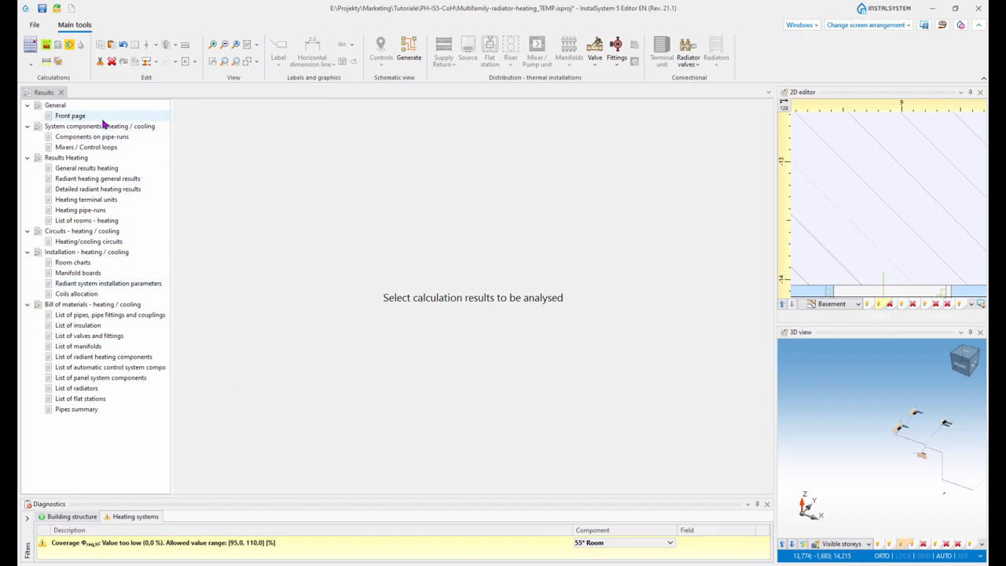
# Review the general heating results, covering the source's supply and return temperatures, total output, available pressure and pressure drops.
pyautogui.click(88, 170)
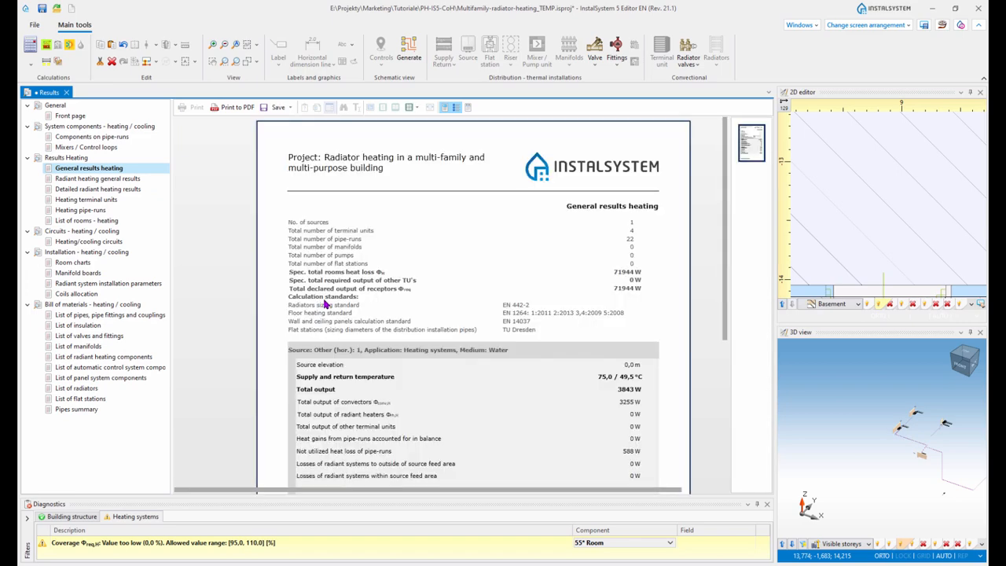
pyautogui.scroll(-4, 402, 310)
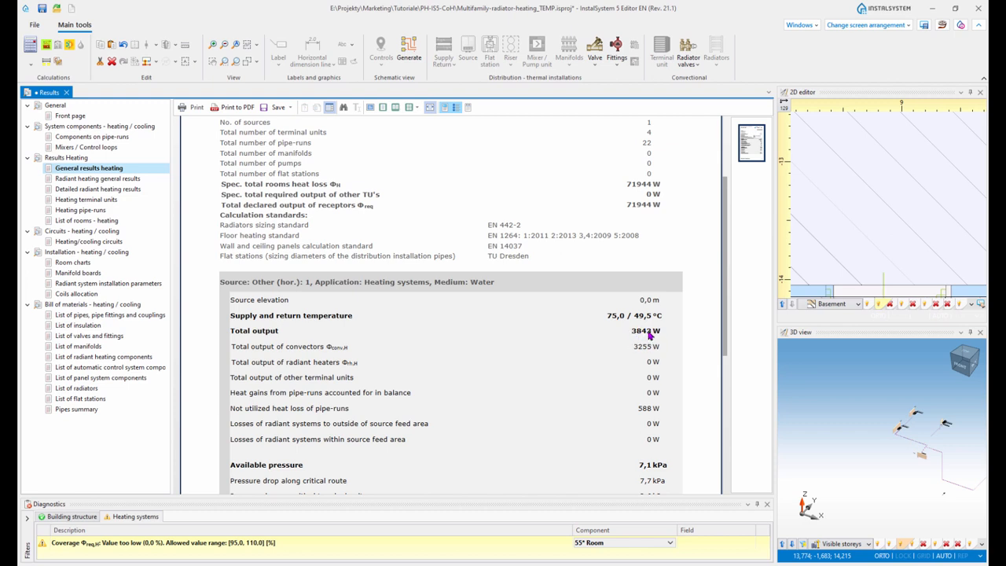
pyautogui.scroll(-1, 650, 336)
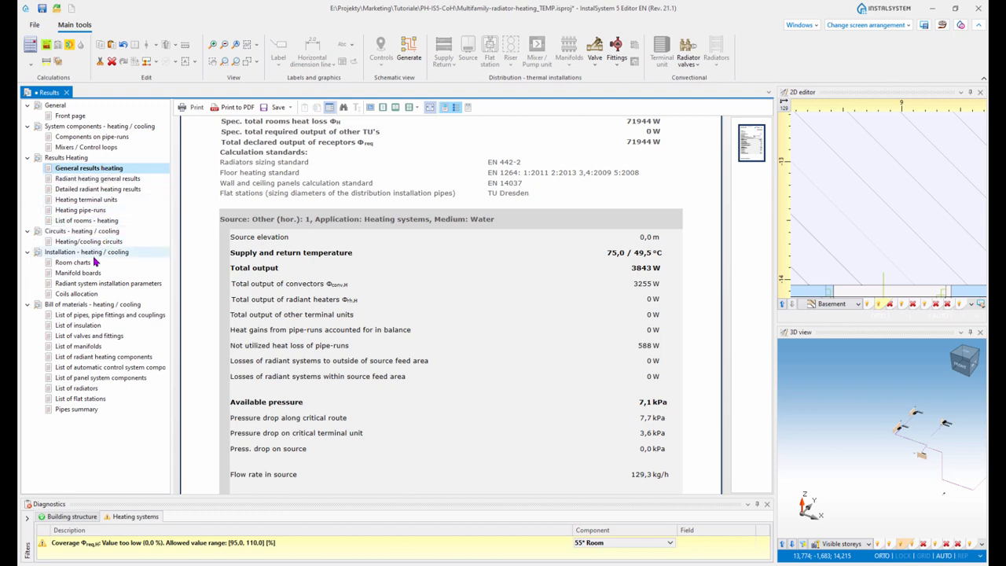
# Review the bill of materials for pipes, pipe fittings and couplings and the list of radiators.
pyautogui.click(91, 315)
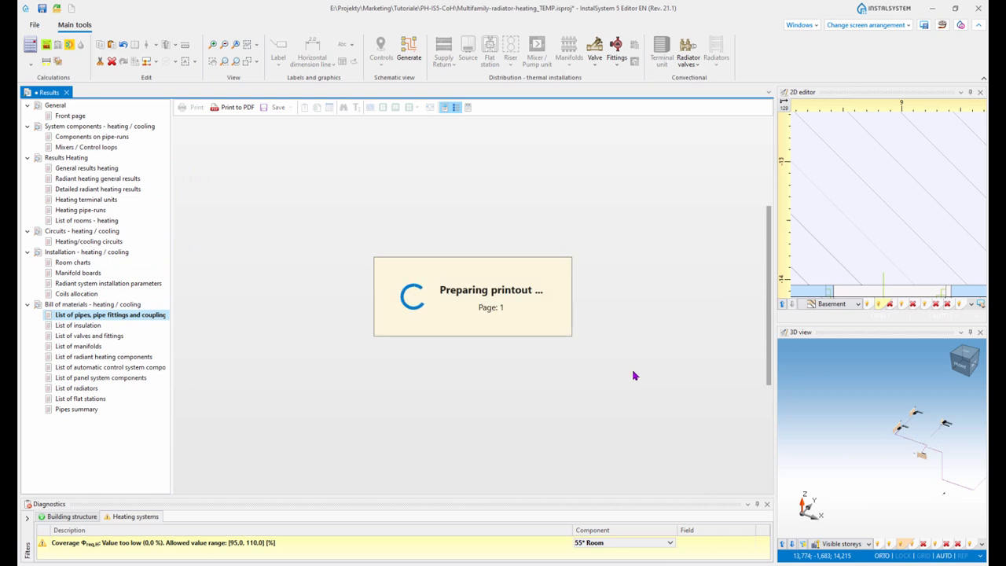
pyautogui.scroll(3, 617, 354)
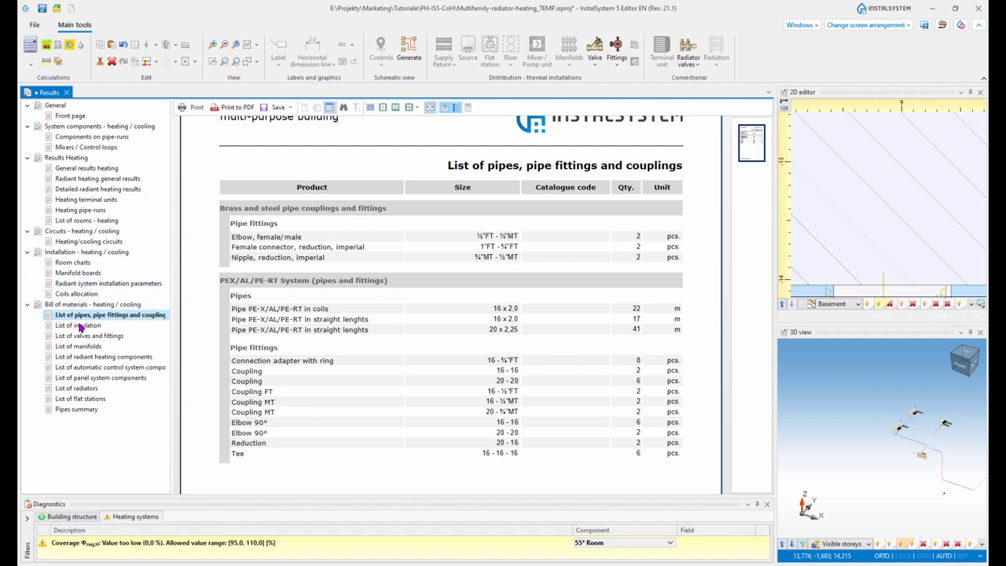
pyautogui.click(79, 388)
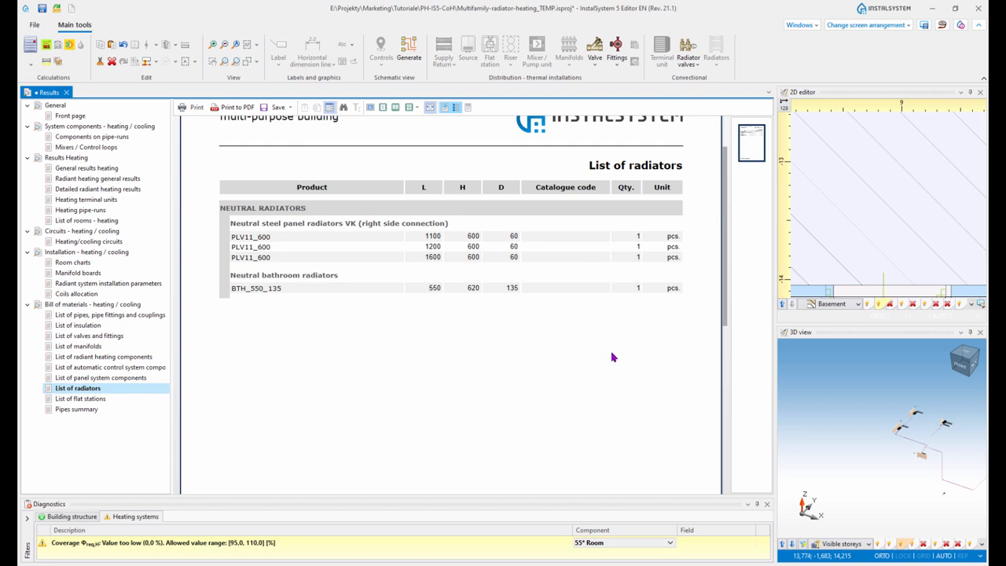
# Restore the screen arrangement for drawing and view the 1st floor apartment's radiator installation in 3D.
pyautogui.click(880, 25)
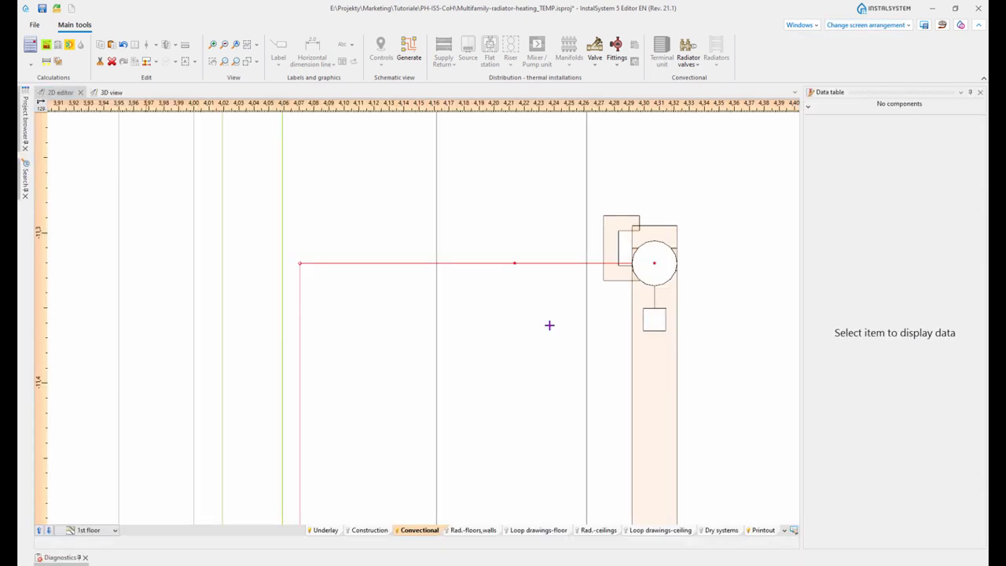
pyautogui.scroll(-2, 548, 326)
pyautogui.click(111, 92)
pyautogui.scroll(4, 555, 314)
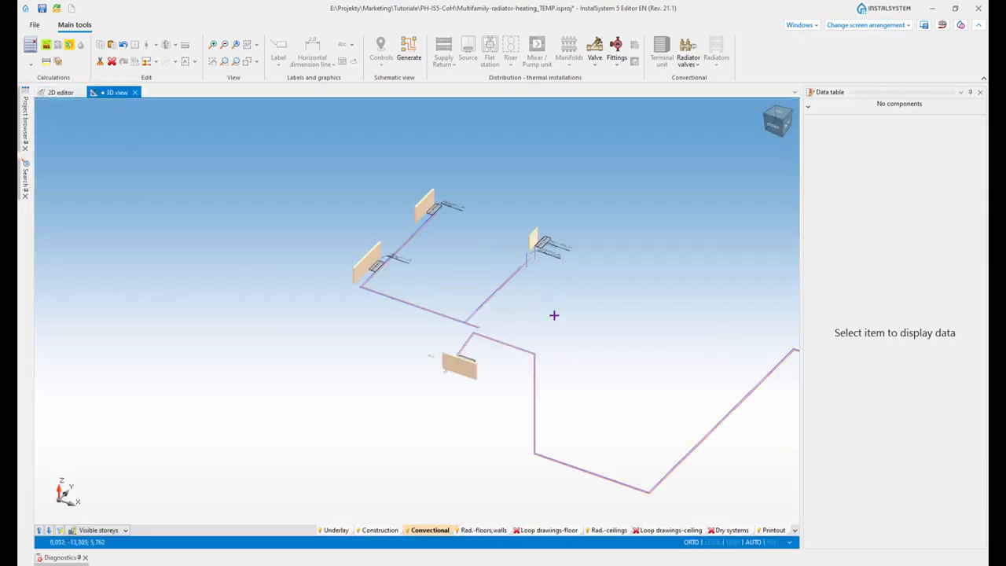
pyautogui.moveTo(584, 322); pyautogui.dragTo(427, 349, button='middle')
pyautogui.scroll(-2, 443, 299)
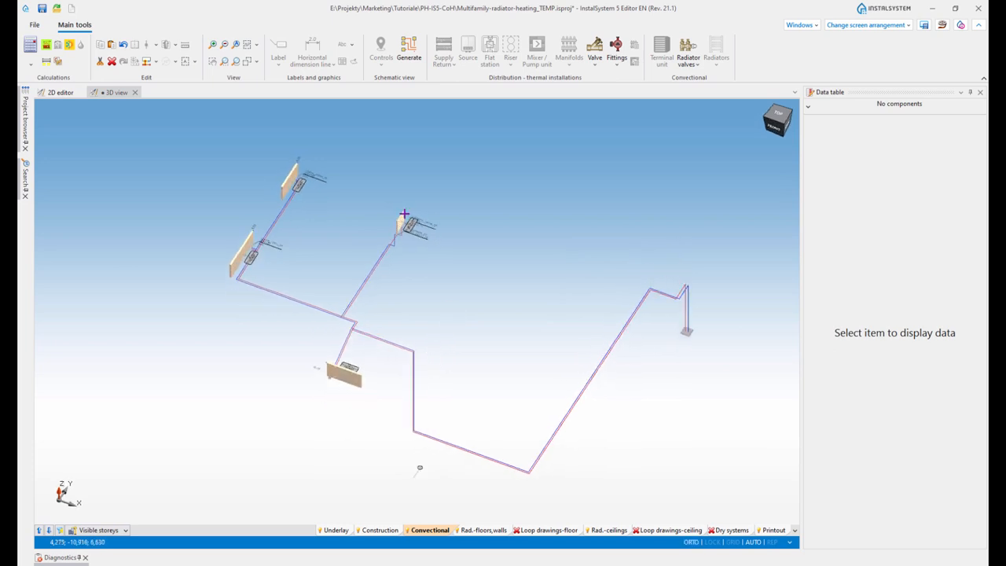
pyautogui.keyDown('shift'); pyautogui.moveTo(405, 217); pyautogui.dragTo(508, 323, button='middle'); pyautogui.keyUp('shift')
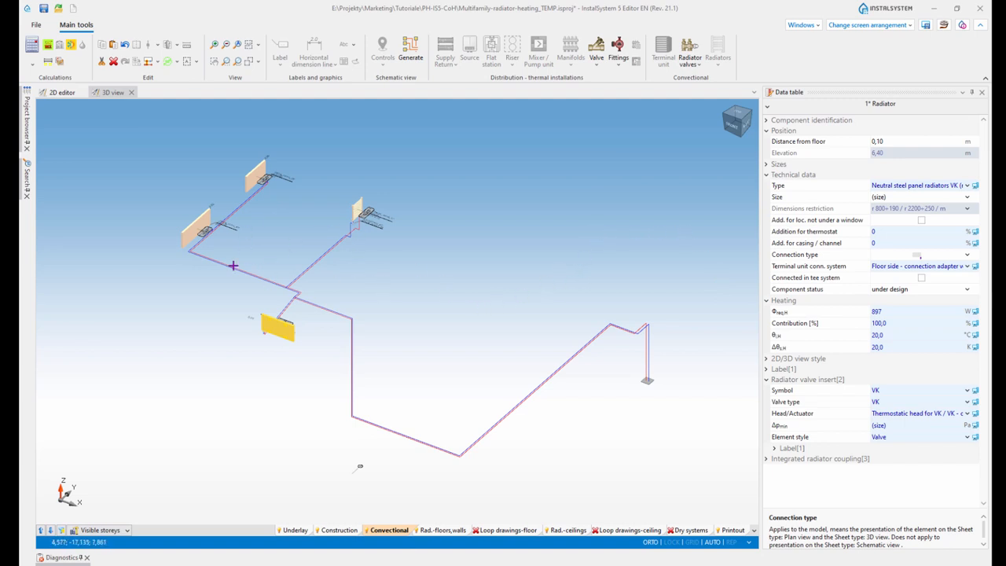
# Inspect the riser beside the kitchen on the 1st floor plan, including the choices for its end storey.
pyautogui.click(61, 92)
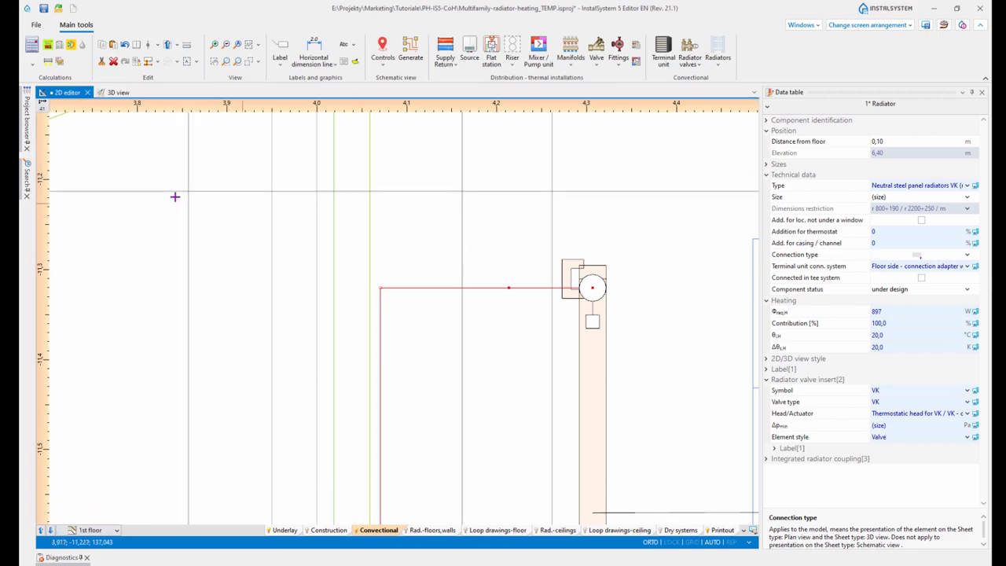
pyautogui.scroll(-6, 304, 420)
pyautogui.scroll(-6, 413, 314)
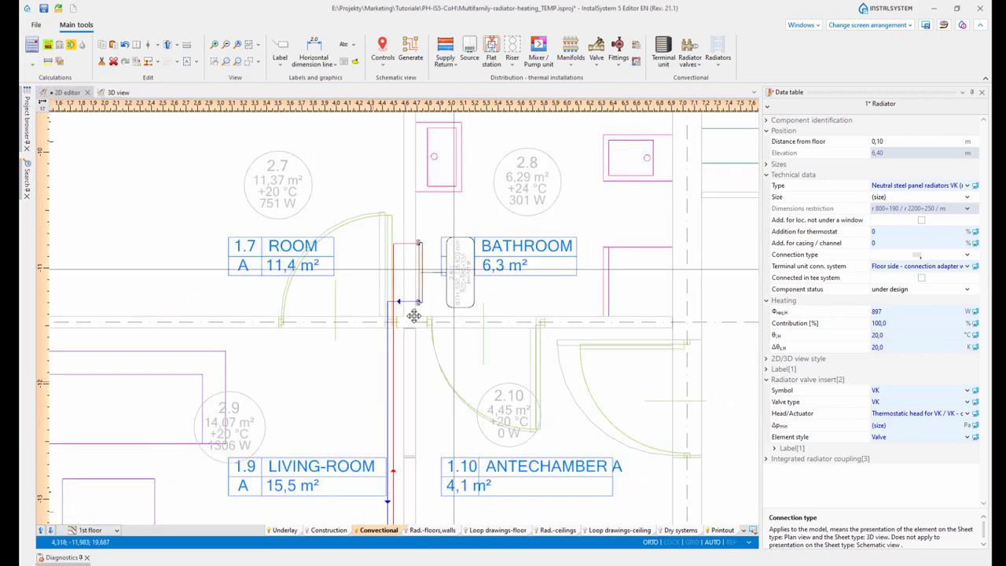
pyautogui.scroll(5, 534, 252)
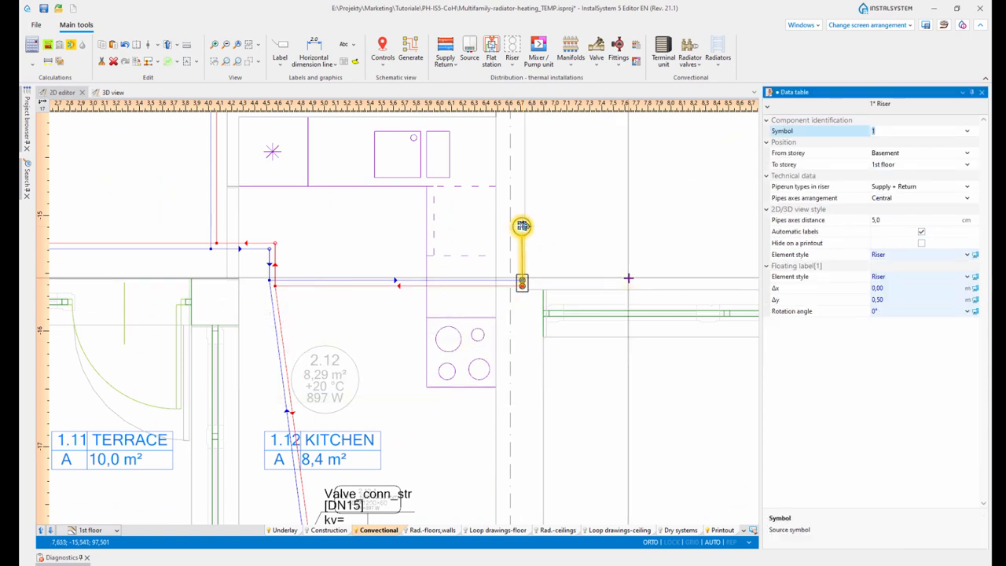
pyautogui.click(969, 167)
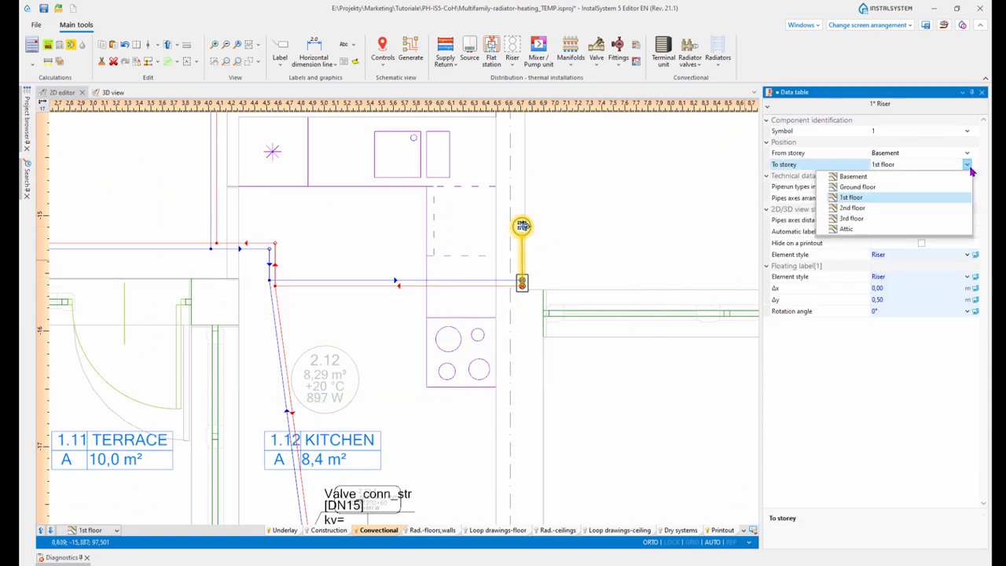
pyautogui.click(969, 168)
# Look through the 2nd and 3rd floor plans for the matching apartments and return to the 1st floor apartment.
pyautogui.scroll(-5, 507, 327)
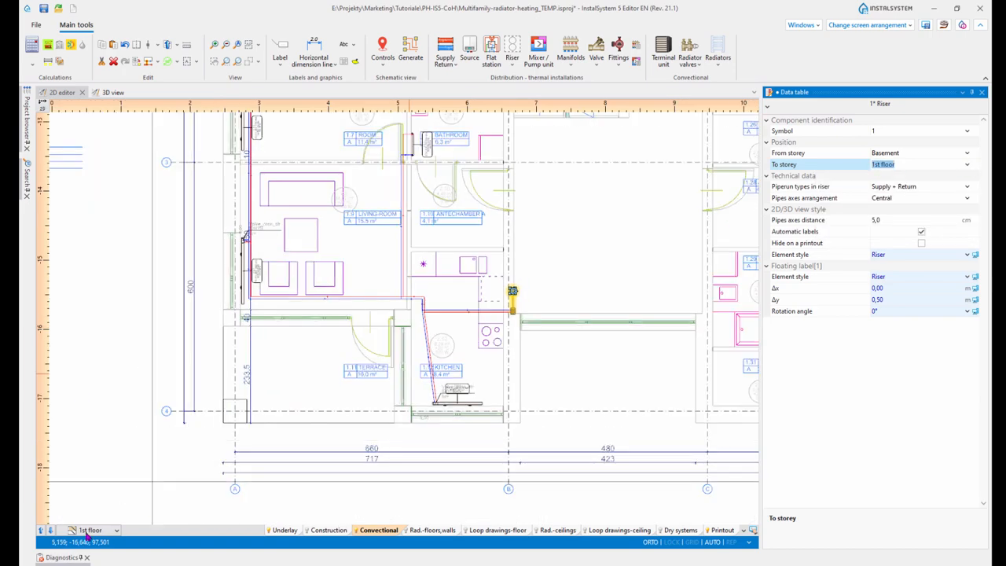
pyautogui.click(41, 531)
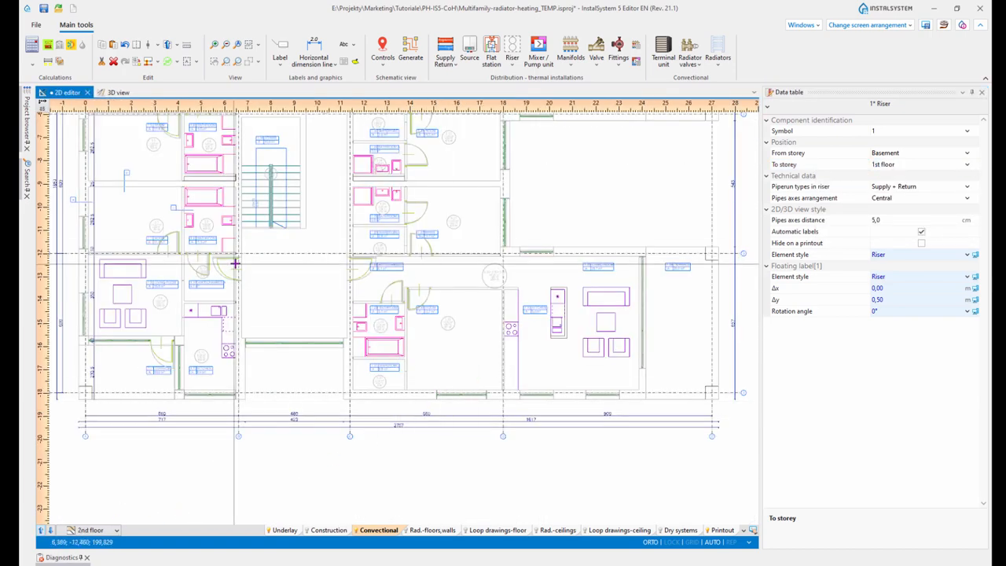
pyautogui.moveTo(289, 291); pyautogui.dragTo(449, 324, button='middle')
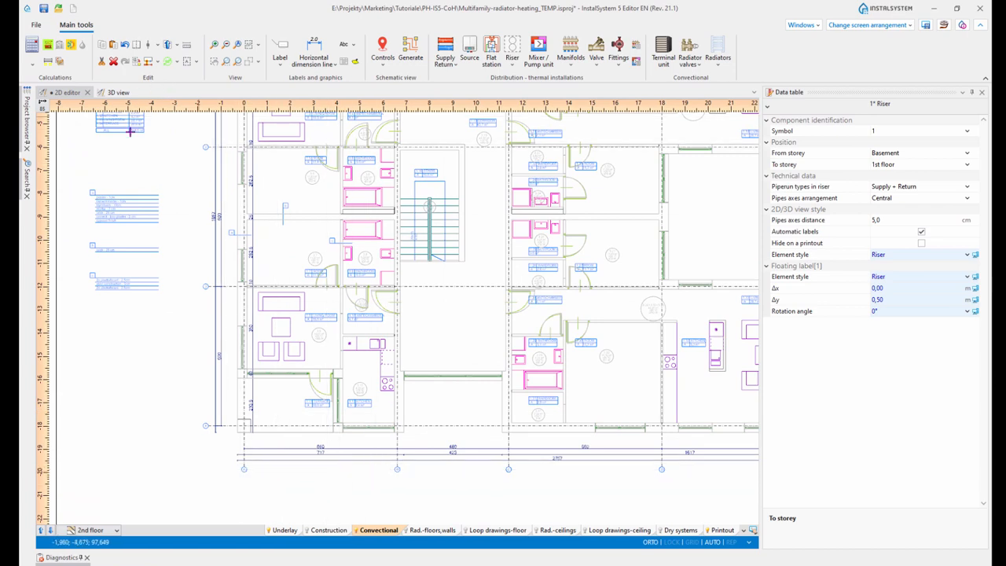
pyautogui.click(42, 531)
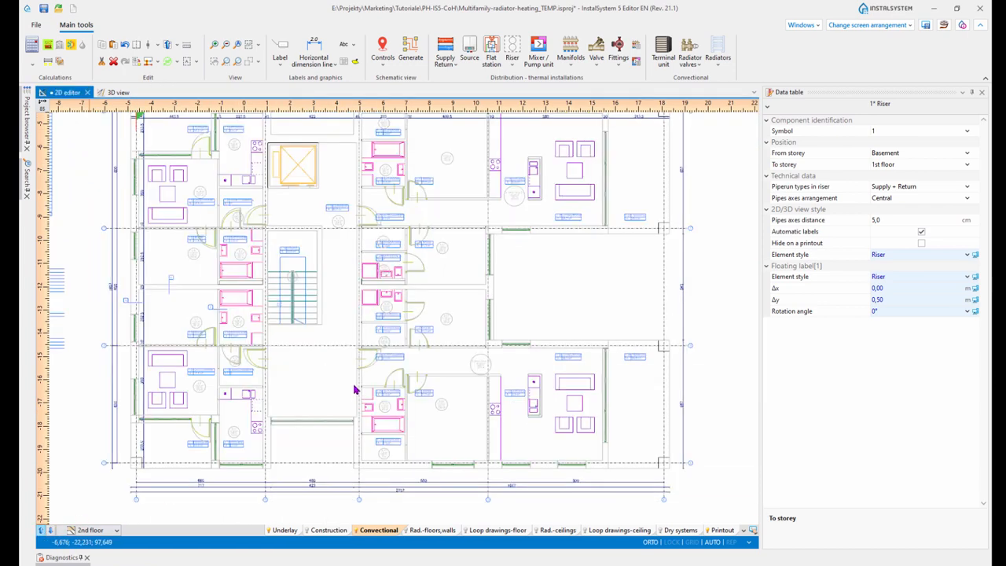
pyautogui.click(93, 529)
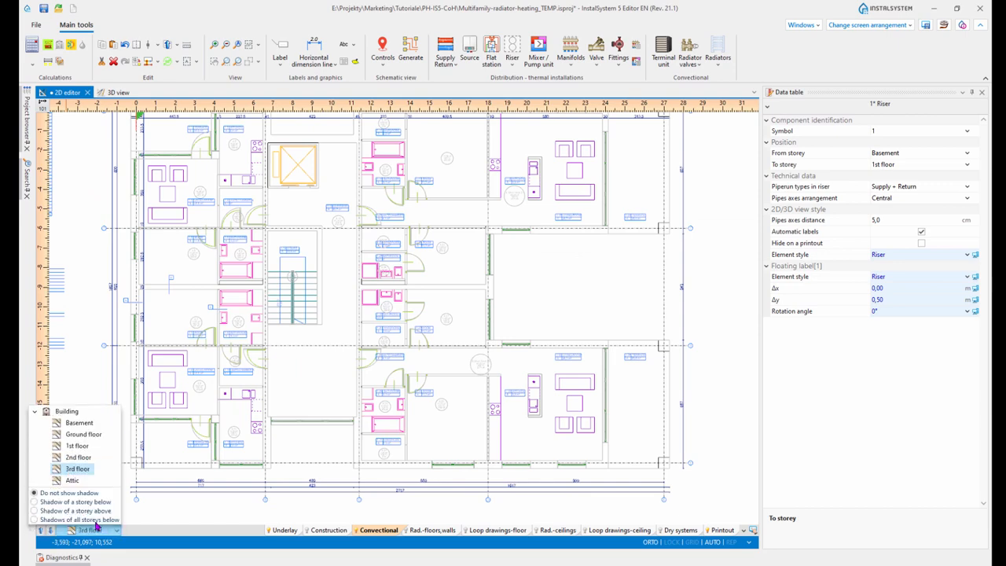
pyautogui.click(79, 446)
pyautogui.scroll(5, 490, 378)
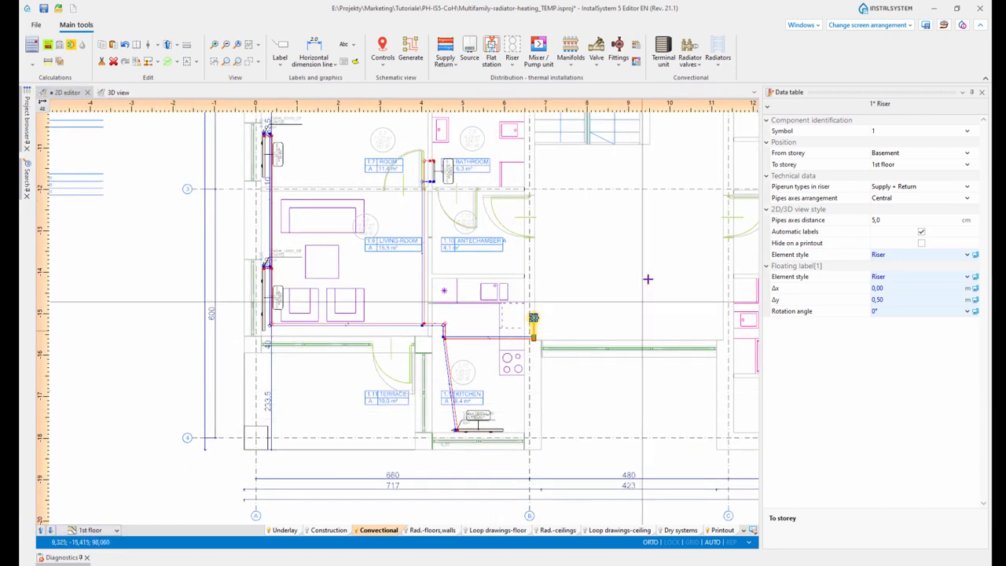
pyautogui.moveTo(651, 301); pyautogui.dragTo(655, 317, button='middle')
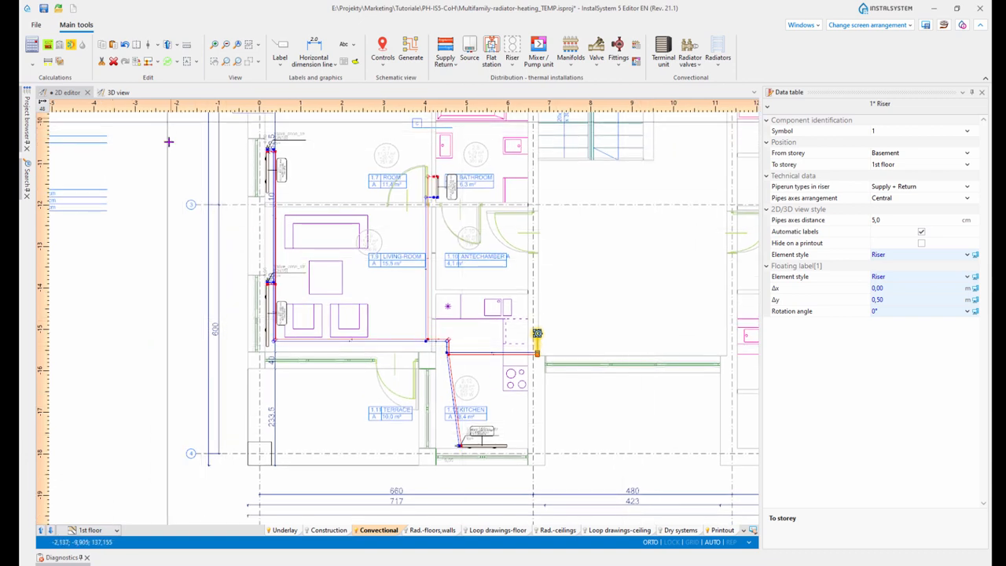
# Copy the 1st floor apartment's complete radiator installation to the 2nd floor, and the resulting copy to the 3rd floor.
pyautogui.moveTo(165, 125); pyautogui.dragTo(594, 486)
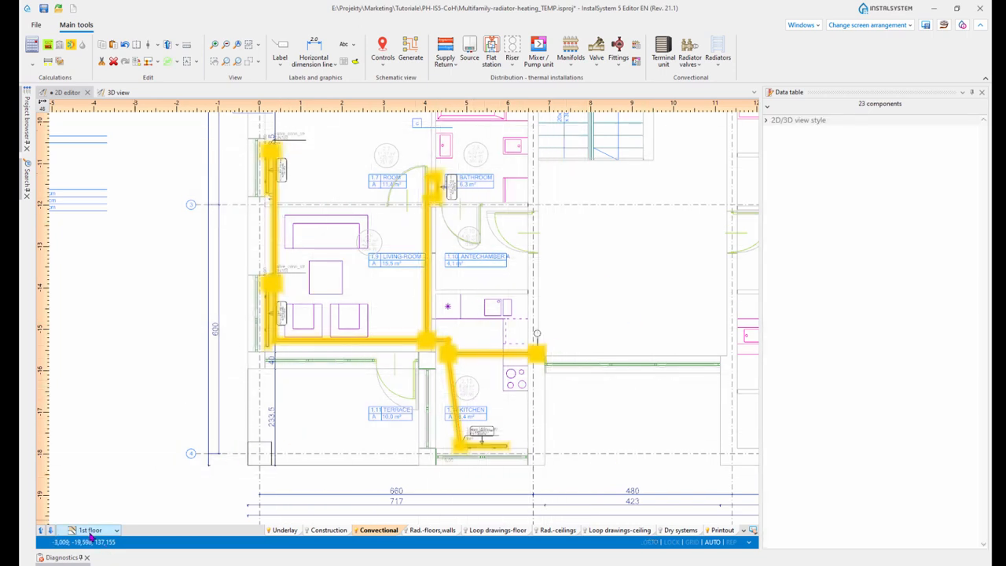
pyautogui.press('ctrl')
pyautogui.press('ctrl')
pyautogui.press('ctrl')
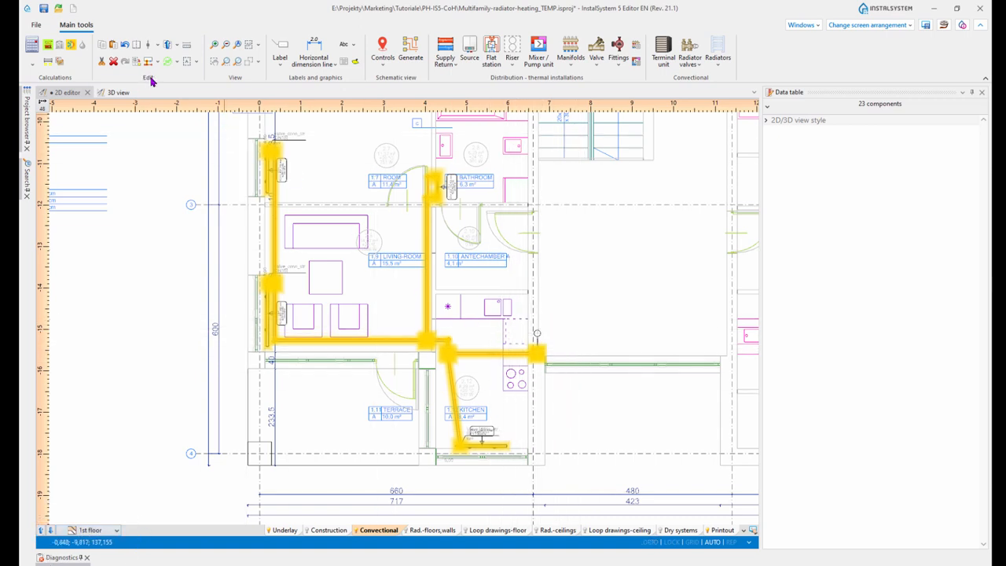
pyautogui.press('ctrl')
pyautogui.press('ctrl')
pyautogui.click(176, 48)
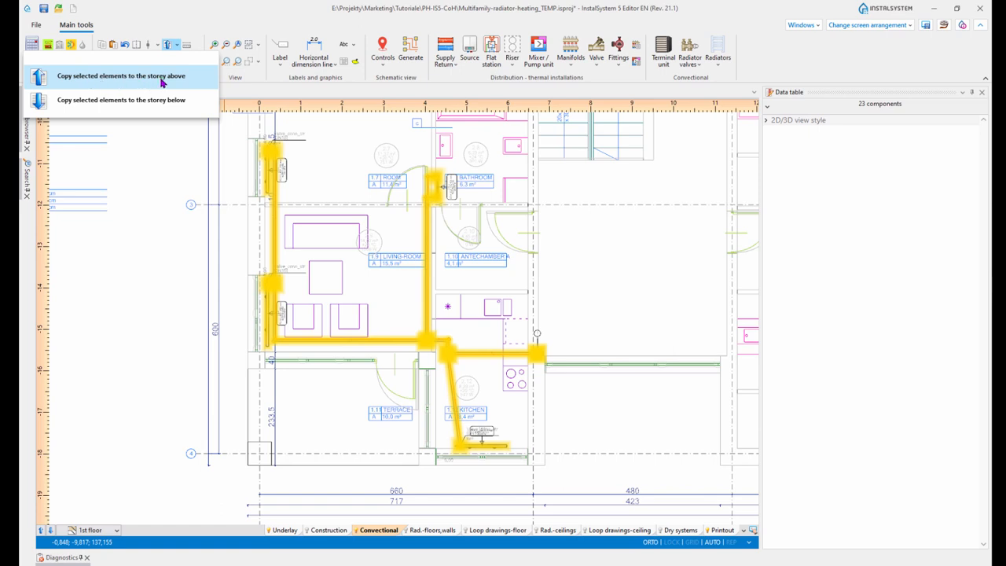
pyautogui.click(96, 78)
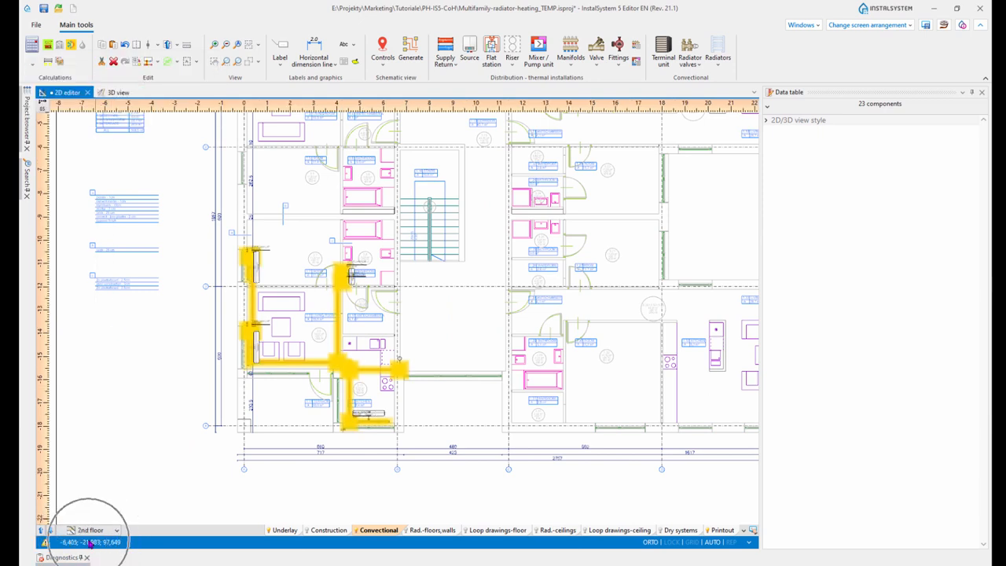
pyautogui.click(176, 46)
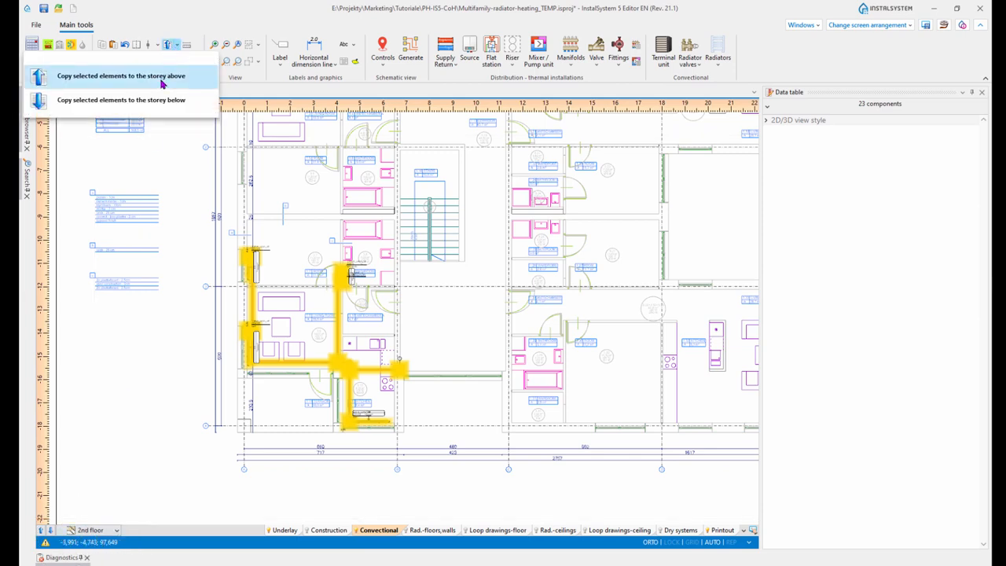
pyautogui.click(163, 79)
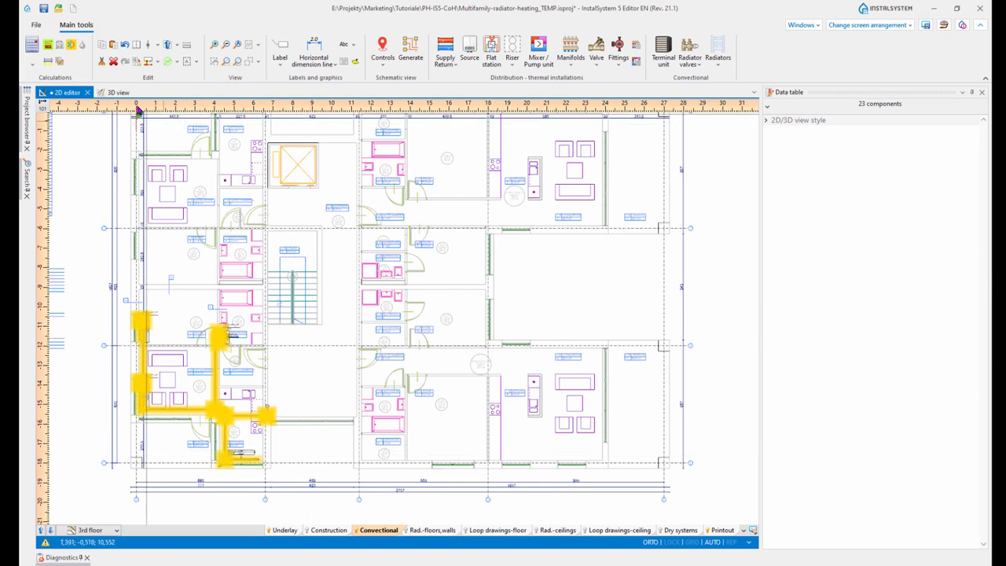
# Show the 2nd floor, 3rd floor and attic in the 3D view in addition to the lower storeys.
pyautogui.click(115, 92)
pyautogui.scroll(-5, 471, 354)
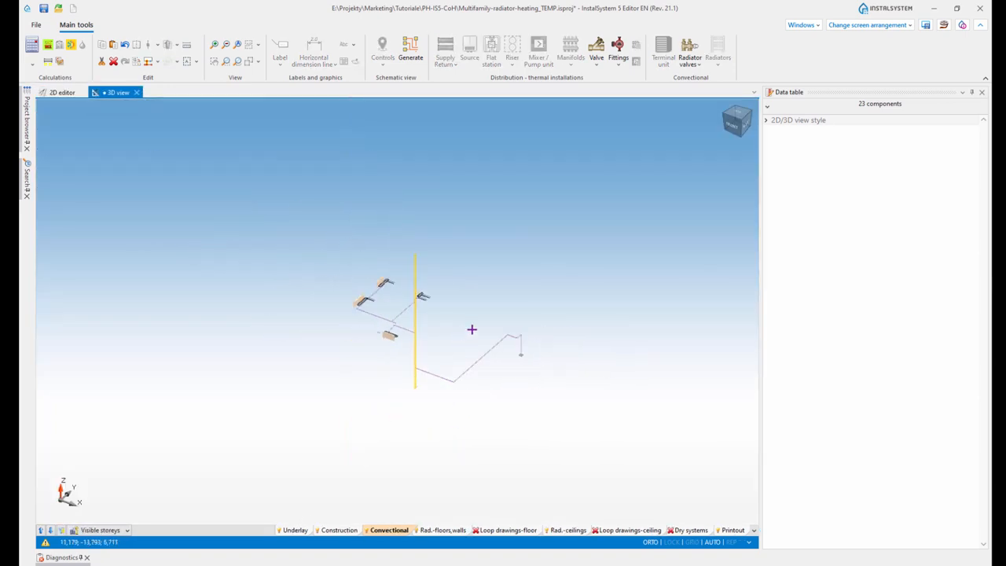
pyautogui.click(102, 530)
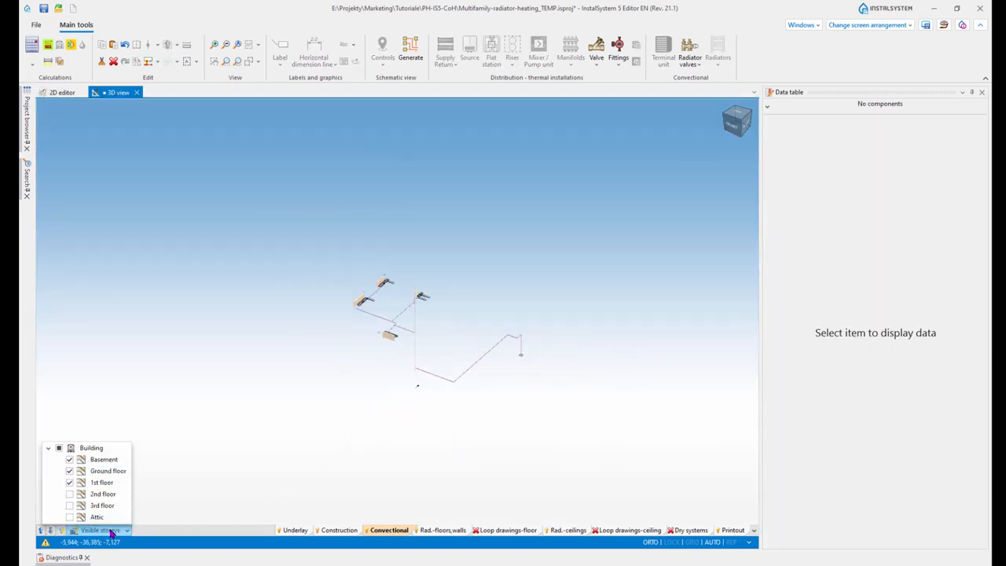
pyautogui.click(69, 494)
pyautogui.click(70, 506)
pyautogui.click(69, 516)
pyautogui.click(779, 449)
# Examine the copied radiators, pipe-runs and riser connections on the 1st to 3rd floors in 3D from several angles.
pyautogui.moveTo(598, 279)
pyautogui.keyDown('shift'); pyautogui.mouseDown(button='middle')
pyautogui.moveTo(542, 274)
pyautogui.moveTo(591, 272)
pyautogui.mouseUp(button='middle'); pyautogui.keyUp('shift')
pyautogui.scroll(2, 424, 240)
pyautogui.keyDown('shift'); pyautogui.moveTo(376, 368); pyautogui.dragTo(353, 412, button='middle'); pyautogui.keyUp('shift')
pyautogui.scroll(3, 352, 412)
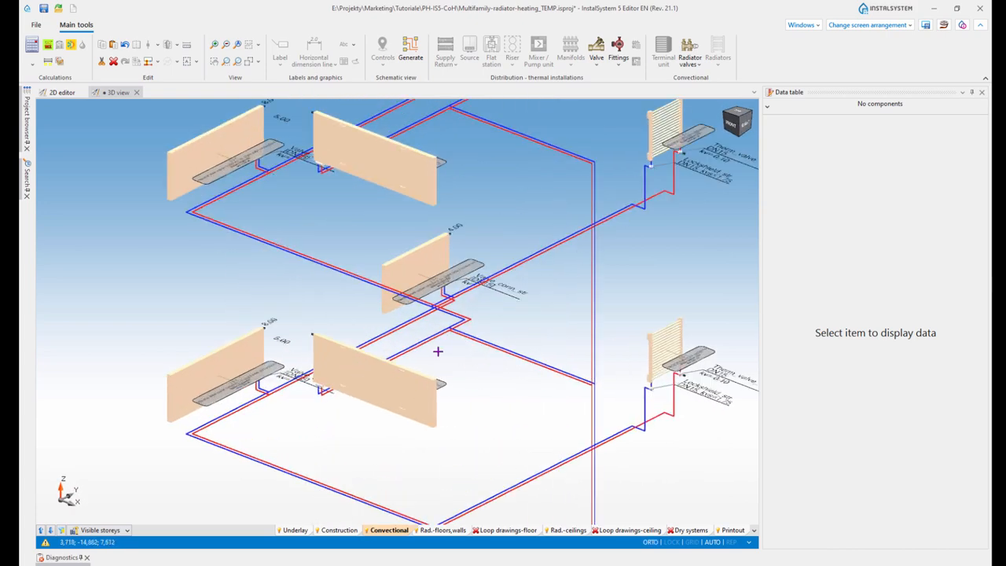
pyautogui.keyDown('shift'); pyautogui.moveTo(401, 380); pyautogui.dragTo(498, 398, button='middle'); pyautogui.keyUp('shift')
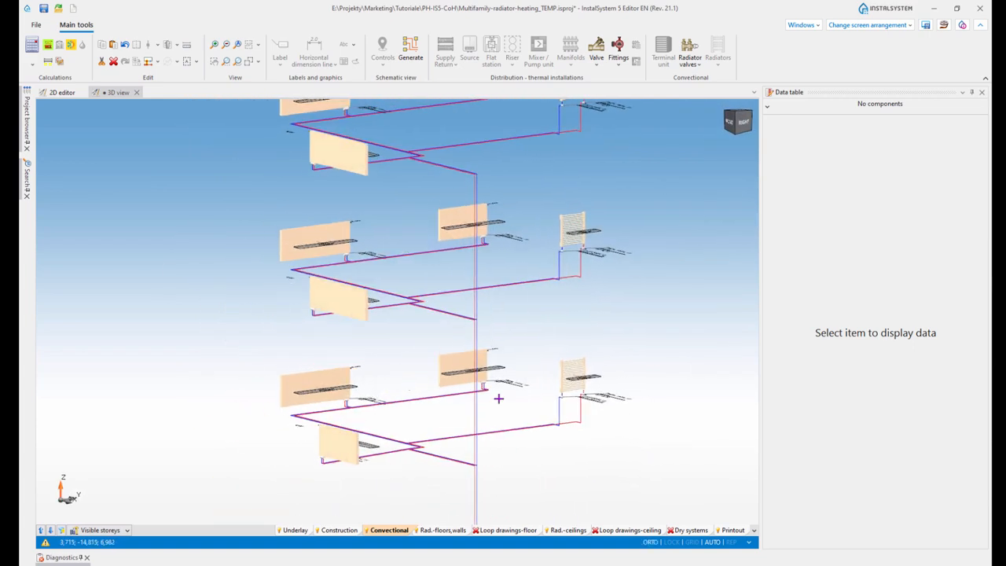
pyautogui.keyDown('shift'); pyautogui.moveTo(469, 458); pyautogui.dragTo(520, 407, button='middle'); pyautogui.keyUp('shift')
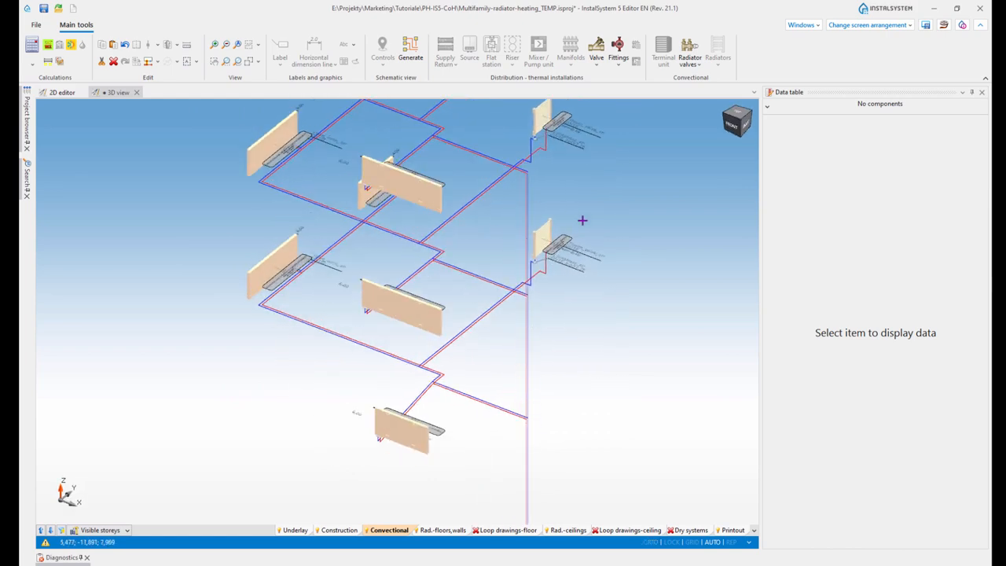
pyautogui.moveTo(582, 220)
pyautogui.keyDown('shift'); pyautogui.mouseDown(button='middle')
pyautogui.moveTo(490, 196)
pyautogui.moveTo(476, 218)
pyautogui.moveTo(504, 227)
pyautogui.moveTo(622, 218)
pyautogui.moveTo(416, 225)
pyautogui.moveTo(590, 224)
pyautogui.moveTo(592, 235)
pyautogui.mouseUp(button='middle'); pyautogui.keyUp('shift')
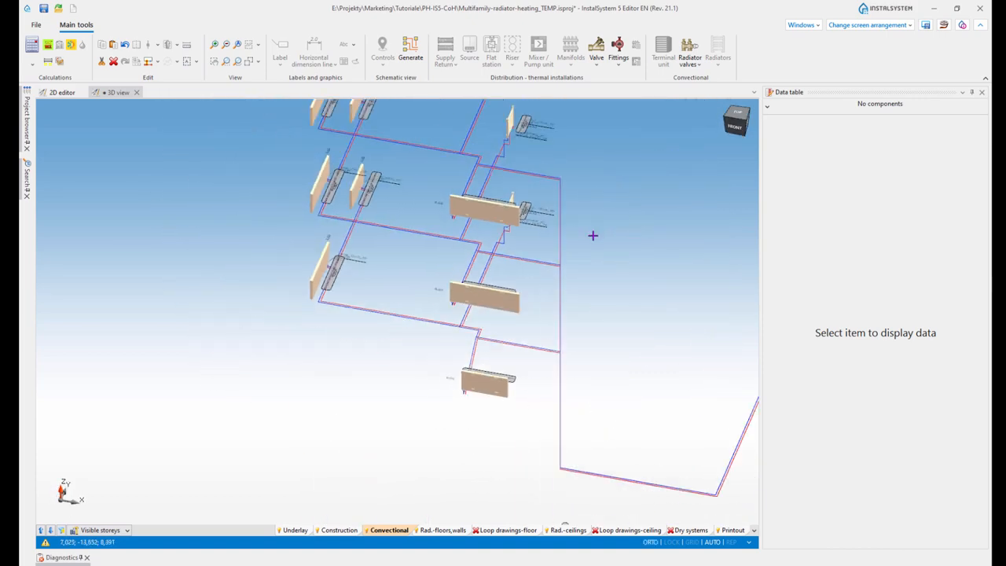
pyautogui.scroll(-6, 592, 235)
pyautogui.keyDown('shift'); pyautogui.moveTo(534, 245); pyautogui.dragTo(514, 251, button='middle'); pyautogui.keyUp('shift')
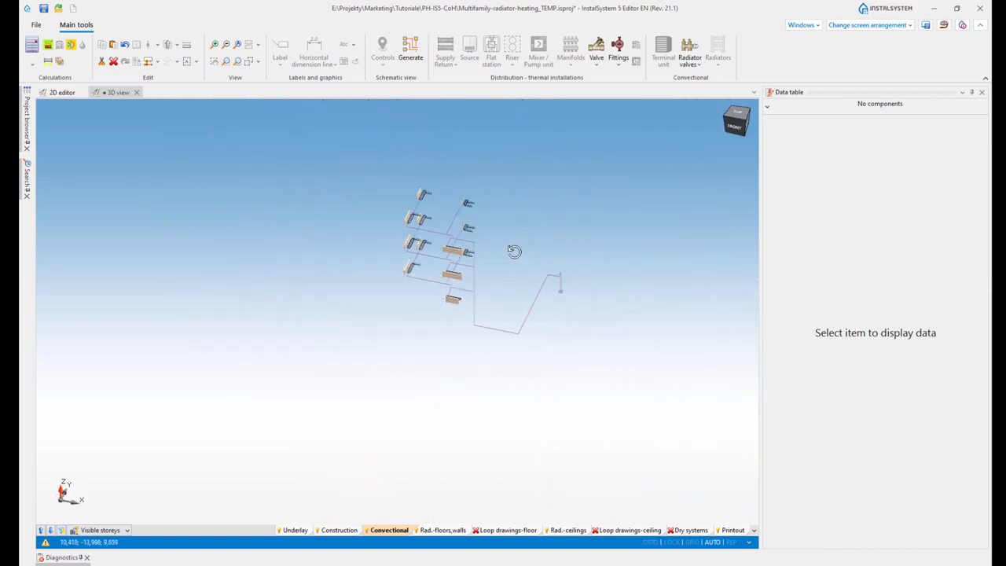
pyautogui.scroll(3, 494, 246)
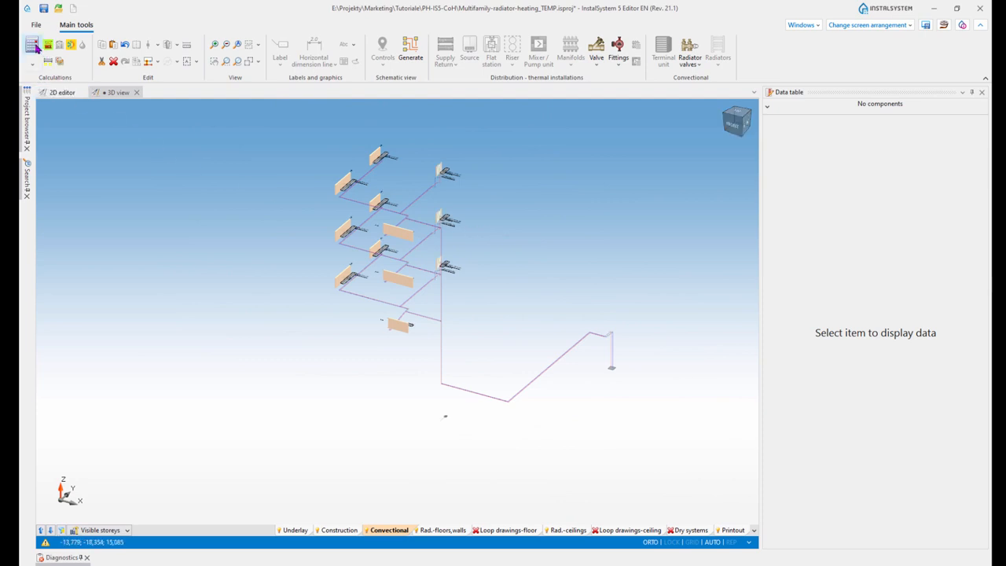
# Recalculate the installation with the copied radiators and check the heating systems diagnostics.
pyautogui.click(33, 45)
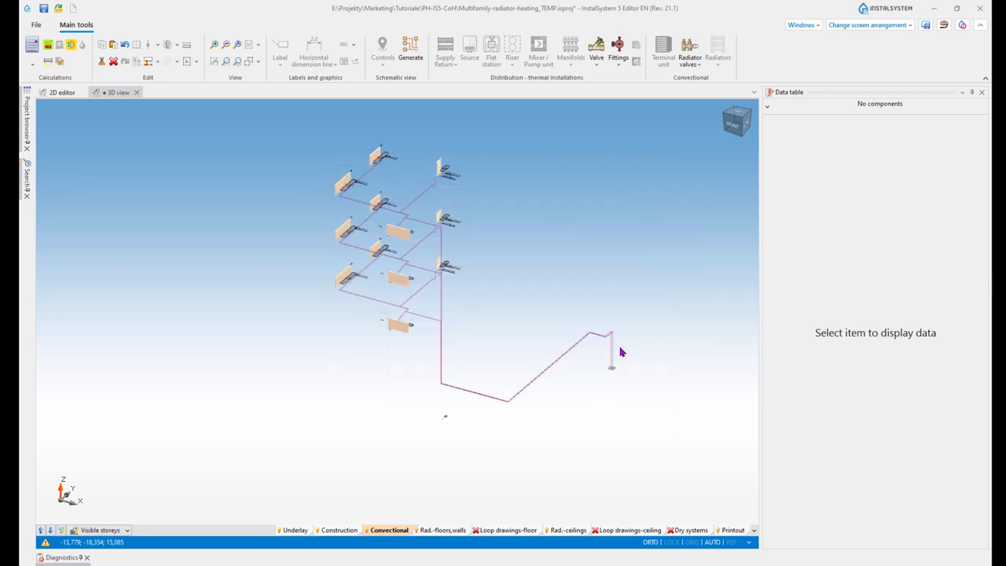
pyautogui.click(63, 557)
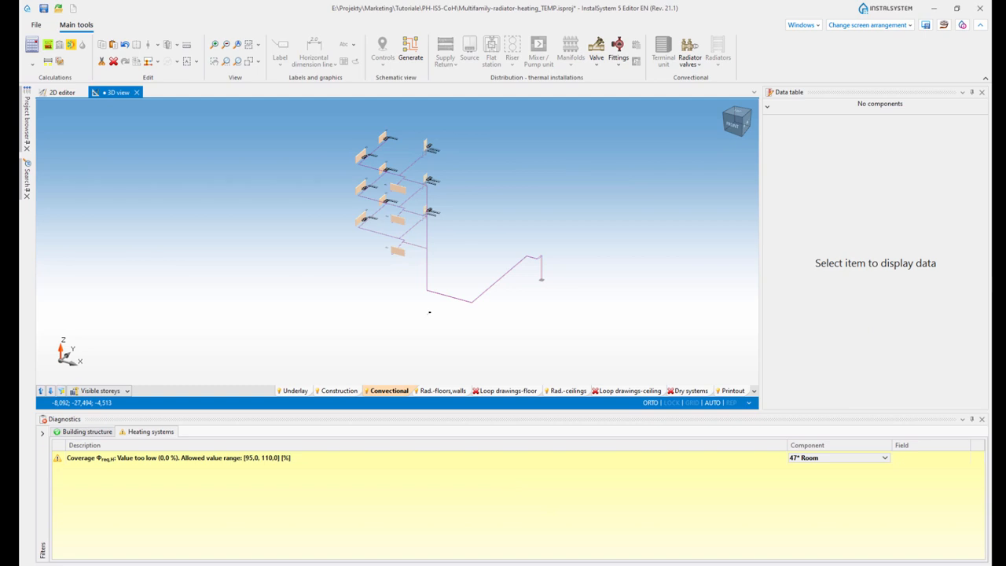
pyautogui.click(973, 420)
# Examine the calculated pipe-runs, riser and source connection of the three stacked apartments in 3D.
pyautogui.moveTo(602, 341); pyautogui.dragTo(598, 368, button='middle')
pyautogui.scroll(3, 562, 328)
pyautogui.moveTo(562, 328); pyautogui.dragTo(538, 338, button='middle')
pyautogui.scroll(-3, 550, 303)
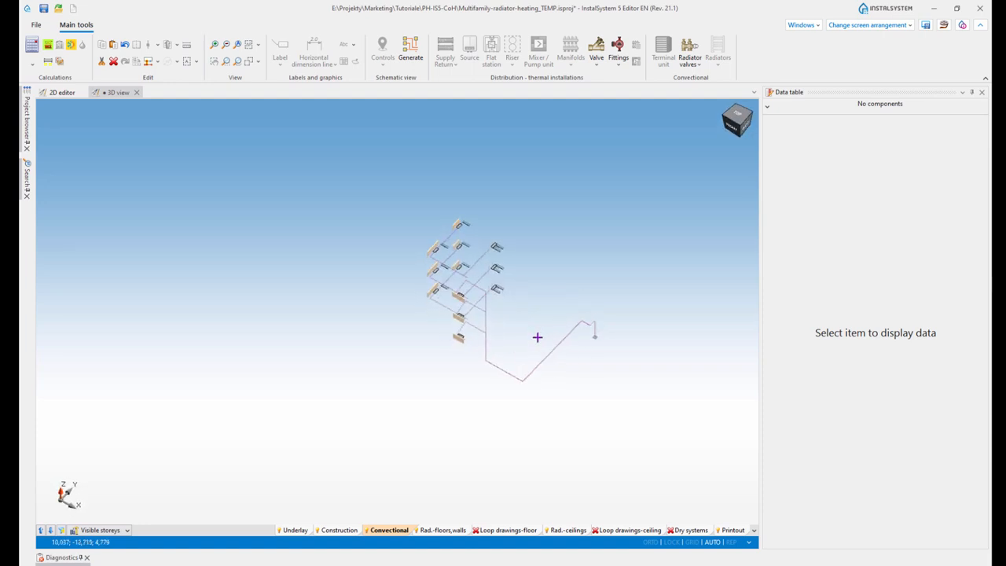
pyautogui.scroll(3, 577, 318)
pyautogui.scroll(-3, 607, 282)
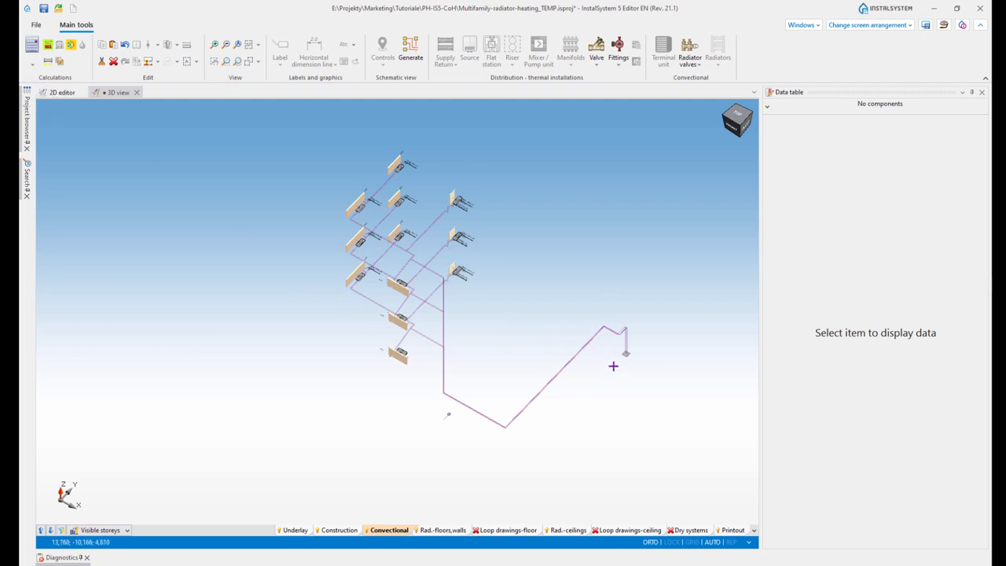
pyautogui.moveTo(566, 346); pyautogui.dragTo(596, 354, button='middle')
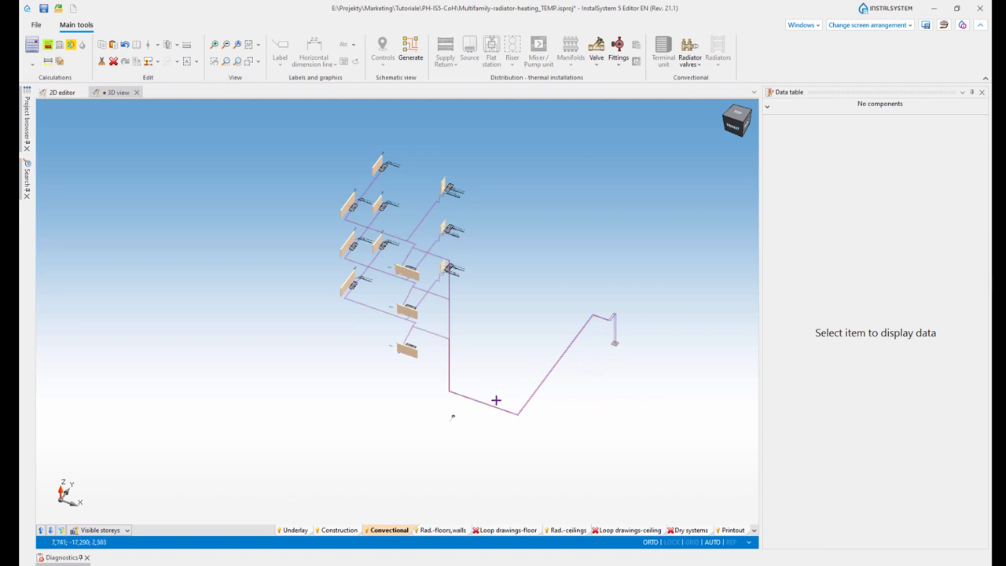
# Check which valves and controllers can be inserted, and view the apartment branches along the riser.
pyautogui.click(600, 69)
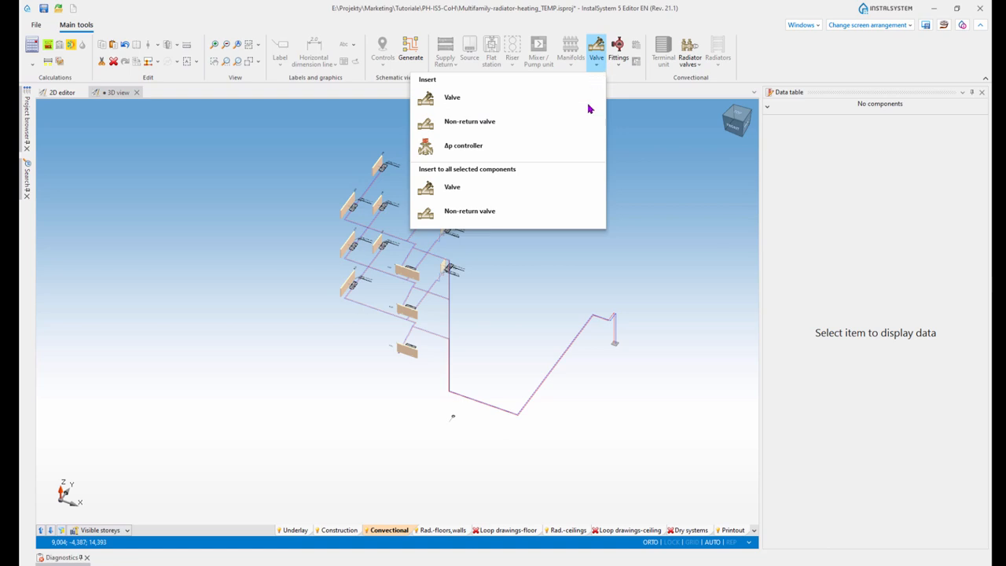
pyautogui.click(509, 338)
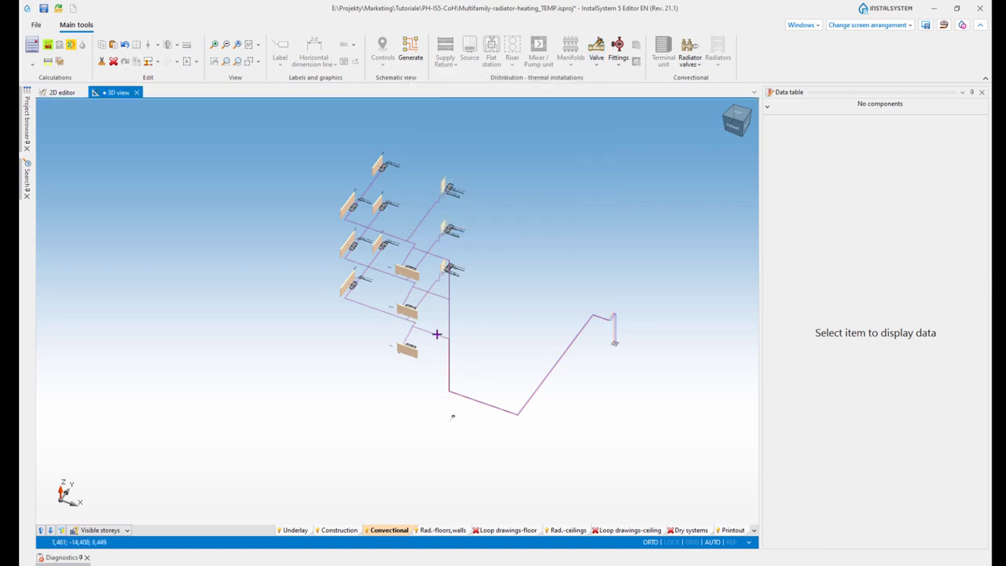
pyautogui.moveTo(498, 310); pyautogui.dragTo(538, 313, button='middle')
pyautogui.moveTo(474, 345); pyautogui.dragTo(487, 367, button='middle')
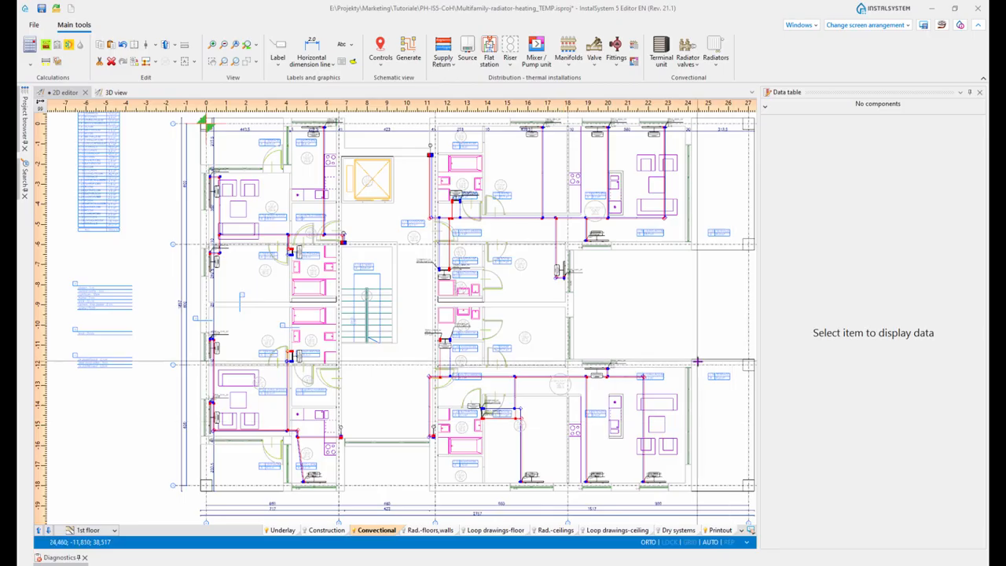
# Collapse the data table to enlarge the 1st floor plan and view the apartments along its lower side.
pyautogui.click(971, 94)
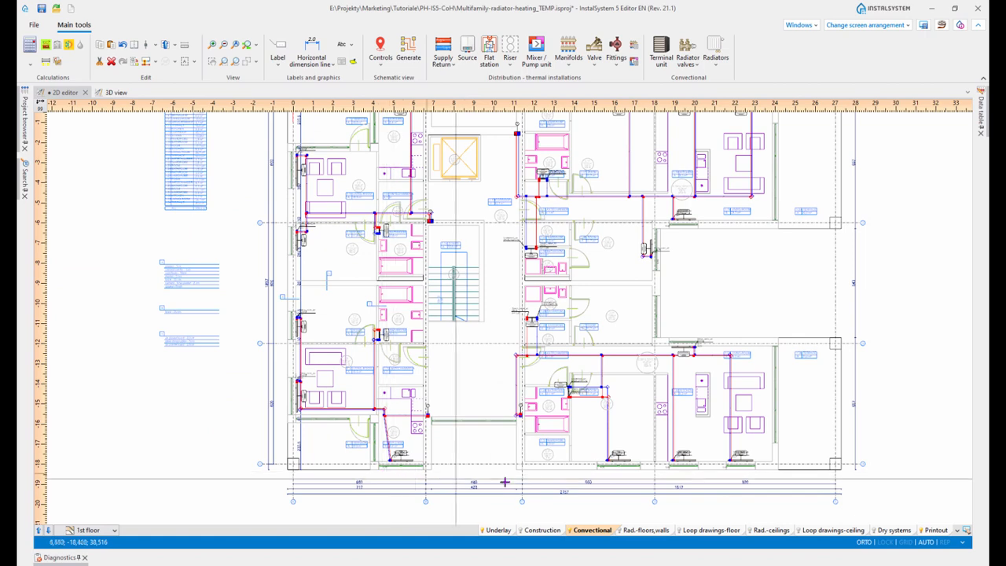
pyautogui.moveTo(610, 480); pyautogui.dragTo(573, 468, button='middle')
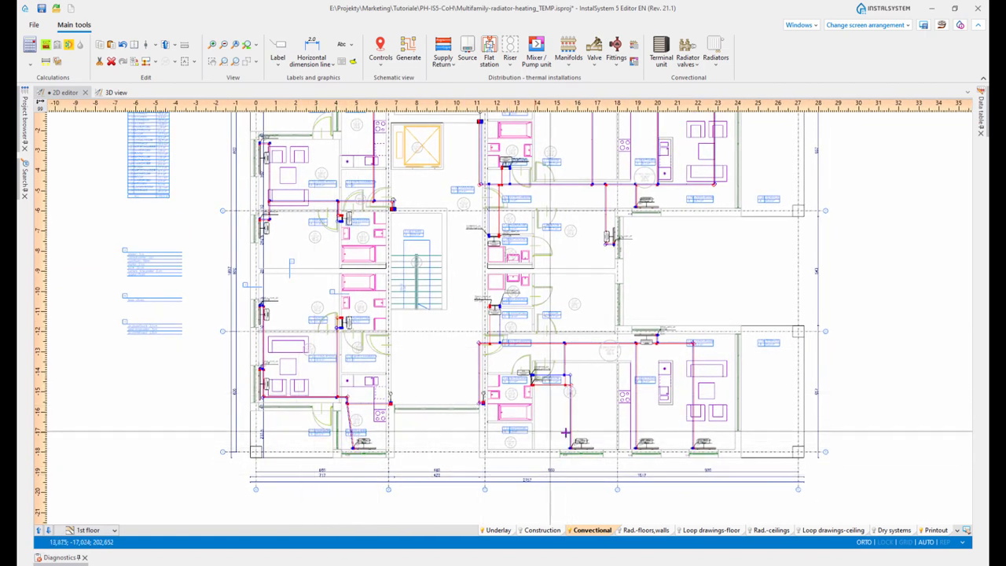
pyautogui.scroll(3, 644, 420)
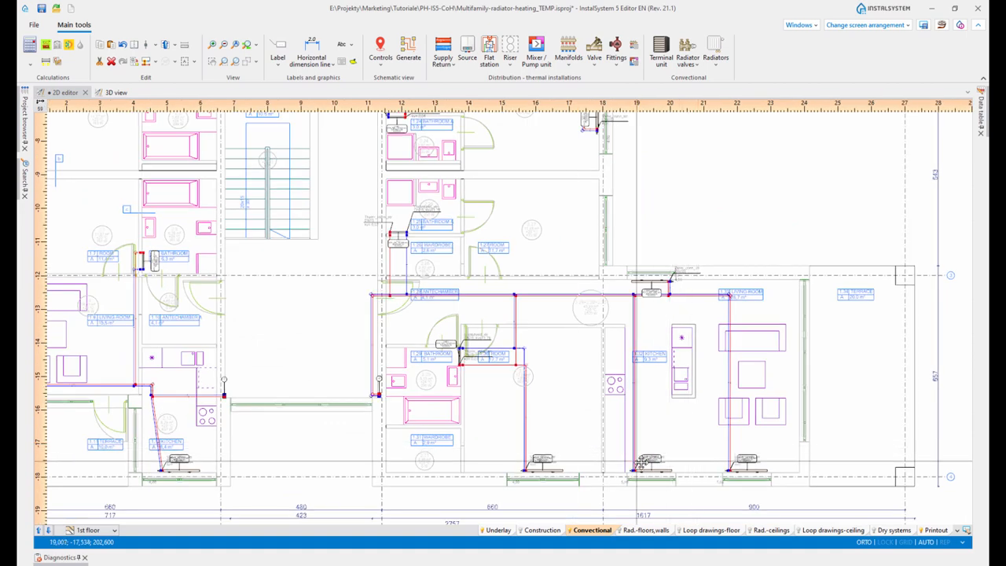
pyautogui.moveTo(641, 462); pyautogui.dragTo(650, 467, button='middle')
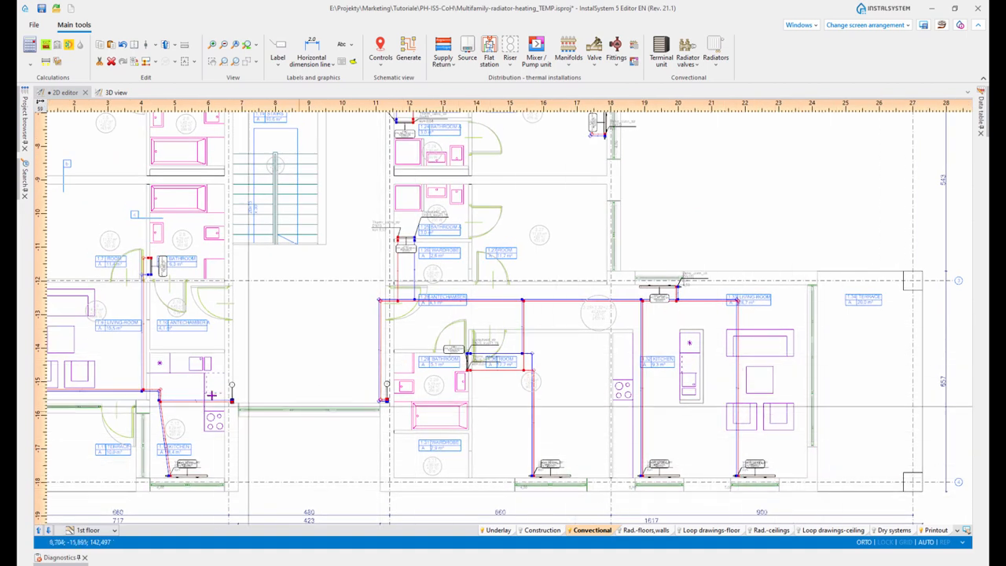
# Examine the risers around the corridor and stairs and the radiator pipe-runs in all 1st floor apartments.
pyautogui.scroll(6, 211, 395)
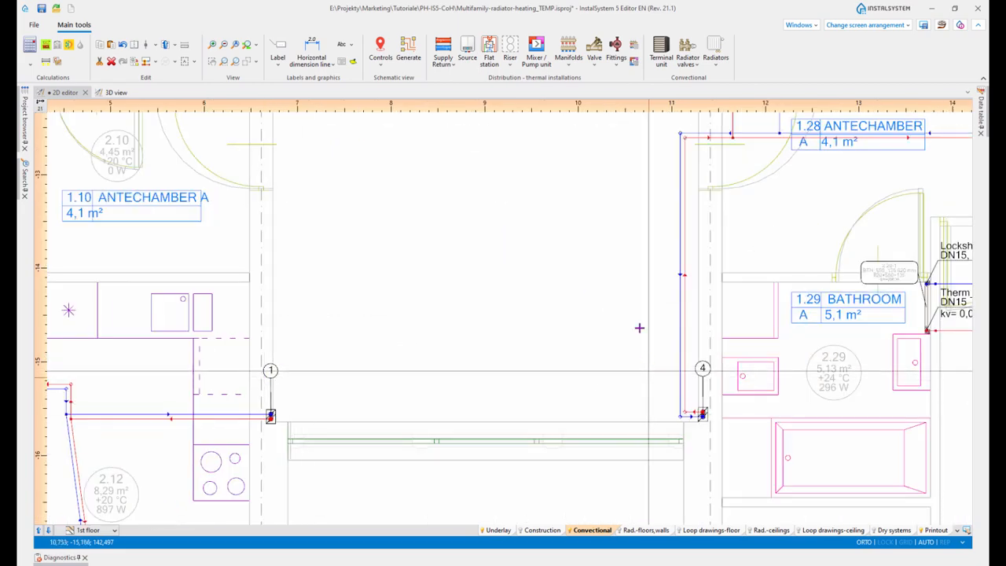
pyautogui.scroll(-3, 625, 310)
pyautogui.moveTo(539, 114); pyautogui.dragTo(581, 391, button='middle')
pyautogui.moveTo(552, 267); pyautogui.dragTo(552, 359, button='middle')
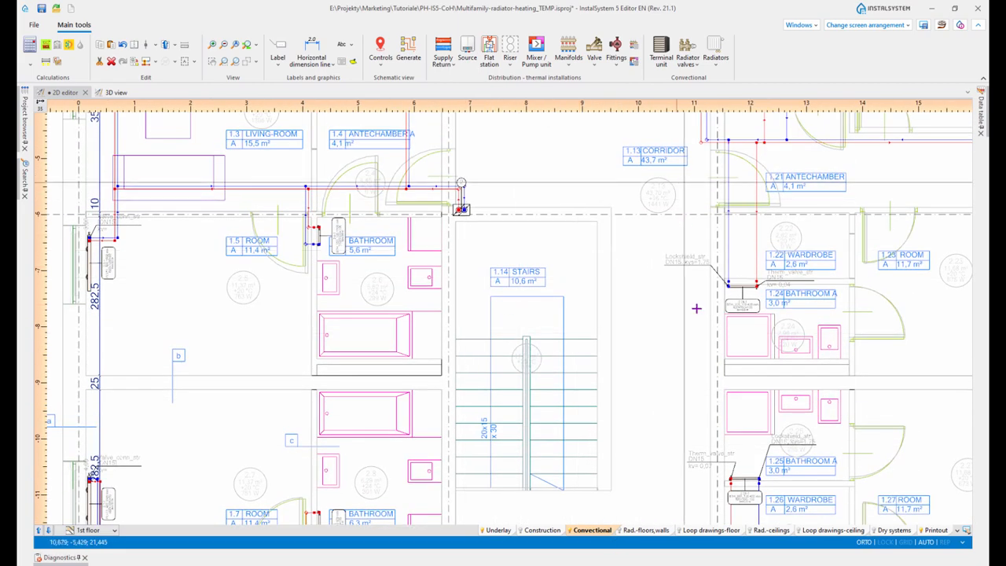
pyautogui.moveTo(664, 327); pyautogui.dragTo(643, 396, button='middle')
pyautogui.moveTo(642, 275); pyautogui.dragTo(629, 471, button='middle')
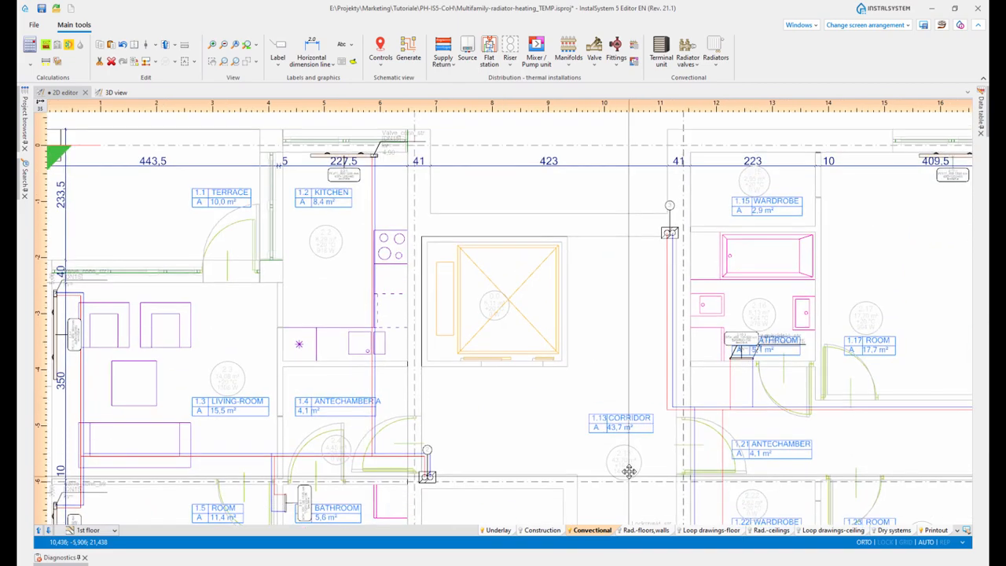
pyautogui.moveTo(518, 345); pyautogui.dragTo(630, 296, button='middle')
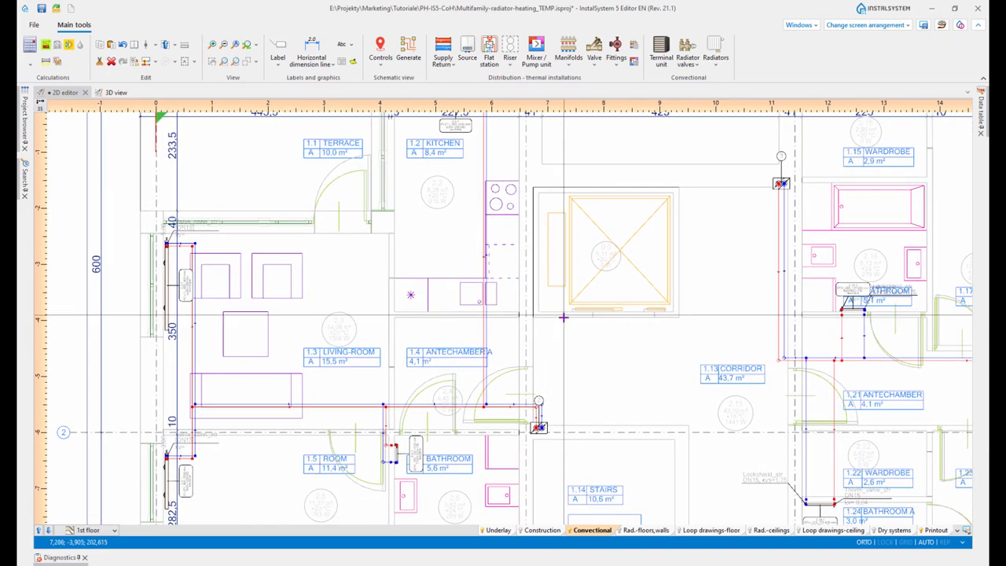
pyautogui.scroll(-2, 562, 318)
pyautogui.moveTo(546, 382); pyautogui.dragTo(555, 379, button='middle')
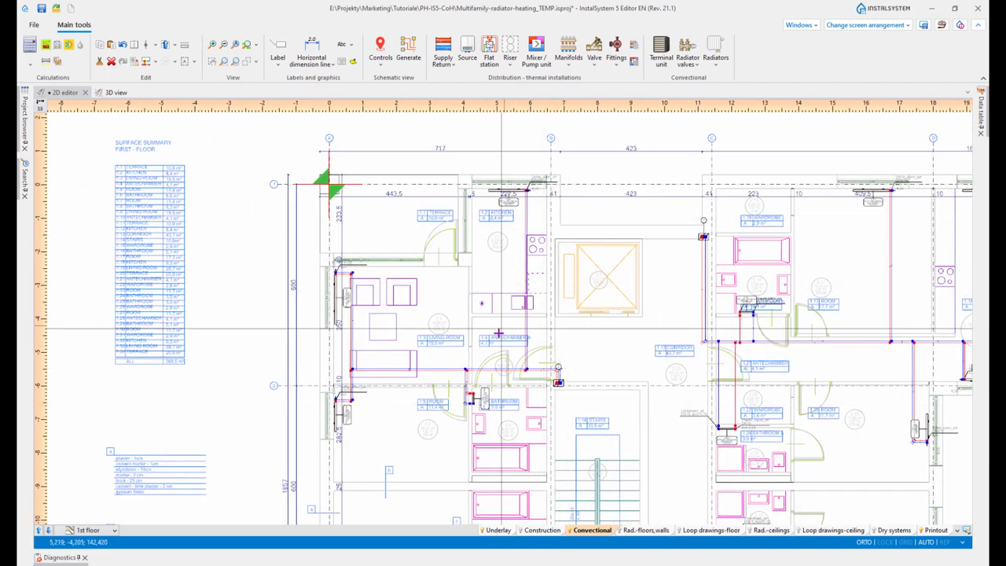
pyautogui.moveTo(499, 333); pyautogui.dragTo(305, 302, button='middle')
pyautogui.moveTo(708, 337); pyautogui.dragTo(651, 340, button='middle')
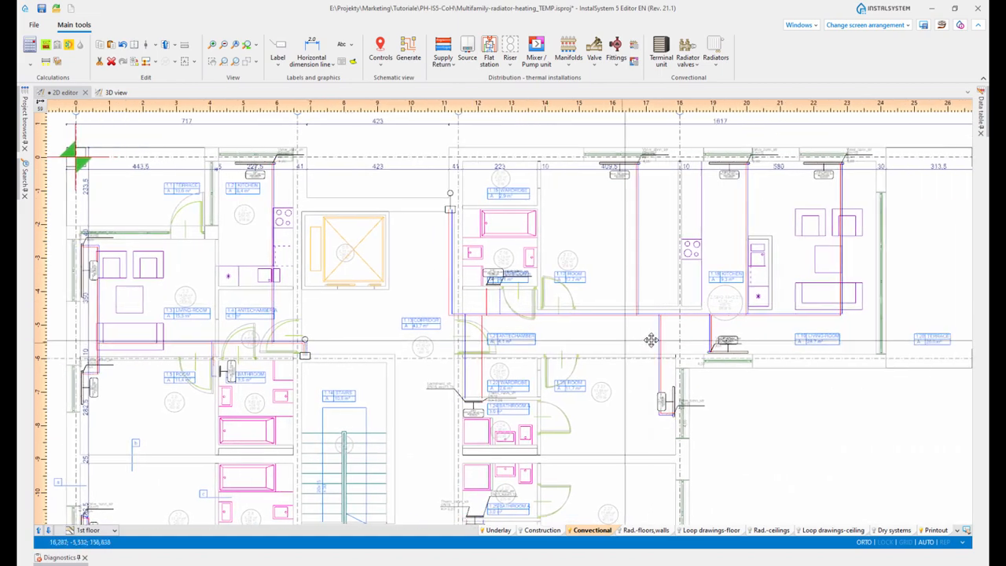
pyautogui.scroll(-2, 651, 344)
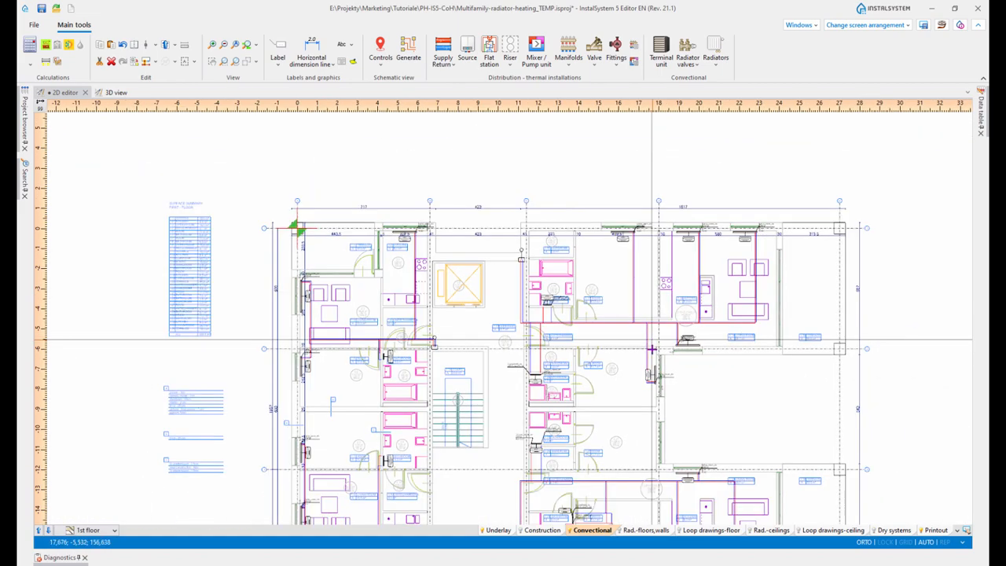
pyautogui.scroll(-2, 651, 321)
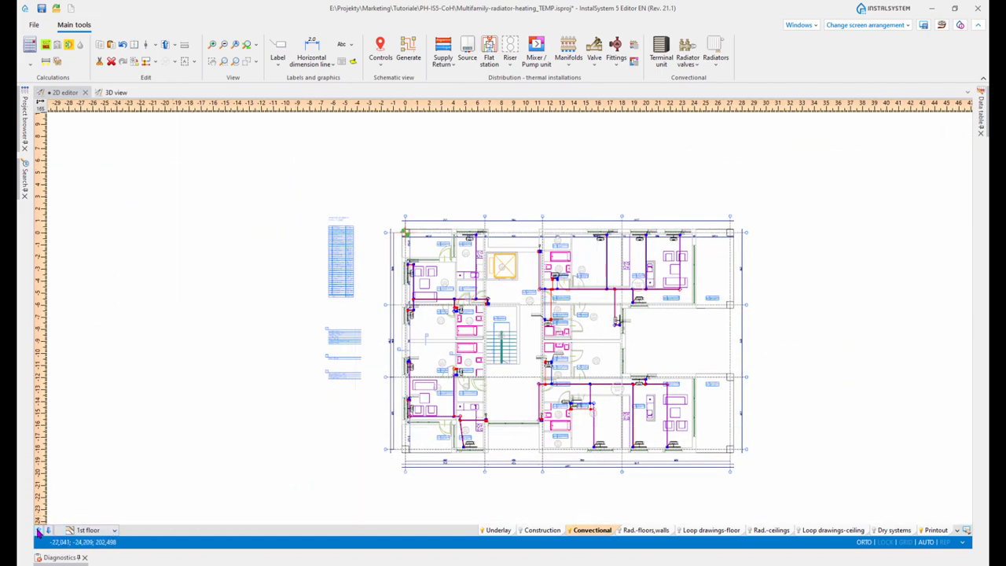
# Go up through the upper storeys, starting with the 2nd floor, to check their radiator layouts.
pyautogui.click(38, 531)
pyautogui.scroll(-2, 649, 415)
pyautogui.moveTo(649, 415); pyautogui.dragTo(594, 312, button='middle')
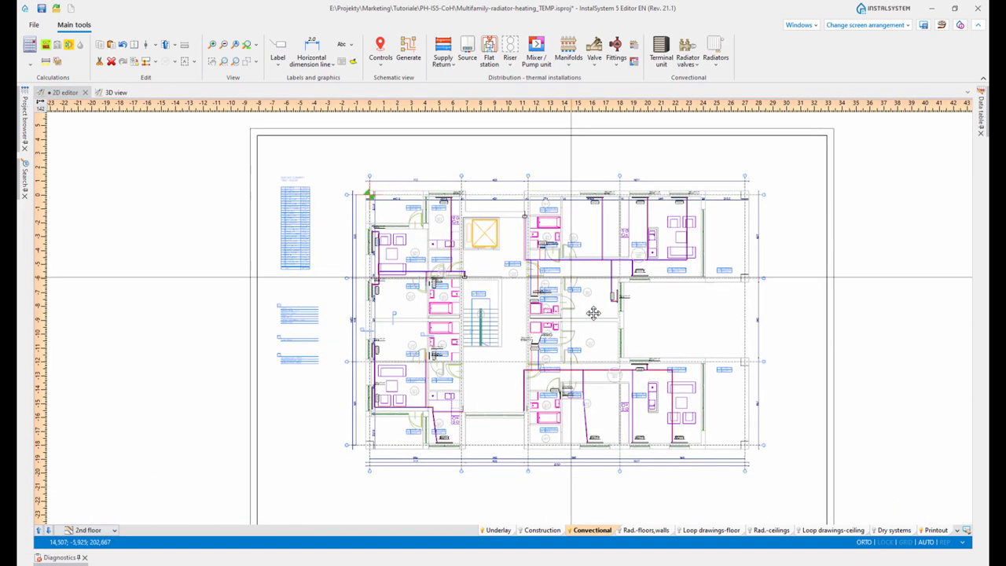
pyautogui.click(38, 530)
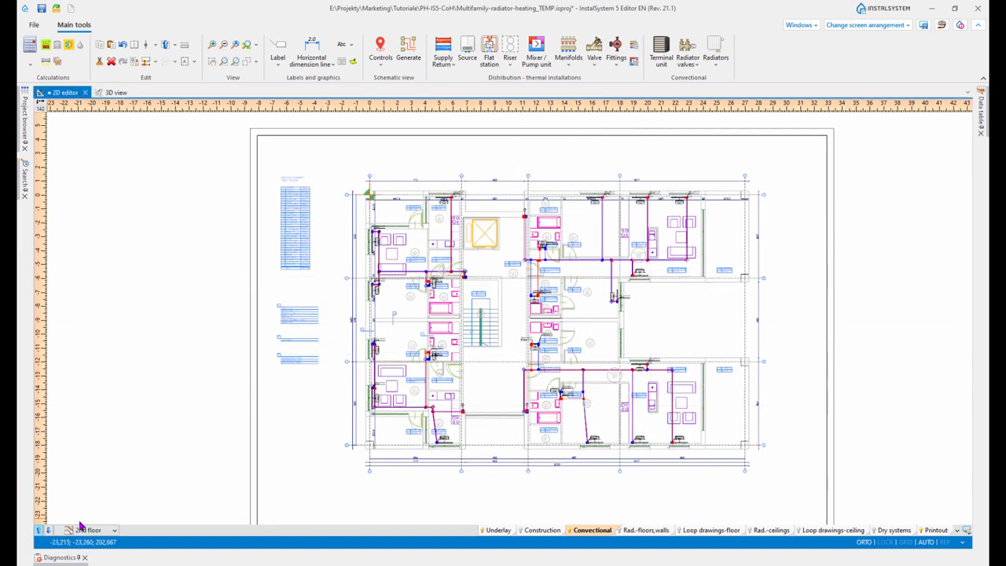
pyautogui.moveTo(415, 467); pyautogui.dragTo(428, 470, button='middle')
# Examine the whole building's radiators, risers and basement distribution pipes in the 3D view from several angles.
pyautogui.click(117, 92)
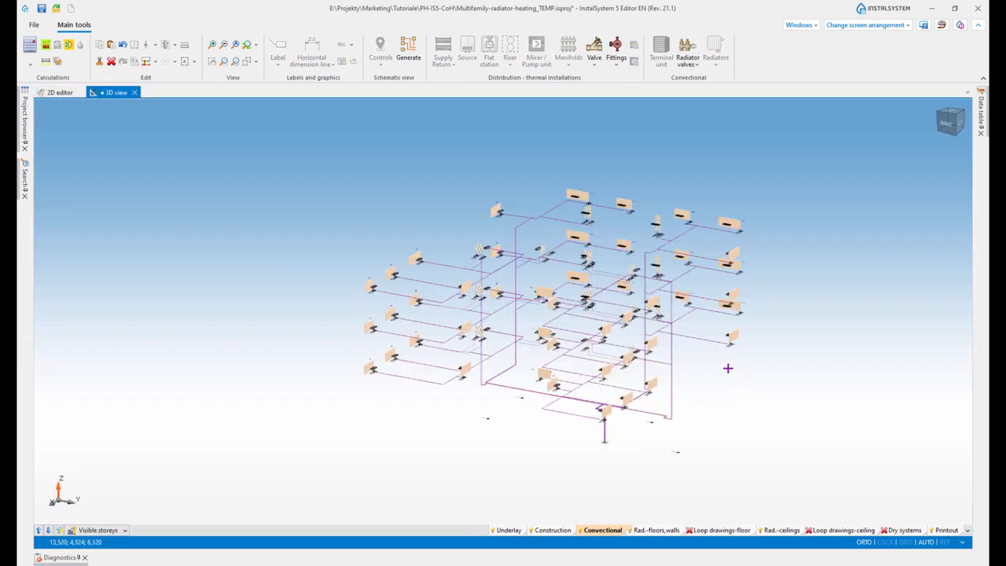
pyautogui.moveTo(792, 375); pyautogui.dragTo(780, 385, button='middle')
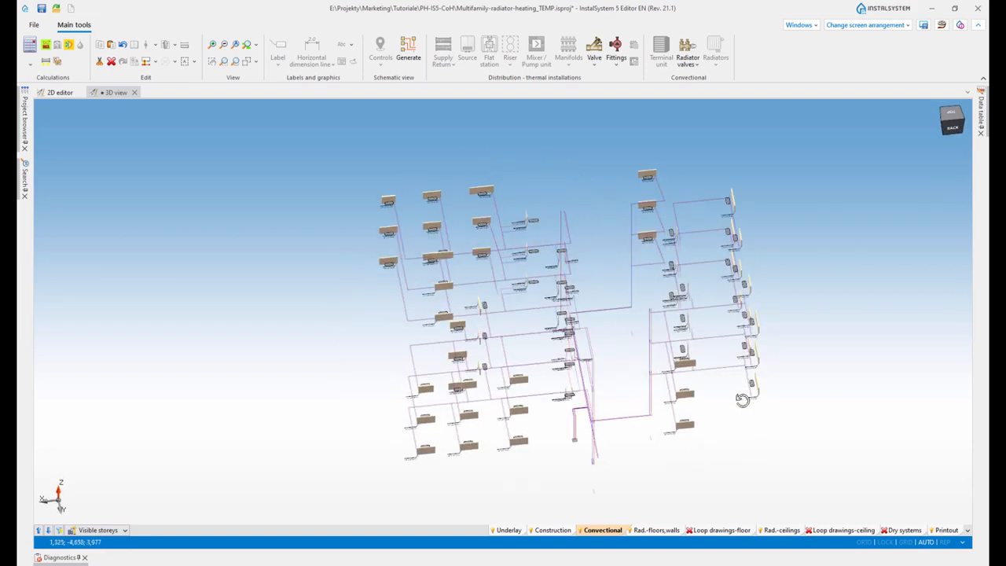
pyautogui.moveTo(764, 395); pyautogui.dragTo(792, 382, button='middle')
pyautogui.scroll(3, 739, 393)
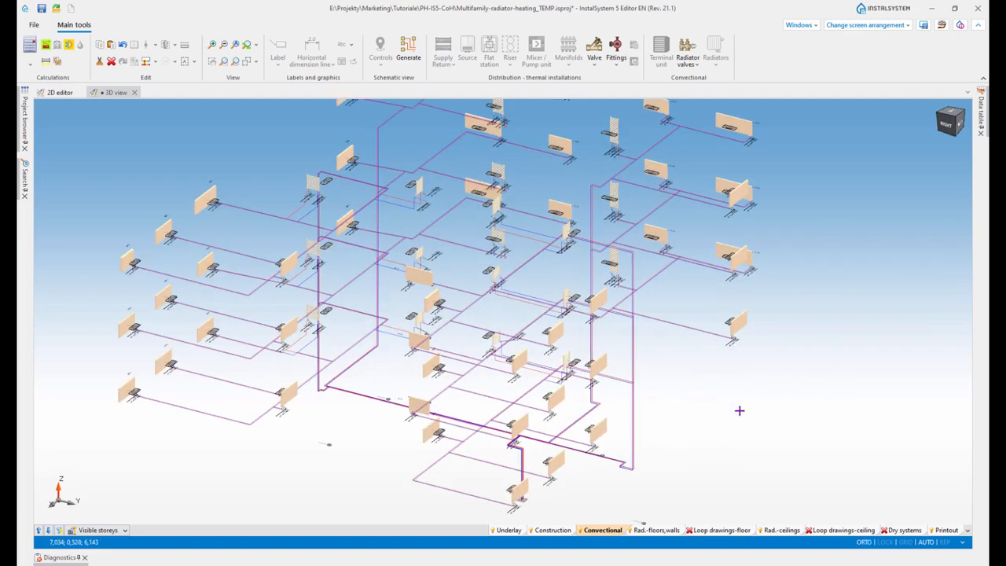
pyautogui.scroll(-3, 751, 449)
pyautogui.moveTo(751, 449)
pyautogui.mouseDown(button='middle')
pyautogui.moveTo(730, 420)
pyautogui.moveTo(734, 438)
pyautogui.moveTo(719, 449)
pyautogui.moveTo(679, 440)
pyautogui.moveTo(680, 429)
pyautogui.moveTo(744, 435)
pyautogui.mouseUp(button='middle')
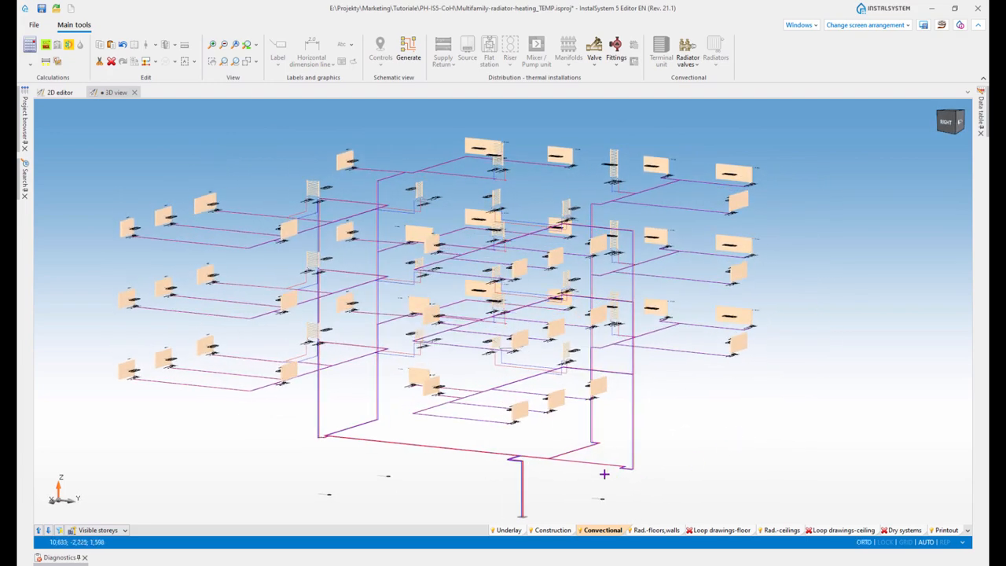
# Check the heating systems diagnostics for the complete building installation.
pyautogui.scroll(4, 603, 470)
pyautogui.scroll(-4, 691, 422)
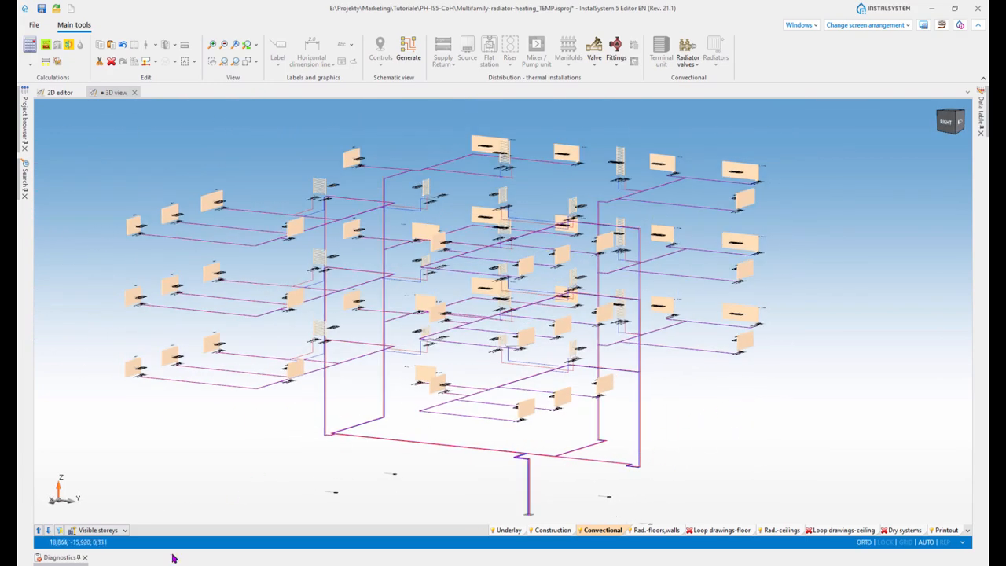
pyautogui.click(59, 557)
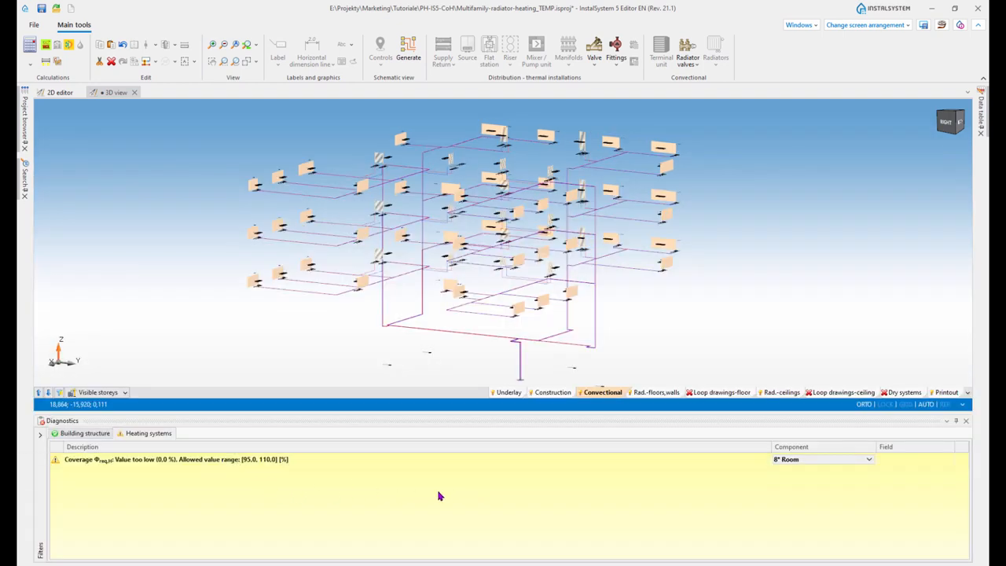
pyautogui.click(957, 422)
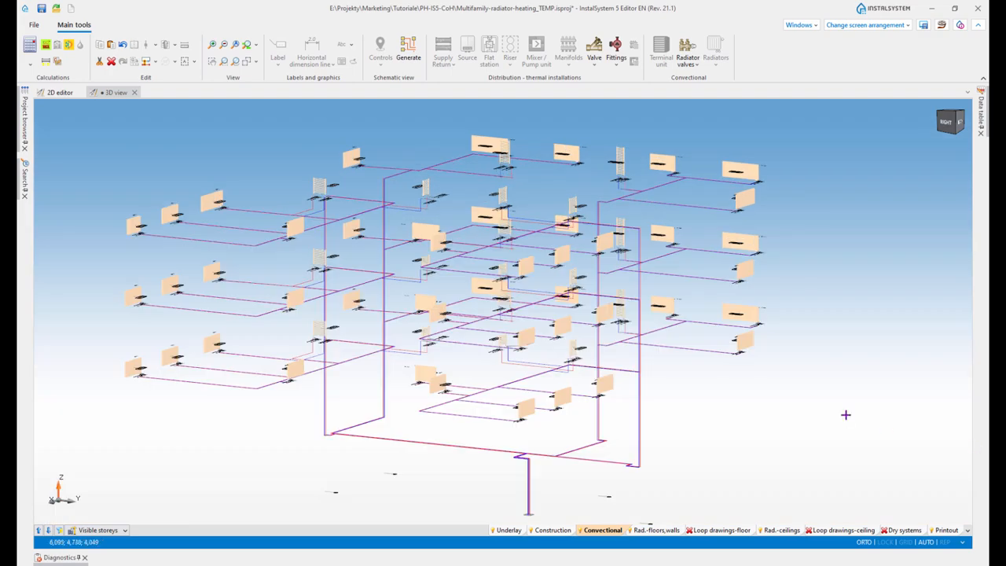
# Compare the valve presettings shown at the 1600 mm wide radiators of the matching 3rd and 2nd floor apartments.
pyautogui.scroll(6, 784, 227)
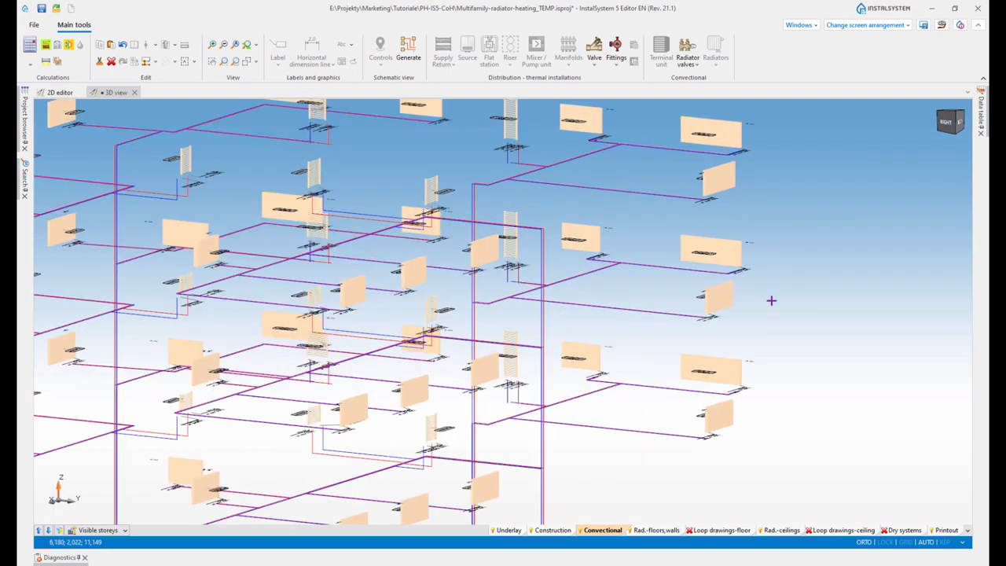
pyautogui.scroll(6, 876, 220)
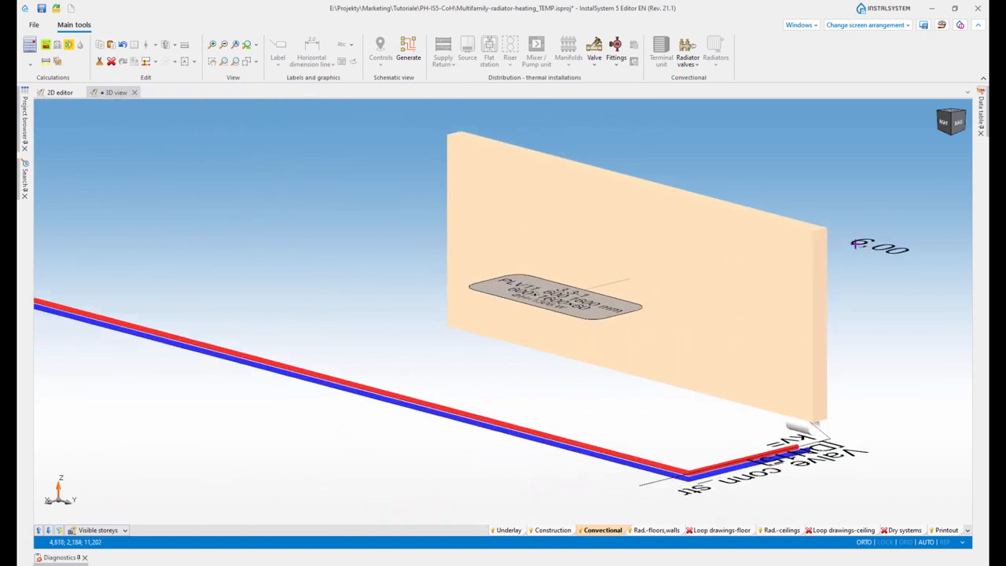
pyautogui.scroll(-5, 762, 285)
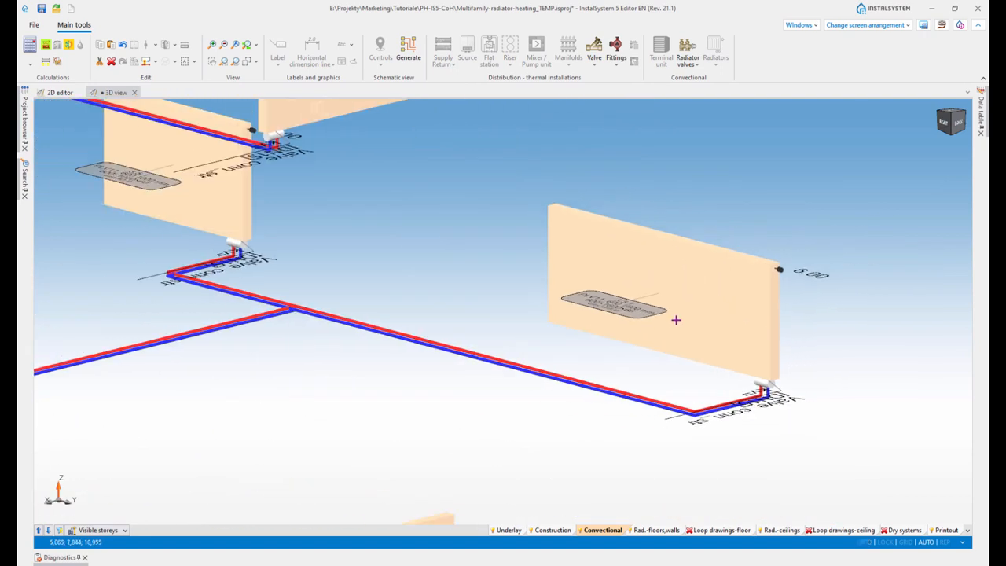
pyautogui.moveTo(678, 320)
pyautogui.mouseDown(button='middle')
pyautogui.moveTo(684, 330)
pyautogui.moveTo(676, 324)
pyautogui.mouseUp(button='middle')
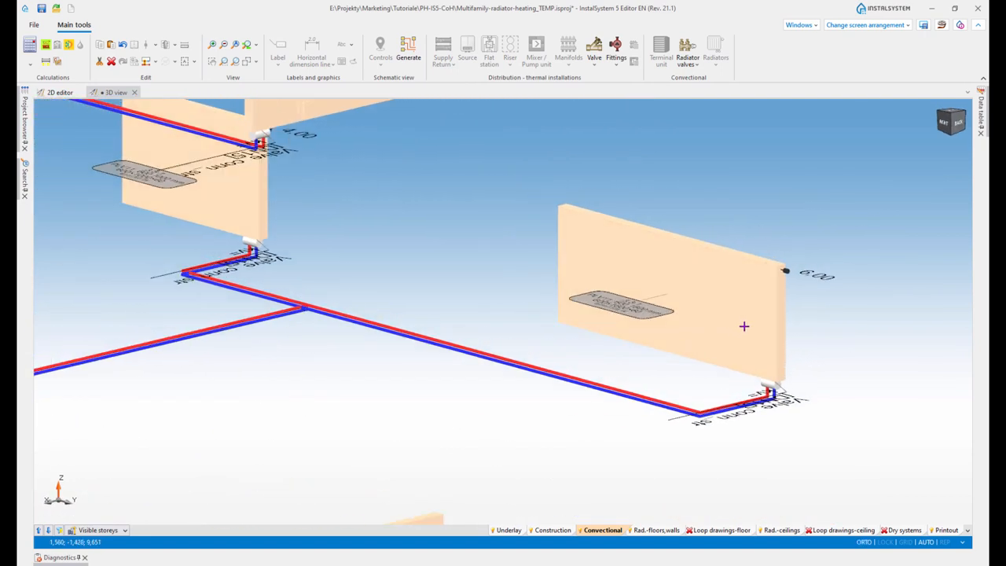
pyautogui.moveTo(853, 309); pyautogui.dragTo(852, 309, button='middle')
pyautogui.scroll(-8, 816, 368)
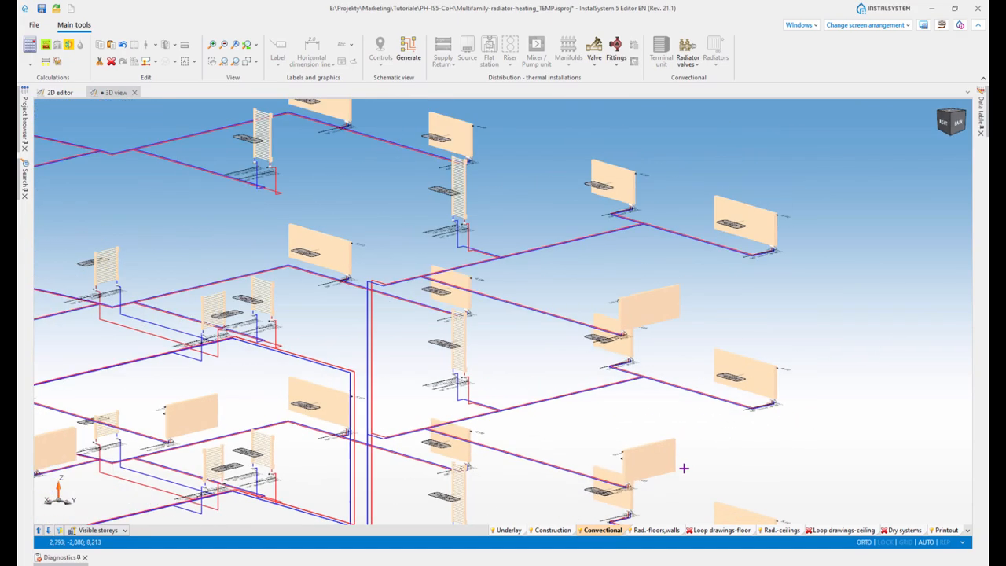
pyautogui.moveTo(537, 489); pyautogui.dragTo(589, 454, button='middle')
pyautogui.scroll(10, 783, 343)
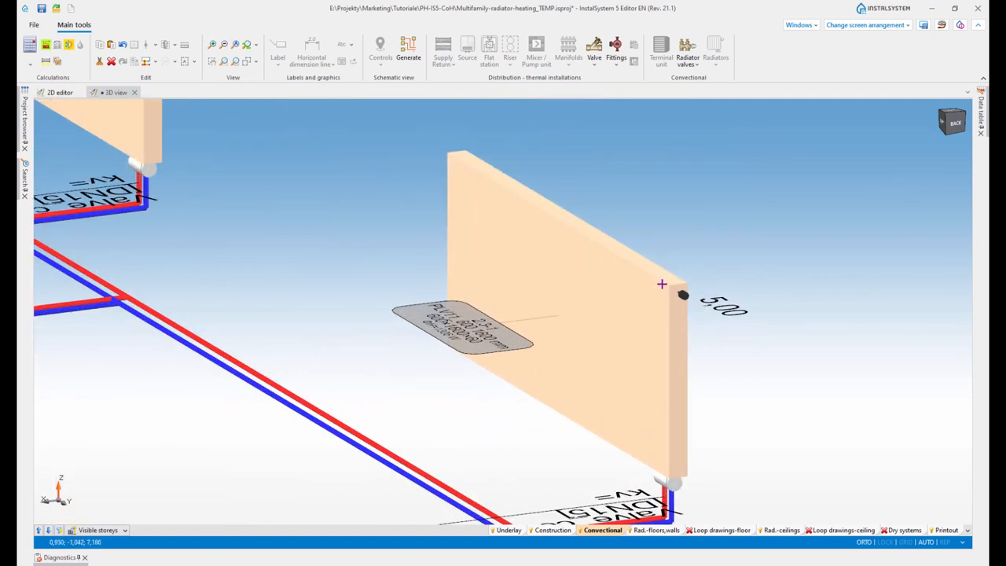
# Check the valve insert data of the 1600 mm wide radiator in the 2nd floor apartment.
pyautogui.scroll(-5, 661, 284)
pyautogui.scroll(-5, 603, 393)
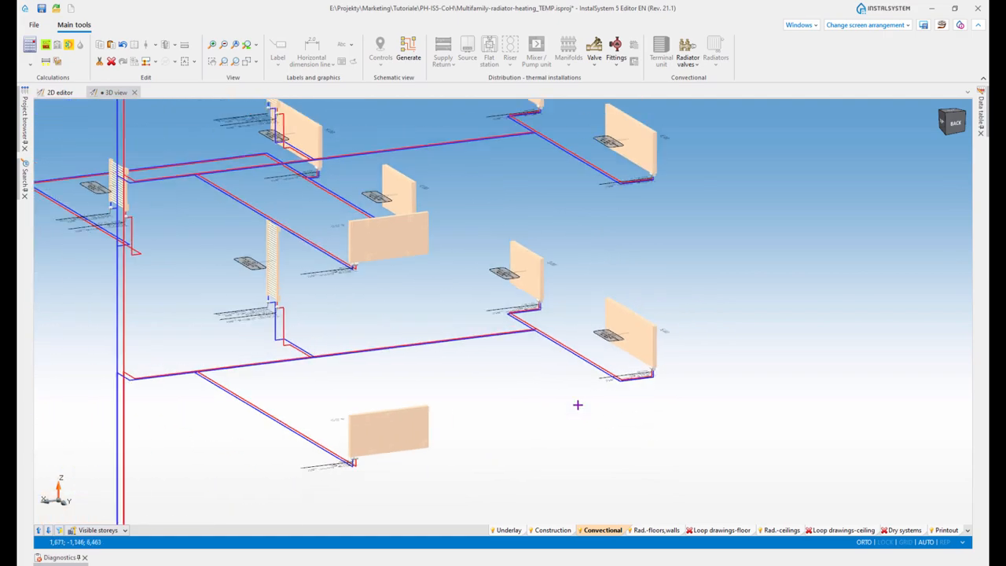
pyautogui.moveTo(465, 490); pyautogui.dragTo(665, 396, button='middle')
pyautogui.scroll(5, 668, 314)
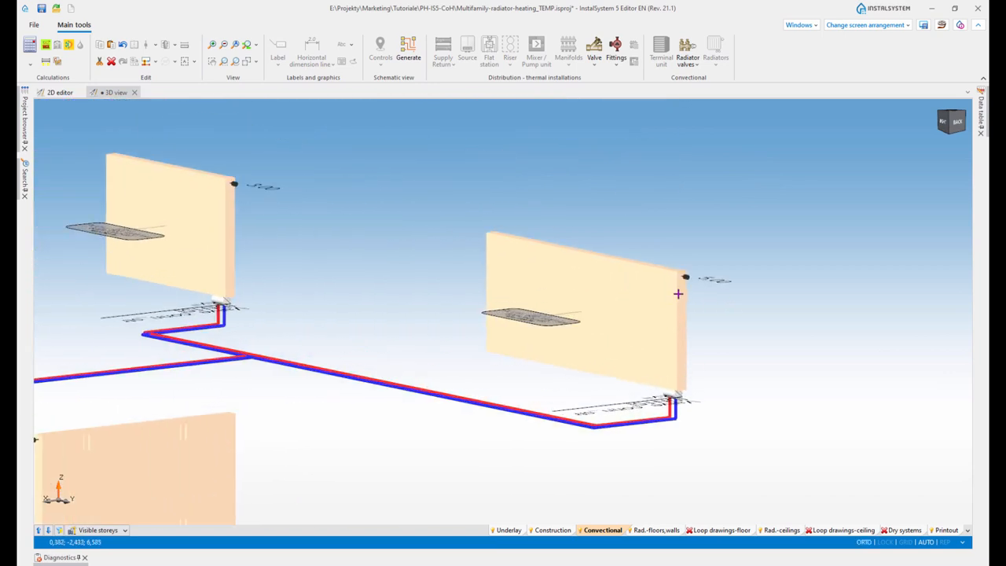
pyautogui.scroll(2, 677, 294)
pyautogui.moveTo(690, 266)
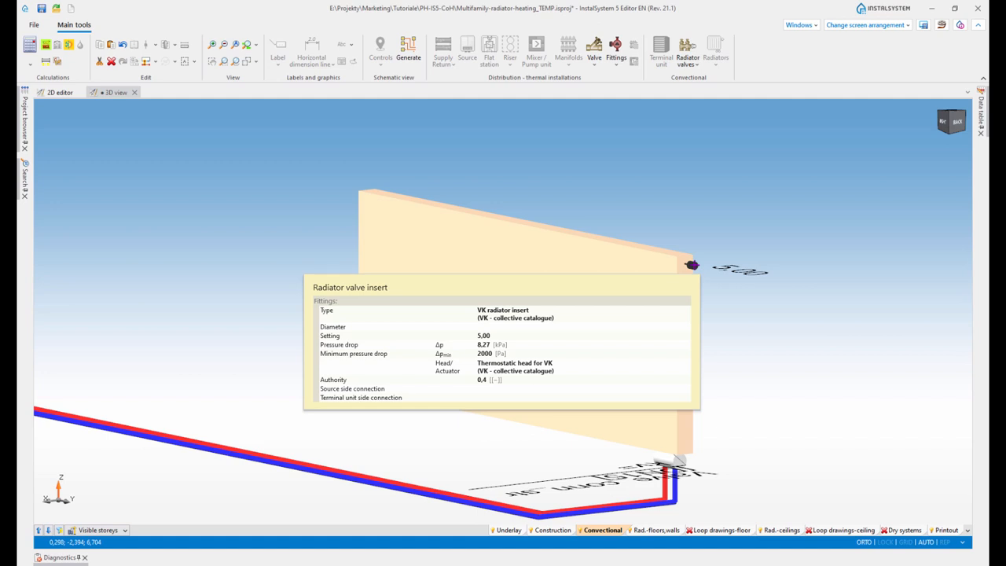
# Show the critical circuit in the 3D view of the whole building installation.
pyautogui.scroll(-10, 688, 269)
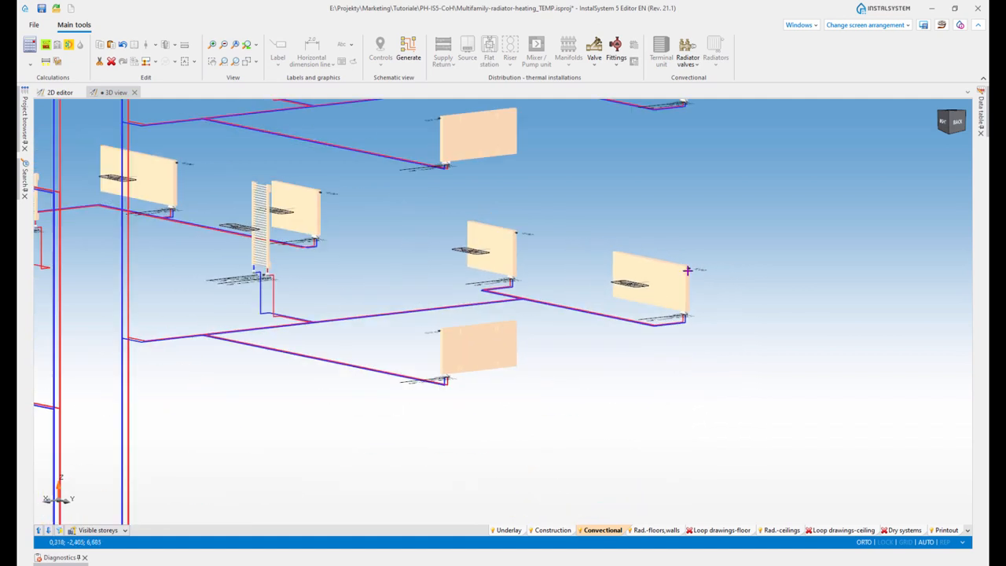
pyautogui.scroll(-2, 670, 275)
pyautogui.moveTo(658, 303); pyautogui.dragTo(760, 338, button='middle')
pyautogui.scroll(-5, 687, 335)
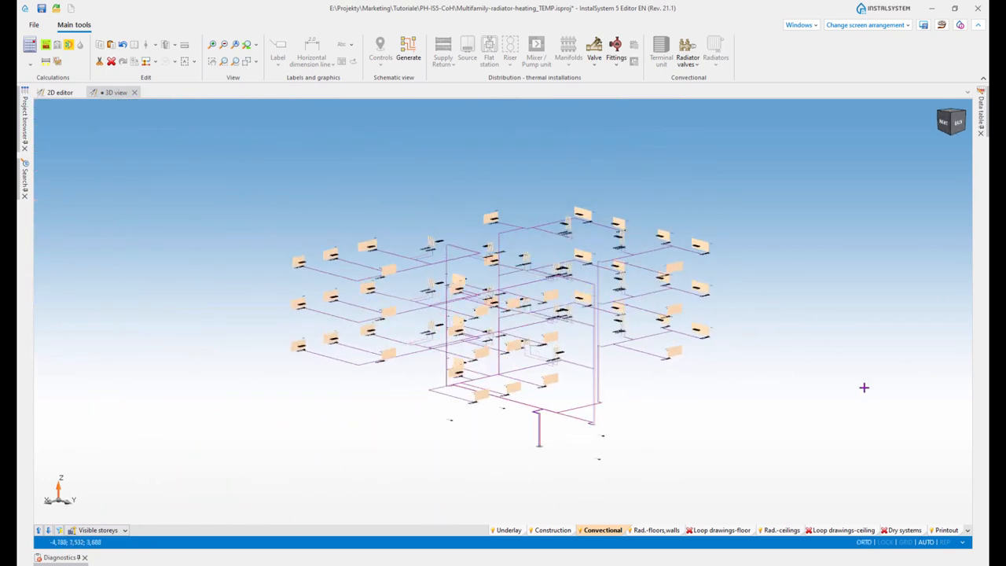
pyautogui.click(255, 47)
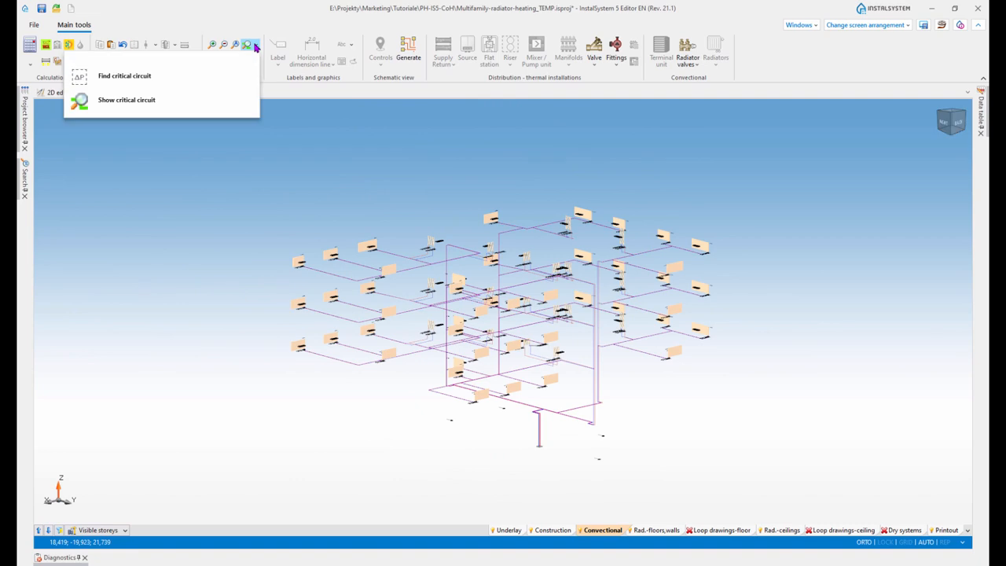
pyautogui.click(132, 104)
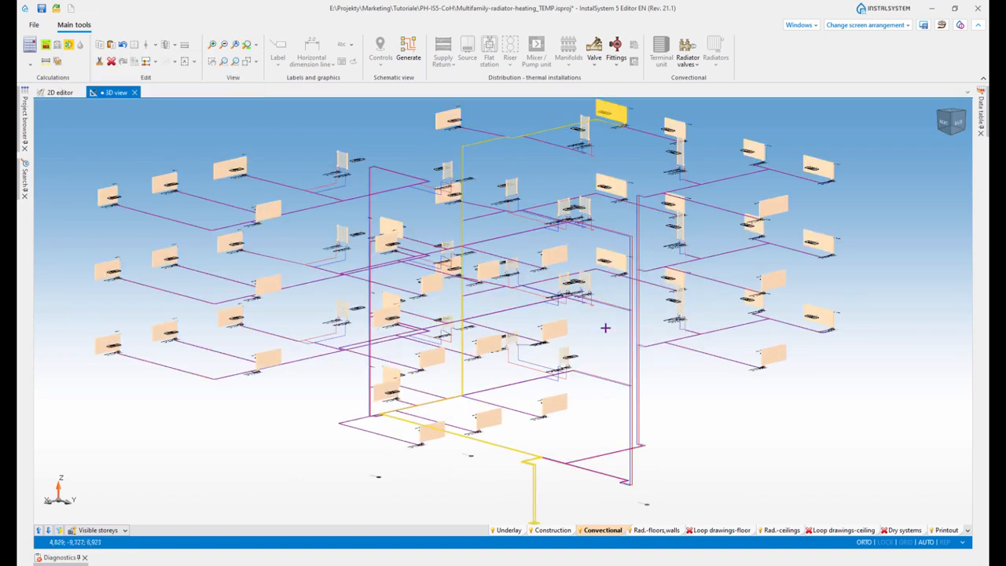
# Trace the highlighted critical circuit between the heat source in the basement and its radiator on the uppermost storey.
pyautogui.moveTo(602, 414); pyautogui.dragTo(602, 382, button='middle')
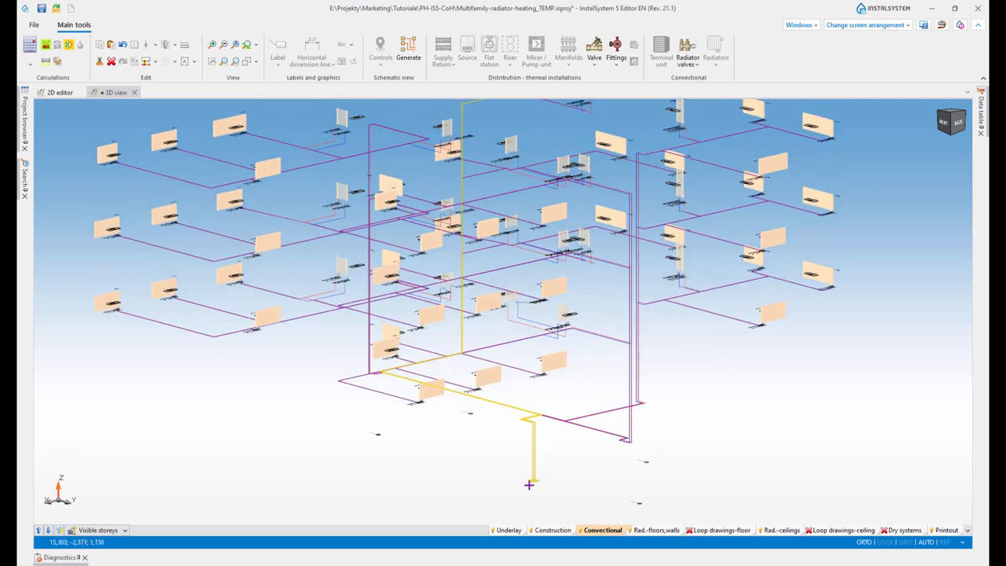
pyautogui.moveTo(484, 342); pyautogui.dragTo(487, 458, button='middle')
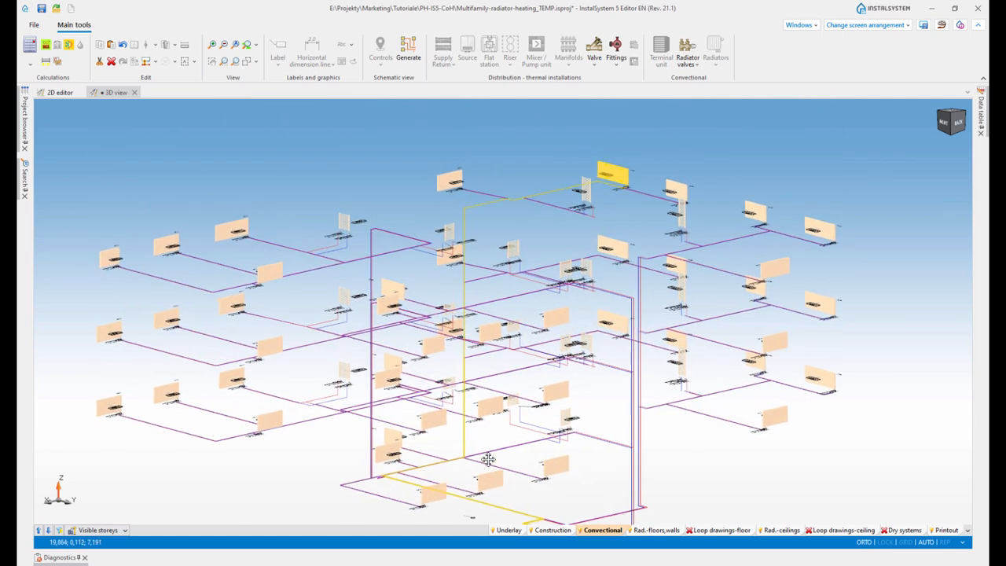
pyautogui.scroll(6, 625, 186)
pyautogui.keyDown('shift'); pyautogui.moveTo(676, 187); pyautogui.dragTo(684, 196, button='middle'); pyautogui.keyUp('shift')
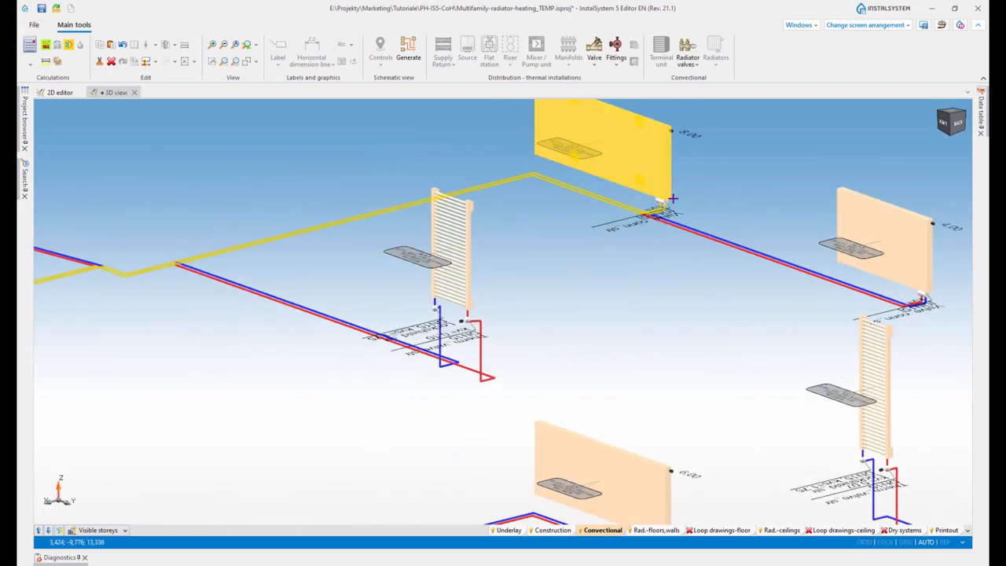
pyautogui.scroll(-10, 672, 199)
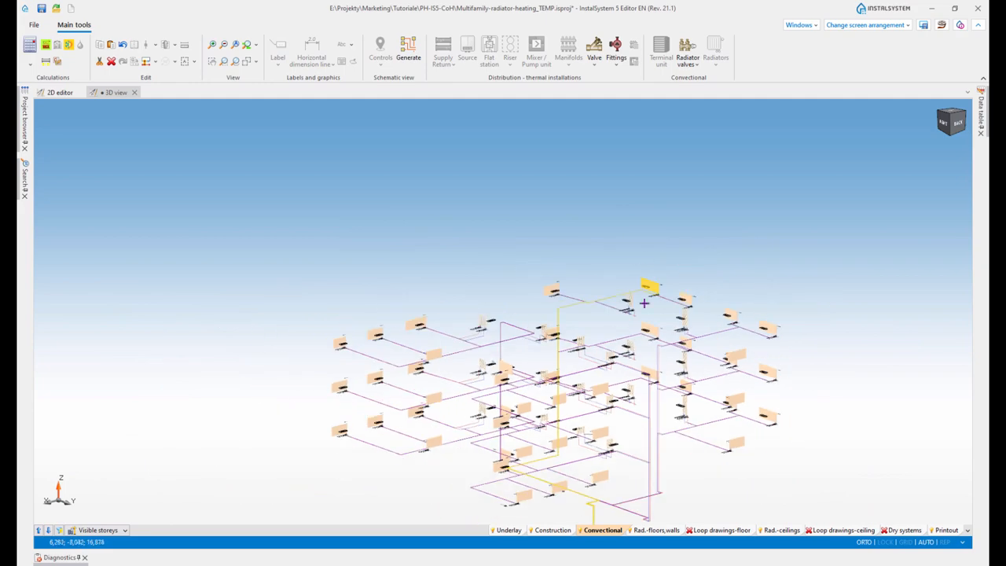
pyautogui.moveTo(657, 437); pyautogui.dragTo(628, 286, button='middle')
pyautogui.scroll(3, 642, 347)
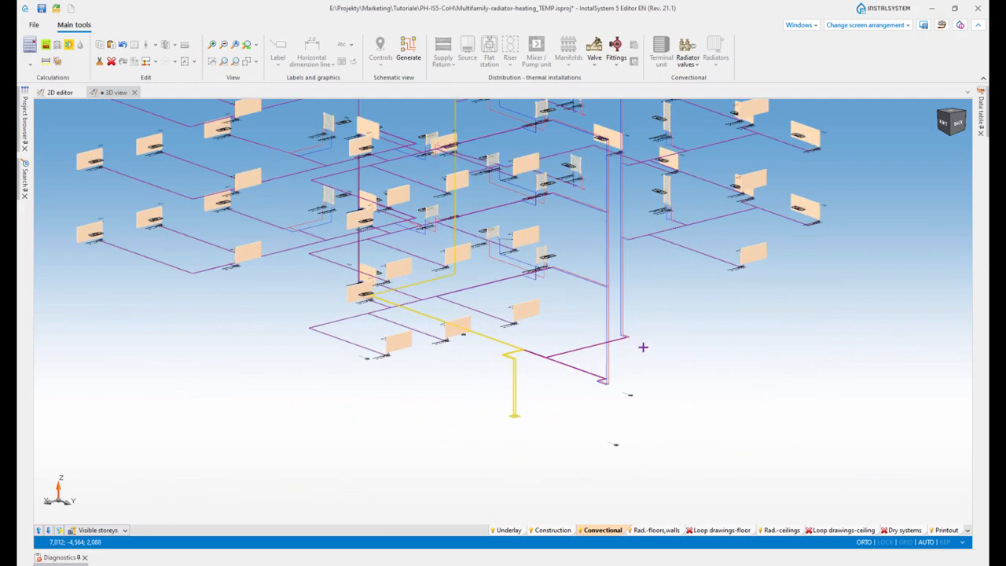
# Insert a valve into the return pipe just above the basement base of a riser outside the critical circuit.
pyautogui.keyDown('shift'); pyautogui.moveTo(712, 351); pyautogui.dragTo(678, 350, button='middle'); pyautogui.keyUp('shift')
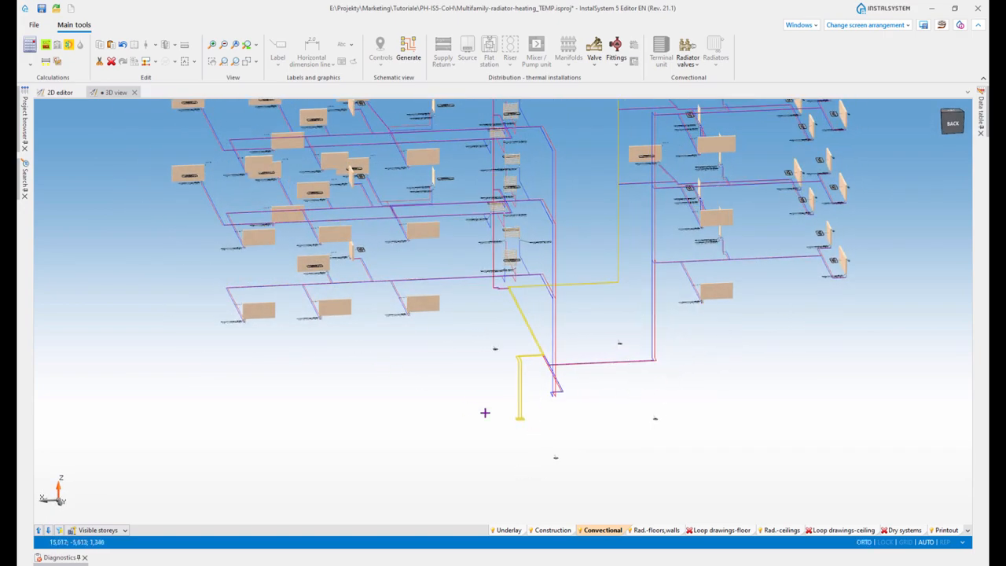
pyautogui.scroll(3, 668, 384)
pyautogui.scroll(2, 584, 404)
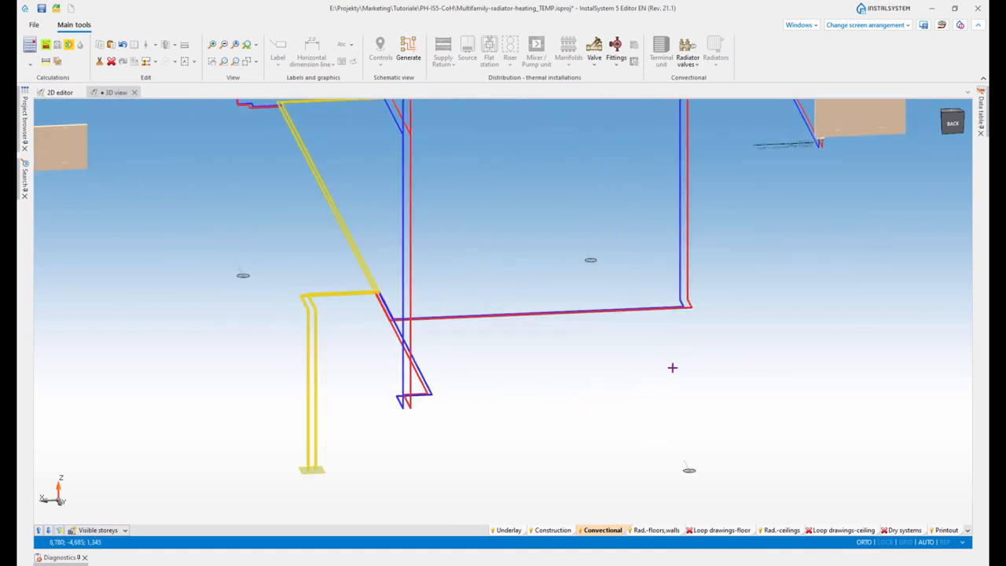
pyautogui.scroll(-3, 549, 361)
pyautogui.scroll(4, 660, 307)
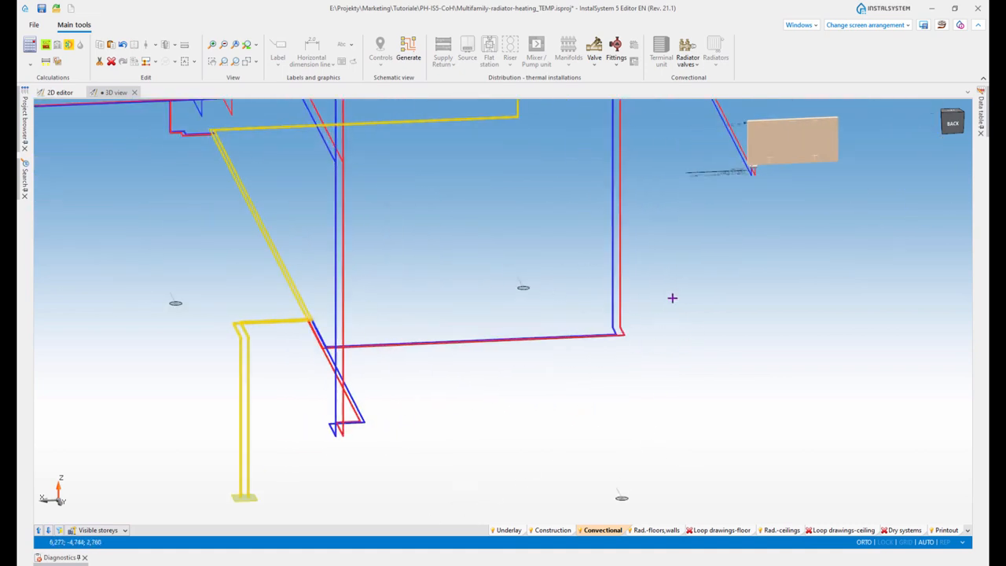
pyautogui.scroll(-4, 715, 289)
pyautogui.moveTo(739, 283); pyautogui.dragTo(653, 290, button='middle')
pyautogui.scroll(5, 642, 339)
pyautogui.click(594, 69)
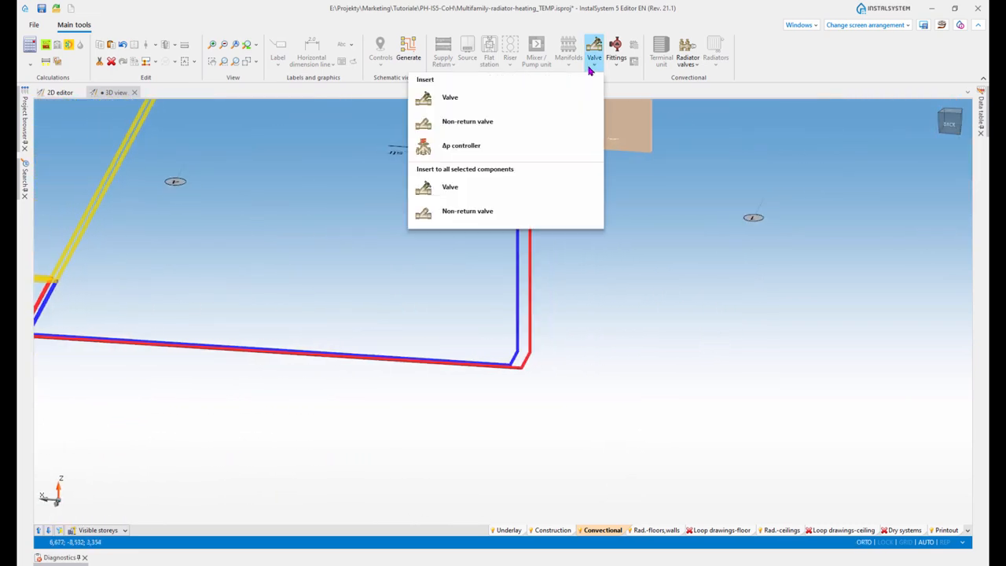
pyautogui.click(438, 104)
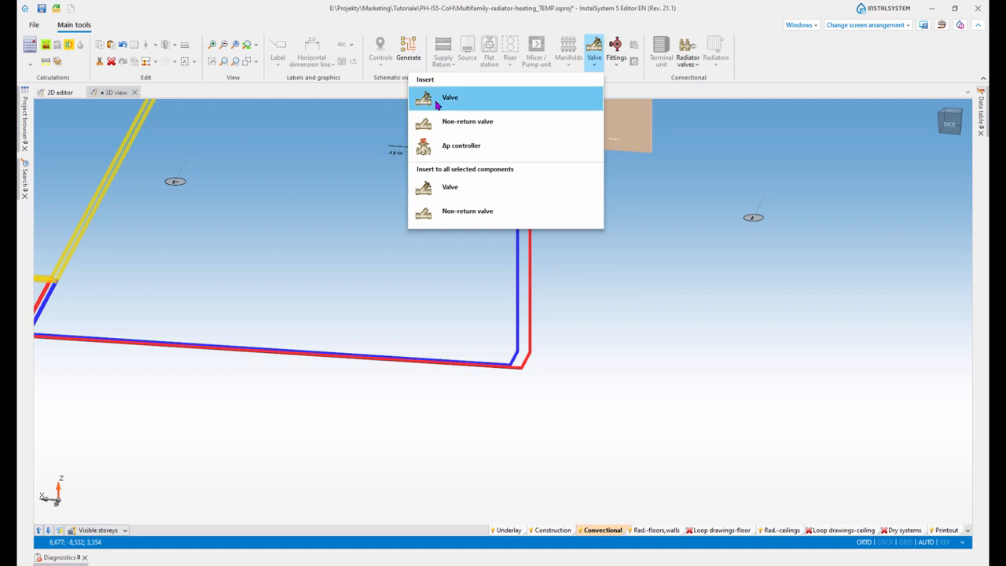
pyautogui.click(512, 325)
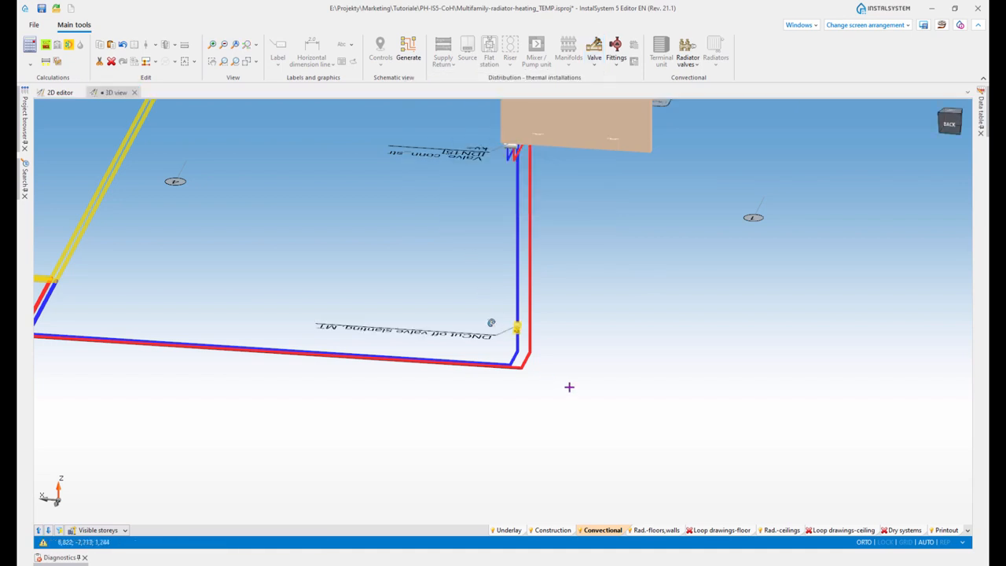
# Open the new riser valve's type selection and list the balancing and regulation valves of the neutral valves catalogue.
pyautogui.click(980, 127)
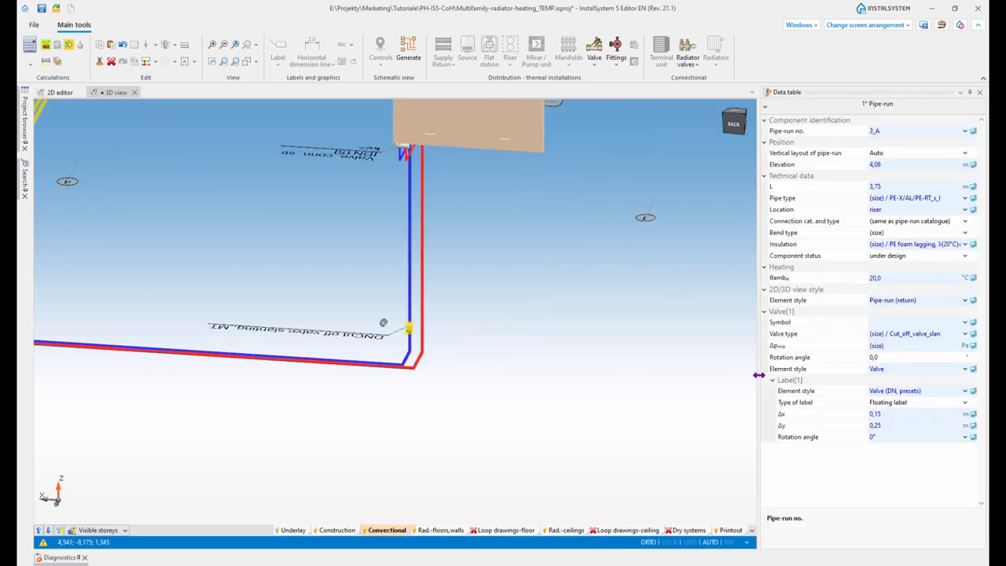
pyautogui.click(965, 334)
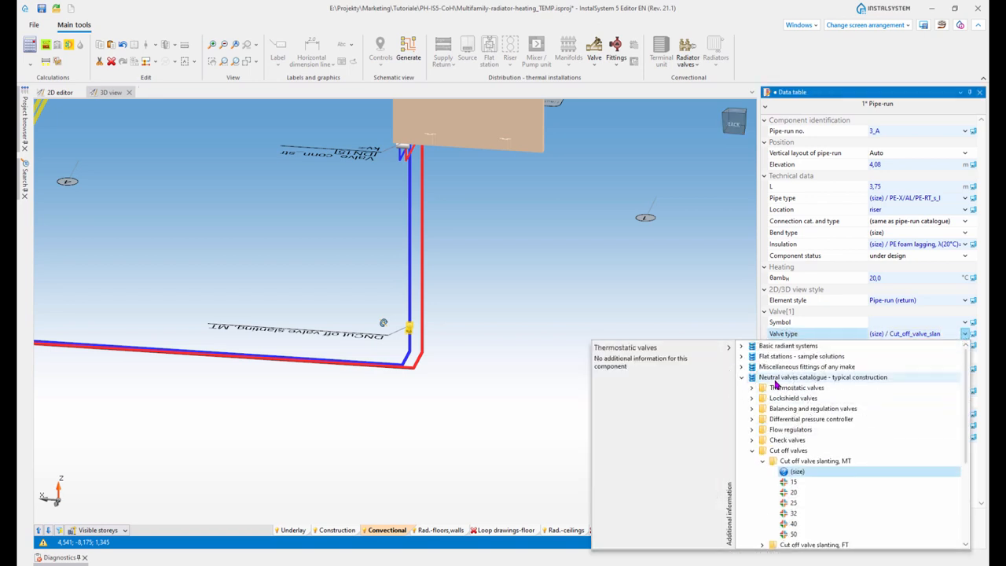
pyautogui.click(752, 451)
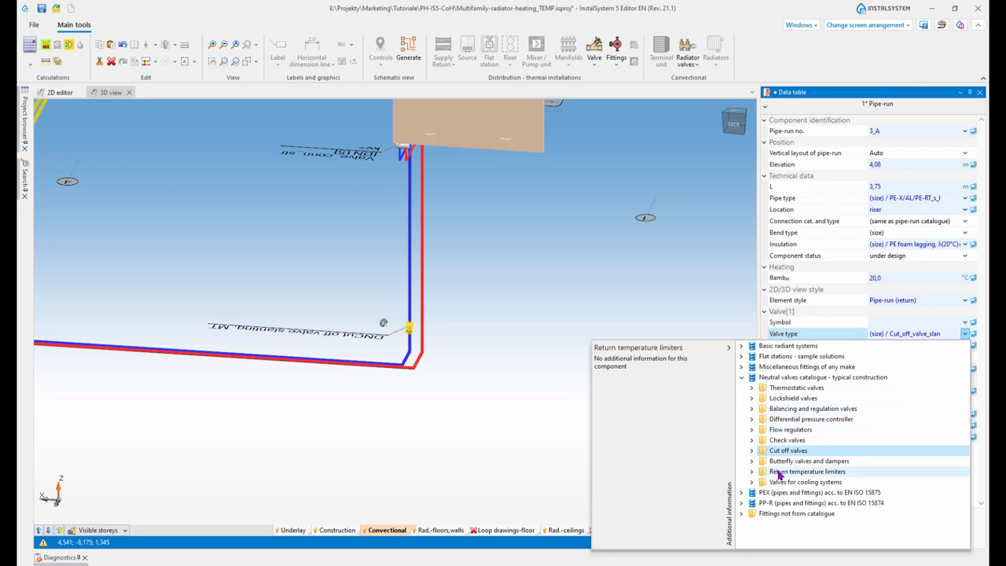
pyautogui.click(751, 409)
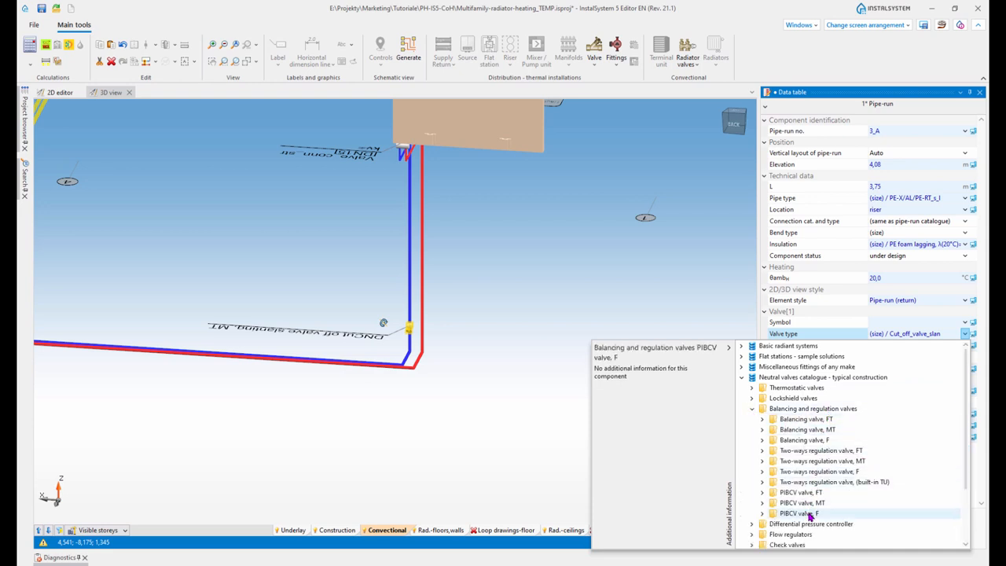
# Set the return riser's valve type to Balancing valve, FT with the (size) option from the neutral valves catalogue.
pyautogui.click(763, 420)
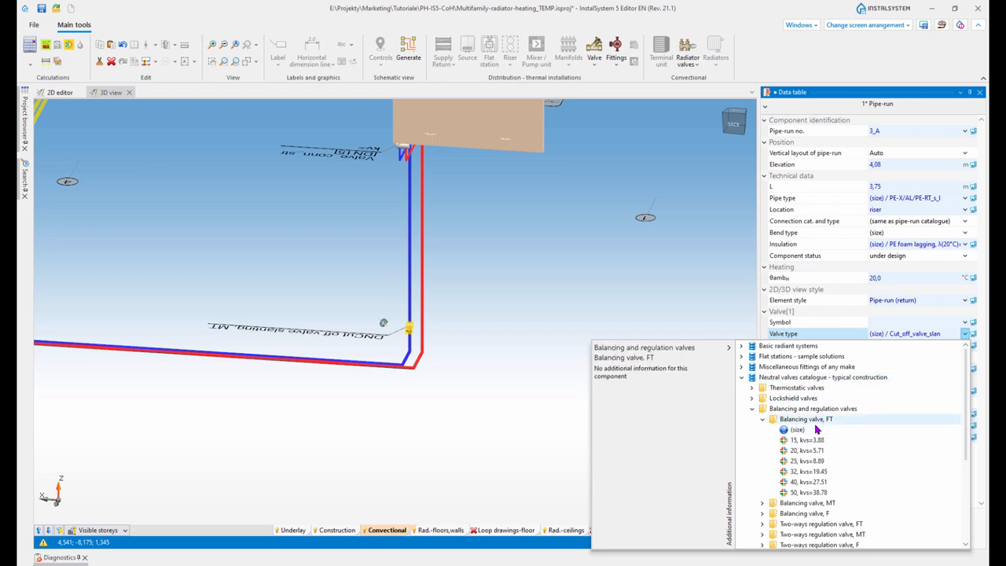
pyautogui.click(751, 408)
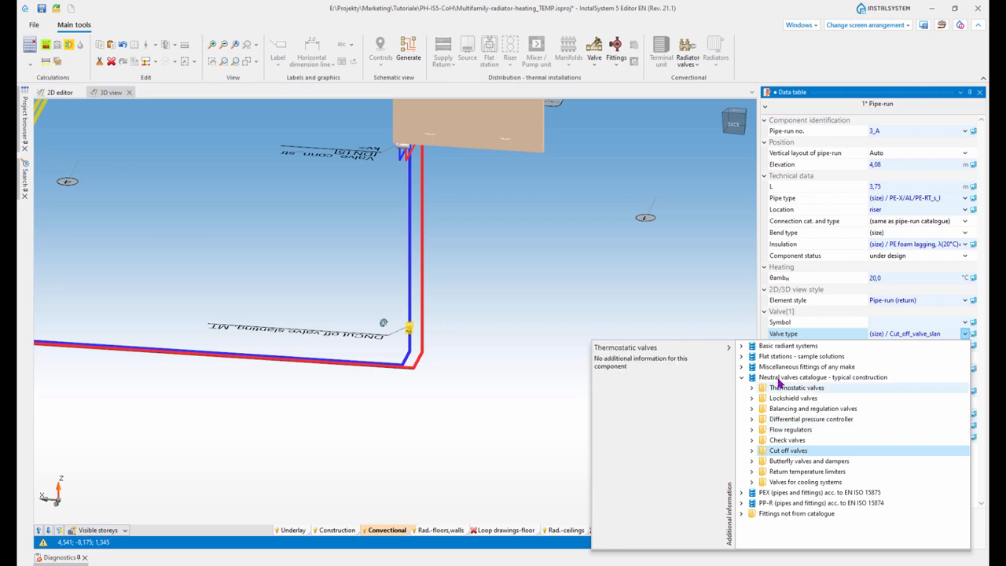
pyautogui.click(751, 409)
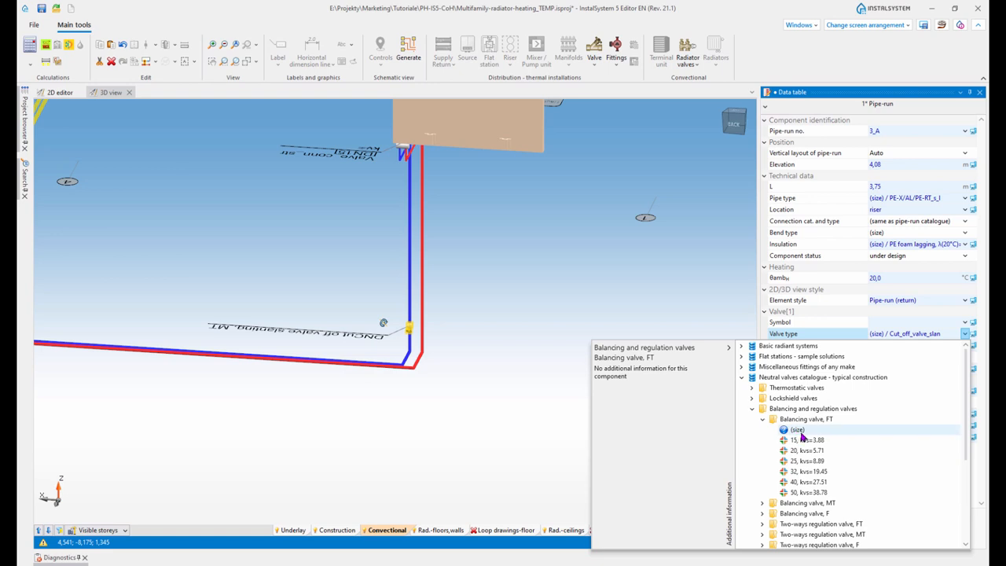
pyautogui.click(800, 434)
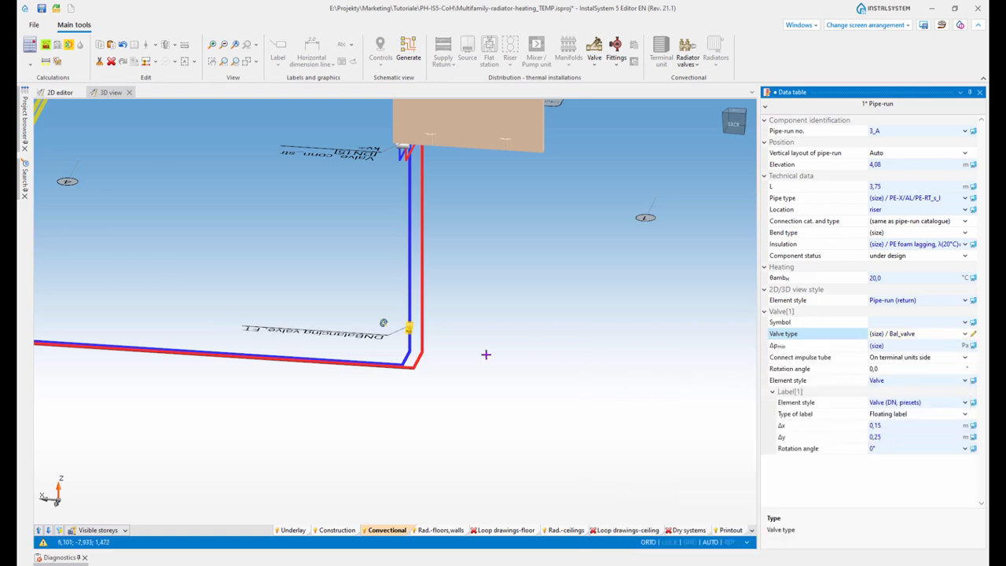
# Run the installation calculations and check the sized label of the riser's balancing valve.
pyautogui.scroll(3, 395, 340)
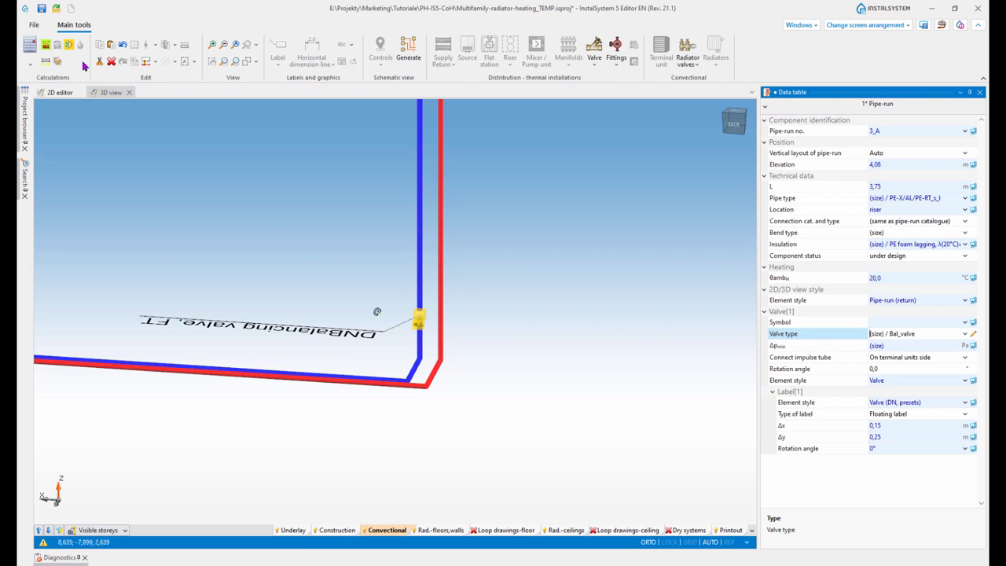
pyautogui.click(30, 44)
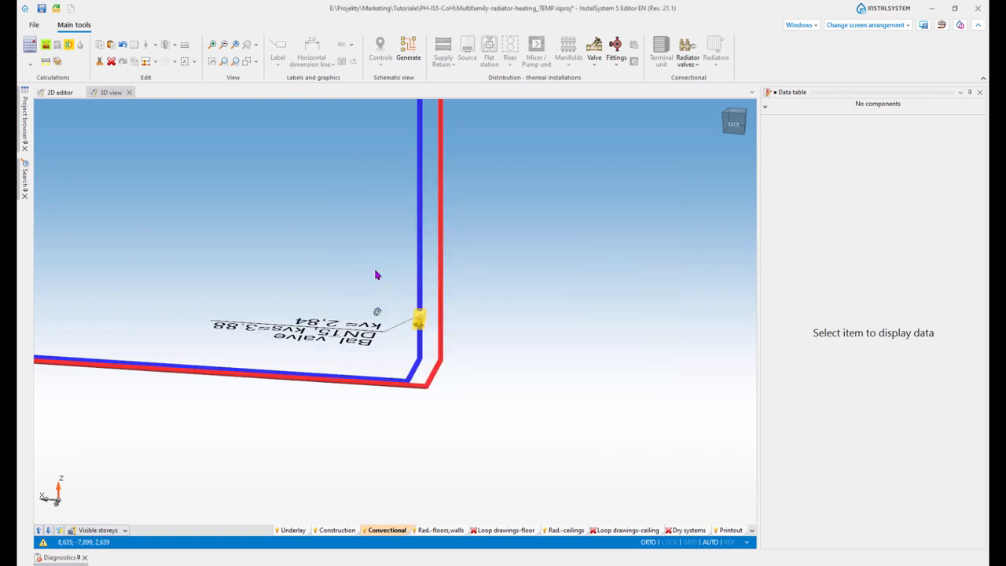
pyautogui.scroll(2, 377, 279)
pyautogui.click(433, 317)
pyautogui.scroll(2, 434, 318)
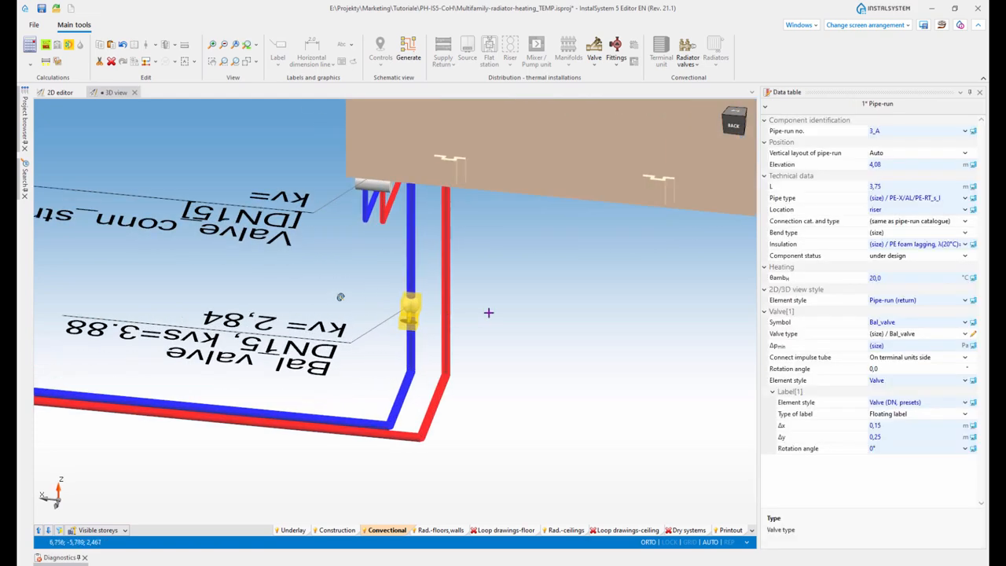
pyautogui.keyDown('shift'); pyautogui.moveTo(489, 315); pyautogui.dragTo(512, 383, button='middle'); pyautogui.keyUp('shift')
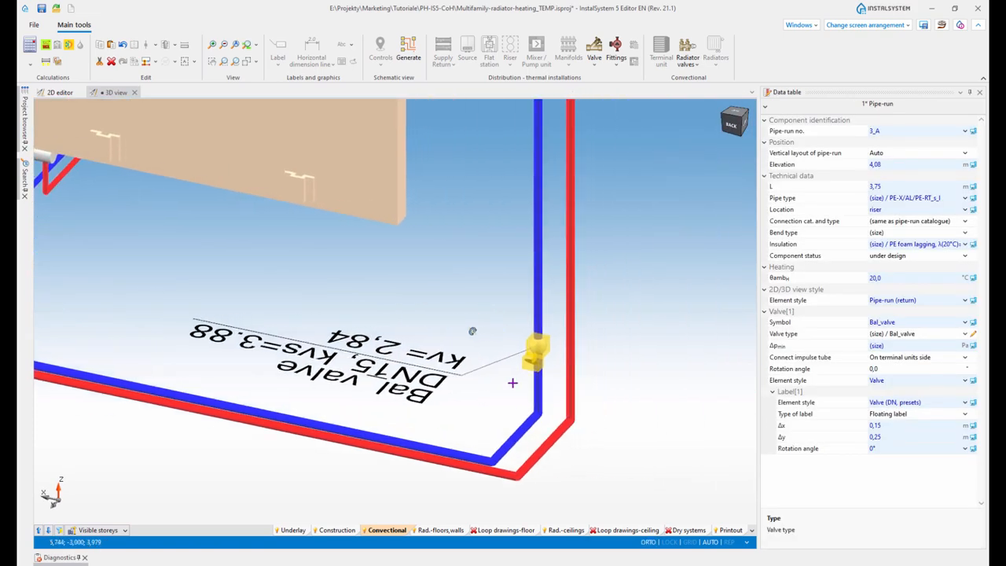
pyautogui.click(627, 377)
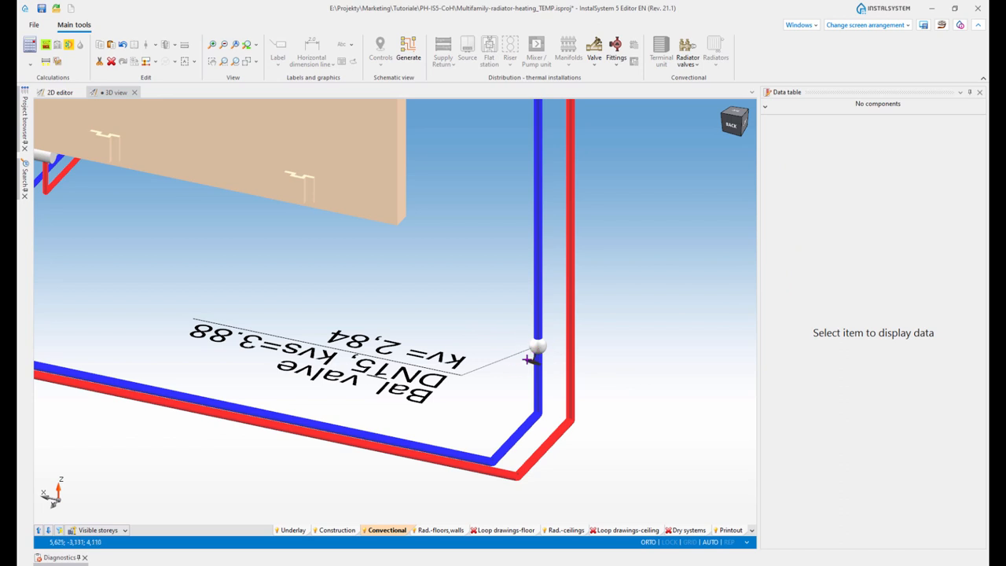
# Select the balancing valve on the return riser and examine its diameter, setting, pressure drop and connection details.
pyautogui.keyDown('shift'); pyautogui.moveTo(602, 382); pyautogui.dragTo(603, 379, button='middle'); pyautogui.keyUp('shift')
pyautogui.keyDown('shift'); pyautogui.moveTo(398, 454); pyautogui.dragTo(466, 419, button='middle'); pyautogui.keyUp('shift')
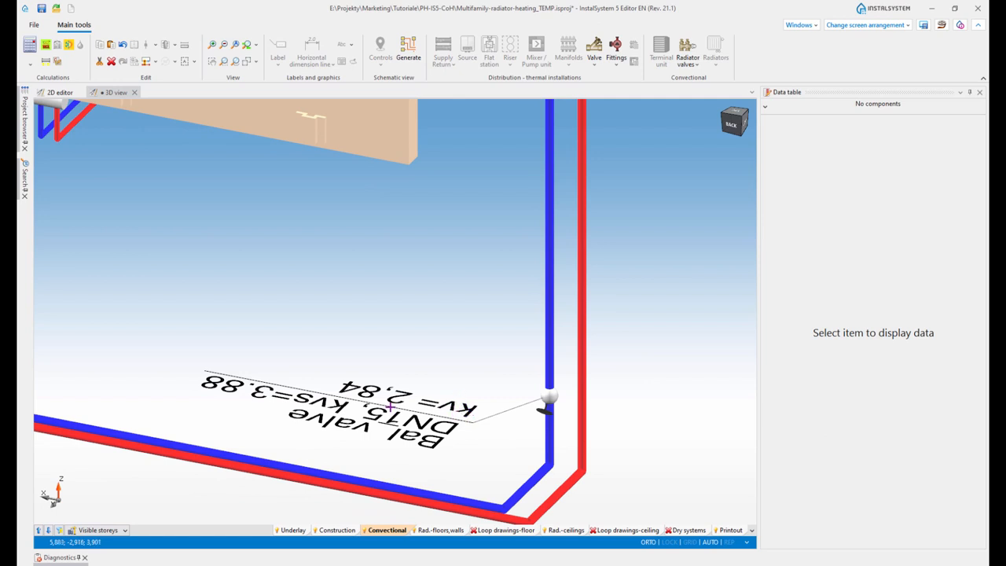
pyautogui.click(544, 405)
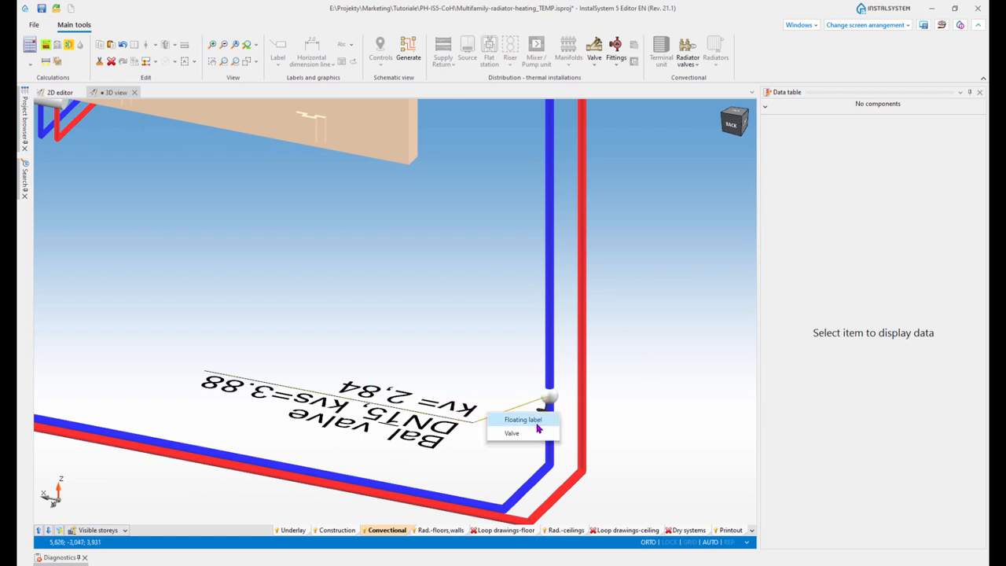
pyautogui.click(525, 434)
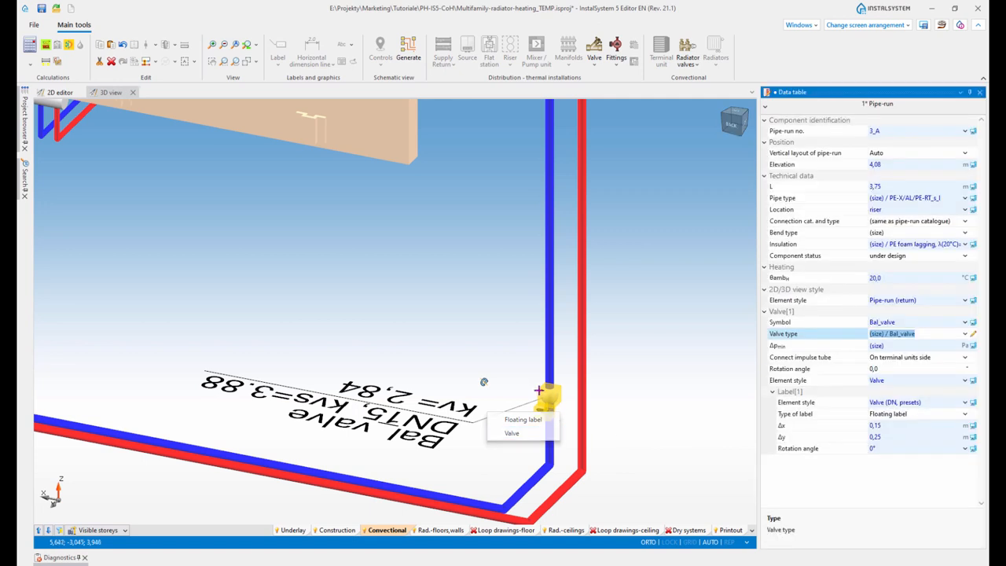
pyautogui.moveTo(484, 382)
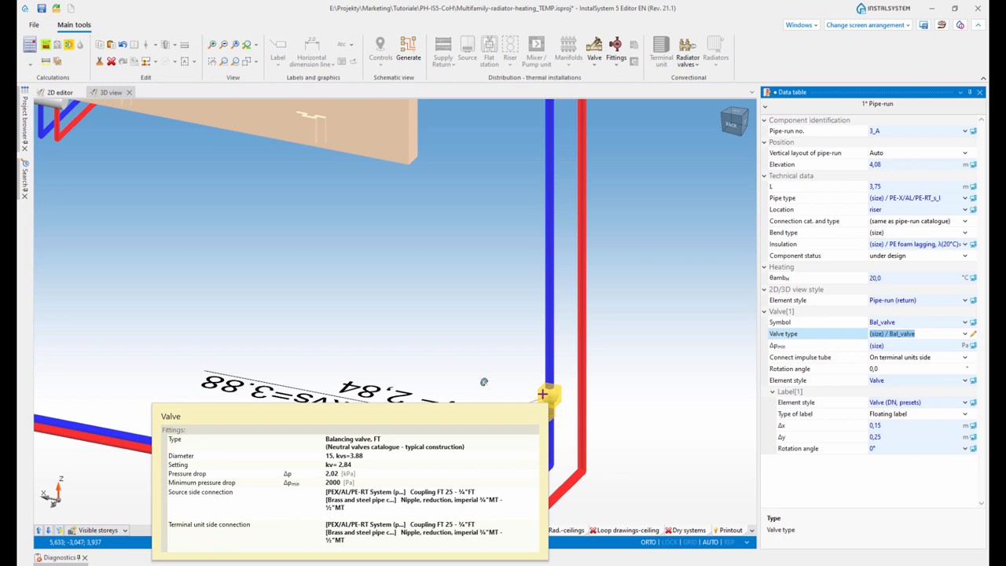
pyautogui.scroll(-6, 676, 413)
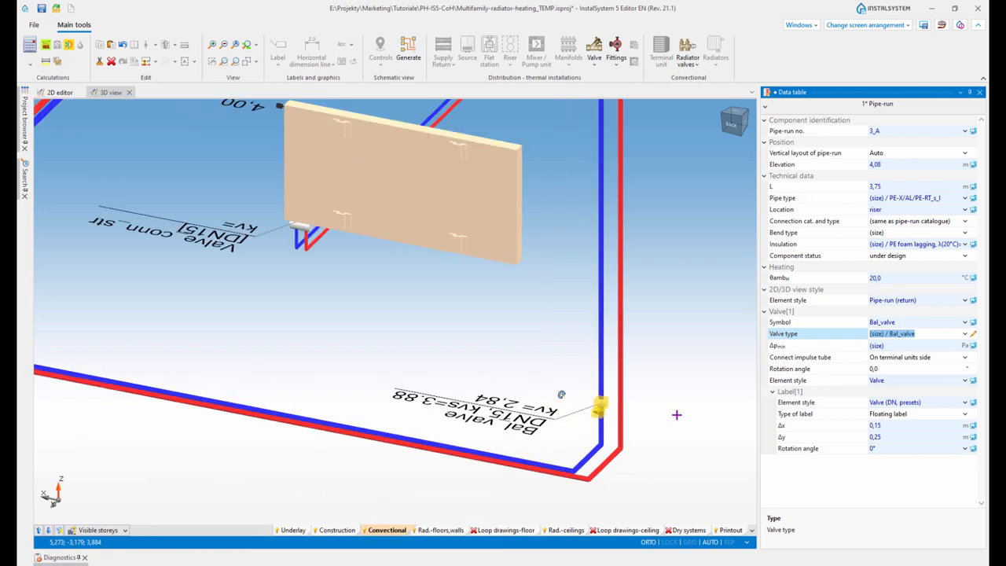
# Insert a Δp controller on the return pipe at the base of another riser, with its partner valve on the supply pipe.
pyautogui.scroll(8, 675, 415)
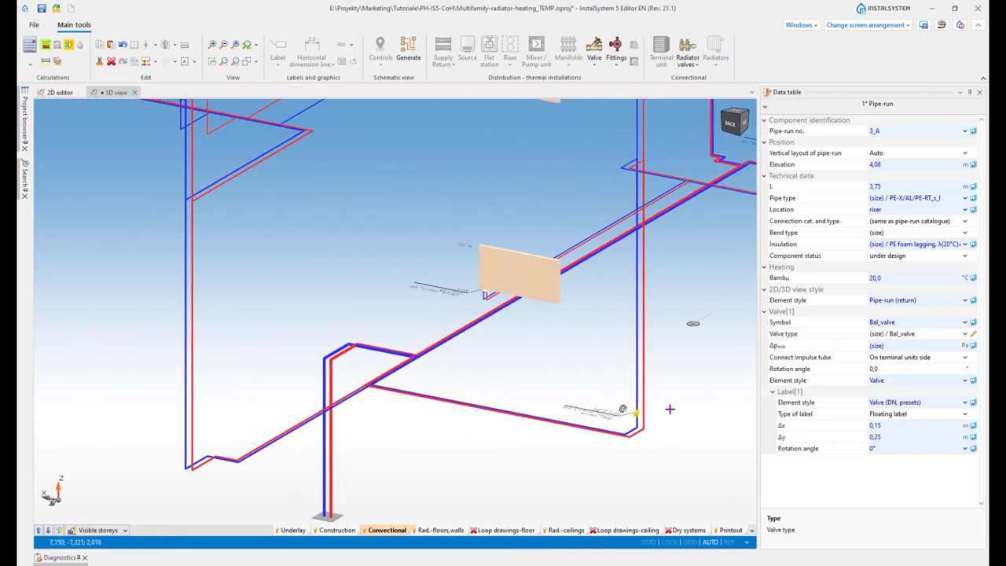
pyautogui.scroll(-8, 651, 398)
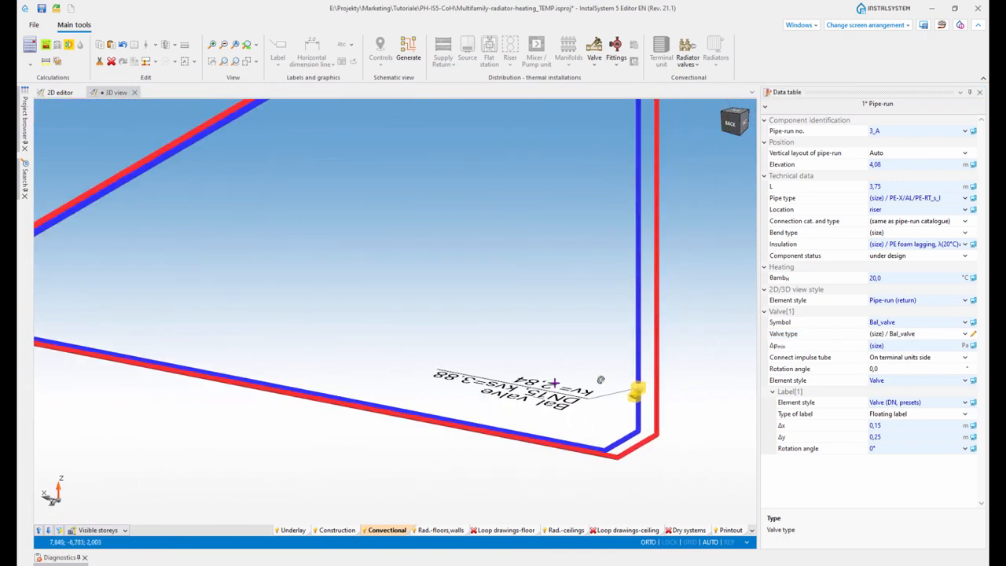
pyautogui.moveTo(453, 395); pyautogui.dragTo(437, 400, button='middle')
pyautogui.keyDown('shift'); pyautogui.moveTo(329, 428); pyautogui.dragTo(333, 415, button='middle'); pyautogui.keyUp('shift')
pyautogui.scroll(5, 708, 361)
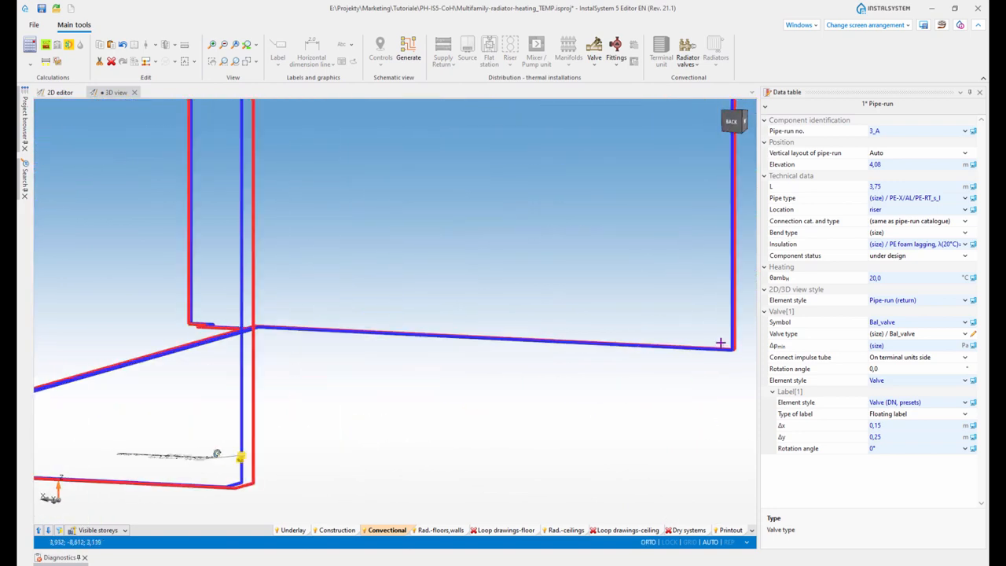
pyautogui.moveTo(582, 343); pyautogui.dragTo(353, 373, button='middle')
pyautogui.scroll(2, 472, 368)
pyautogui.keyDown('shift'); pyautogui.moveTo(503, 364); pyautogui.dragTo(522, 386, button='middle'); pyautogui.keyUp('shift')
pyautogui.scroll(-6, 496, 420)
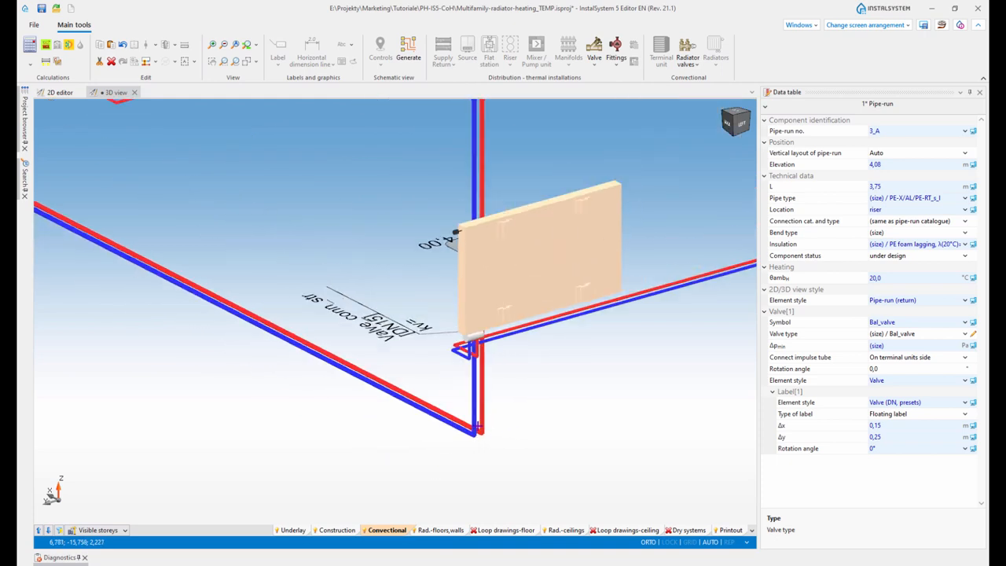
pyautogui.keyDown('shift'); pyautogui.moveTo(496, 420); pyautogui.dragTo(417, 404, button='middle'); pyautogui.keyUp('shift')
pyautogui.scroll(4, 400, 407)
pyautogui.scroll(4, 372, 403)
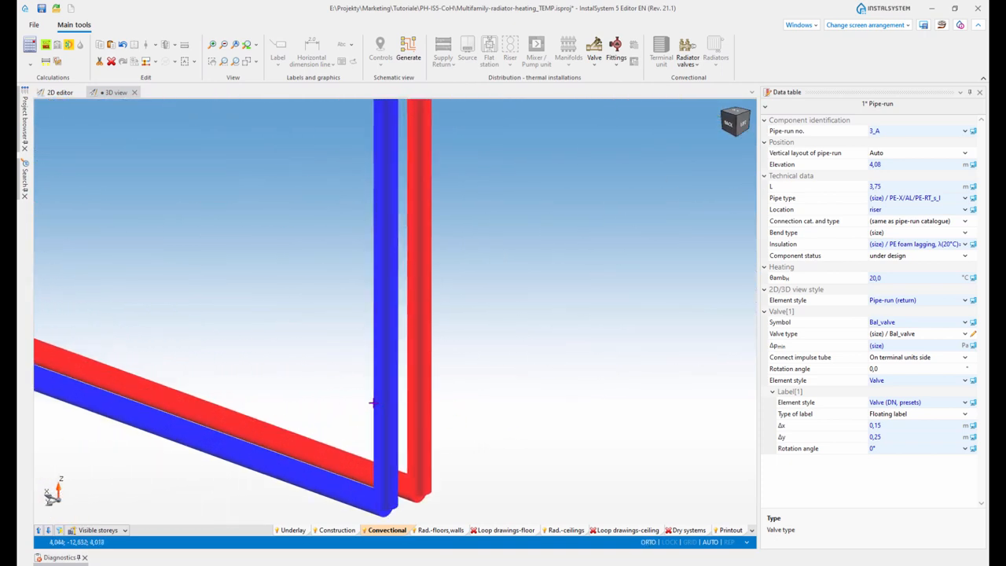
pyautogui.scroll(-2, 373, 402)
pyautogui.click(616, 66)
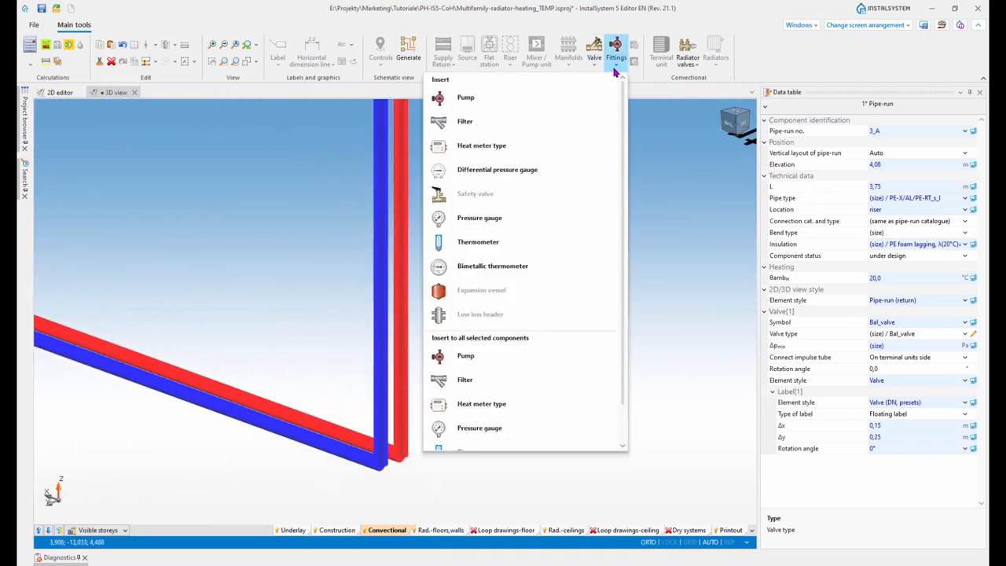
pyautogui.click(595, 68)
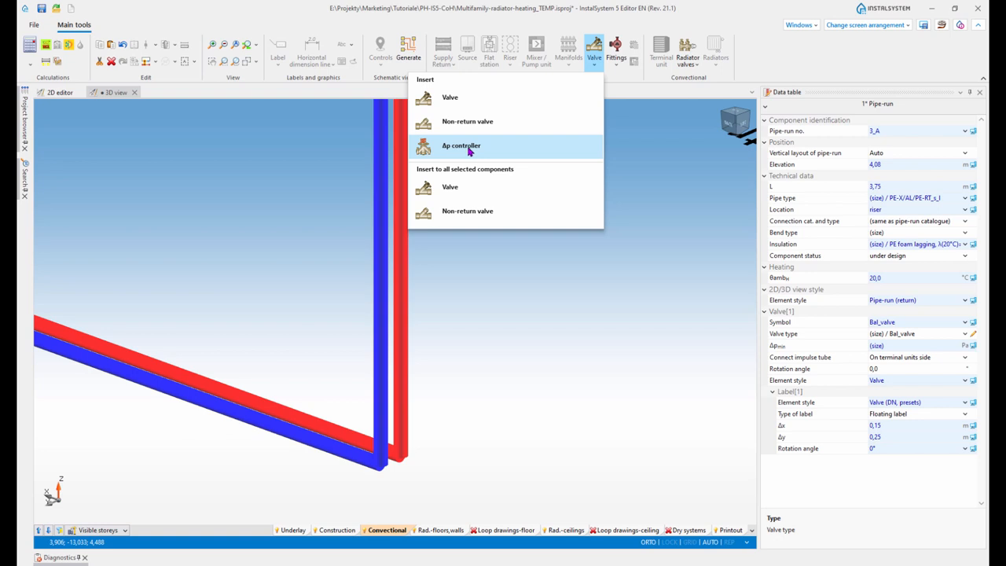
pyautogui.click(468, 149)
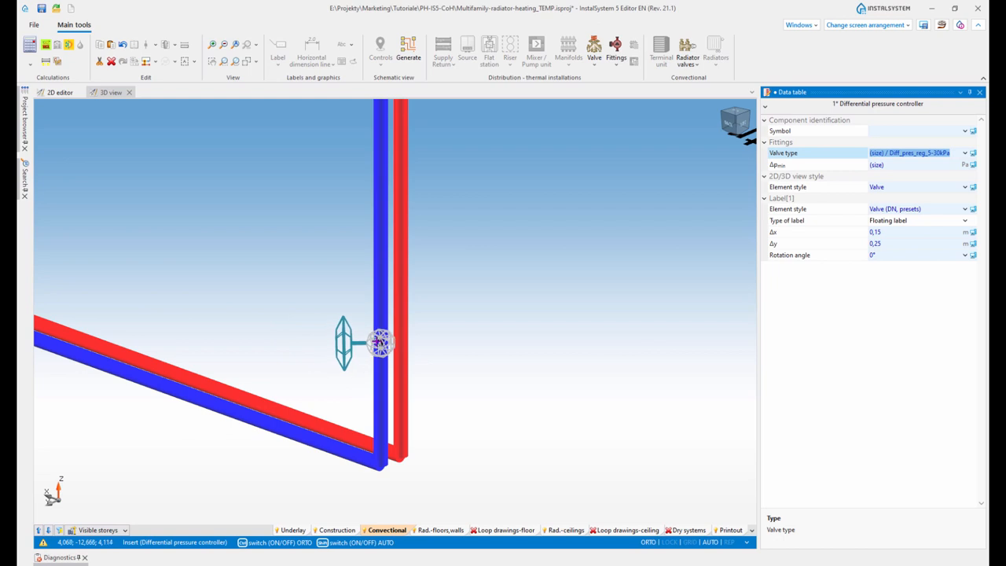
pyautogui.click(380, 342)
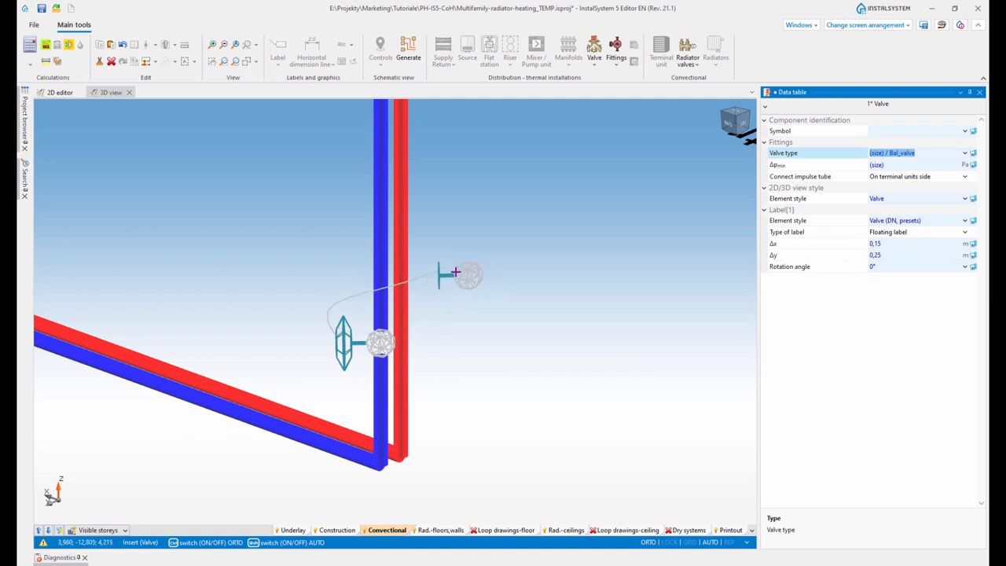
pyautogui.click(401, 271)
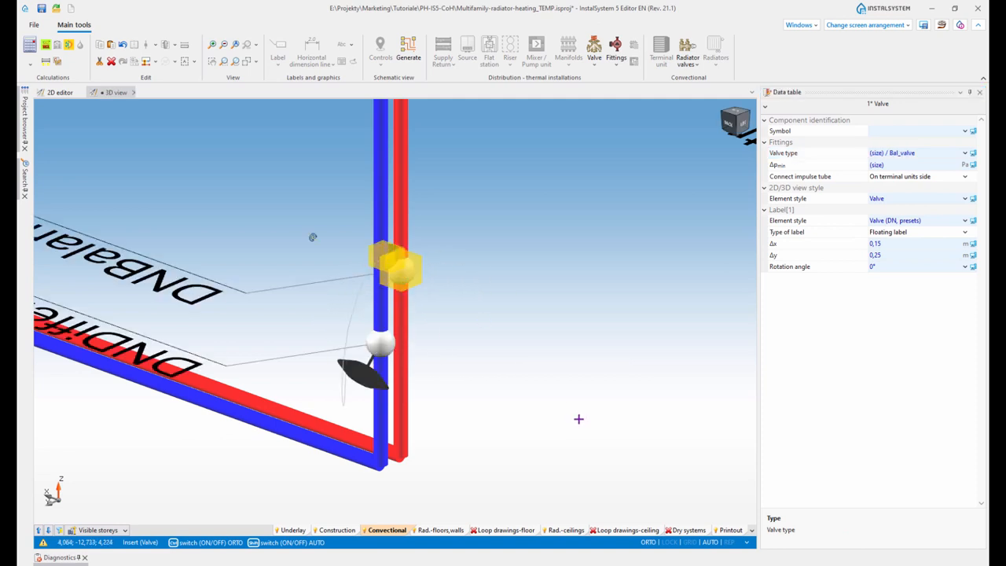
pyautogui.press('Escape')
# Review the default differential pressure controller and partner valve types in the distribution system's default data.
pyautogui.moveTo(525, 377); pyautogui.dragTo(519, 376, button='middle')
pyautogui.scroll(-2, 547, 438)
pyautogui.moveTo(616, 459); pyautogui.dragTo(557, 431, button='middle')
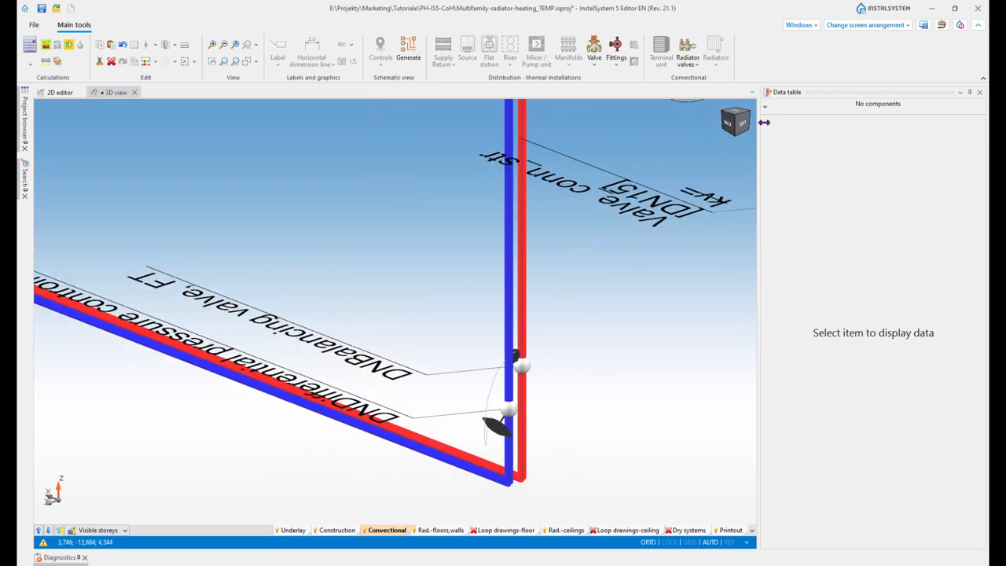
pyautogui.click(861, 32)
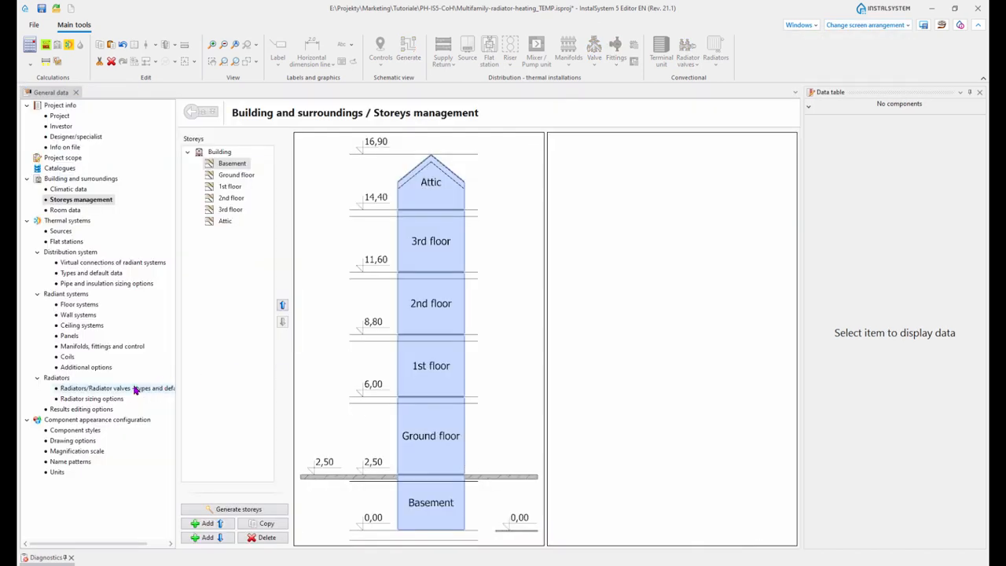
pyautogui.click(91, 273)
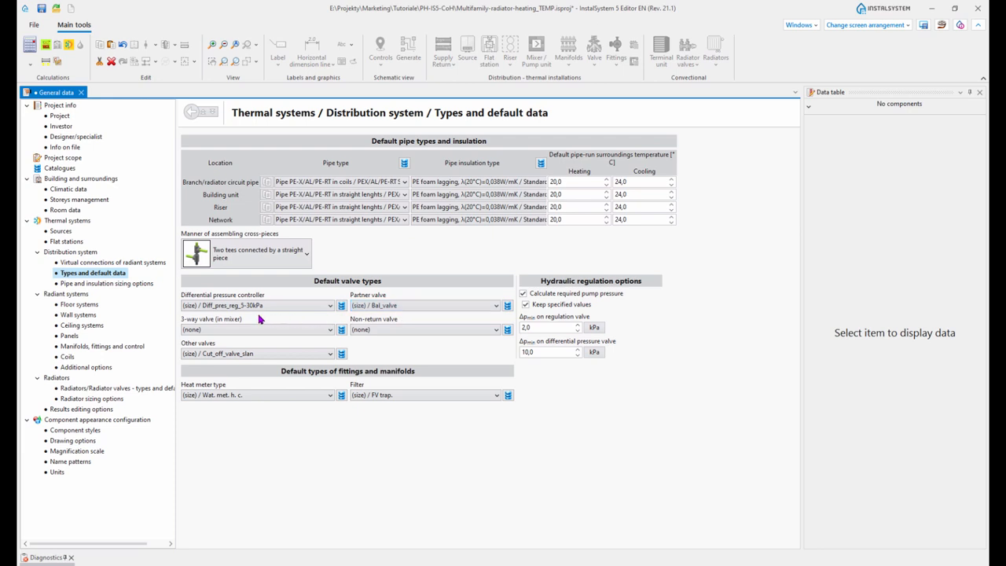
pyautogui.click(873, 25)
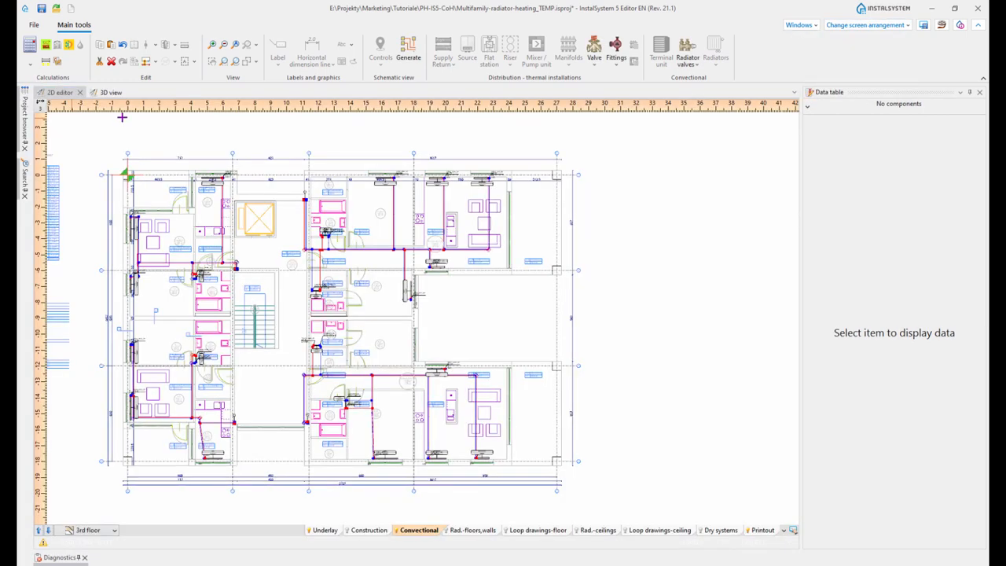
# Return to the 3D view and recalculate the installation to size the new differential pressure controller and partner valve.
pyautogui.click(115, 92)
pyautogui.scroll(3, 535, 453)
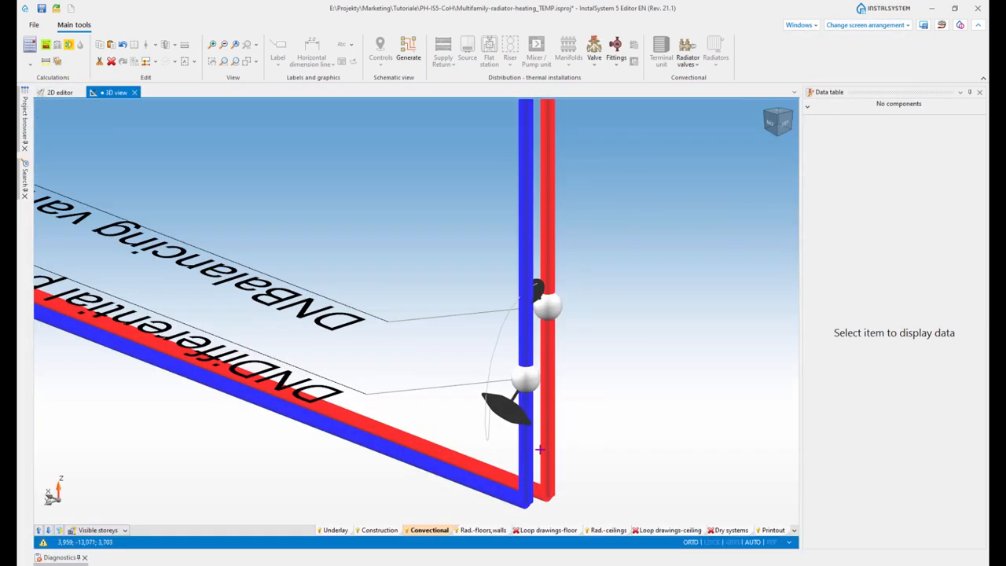
pyautogui.click(41, 60)
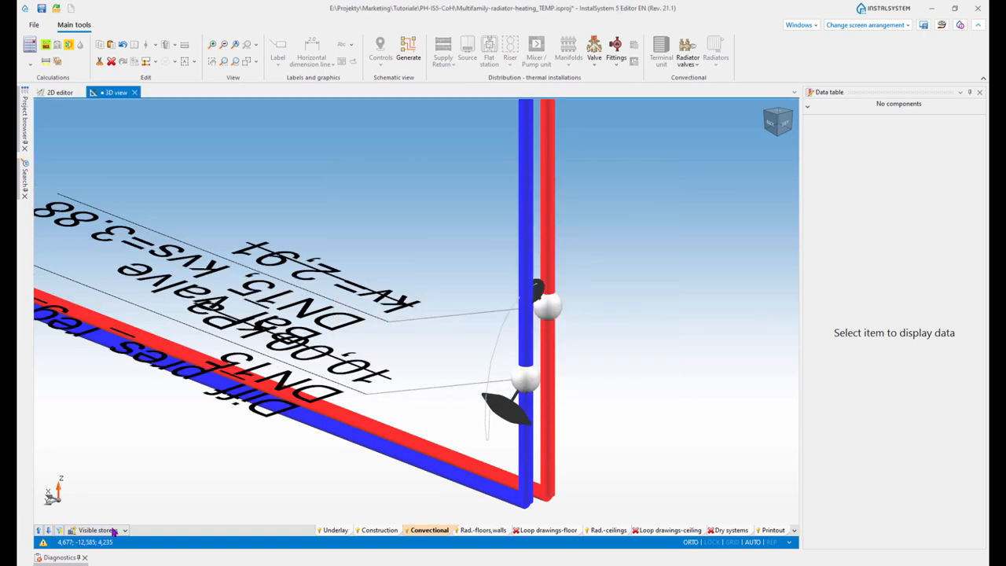
pyautogui.scroll(-3, 253, 433)
pyautogui.moveTo(530, 441); pyautogui.dragTo(514, 450, button='middle')
pyautogui.scroll(-3, 514, 449)
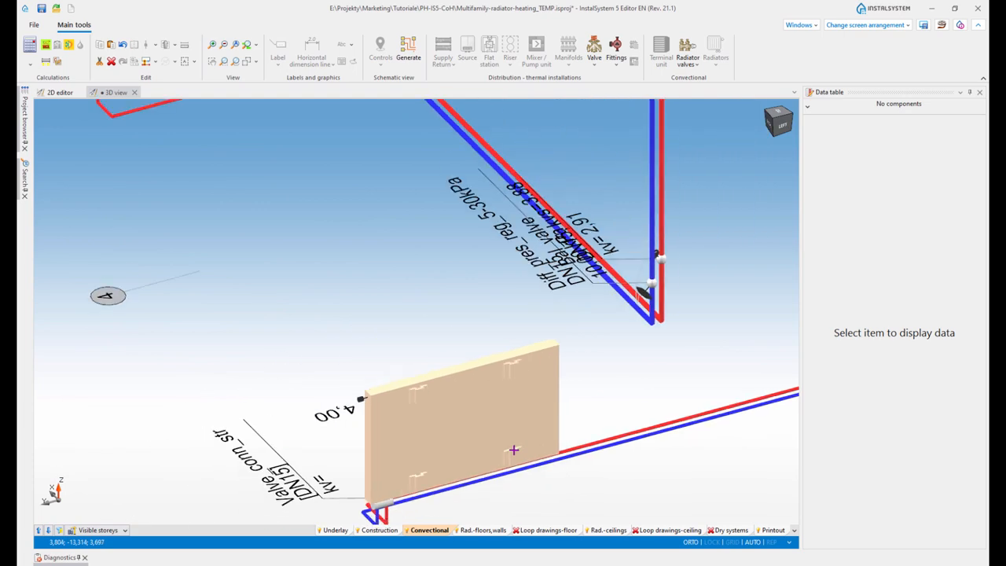
# Display the Basement storey in the 2D editor and examine the pipe routes at the risers.
pyautogui.click(63, 92)
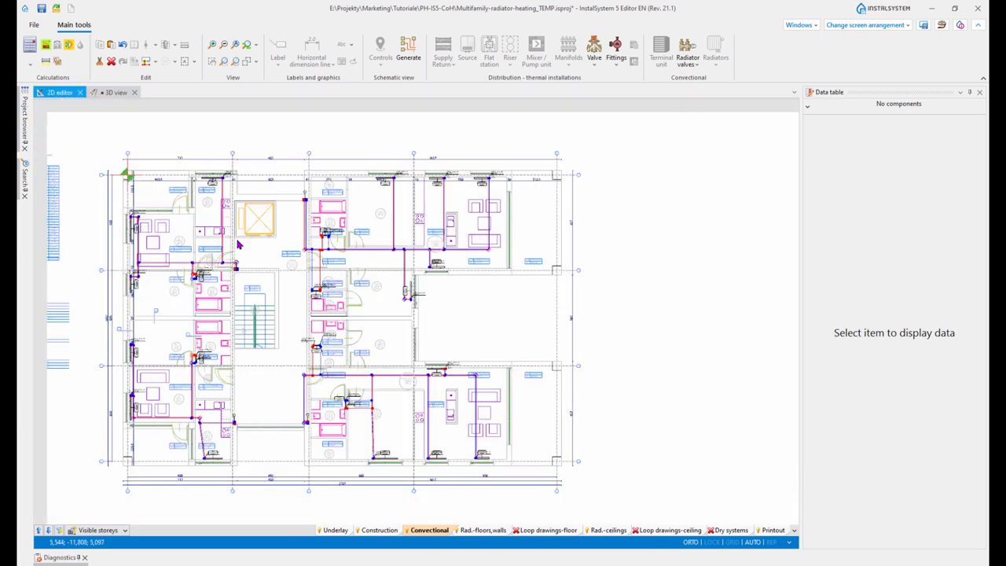
pyautogui.click(88, 530)
pyautogui.click(74, 423)
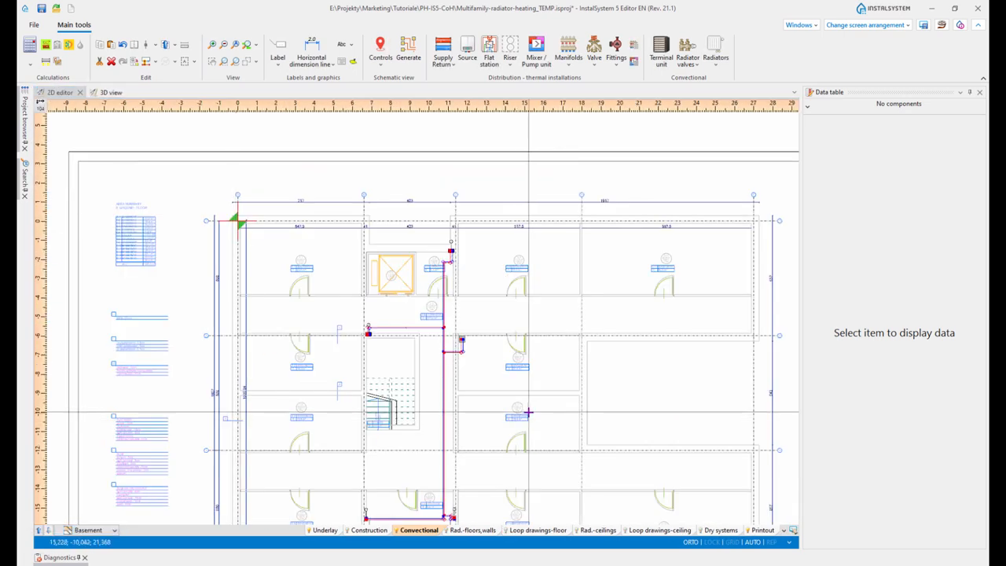
pyautogui.moveTo(508, 427); pyautogui.dragTo(509, 304, button='middle')
pyautogui.scroll(8, 423, 408)
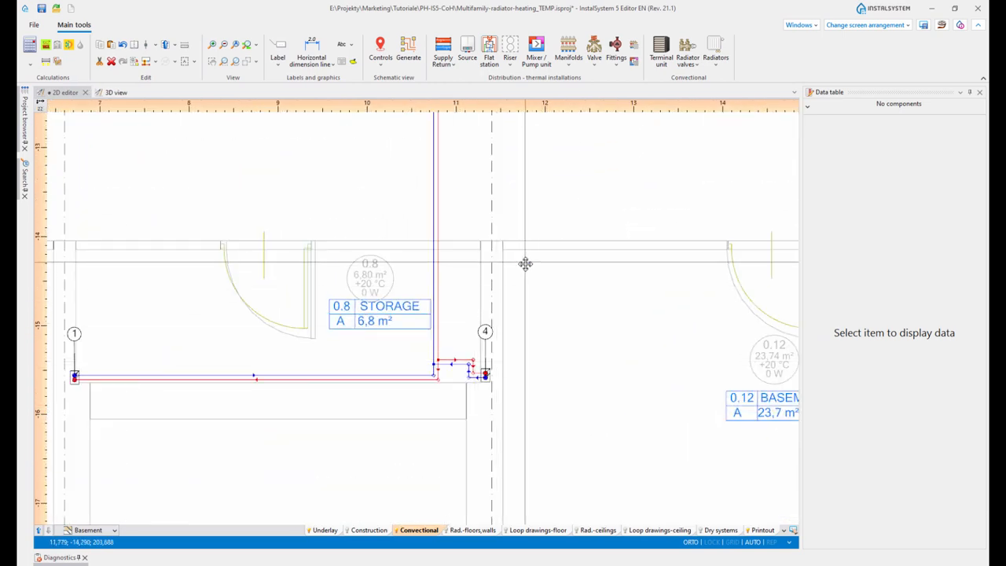
pyautogui.scroll(-10, 541, 370)
pyautogui.scroll(8, 464, 310)
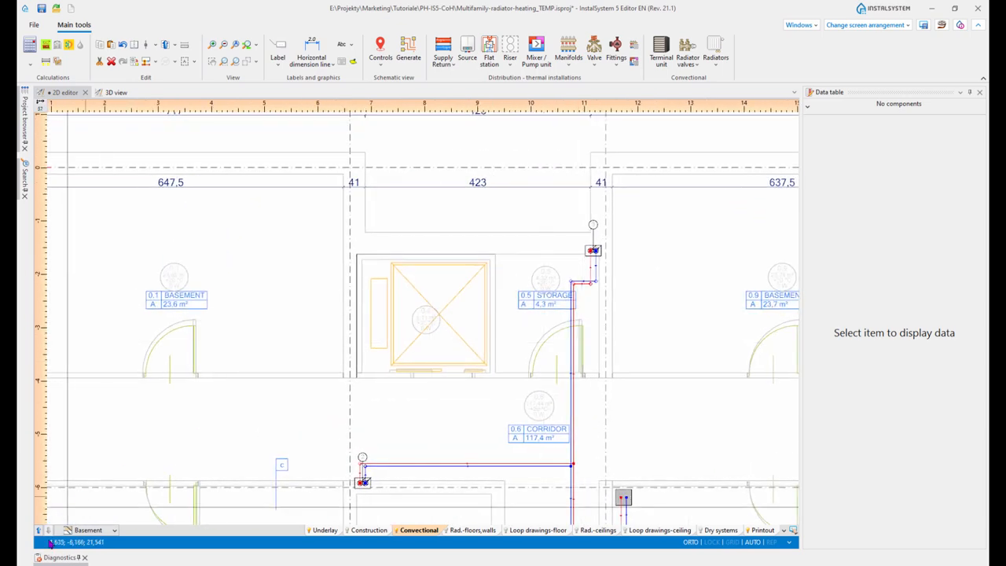
# Return to the 3D view and select the differential pressure controller at the riser base through its floating label.
pyautogui.click(118, 93)
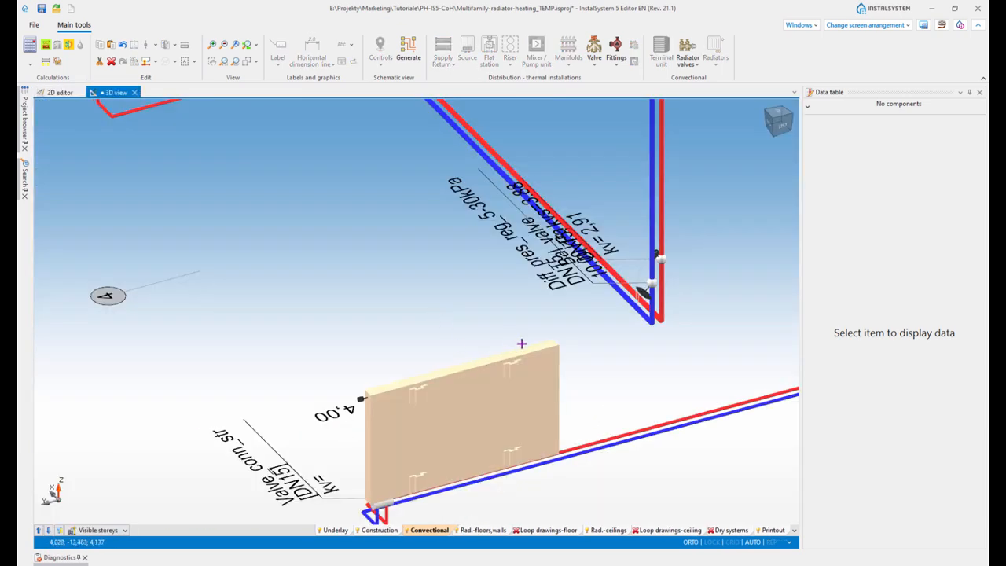
pyautogui.scroll(-5, 522, 343)
pyautogui.moveTo(595, 351); pyautogui.dragTo(587, 333, button='middle')
pyautogui.scroll(2, 587, 333)
pyautogui.scroll(5, 583, 347)
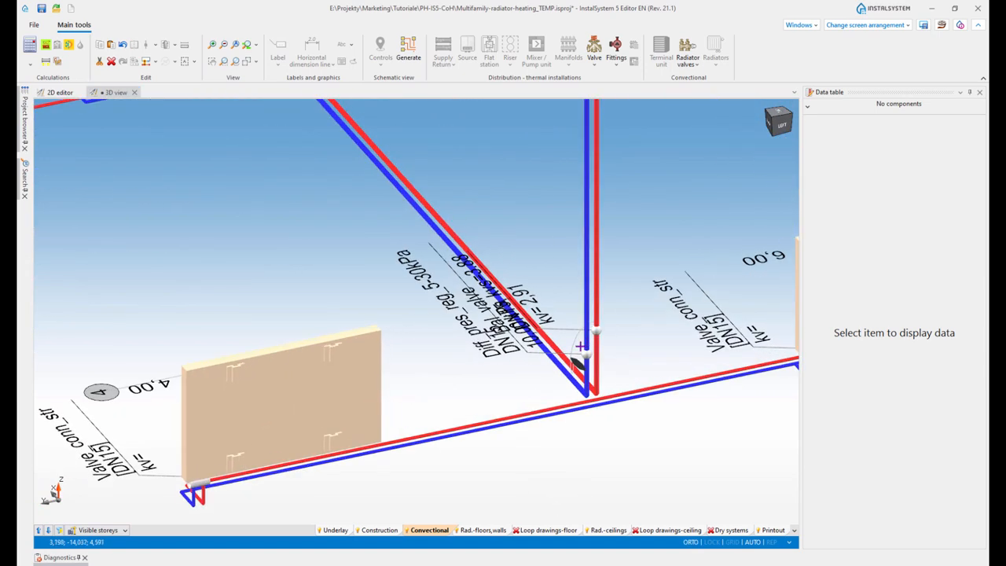
pyautogui.click(604, 276)
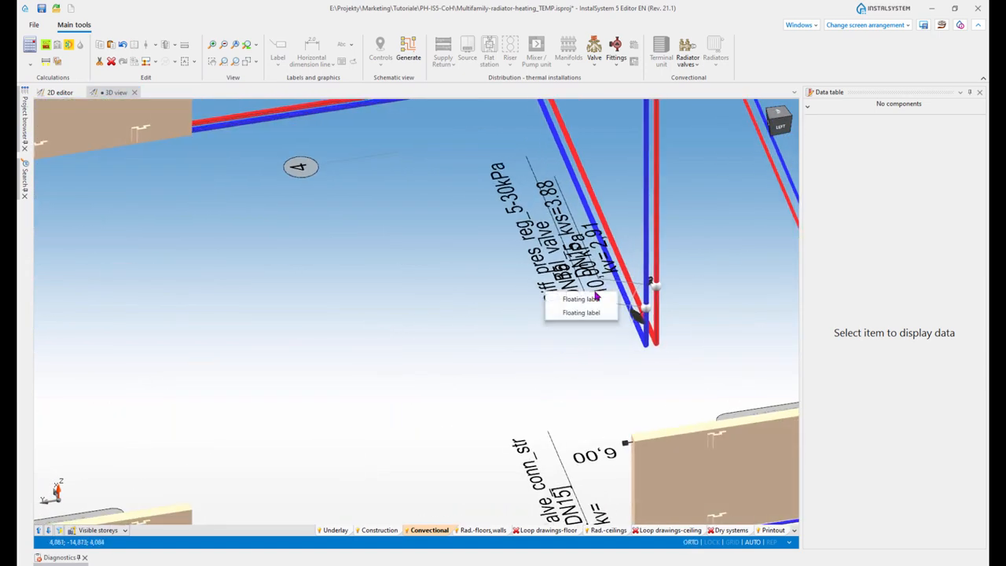
pyautogui.click(598, 302)
# Examine the calculated data of the differential pressure controller and its partner balancing valve at the riser base.
pyautogui.moveTo(697, 320); pyautogui.dragTo(687, 328, button='middle')
pyautogui.scroll(-2, 673, 351)
pyautogui.moveTo(651, 368); pyautogui.dragTo(676, 337, button='middle')
pyautogui.scroll(4, 551, 443)
pyautogui.moveTo(552, 446)
pyautogui.mouseDown(button='middle')
pyautogui.moveTo(578, 462)
pyautogui.moveTo(572, 497)
pyautogui.moveTo(555, 443)
pyautogui.mouseUp(button='middle')
pyautogui.scroll(2, 713, 463)
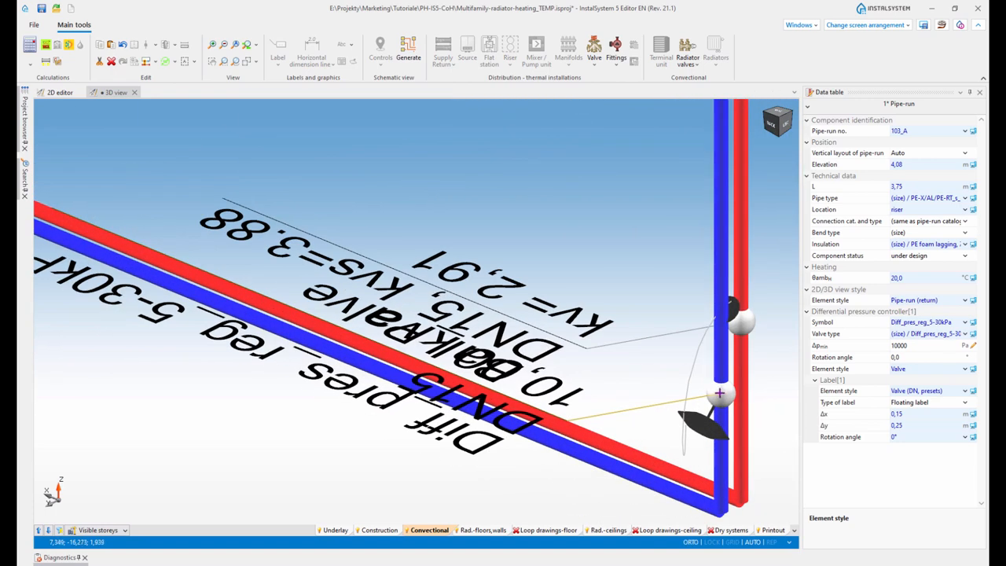
pyautogui.moveTo(718, 393)
pyautogui.moveTo(749, 322)
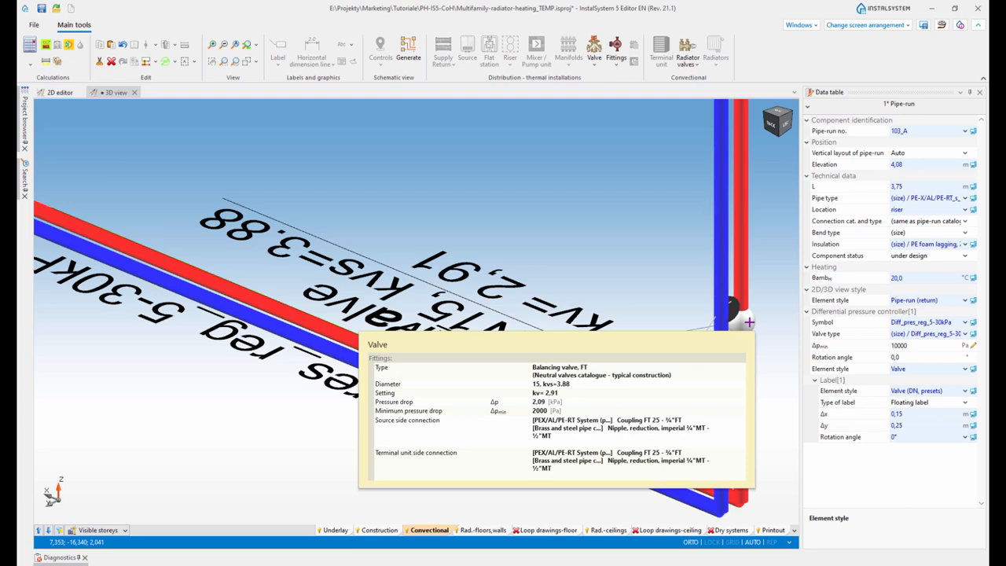
pyautogui.keyDown('shift'); pyautogui.moveTo(760, 334); pyautogui.dragTo(756, 333, button='middle'); pyautogui.keyUp('shift')
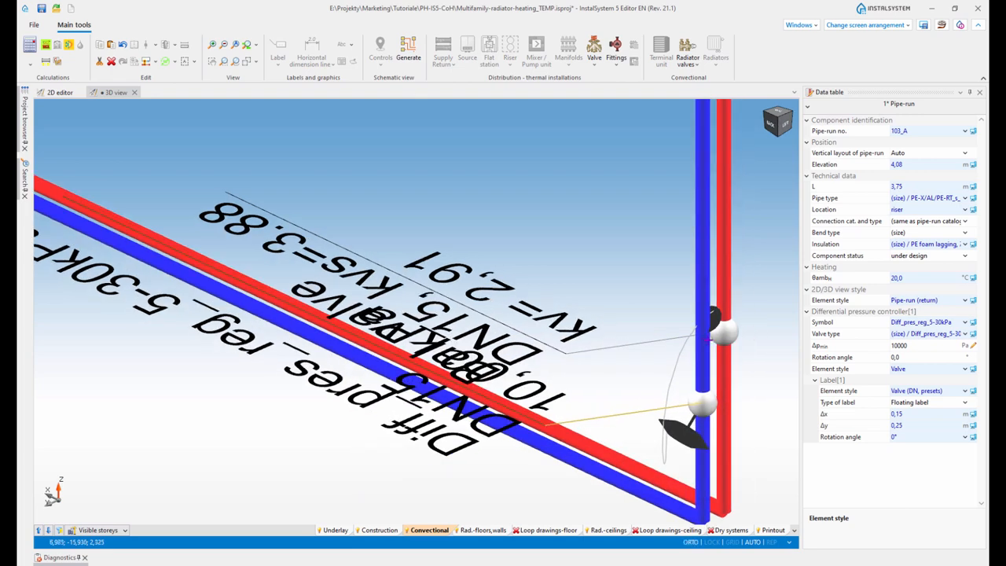
pyautogui.moveTo(725, 334)
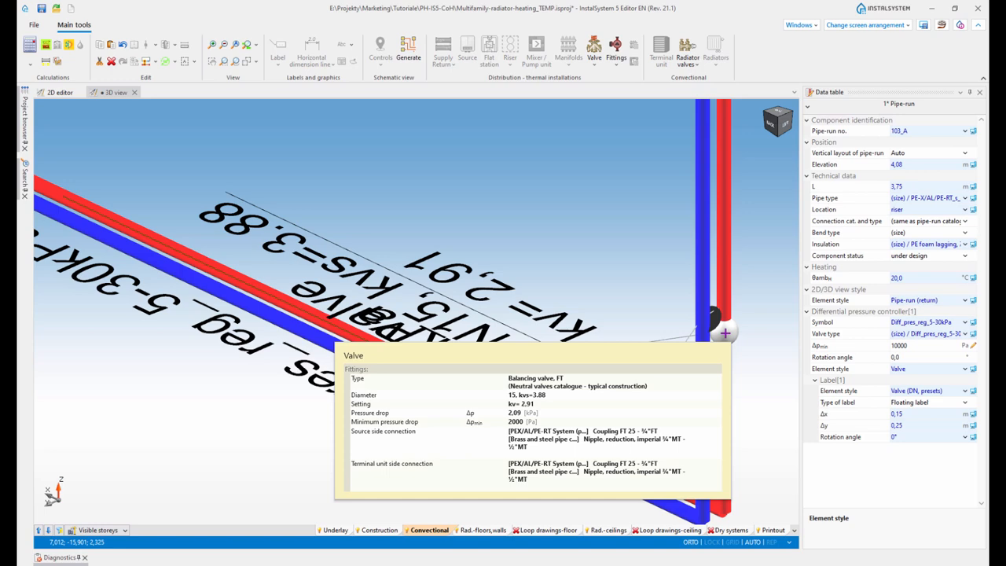
# Insert a valve on the vertical return pipe at the base of another riser that has no balancing fittings.
pyautogui.scroll(-6, 725, 333)
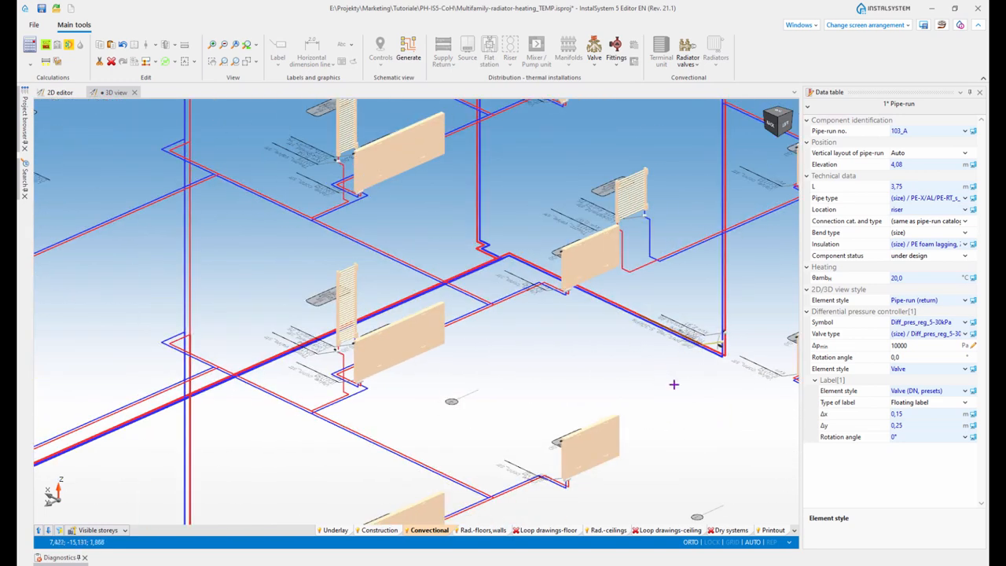
pyautogui.moveTo(646, 418); pyautogui.dragTo(482, 431, button='middle')
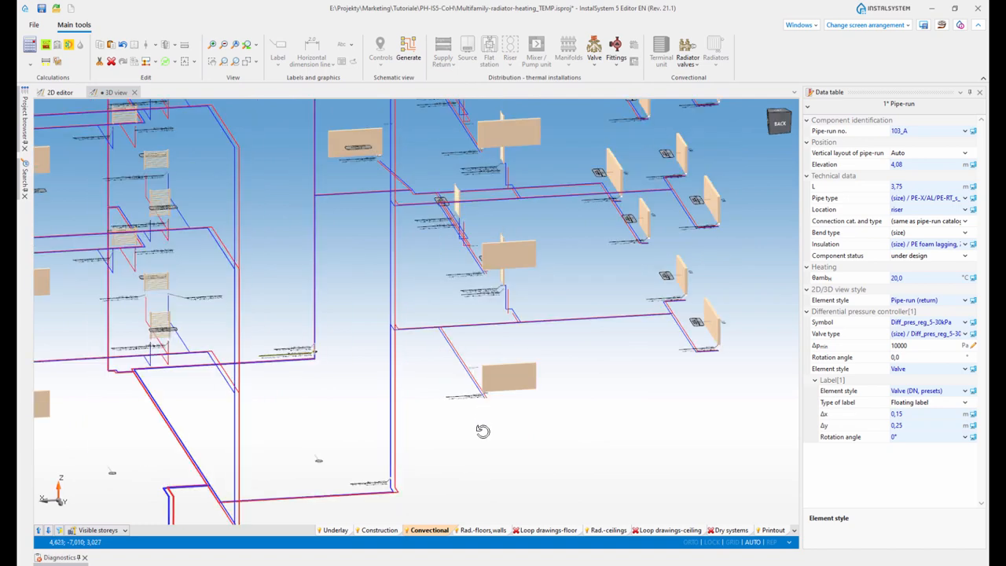
pyautogui.scroll(5, 409, 443)
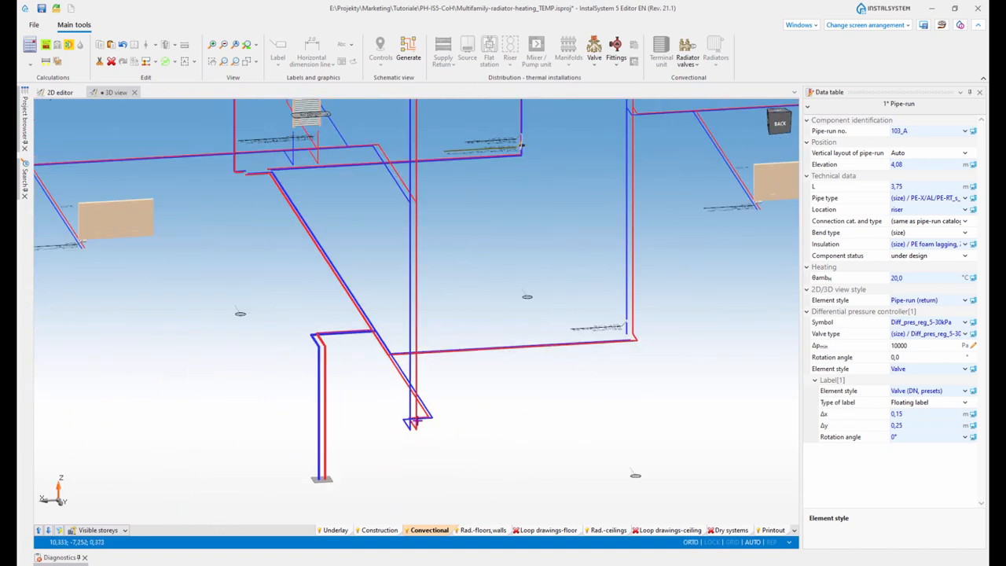
pyautogui.moveTo(368, 388); pyautogui.dragTo(465, 380, button='middle')
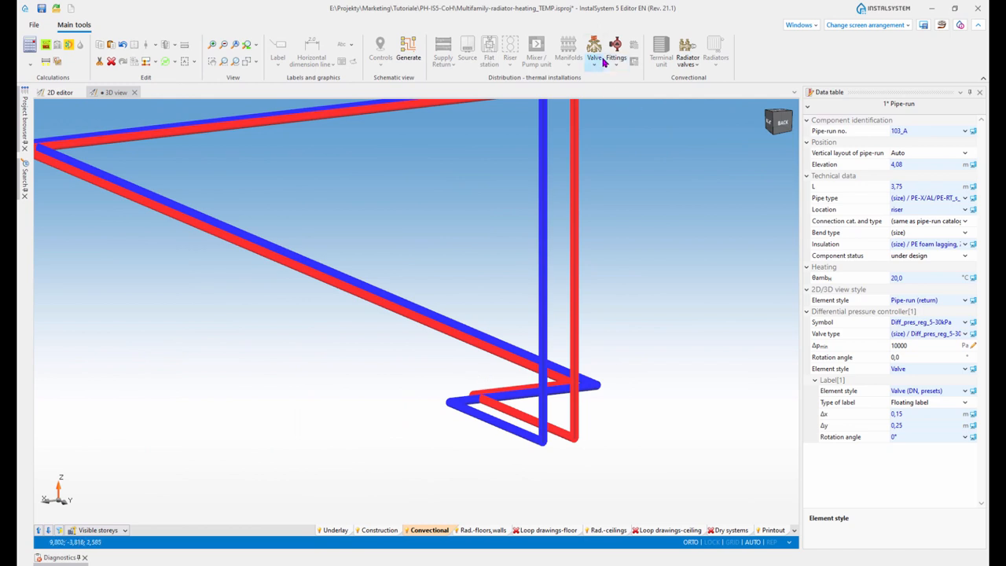
pyautogui.click(596, 70)
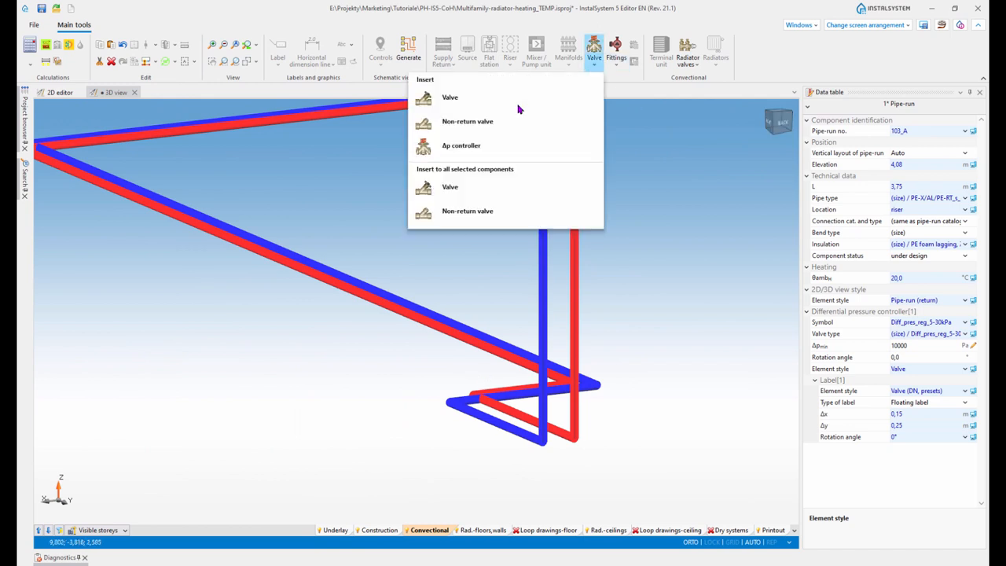
pyautogui.click(542, 318)
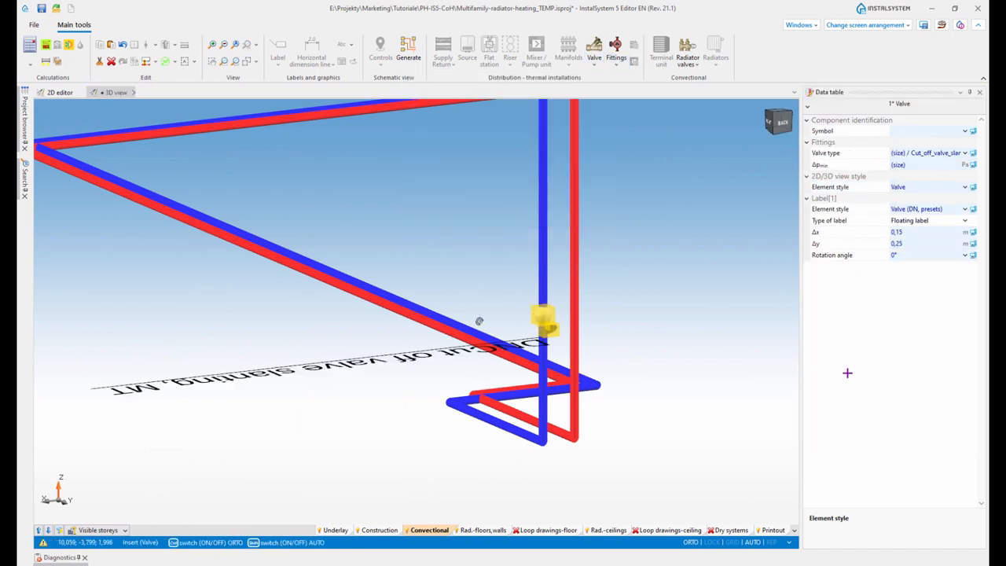
pyautogui.press('Escape')
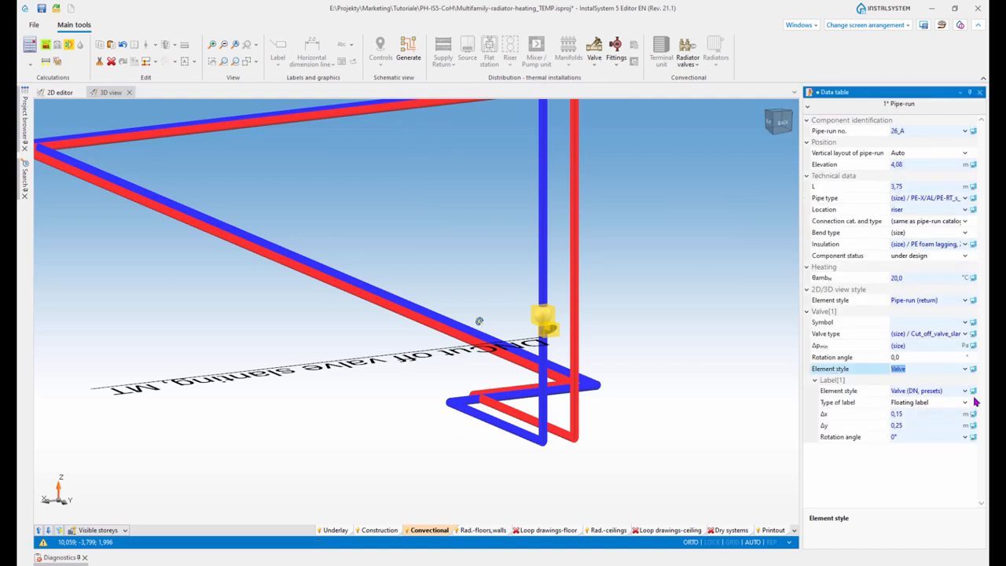
# Set the new valve's type to PIBCV valve, FT with automatic (size) selection from the neutral valves catalogue.
pyautogui.click(965, 333)
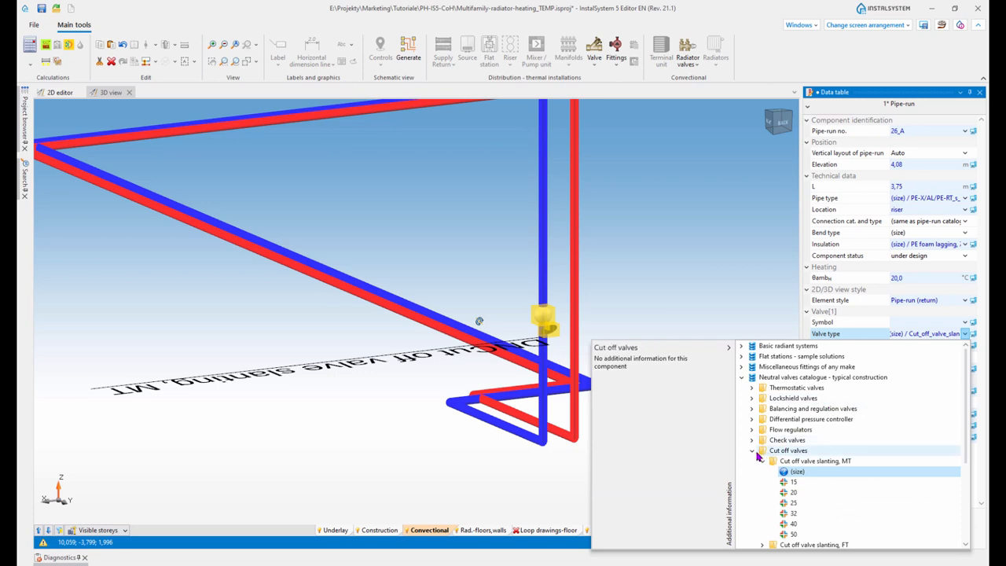
pyautogui.click(752, 451)
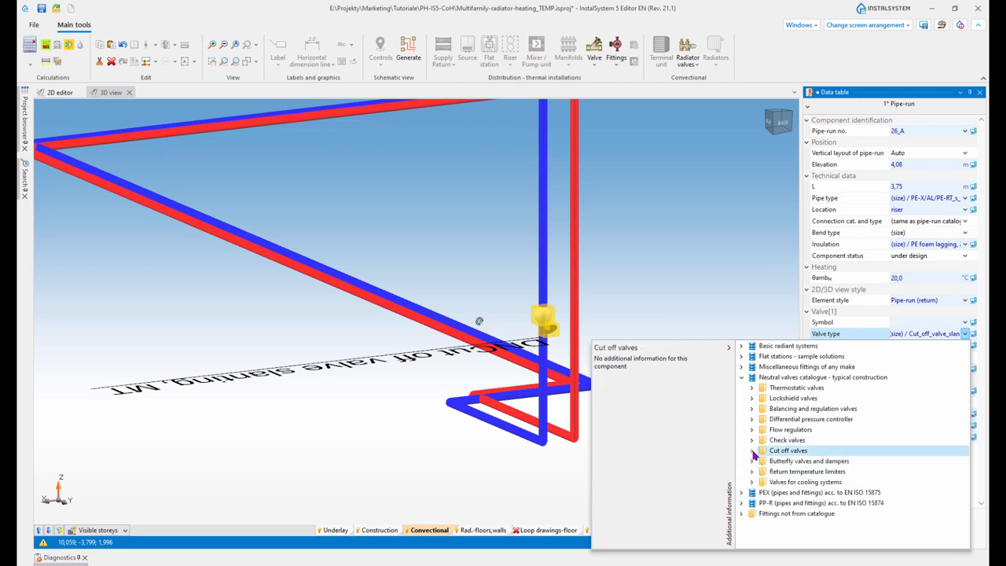
pyautogui.click(752, 409)
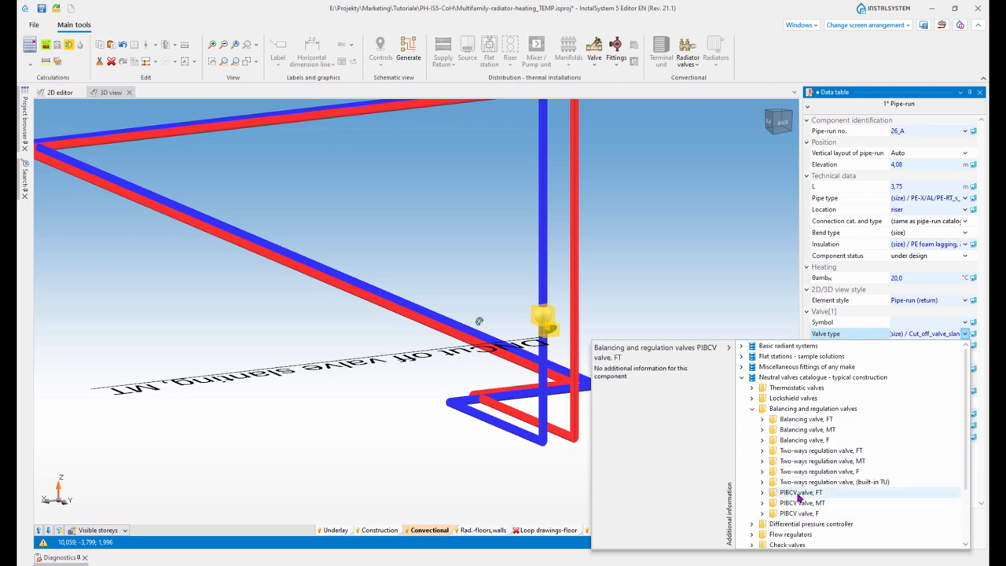
pyautogui.click(764, 492)
pyautogui.scroll(-1, 838, 503)
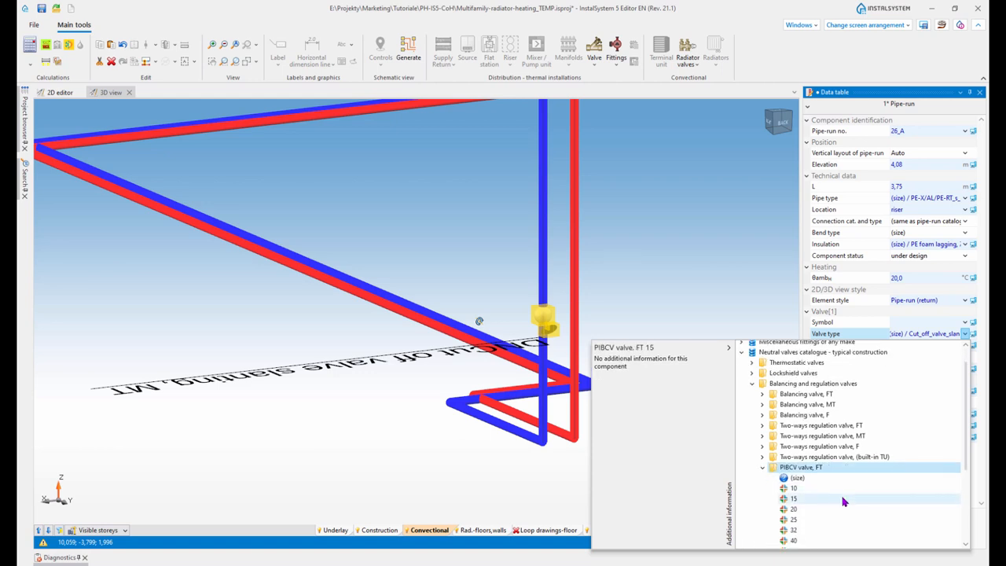
pyautogui.scroll(-1, 847, 500)
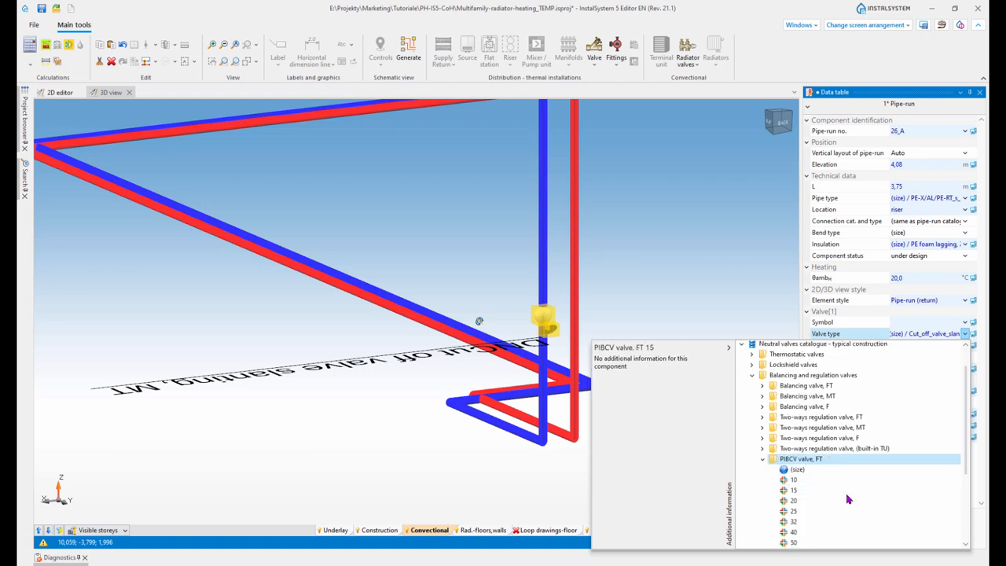
pyautogui.doubleClick(798, 470)
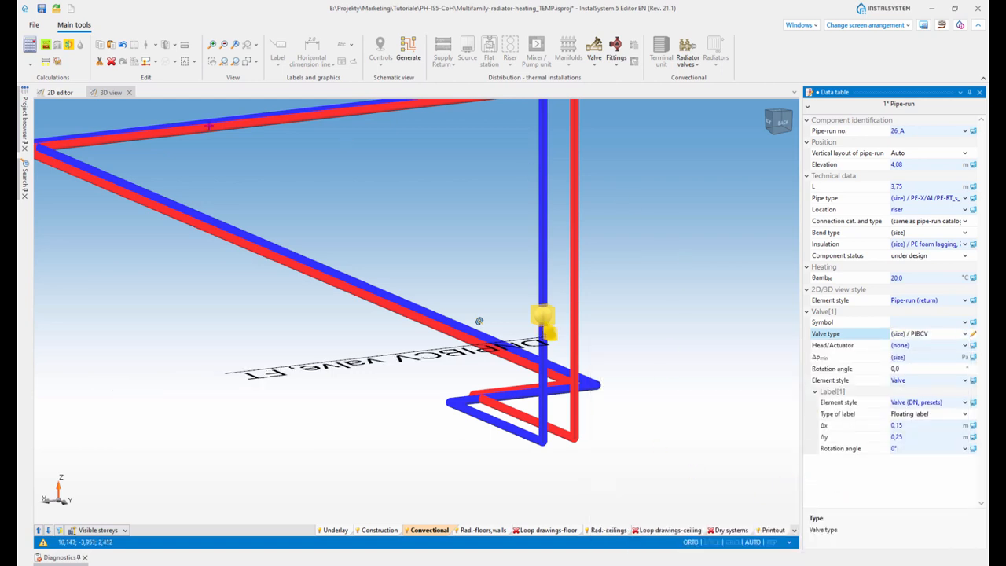
# Recalculate the installation and check the PIBCV valve's calculated diameter, flow setting and pressure drop.
pyautogui.click(30, 47)
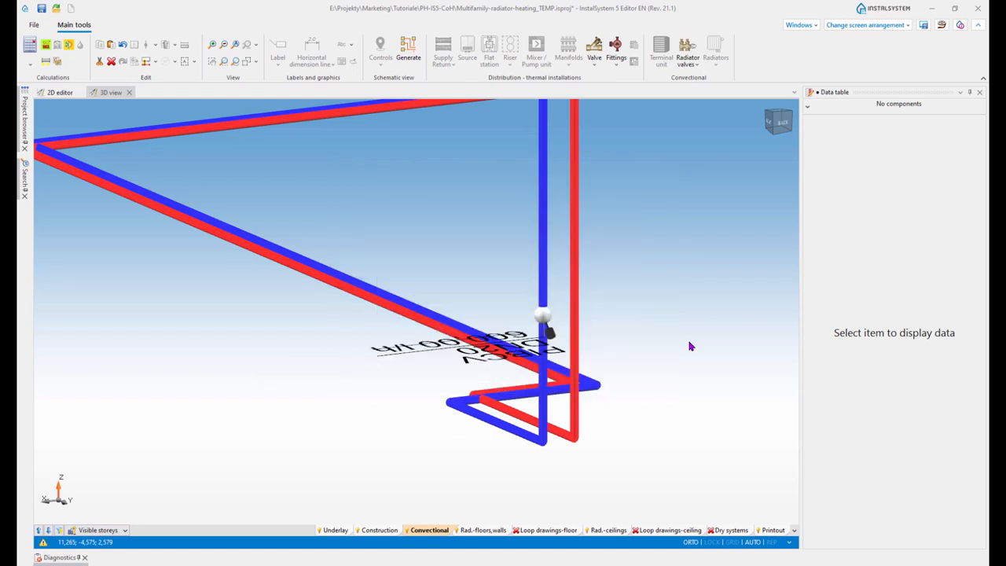
pyautogui.scroll(-2, 618, 355)
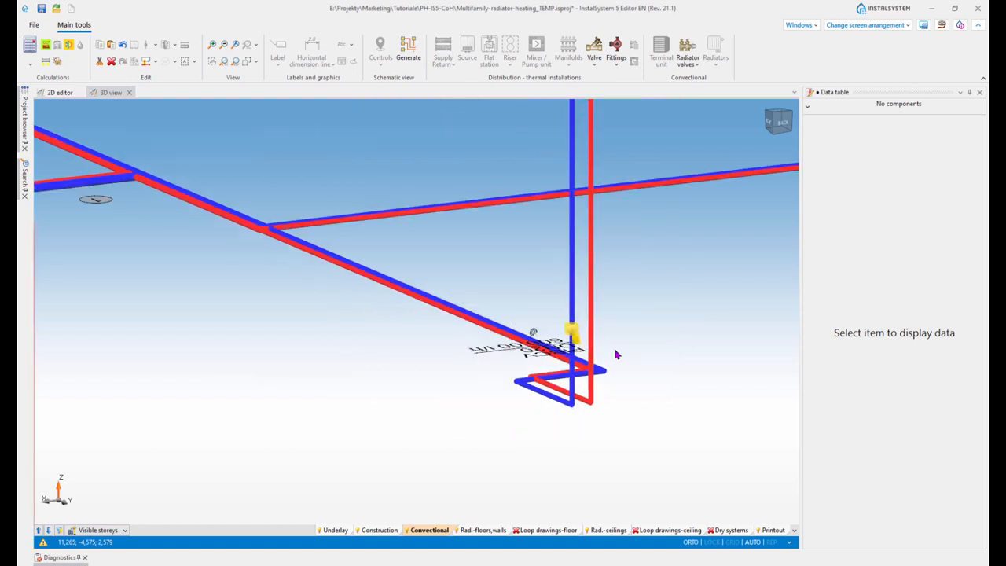
pyautogui.keyDown('shift'); pyautogui.moveTo(617, 355); pyautogui.dragTo(569, 361, button='middle'); pyautogui.keyUp('shift')
pyautogui.moveTo(652, 397); pyautogui.dragTo(370, 193, button='middle')
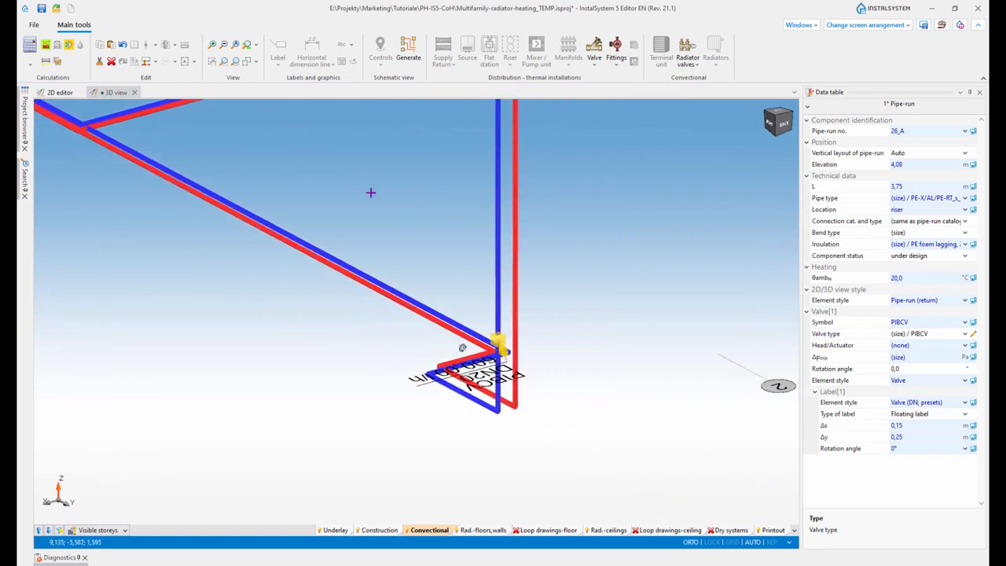
pyautogui.scroll(-2, 472, 409)
pyautogui.scroll(-2, 393, 320)
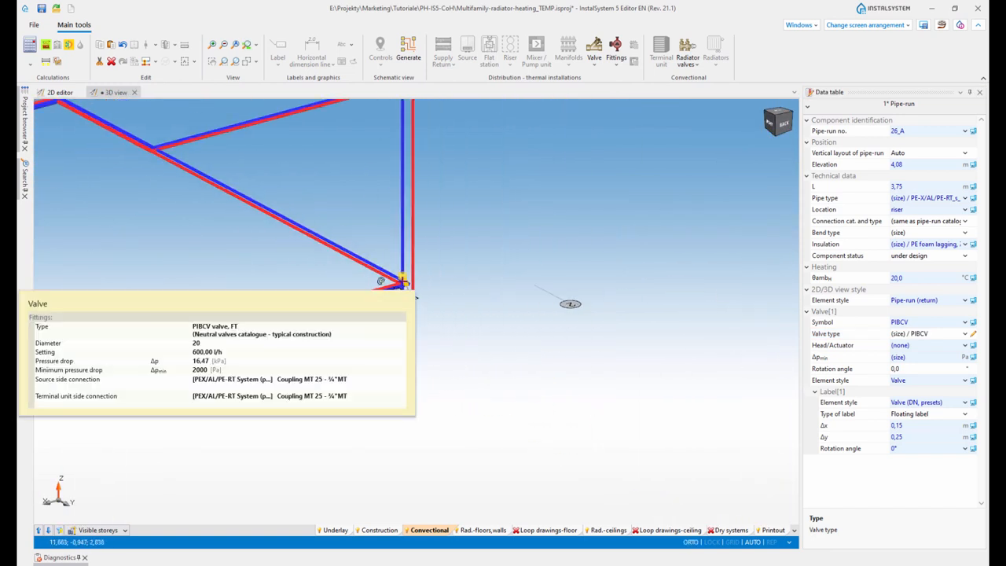
pyautogui.moveTo(403, 280)
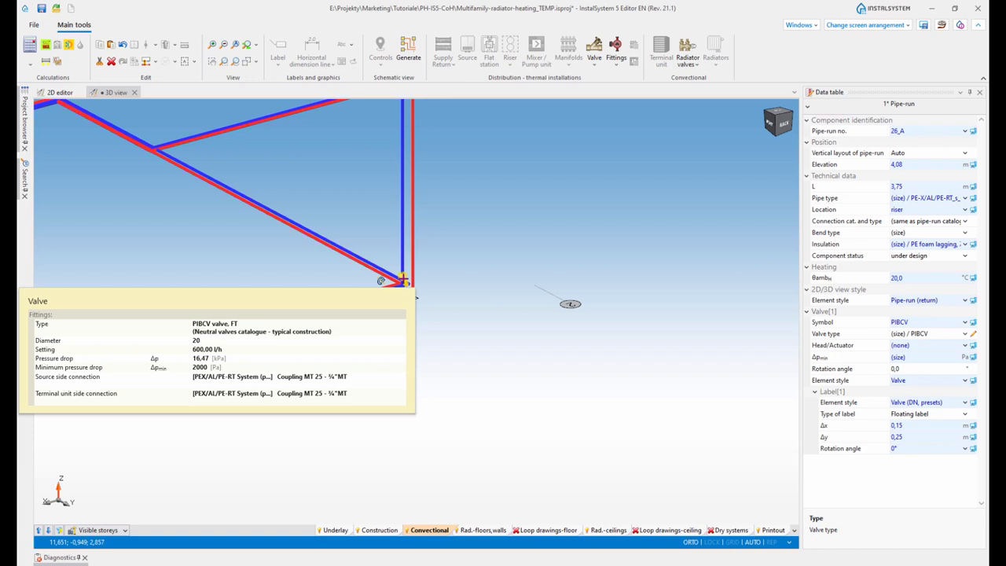
# Deselect the PIBCV valve and review the diagnostics messages for the heating systems.
pyautogui.click(259, 404)
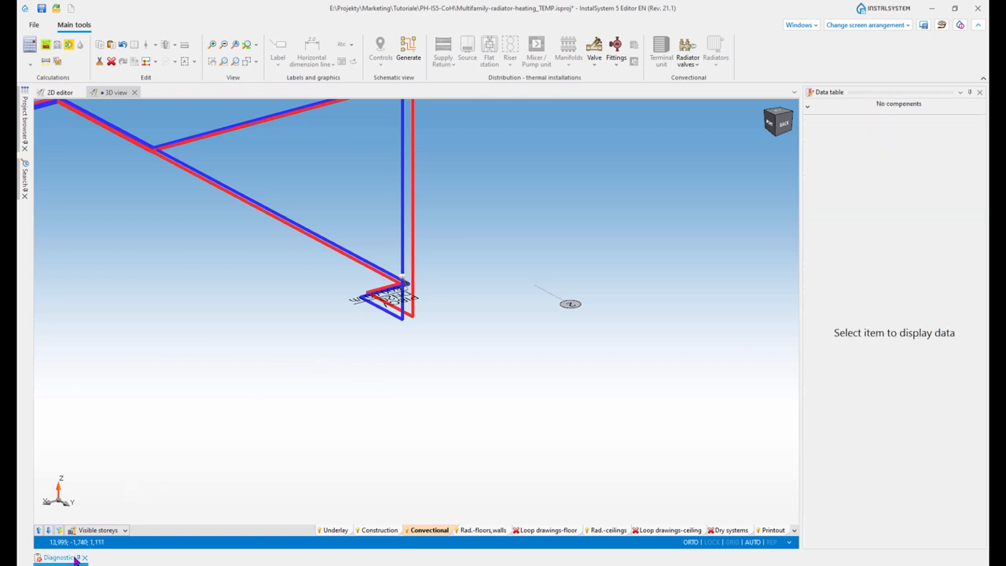
pyautogui.click(77, 558)
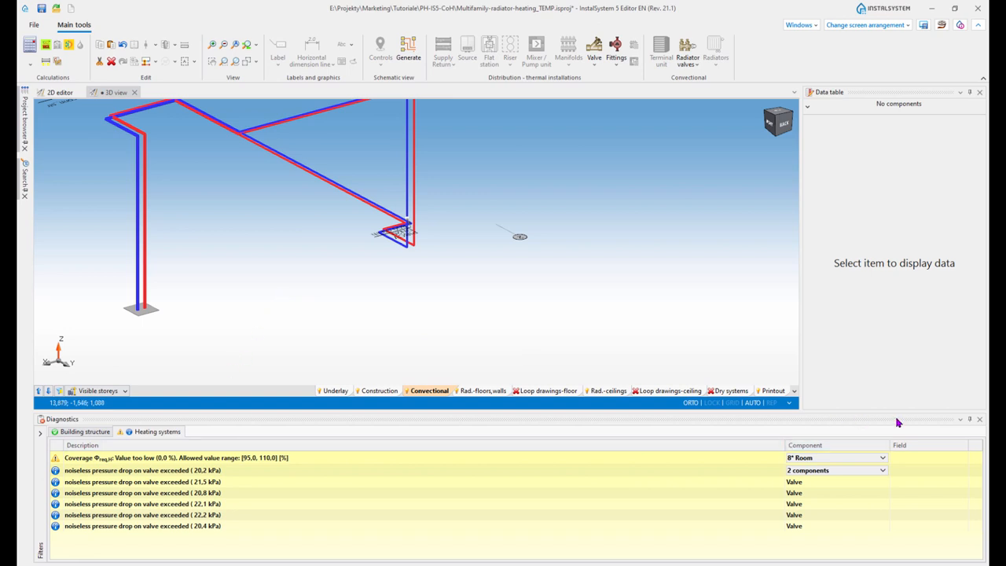
pyautogui.click(971, 422)
# Insert a valve on the vertical return pipe at the base of the next riser without balancing fittings.
pyautogui.scroll(-4, 382, 384)
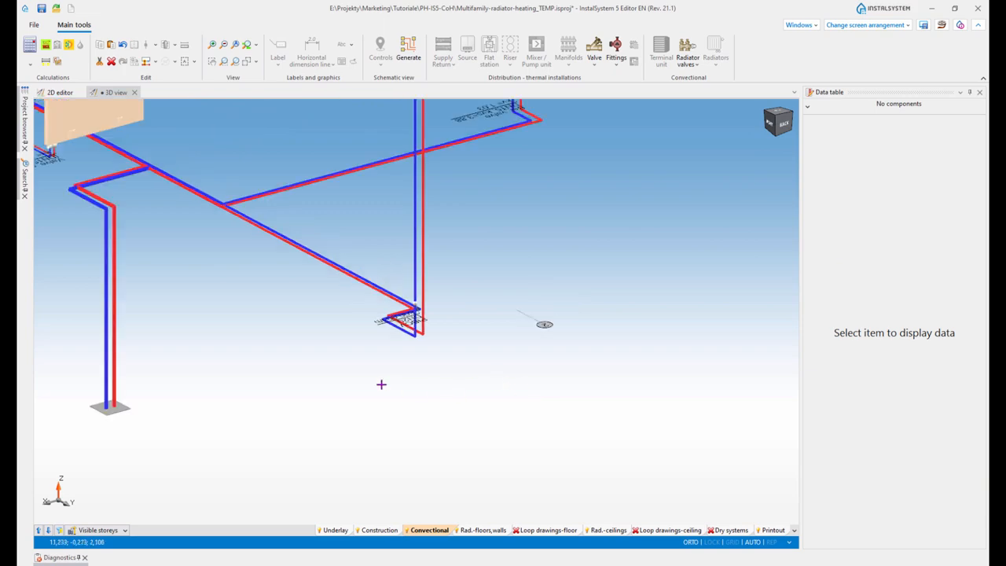
pyautogui.scroll(-3, 266, 377)
pyautogui.moveTo(255, 377); pyautogui.dragTo(280, 356, button='middle')
pyautogui.moveTo(82, 351); pyautogui.dragTo(353, 359, button='middle')
pyautogui.scroll(4, 353, 357)
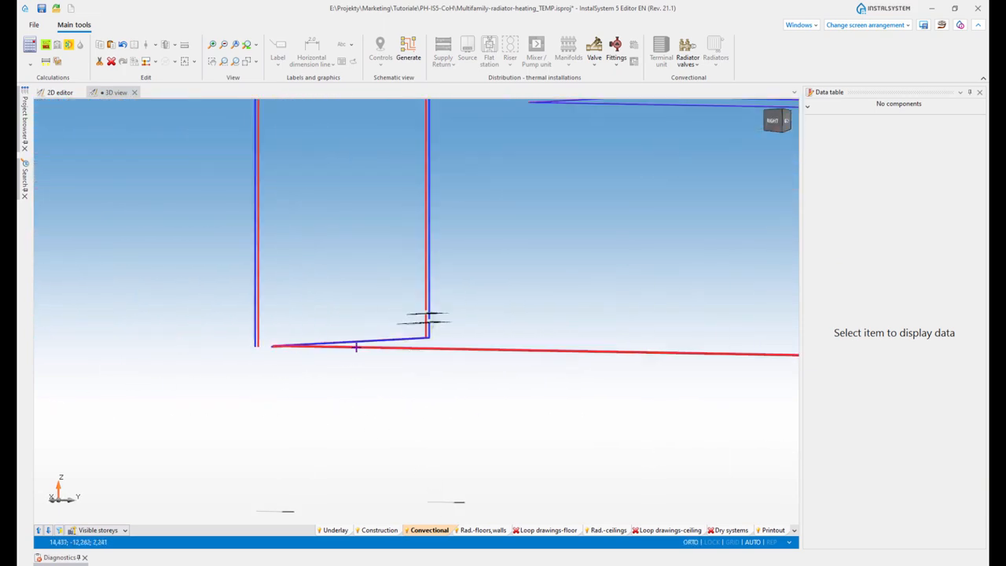
pyautogui.keyDown('shift'); pyautogui.moveTo(413, 346); pyautogui.dragTo(404, 357, button='middle'); pyautogui.keyUp('shift')
pyautogui.scroll(8, 319, 254)
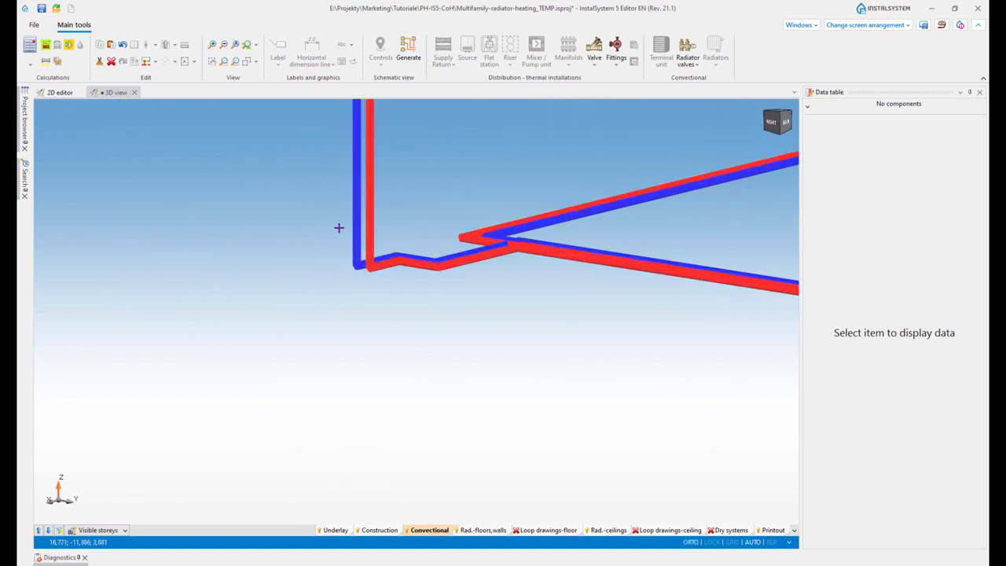
pyautogui.keyDown('shift'); pyautogui.moveTo(343, 253); pyautogui.dragTo(330, 267, button='middle'); pyautogui.keyUp('shift')
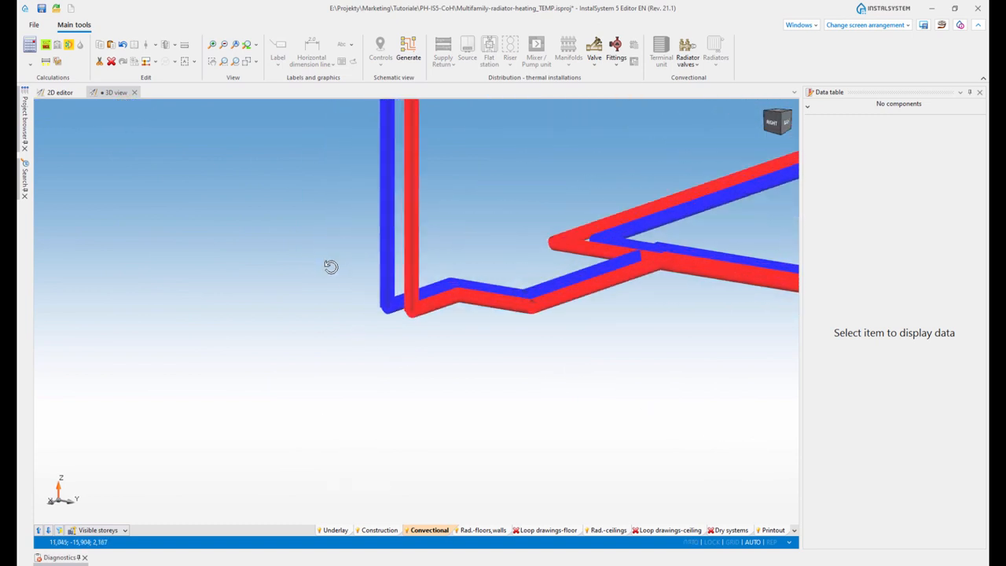
pyautogui.click(595, 66)
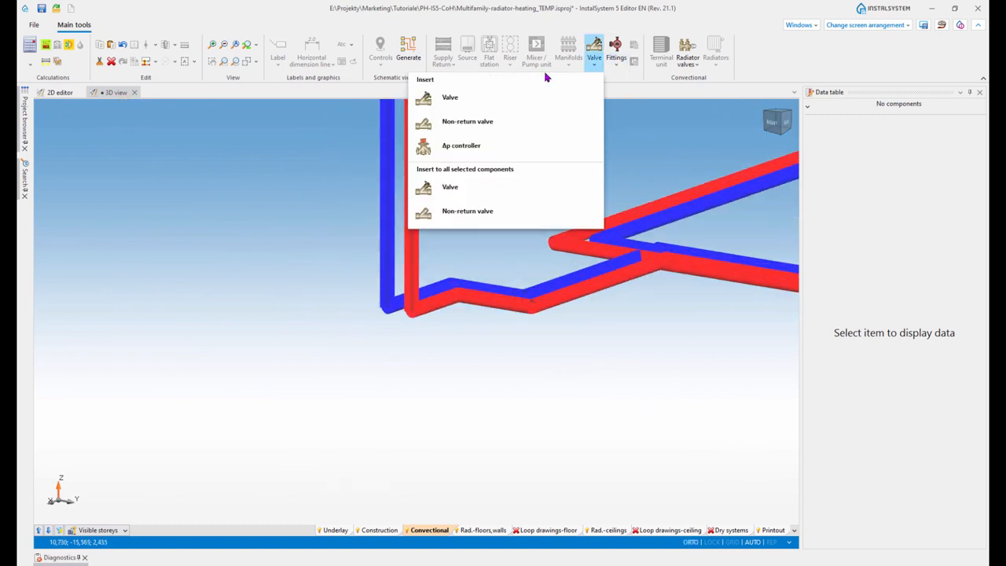
pyautogui.click(474, 99)
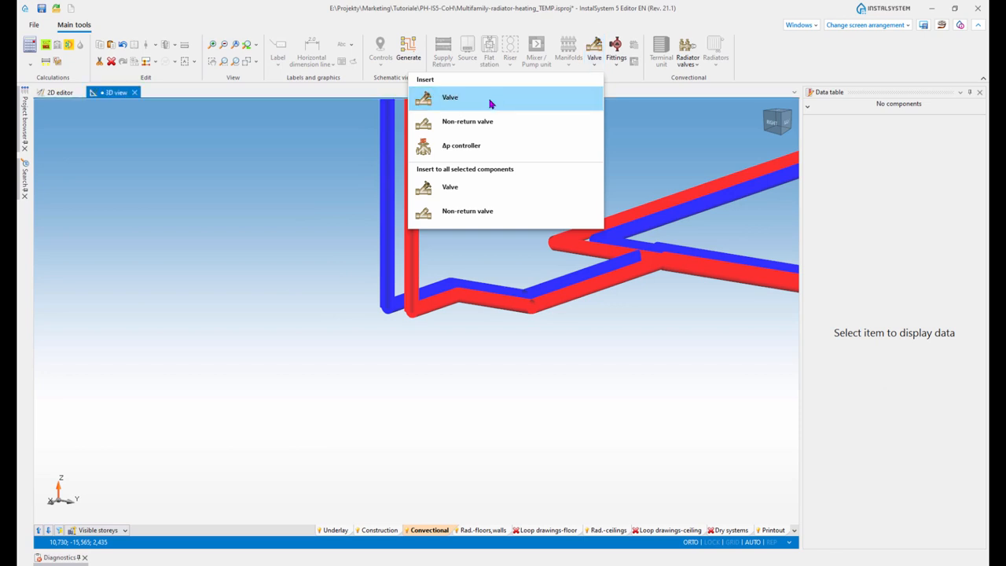
pyautogui.click(387, 243)
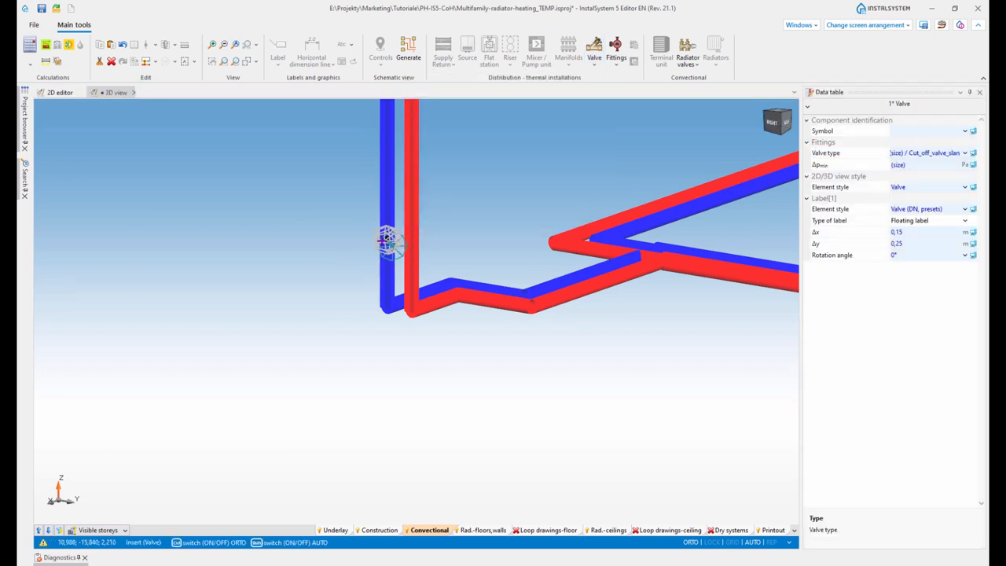
pyautogui.click(951, 186)
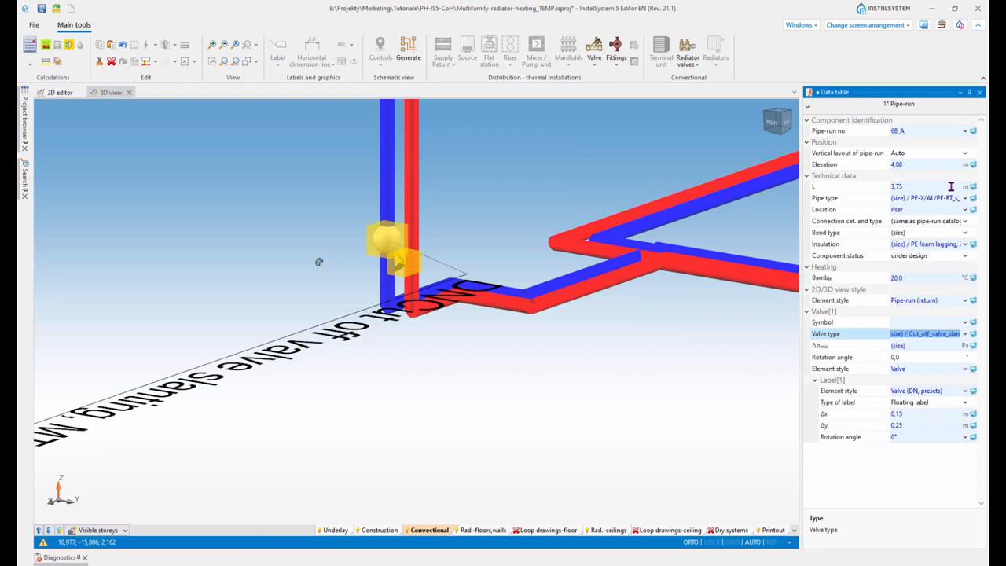
# Set the inserted valve's type to Balancing valve, FT with automatic (size) selection from the neutral valves catalogue.
pyautogui.click(965, 333)
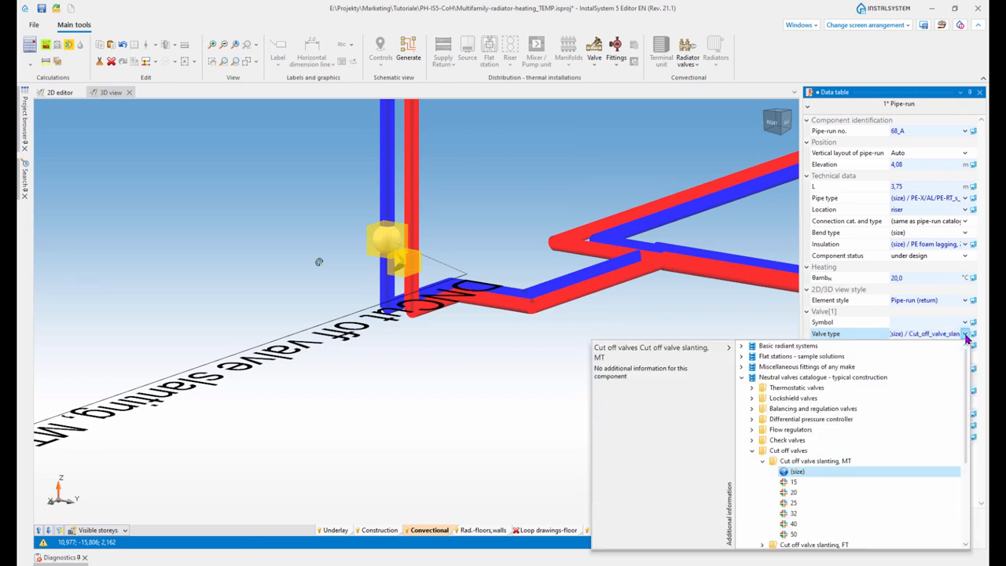
pyautogui.click(752, 450)
pyautogui.click(752, 410)
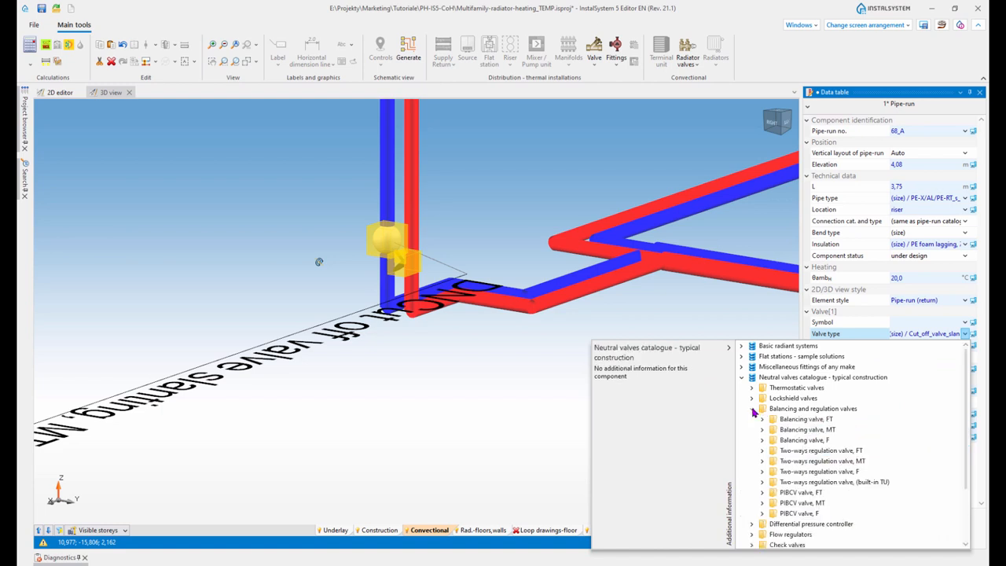
pyautogui.click(762, 419)
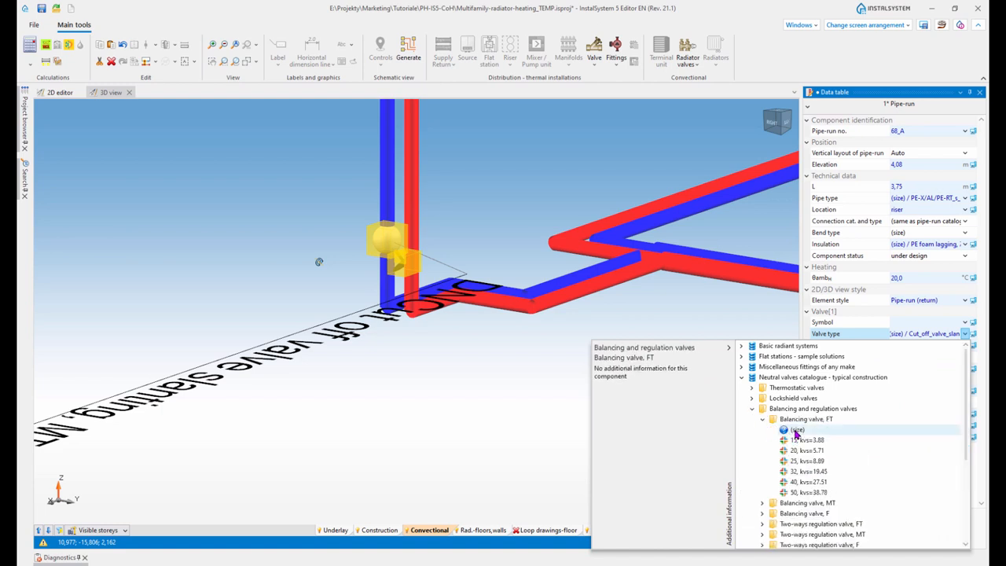
pyautogui.click(796, 431)
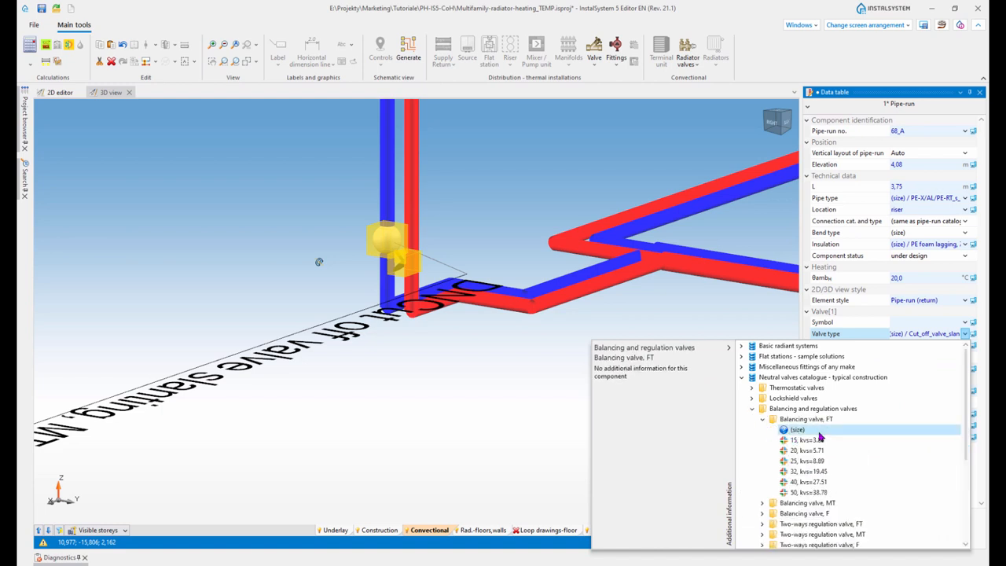
# Recalculate the installation with the new balancing valve and review the diagnostics messages for the heating systems.
pyautogui.click(28, 46)
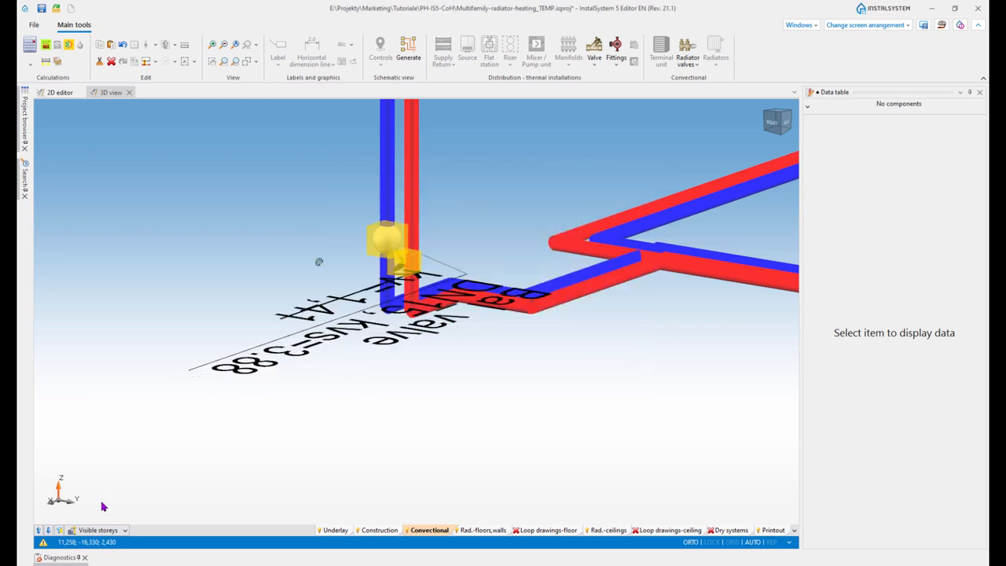
pyautogui.click(78, 557)
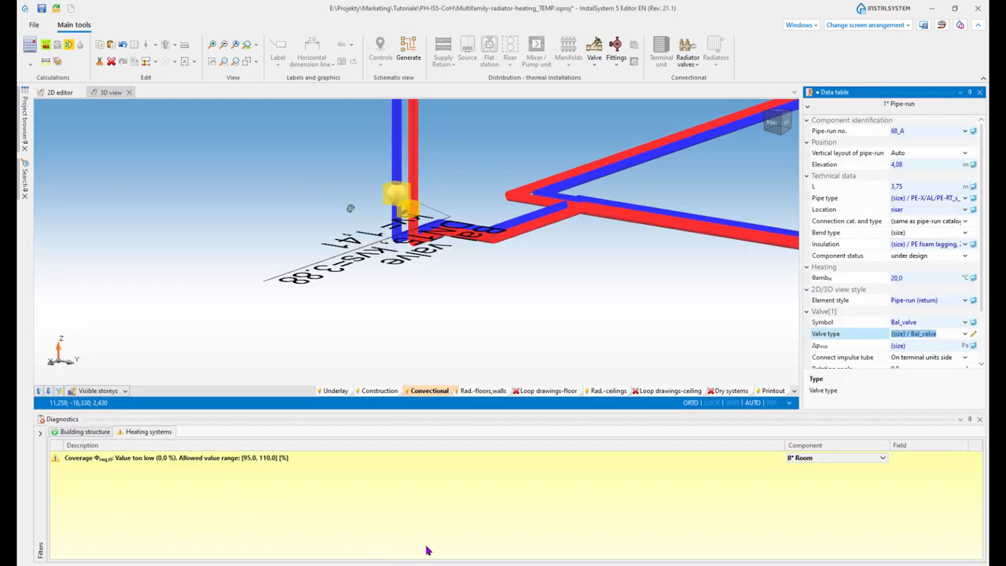
pyautogui.click(970, 420)
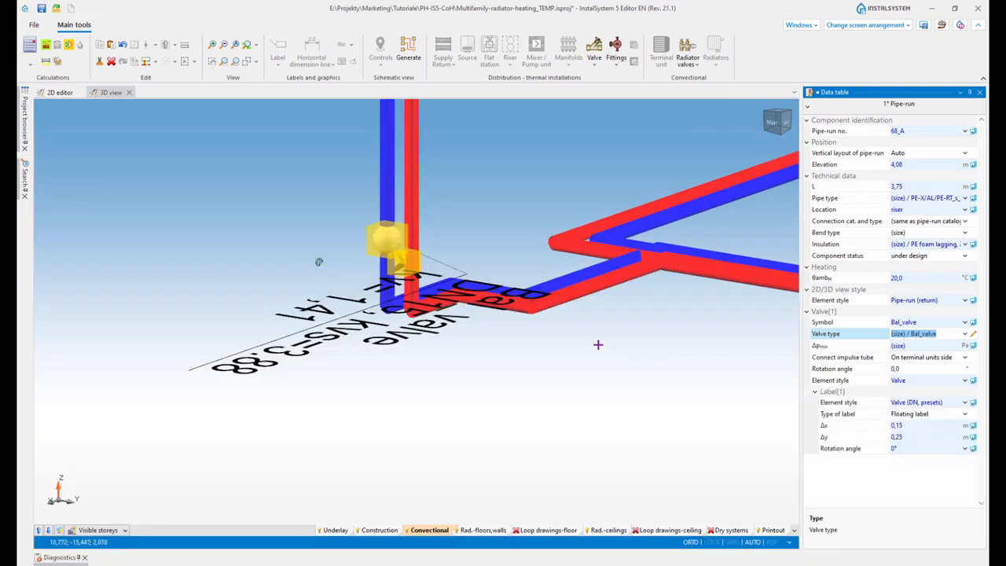
# Change the screen arrangement to the results layout with the report list beside the 2D and 3D views.
pyautogui.scroll(-5, 593, 373)
pyautogui.moveTo(571, 396); pyautogui.dragTo(696, 369, button='middle')
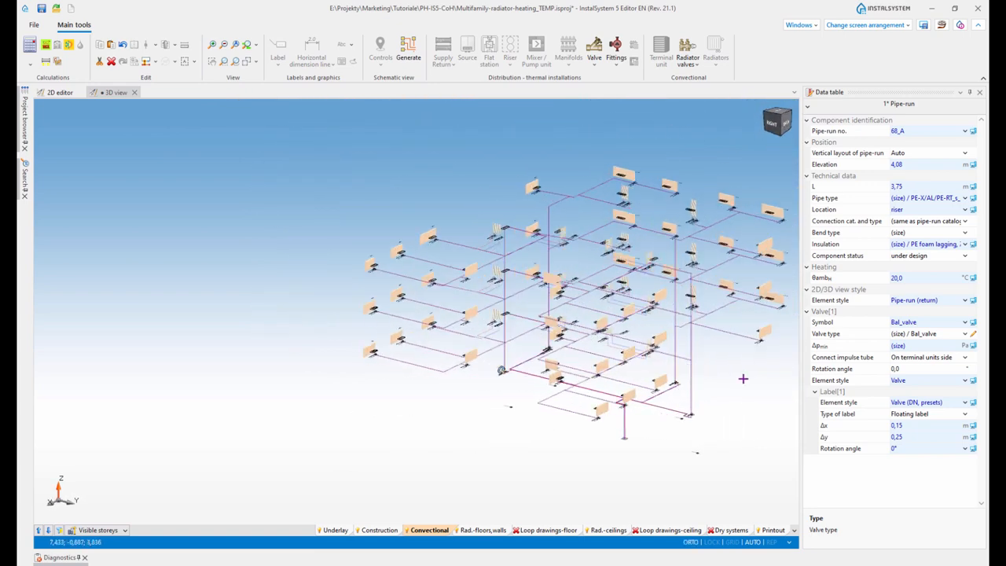
pyautogui.scroll(5, 747, 375)
pyautogui.scroll(2, 690, 380)
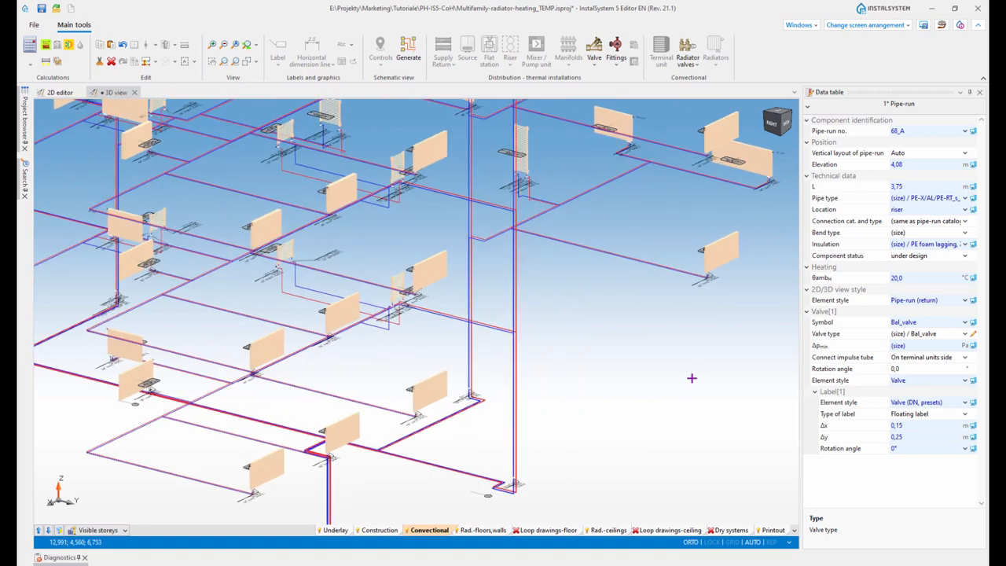
pyautogui.scroll(-5, 688, 379)
pyautogui.click(888, 29)
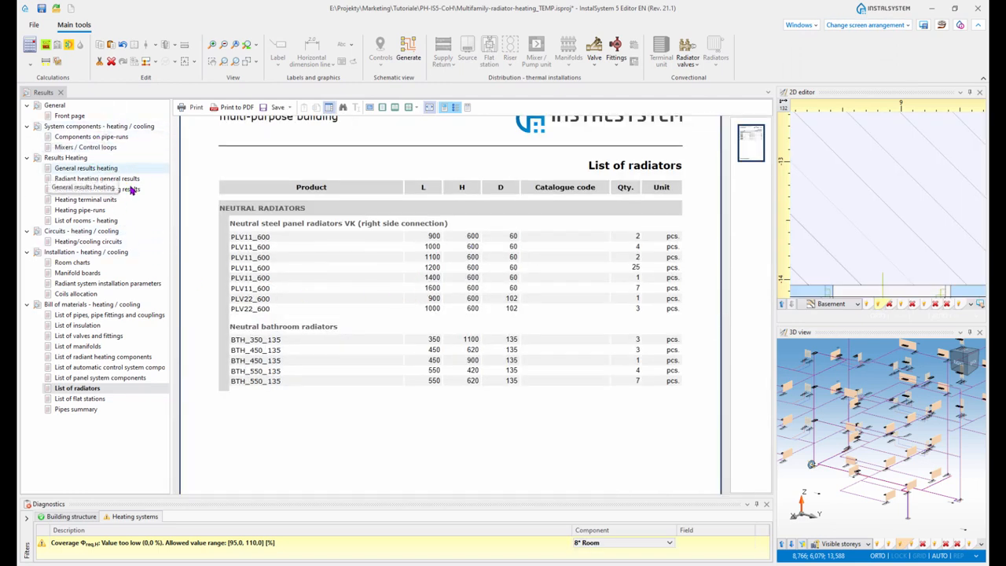
# Review the Heating terminal units report for radiator outputs, flow rates, sizes and valve settings per apartment.
pyautogui.click(88, 201)
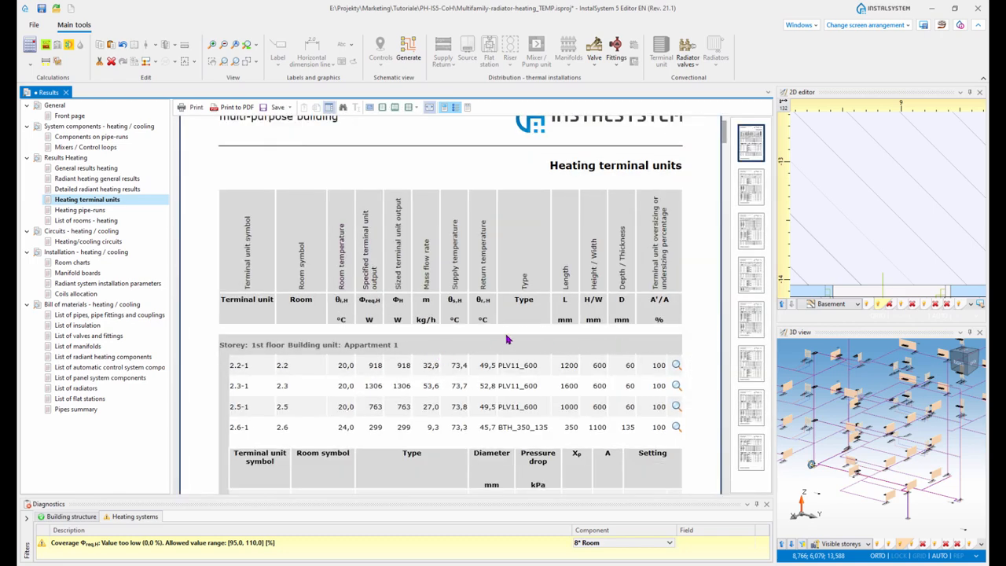
pyautogui.scroll(-2, 503, 339)
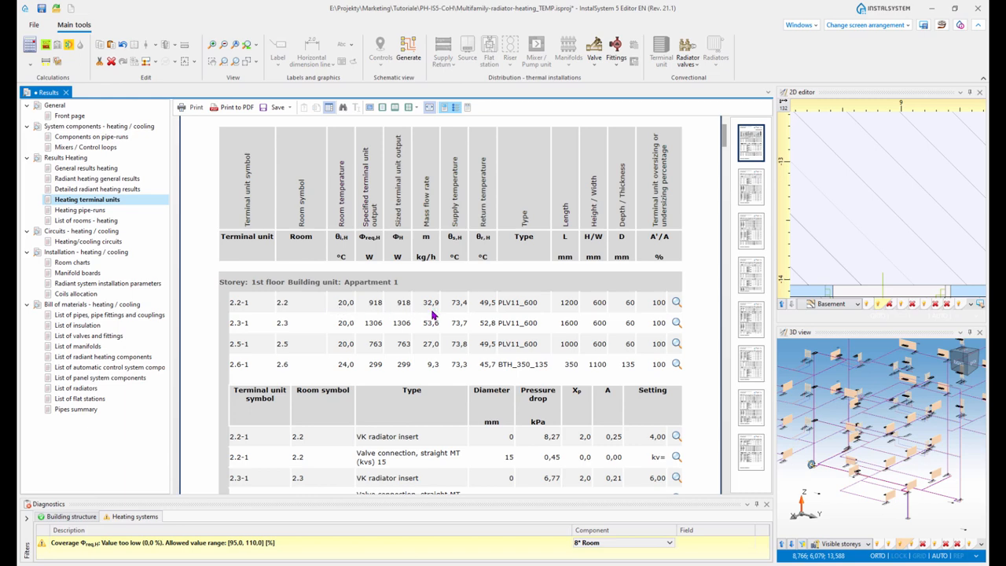
pyautogui.scroll(-4, 503, 313)
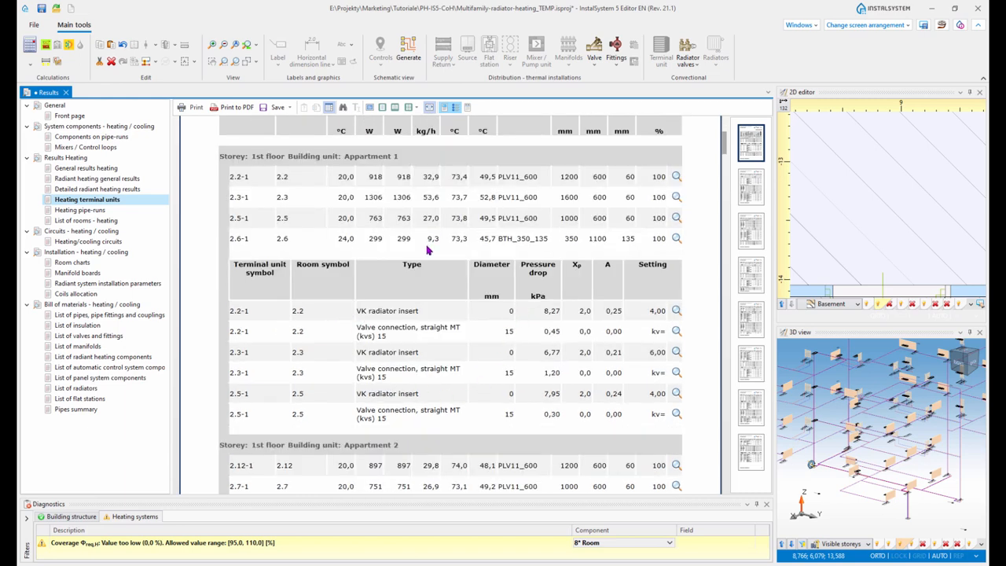
pyautogui.scroll(2, 428, 248)
pyautogui.scroll(-2, 354, 329)
pyautogui.scroll(-10, 636, 331)
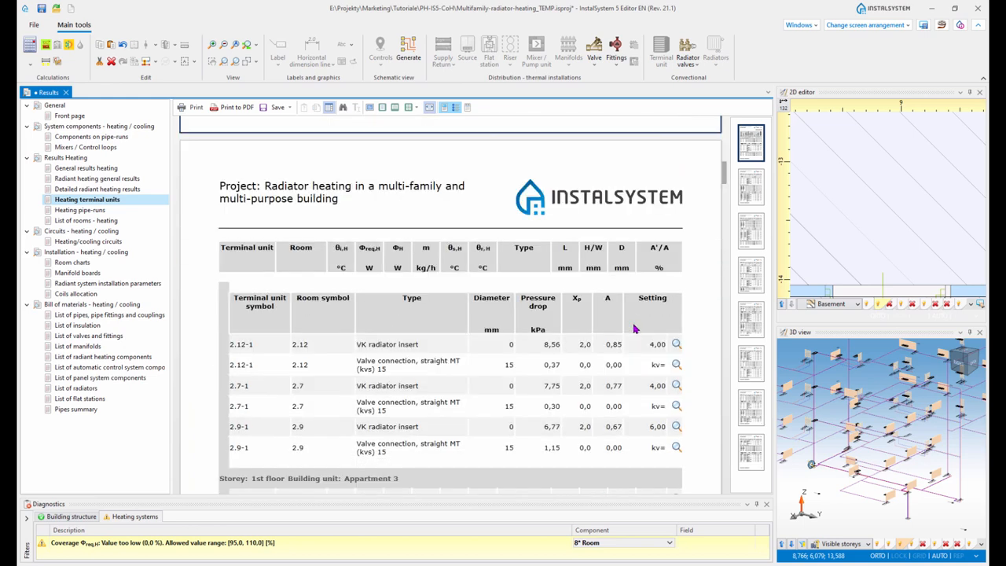
pyautogui.scroll(-2, 635, 329)
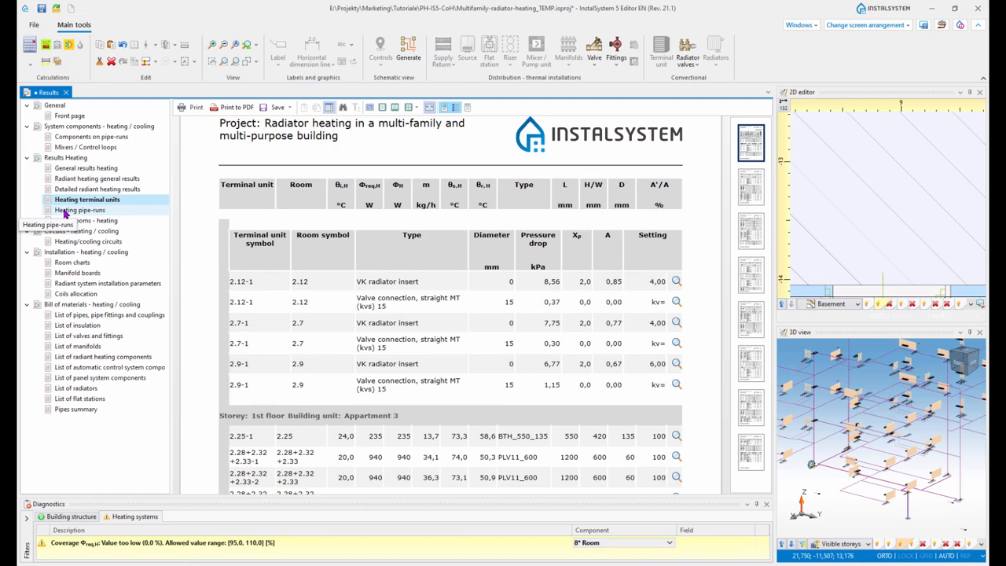
# Review the Heating pipe-runs report for pipe diameters, pressure drops and the settings of fitted valves.
pyautogui.click(93, 211)
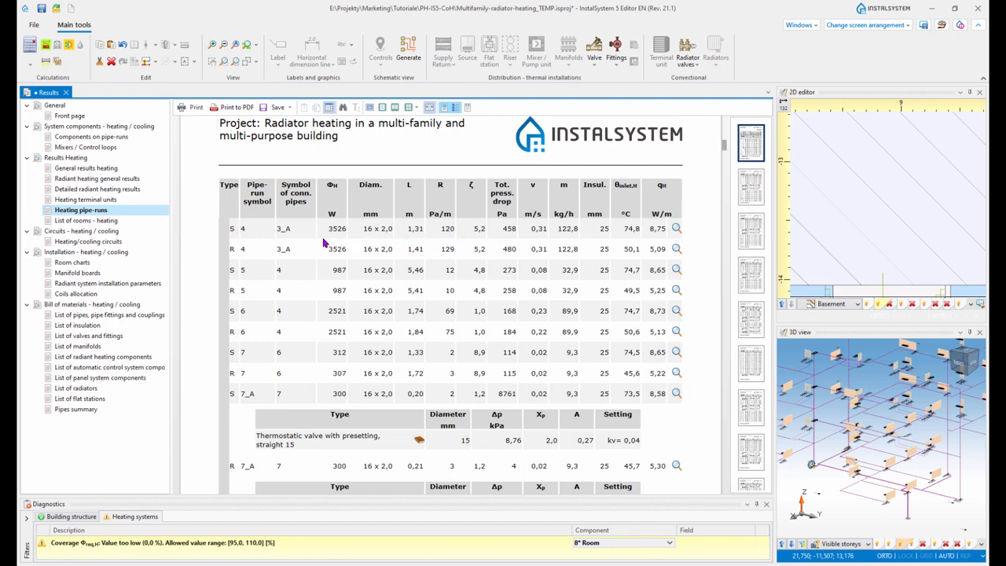
pyautogui.scroll(-1, 421, 264)
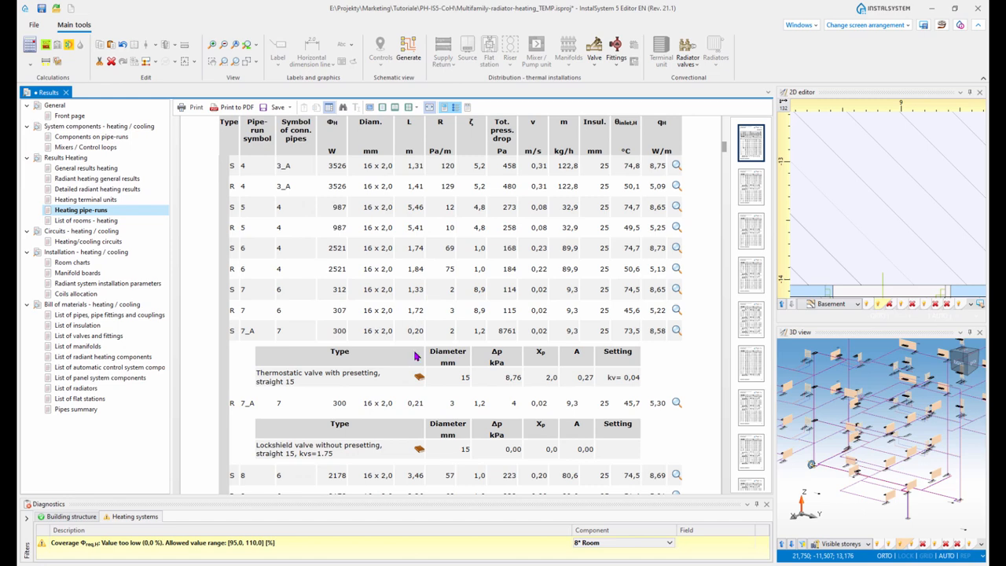
pyautogui.scroll(-1, 417, 357)
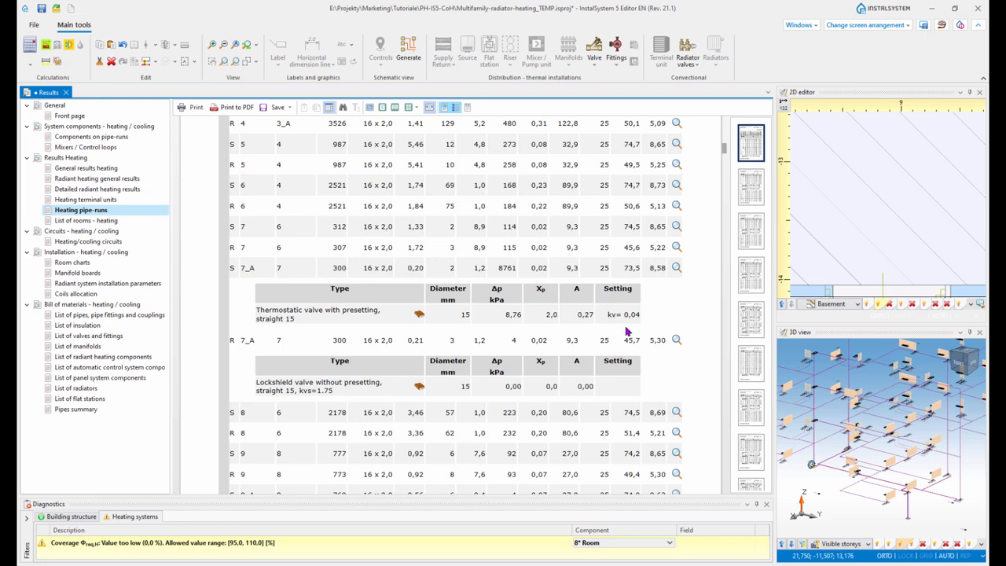
# Examine the Heating/cooling circuits report and locate the thermosiphon entry of the circuit through radiator 4.7-1 in the drawing.
pyautogui.click(275, 319)
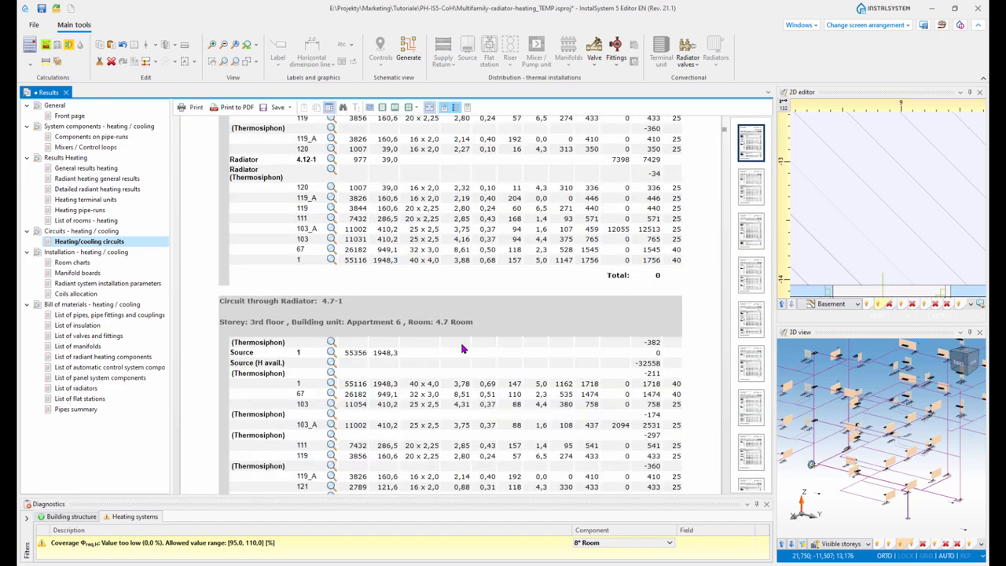
pyautogui.scroll(-3, 463, 349)
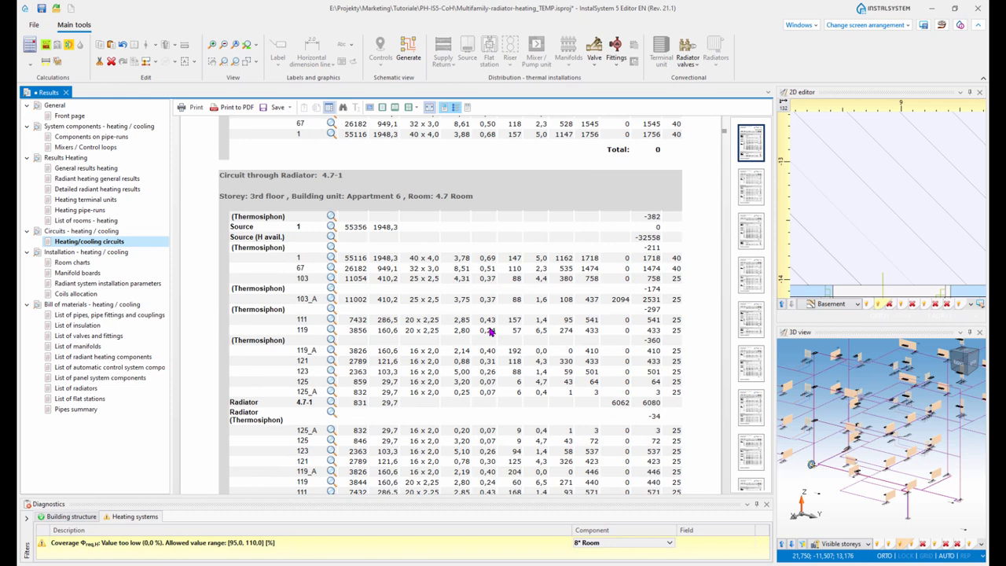
pyautogui.click(330, 250)
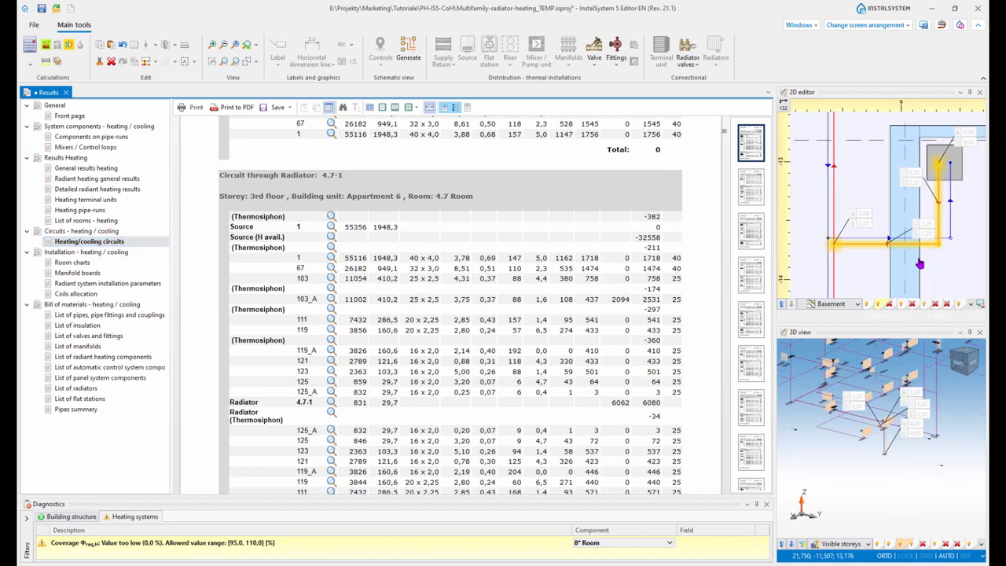
pyautogui.click(827, 256)
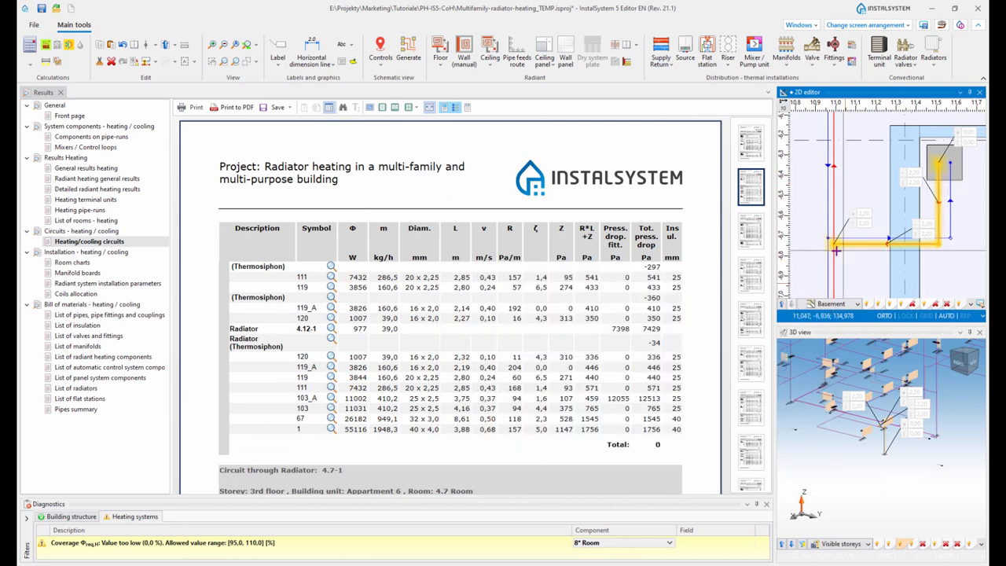
pyautogui.moveTo(848, 191); pyautogui.dragTo(853, 215, button='middle')
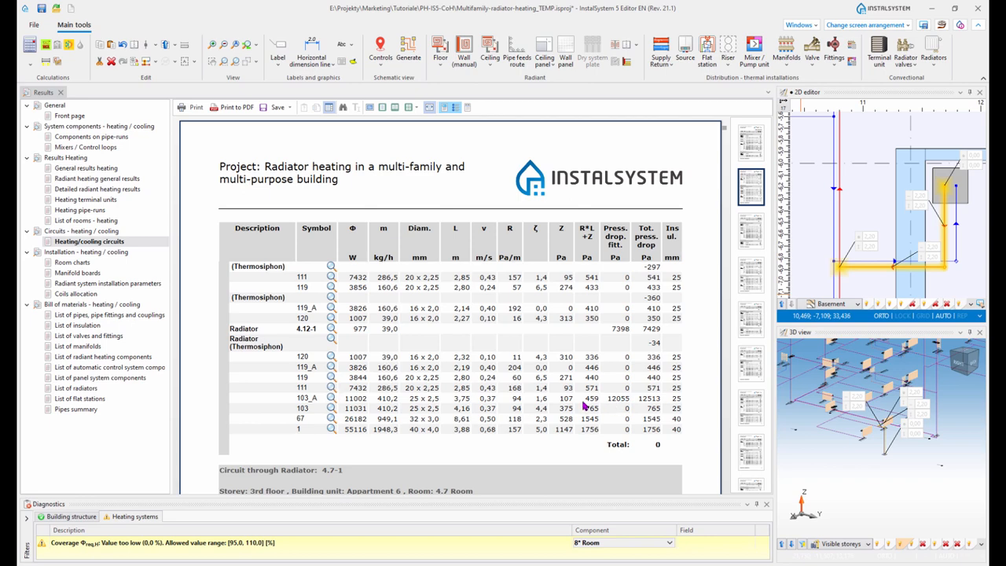
# Locate return pipe-run 103_A of the circuit through radiator 4.12-1 in the model and examine it across the other circuits.
pyautogui.click(331, 398)
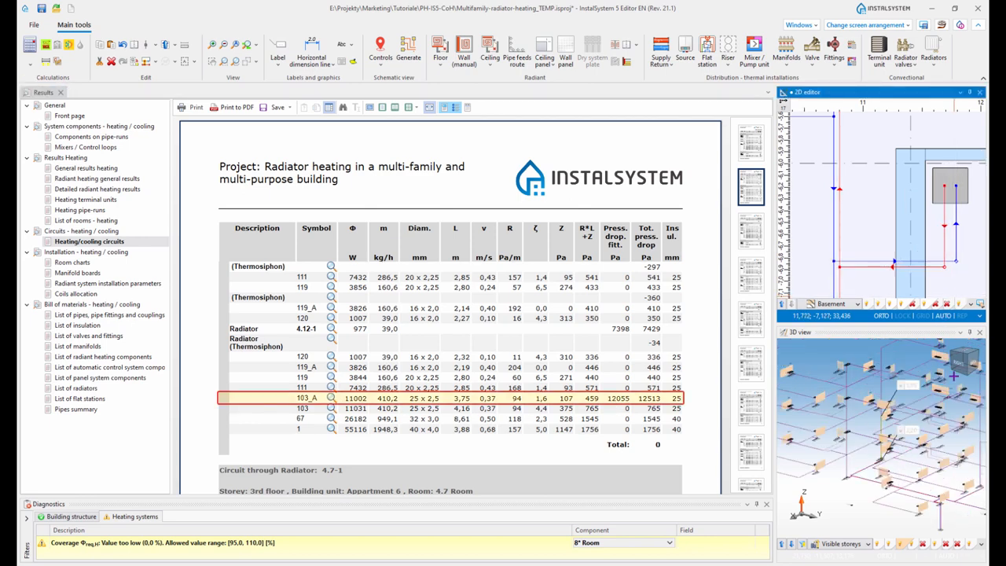
pyautogui.scroll(-3, 891, 363)
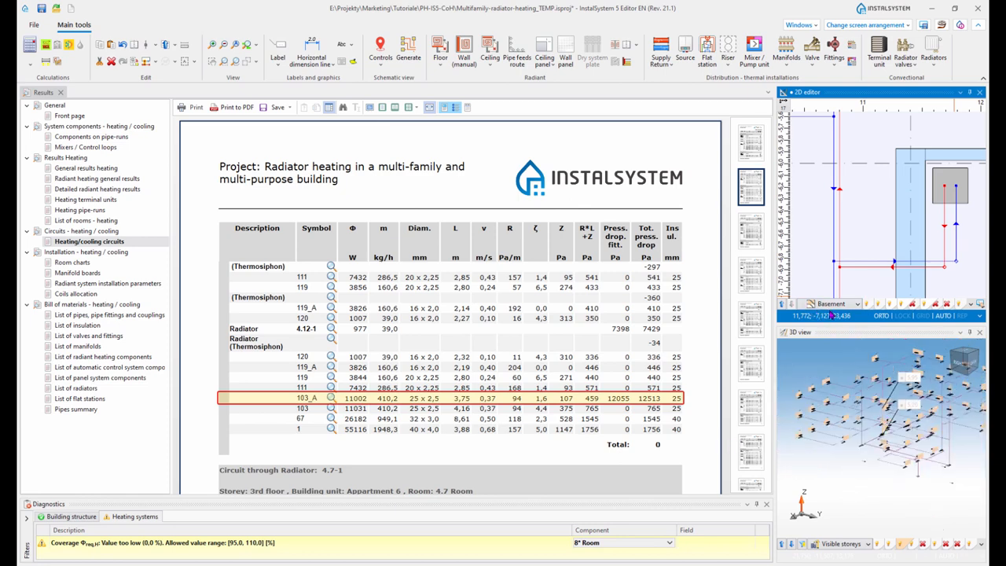
pyautogui.scroll(-5, 633, 370)
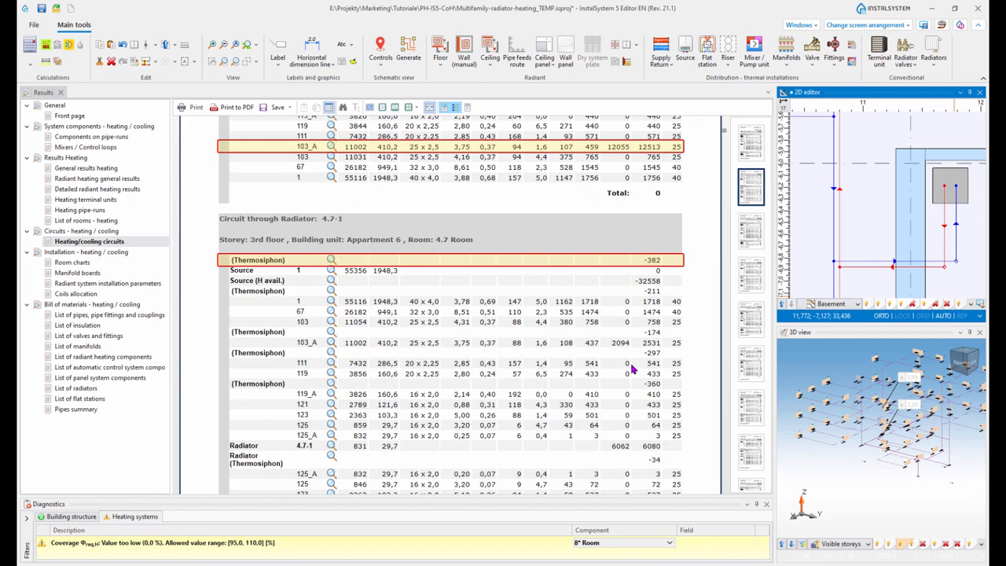
pyautogui.scroll(-1, 633, 370)
pyautogui.scroll(-1, 648, 359)
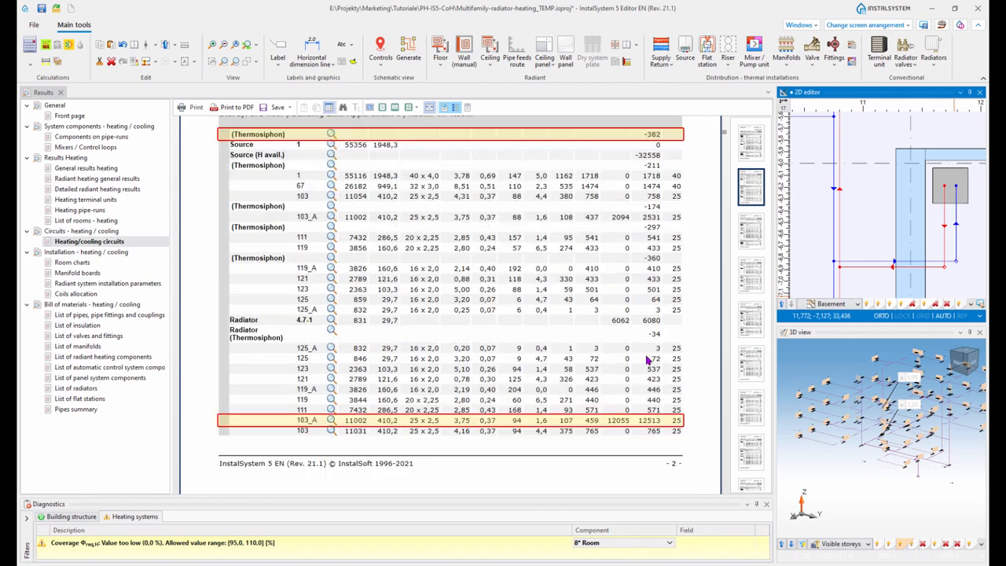
pyautogui.scroll(-15, 648, 358)
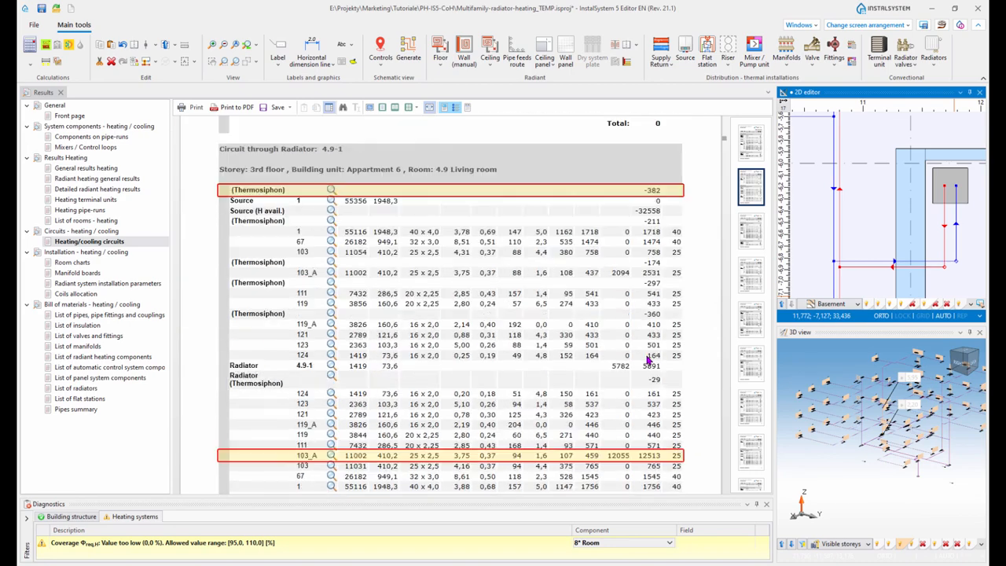
pyautogui.scroll(-8, 648, 358)
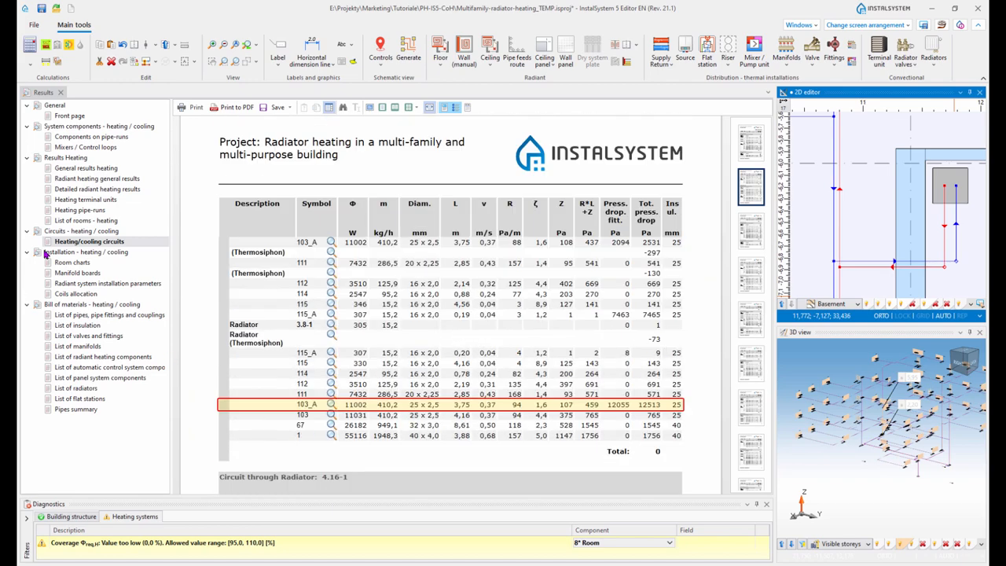
# Review the bill of materials lists of pipes, pipe fittings and couplings, and of insulation.
pyautogui.click(84, 316)
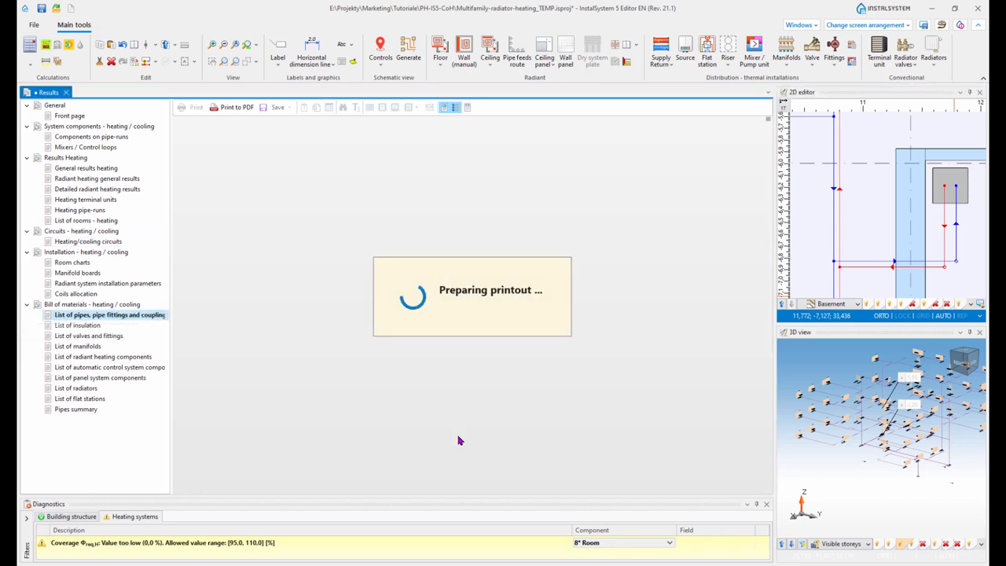
pyautogui.scroll(-2, 537, 363)
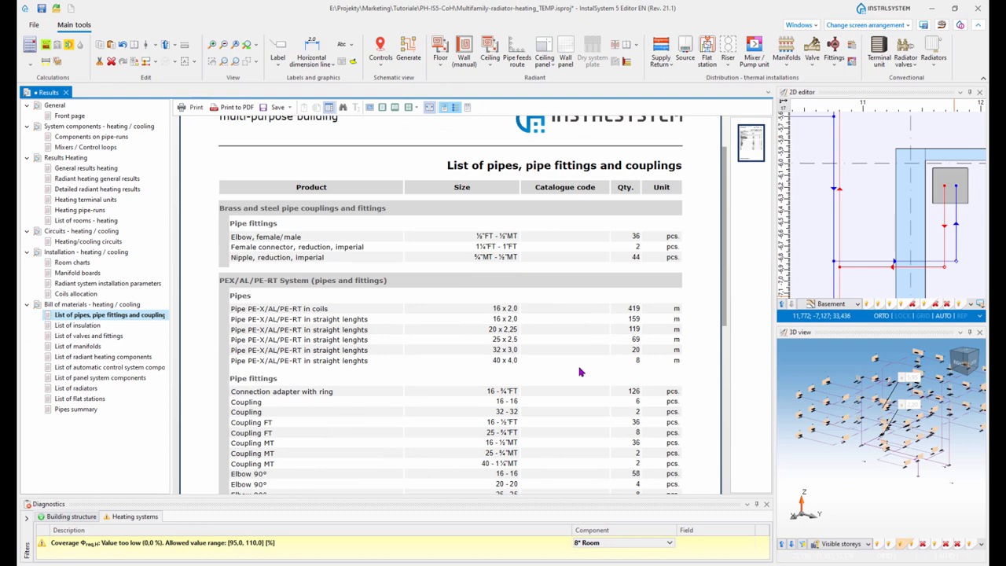
pyautogui.scroll(-2, 582, 372)
pyautogui.scroll(-2, 582, 372)
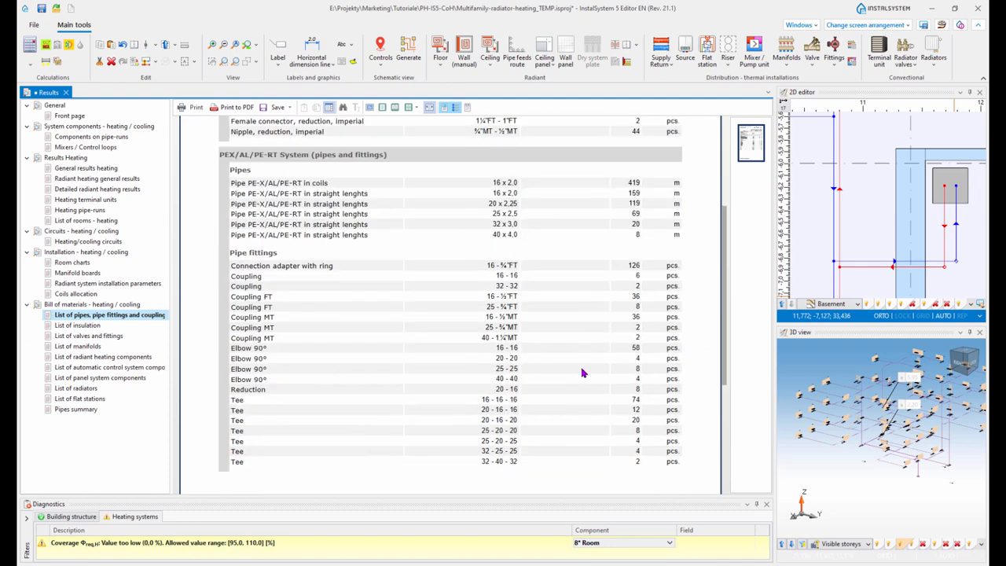
pyautogui.scroll(-2, 583, 377)
pyautogui.scroll(6, 584, 375)
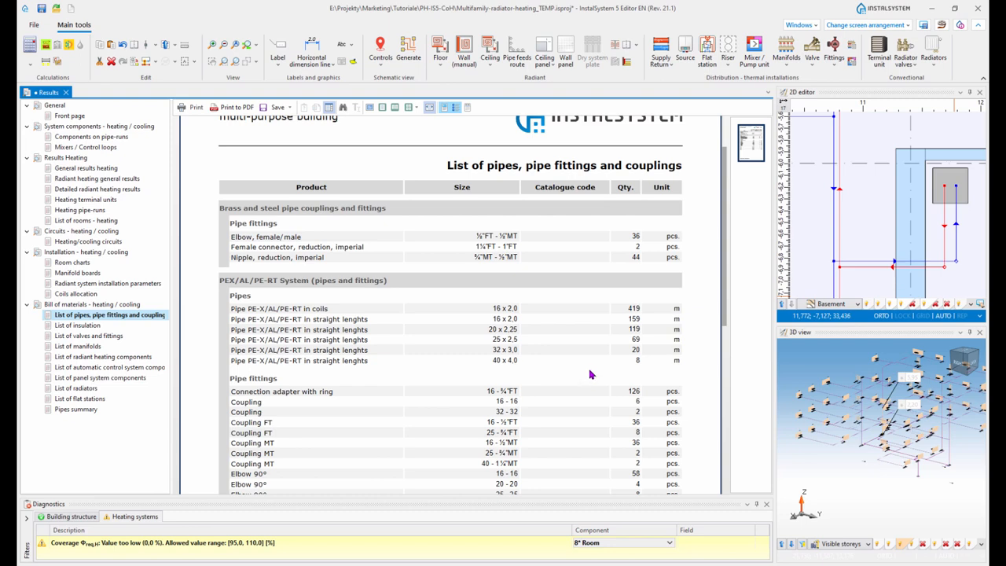
pyautogui.scroll(-4, 590, 375)
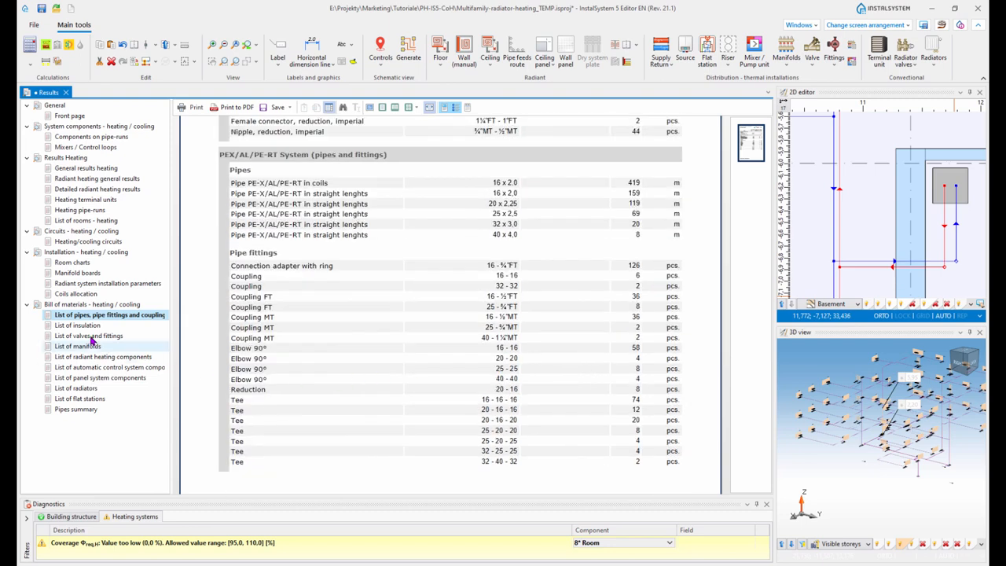
pyautogui.click(78, 326)
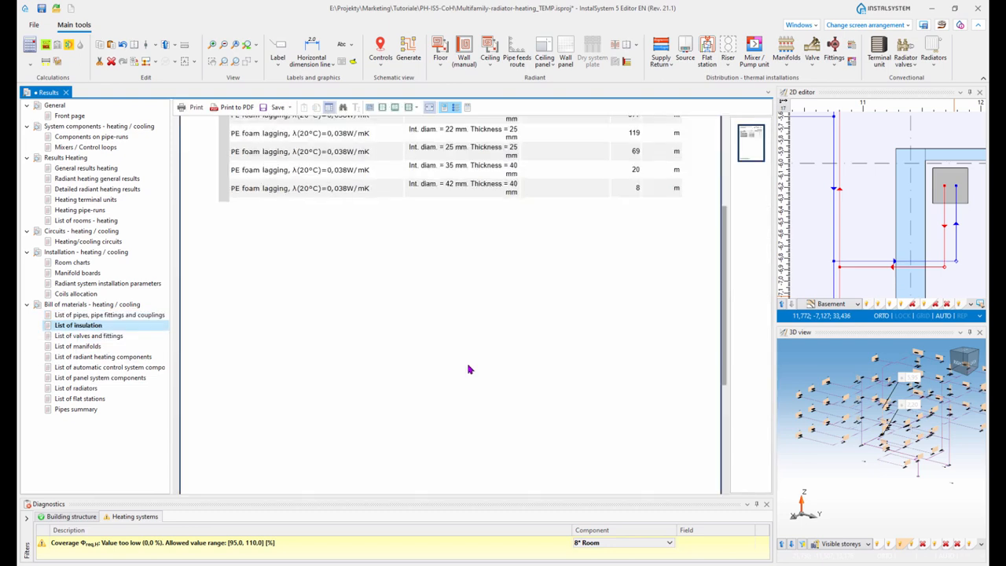
# Review the bill of materials lists of insulation, of valves and fittings, and of radiators.
pyautogui.scroll(4, 468, 370)
pyautogui.scroll(2, 469, 369)
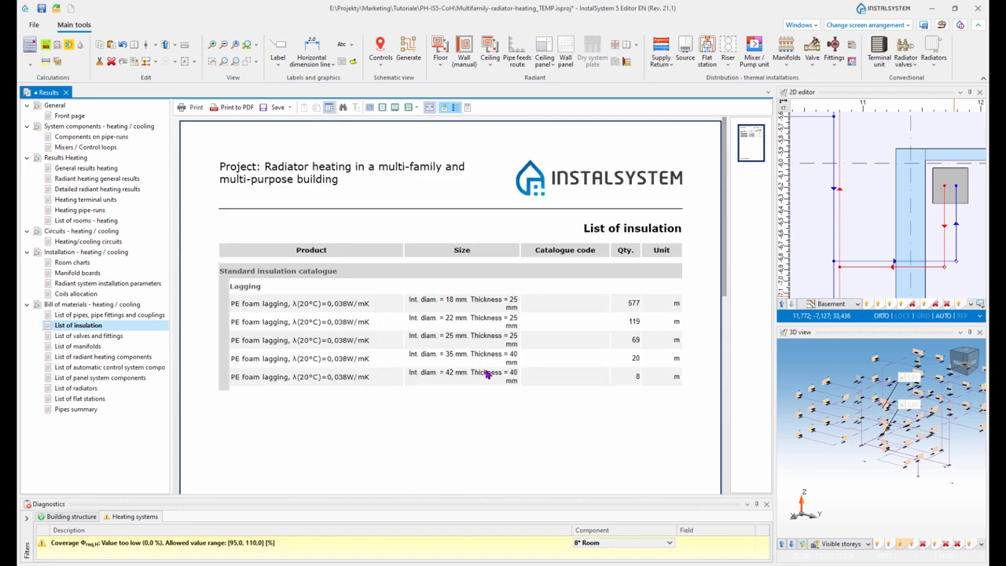
pyautogui.click(89, 336)
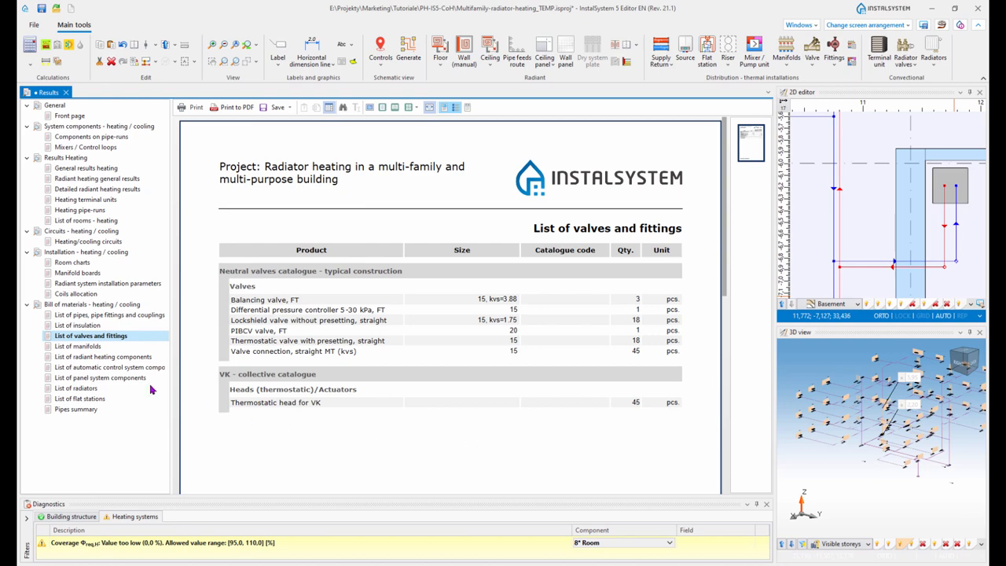
pyautogui.click(88, 388)
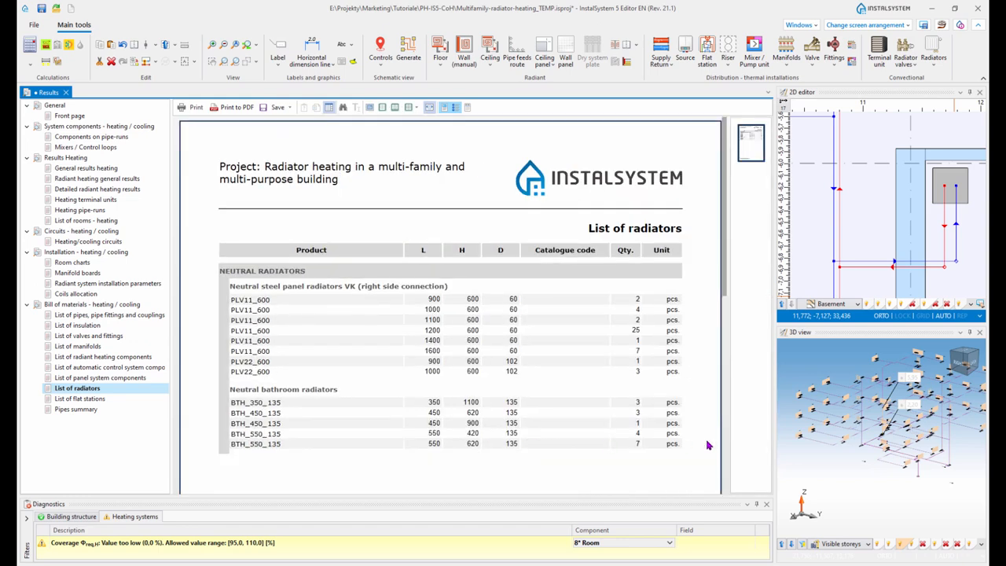
# Switch from the results to the editor screen arrangement and examine the whole heating pipework in 3D from several sides.
pyautogui.click(867, 24)
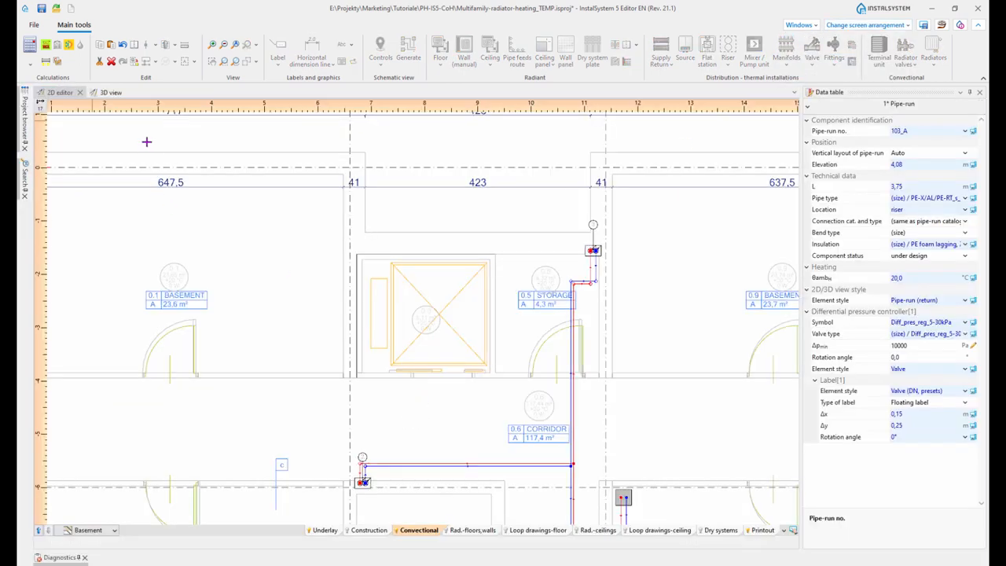
pyautogui.click(110, 92)
pyautogui.scroll(3, 525, 329)
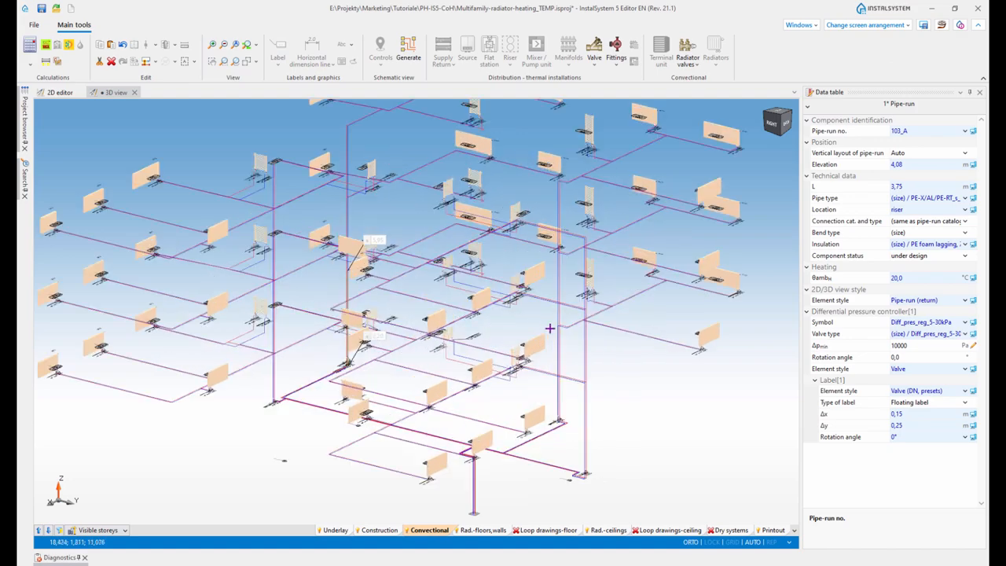
pyautogui.scroll(-3, 627, 349)
pyautogui.moveTo(714, 341)
pyautogui.keyDown('shift'); pyautogui.mouseDown(button='middle')
pyautogui.moveTo(684, 346)
pyautogui.moveTo(734, 353)
pyautogui.moveTo(711, 351)
pyautogui.mouseUp(button='middle'); pyautogui.keyUp('shift')
pyautogui.keyDown('shift'); pyautogui.moveTo(655, 336); pyautogui.dragTo(693, 332, button='middle'); pyautogui.keyUp('shift')
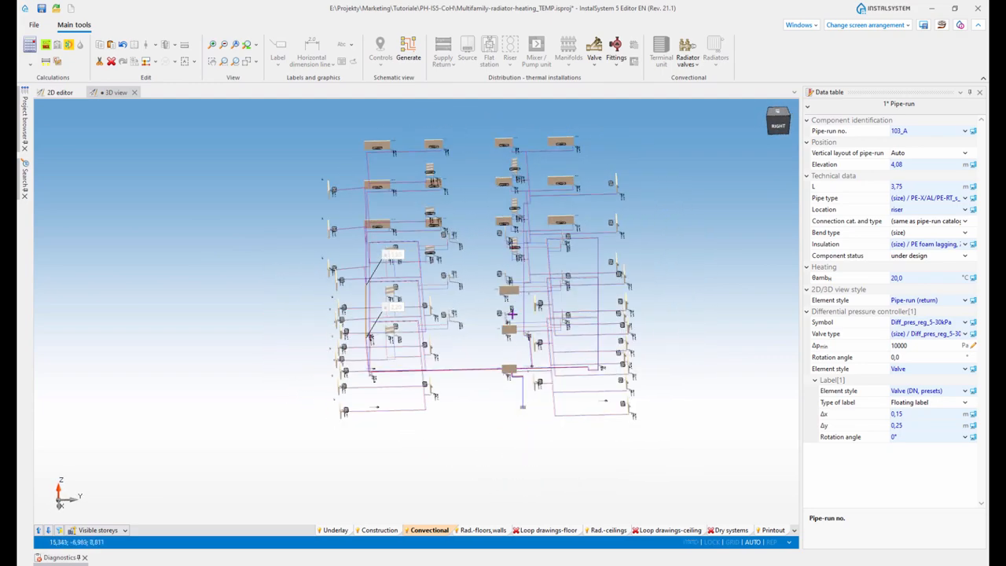
pyautogui.keyDown('shift'); pyautogui.moveTo(513, 316); pyautogui.dragTo(564, 299, button='middle'); pyautogui.keyUp('shift')
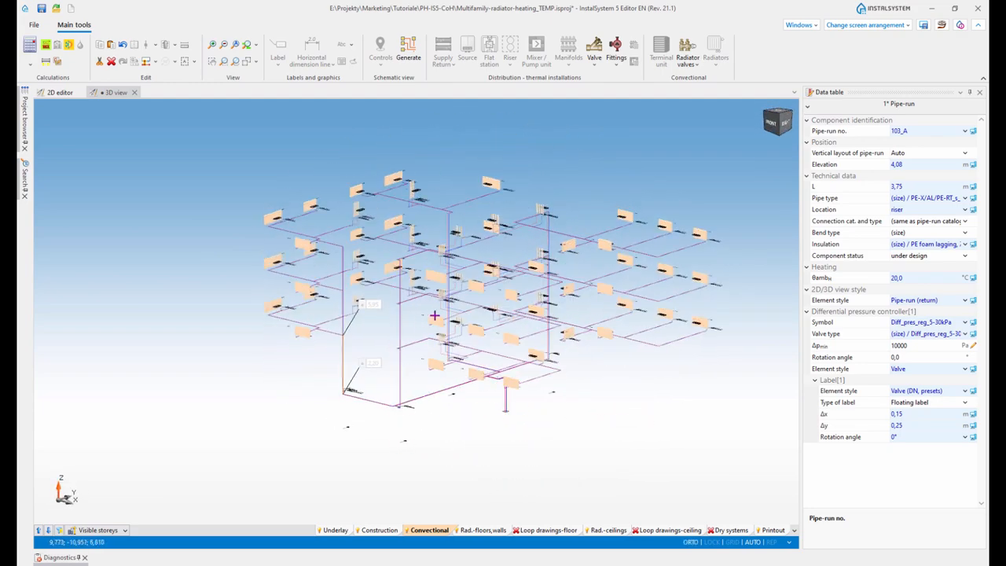
pyautogui.moveTo(436, 319); pyautogui.dragTo(454, 341, button='middle')
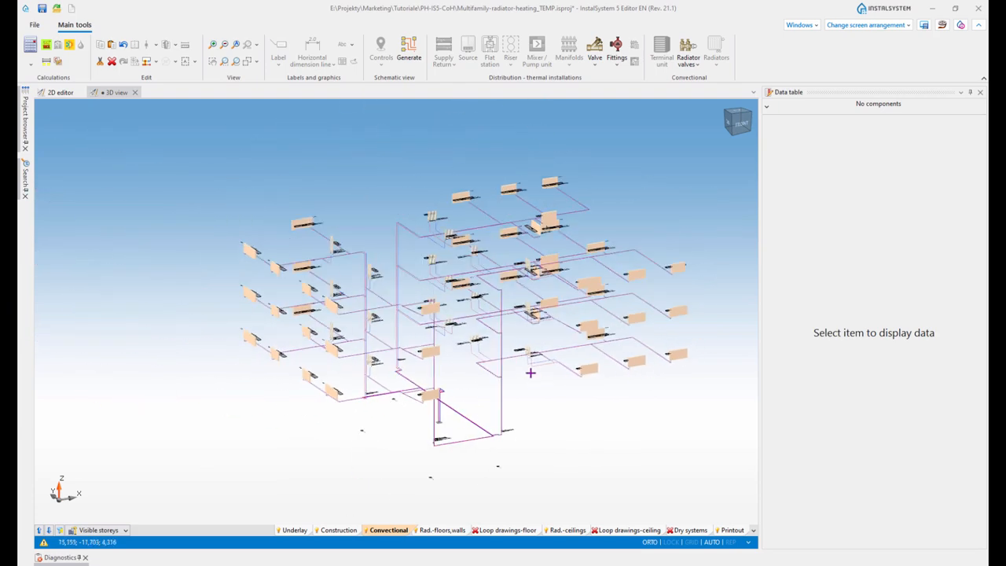
# Examine the basement drawing in full in 2D and the complete building in 3D in its printout form.
pyautogui.click(43, 96)
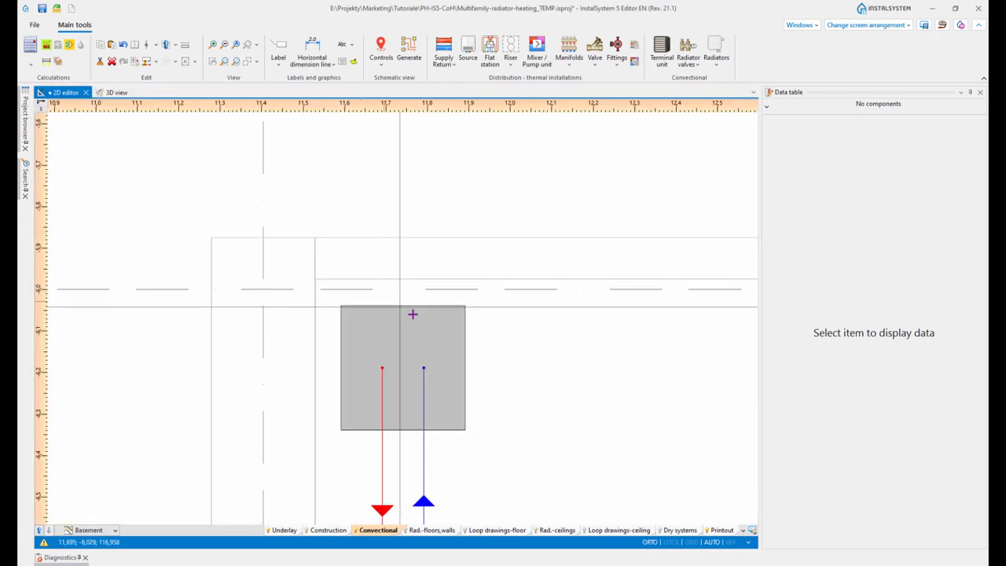
pyautogui.scroll(-5, 463, 384)
pyautogui.scroll(-6, 523, 395)
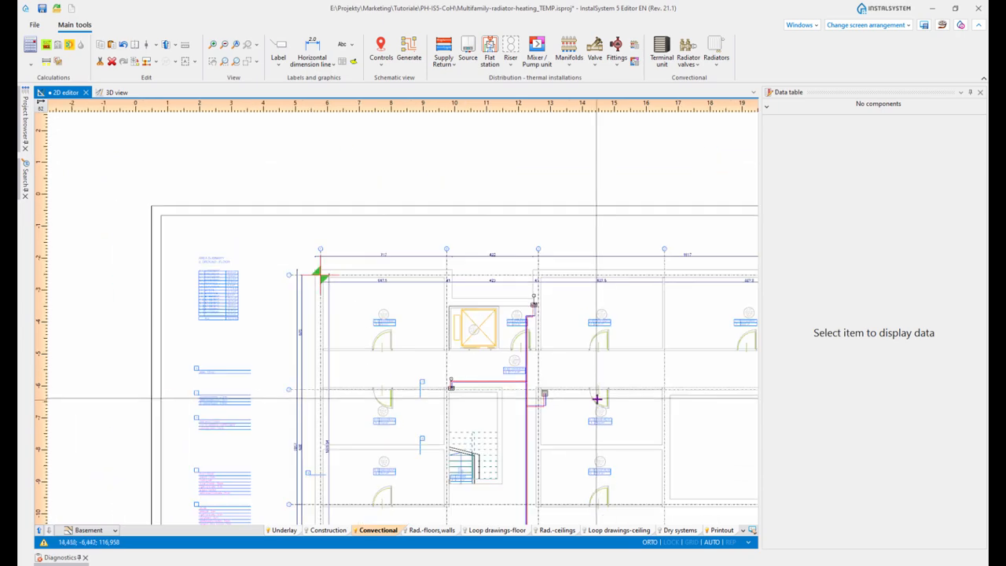
pyautogui.moveTo(491, 344); pyautogui.dragTo(498, 299, button='middle')
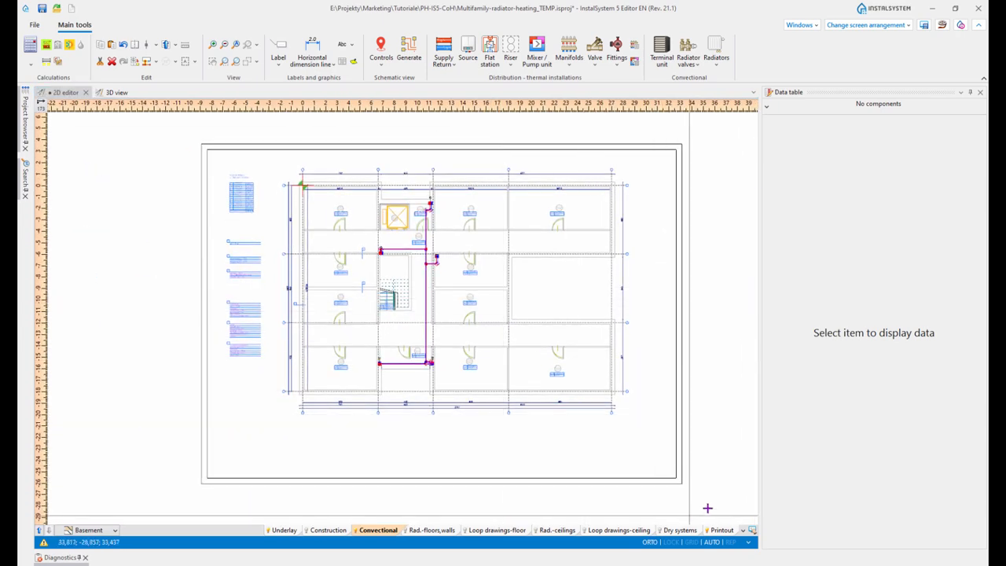
pyautogui.click(116, 92)
pyautogui.moveTo(521, 360)
pyautogui.mouseDown(button='middle')
pyautogui.moveTo(554, 365)
pyautogui.moveTo(520, 354)
pyautogui.mouseUp(button='middle')
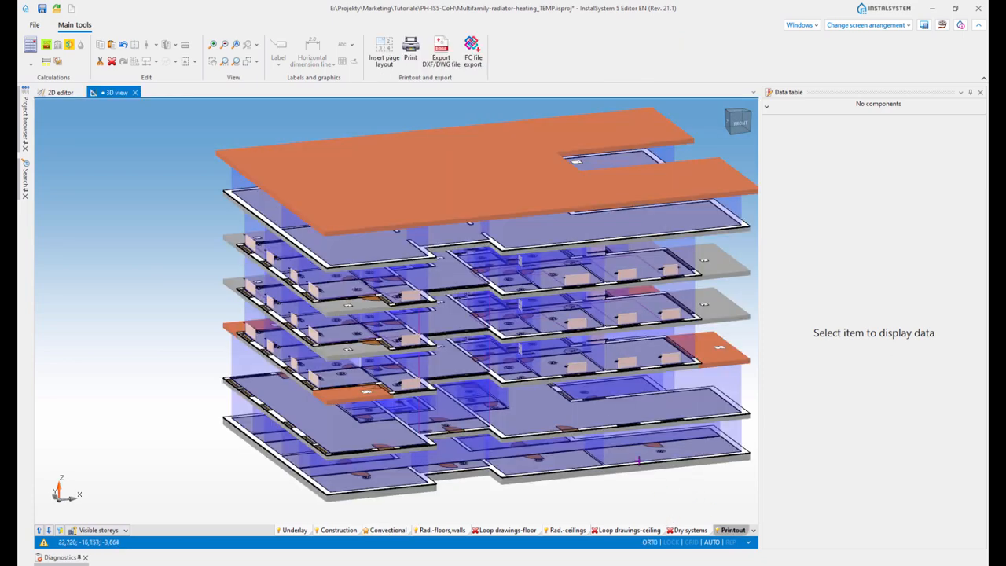
pyautogui.scroll(-5, 494, 359)
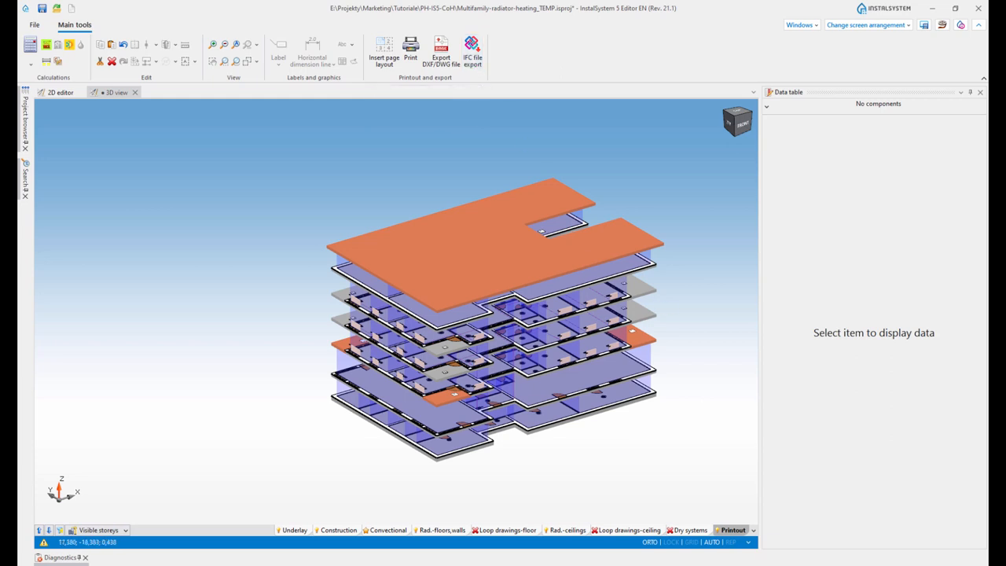
pyautogui.moveTo(605, 435); pyautogui.dragTo(610, 433, button='middle')
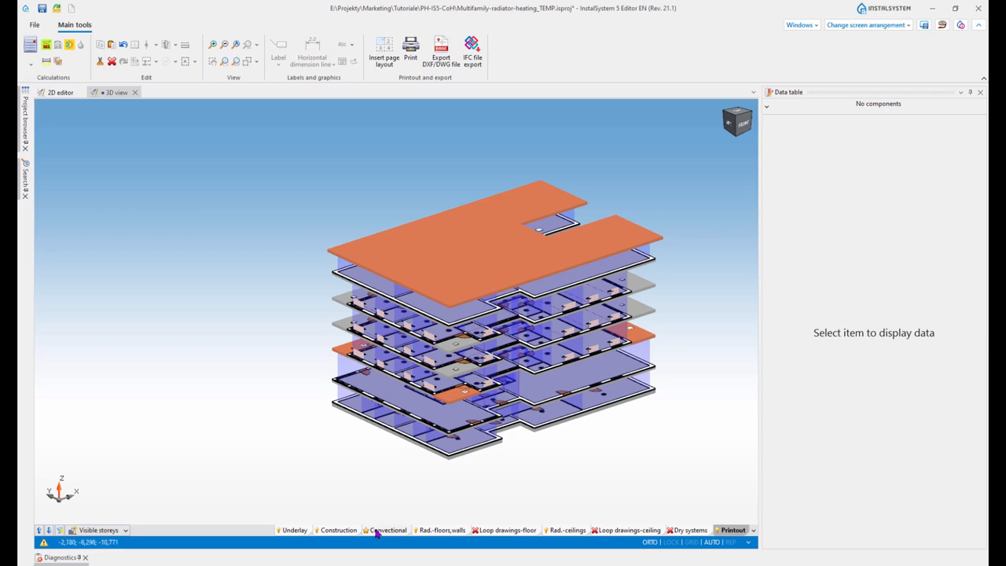
# Insert a thermal installations starting point beside the heat source in the basement plan.
pyautogui.click(58, 94)
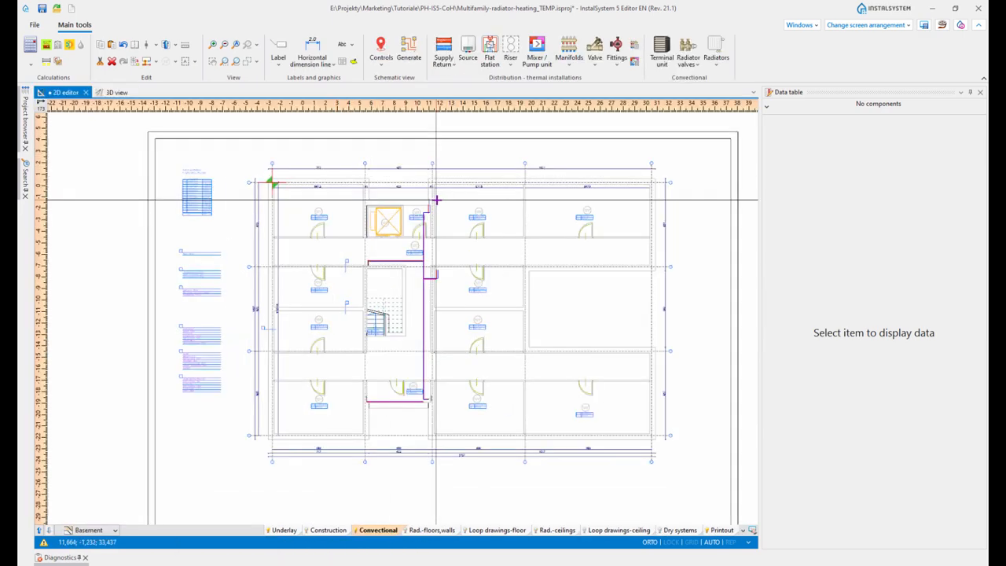
pyautogui.scroll(5, 436, 200)
pyautogui.scroll(-2, 436, 343)
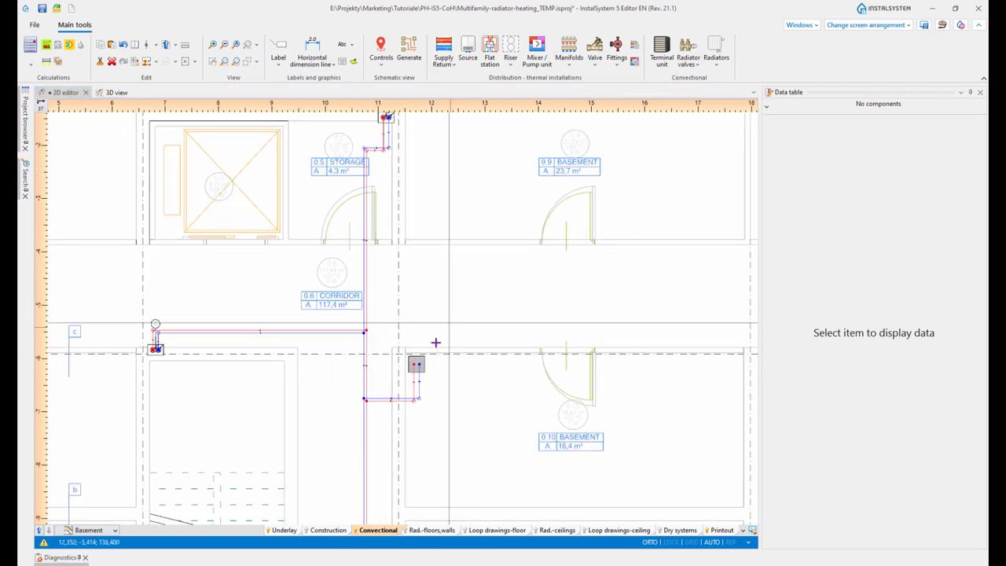
pyautogui.scroll(6, 417, 368)
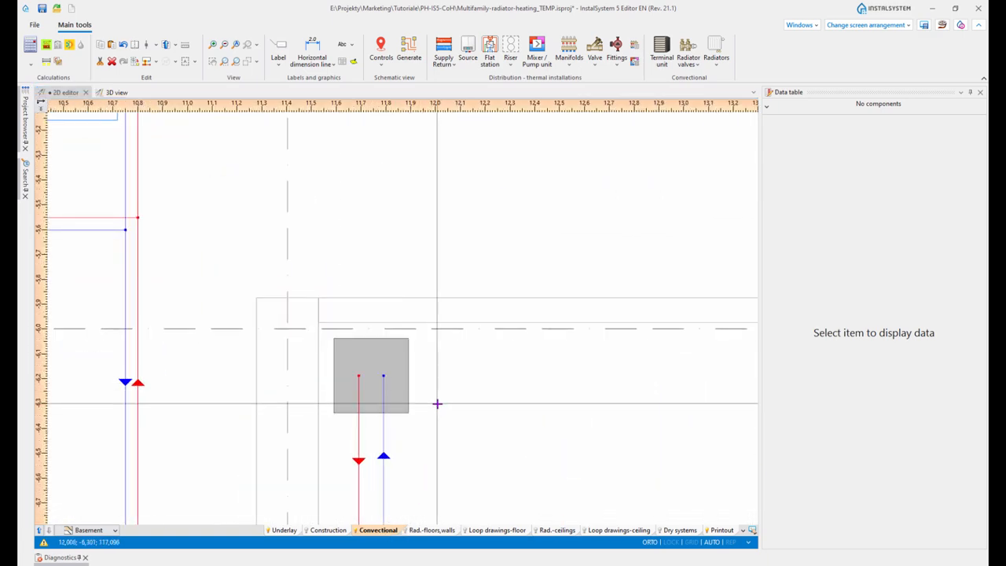
pyautogui.scroll(-5, 437, 404)
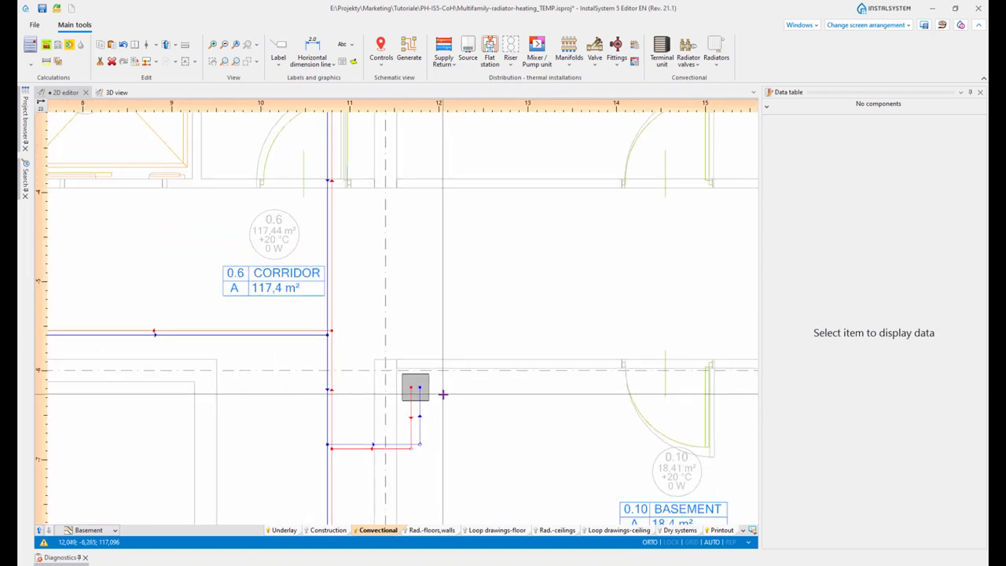
pyautogui.scroll(5, 432, 394)
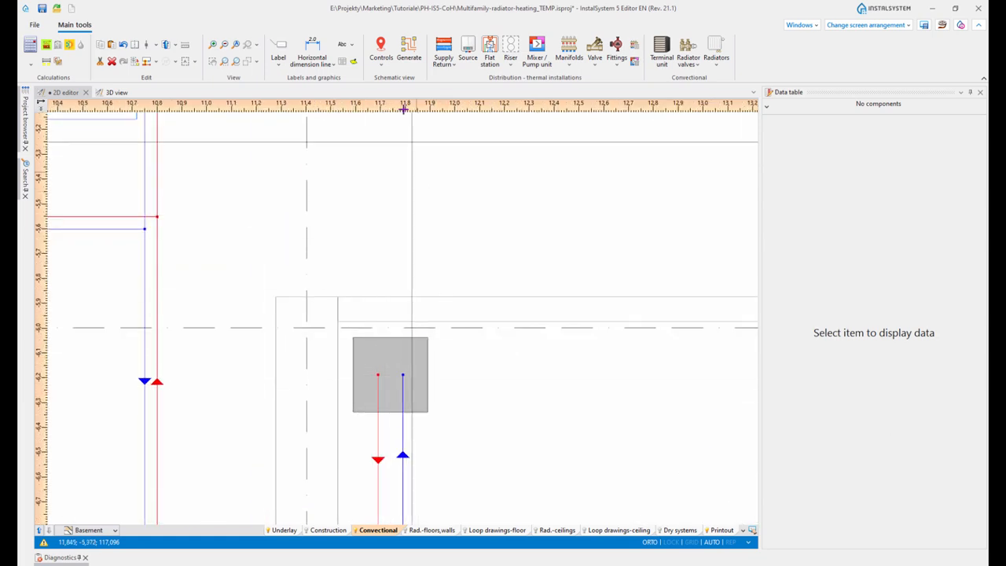
pyautogui.click(381, 55)
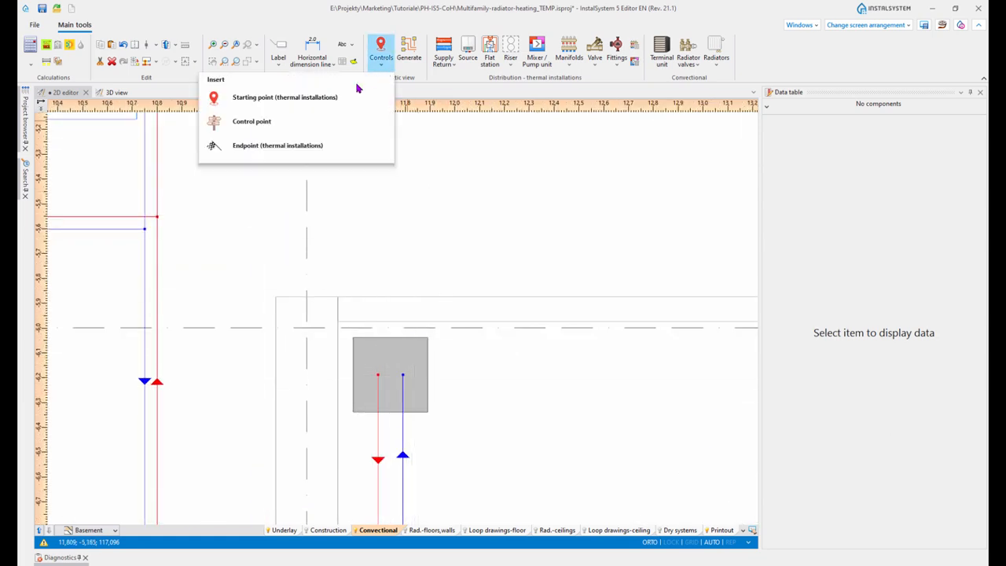
pyautogui.click(257, 99)
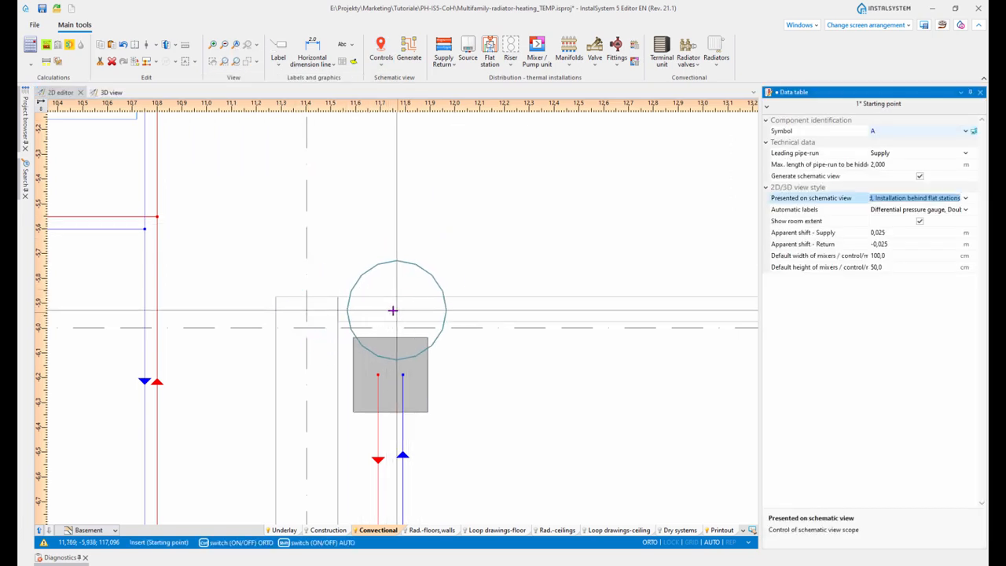
pyautogui.click(385, 310)
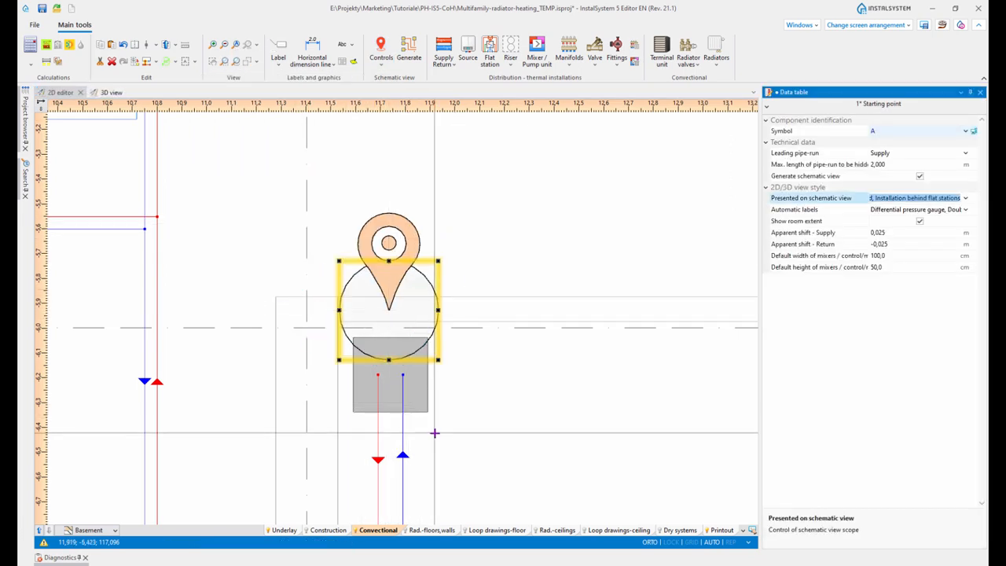
pyautogui.scroll(2, 319, 270)
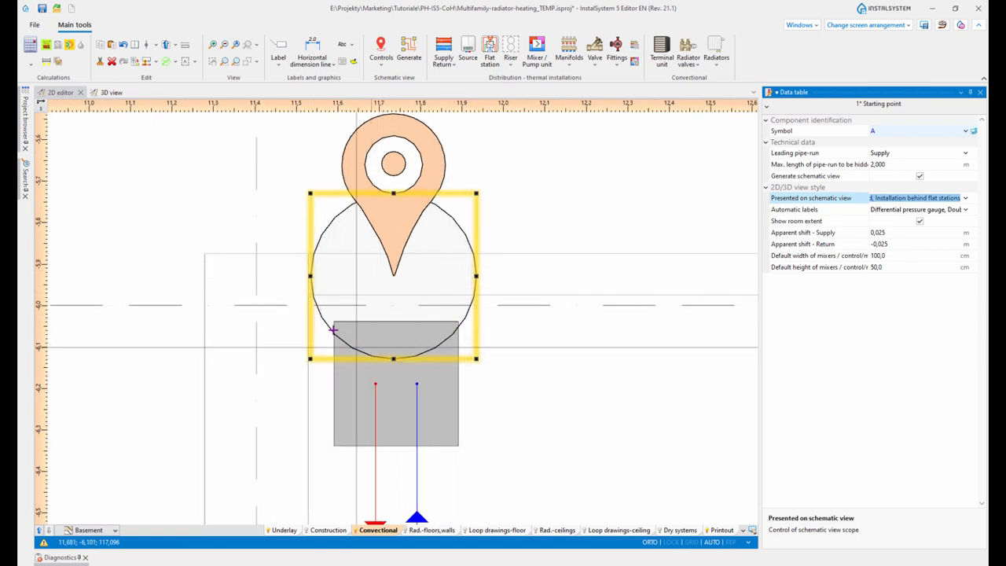
pyautogui.scroll(2, 343, 308)
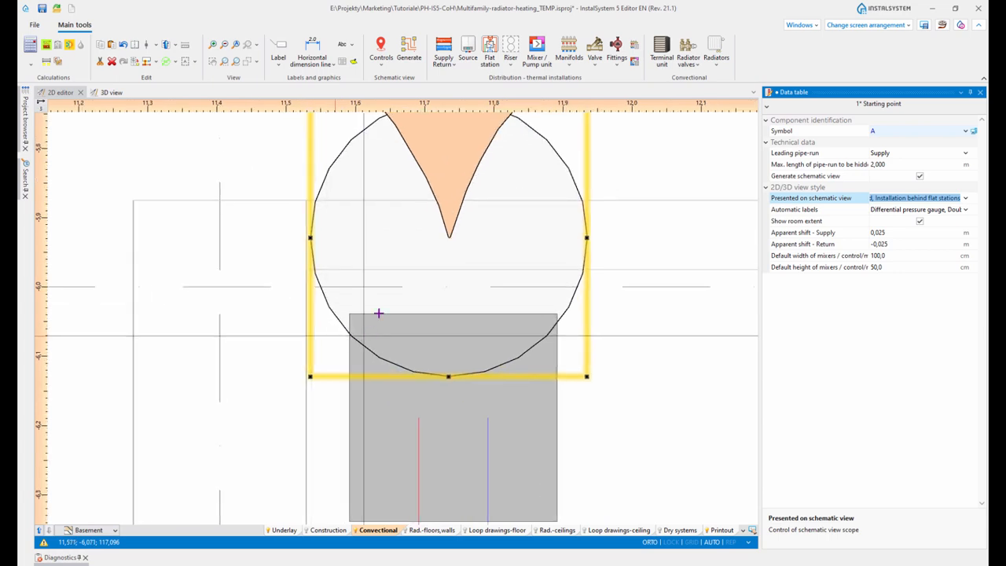
pyautogui.scroll(-2, 419, 376)
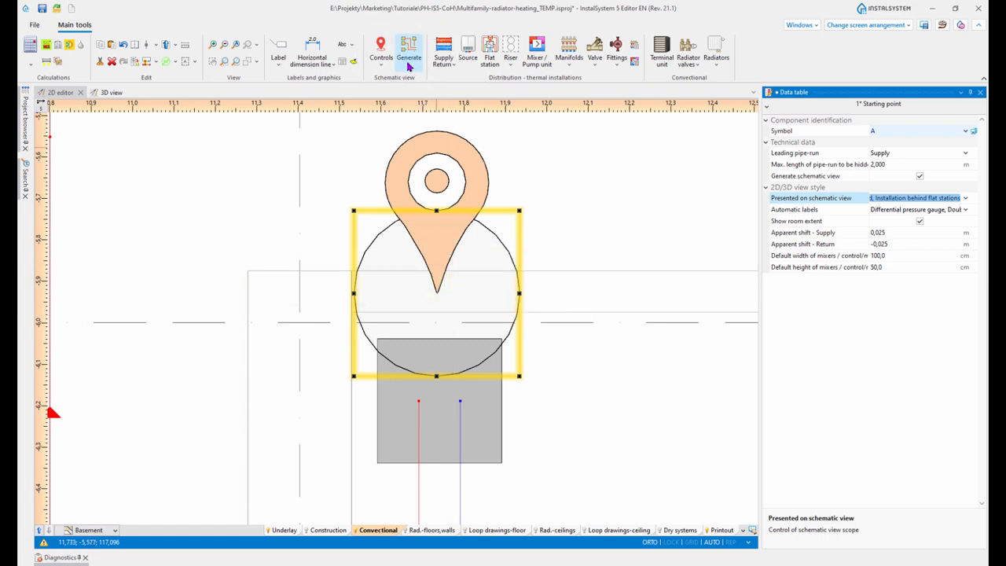
# Generate and open heating schematic view A, show it in printout form, and auto-hide the Data table.
pyautogui.click(115, 531)
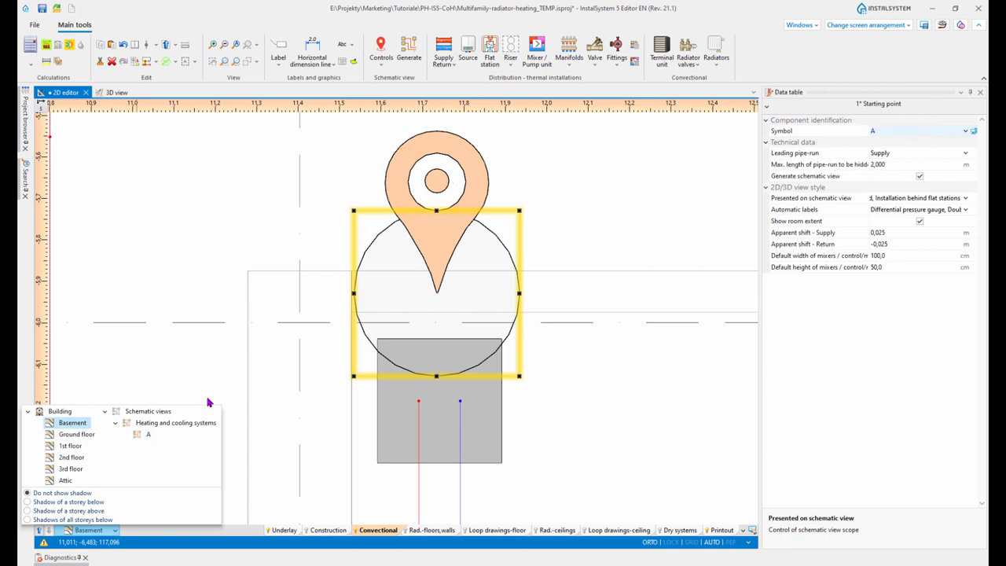
pyautogui.click(144, 436)
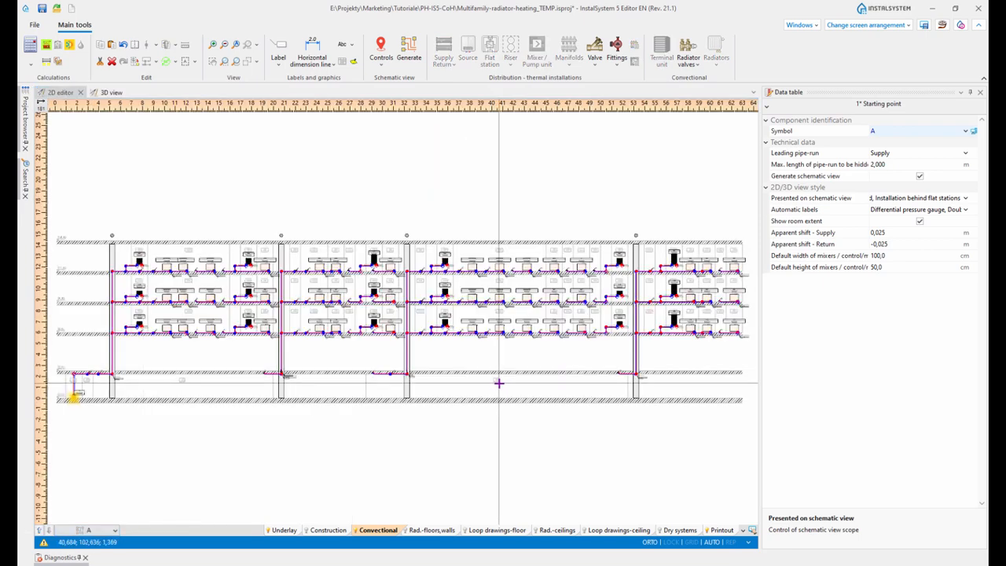
pyautogui.click(721, 530)
pyautogui.scroll(5, 70, 371)
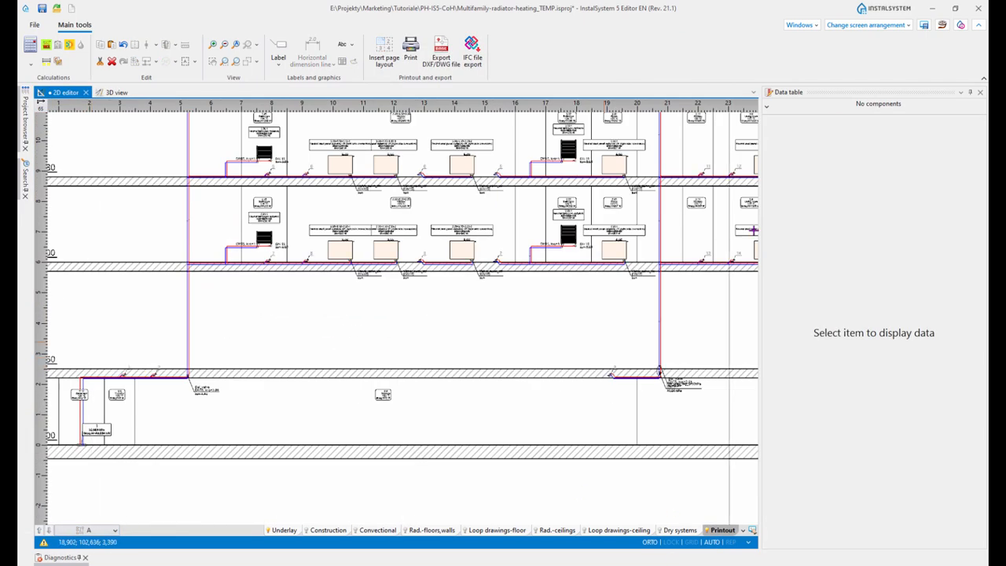
pyautogui.click(971, 93)
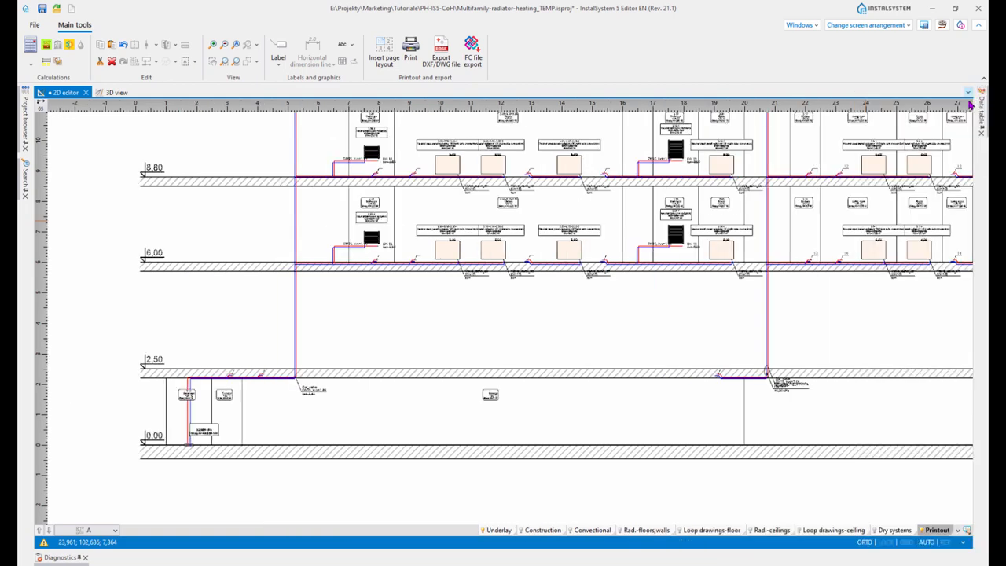
# Run the calculations to update the source and balancing valve labels in the basement part of the schematic.
pyautogui.scroll(3, 318, 475)
pyautogui.scroll(3, 431, 446)
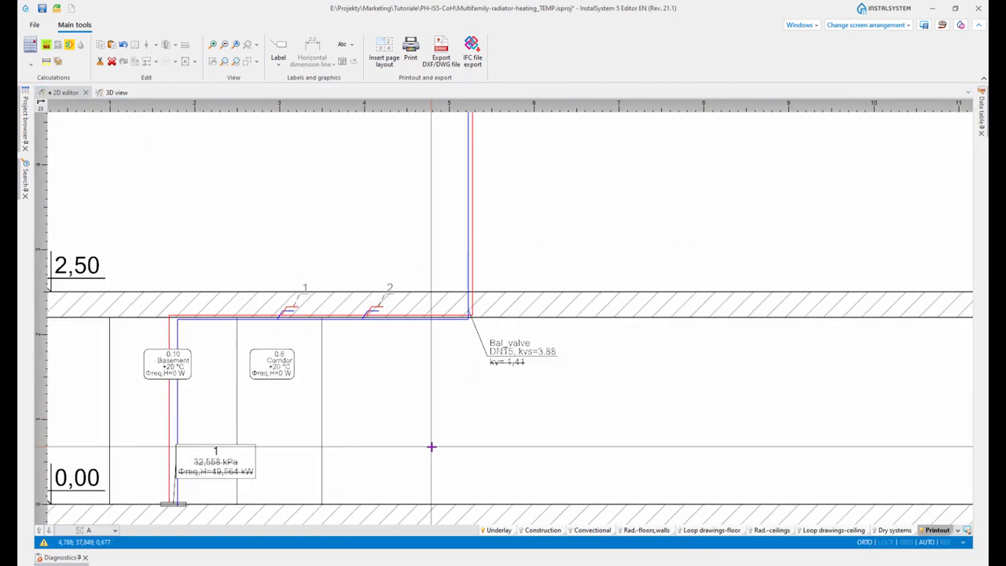
pyautogui.click(30, 45)
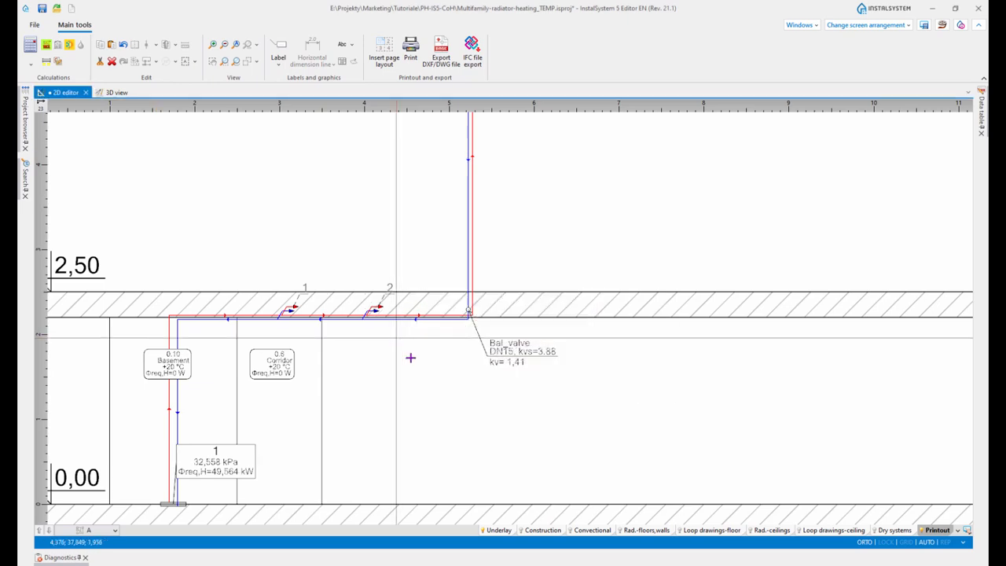
# Examine the radiator, valve and room labels of the lowest heated storey near the first riser in the schematic.
pyautogui.scroll(-5, 219, 419)
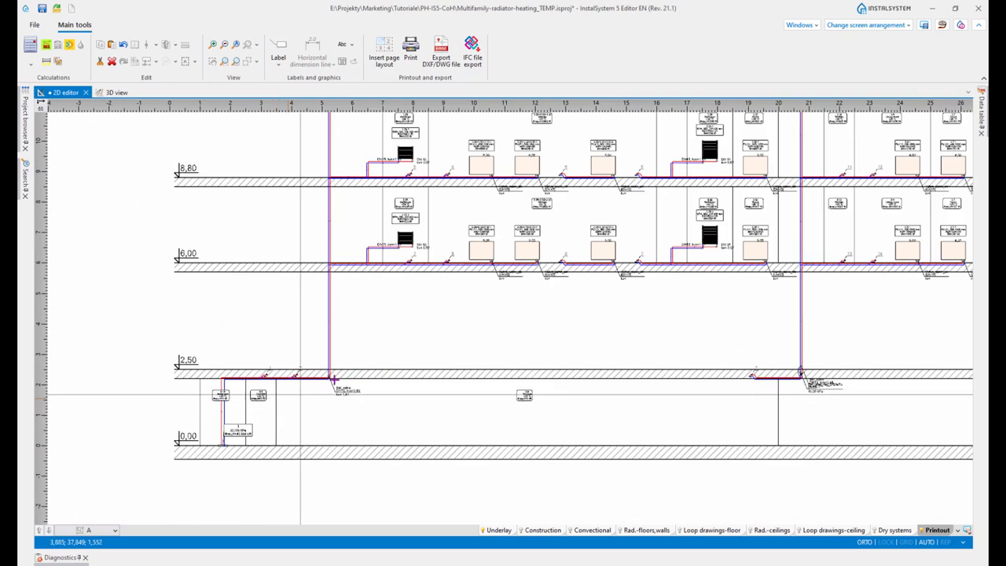
pyautogui.scroll(-3, 566, 373)
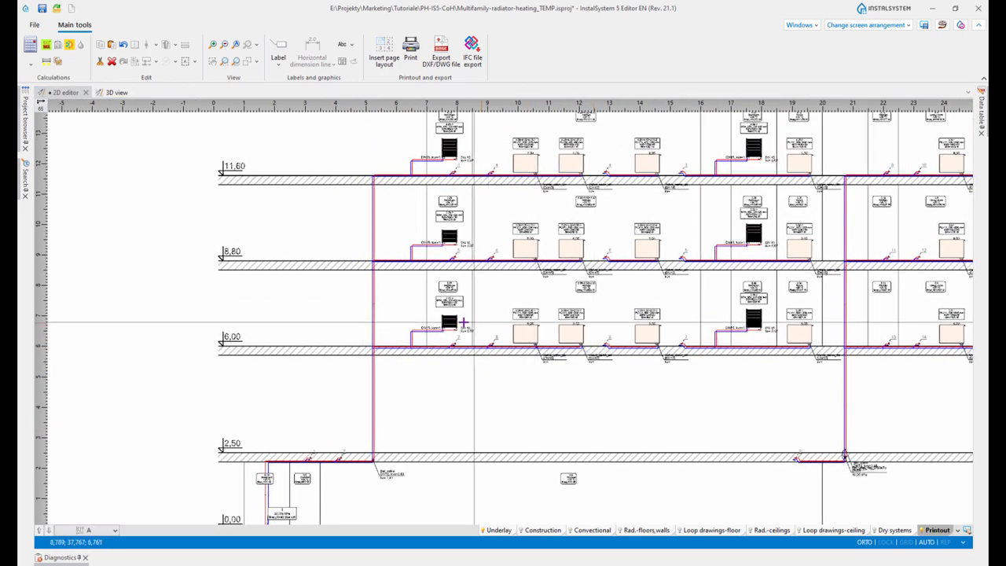
pyautogui.scroll(10, 375, 349)
pyautogui.scroll(-2, 375, 349)
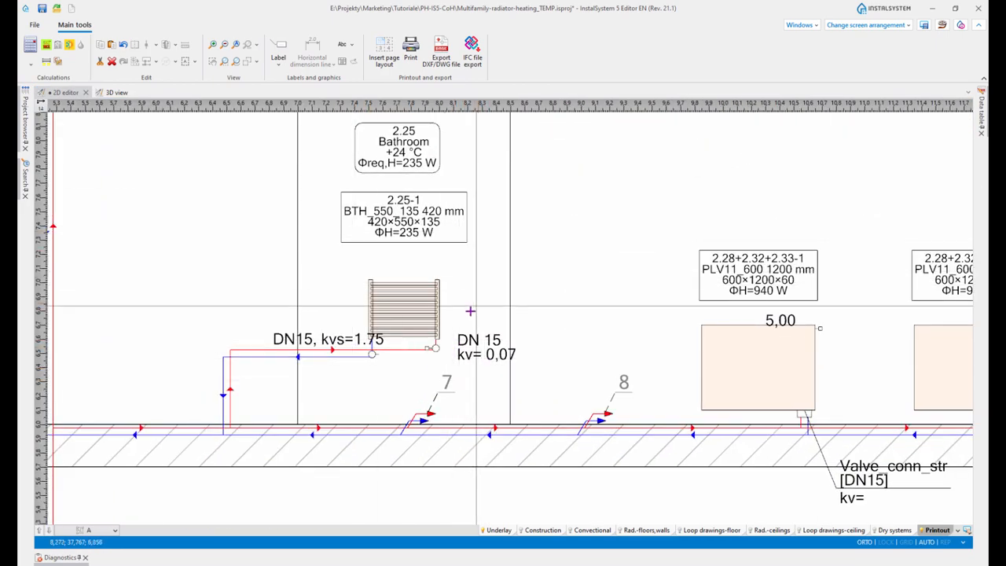
pyautogui.scroll(-1, 574, 337)
pyautogui.moveTo(574, 337); pyautogui.dragTo(501, 320, button='middle')
pyautogui.moveTo(716, 348); pyautogui.dragTo(634, 317, button='middle')
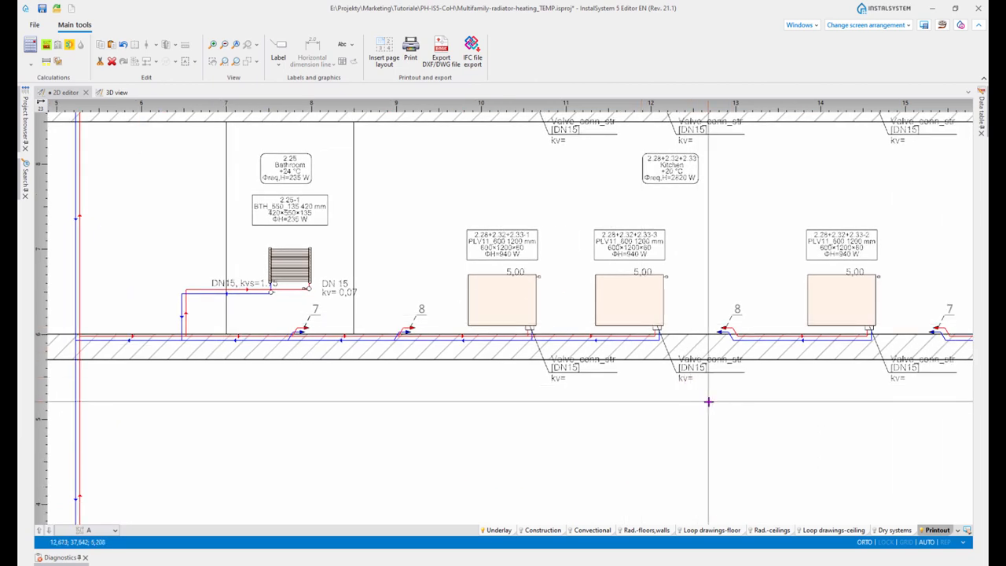
# Move the valve labels of the first two convector radiators on the lowest heated storey further below the floor slab.
pyautogui.scroll(-4, 707, 400)
pyautogui.moveTo(710, 323)
pyautogui.mouseDown(button='middle')
pyautogui.moveTo(604, 326)
pyautogui.moveTo(647, 305)
pyautogui.mouseUp(button='middle')
pyautogui.scroll(5, 588, 353)
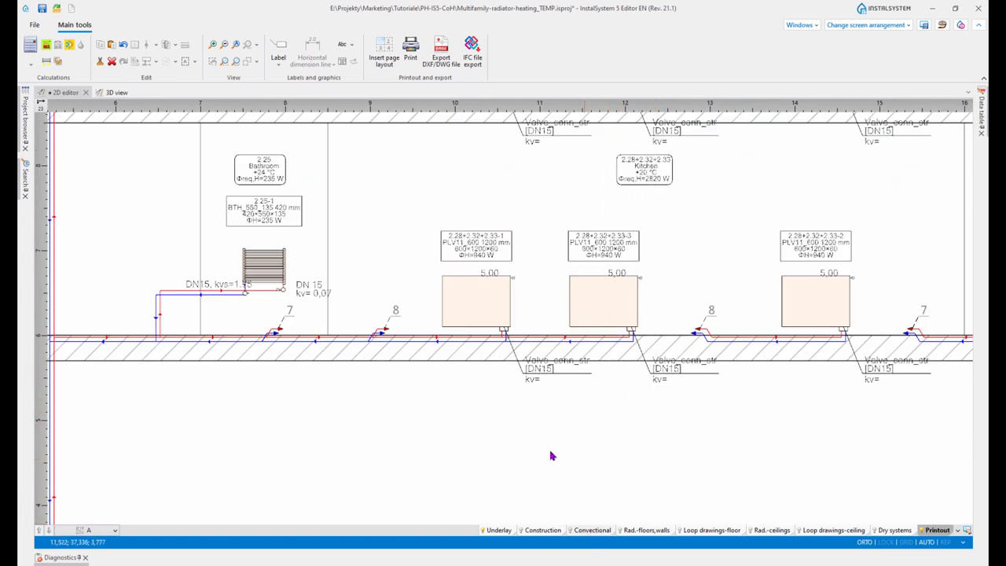
pyautogui.click(592, 529)
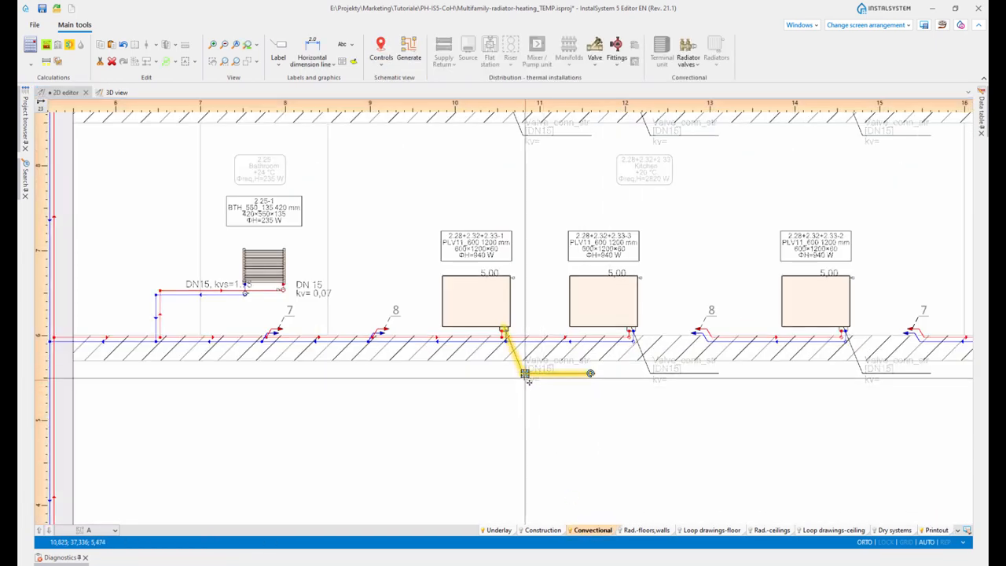
pyautogui.moveTo(525, 375); pyautogui.dragTo(529, 397)
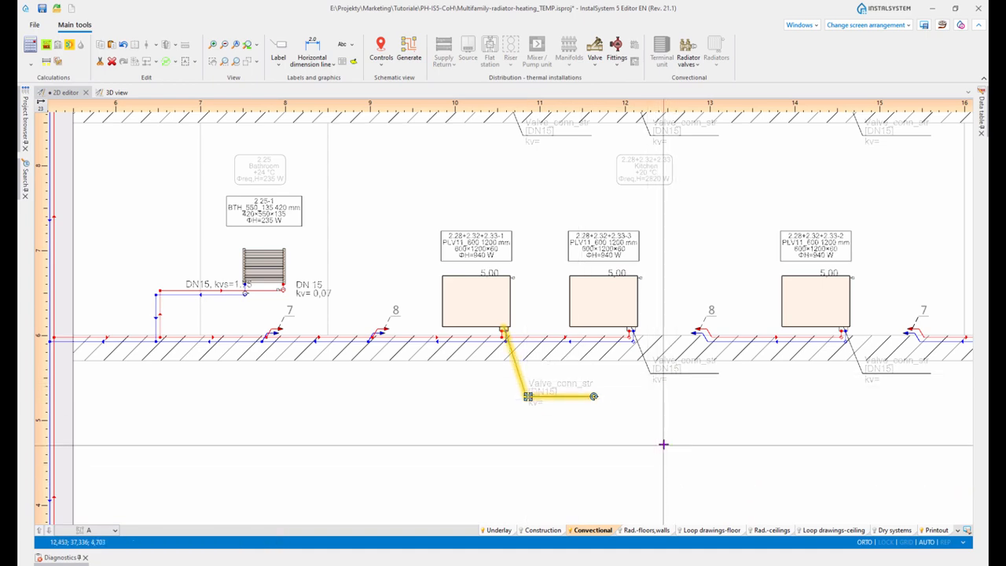
pyautogui.scroll(3, 658, 434)
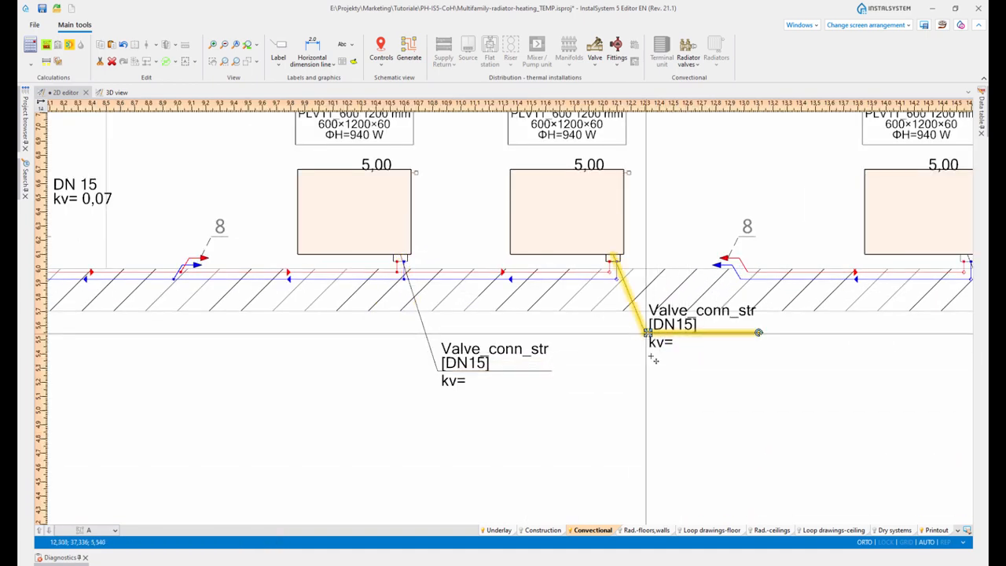
pyautogui.moveTo(647, 333); pyautogui.dragTo(652, 357)
pyautogui.scroll(-3, 638, 387)
pyautogui.moveTo(364, 302); pyautogui.dragTo(485, 360, button='middle')
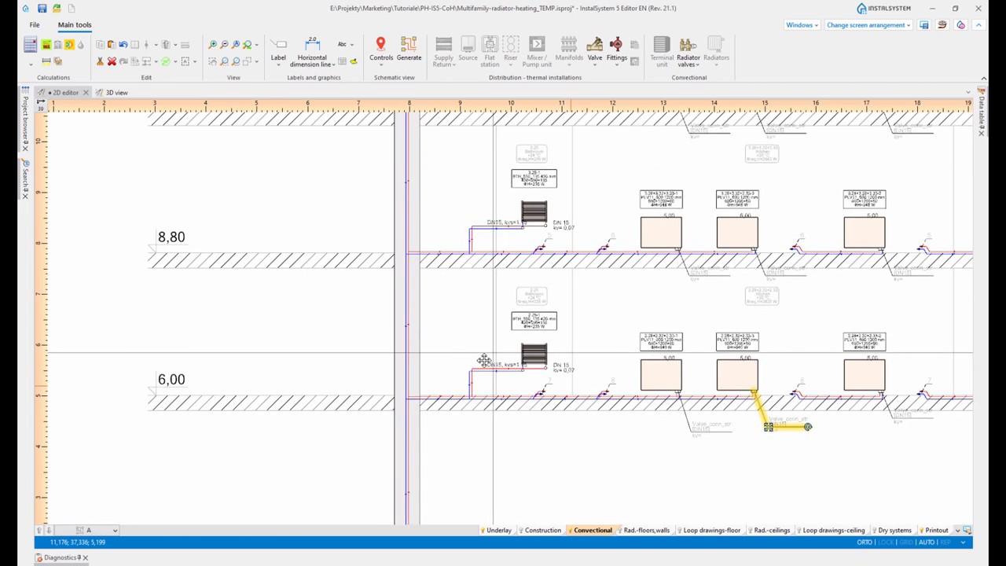
# Try to insert a floating label for the first riser, choosing the riser as the labelled component.
pyautogui.scroll(5, 443, 384)
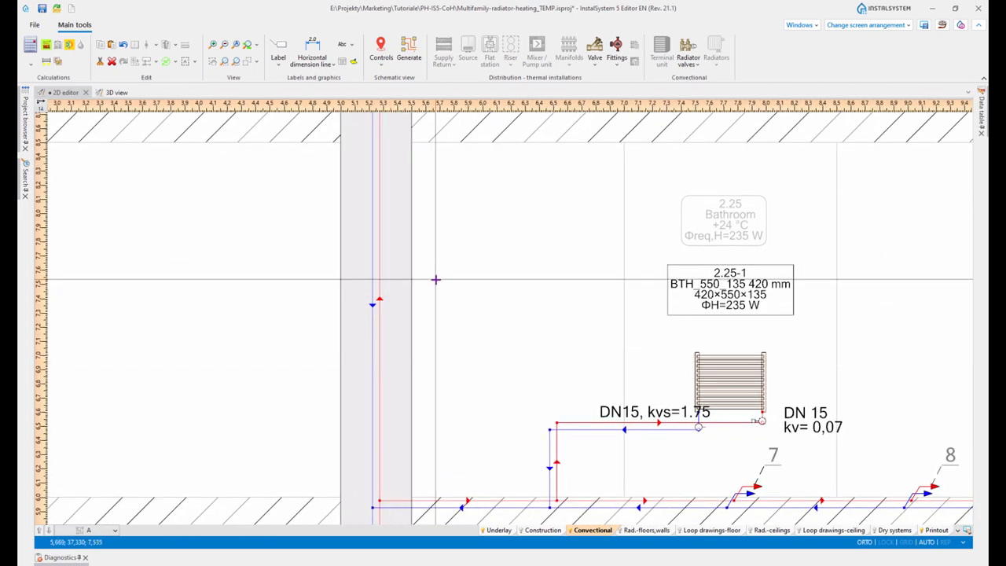
pyautogui.click(280, 65)
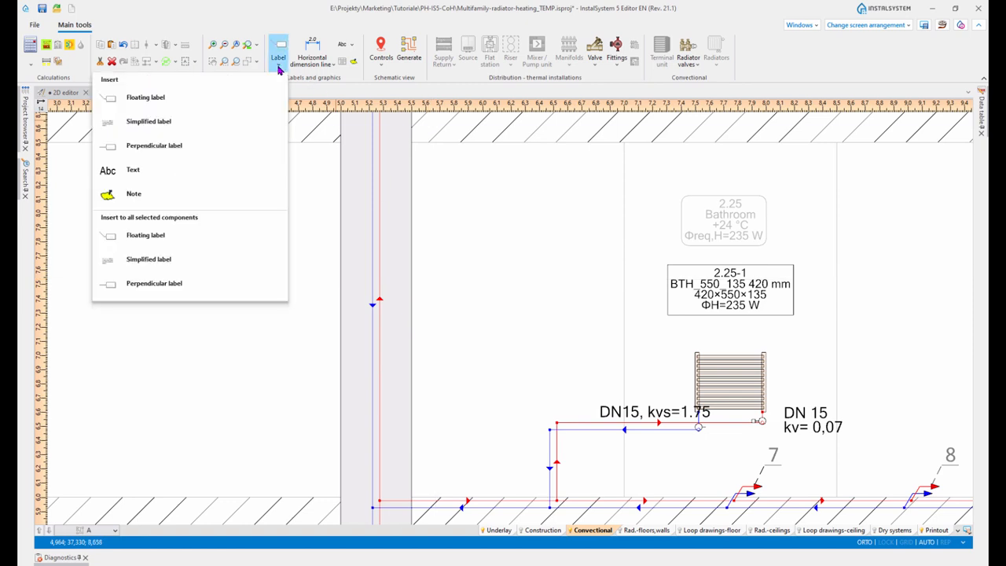
pyautogui.click(197, 99)
pyautogui.click(379, 317)
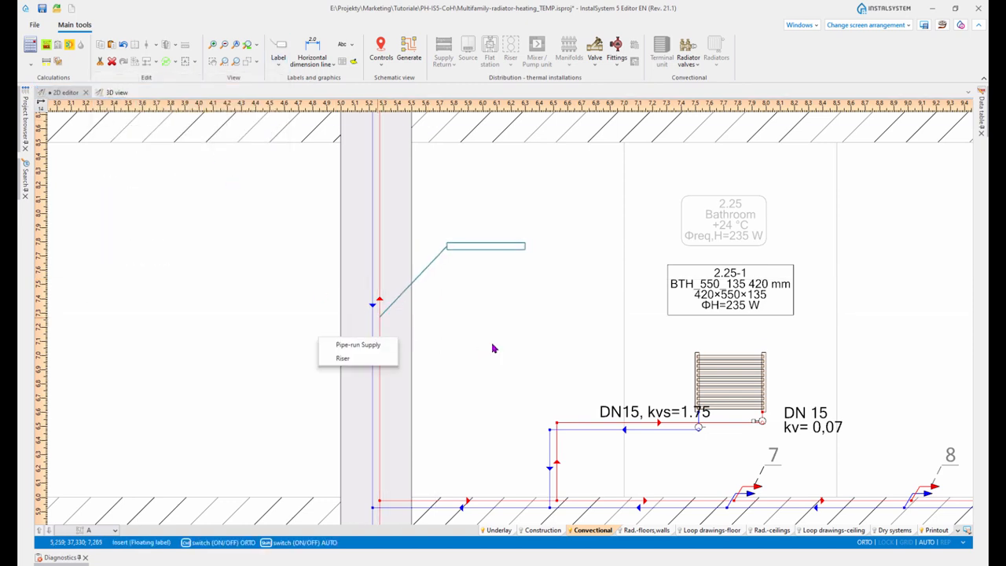
pyautogui.click(370, 358)
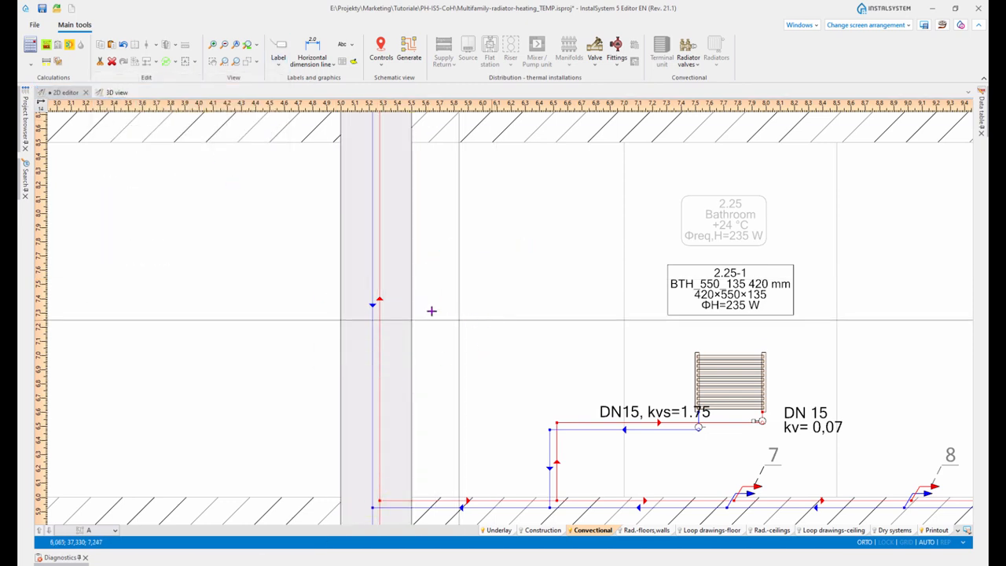
# Insert a floating label for the supply pipe-run of the first riser, between the 6,00 and 8,80 levels.
pyautogui.click(277, 66)
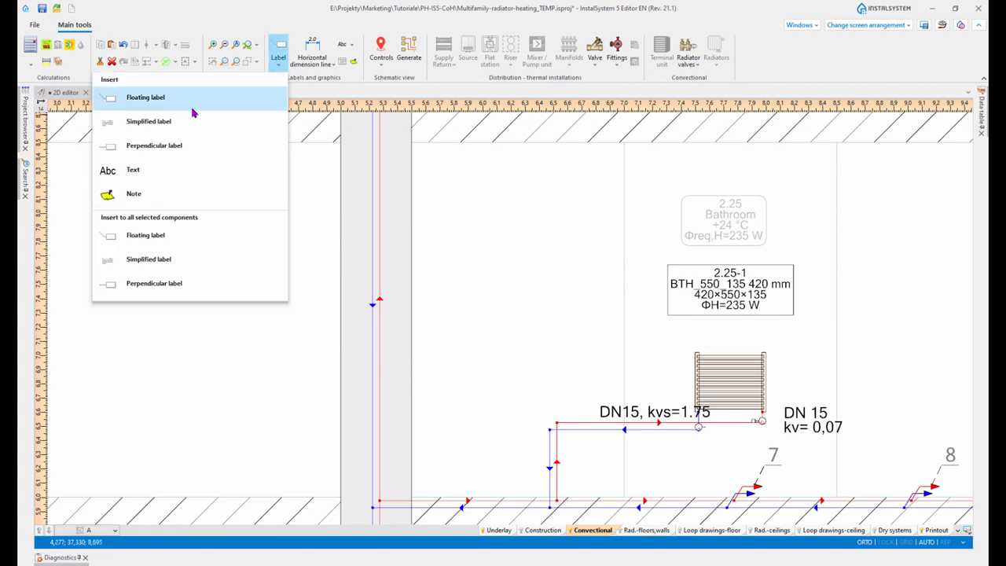
pyautogui.click(165, 99)
pyautogui.click(380, 282)
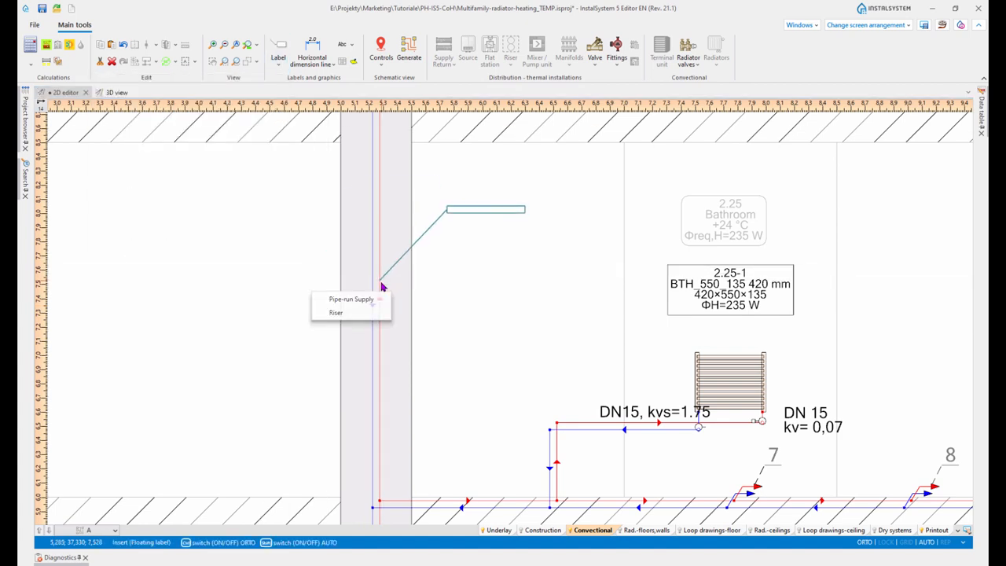
pyautogui.click(369, 305)
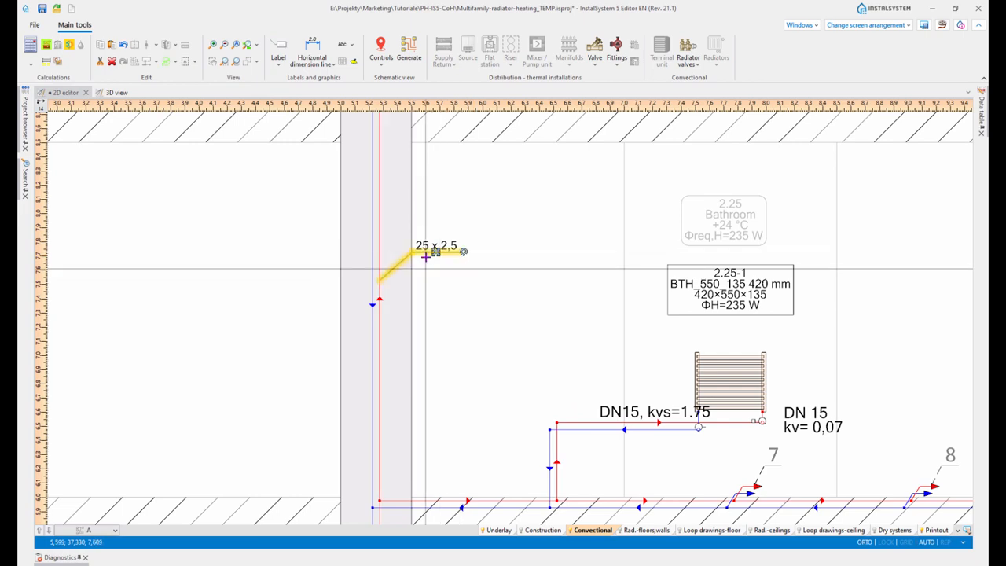
# Examine the whole schematic from the first riser to the last apartments, including the radiators and labels beyond the last riser.
pyautogui.scroll(-5, 494, 264)
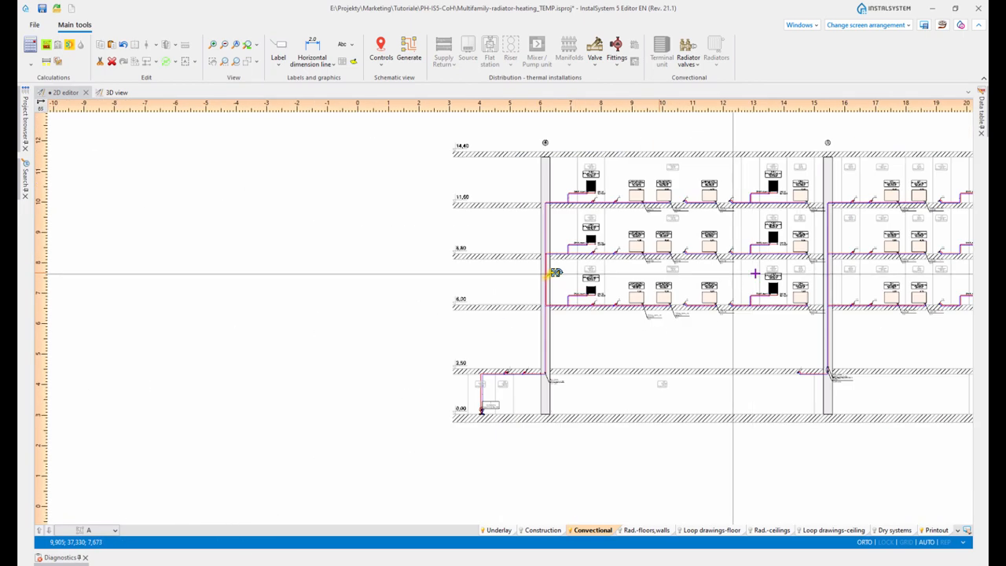
pyautogui.moveTo(606, 272); pyautogui.dragTo(542, 271, button='middle')
pyautogui.moveTo(779, 284); pyautogui.dragTo(634, 301, button='middle')
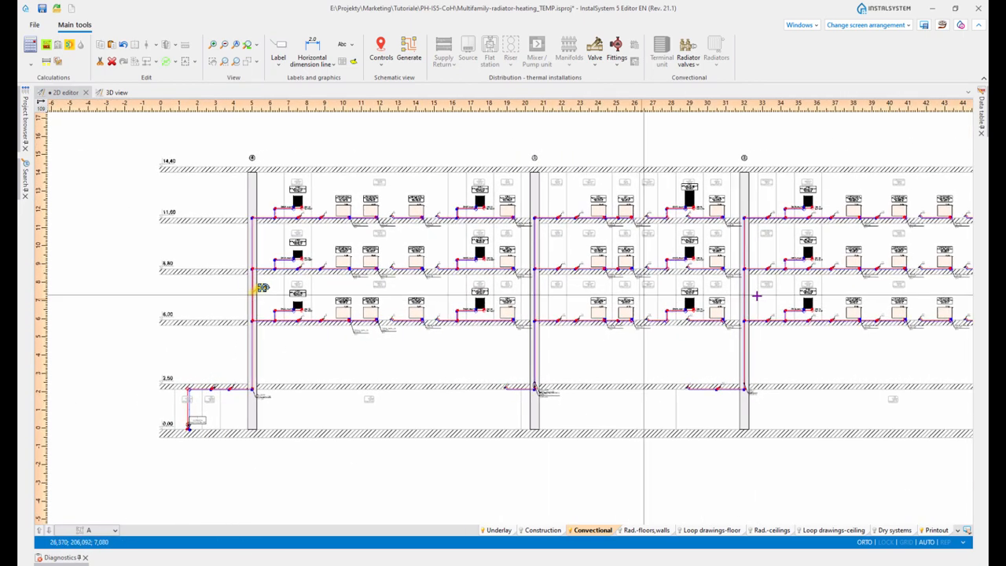
pyautogui.moveTo(863, 320); pyautogui.dragTo(718, 323, button='middle')
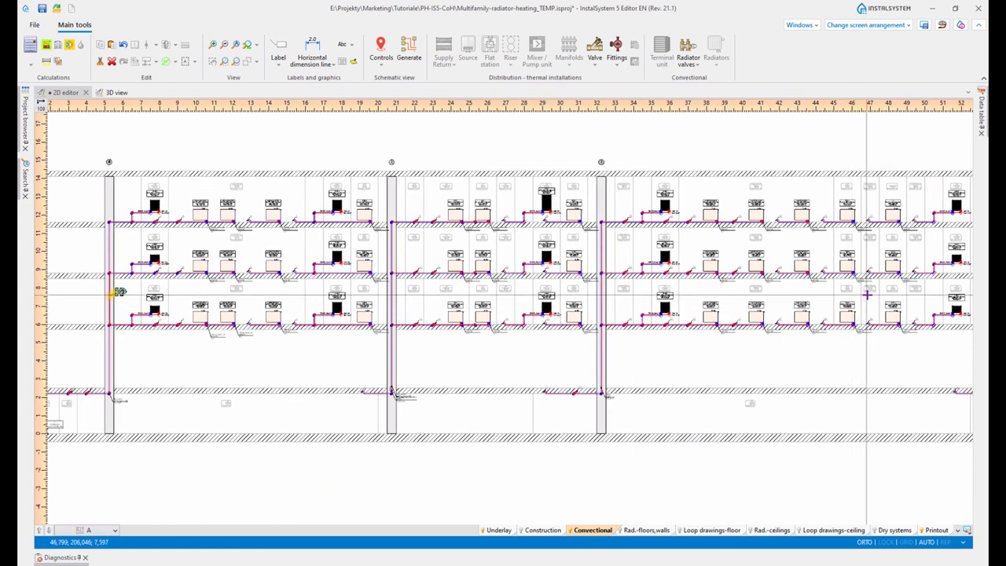
pyautogui.moveTo(914, 315); pyautogui.dragTo(805, 316, button='middle')
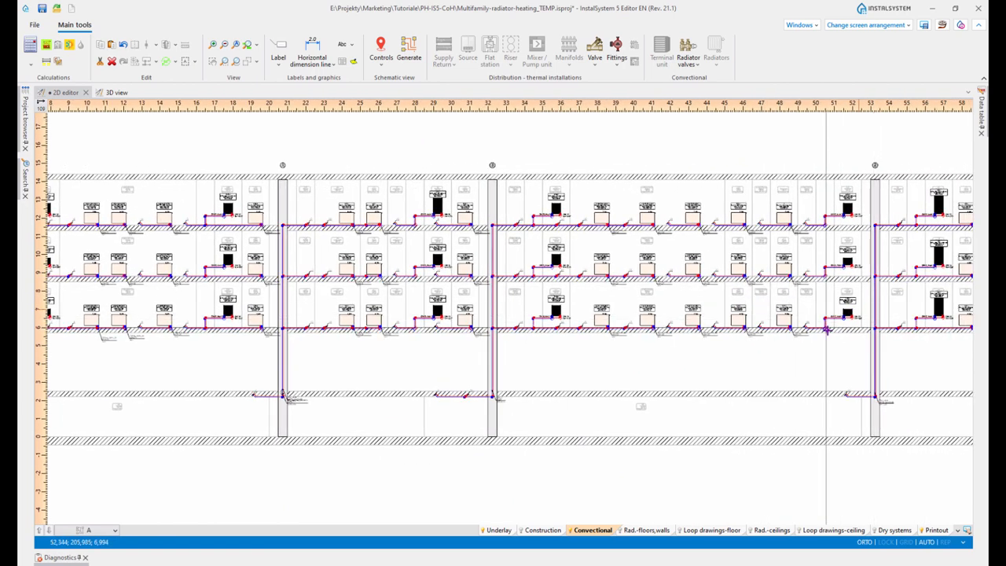
pyautogui.scroll(-2, 828, 336)
pyautogui.scroll(-2, 849, 333)
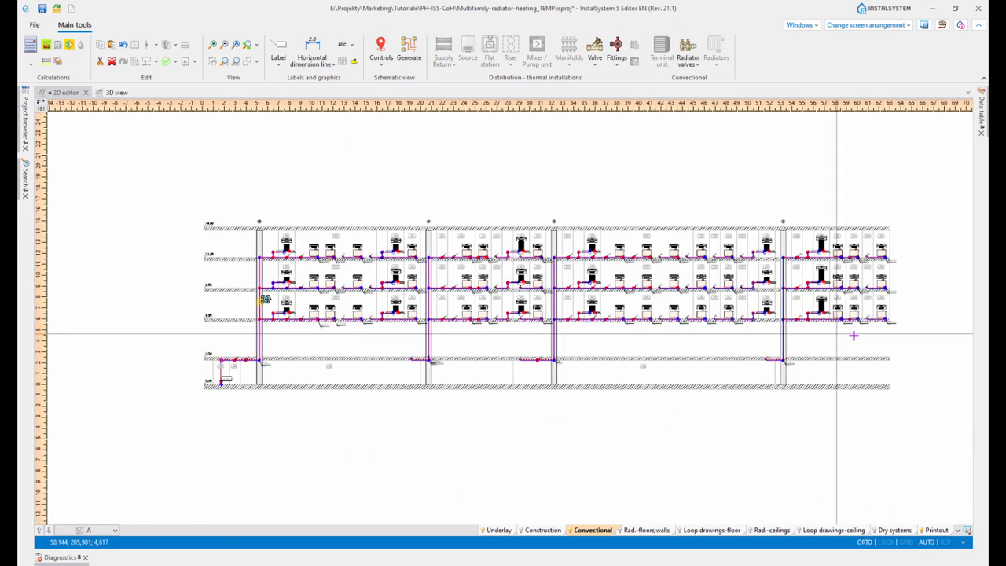
pyautogui.scroll(5, 899, 307)
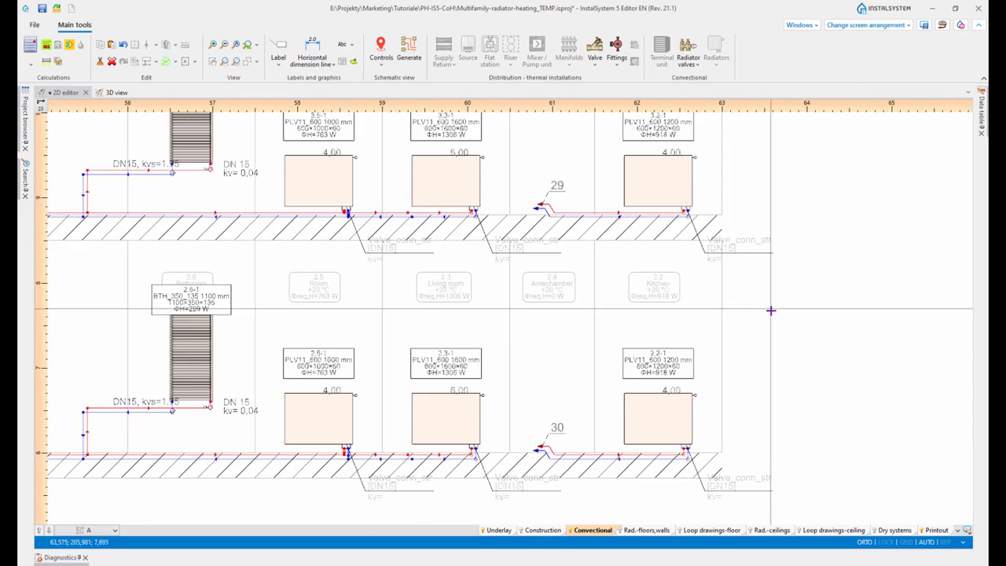
pyautogui.scroll(-2, 771, 310)
# Show the schematic in printout form and check its risers, storeys and labels from the far end back to the heat source.
pyautogui.click(937, 530)
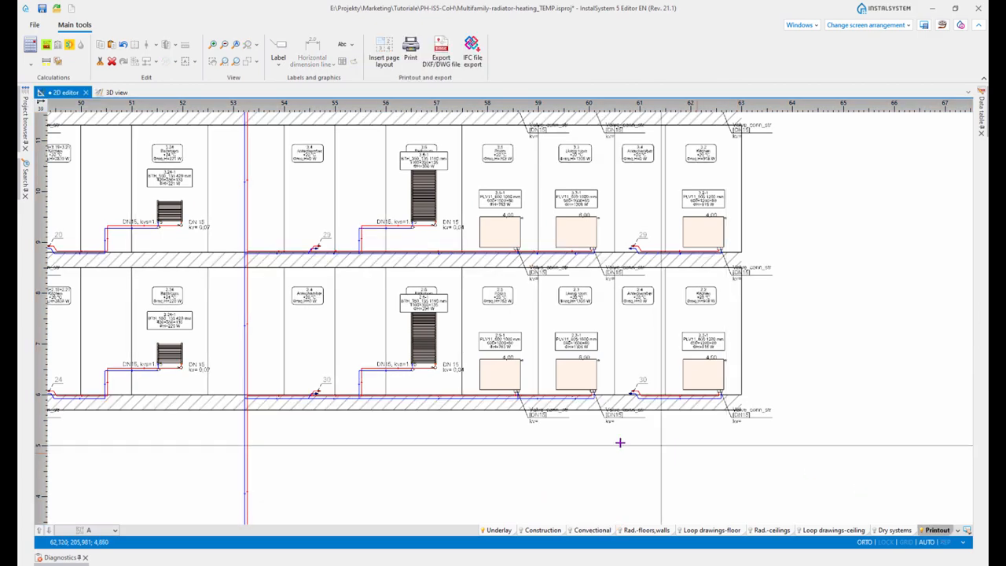
pyautogui.moveTo(589, 442); pyautogui.dragTo(760, 444, button='middle')
pyautogui.moveTo(477, 378); pyautogui.dragTo(650, 374, button='middle')
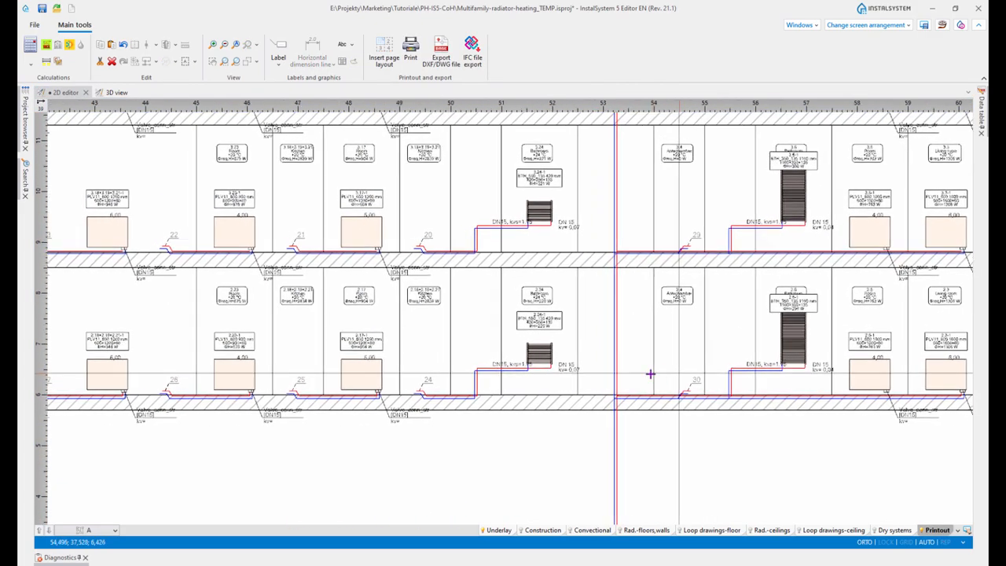
pyautogui.scroll(-2, 315, 396)
pyautogui.moveTo(301, 395); pyautogui.dragTo(515, 396, button='middle')
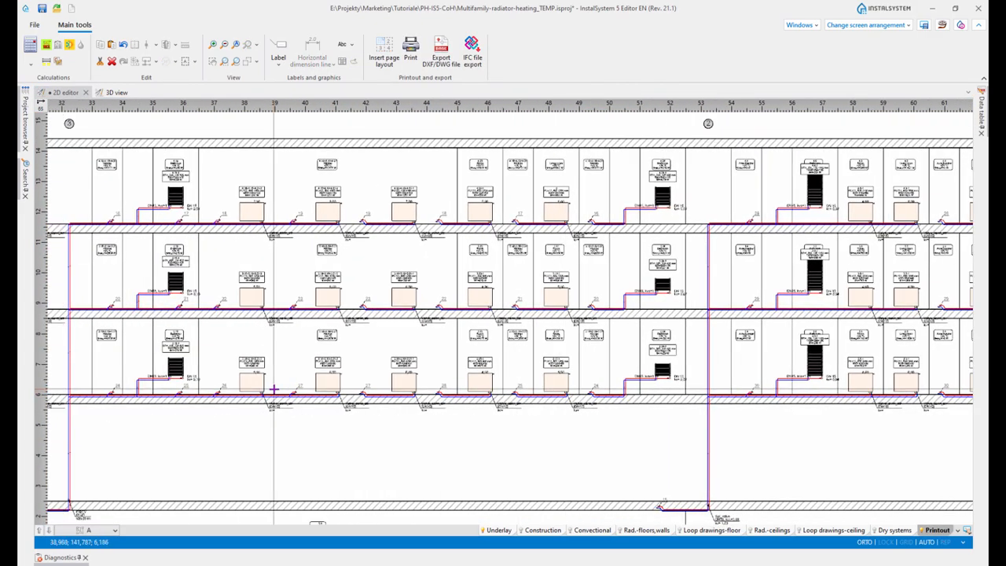
pyautogui.moveTo(325, 385); pyautogui.dragTo(590, 382, button='middle')
pyautogui.moveTo(234, 380); pyautogui.dragTo(610, 362, button='middle')
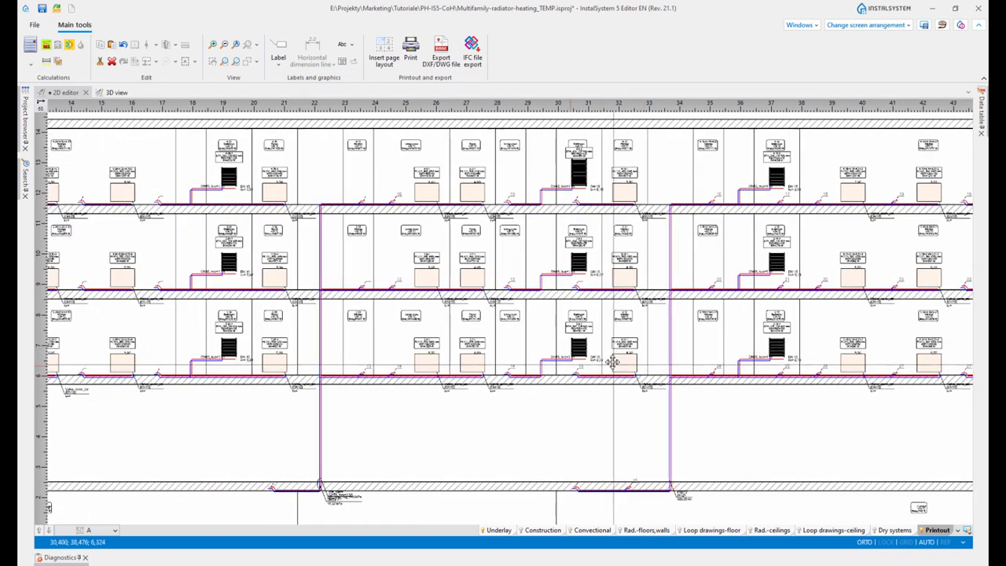
pyautogui.moveTo(419, 359); pyautogui.dragTo(579, 358, button='middle')
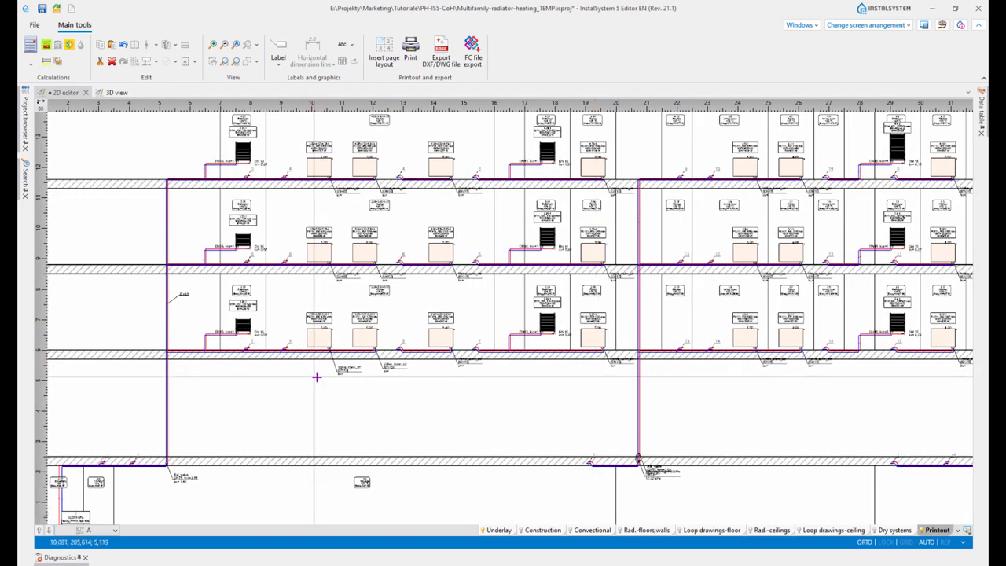
pyautogui.moveTo(316, 377)
pyautogui.mouseDown(button='middle')
pyautogui.moveTo(534, 337)
pyautogui.moveTo(533, 285)
pyautogui.mouseUp(button='middle')
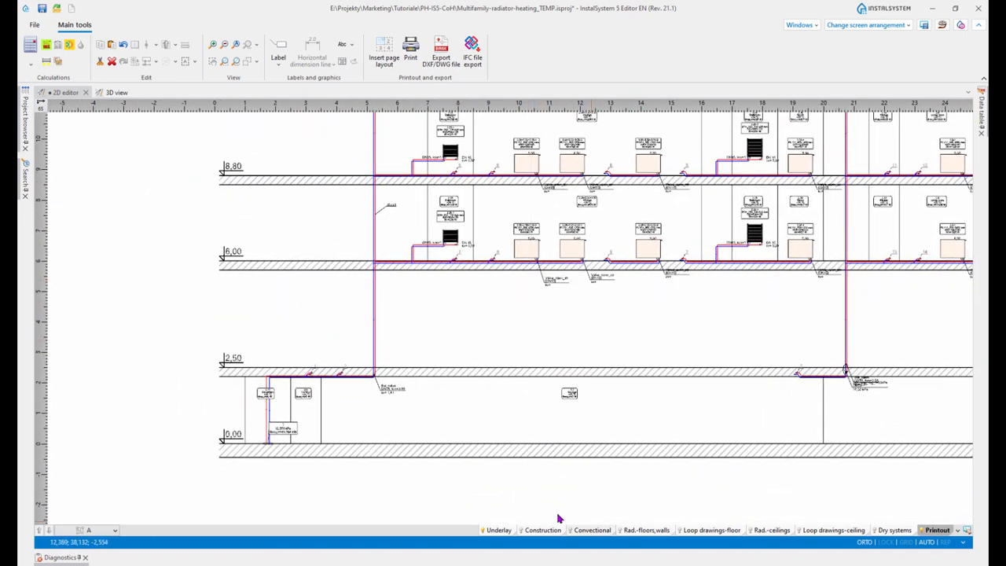
# Return to editing the convectional installation and display the properties of the starting point at the heat source.
pyautogui.click(591, 530)
pyautogui.scroll(5, 262, 440)
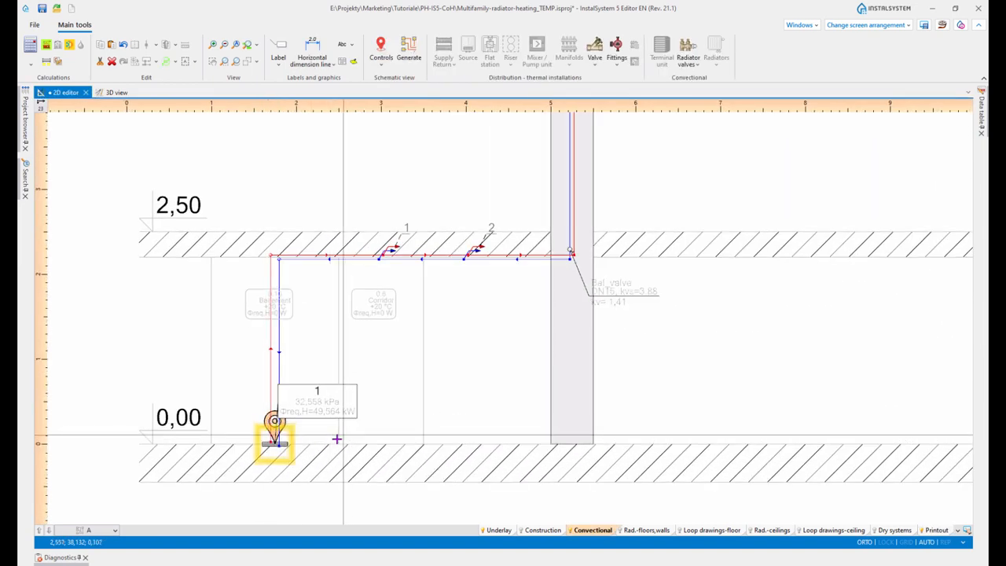
pyautogui.scroll(5, 283, 420)
pyautogui.moveTo(276, 376); pyautogui.dragTo(219, 338, button='middle')
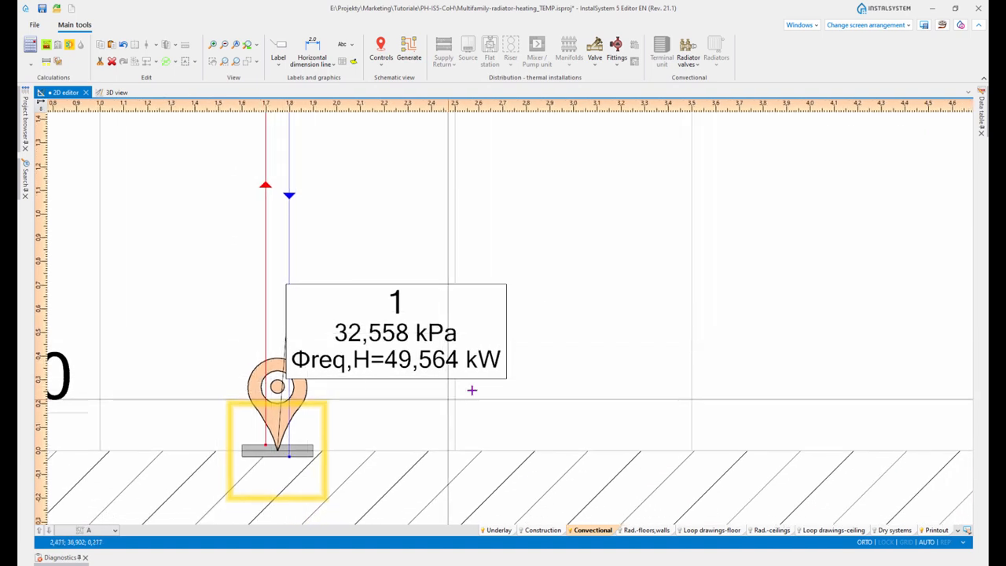
pyautogui.click(981, 130)
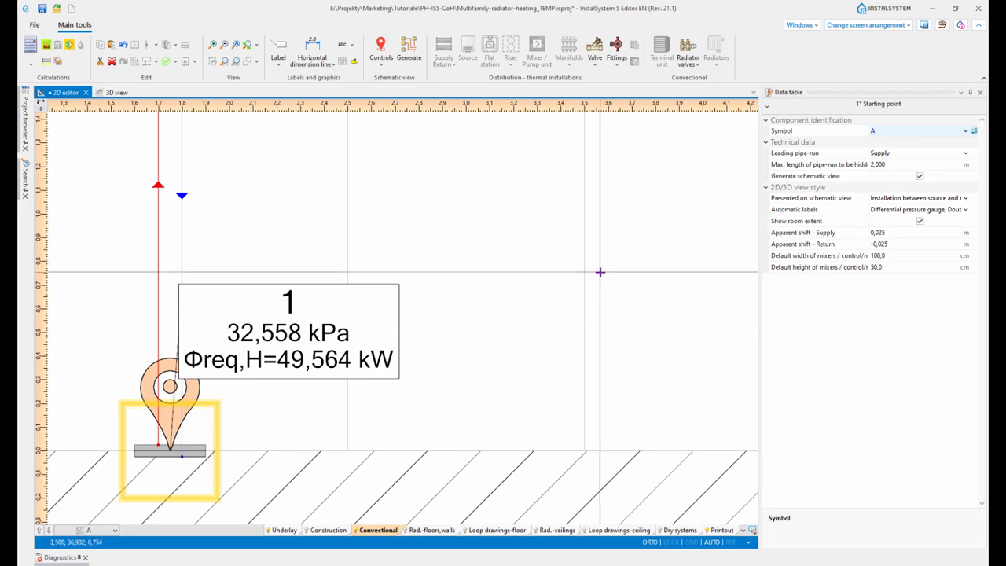
# Limit the starting point's schematic scope to the risers and the installation between source and risers, and regenerate the schematic.
pyautogui.scroll(-5, 606, 272)
pyautogui.moveTo(606, 272)
pyautogui.mouseDown(button='middle')
pyautogui.moveTo(667, 239)
pyautogui.moveTo(481, 336)
pyautogui.moveTo(481, 384)
pyautogui.moveTo(474, 344)
pyautogui.moveTo(464, 378)
pyautogui.mouseUp(button='middle')
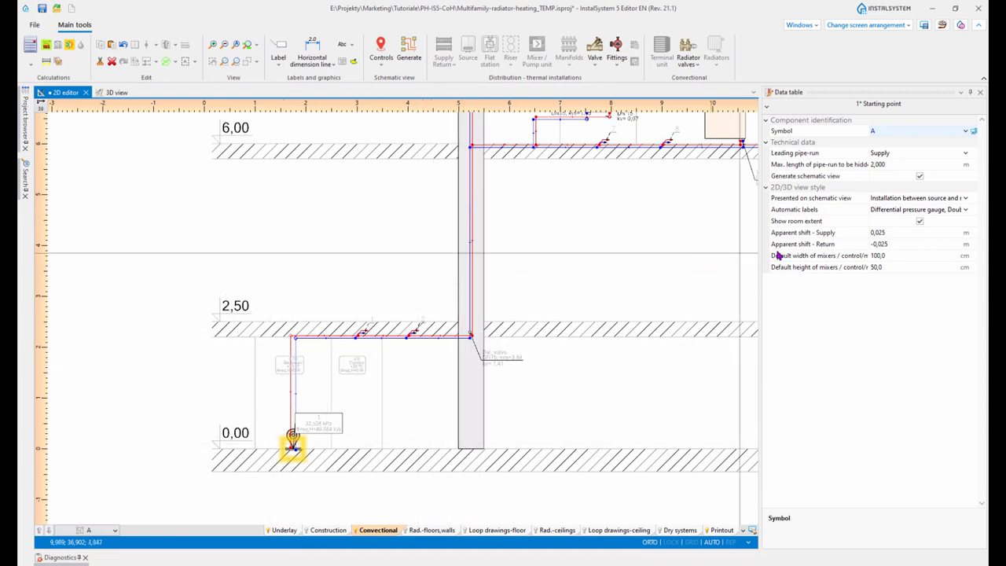
pyautogui.click(966, 198)
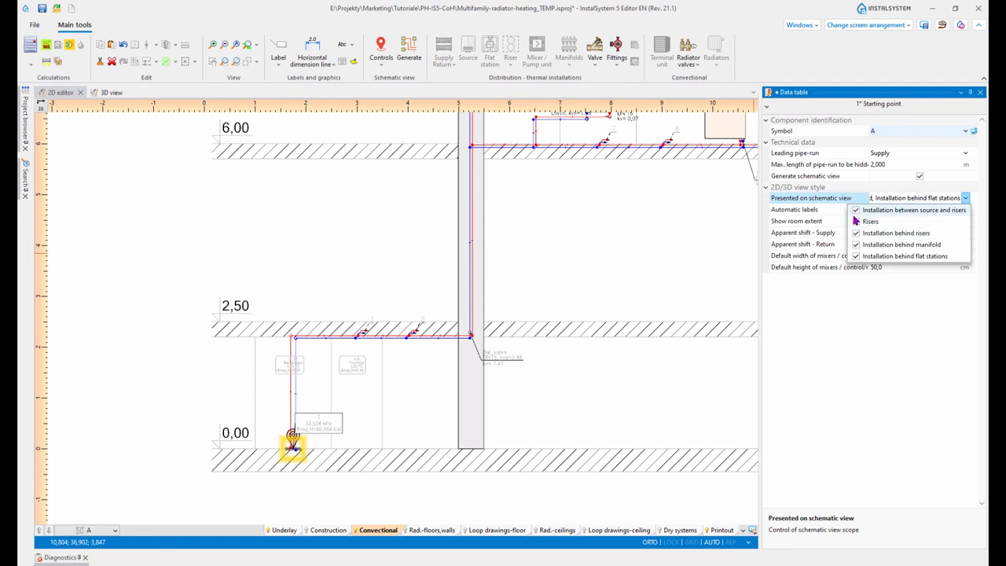
pyautogui.click(965, 199)
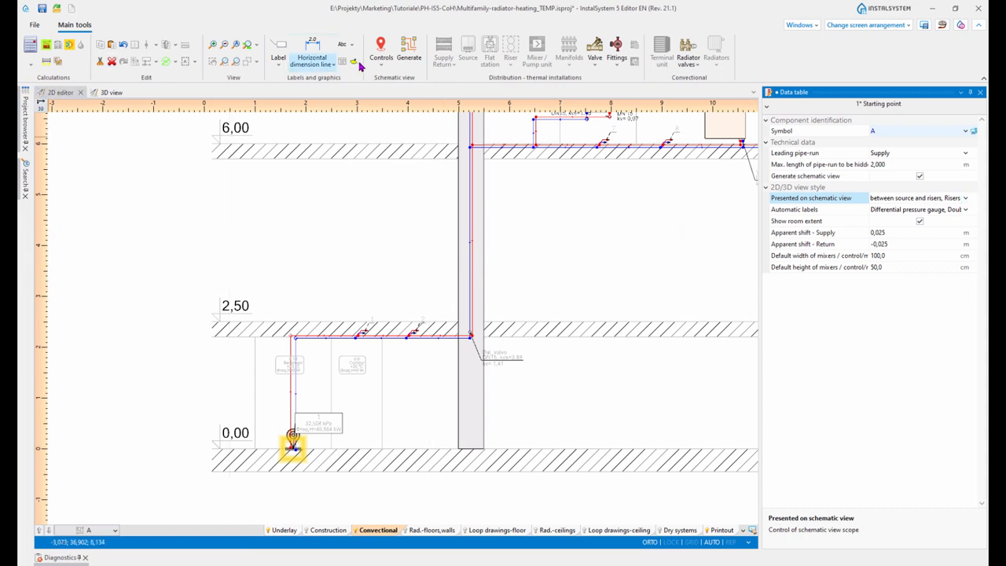
pyautogui.click(408, 52)
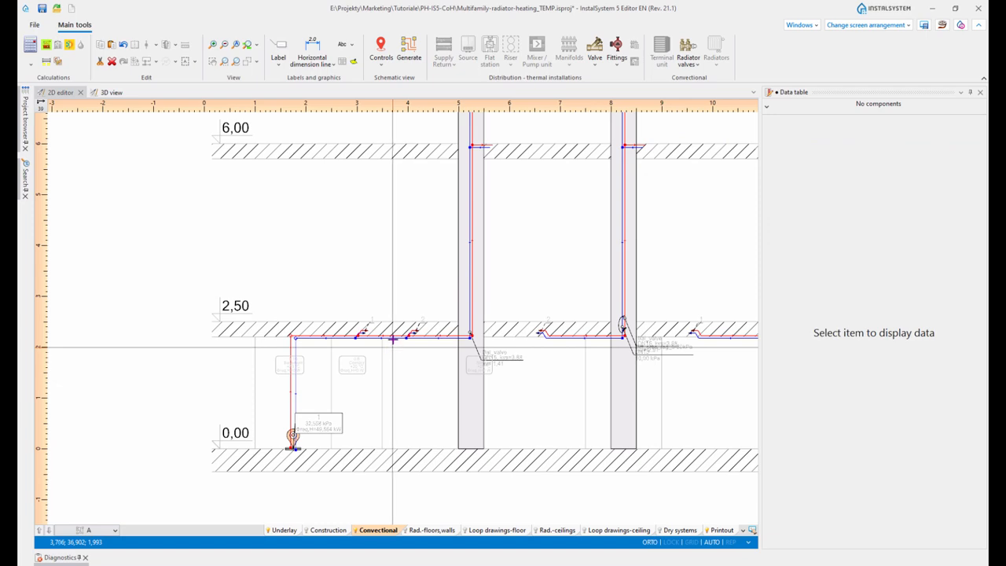
pyautogui.scroll(-6, 674, 285)
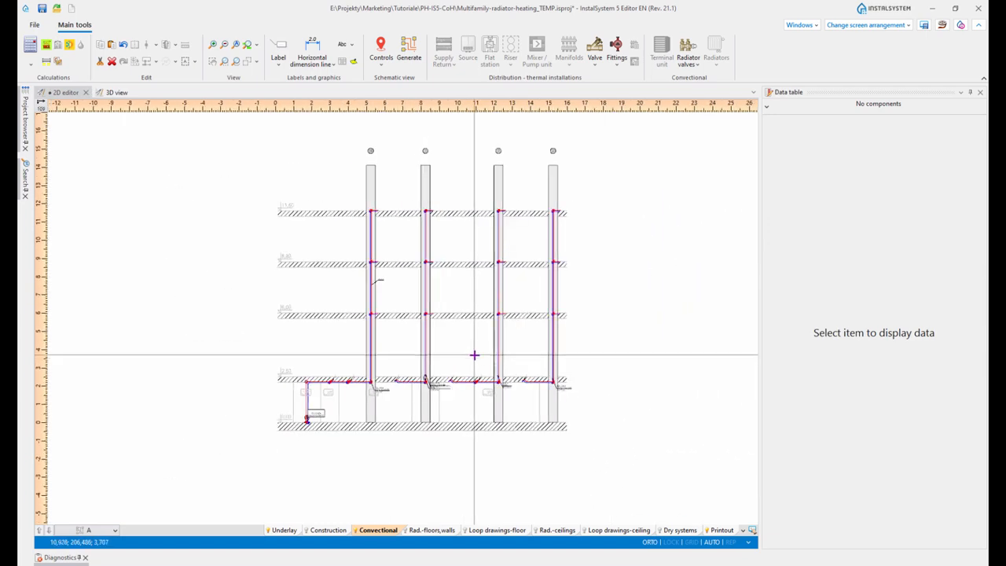
pyautogui.moveTo(477, 356); pyautogui.dragTo(503, 351, button='middle')
pyautogui.moveTo(483, 444); pyautogui.dragTo(514, 438, button='middle')
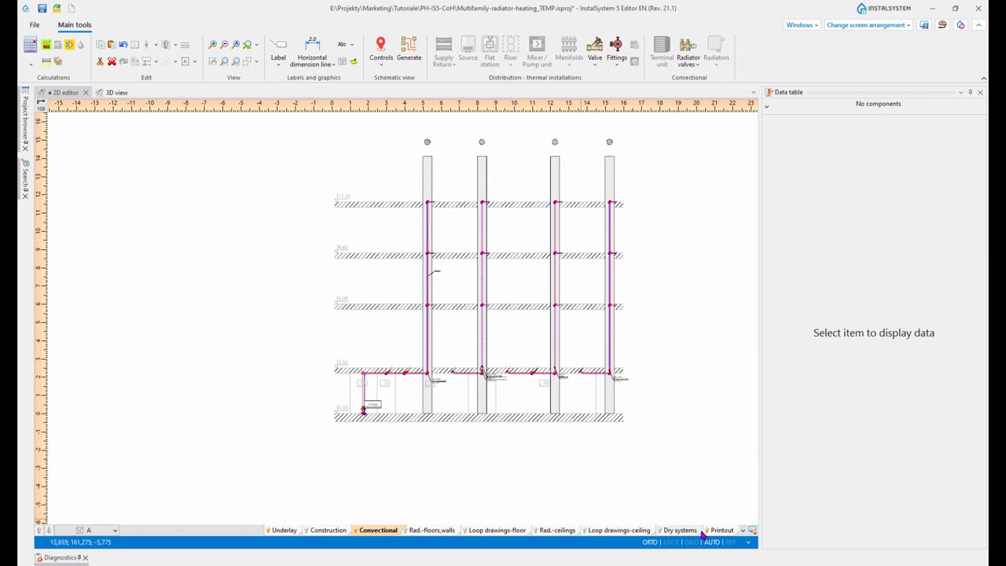
# Add the installation behind the risers to the starting point's schematic scope and regenerate the schematic.
pyautogui.scroll(8, 330, 449)
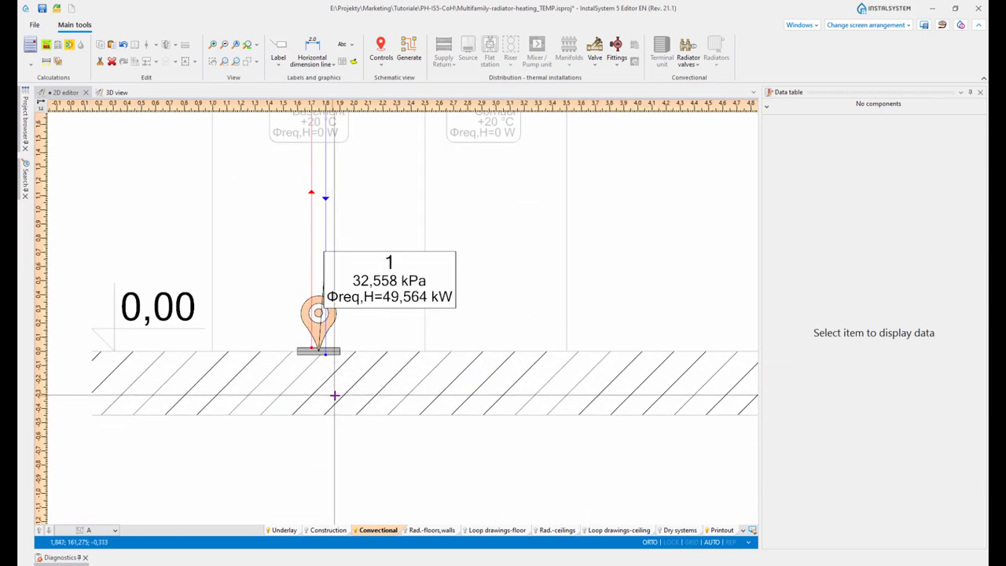
pyautogui.click(305, 259)
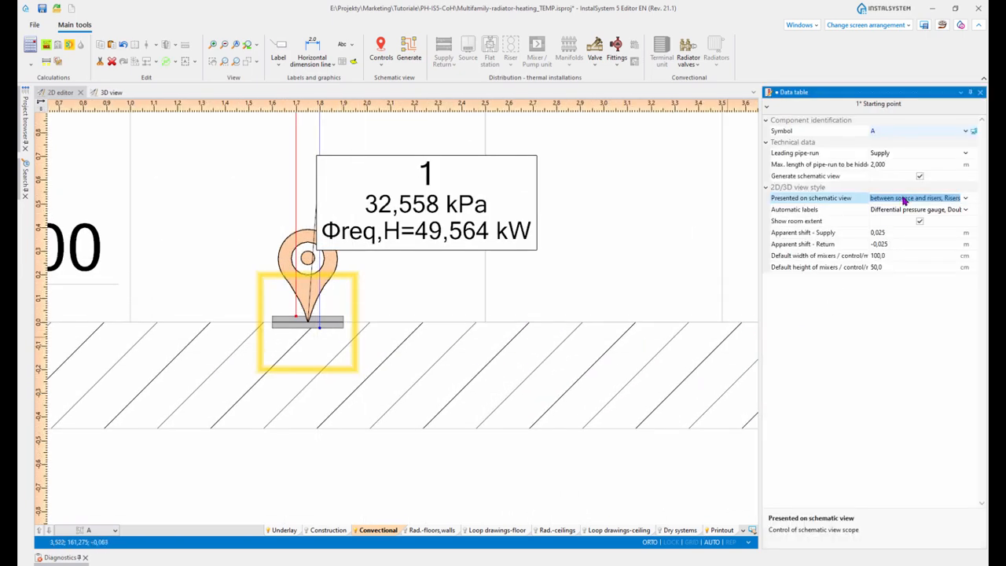
pyautogui.click(966, 198)
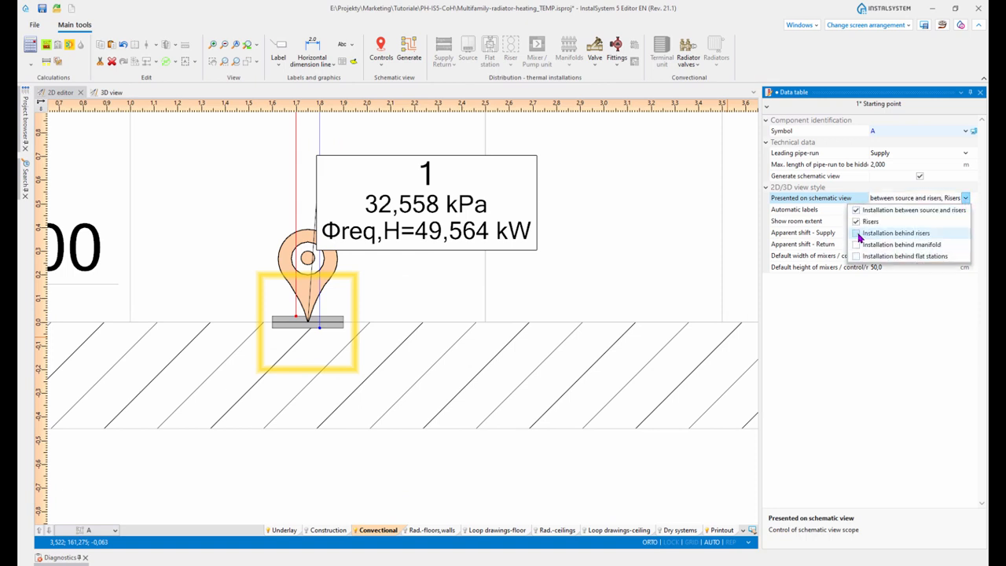
pyautogui.click(966, 201)
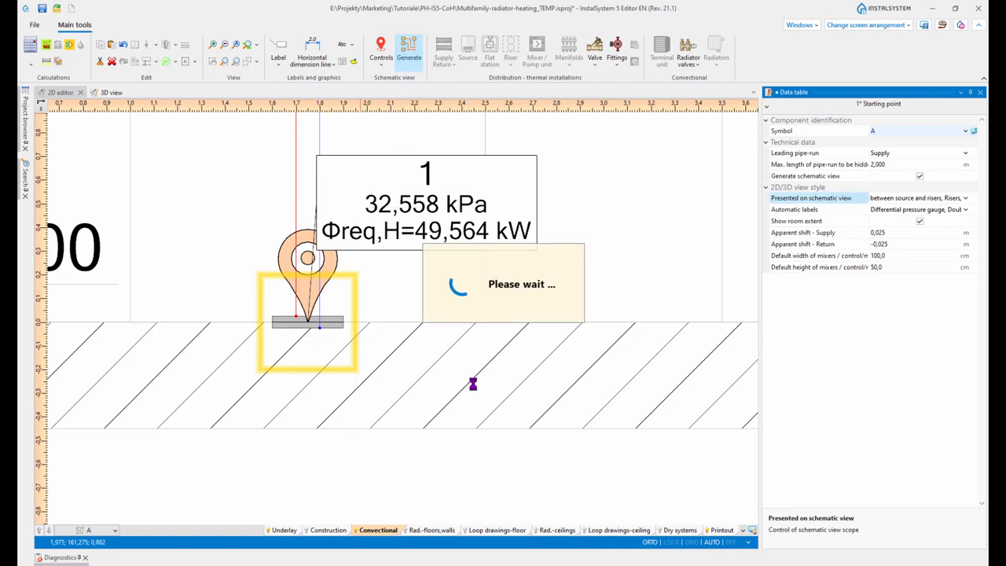
# Examine the regenerated schematic up to the last apartments, and check its radiators, risers and labels in printout form.
pyautogui.scroll(-10, 474, 383)
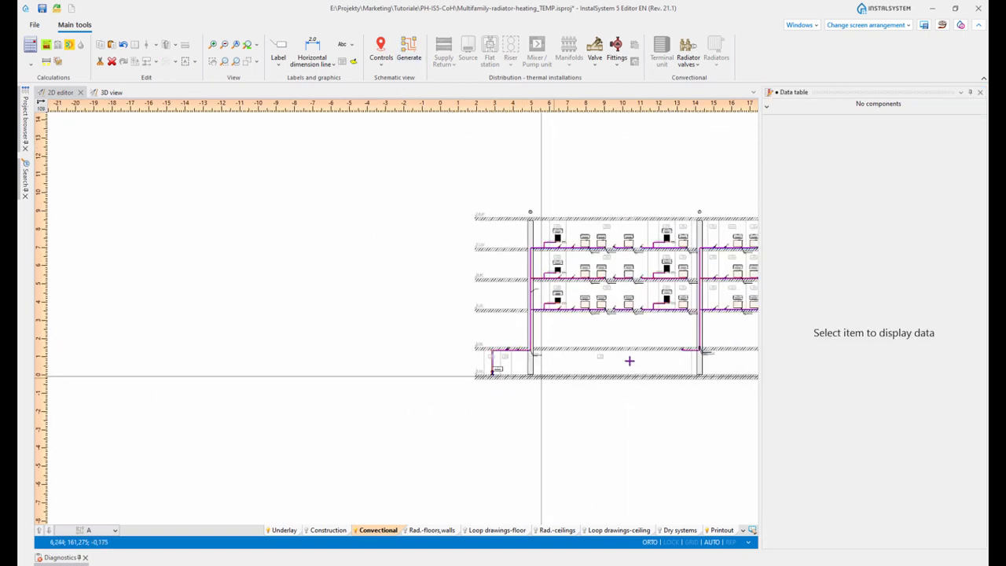
pyautogui.moveTo(629, 361); pyautogui.dragTo(453, 367, button='middle')
pyautogui.moveTo(655, 378); pyautogui.dragTo(510, 376, button='middle')
pyautogui.scroll(6, 634, 321)
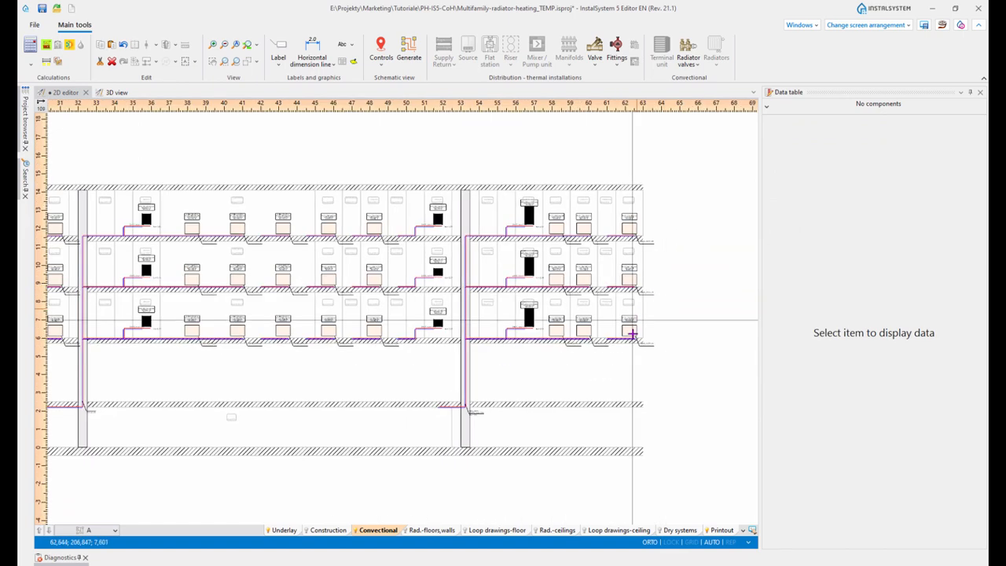
pyautogui.click(717, 529)
pyautogui.scroll(-3, 468, 428)
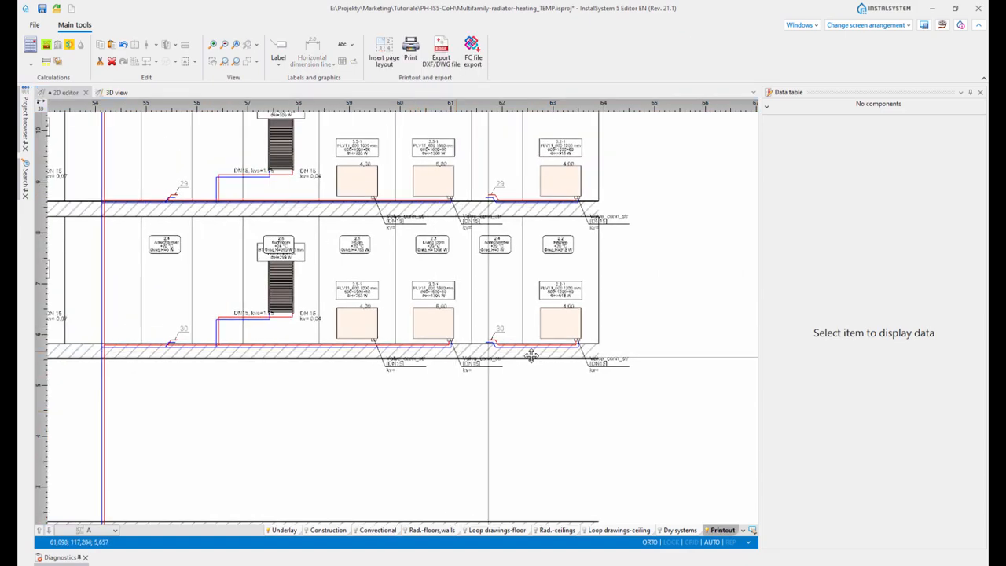
pyautogui.moveTo(532, 355); pyautogui.dragTo(609, 359, button='middle')
pyautogui.scroll(2, 476, 304)
pyautogui.moveTo(366, 317); pyautogui.dragTo(584, 341, button='middle')
pyautogui.scroll(-2, 537, 348)
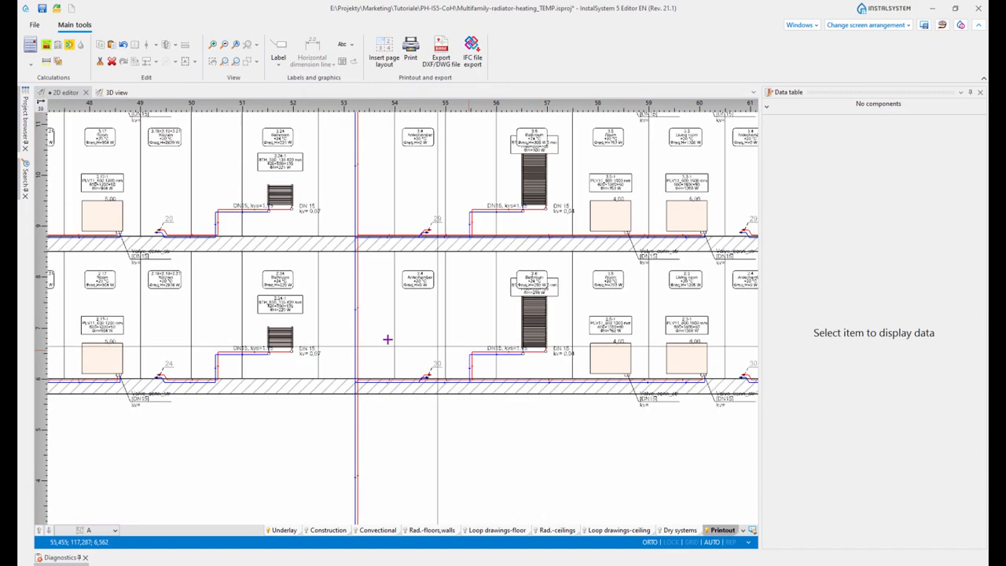
pyautogui.moveTo(388, 340); pyautogui.dragTo(539, 343, button='middle')
pyautogui.scroll(-3, 417, 343)
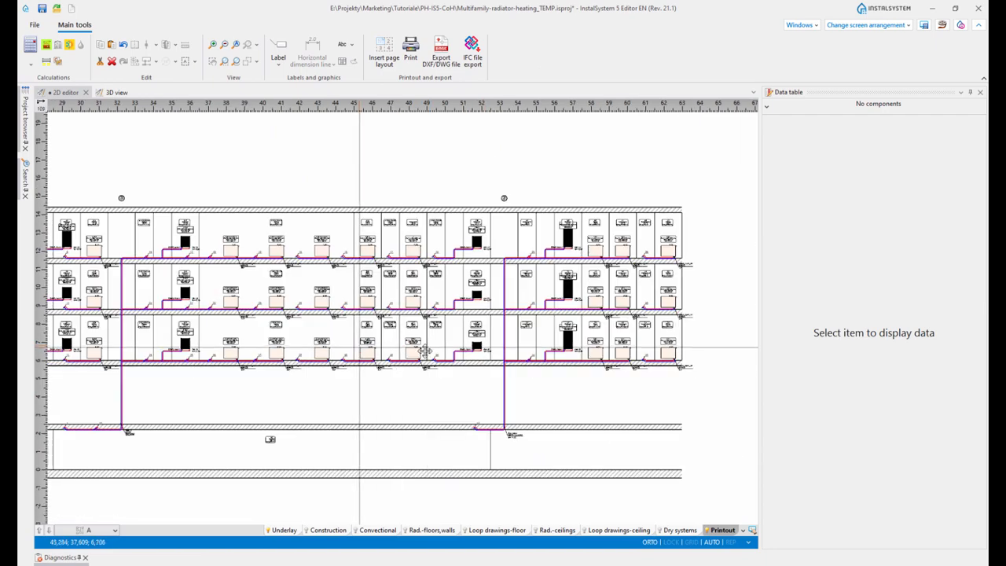
pyautogui.moveTo(424, 351); pyautogui.dragTo(476, 343, button='middle')
pyautogui.scroll(-3, 467, 347)
pyautogui.scroll(-2, 424, 365)
pyautogui.moveTo(437, 400); pyautogui.dragTo(442, 410, button='middle')
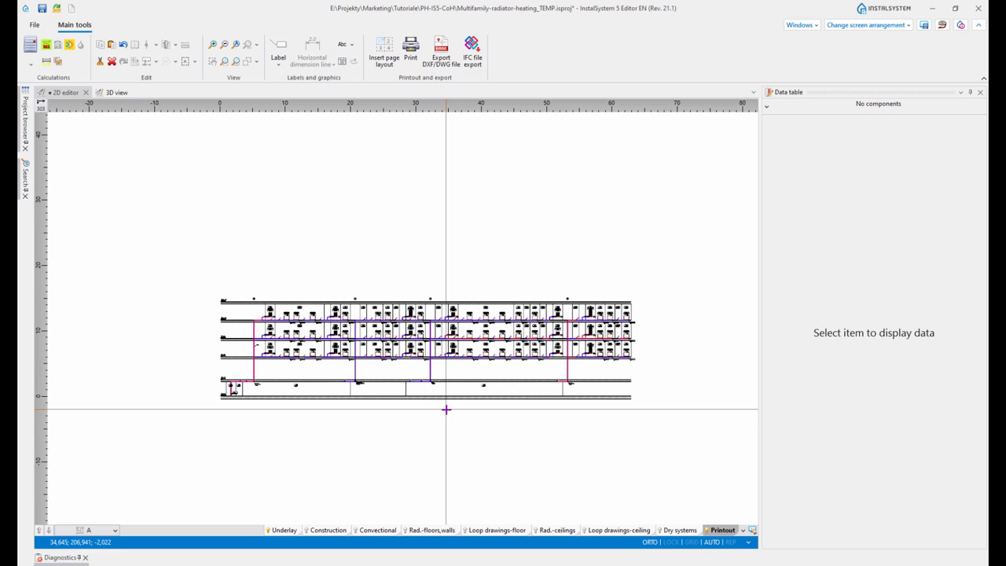
# Return to editing the convectional installation and collapse the data table to give the whole schematic more room.
pyautogui.click(377, 530)
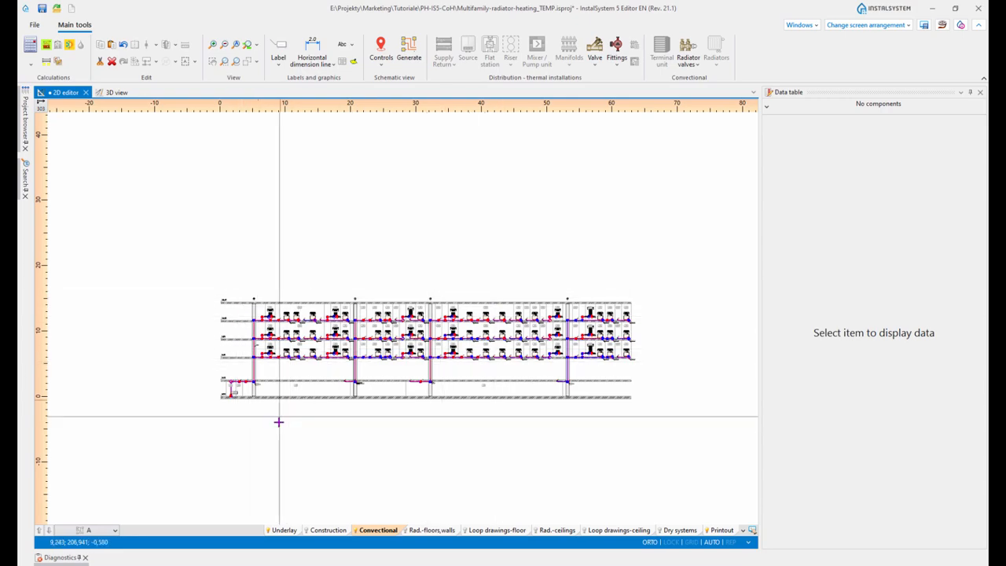
pyautogui.scroll(5, 278, 422)
pyautogui.moveTo(361, 372); pyautogui.dragTo(332, 300, button='middle')
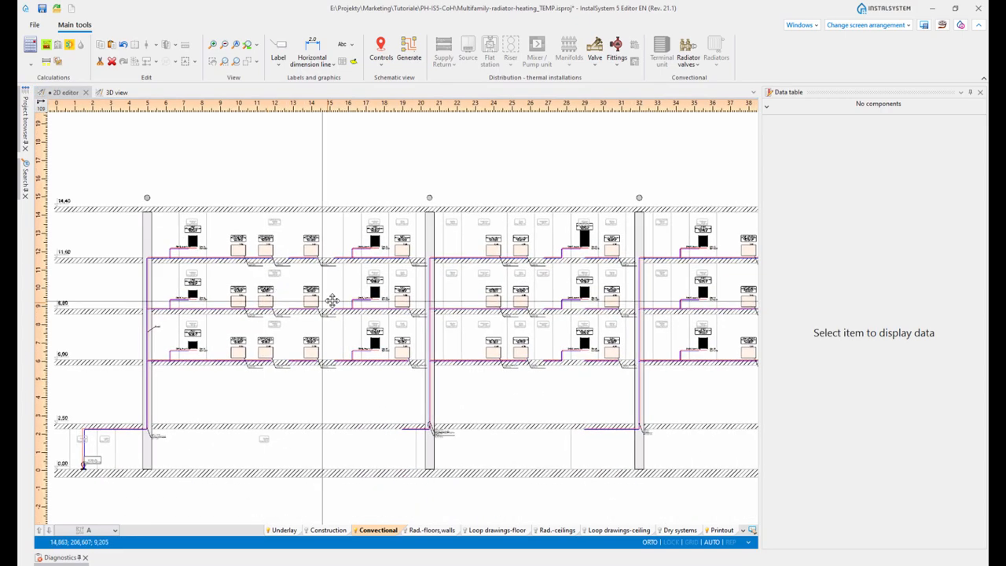
pyautogui.scroll(-4, 346, 314)
pyautogui.moveTo(498, 355); pyautogui.dragTo(462, 345, button='middle')
pyautogui.click(969, 93)
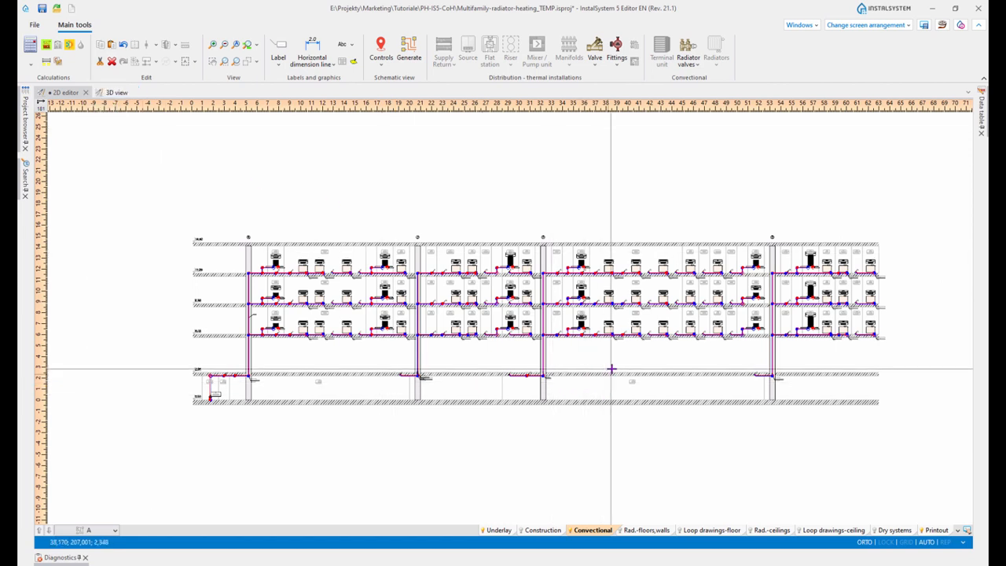
pyautogui.moveTo(607, 372); pyautogui.dragTo(586, 375, button='middle')
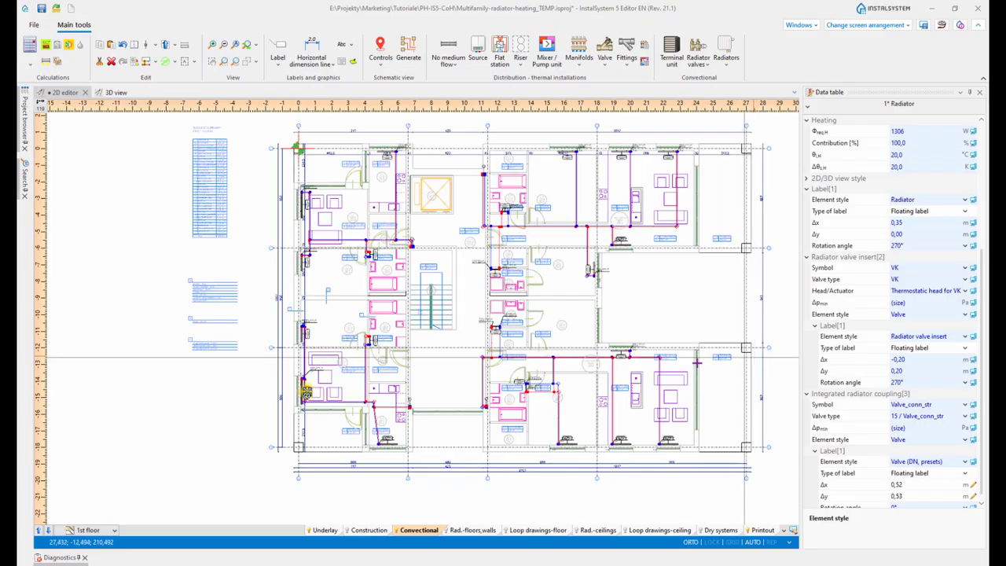
# Move the kitchen radiator's label on the 1st floor plan clear of the valve label, offset about 0.84 m in x and 0.49 m in y.
pyautogui.click(681, 296)
pyautogui.moveTo(717, 292); pyautogui.dragTo(695, 271, button='middle')
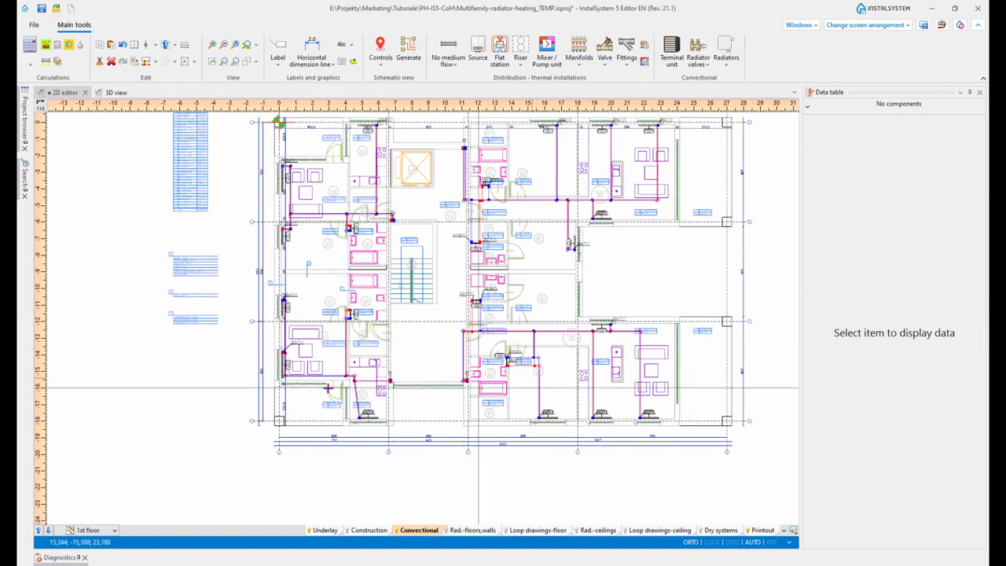
pyautogui.scroll(6, 335, 391)
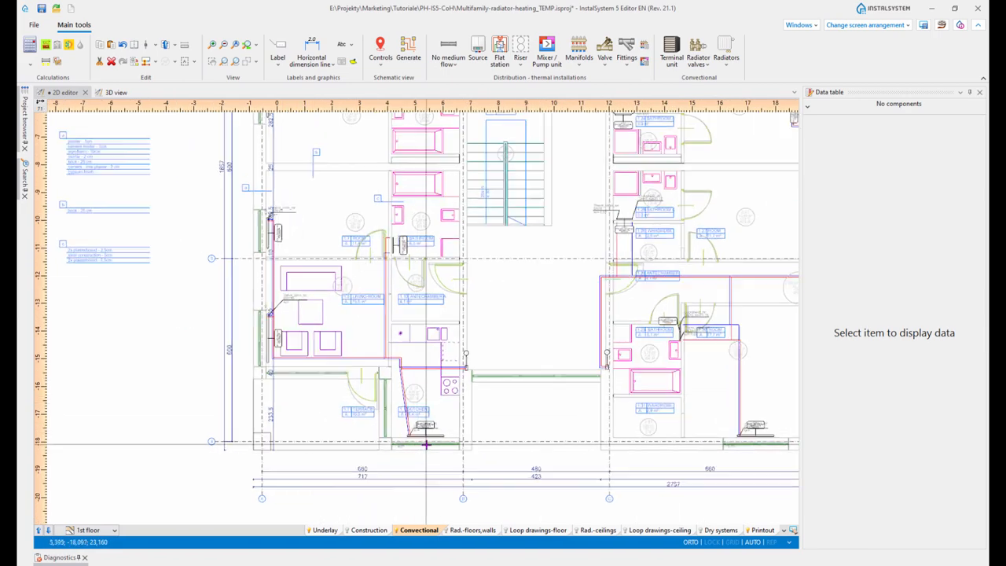
pyautogui.scroll(5, 472, 416)
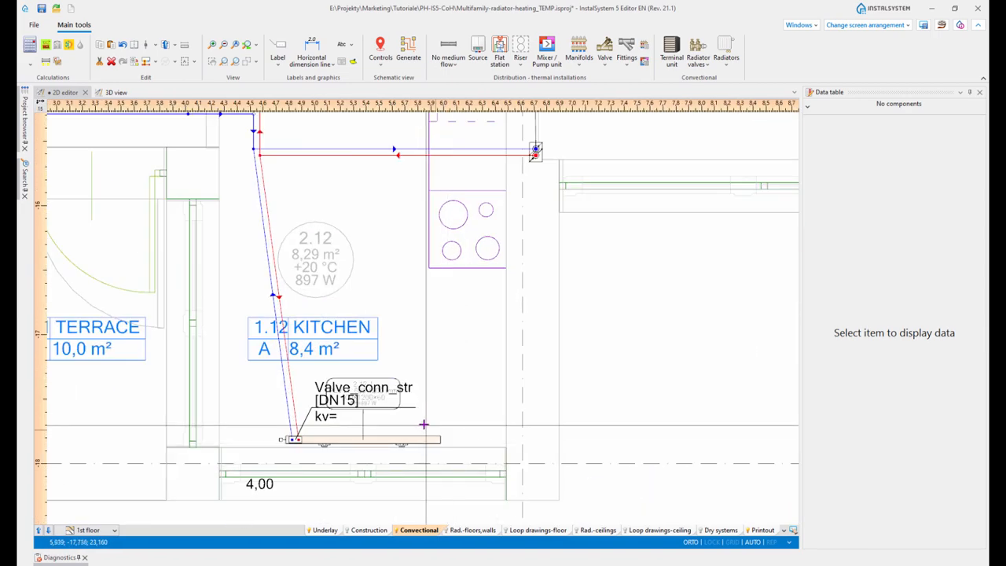
pyautogui.moveTo(374, 433); pyautogui.dragTo(531, 394, button='middle')
pyautogui.scroll(2, 531, 395)
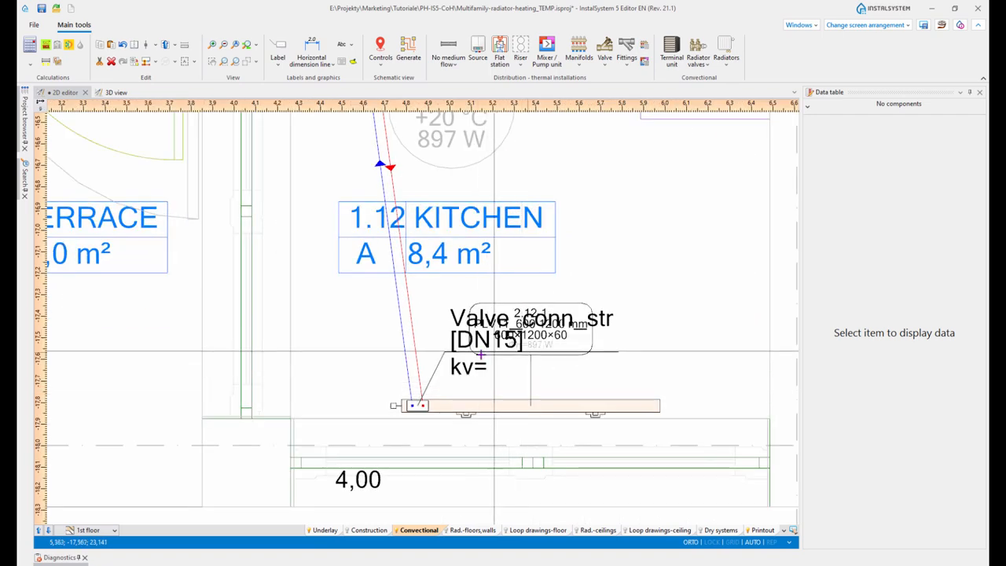
pyautogui.click(452, 378)
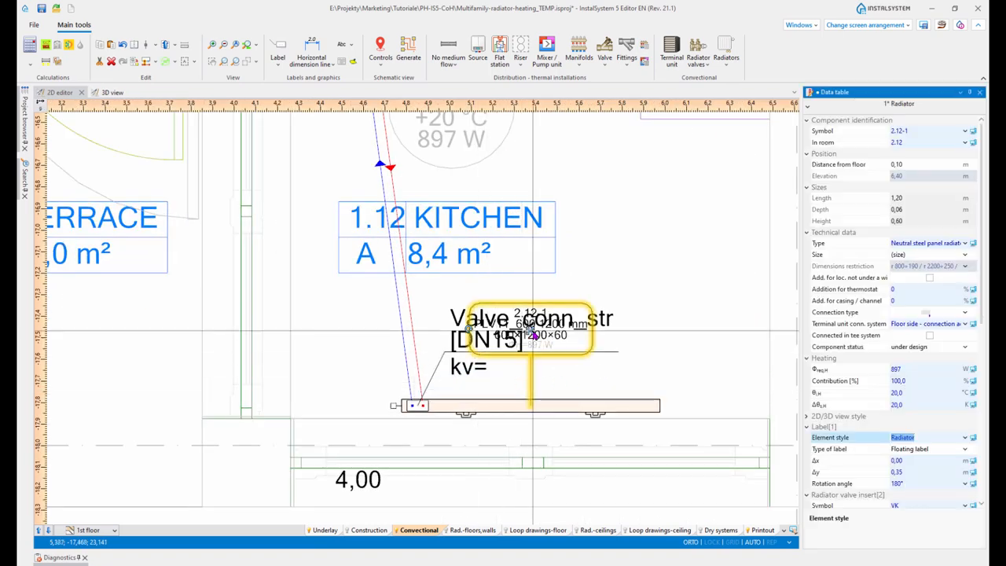
pyautogui.moveTo(532, 331); pyautogui.dragTo(711, 300)
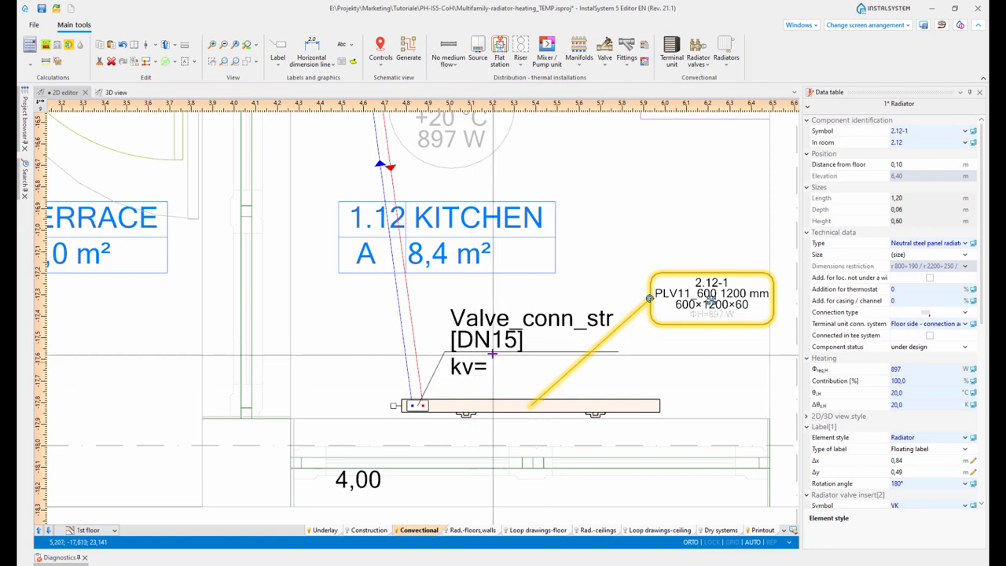
# Move the kitchen radiator's Valve_conn_str label up to an offset of about 0.13 m in x and 0.43 m in y.
pyautogui.click(445, 316)
pyautogui.moveTo(447, 315); pyautogui.dragTo(445, 313)
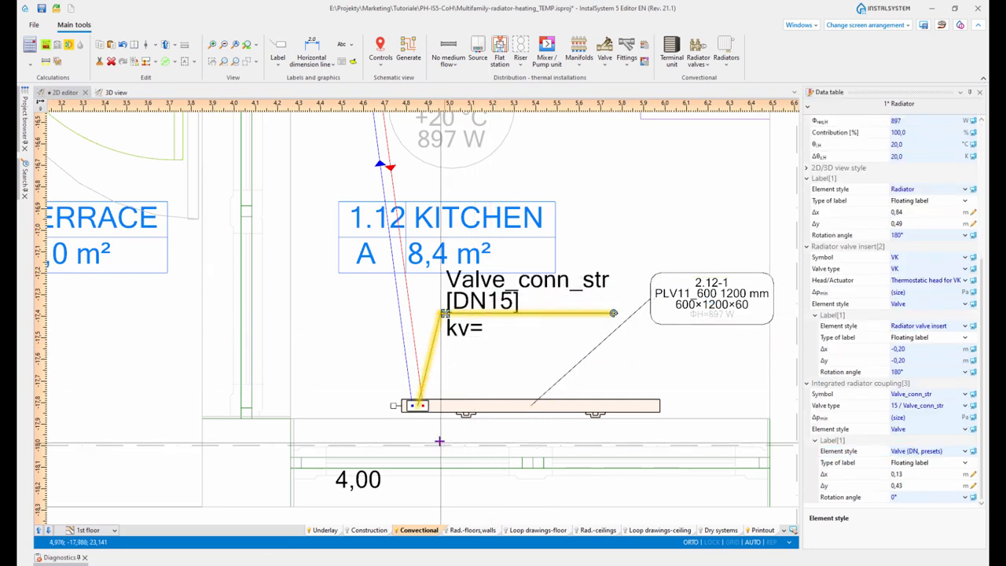
pyautogui.moveTo(467, 359); pyautogui.dragTo(452, 378, button='middle')
pyautogui.scroll(3, 702, 337)
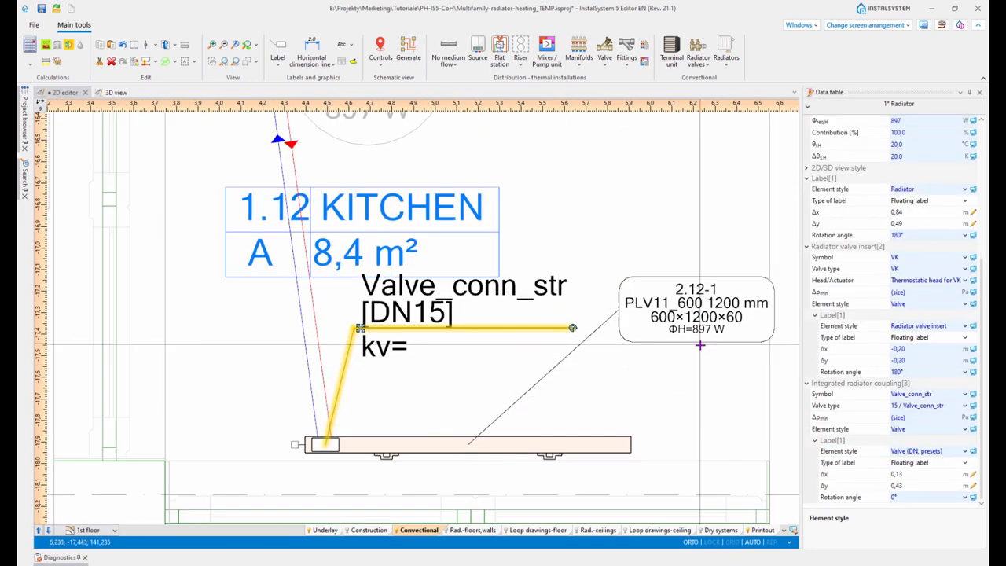
pyautogui.scroll(-5, 705, 324)
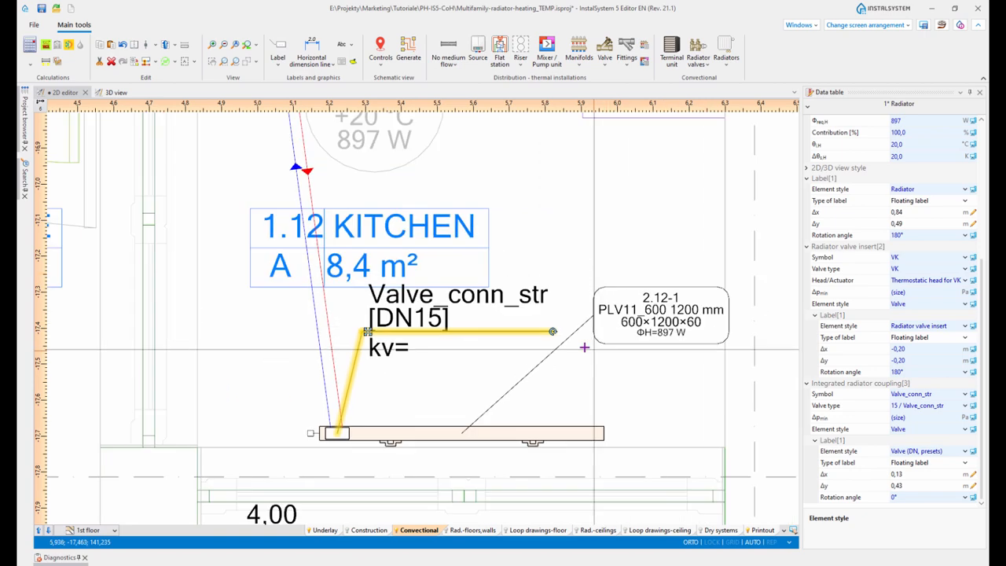
# Insert a floating label on the supply pipe-run between the riser and the kitchen radiator branch.
pyautogui.scroll(6, 597, 335)
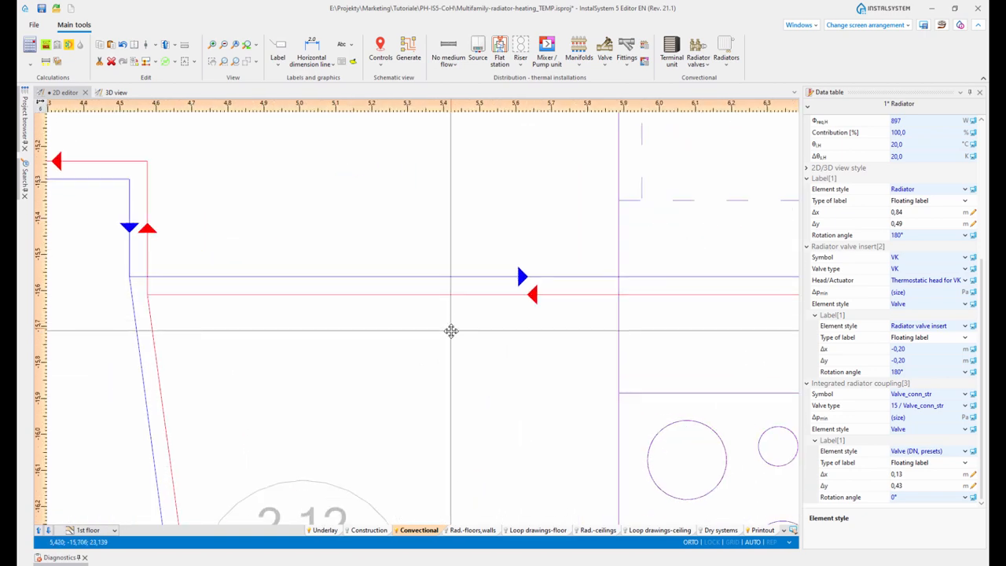
pyautogui.scroll(-4, 448, 333)
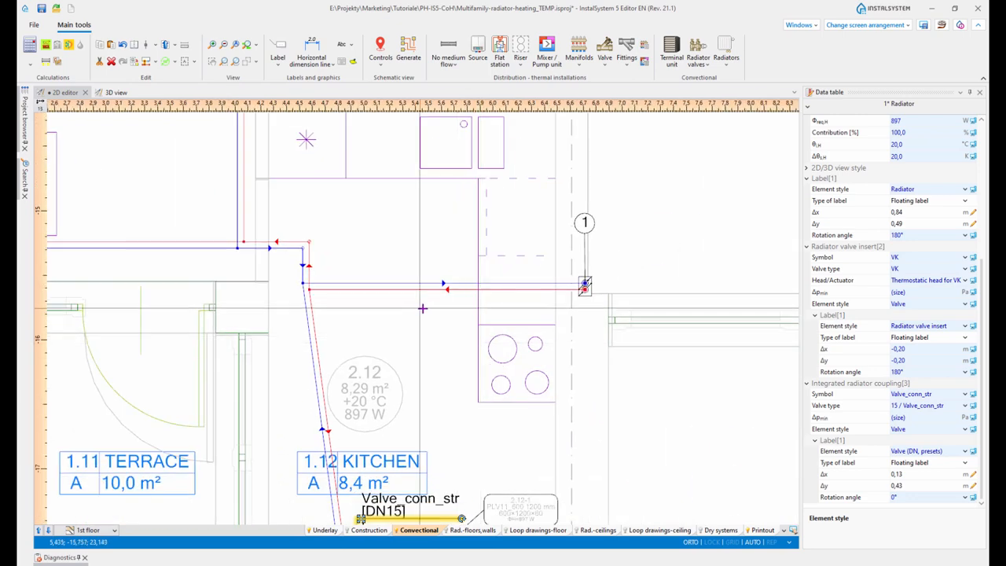
pyautogui.click(280, 69)
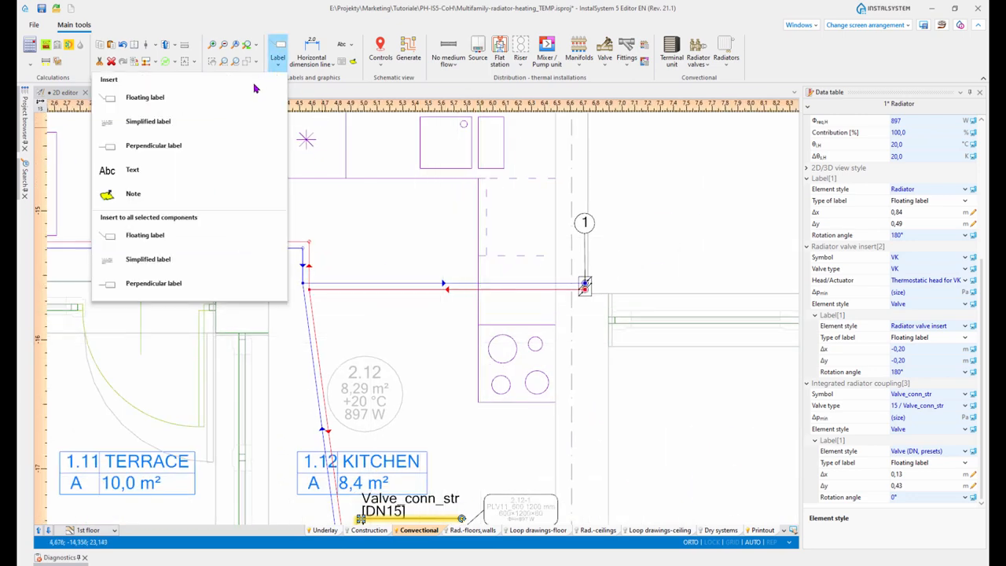
pyautogui.click(186, 99)
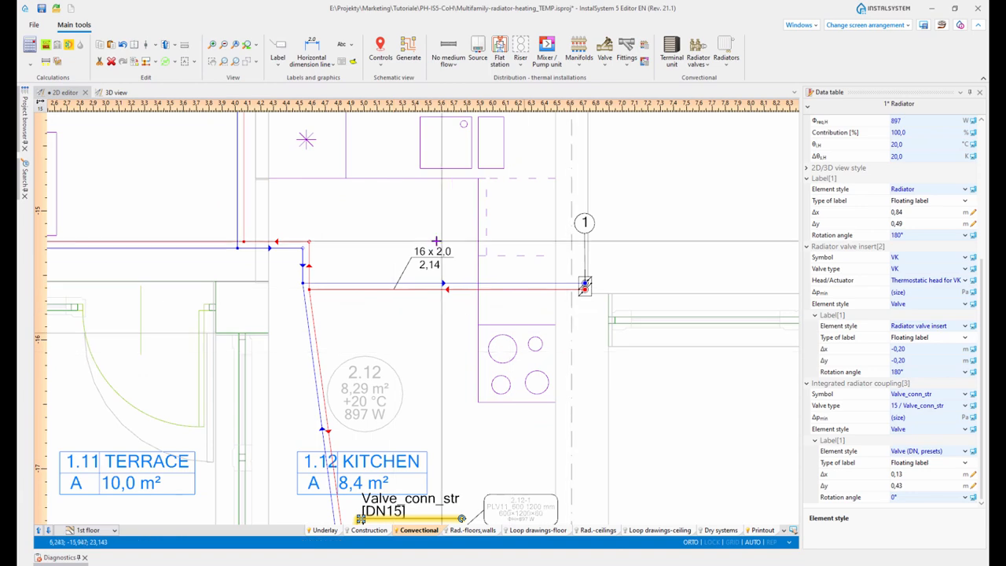
pyautogui.scroll(2, 411, 266)
pyautogui.scroll(2, 325, 253)
pyautogui.moveTo(325, 253); pyautogui.dragTo(521, 306, button='middle')
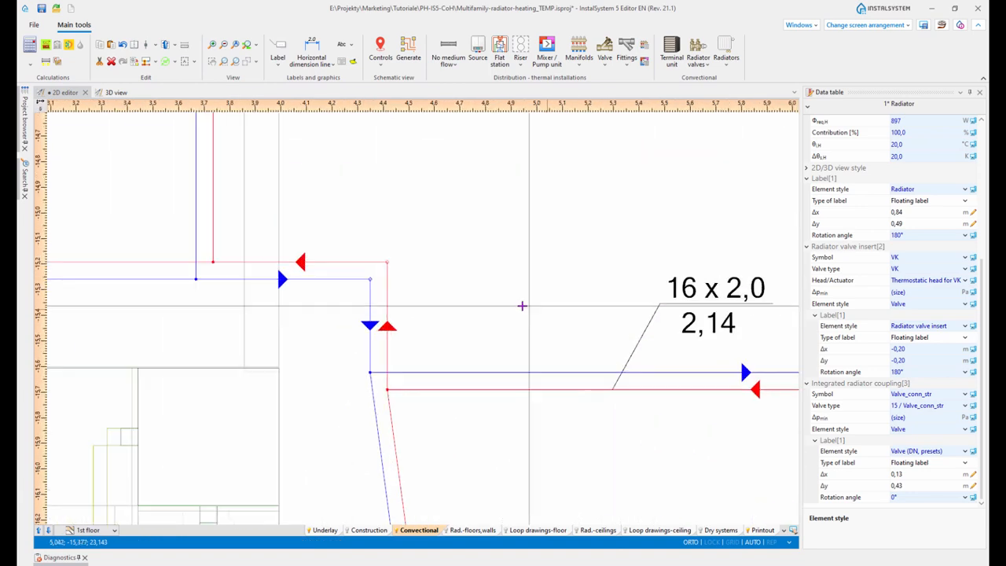
# Insert floating labels on both the supply pipe-run along the living room's lower wall and the vertical one beside the antechamber.
pyautogui.scroll(-5, 521, 306)
pyautogui.scroll(-2, 493, 347)
pyautogui.moveTo(493, 347); pyautogui.dragTo(536, 351, button='middle')
pyautogui.moveTo(398, 329); pyautogui.dragTo(419, 322, button='middle')
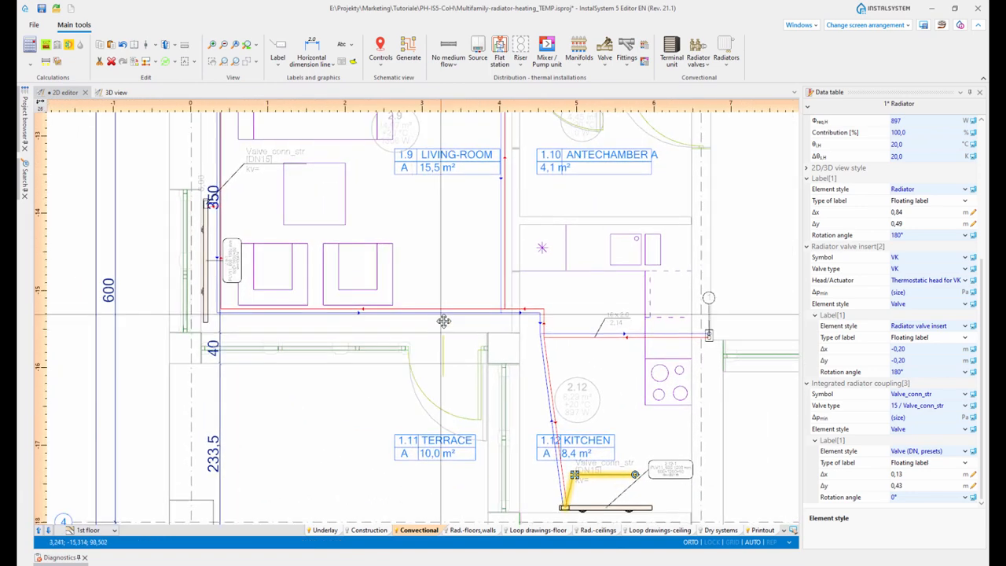
pyautogui.click(278, 63)
pyautogui.click(523, 289)
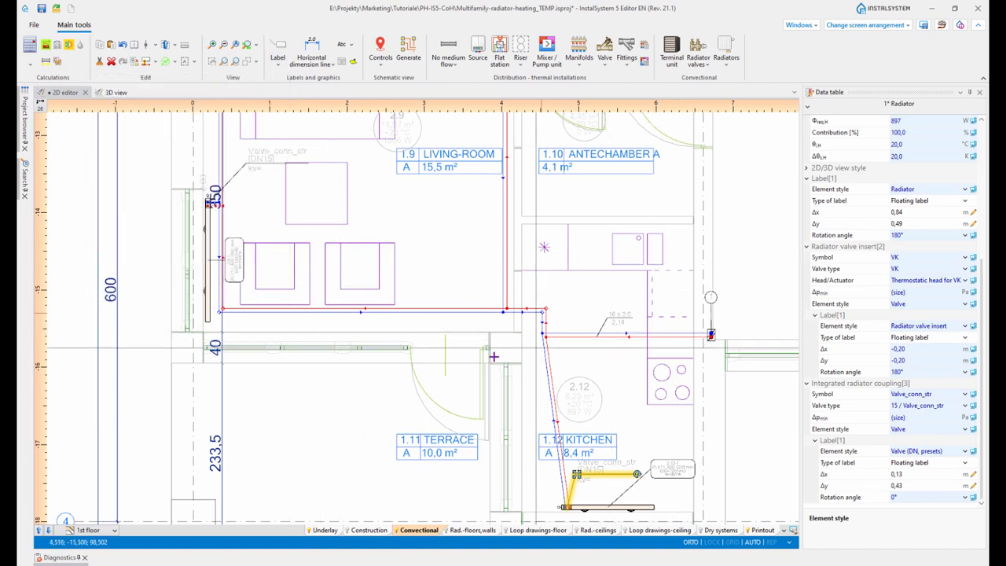
pyautogui.click(434, 308)
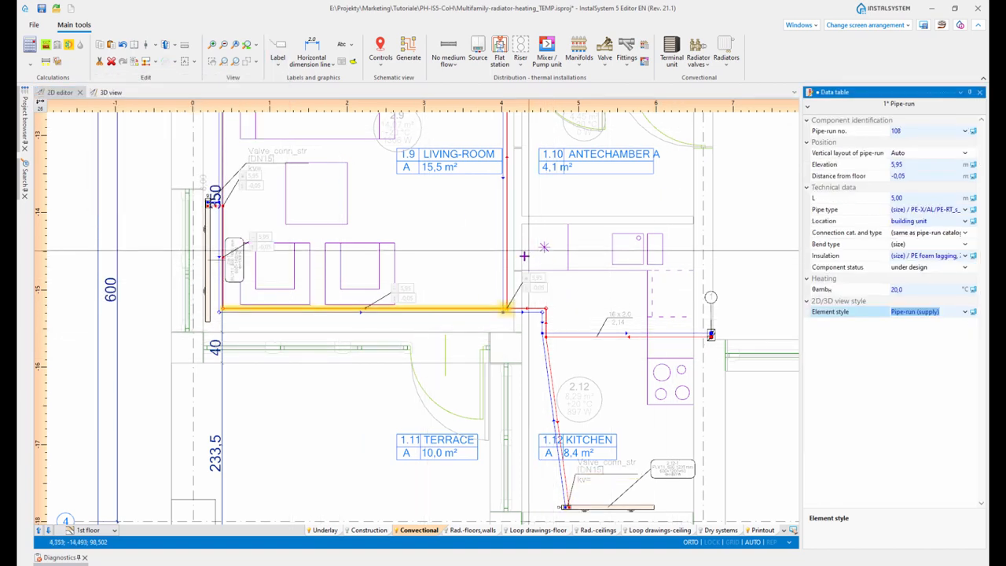
pyautogui.scroll(3, 558, 276)
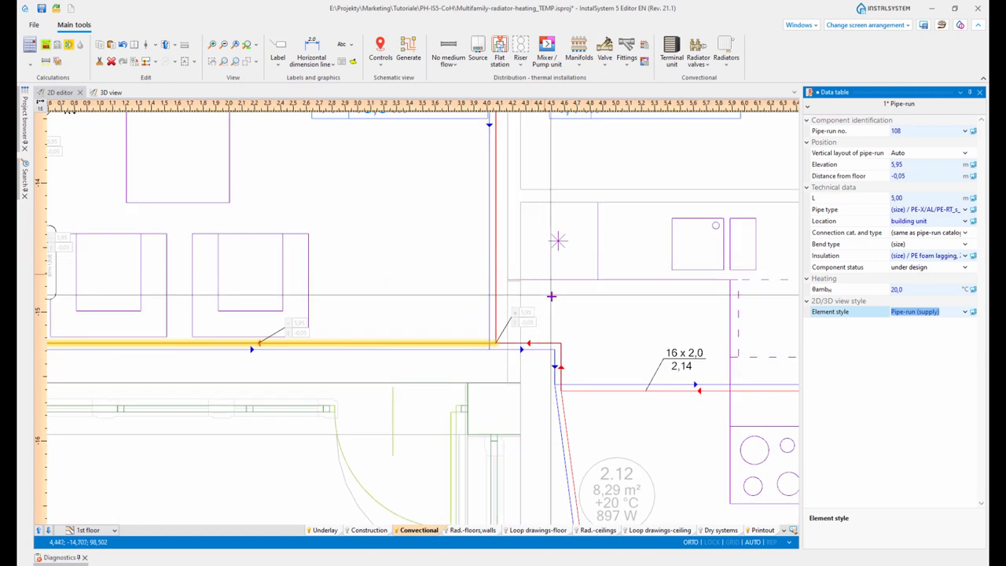
pyautogui.click(281, 50)
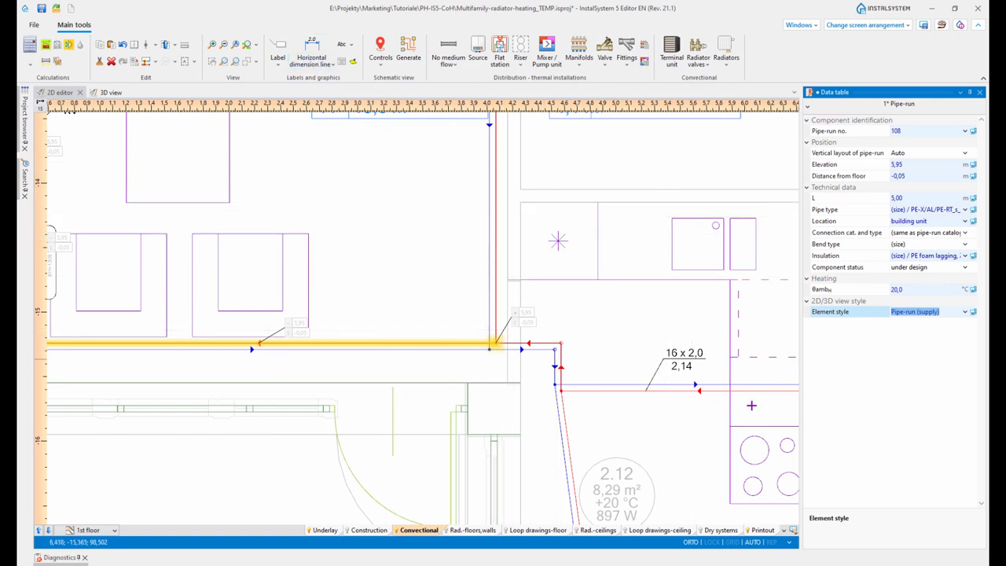
pyautogui.keyDown('shift'); pyautogui.click(495, 279); pyautogui.keyUp('shift')
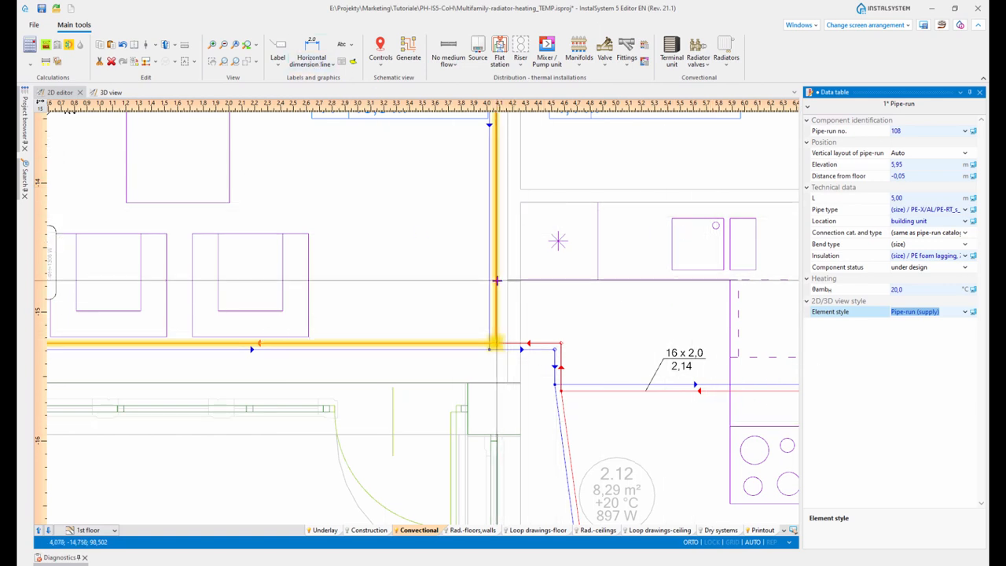
pyautogui.click(280, 66)
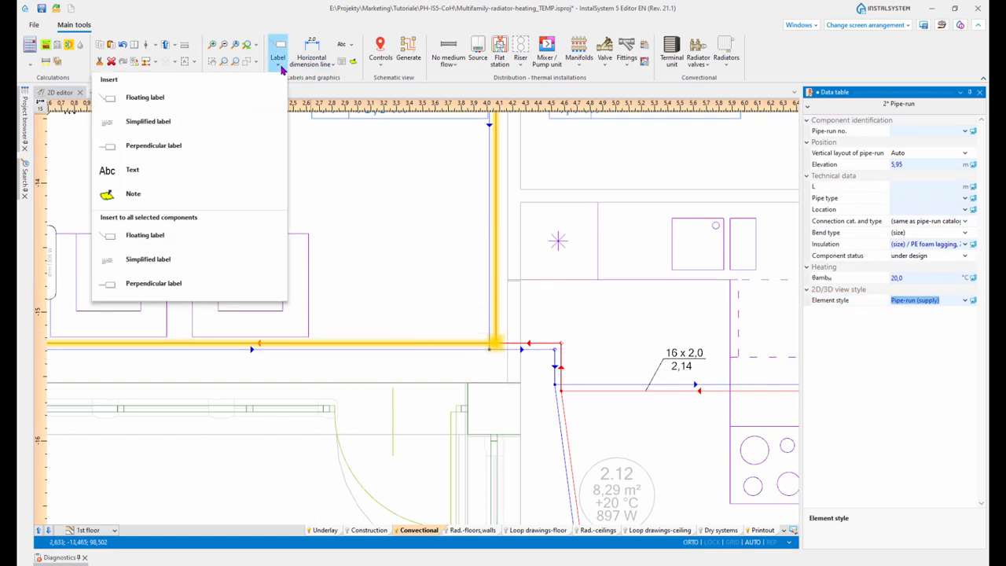
pyautogui.click(166, 240)
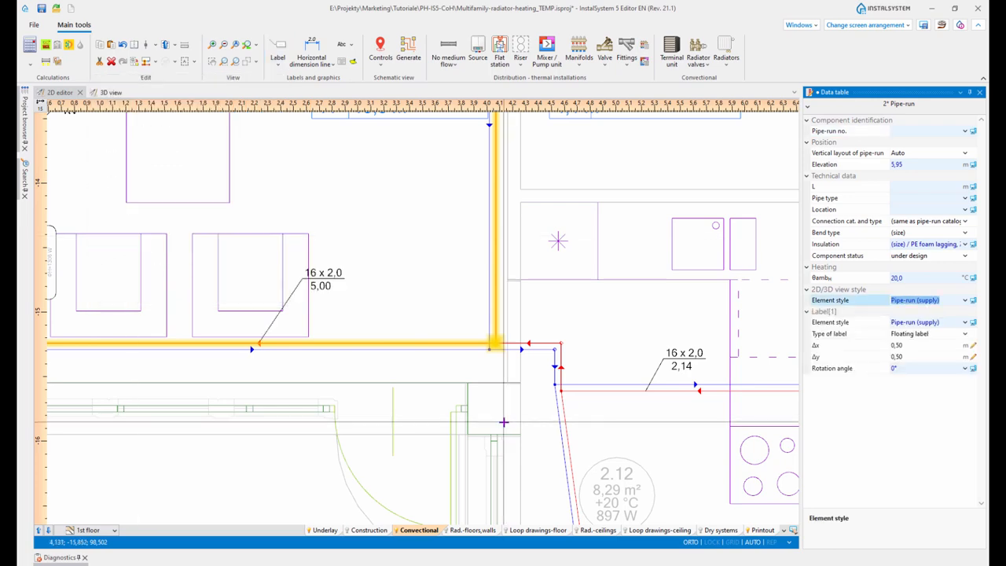
# Move the living-room supply pipe-run's label clear of the armchair, offset about 0.70 m in x and 0.61 m in y.
pyautogui.scroll(-2, 463, 366)
pyautogui.moveTo(532, 238); pyautogui.dragTo(536, 280, button='middle')
pyautogui.click(397, 364)
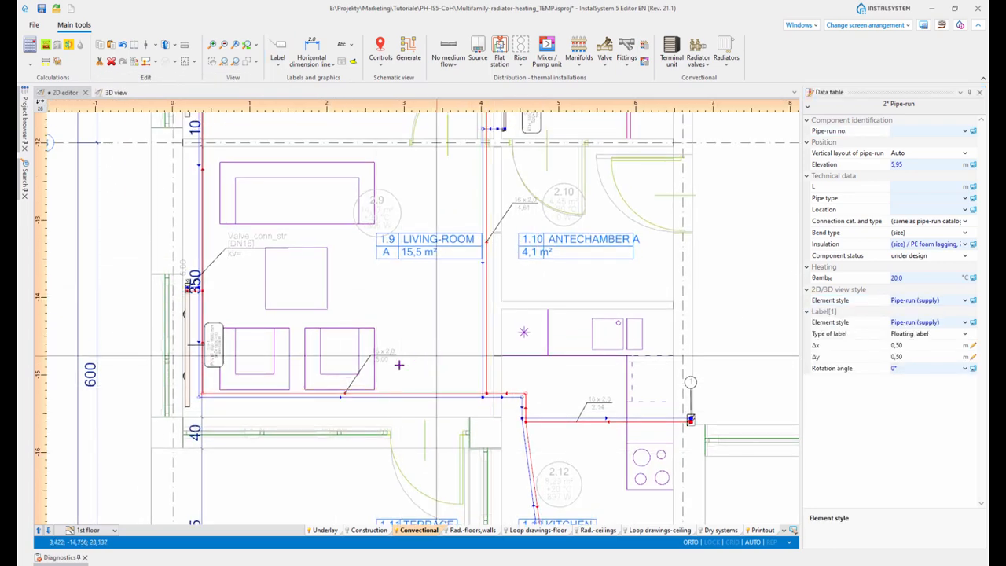
pyautogui.scroll(2, 390, 366)
pyautogui.moveTo(532, 226); pyautogui.dragTo(525, 257, button='middle')
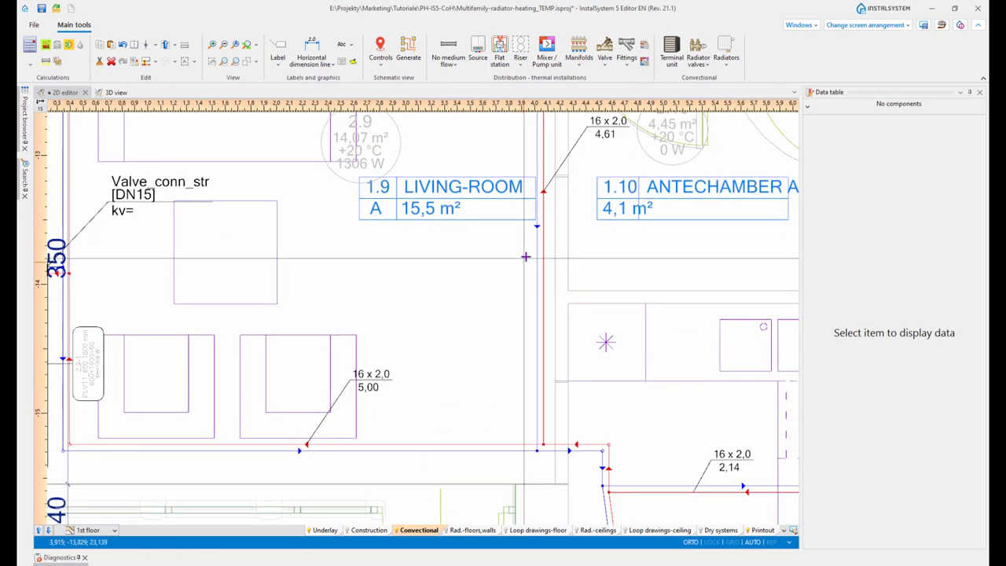
pyautogui.moveTo(375, 404); pyautogui.dragTo(399, 394, button='middle')
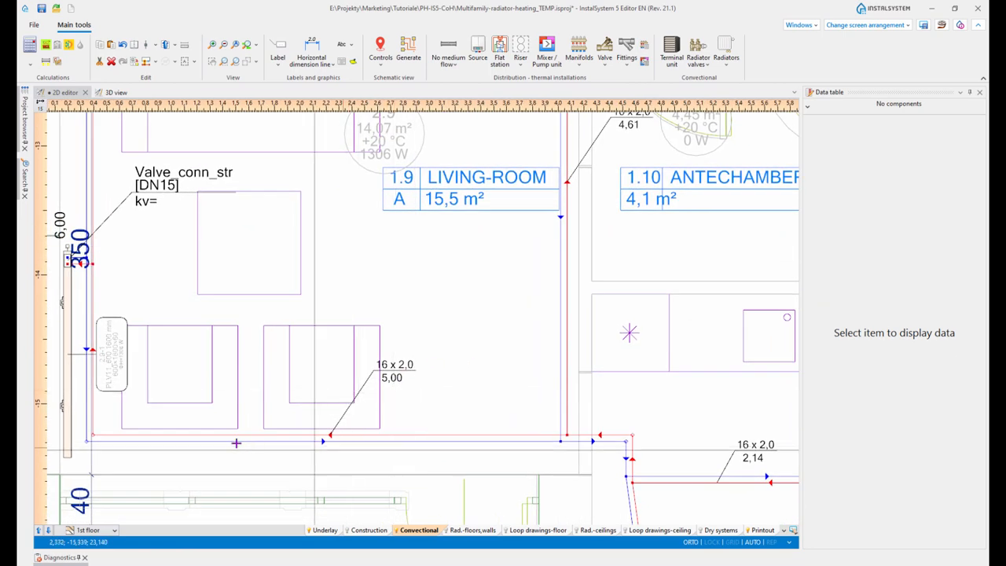
pyautogui.scroll(3, 343, 440)
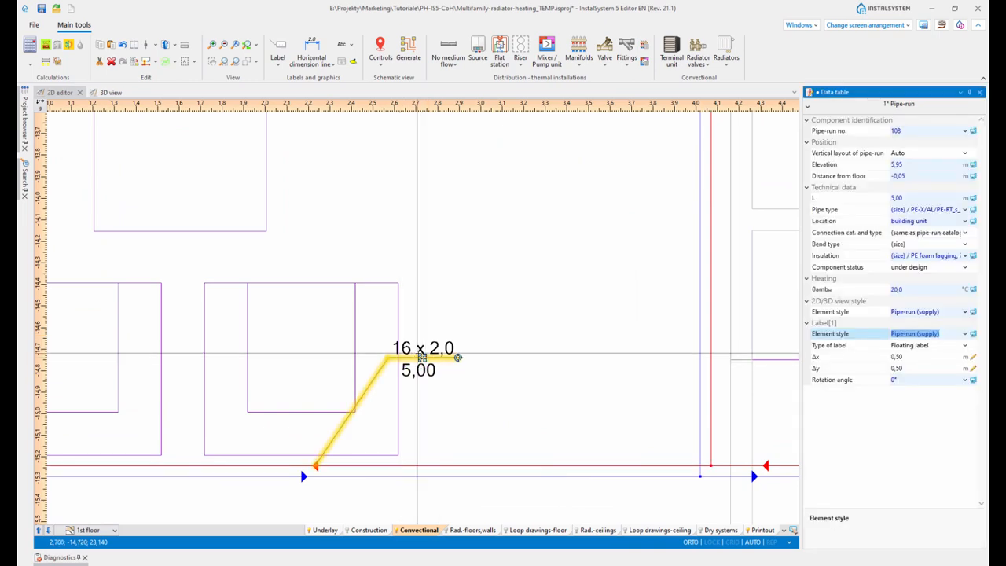
pyautogui.moveTo(422, 358); pyautogui.dragTo(466, 333)
pyautogui.scroll(-3, 521, 382)
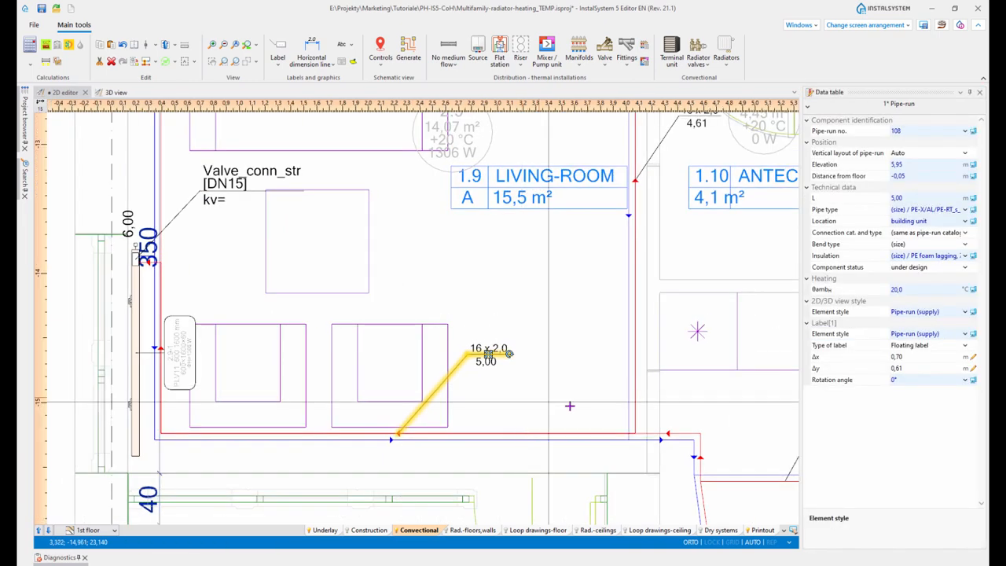
# Rotate the living-room radiator's label to 180° and move it to an offset of about 0.64 m in x and 0.30 m in y.
pyautogui.moveTo(520, 382); pyautogui.dragTo(465, 225, button='middle')
pyautogui.scroll(2, 467, 246)
pyautogui.moveTo(483, 276); pyautogui.dragTo(522, 320, button='middle')
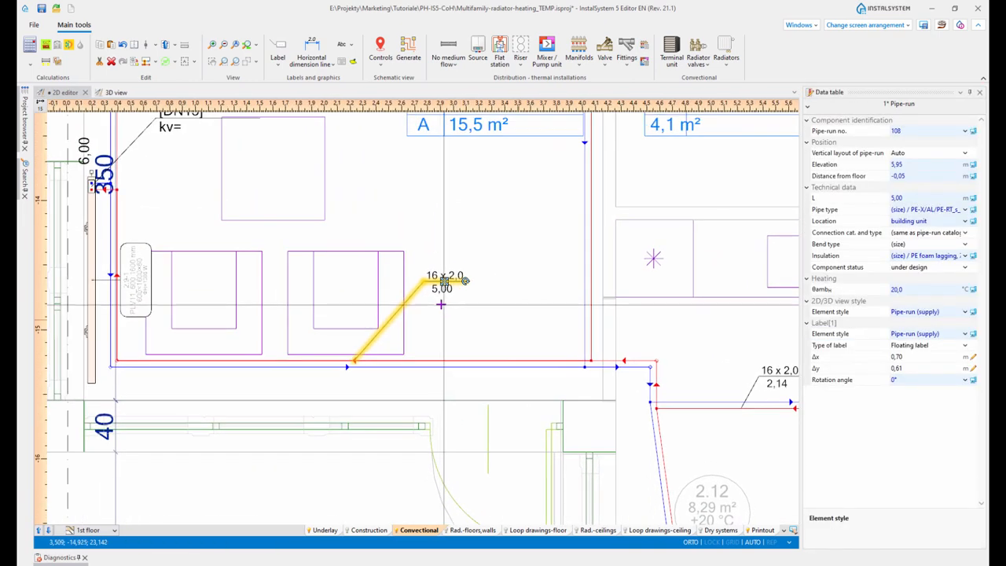
pyautogui.scroll(3, 441, 302)
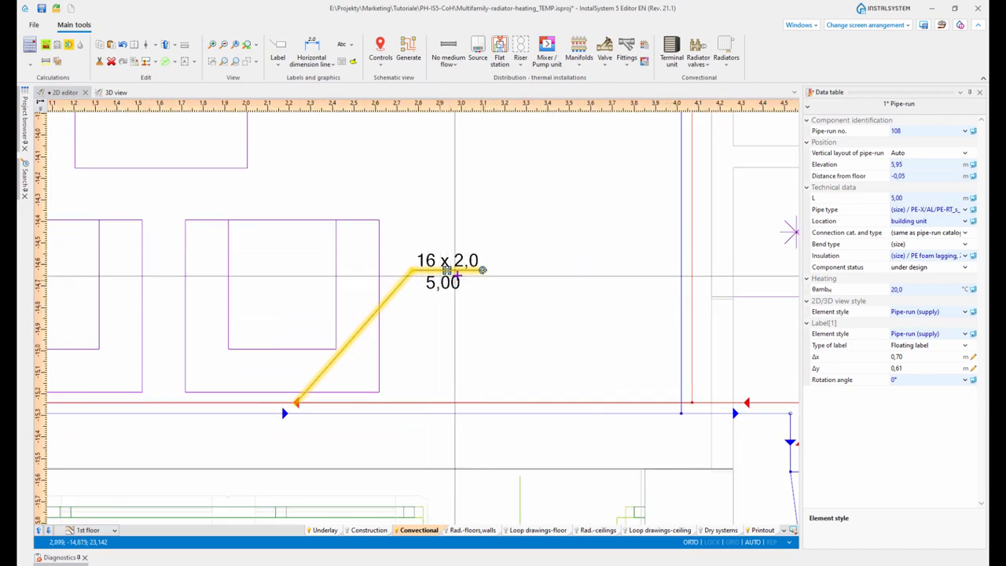
pyautogui.moveTo(404, 399); pyautogui.dragTo(550, 407, button='middle')
pyautogui.scroll(-3, 344, 404)
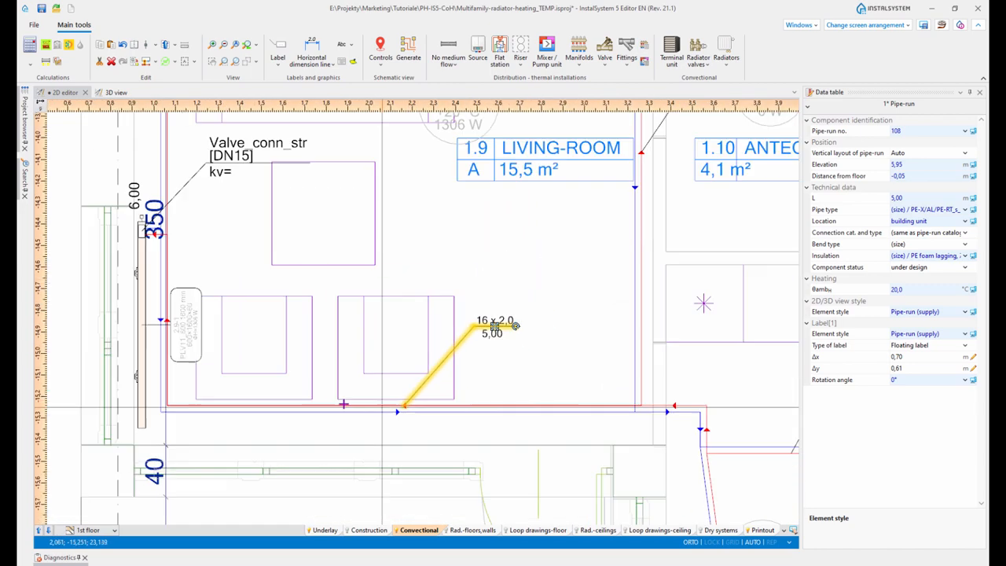
pyautogui.moveTo(351, 330); pyautogui.dragTo(608, 326, button='middle')
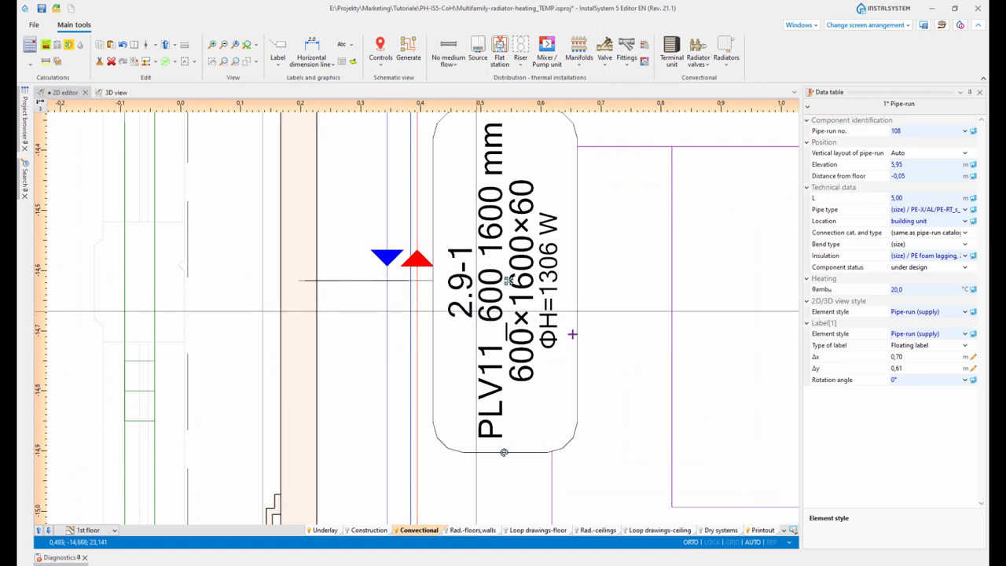
pyautogui.click(567, 332)
pyautogui.scroll(-2, 565, 331)
pyautogui.moveTo(525, 404); pyautogui.dragTo(455, 343)
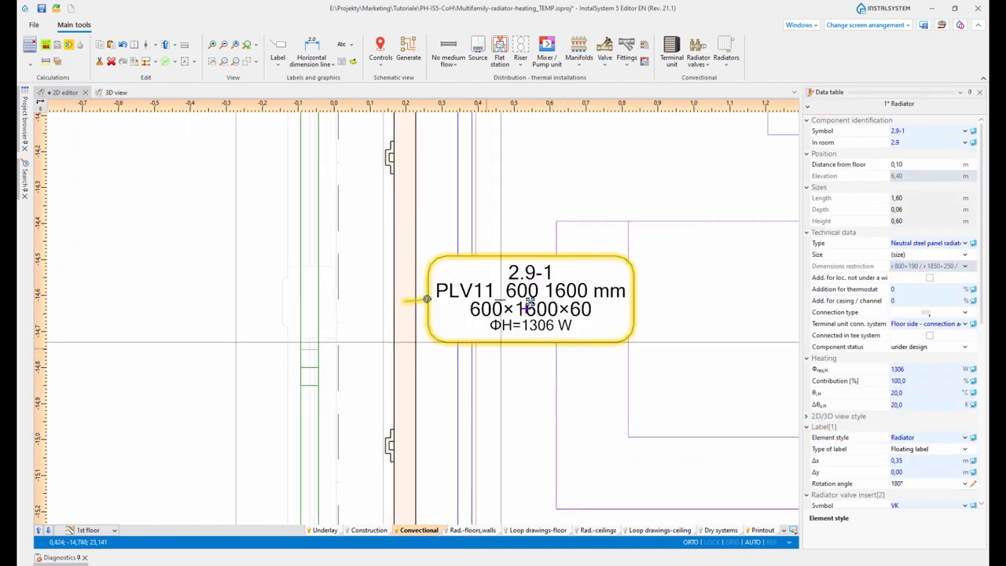
pyautogui.moveTo(530, 303)
pyautogui.mouseDown()
pyautogui.moveTo(629, 231)
pyautogui.moveTo(634, 195)
pyautogui.mouseUp()
pyautogui.moveTo(657, 262); pyautogui.dragTo(621, 539, button='middle')
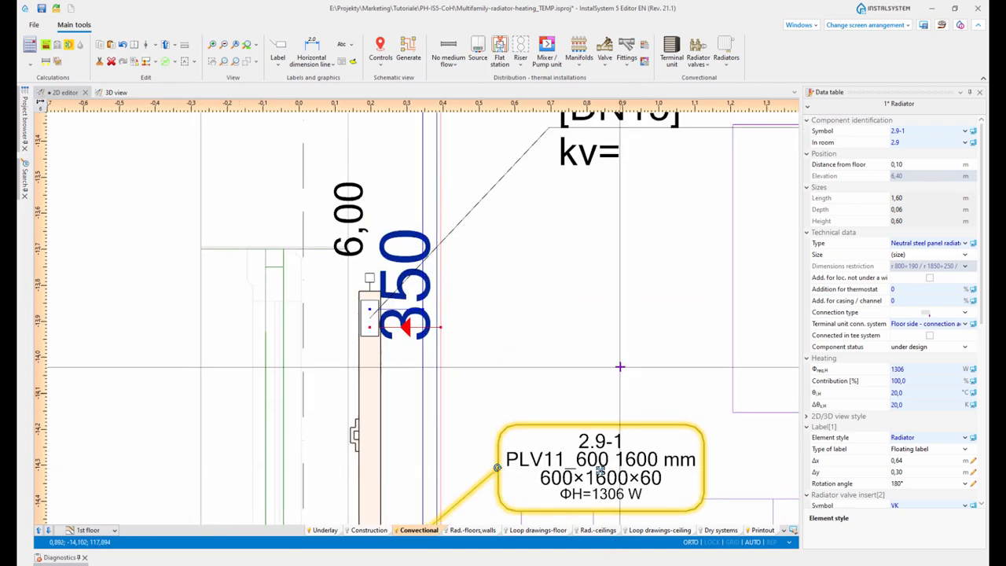
# Move the living-room radiator's Valve_conn_str label down to an offset of about 0.51 m in x and 0.30 m in y.
pyautogui.scroll(-3, 557, 450)
pyautogui.click(584, 268)
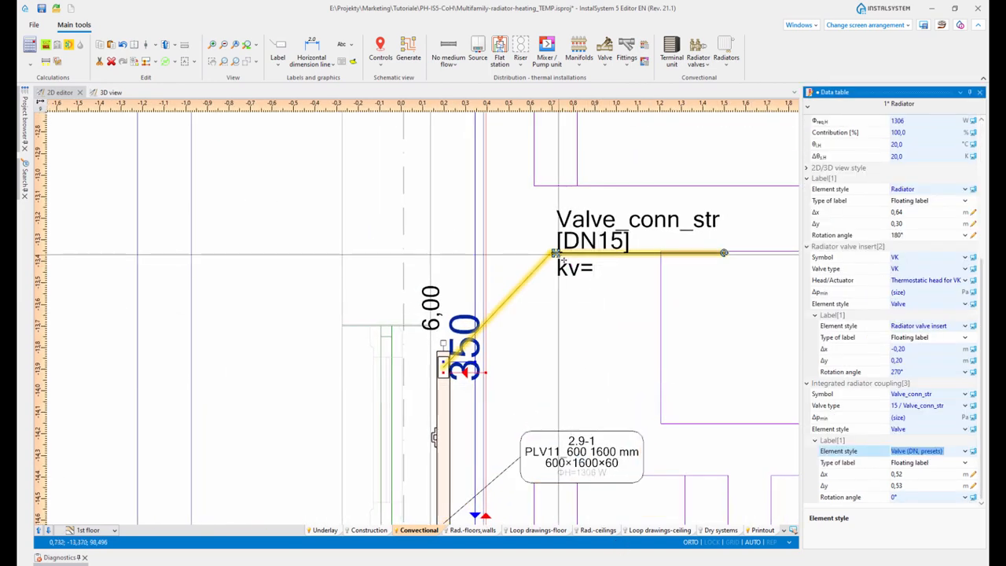
pyautogui.moveTo(558, 257); pyautogui.dragTo(554, 303)
pyautogui.moveTo(626, 316); pyautogui.dragTo(572, 258, button='middle')
pyautogui.scroll(3, 576, 456)
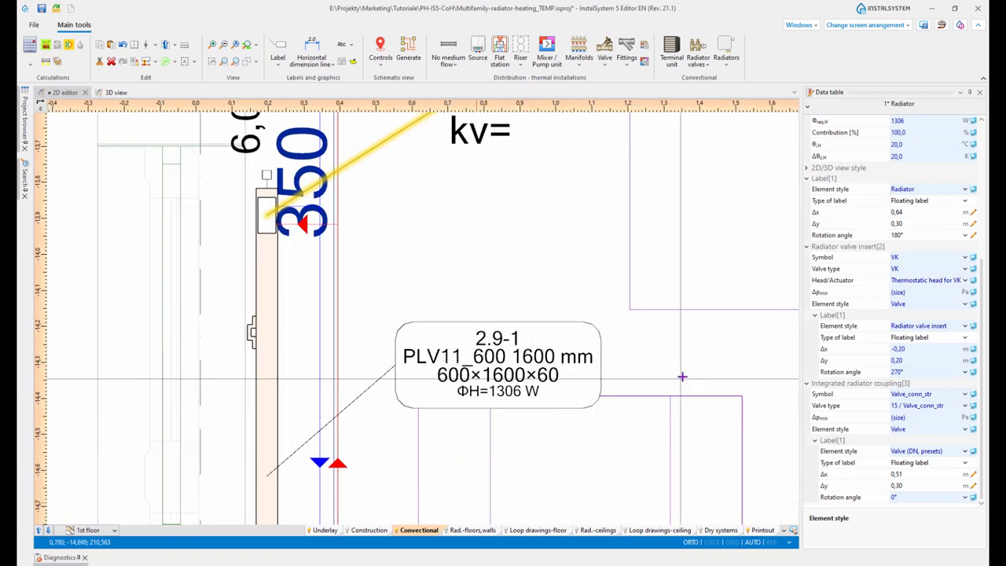
pyautogui.scroll(-5, 681, 377)
pyautogui.moveTo(653, 377); pyautogui.dragTo(512, 352, button='middle')
pyautogui.scroll(3, 708, 380)
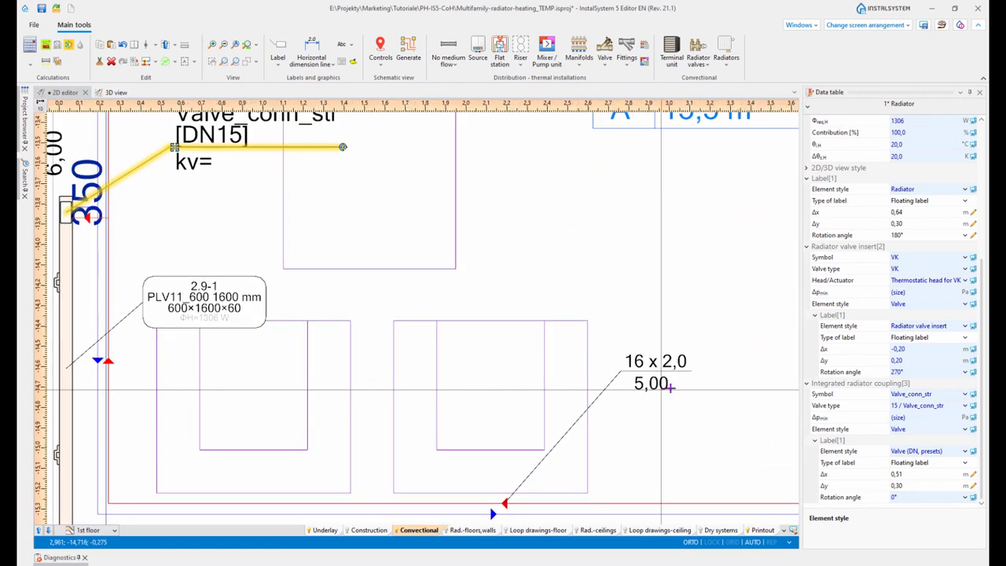
pyautogui.scroll(-1, 708, 377)
pyautogui.scroll(-5, 708, 378)
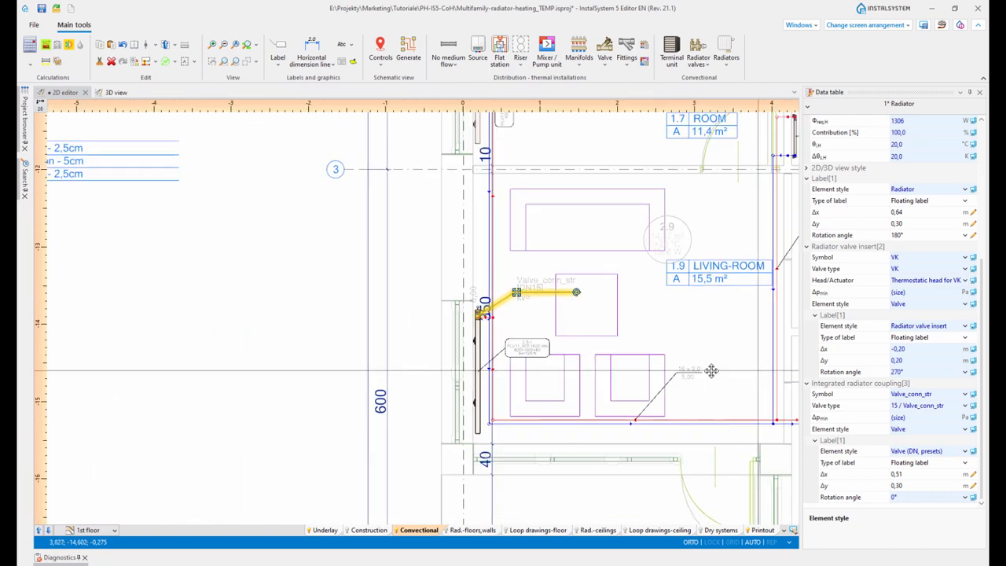
pyautogui.moveTo(708, 377); pyautogui.dragTo(582, 379, button='middle')
pyautogui.scroll(-3, 363, 303)
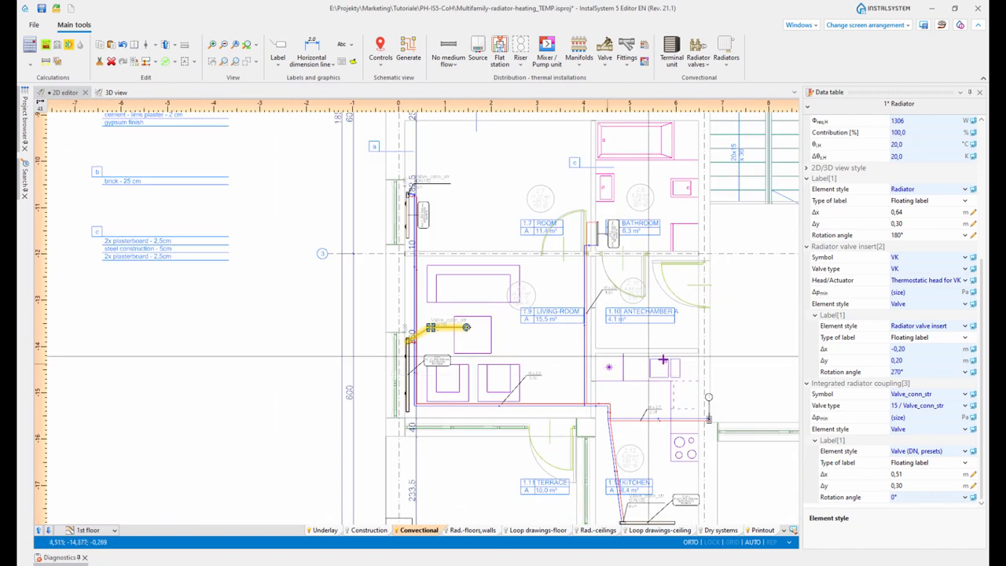
# Open the component styles configuration in the general data and display the element and label styles for Heating/Cooling pipe-runs.
pyautogui.click(879, 26)
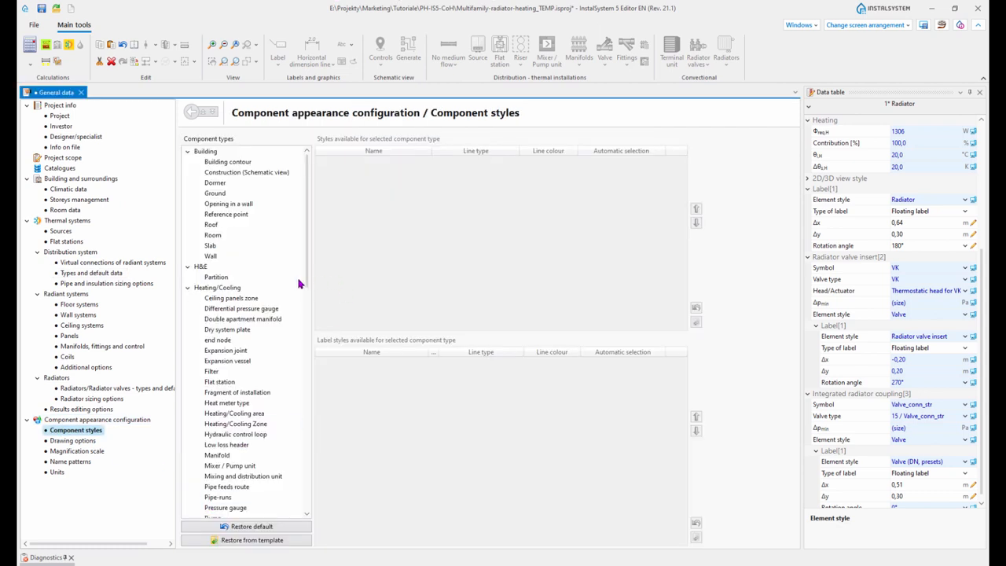
pyautogui.moveTo(307, 288)
pyautogui.mouseDown()
pyautogui.moveTo(305, 309)
pyautogui.moveTo(306, 268)
pyautogui.moveTo(307, 299)
pyautogui.mouseUp()
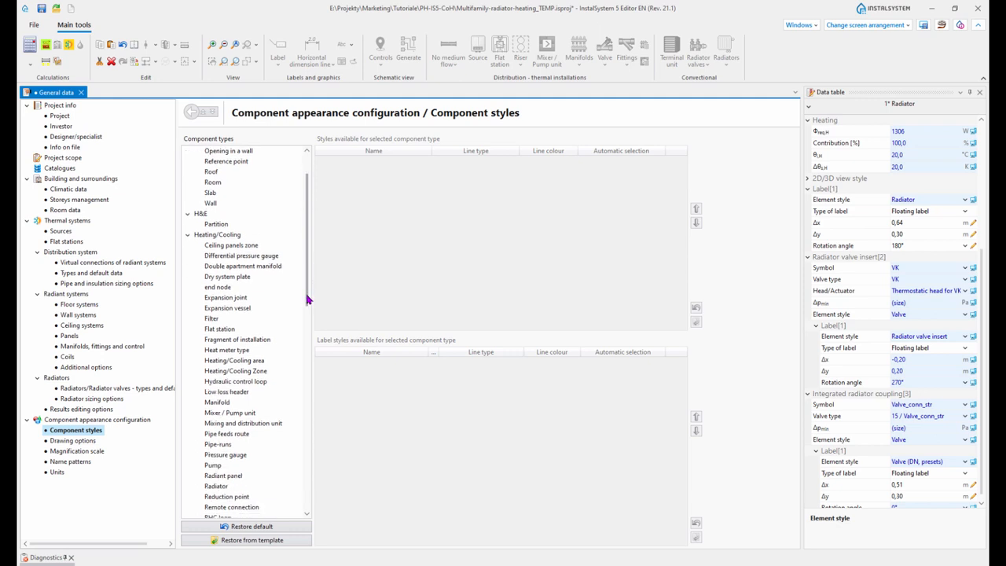
pyautogui.moveTo(308, 298); pyautogui.dragTo(308, 304)
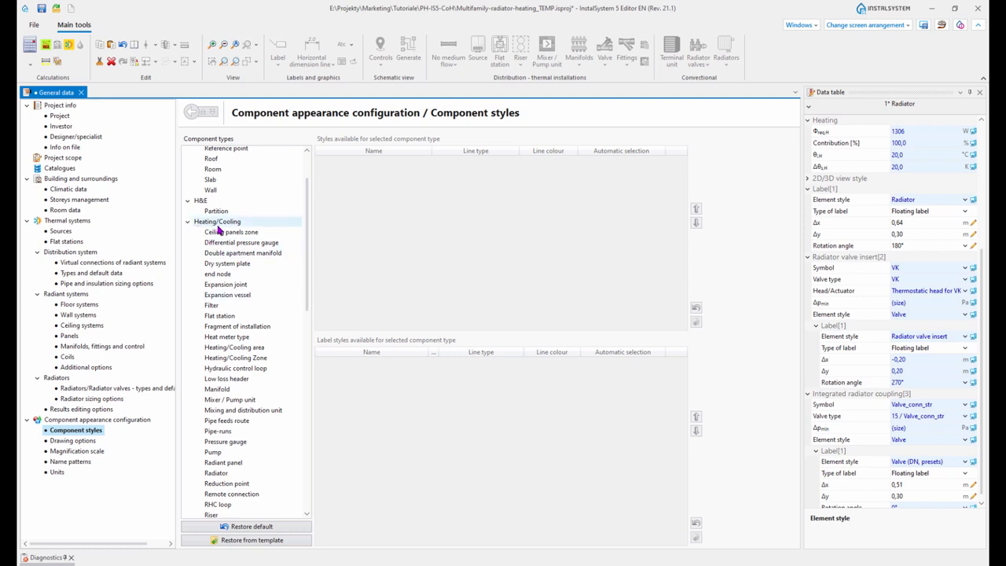
pyautogui.moveTo(307, 244); pyautogui.dragTo(307, 265)
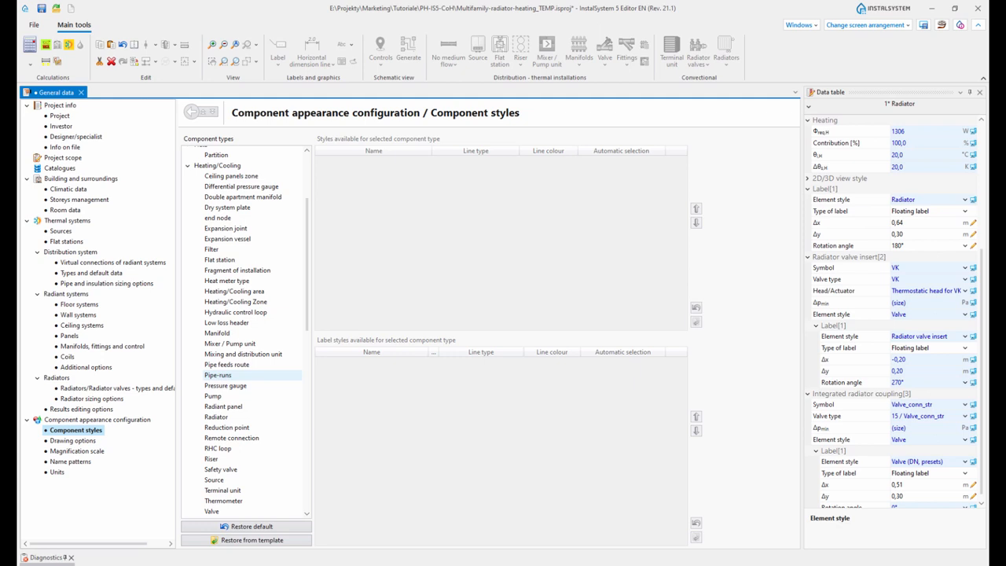
pyautogui.click(218, 375)
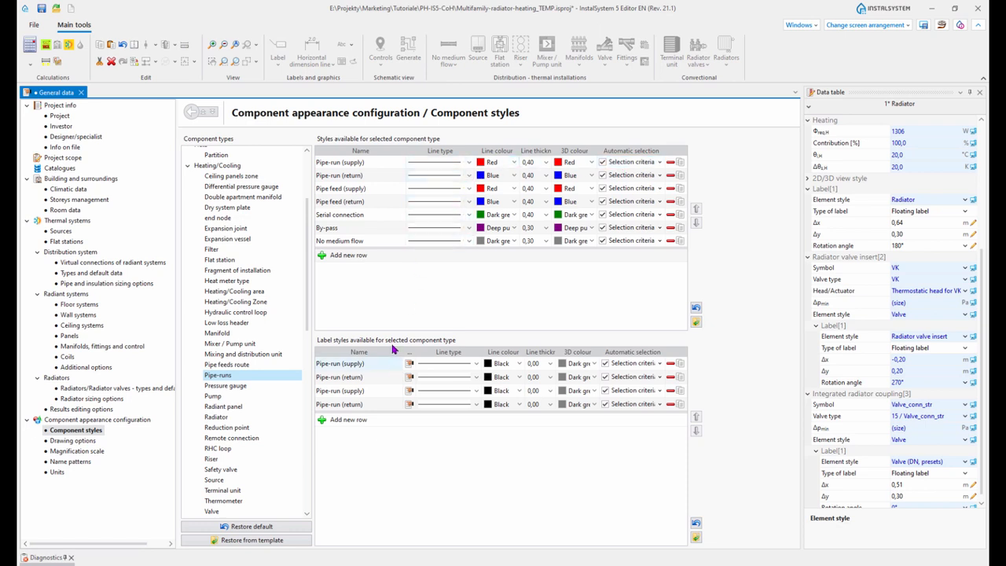
pyautogui.press('ctrl')
pyautogui.press('ctrl')
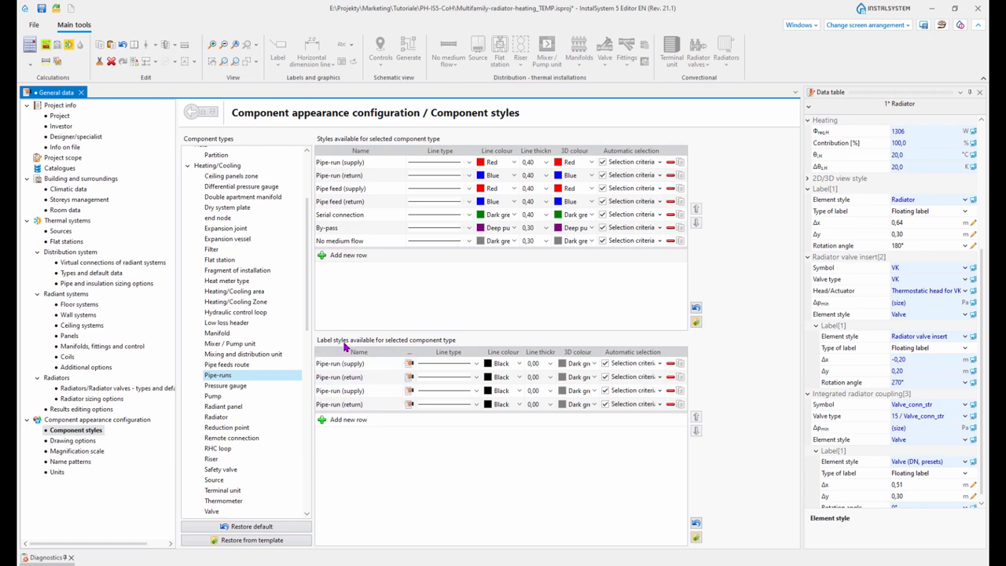
# Open the first Pipe-run (supply) label style for editing and review its preview and the available label shapes.
pyautogui.click(409, 365)
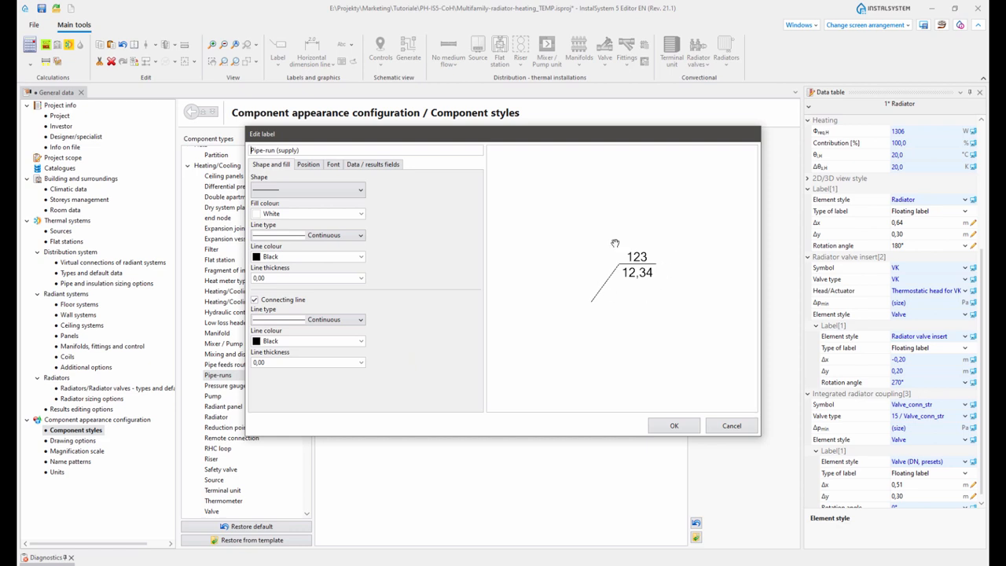
pyautogui.scroll(2, 644, 267)
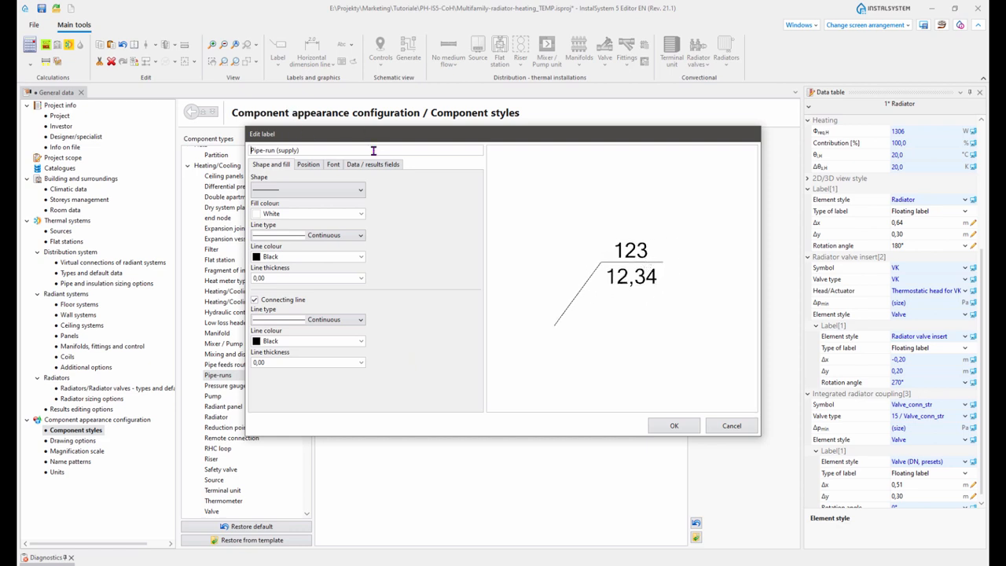
pyautogui.moveTo(315, 137); pyautogui.dragTo(348, 135)
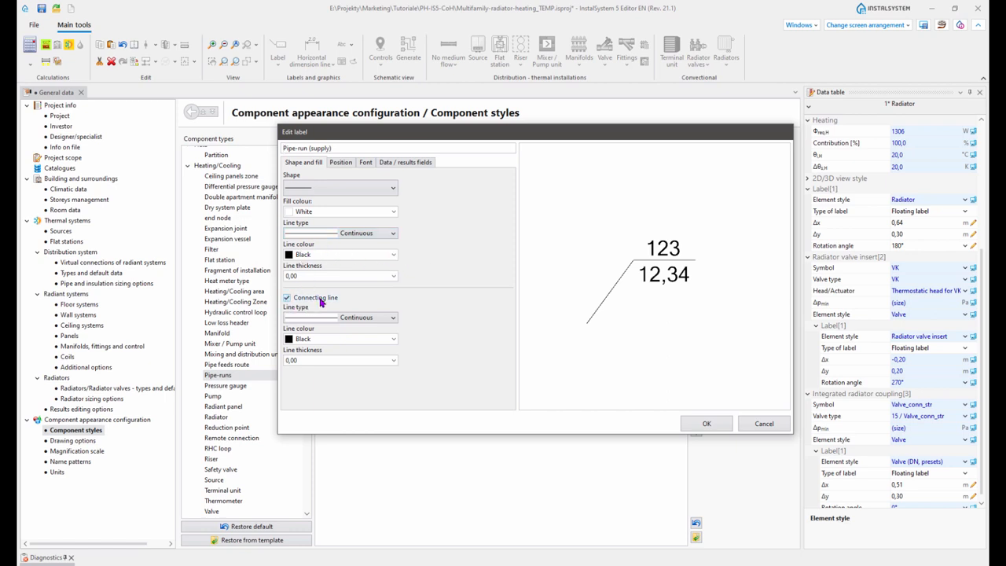
pyautogui.click(396, 193)
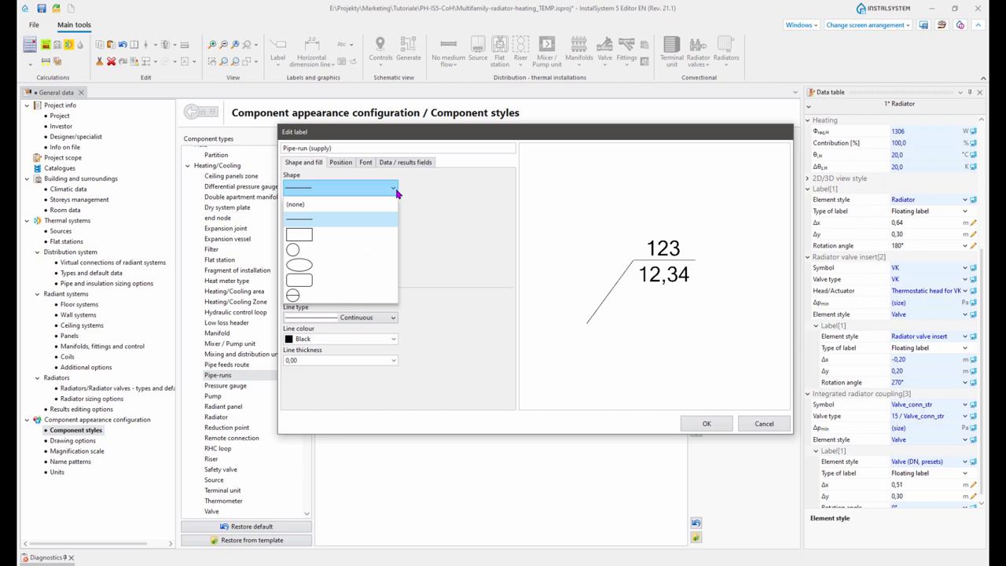
pyautogui.click(396, 193)
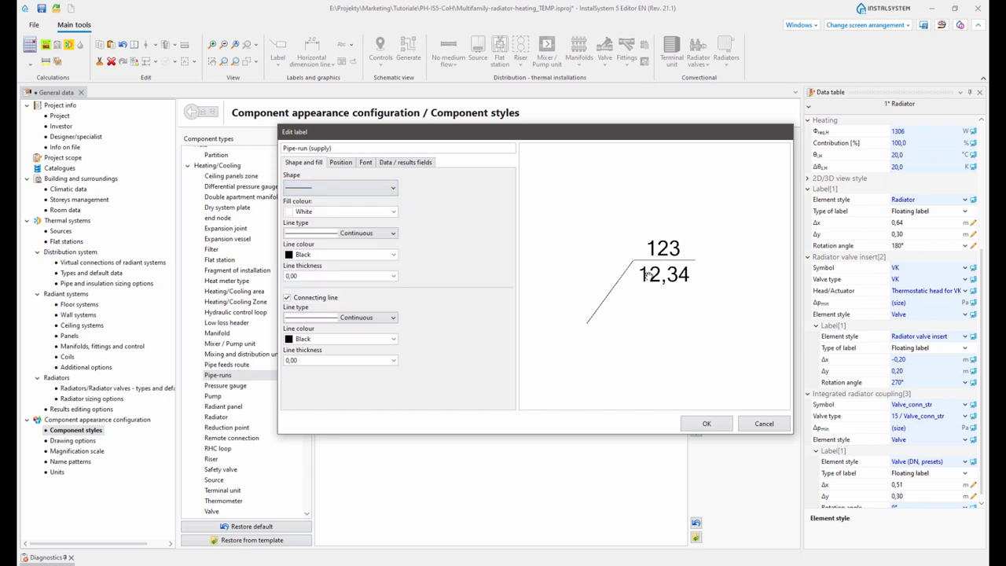
# Review the default position, font and data/results field settings of the Pipe-run (supply) label style.
pyautogui.click(341, 163)
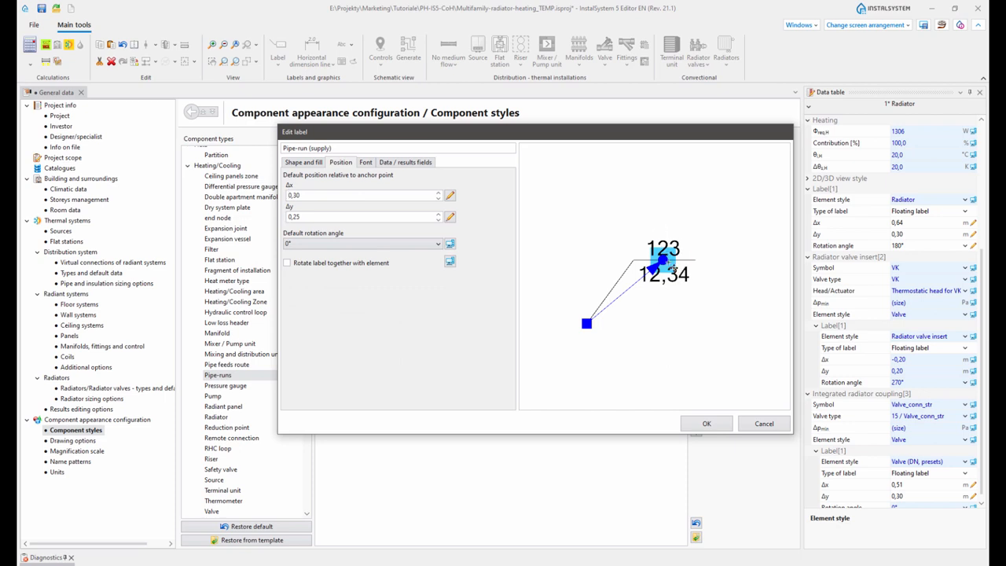
pyautogui.click(364, 162)
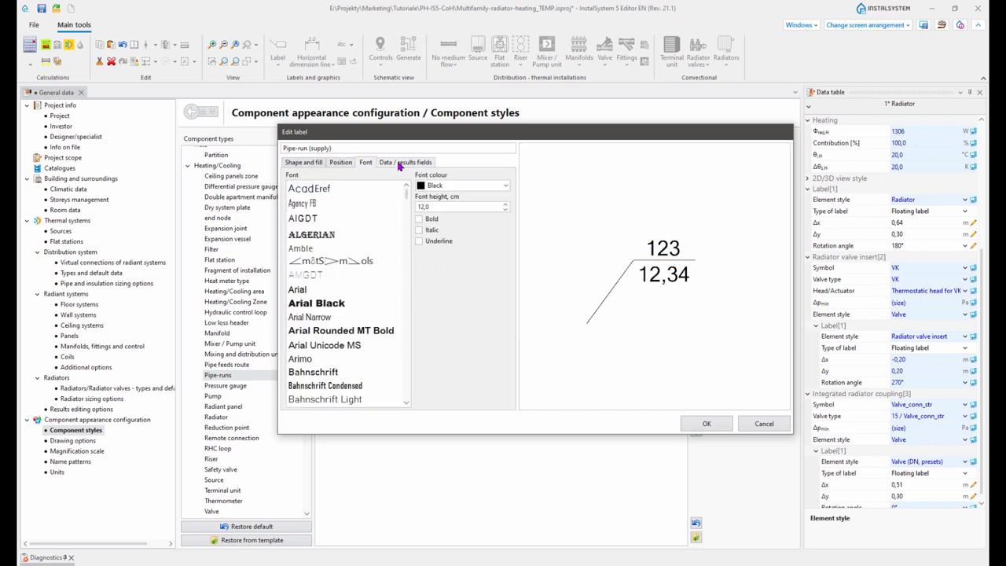
pyautogui.click(399, 164)
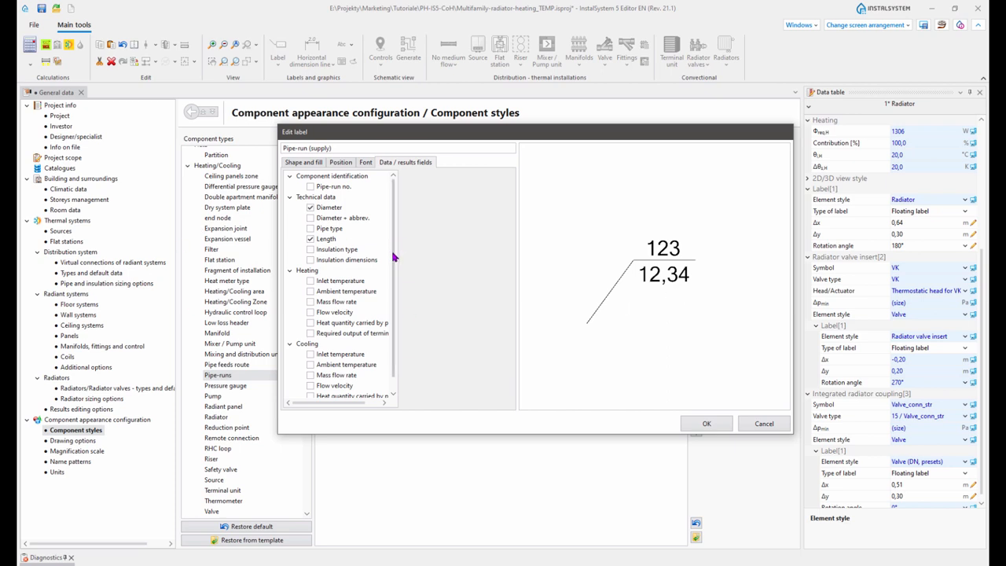
# Add the heating mass flow rate below the length in the Pipe-run (supply) label, with prefix m= and suffix kg/h, and accept the style.
pyautogui.moveTo(394, 257); pyautogui.dragTo(396, 295)
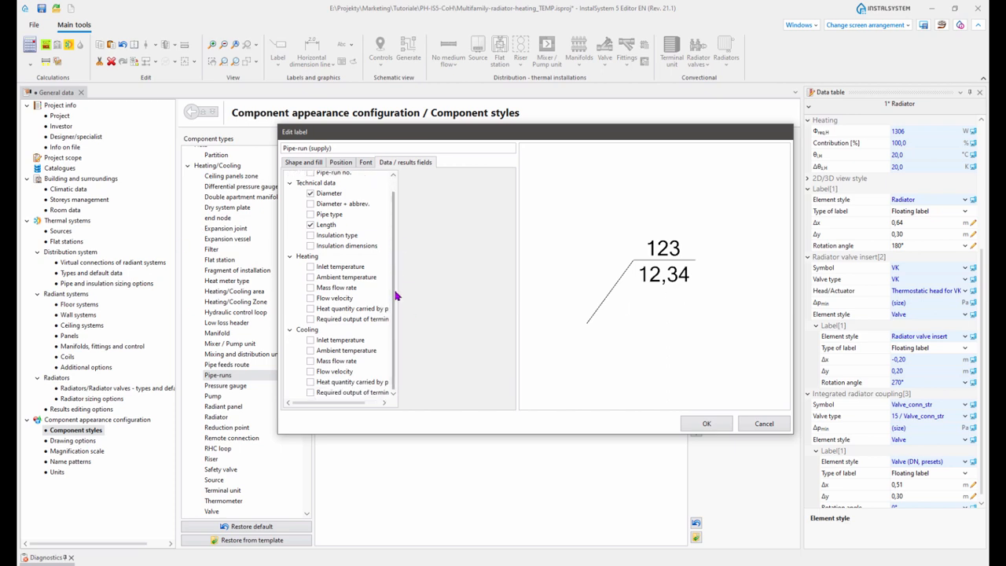
pyautogui.click(311, 288)
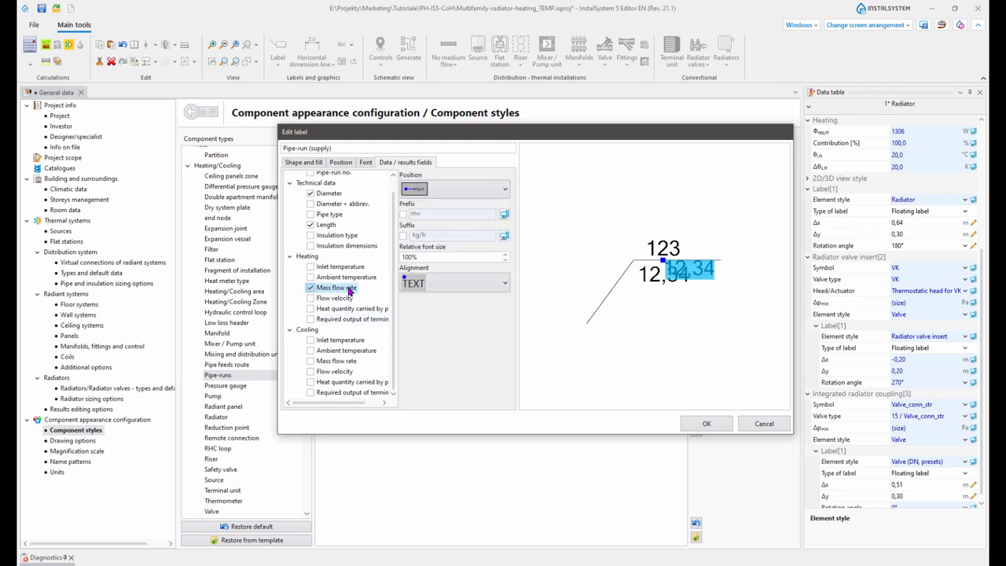
pyautogui.moveTo(670, 272); pyautogui.dragTo(625, 319)
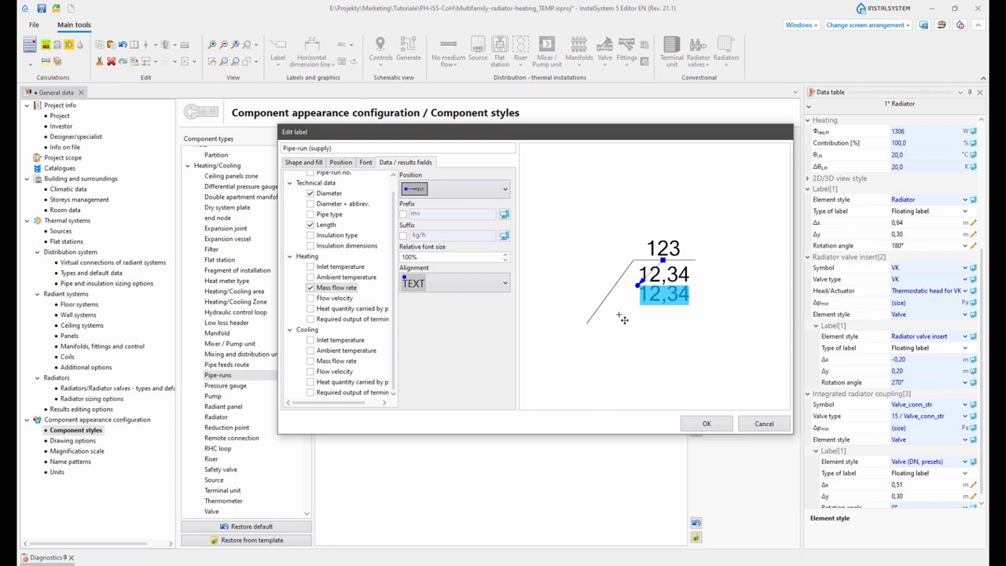
pyautogui.click(402, 214)
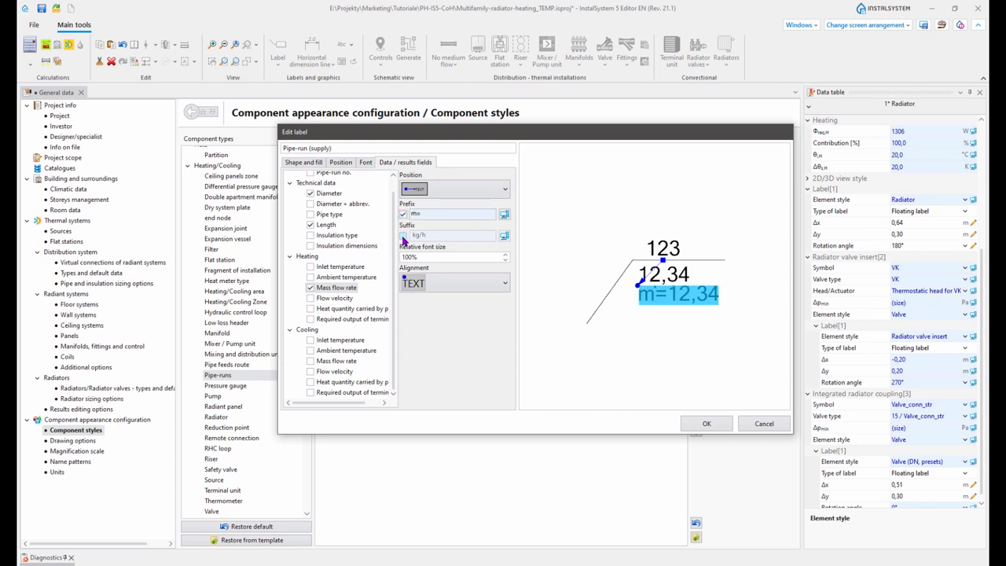
pyautogui.click(403, 235)
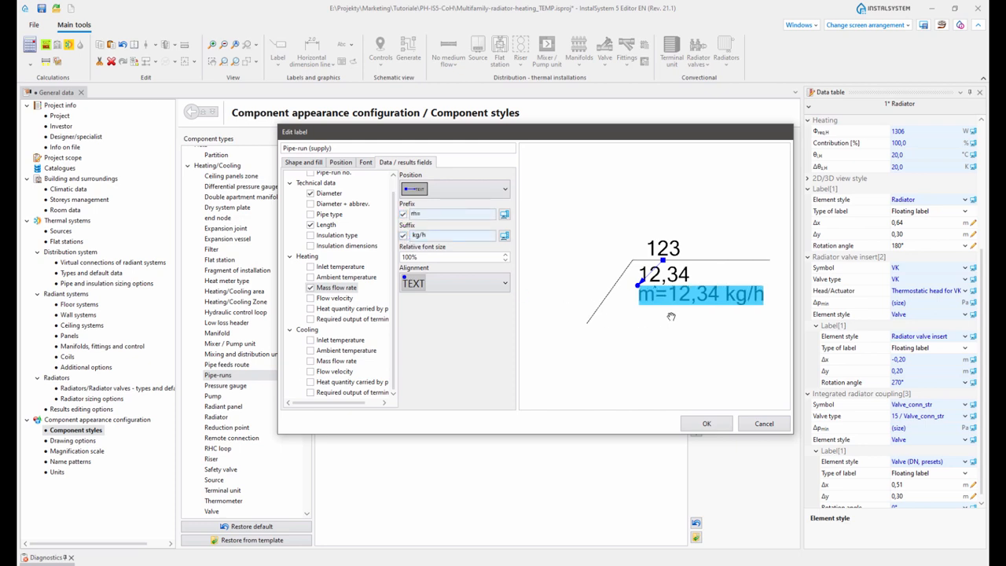
pyautogui.click(702, 428)
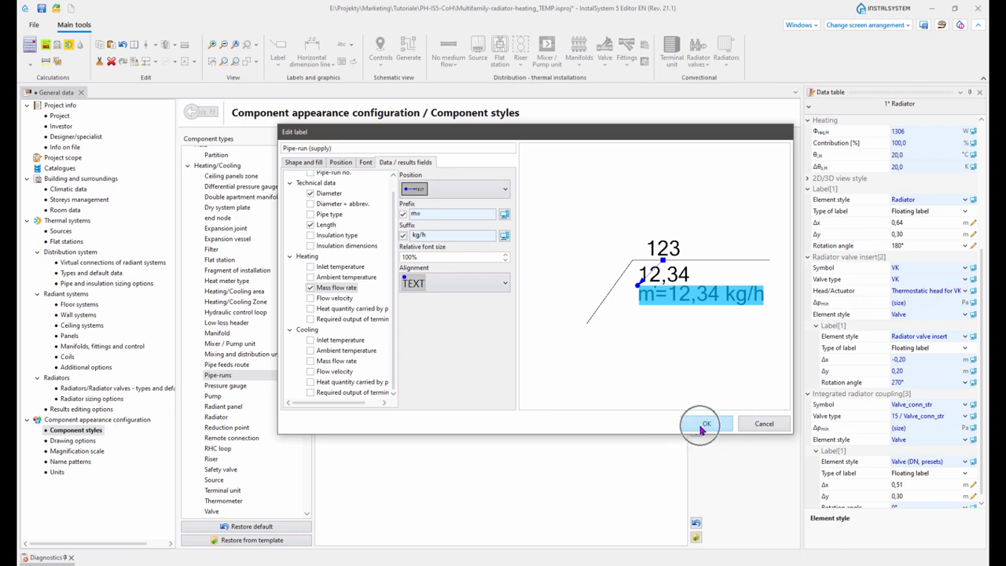
# Change the screen arrangement to 2D editing and examine the updated supply pipe label below the living room up close.
pyautogui.click(884, 26)
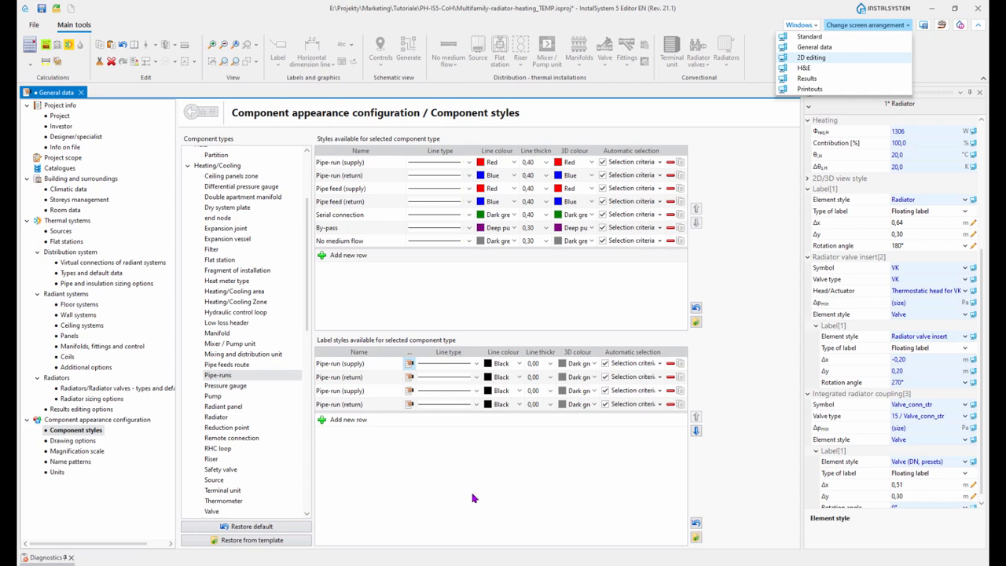
pyautogui.press('Return')
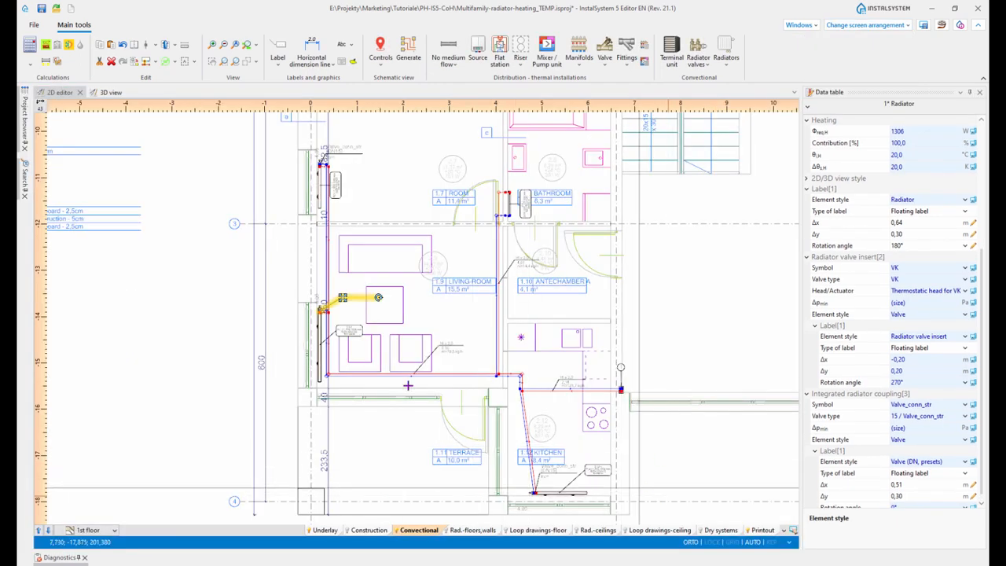
pyautogui.scroll(5, 409, 379)
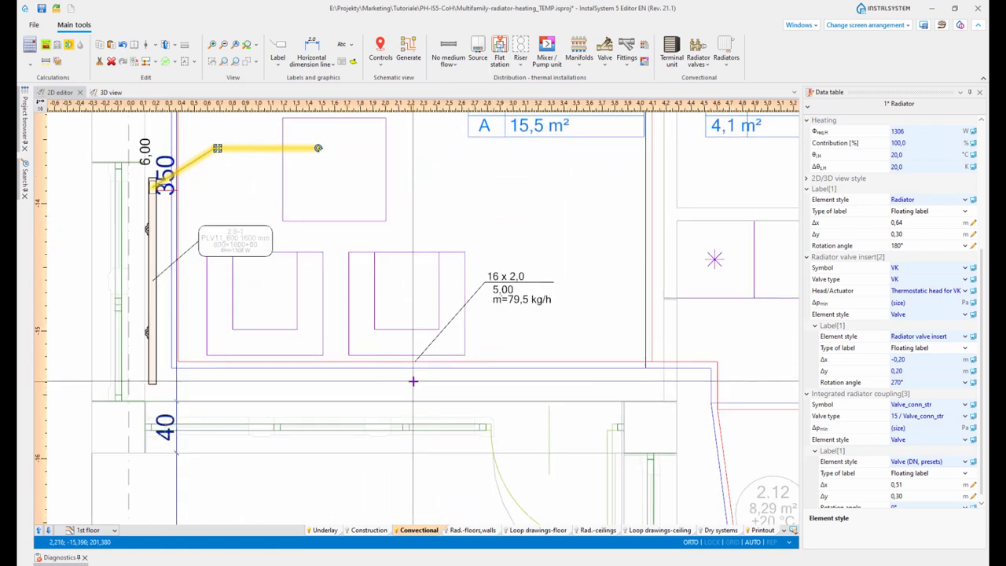
pyautogui.scroll(4, 430, 349)
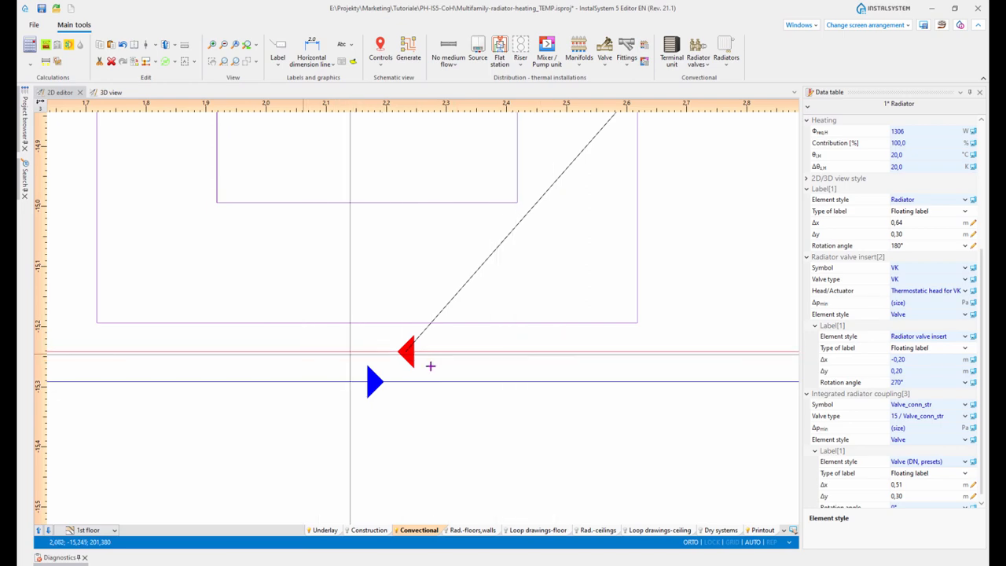
pyautogui.scroll(-4, 432, 366)
pyautogui.scroll(5, 547, 271)
pyautogui.scroll(-3, 647, 312)
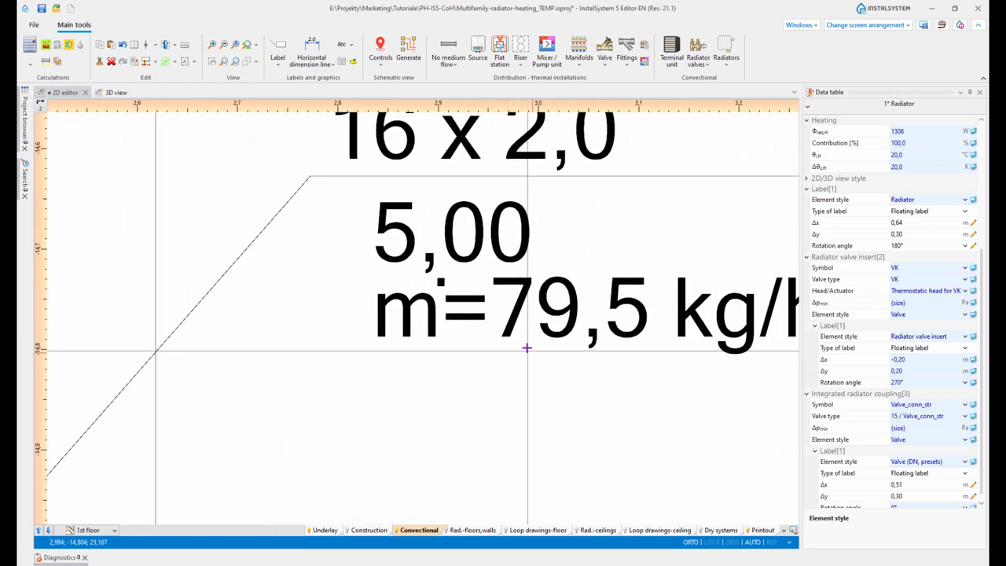
pyautogui.scroll(-3, 507, 344)
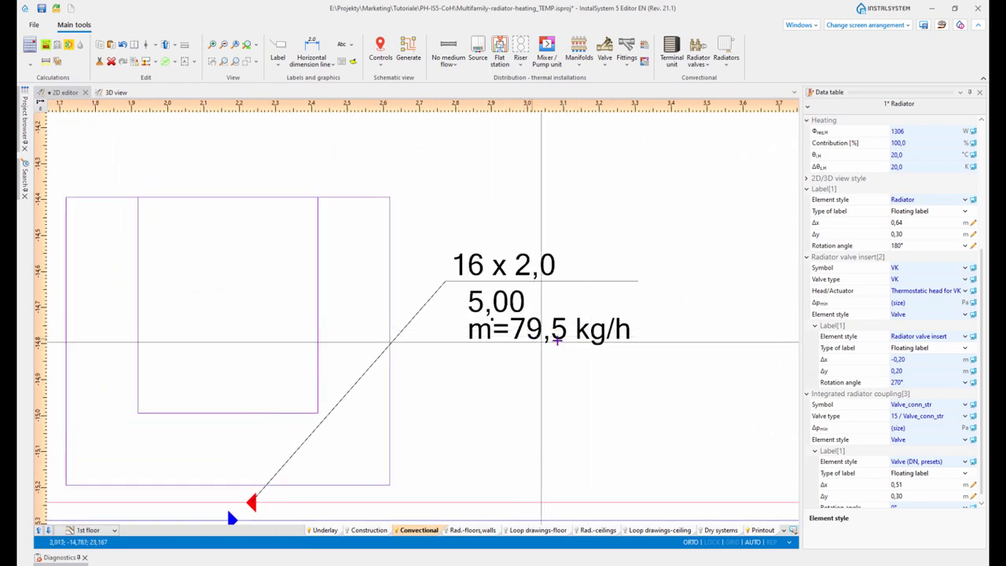
pyautogui.scroll(-1, 510, 346)
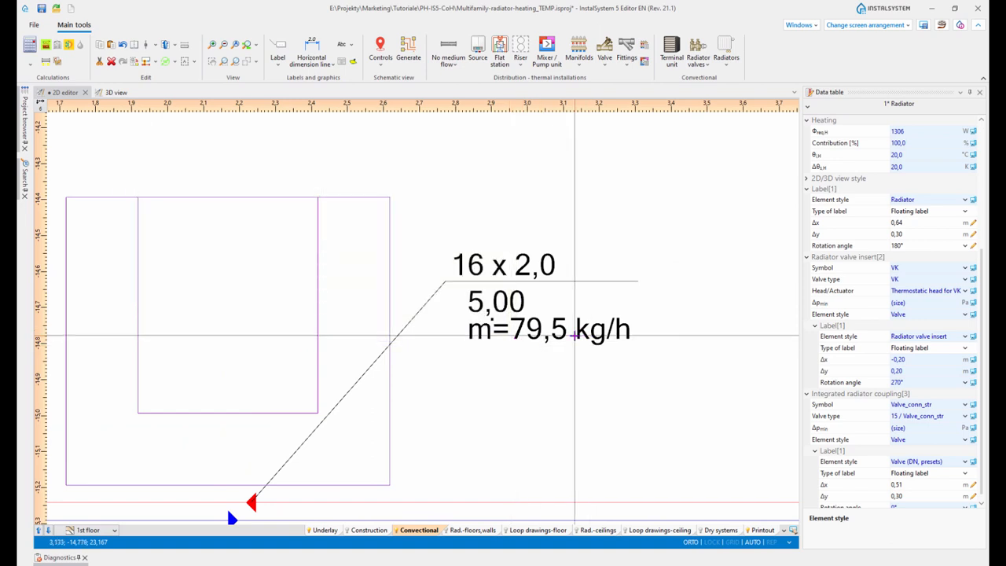
pyautogui.scroll(-1, 574, 335)
pyautogui.scroll(-2, 524, 348)
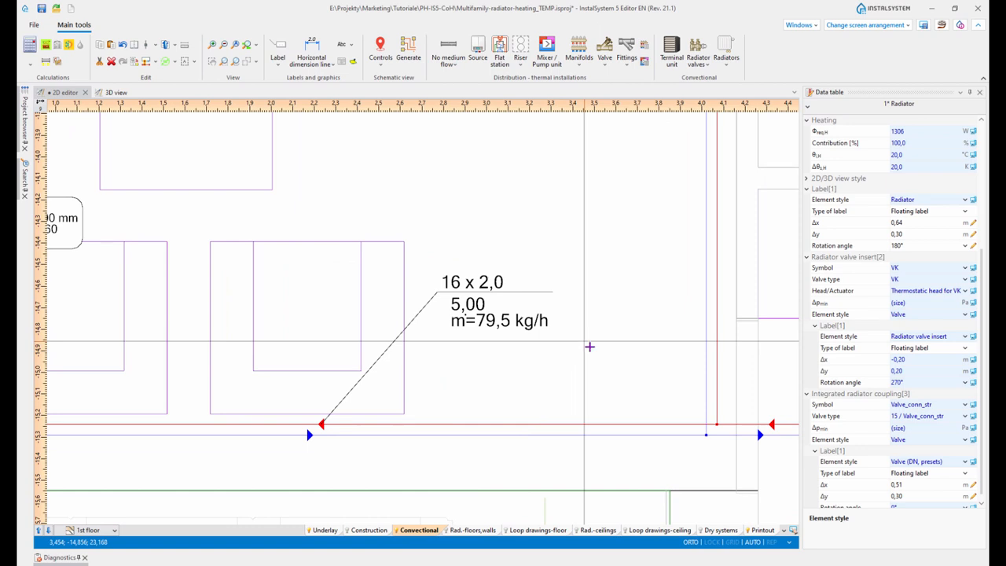
pyautogui.scroll(-2, 611, 370)
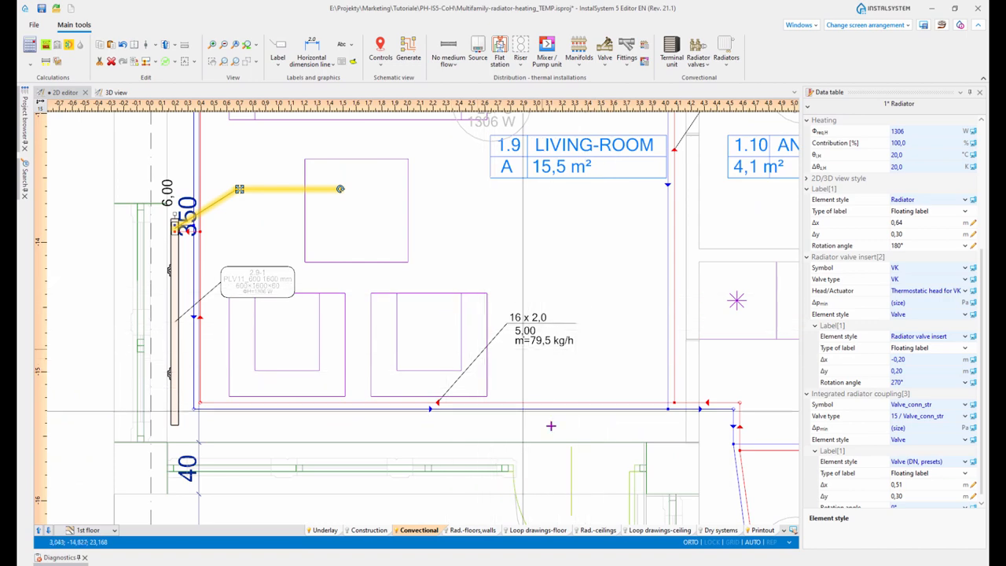
# Examine the pipe and radiator labels in the neighbouring rooms and across the whole 1st floor plan.
pyautogui.moveTo(572, 437); pyautogui.dragTo(507, 458, button='middle')
pyautogui.moveTo(610, 310); pyautogui.dragTo(523, 378, button='middle')
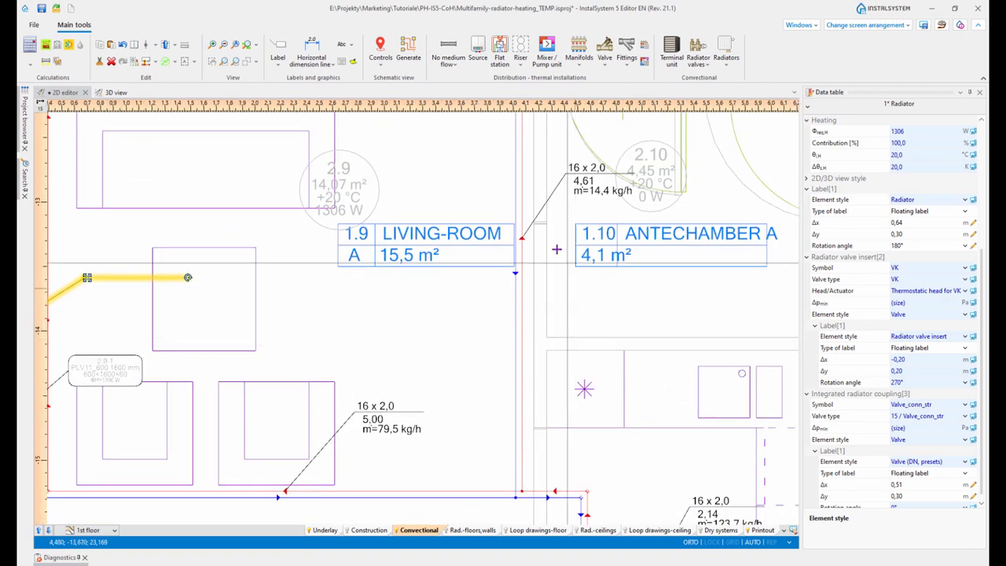
pyautogui.scroll(-4, 557, 250)
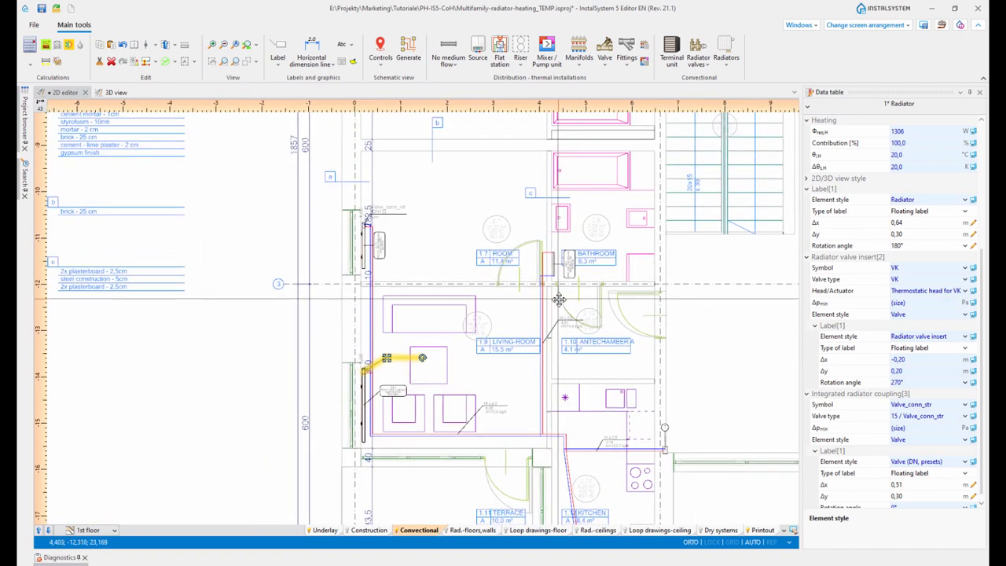
pyautogui.scroll(5, 369, 225)
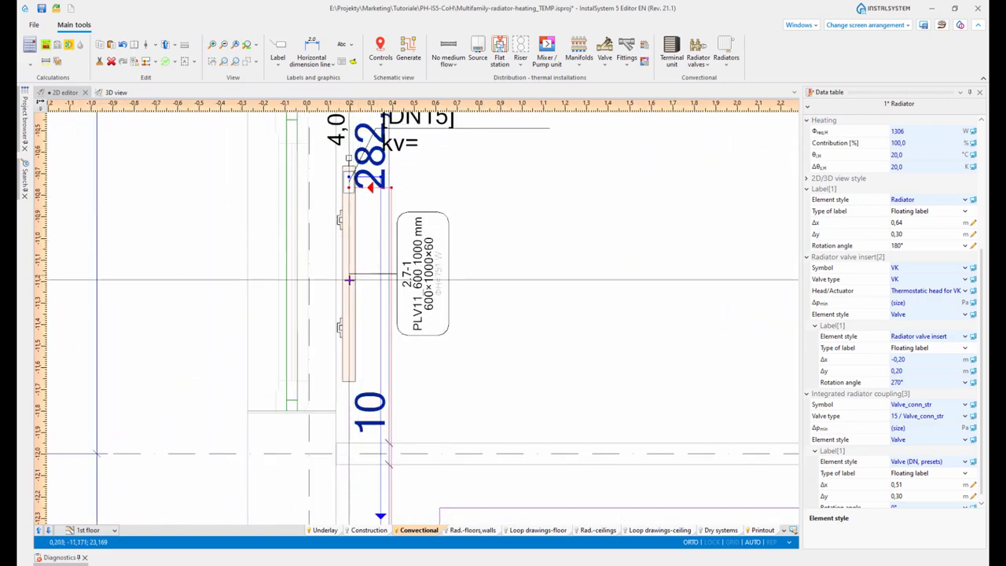
pyautogui.scroll(-5, 349, 280)
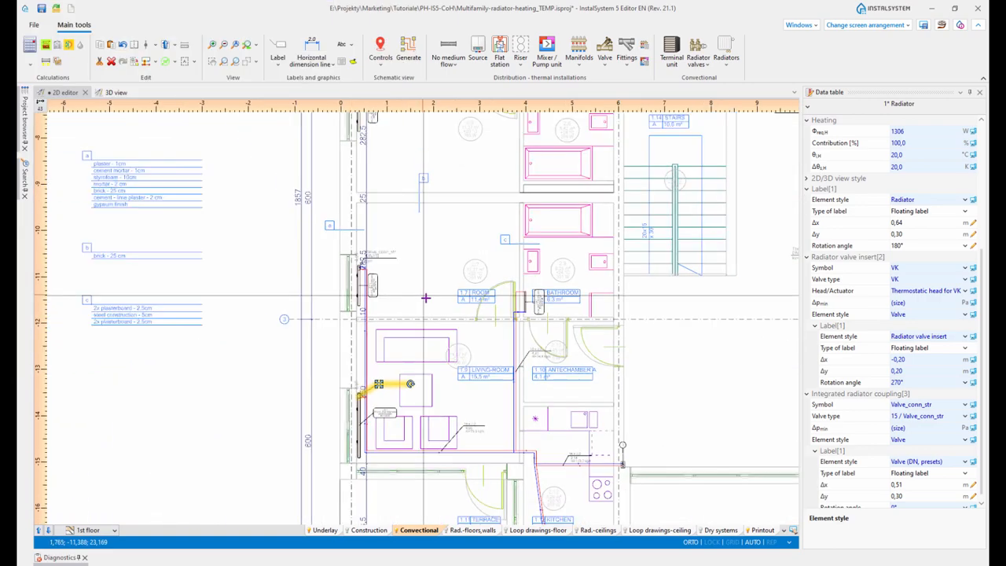
pyautogui.scroll(-4, 425, 298)
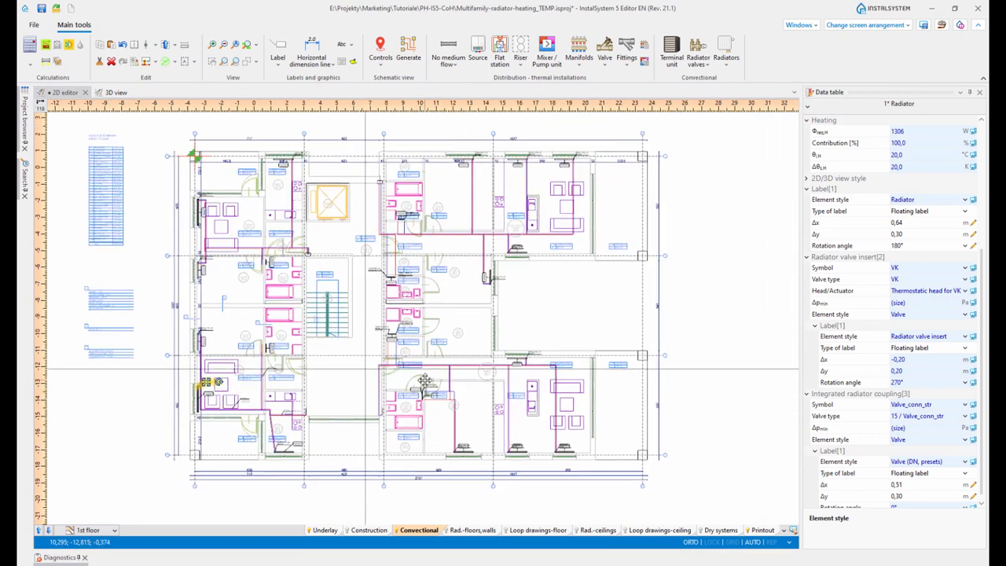
pyautogui.moveTo(425, 381); pyautogui.dragTo(464, 380, button='middle')
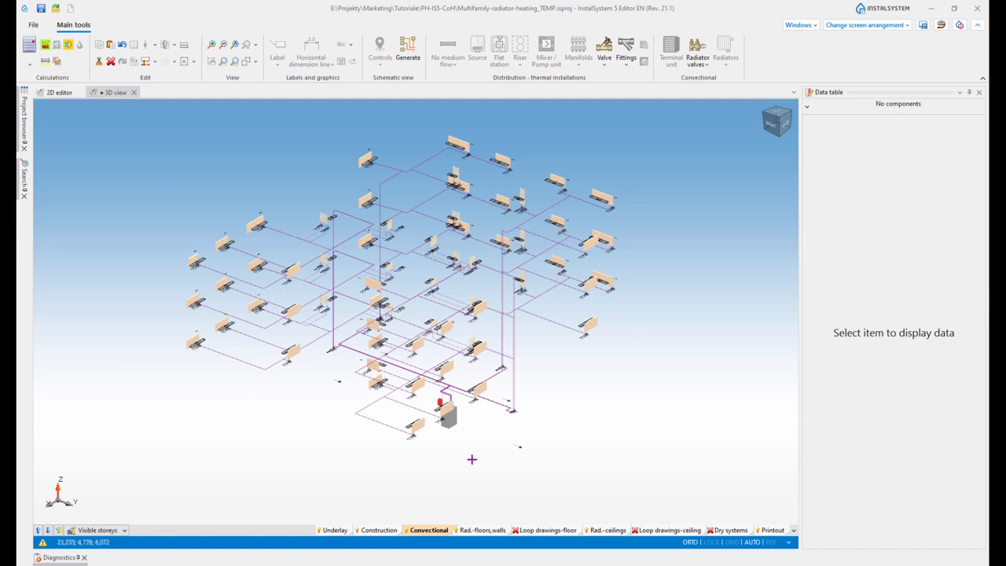
# Locate the heat source in the 3D view of the installation and select it to display its data.
pyautogui.scroll(3, 463, 459)
pyautogui.moveTo(450, 409)
pyautogui.mouseDown(button='middle')
pyautogui.moveTo(453, 393)
pyautogui.moveTo(460, 398)
pyautogui.mouseUp(button='middle')
pyautogui.scroll(3, 403, 389)
pyautogui.moveTo(342, 346)
pyautogui.keyDown('shift'); pyautogui.mouseDown(button='middle')
pyautogui.moveTo(357, 339)
pyautogui.moveTo(350, 329)
pyautogui.mouseUp(button='middle'); pyautogui.keyUp('shift')
pyautogui.scroll(3, 273, 345)
pyautogui.scroll(3, 273, 346)
pyautogui.moveTo(494, 348)
pyautogui.keyDown('shift'); pyautogui.mouseDown(button='middle')
pyautogui.moveTo(483, 359)
pyautogui.moveTo(492, 357)
pyautogui.mouseUp(button='middle'); pyautogui.keyUp('shift')
pyautogui.keyDown('shift'); pyautogui.moveTo(510, 360); pyautogui.dragTo(495, 353, button='middle'); pyautogui.keyUp('shift')
pyautogui.scroll(-2, 500, 393)
pyautogui.moveTo(497, 389); pyautogui.dragTo(483, 337, button='middle')
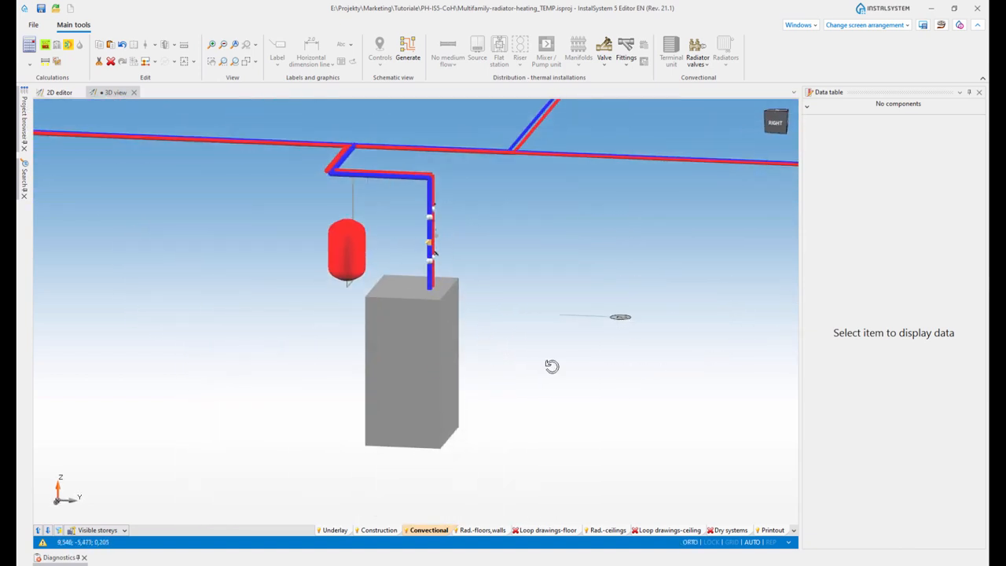
pyautogui.keyDown('shift'); pyautogui.moveTo(552, 366); pyautogui.dragTo(549, 365, button='middle'); pyautogui.keyUp('shift')
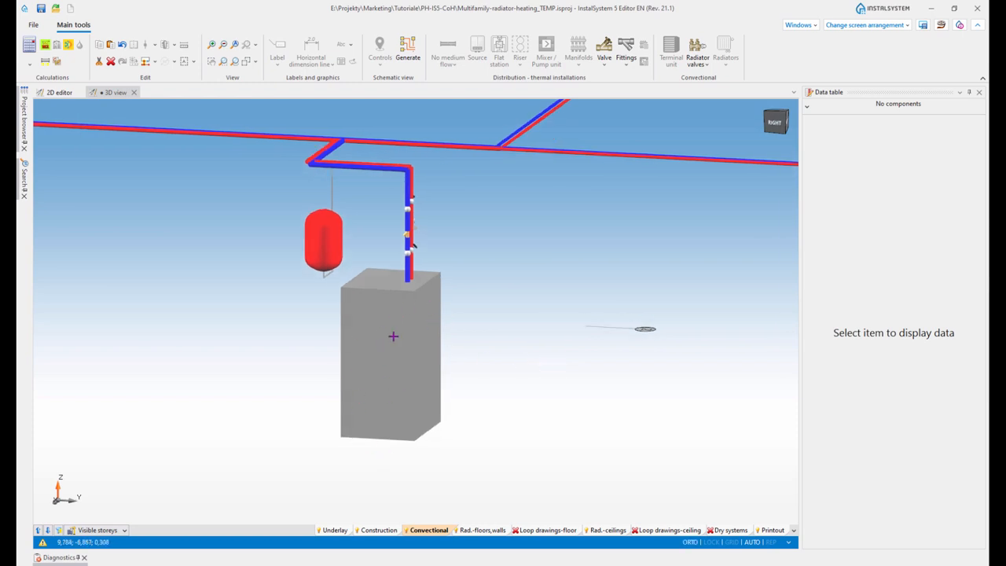
pyautogui.click(406, 320)
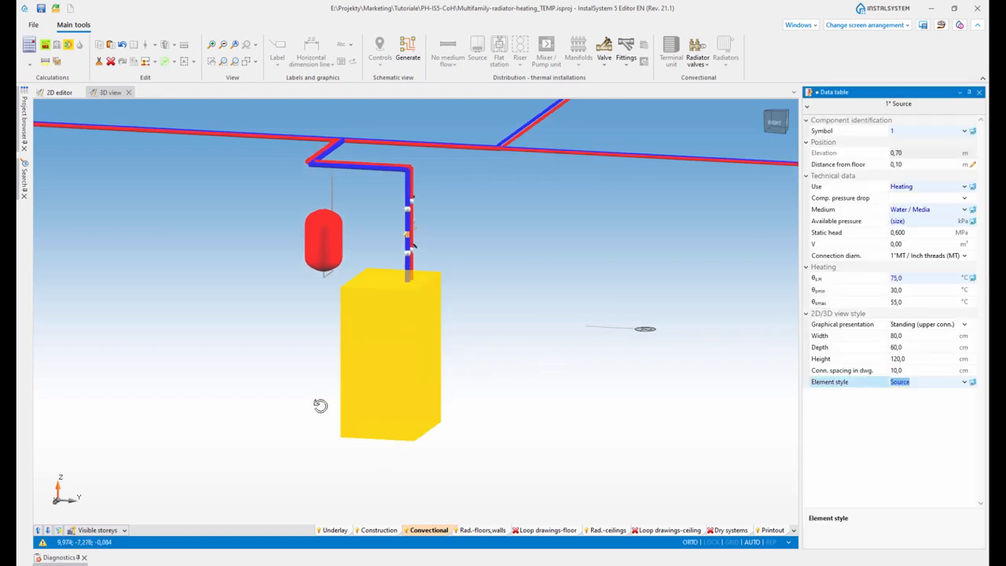
# Examine the expansion vessel and the pipe fittings above the heat source from several sides.
pyautogui.keyDown('shift'); pyautogui.moveTo(320, 405); pyautogui.dragTo(390, 322, button='middle'); pyautogui.keyUp('shift')
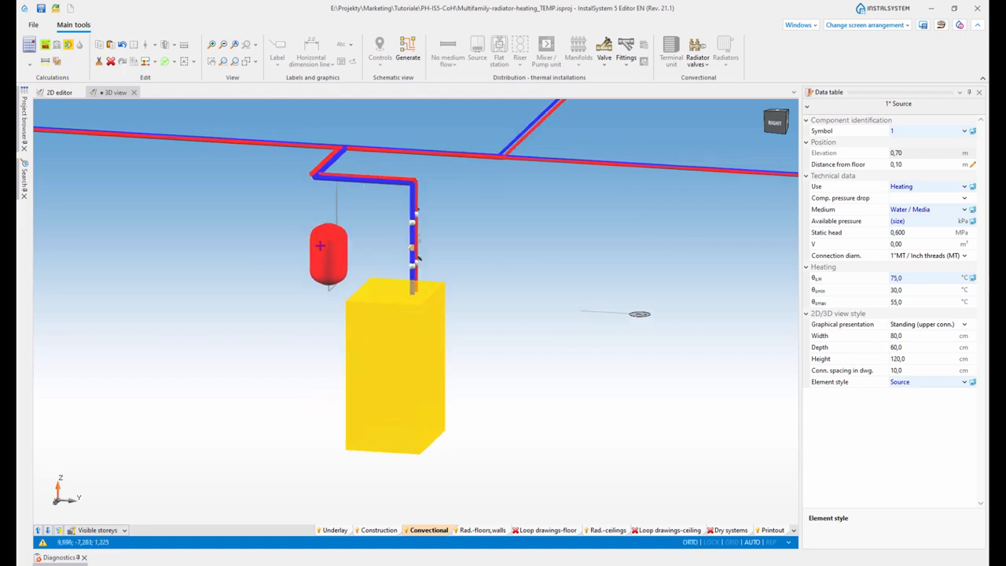
pyautogui.scroll(2, 342, 242)
pyautogui.keyDown('shift'); pyautogui.moveTo(492, 251); pyautogui.dragTo(589, 260, button='middle'); pyautogui.keyUp('shift')
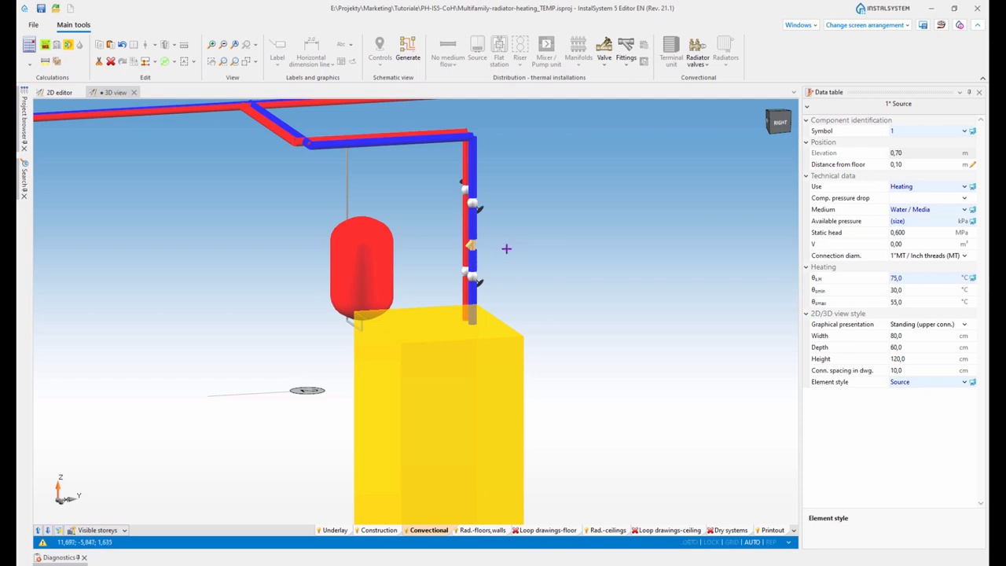
pyautogui.keyDown('shift'); pyautogui.moveTo(506, 248); pyautogui.dragTo(470, 260, button='middle'); pyautogui.keyUp('shift')
pyautogui.keyDown('shift'); pyautogui.moveTo(299, 265); pyautogui.dragTo(132, 257, button='middle'); pyautogui.keyUp('shift')
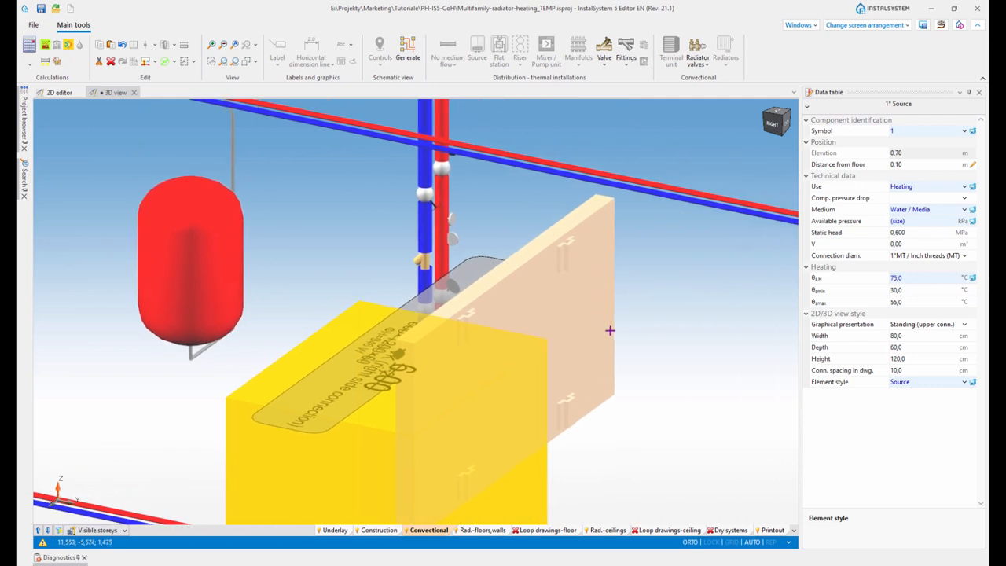
pyautogui.scroll(-3, 610, 331)
pyautogui.keyDown('shift'); pyautogui.moveTo(624, 302); pyautogui.dragTo(603, 291, button='middle'); pyautogui.keyUp('shift')
# Adjust the visible storeys, clear the source selection and examine the valves and gauges on the pipes above the source.
pyautogui.click(97, 530)
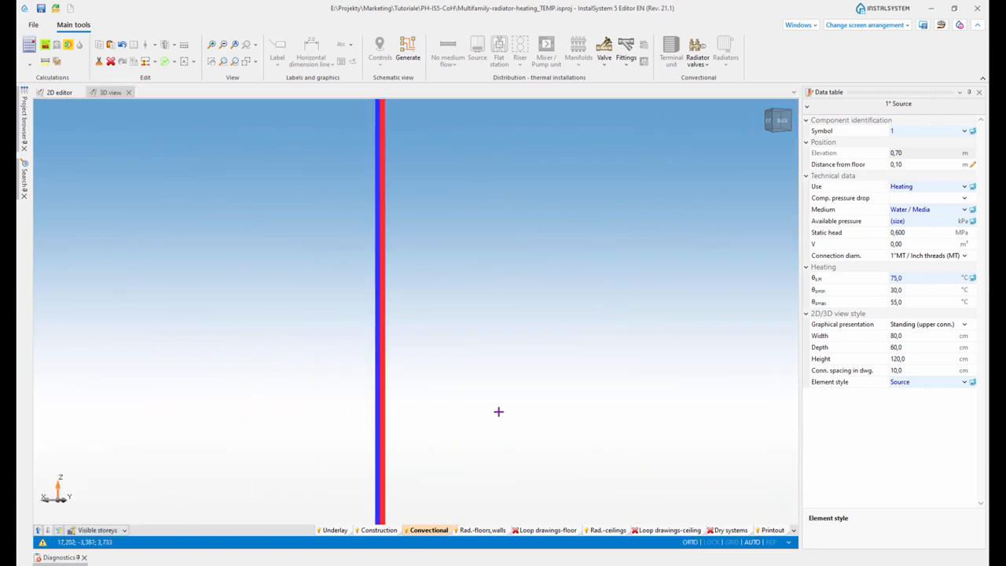
pyautogui.keyDown('shift'); pyautogui.moveTo(498, 411); pyautogui.dragTo(622, 419, button='middle'); pyautogui.keyUp('shift')
pyautogui.scroll(10, 622, 419)
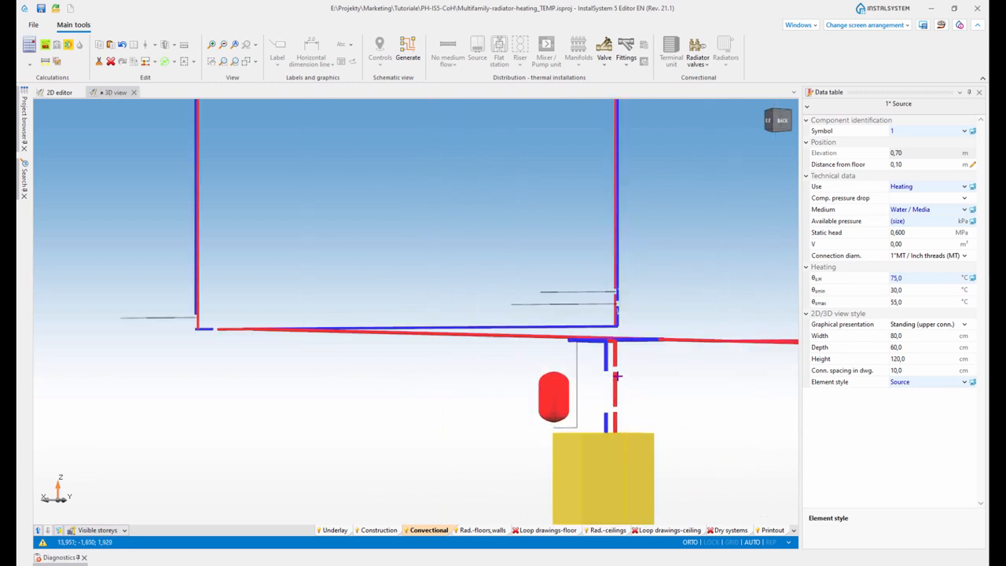
pyautogui.click(549, 357)
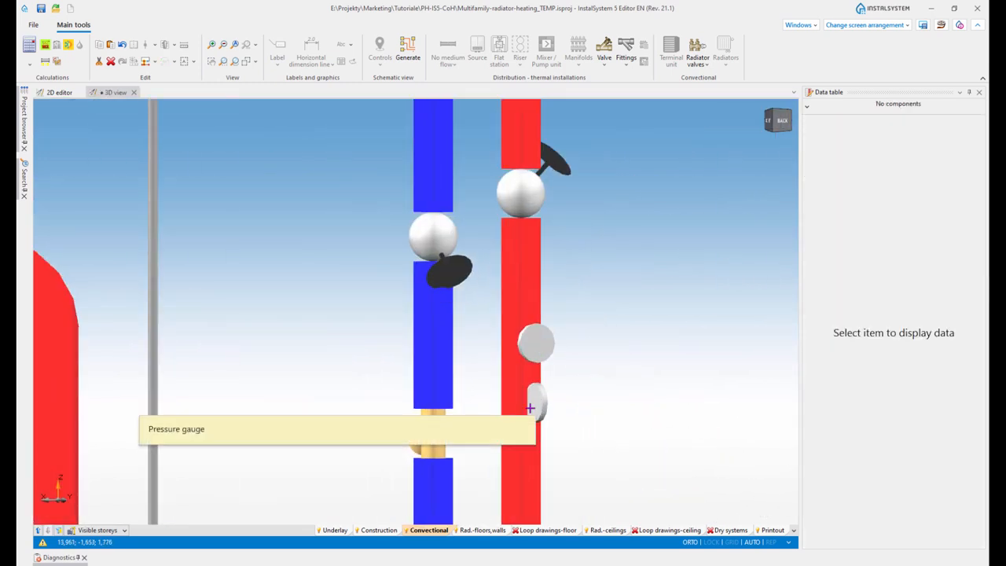
pyautogui.scroll(-3, 565, 399)
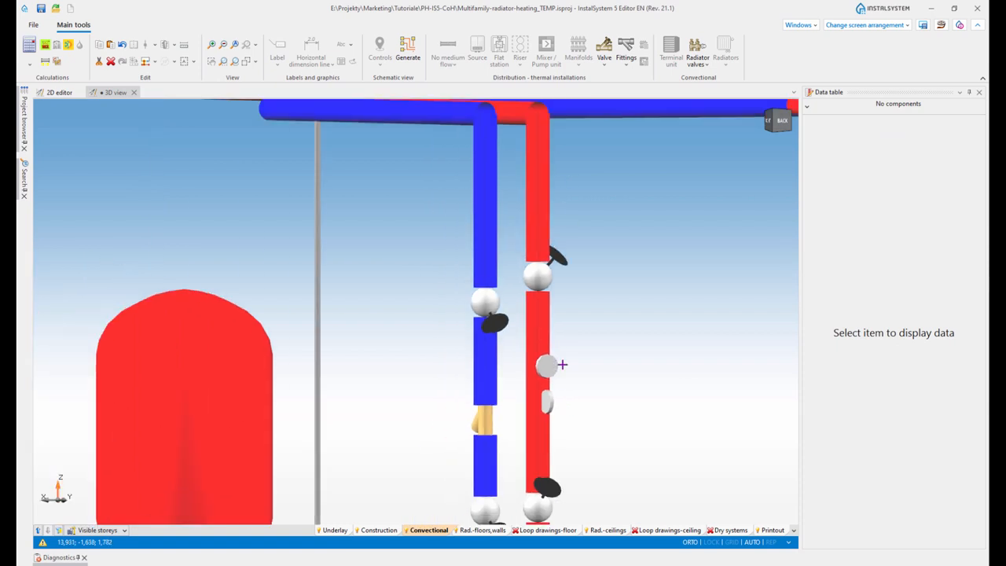
# Compare which fittings can be inserted in the 3D view with those available on the 2D basement plan.
pyautogui.click(627, 66)
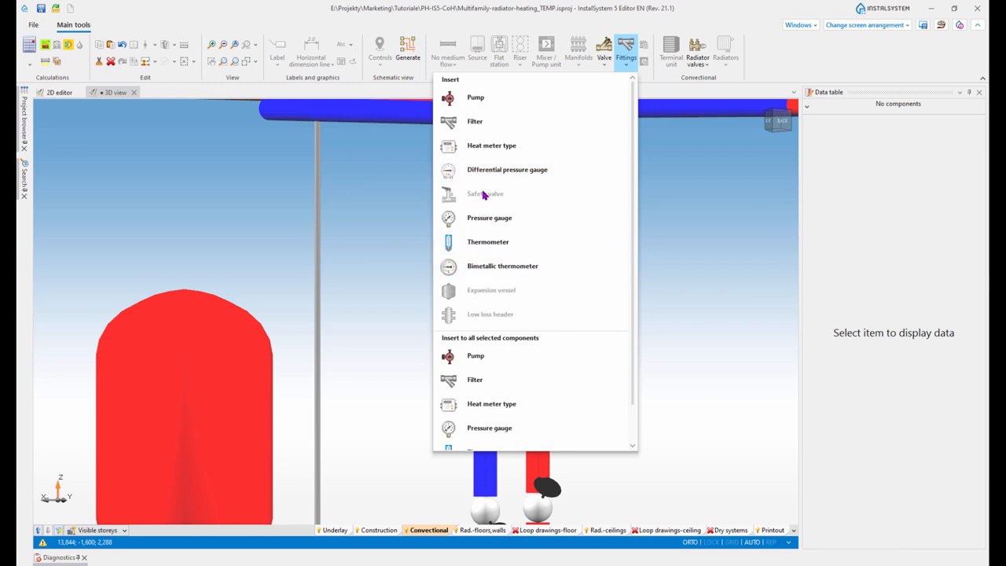
pyautogui.click(389, 339)
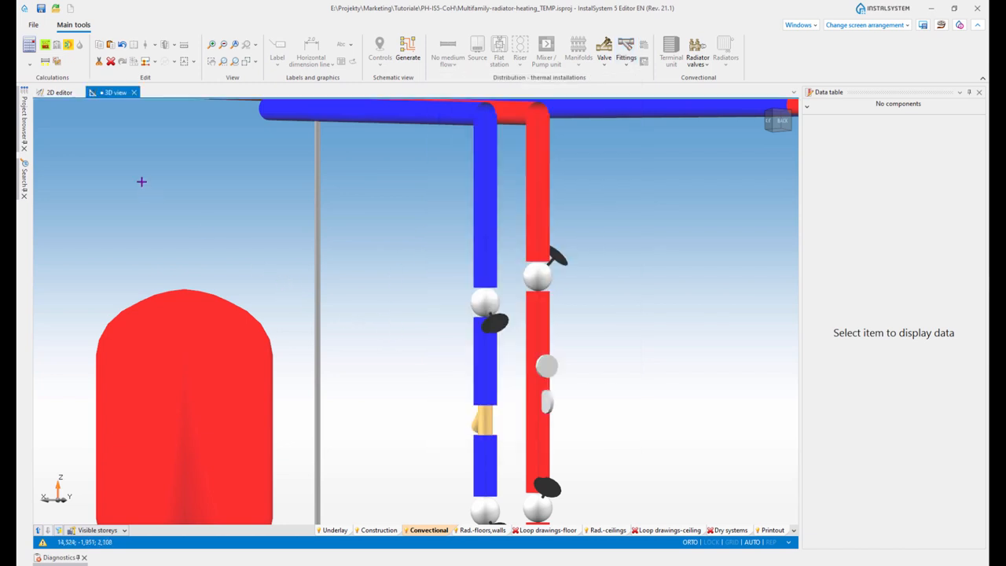
pyautogui.click(59, 92)
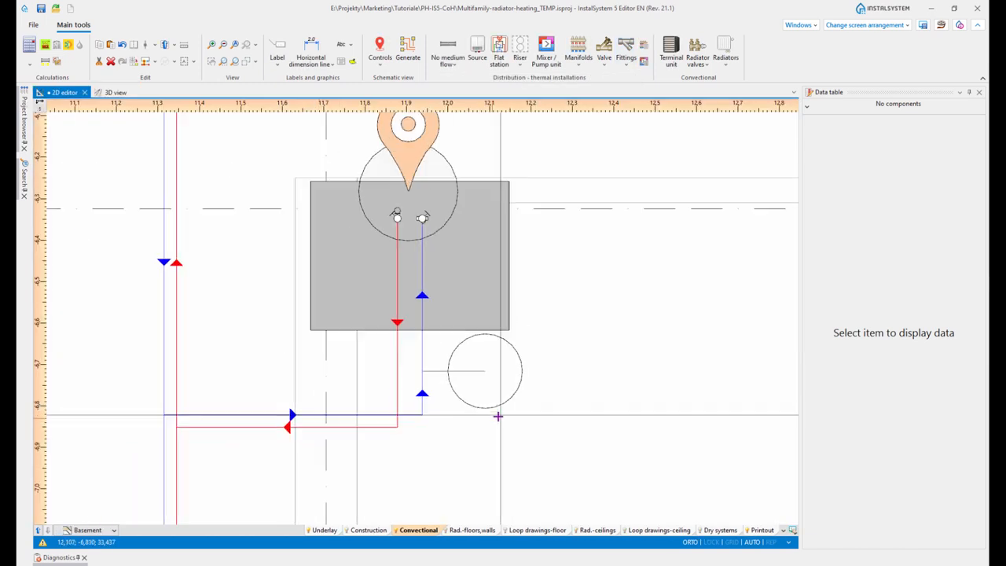
pyautogui.click(628, 67)
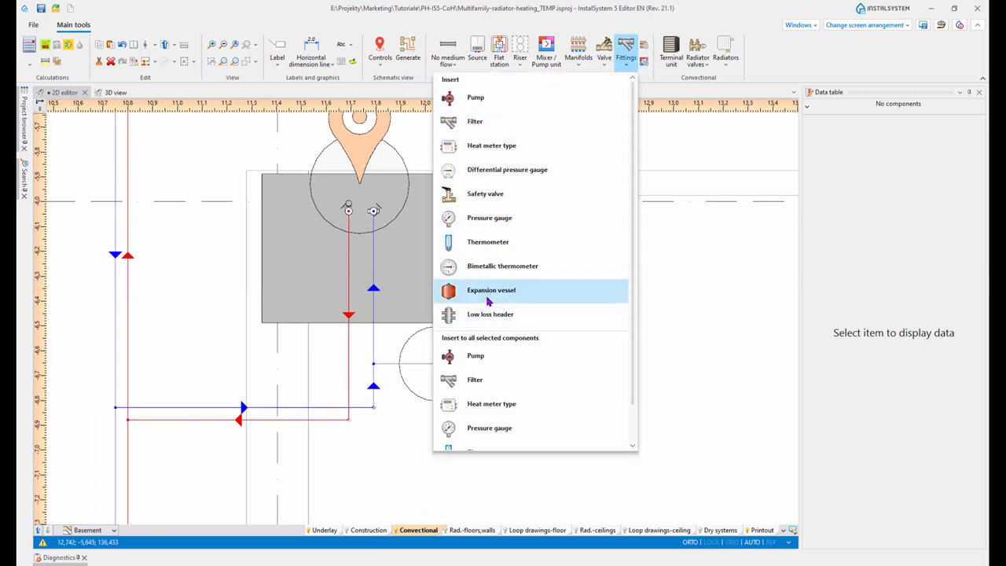
pyautogui.click(727, 304)
pyautogui.scroll(-5, 590, 406)
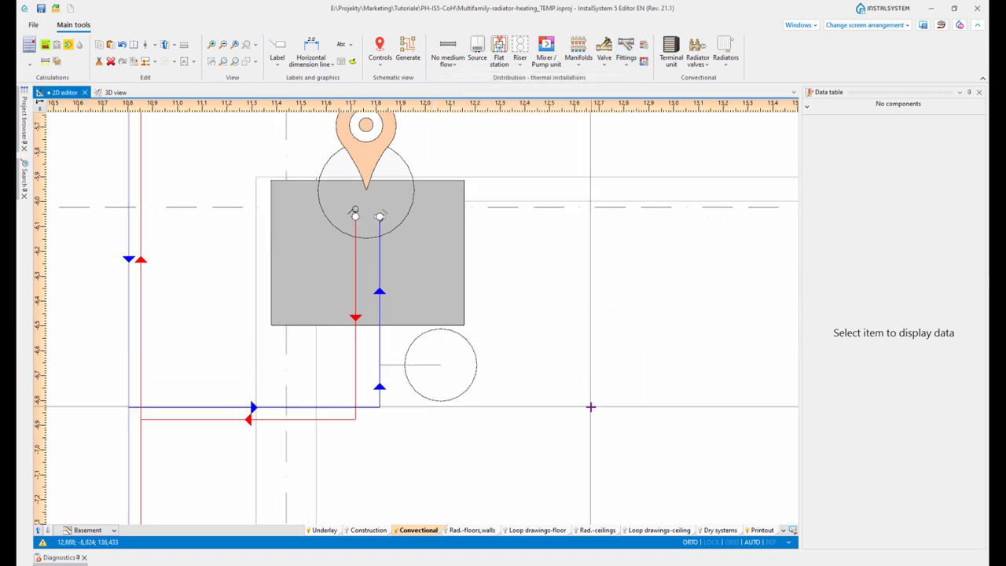
# Open the 1st floor plan in the 2D editor and activate its Printout layer.
pyautogui.click(95, 530)
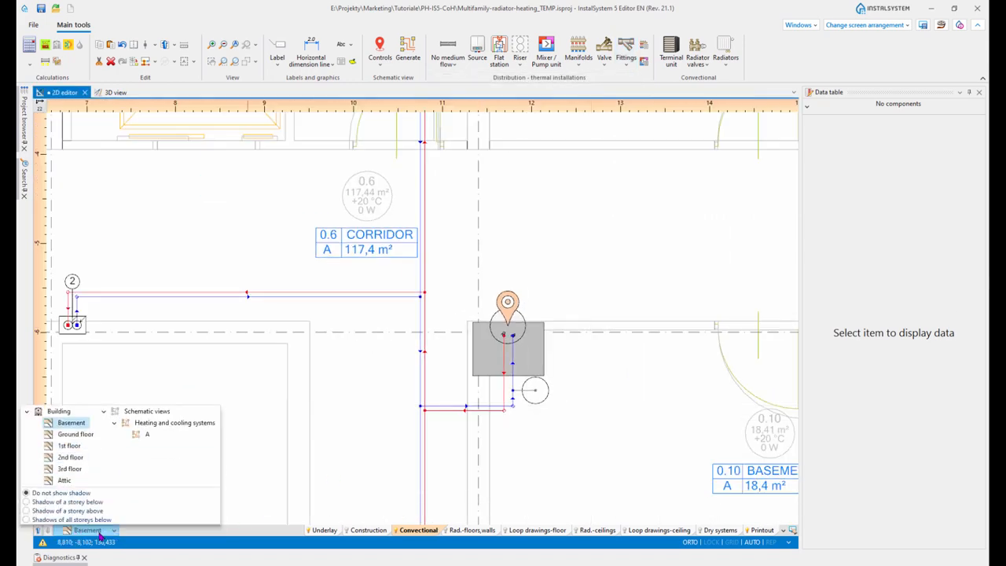
pyautogui.click(69, 446)
pyautogui.scroll(-6, 517, 331)
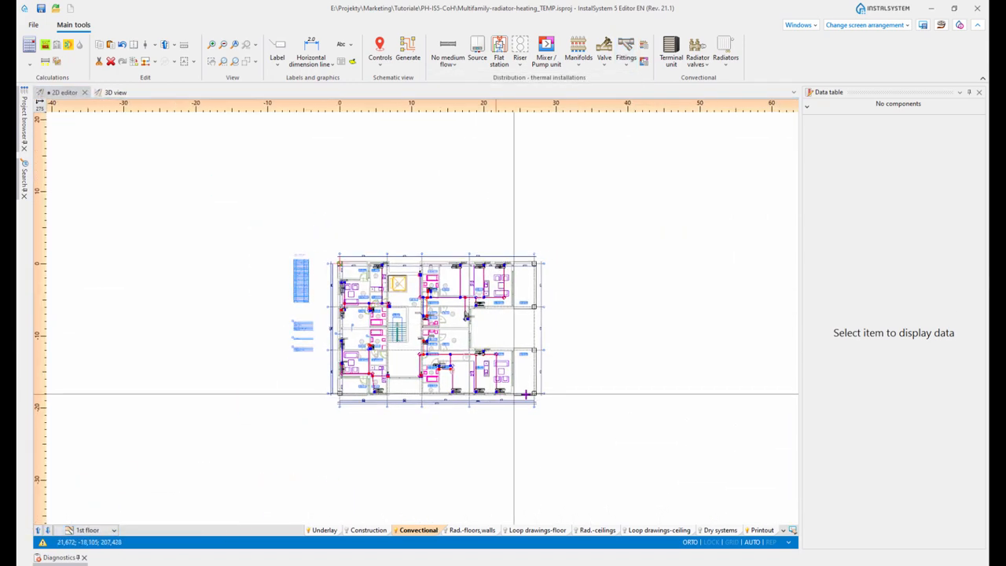
pyautogui.scroll(2, 525, 395)
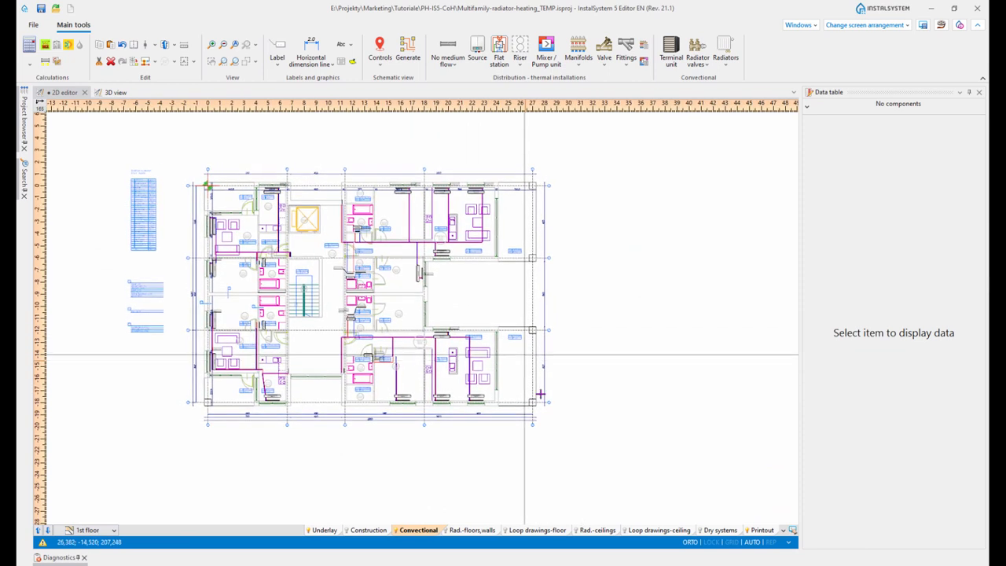
pyautogui.press('ctrl')
pyautogui.press('ctrl')
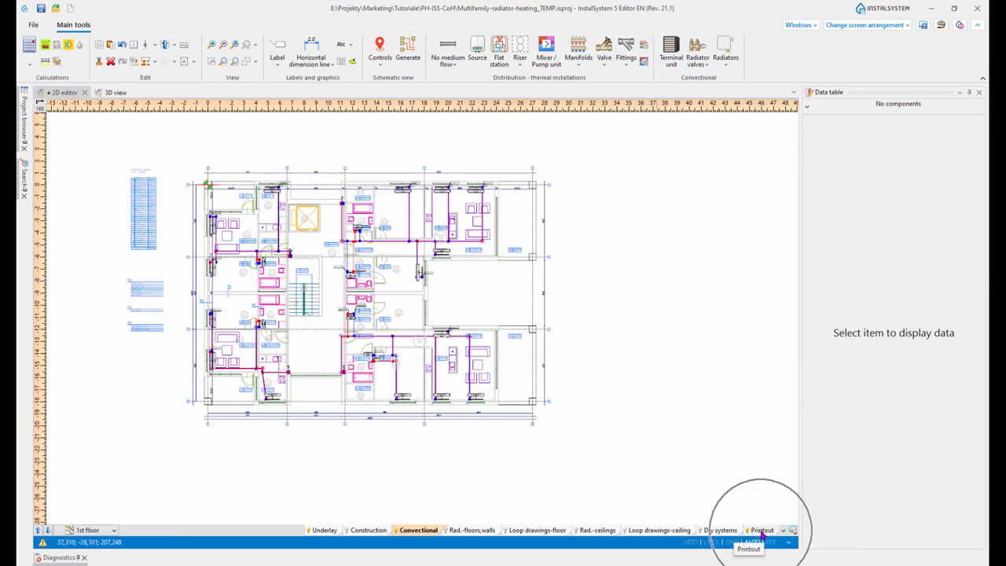
pyautogui.click(761, 531)
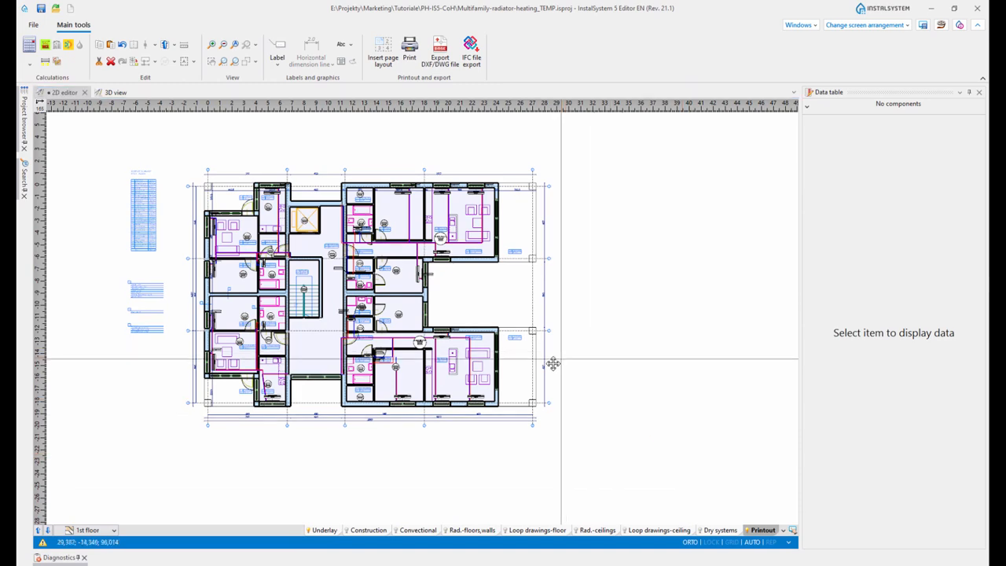
# Insert a print page layout over the 1st floor plan.
pyautogui.moveTo(553, 363); pyautogui.dragTo(537, 375, button='middle')
pyautogui.click(382, 62)
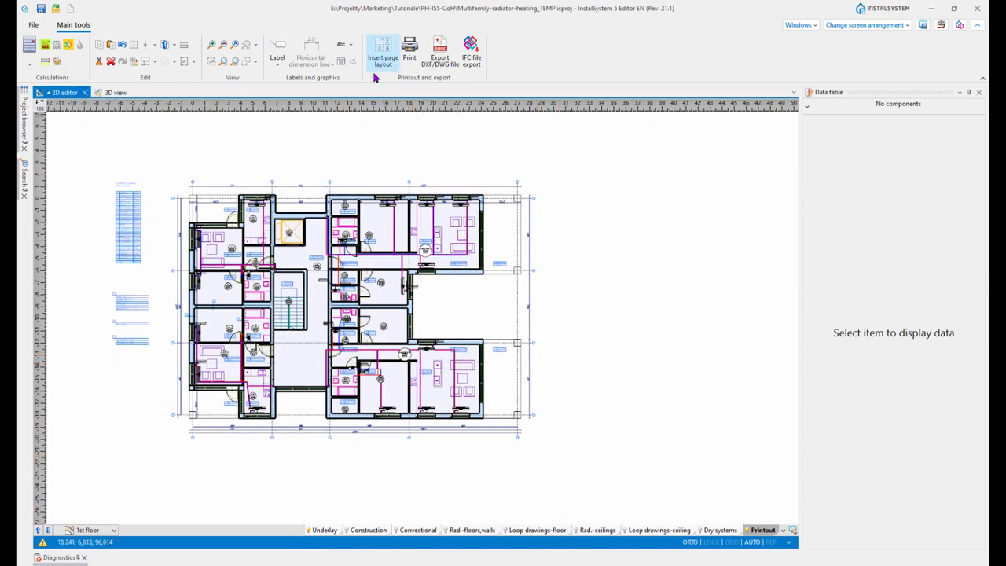
pyautogui.click(393, 286)
pyautogui.moveTo(509, 418); pyautogui.dragTo(546, 398, button='middle')
pyautogui.moveTo(352, 481); pyautogui.dragTo(385, 481, button='middle')
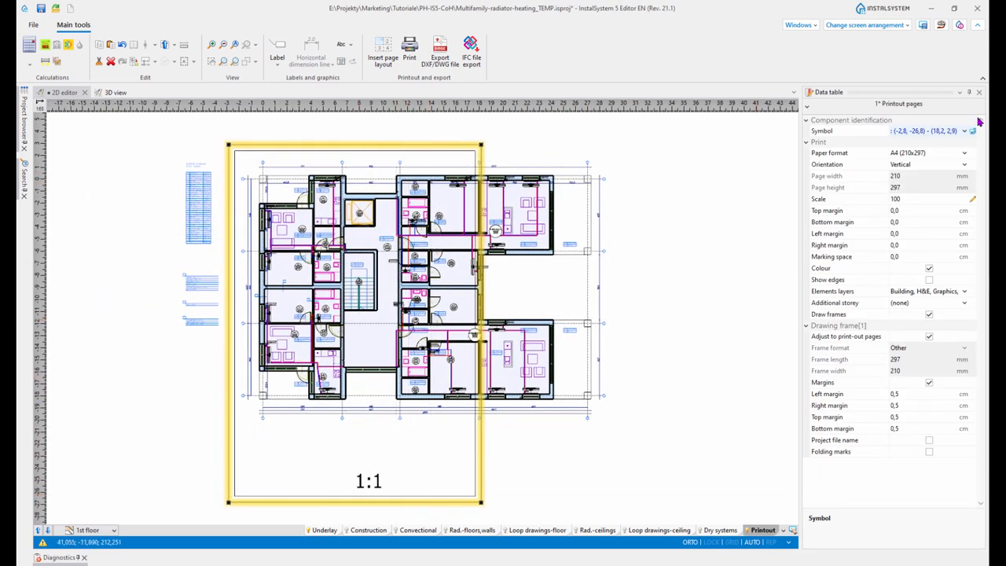
# Set the page's paper format to A3 (297x420) and its orientation to Horizontal.
pyautogui.click(964, 154)
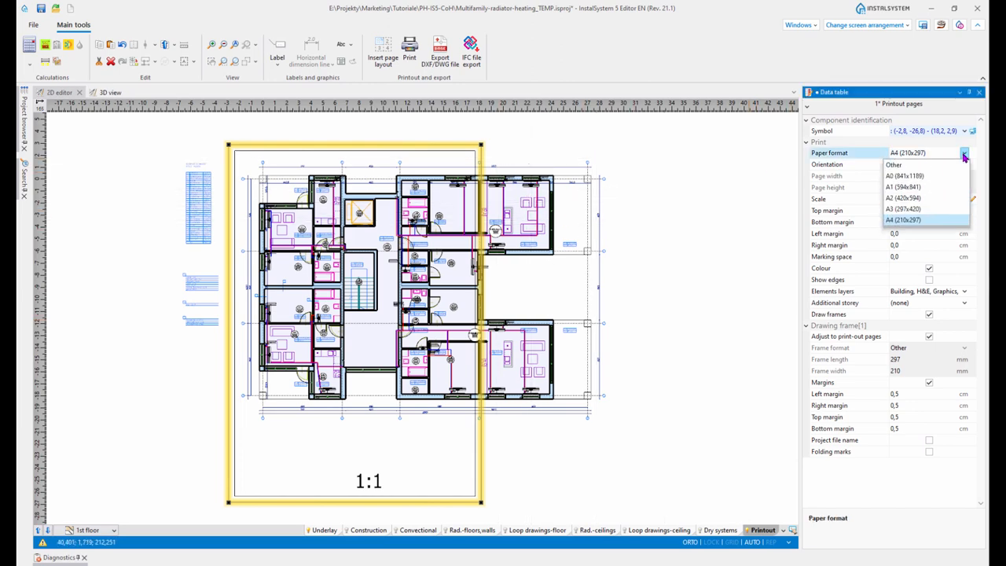
pyautogui.click(902, 209)
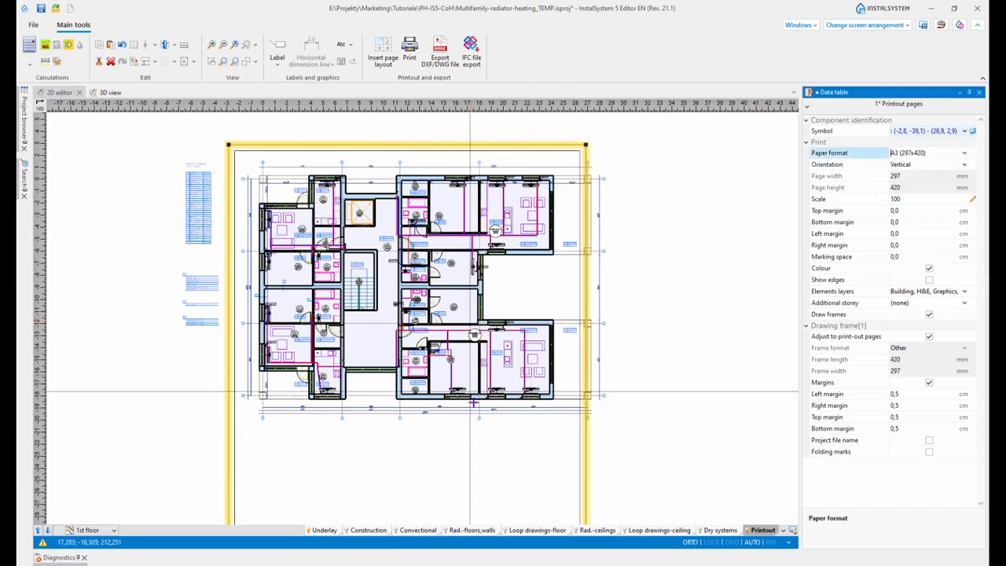
pyautogui.scroll(-3, 532, 358)
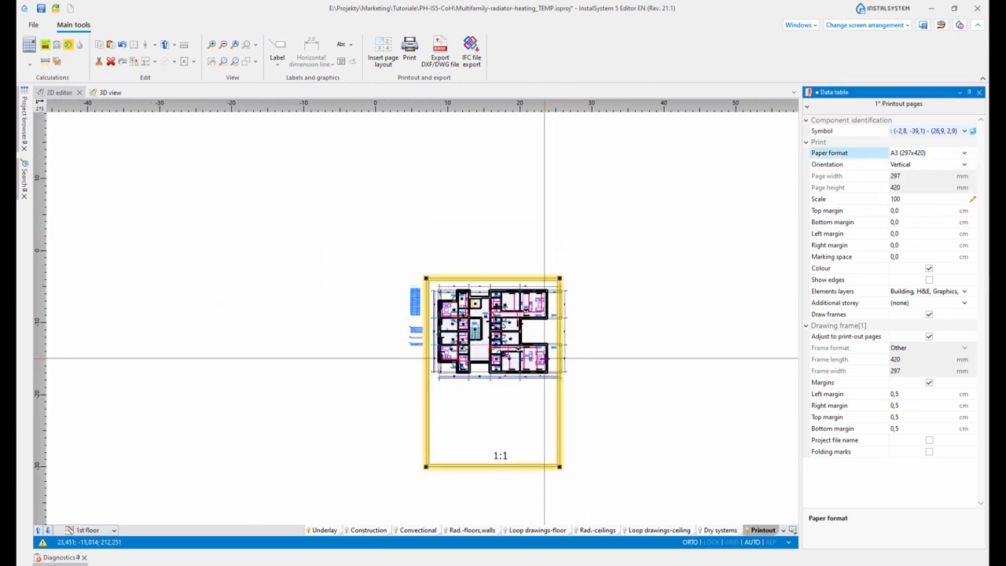
pyautogui.click(965, 164)
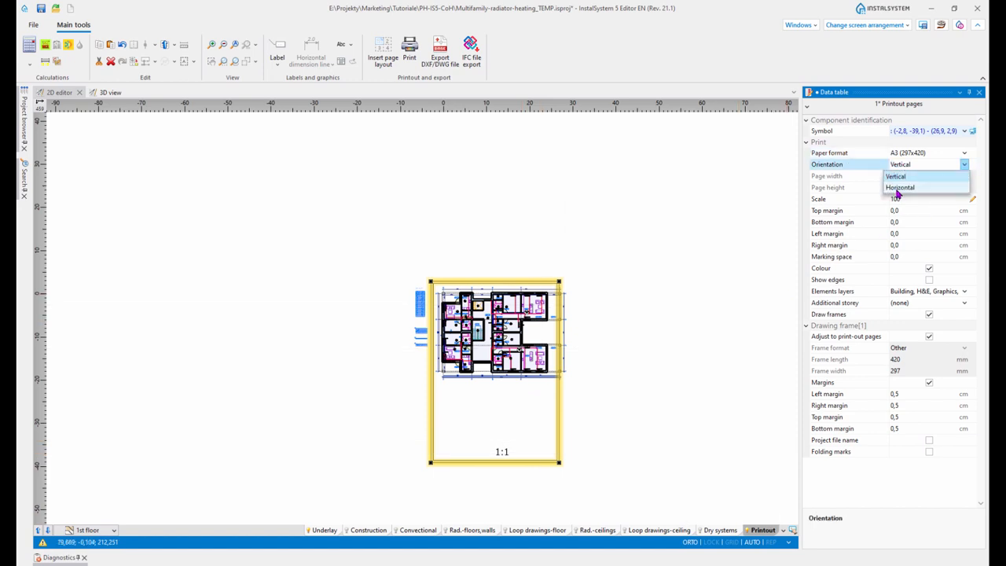
pyautogui.click(896, 192)
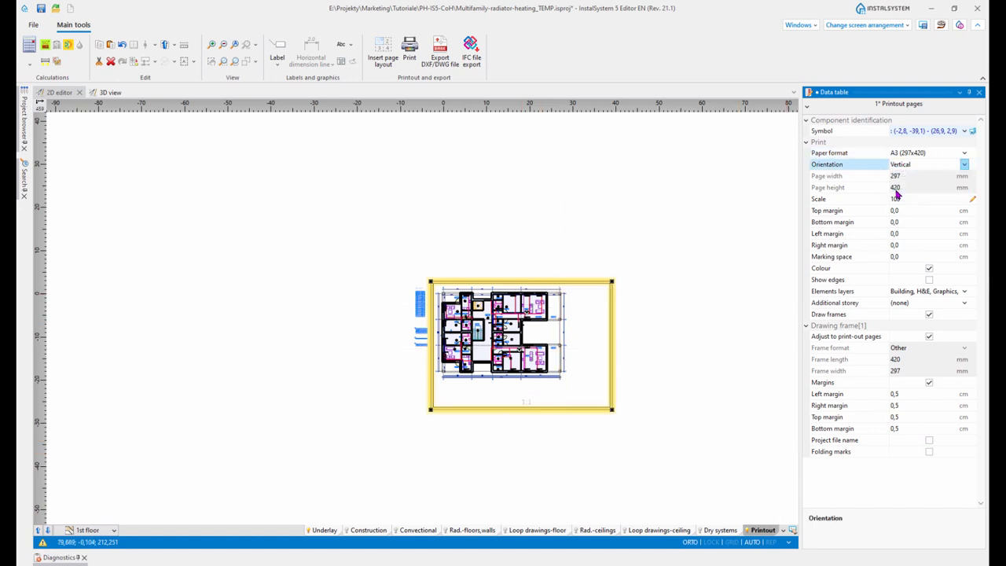
# Move the printout page so that it frames the whole floor plan together with the tables beside it.
pyautogui.click(562, 284)
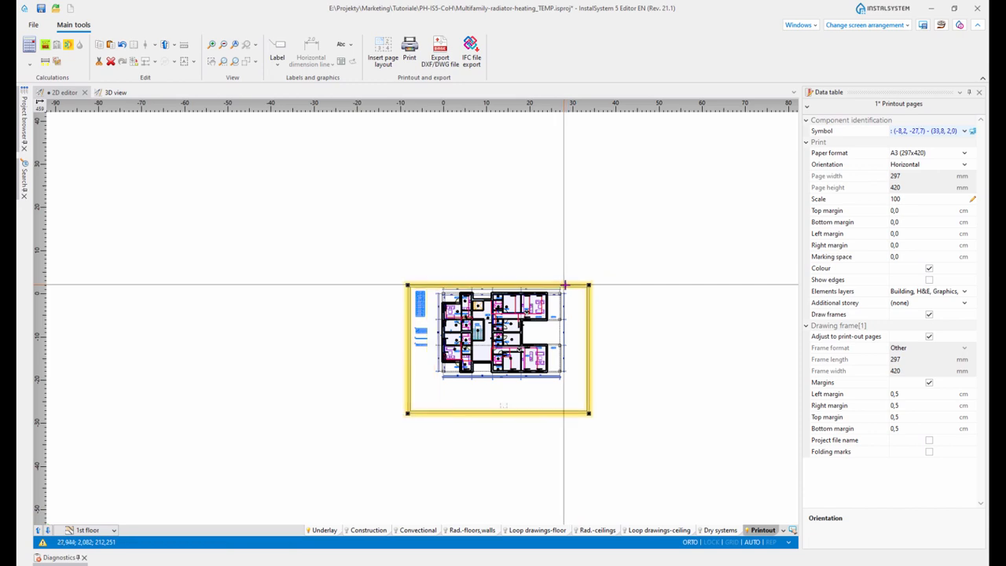
pyautogui.scroll(3, 600, 308)
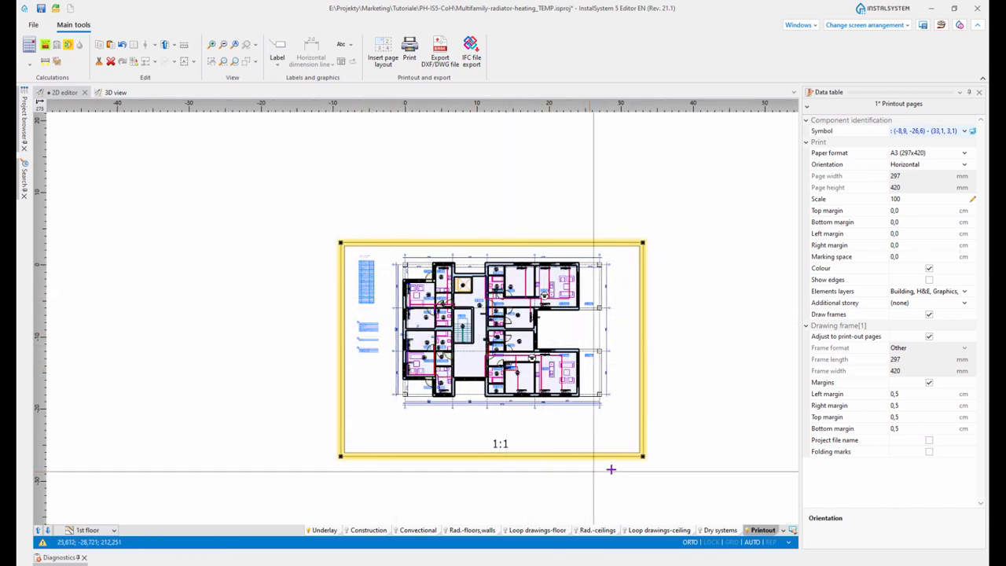
pyautogui.moveTo(581, 419); pyautogui.dragTo(602, 416, button='middle')
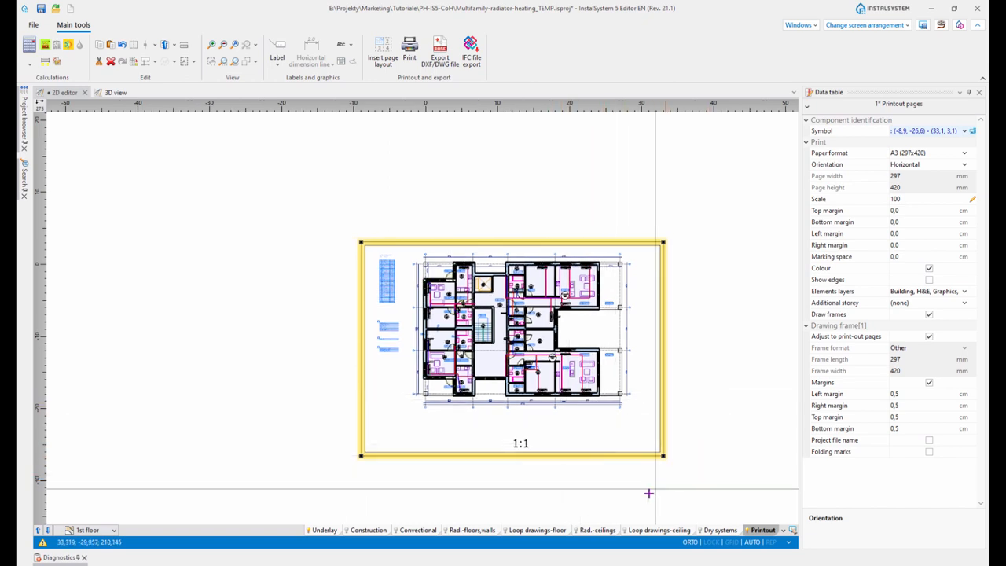
# Review the printout page's margin settings and the element layers included in the print.
pyautogui.click(919, 210)
pyautogui.click(914, 223)
pyautogui.click(912, 233)
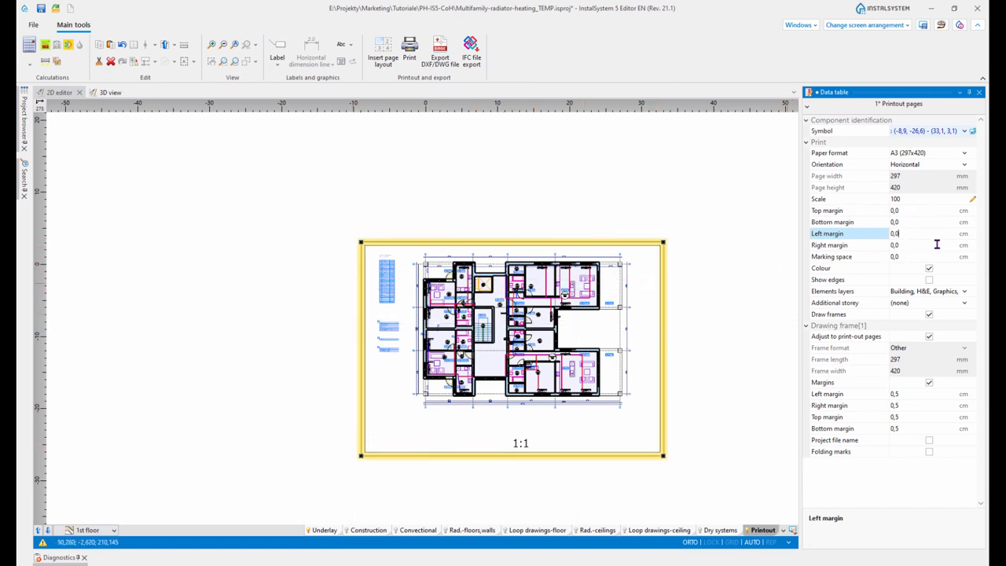
pyautogui.click(966, 291)
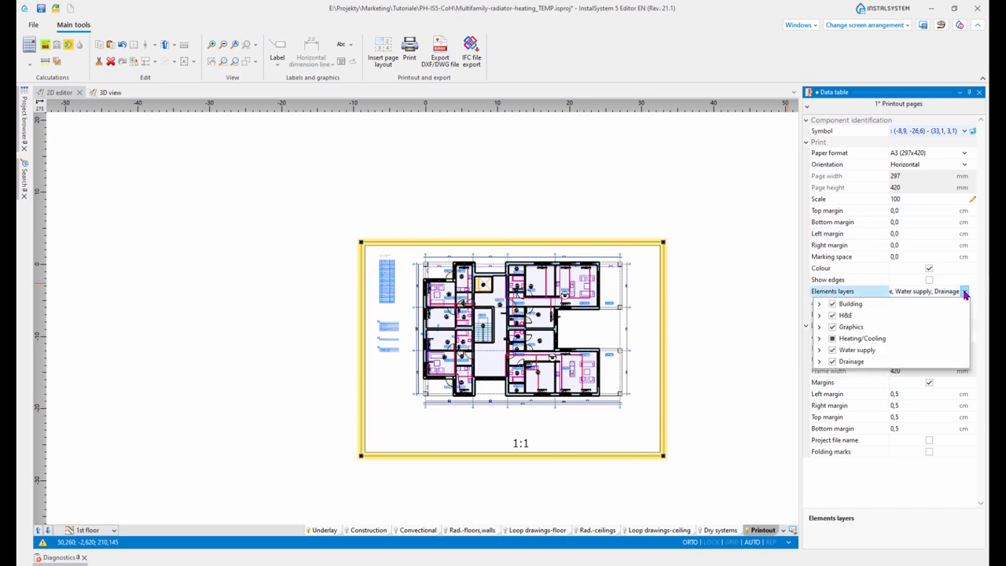
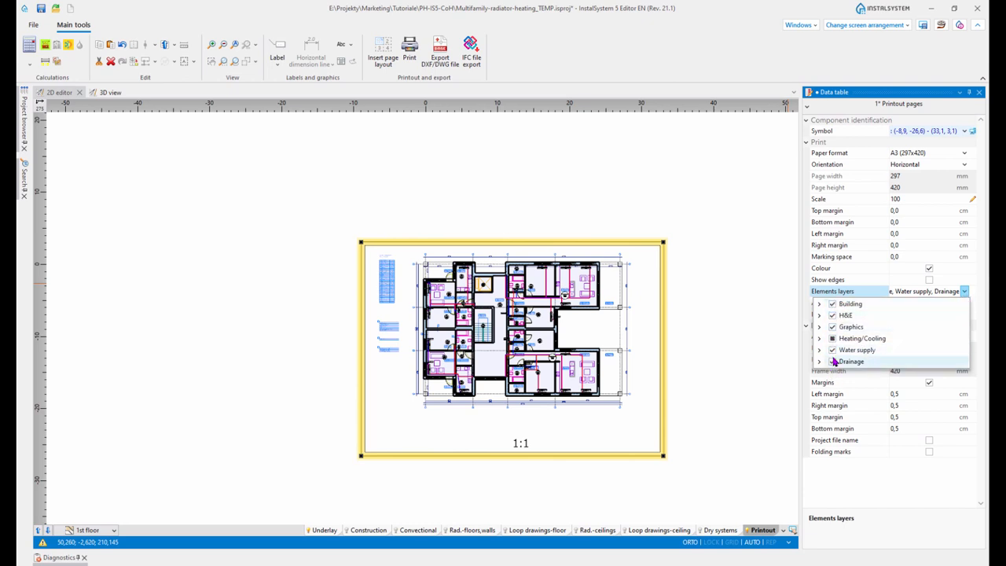
pyautogui.click(964, 292)
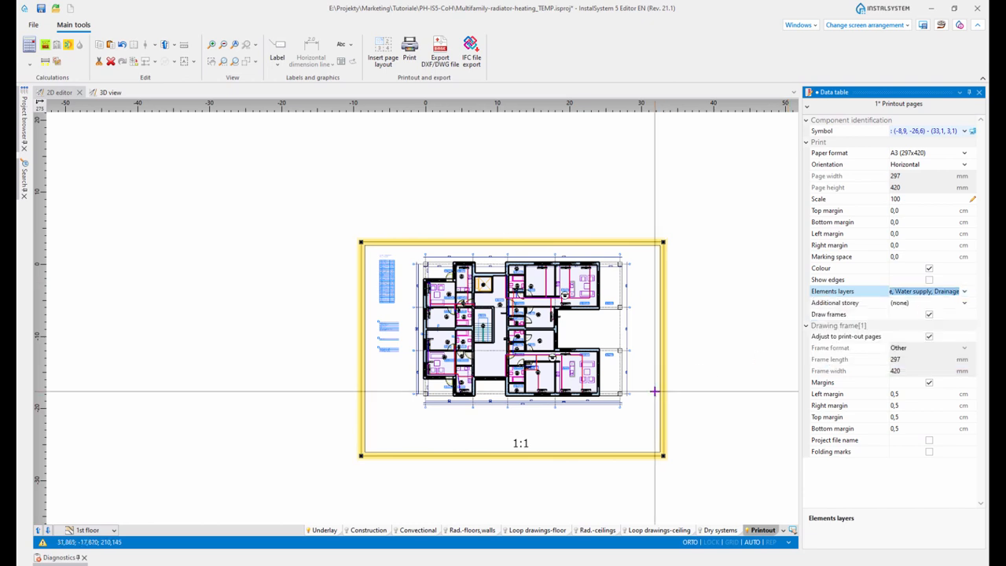
# Insert a drawing chart in the lower-right corner of the printout page, inside the frame.
pyautogui.moveTo(683, 390); pyautogui.dragTo(699, 362, button='middle')
pyautogui.scroll(3, 710, 411)
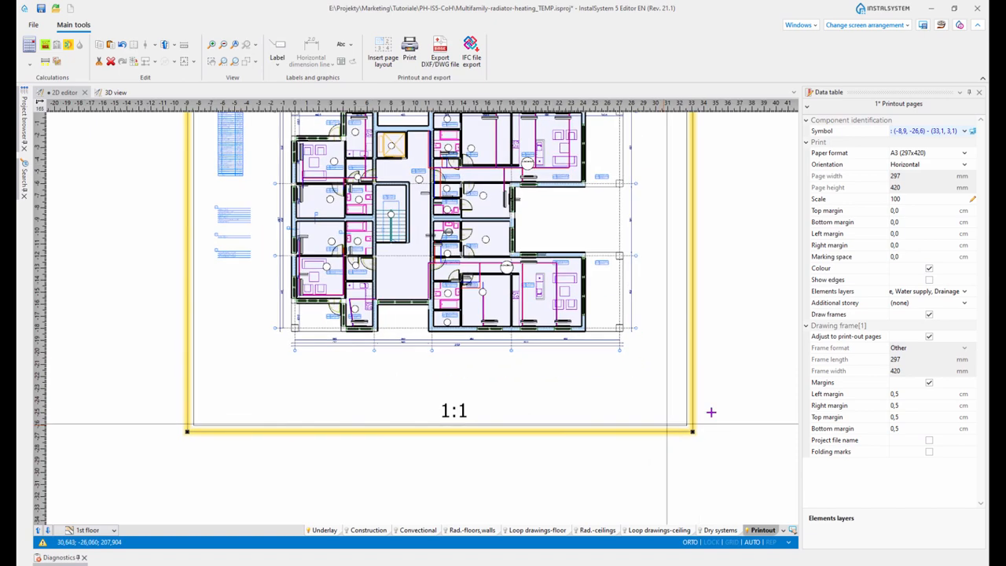
pyautogui.click(340, 62)
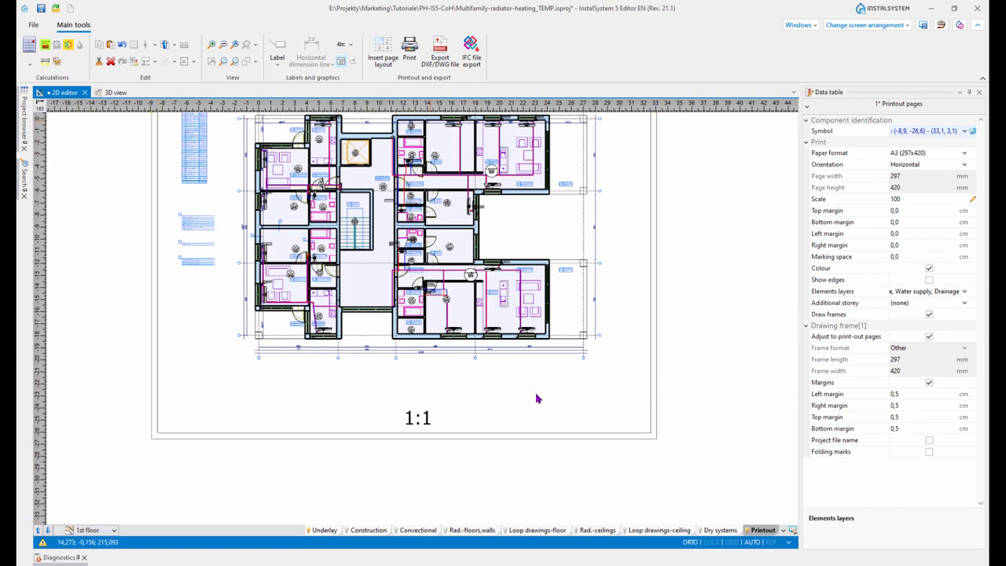
pyautogui.click(582, 393)
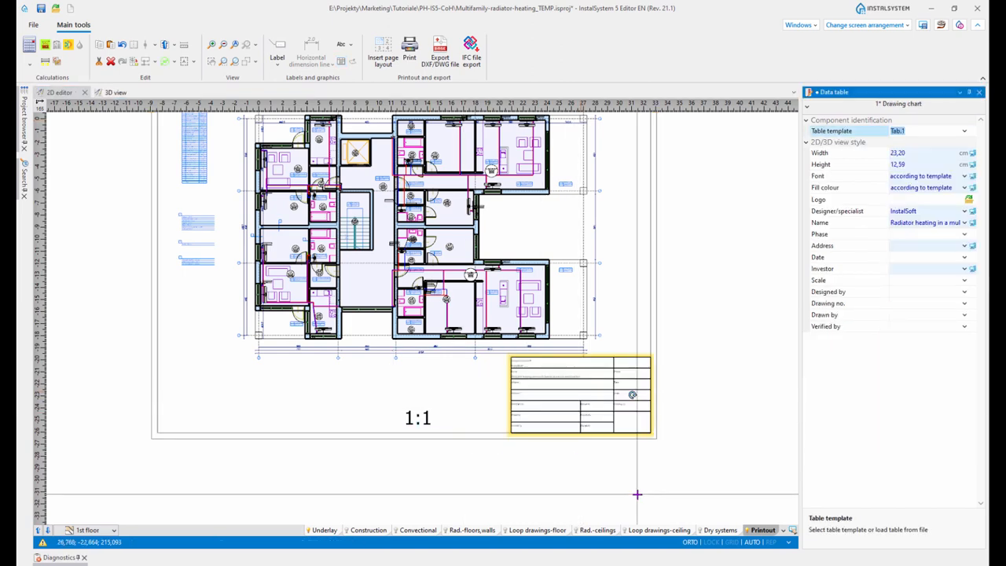
# Examine the drawing chart up close and review its width, logo, phase, date and scale fields.
pyautogui.scroll(2, 647, 429)
pyautogui.scroll(4, 646, 428)
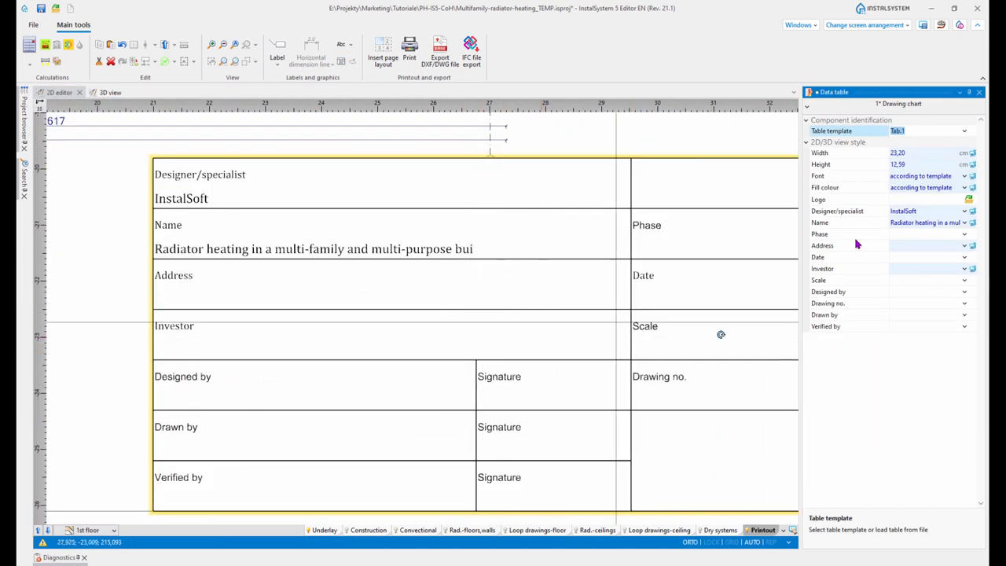
pyautogui.click(913, 154)
pyautogui.click(901, 200)
pyautogui.click(903, 233)
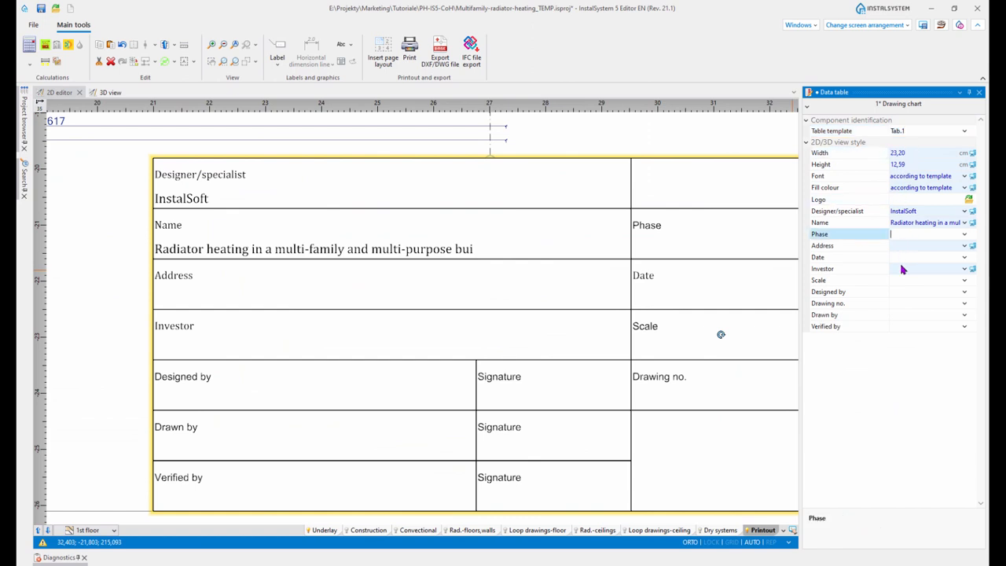
pyautogui.click(903, 257)
pyautogui.click(900, 281)
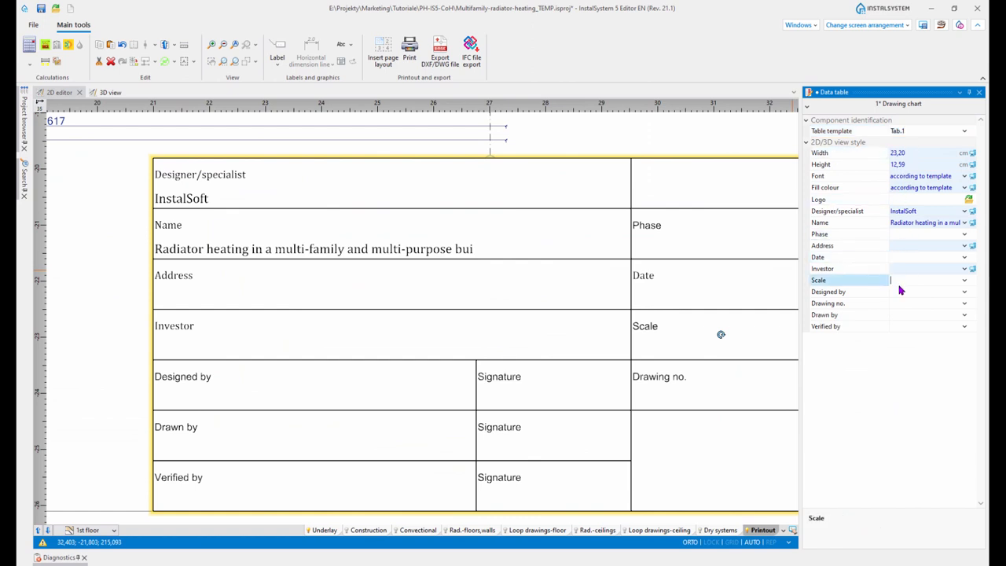
# Enter the designer's full name in the drawing chart's Designer/specialist field.
pyautogui.click(904, 244)
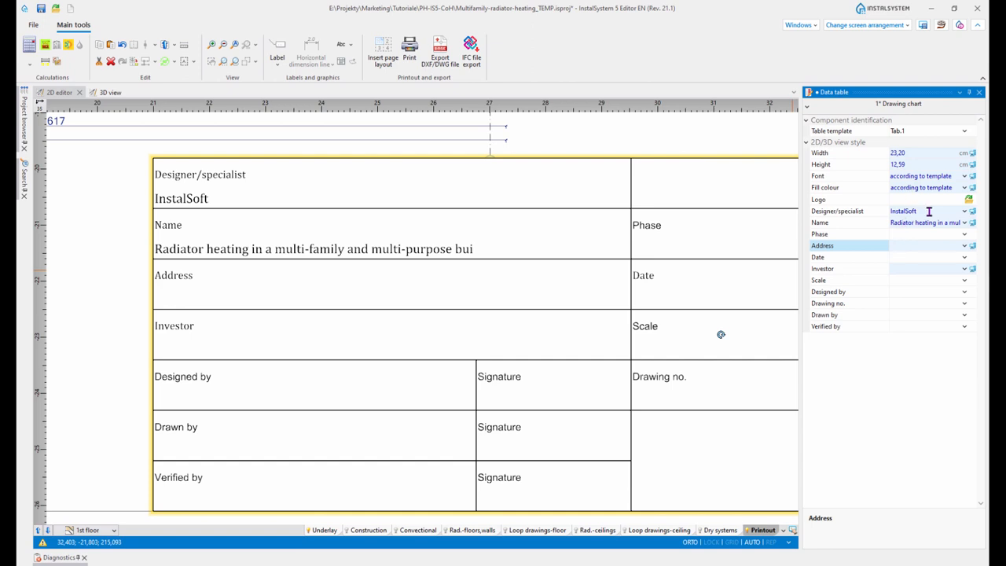
pyautogui.click(854, 216)
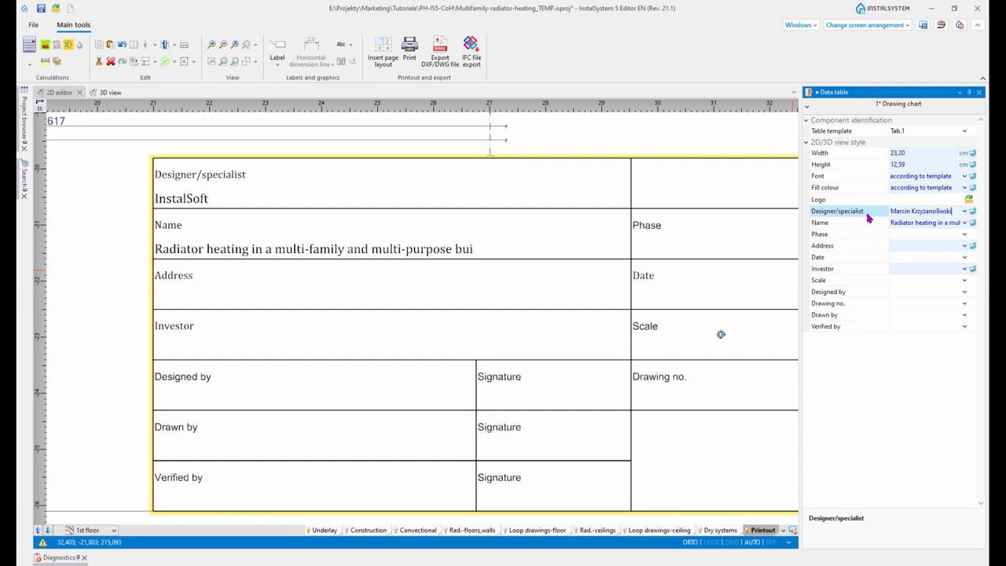
pyautogui.press('Return')
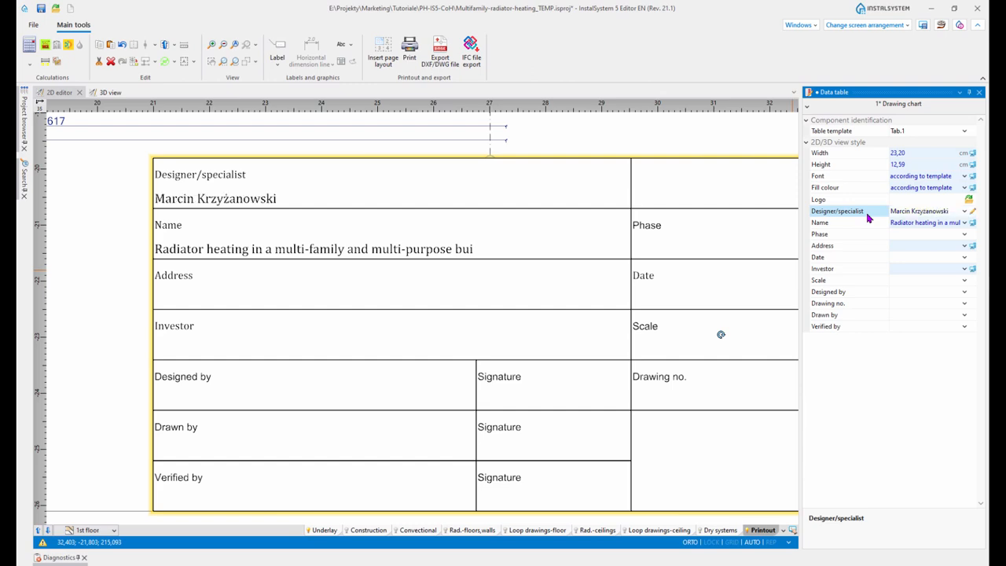
# Show the 2nd floor and review its existing two-page printout layout.
pyautogui.scroll(-10, 595, 269)
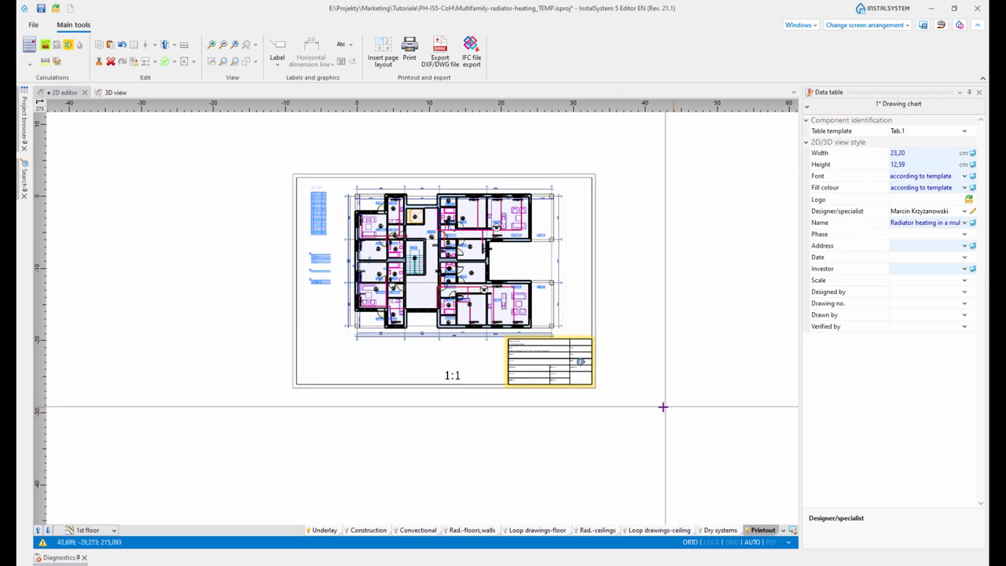
pyautogui.click(98, 531)
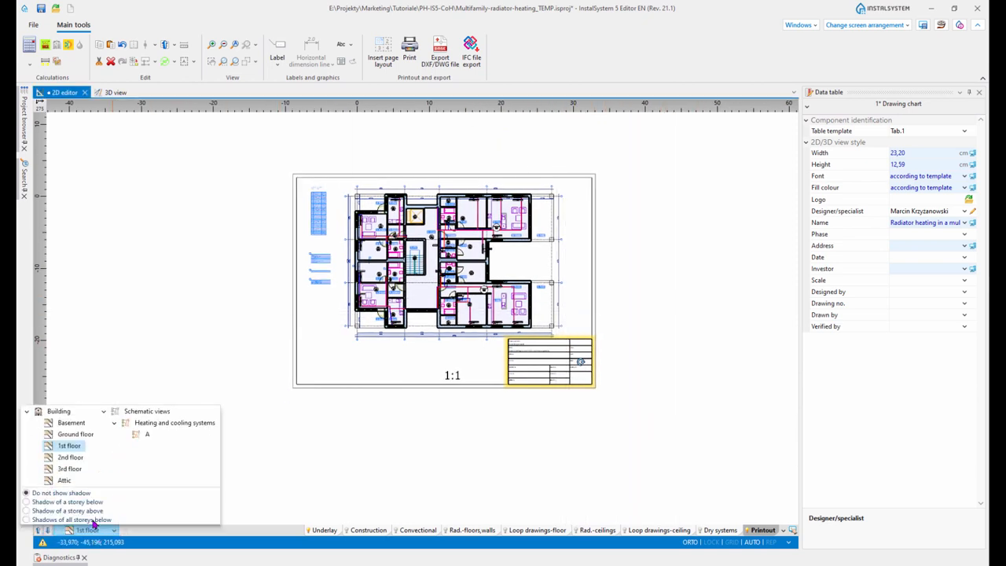
pyautogui.click(66, 458)
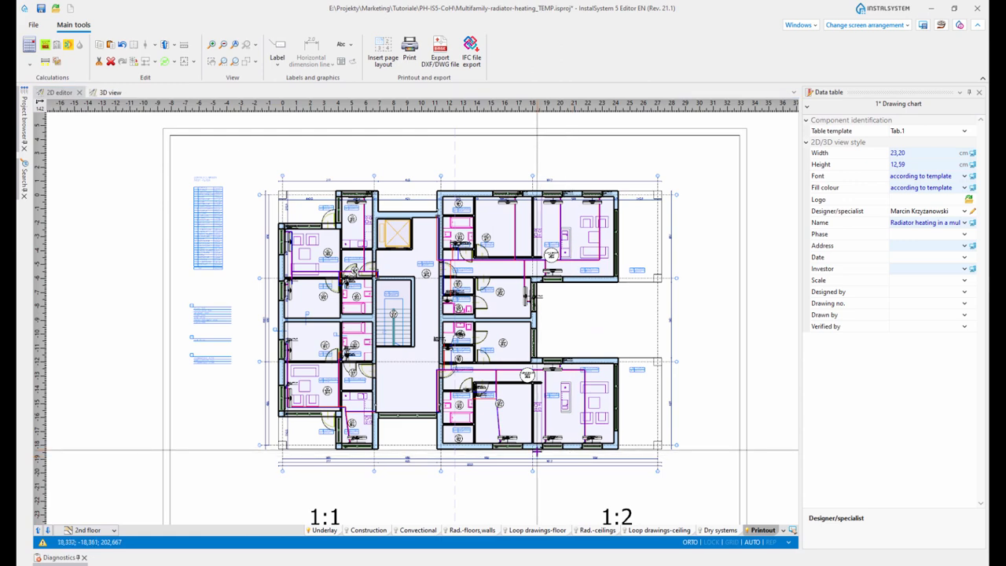
pyautogui.scroll(-2, 536, 460)
pyautogui.moveTo(632, 492); pyautogui.dragTo(554, 459, button='middle')
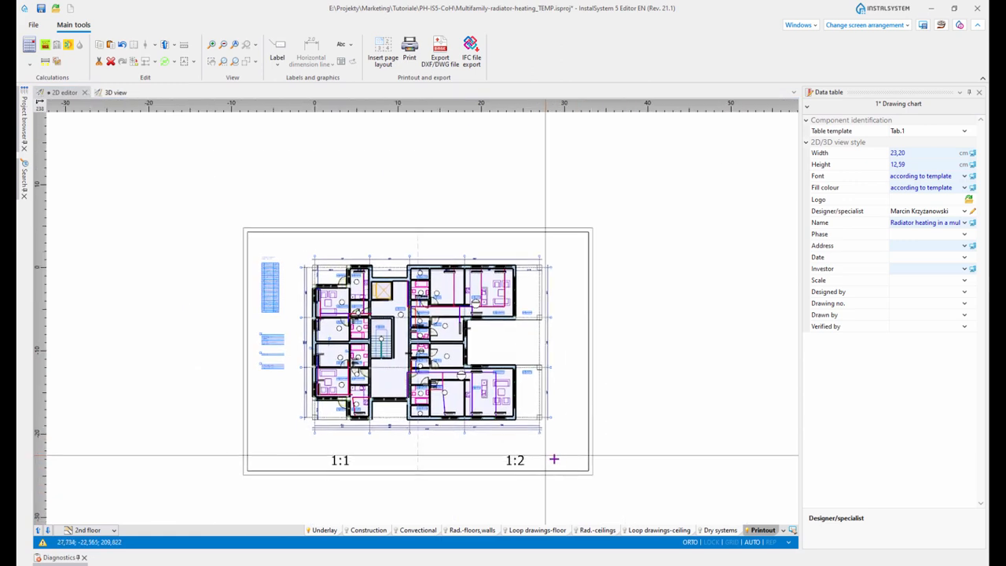
# Open schematic view A of the heating and cooling systems and insert a single printout page starting above the schematic's upper-left corner.
pyautogui.click(101, 532)
pyautogui.click(147, 434)
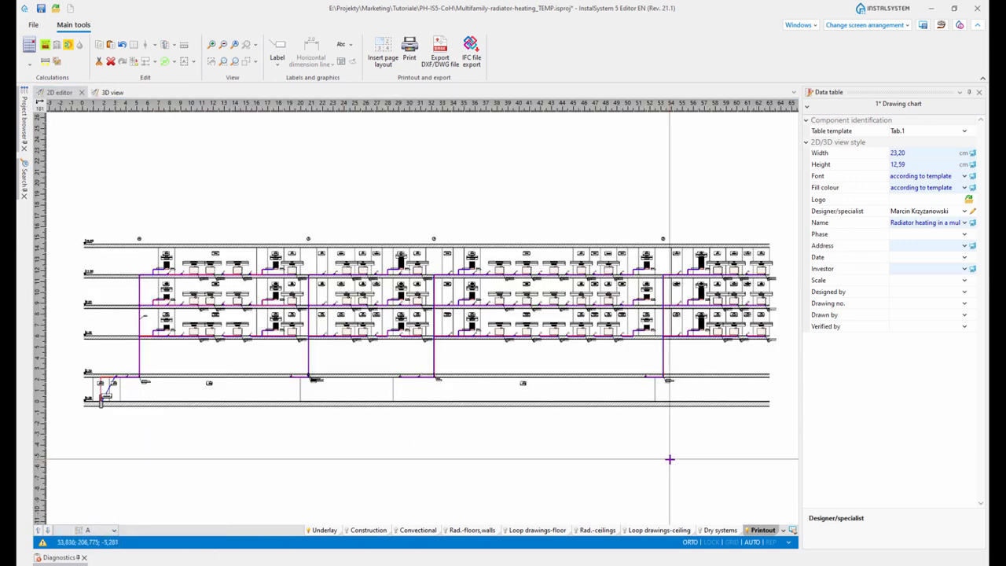
pyautogui.scroll(-2, 704, 454)
pyautogui.moveTo(728, 455); pyautogui.dragTo(663, 438, button='middle')
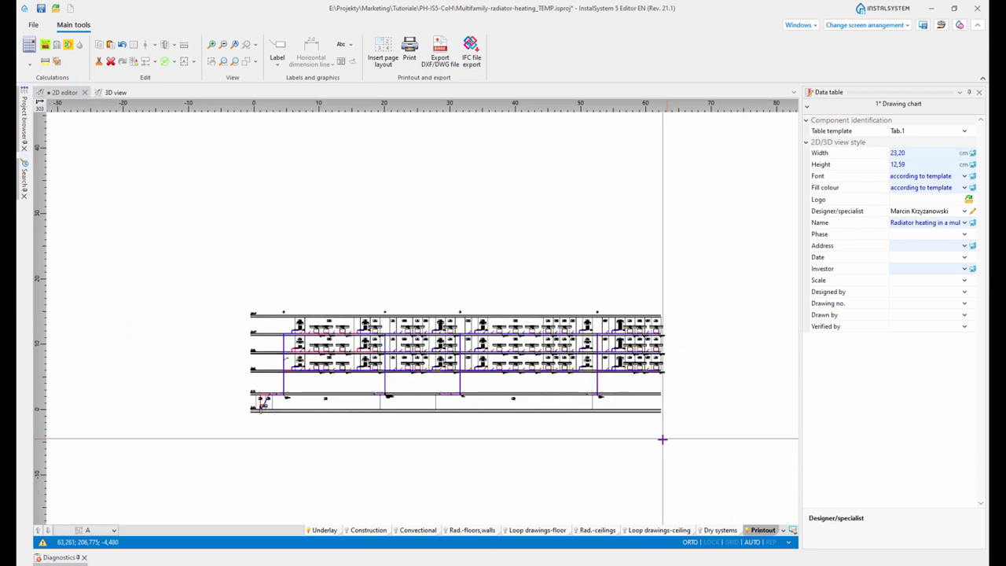
pyautogui.scroll(2, 661, 440)
pyautogui.moveTo(597, 421); pyautogui.dragTo(635, 429, button='middle')
pyautogui.scroll(-3, 633, 424)
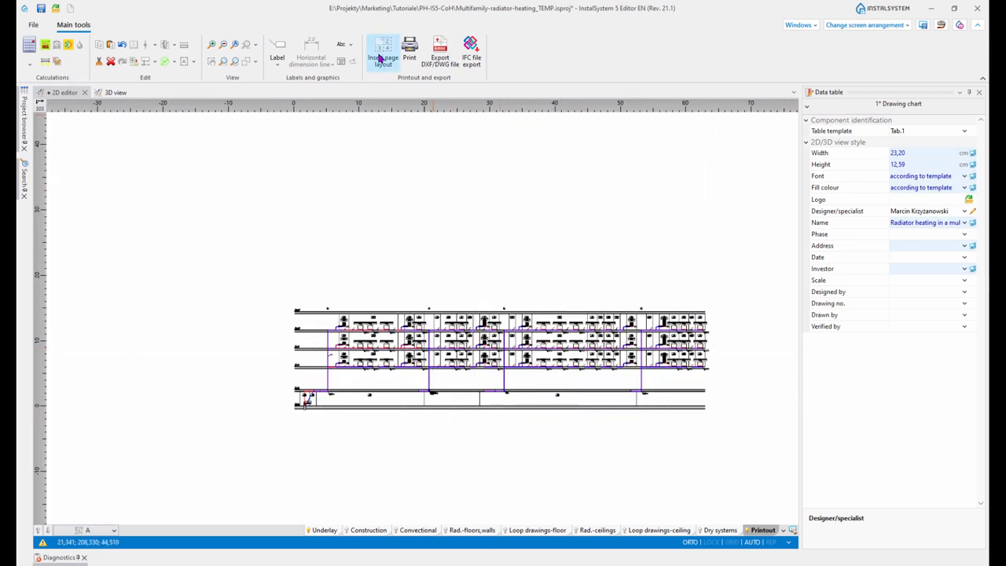
pyautogui.click(283, 283)
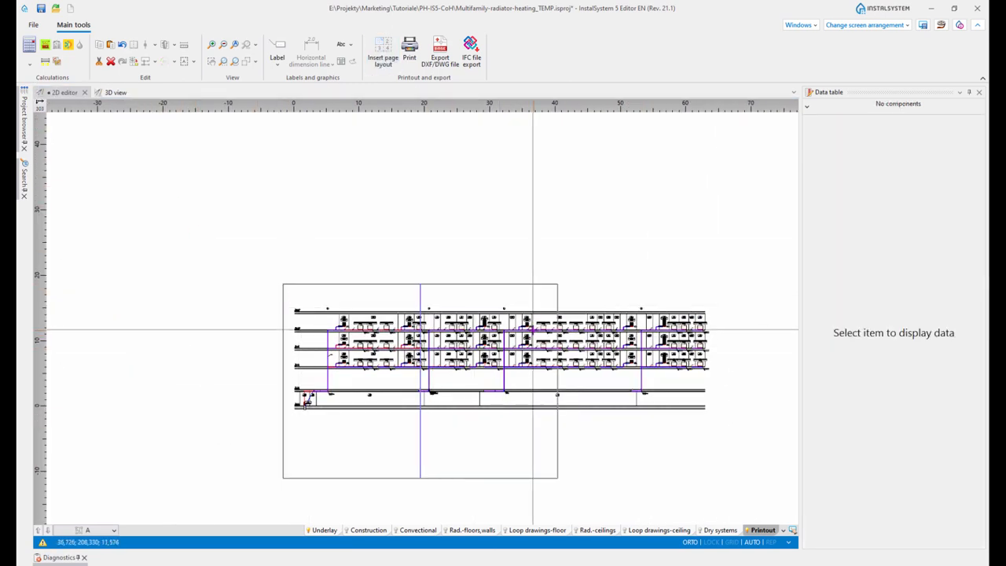
pyautogui.click(400, 326)
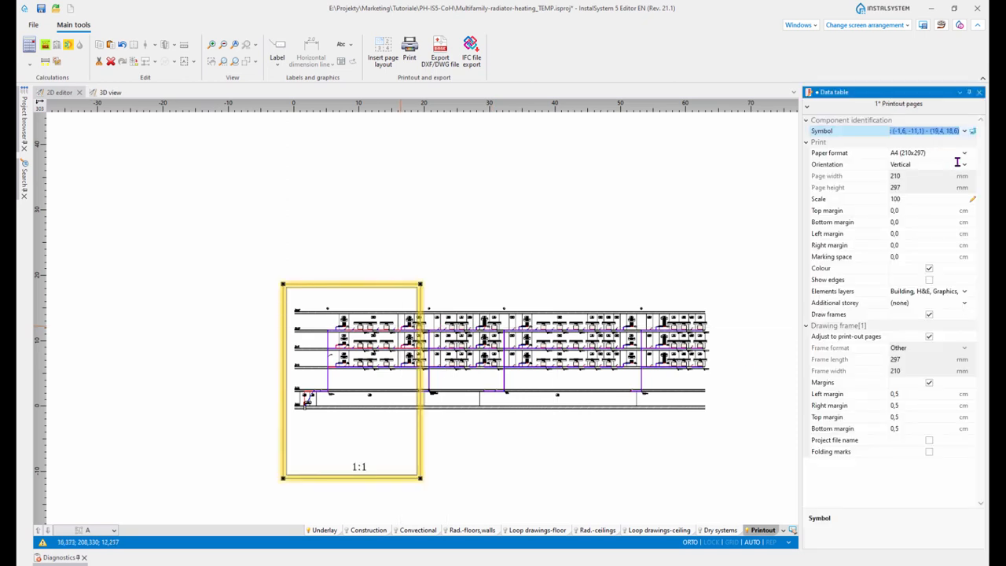
# Set the schematic's printout page to A3 (297x420) paper, Horizontal orientation and a scale of 200.
pyautogui.click(965, 153)
pyautogui.click(965, 152)
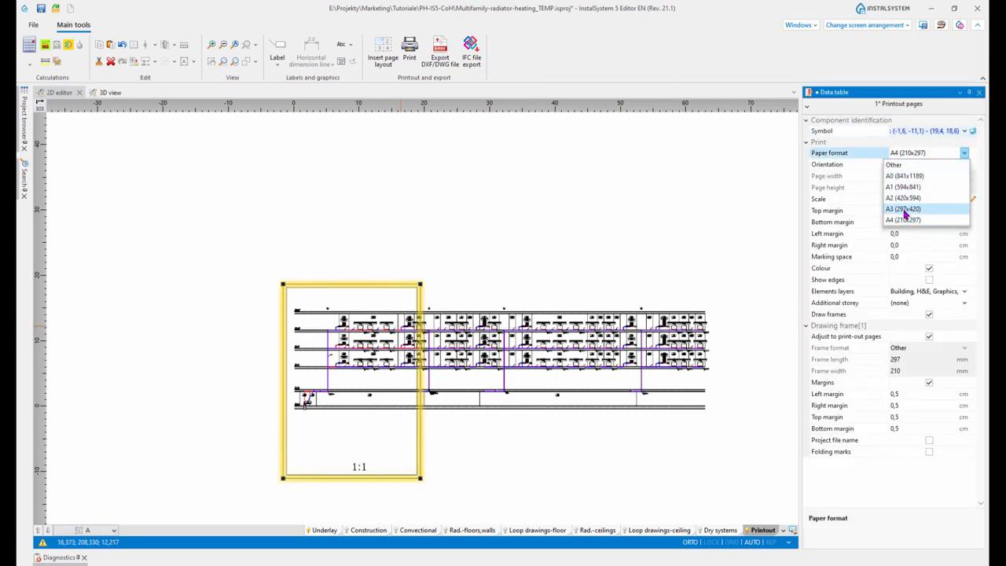
pyautogui.click(903, 209)
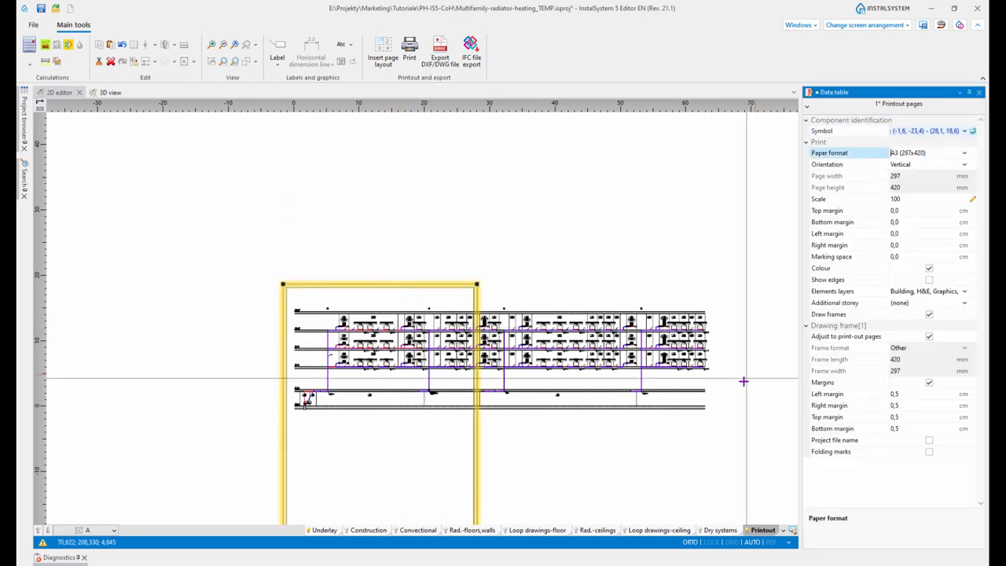
pyautogui.click(965, 165)
pyautogui.click(908, 189)
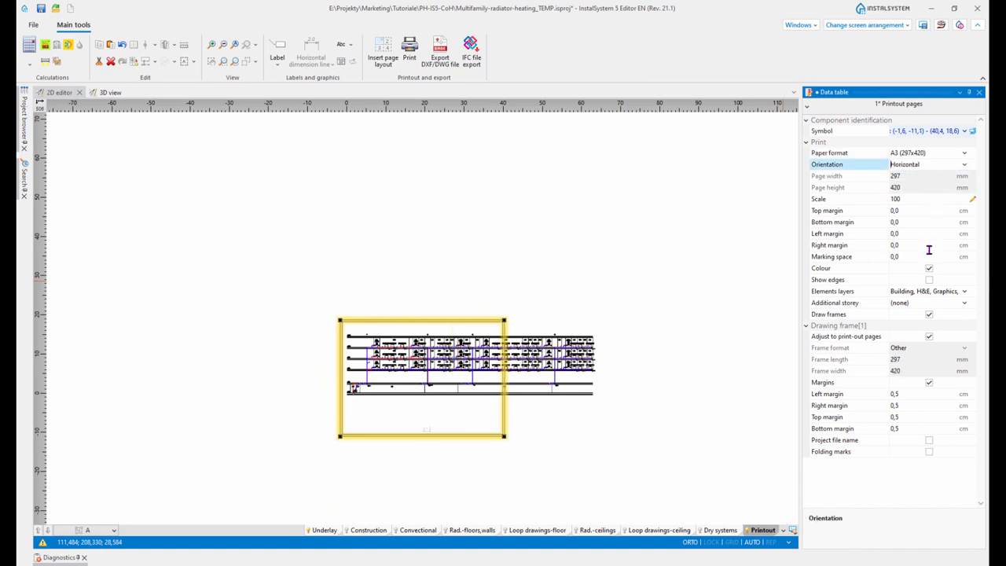
pyautogui.click(918, 199)
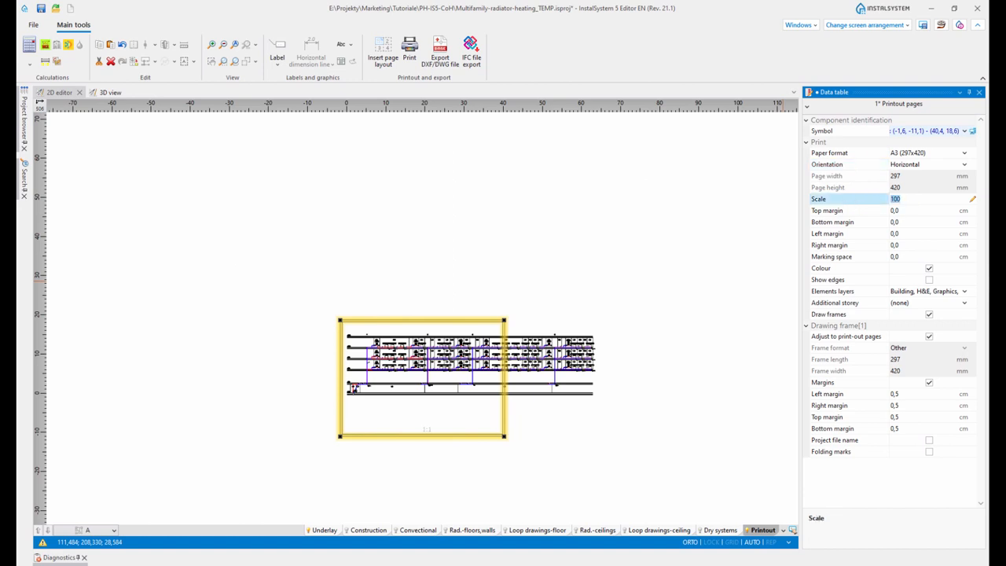
pyautogui.write('200')
pyautogui.press('Return')
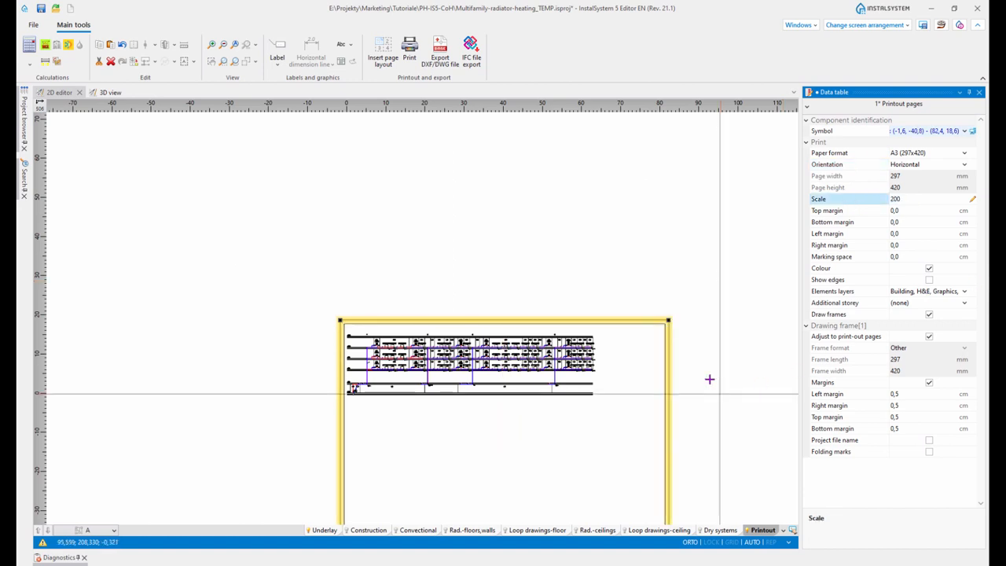
# Move the printout page slightly up and left so the schematic has more clearance from the frame's upper-left corner.
pyautogui.moveTo(709, 380); pyautogui.dragTo(662, 235, button='middle')
pyautogui.click(627, 409)
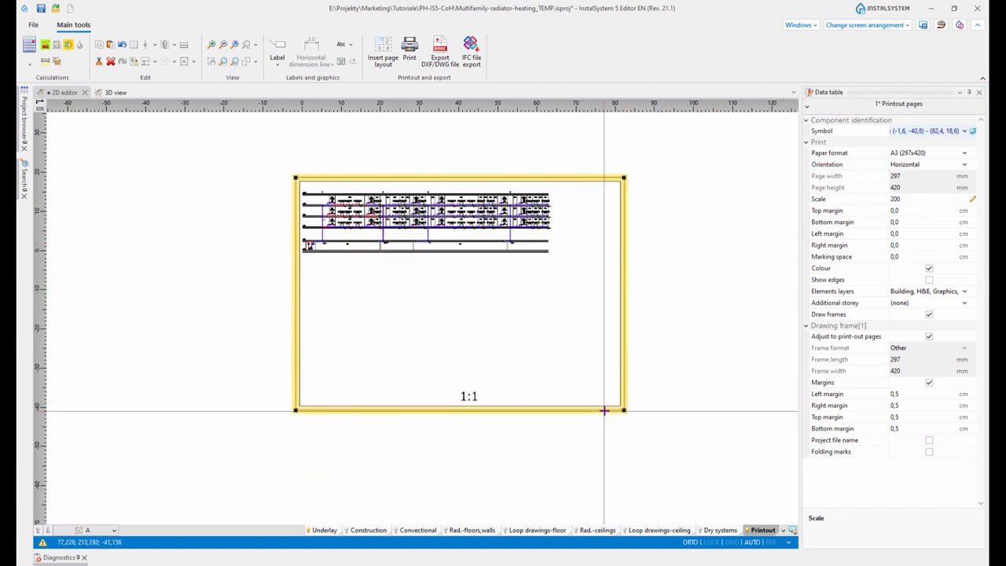
pyautogui.click(591, 360)
pyautogui.moveTo(573, 359); pyautogui.dragTo(573, 394)
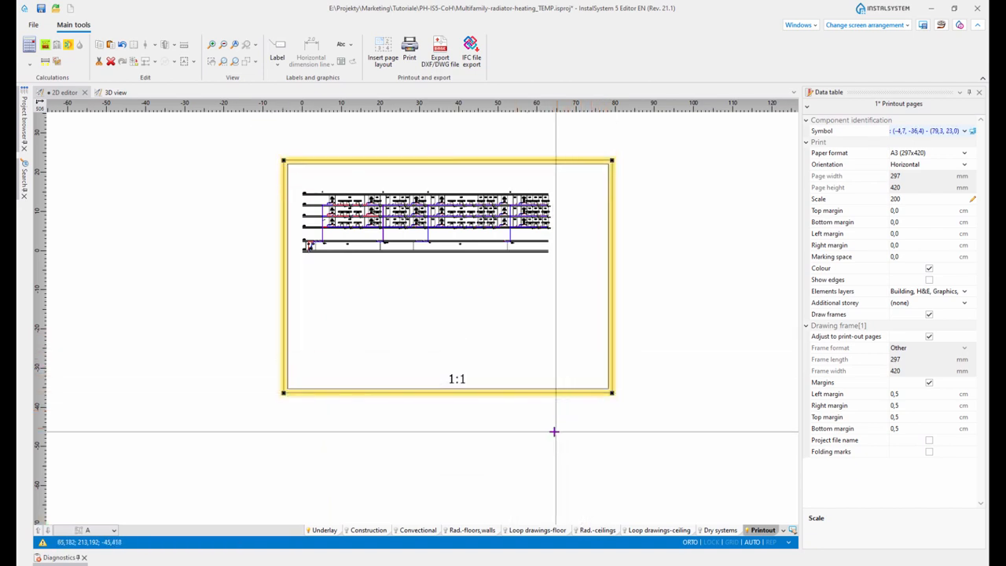
# Insert a drawing chart in the lower-right corner of the schematic's printout page, inside the frame.
pyautogui.click(341, 61)
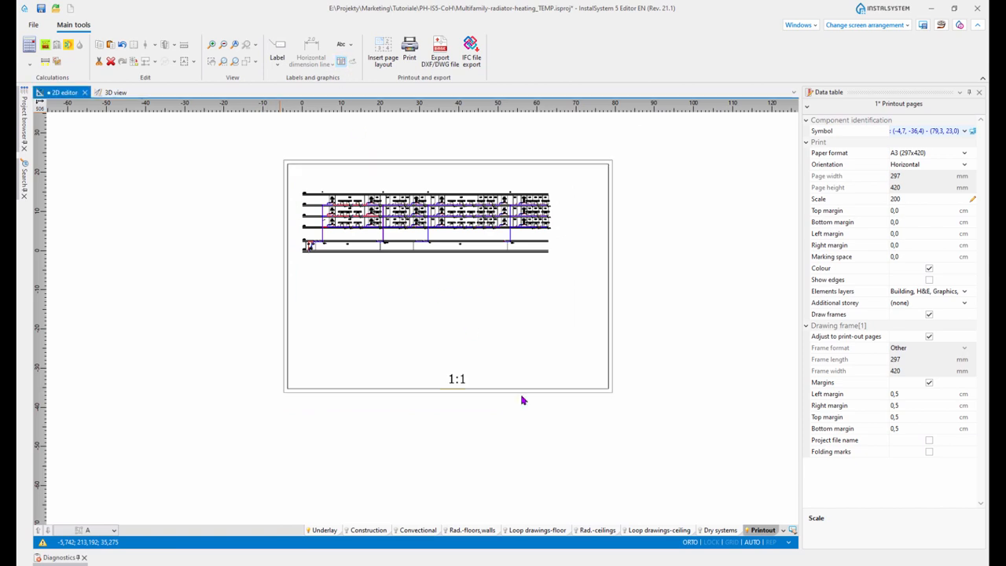
pyautogui.click(583, 375)
pyautogui.scroll(2, 570, 421)
pyautogui.moveTo(617, 424); pyautogui.dragTo(641, 478, button='middle')
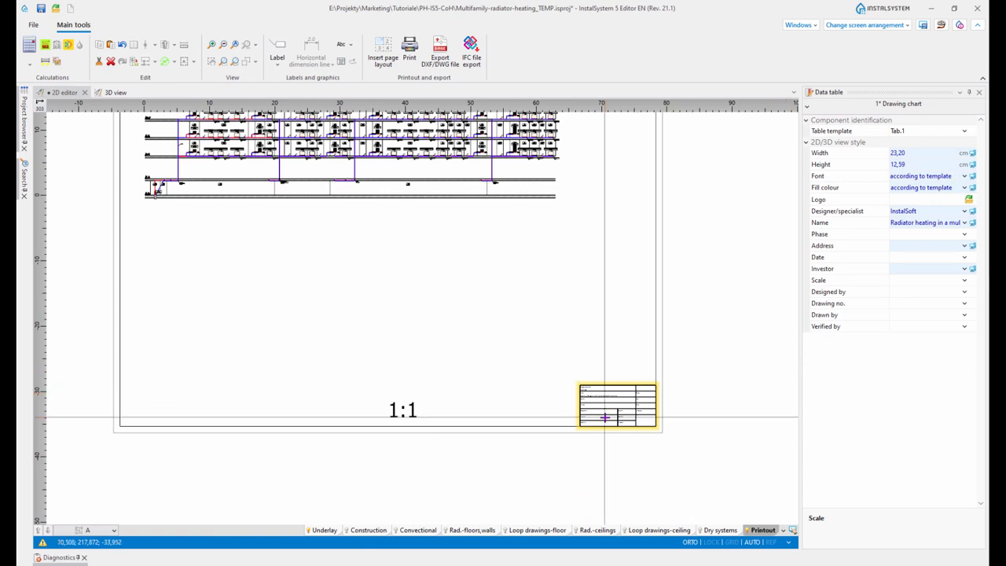
# Set the drawing chart's Name field to "Schematic view of heating installation".
pyautogui.scroll(4, 606, 413)
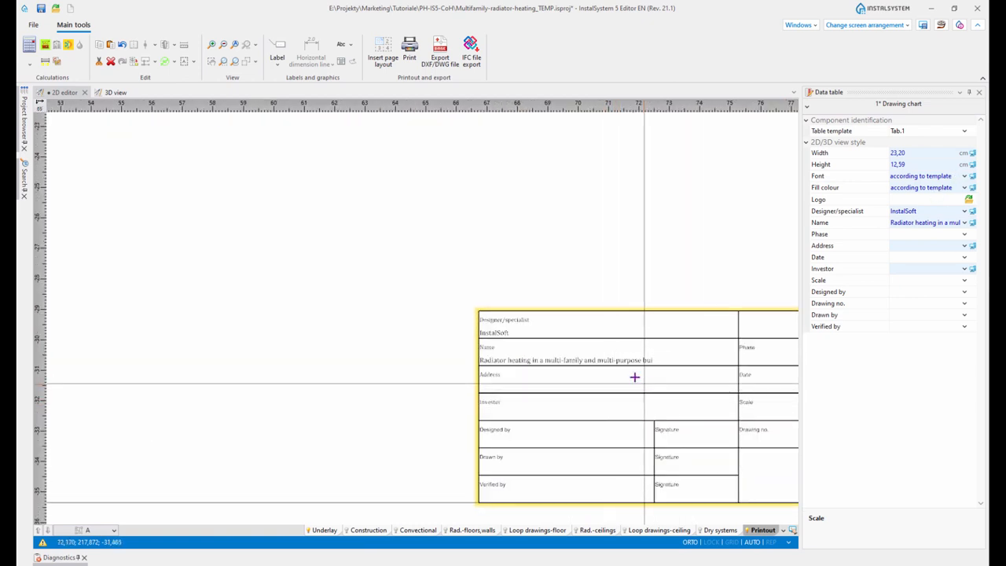
pyautogui.moveTo(635, 377); pyautogui.dragTo(499, 332, button='middle')
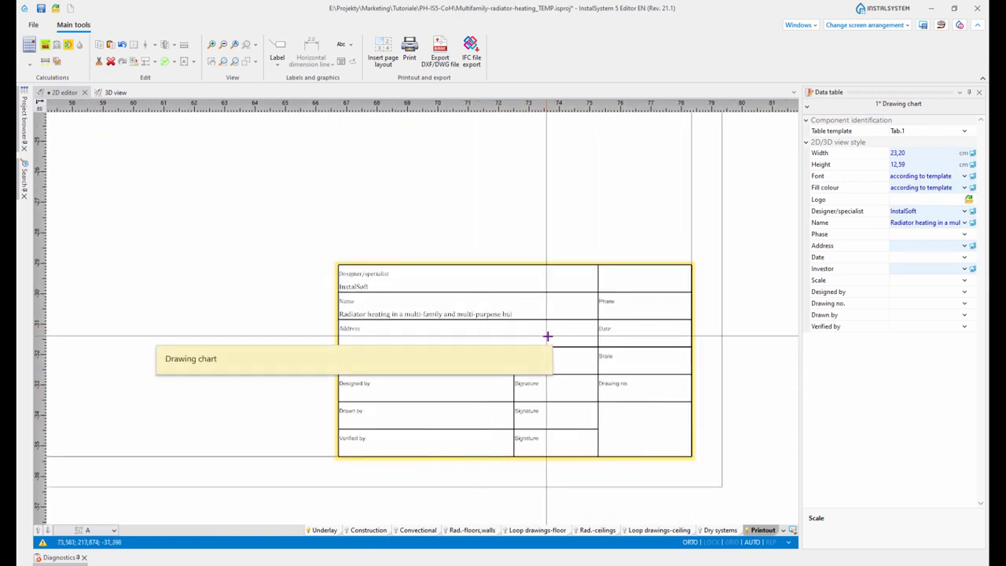
pyautogui.click(931, 223)
pyautogui.hotkey('ctrl', 'a')
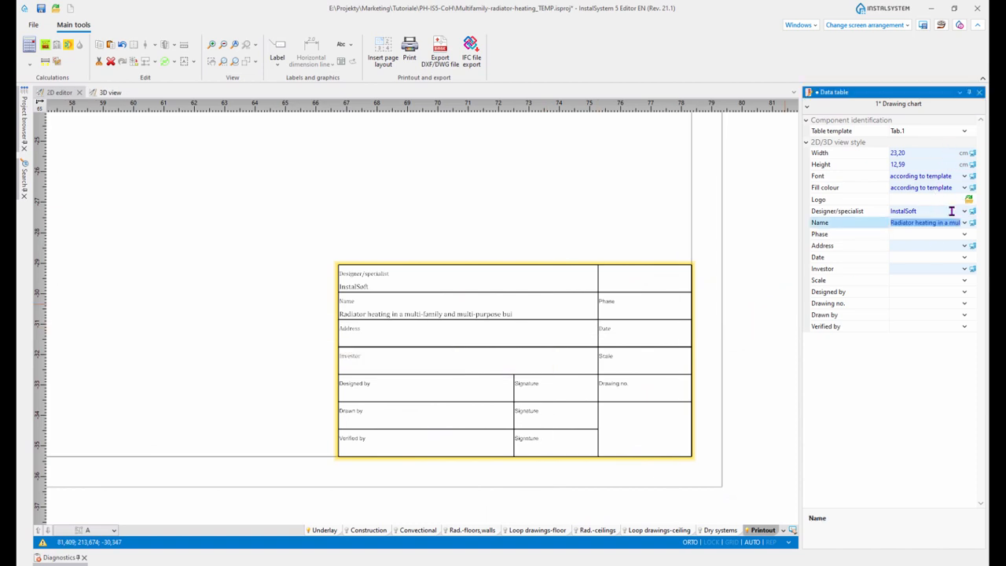
pyautogui.write('Sc')
pyautogui.write('hematic view of heatin')
pyautogui.write('g installation')
pyautogui.press('Return')
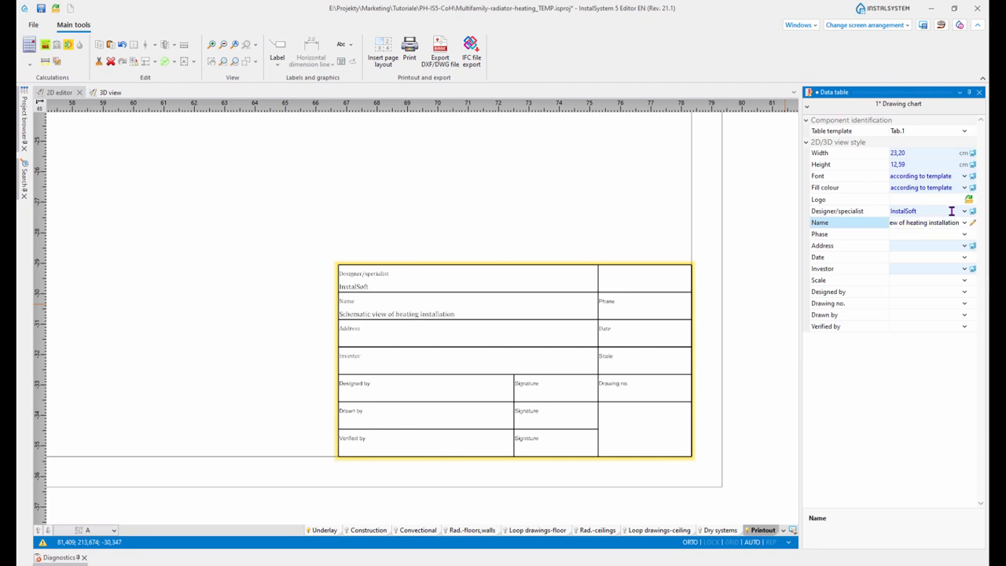
# Check the whole schematic printout page with its drawing chart and save the project.
pyautogui.scroll(-4, 440, 299)
pyautogui.moveTo(433, 288); pyautogui.dragTo(589, 399, button='middle')
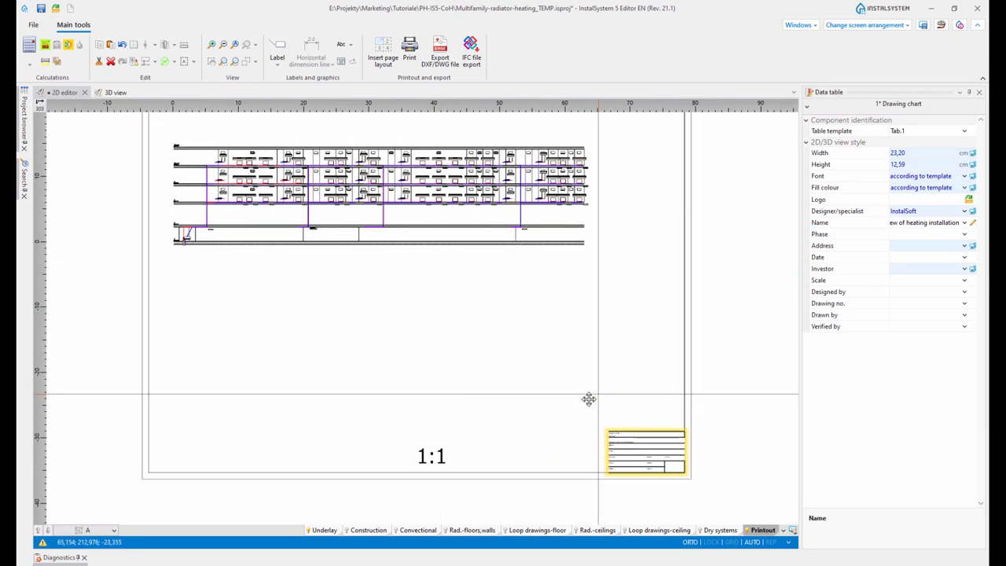
pyautogui.scroll(-2, 589, 399)
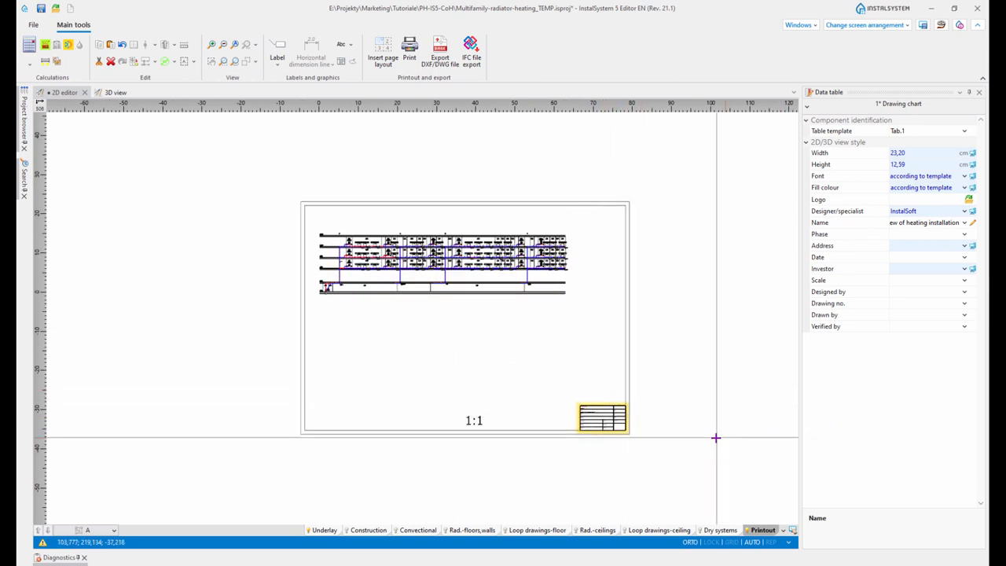
pyautogui.moveTo(681, 446); pyautogui.dragTo(667, 448, button='middle')
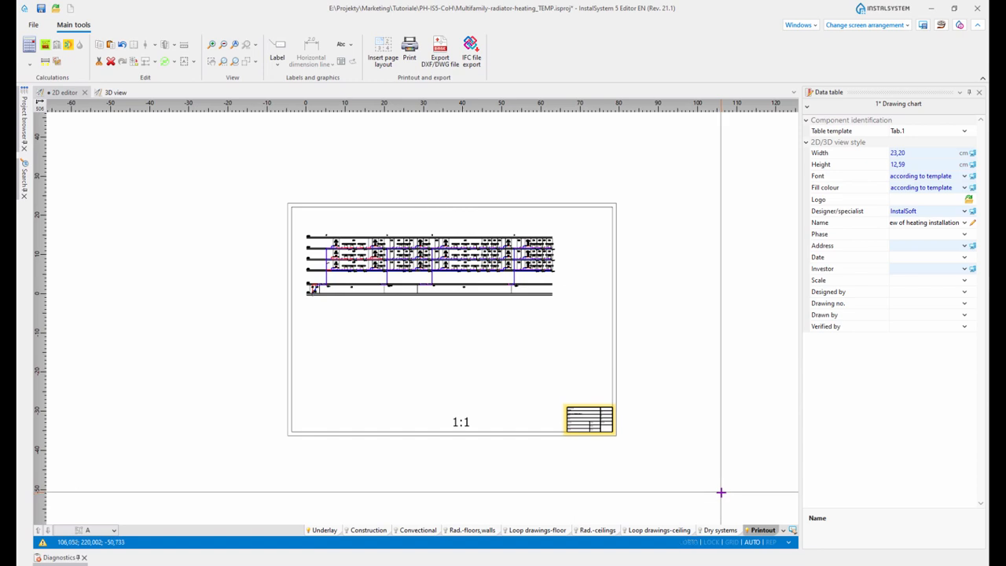
pyautogui.hotkey('ctrl', 's')
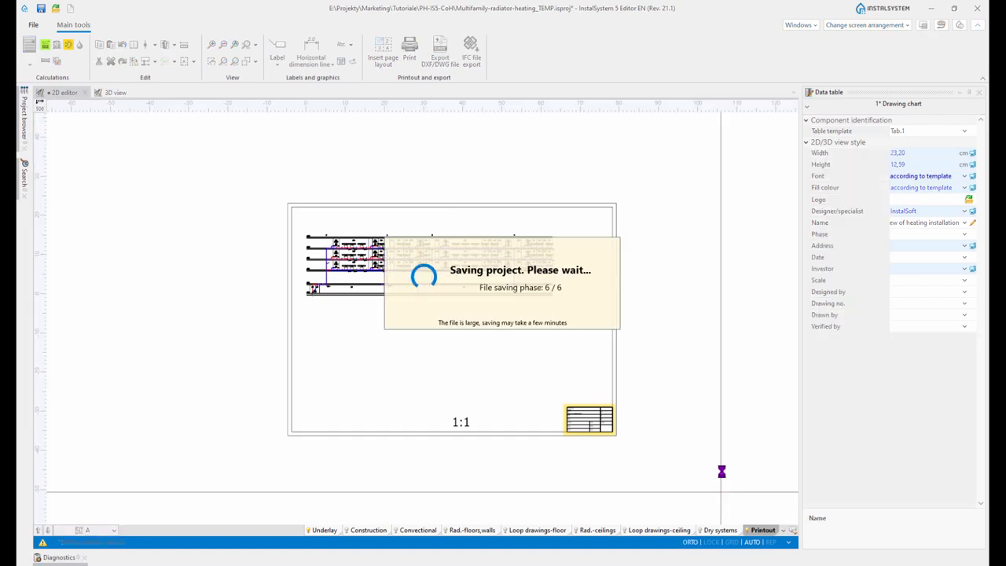
# Switch to the Printouts screen arrangement and preview the first graphical printout, (-8,6, -24,9) - (33,4, 4,8).
pyautogui.click(900, 26)
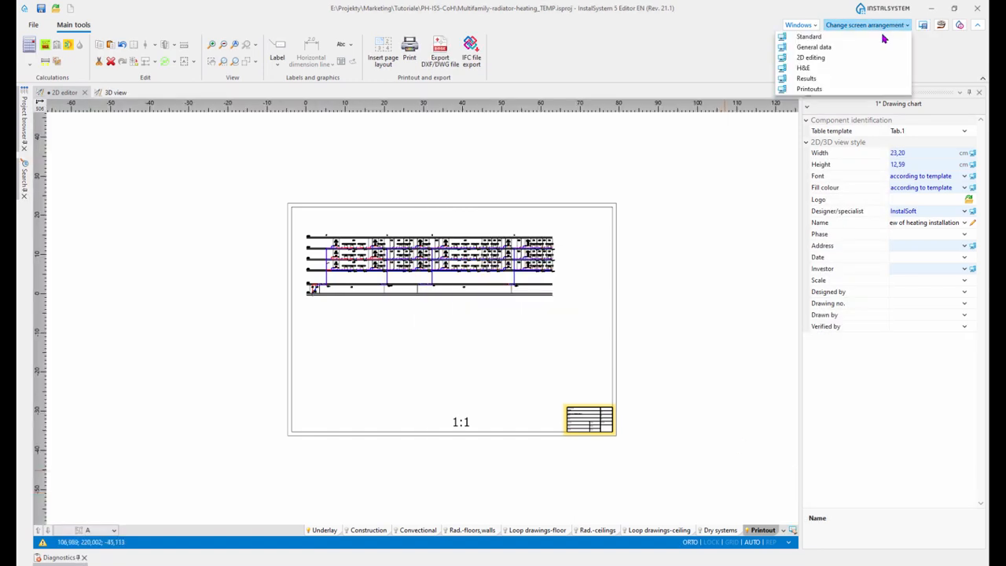
pyautogui.click(821, 88)
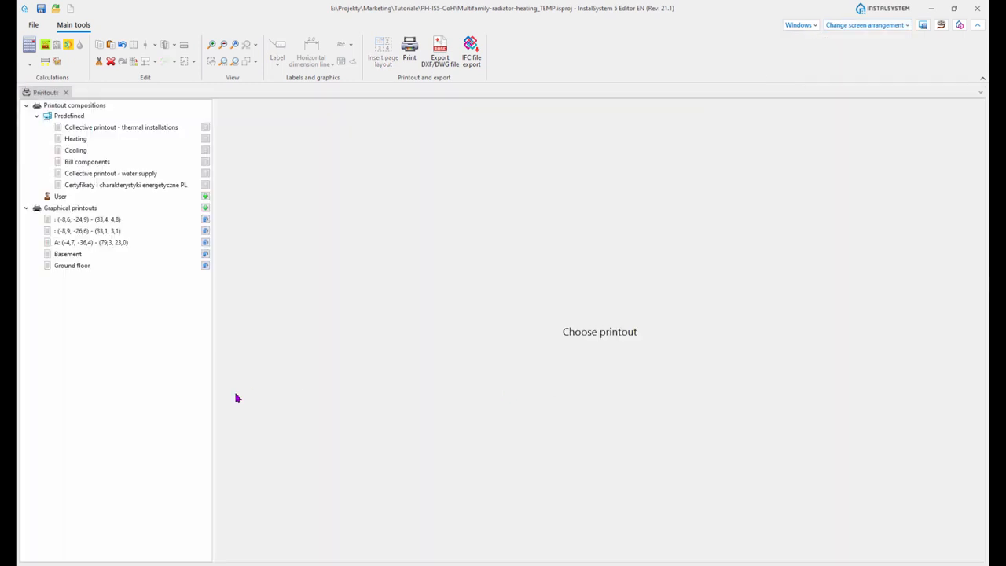
pyautogui.click(90, 220)
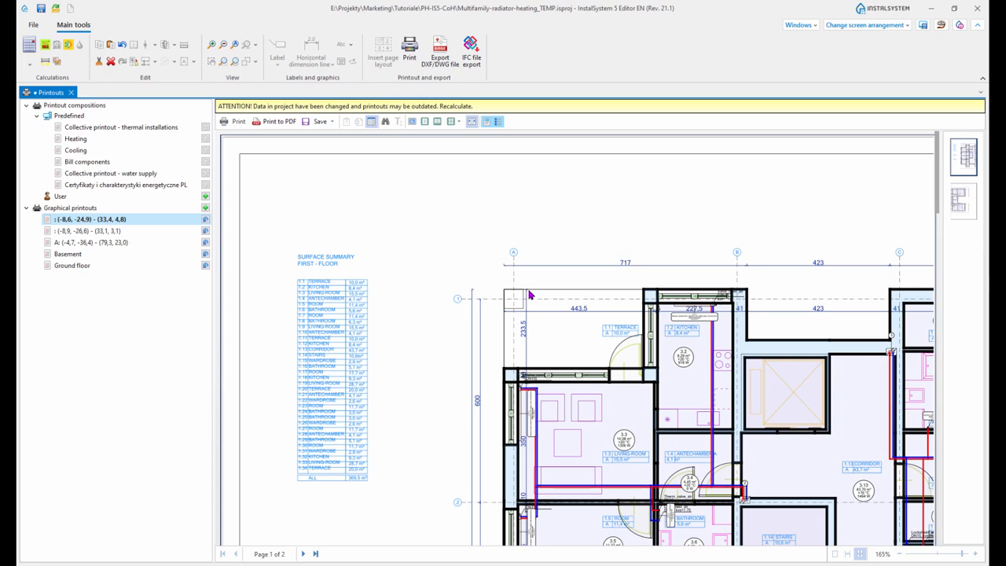
pyautogui.keyDown('ctrl'); pyautogui.scroll(-2, 530, 294); pyautogui.keyUp('ctrl')
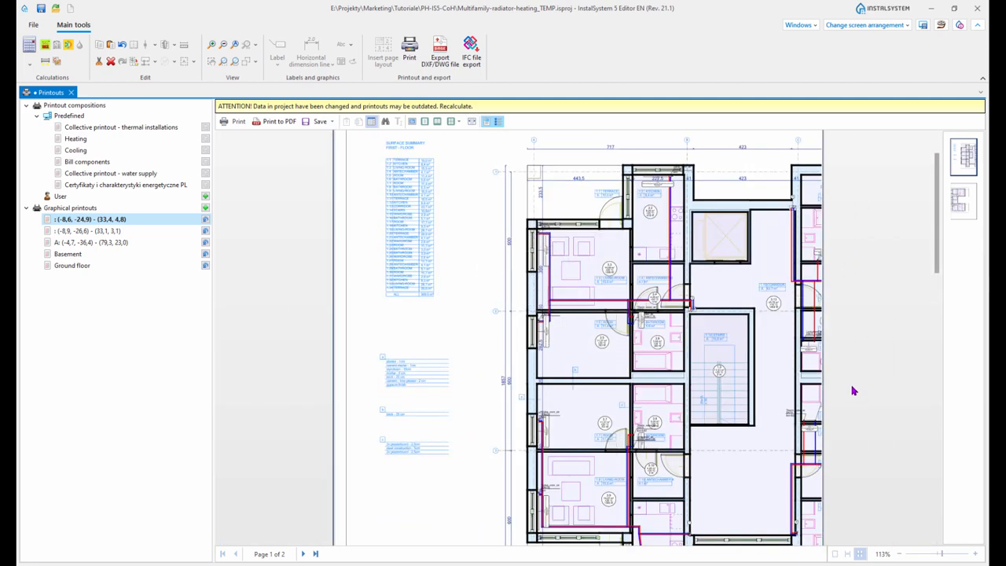
pyautogui.keyDown('ctrl'); pyautogui.scroll(-1, 764, 395); pyautogui.keyUp('ctrl')
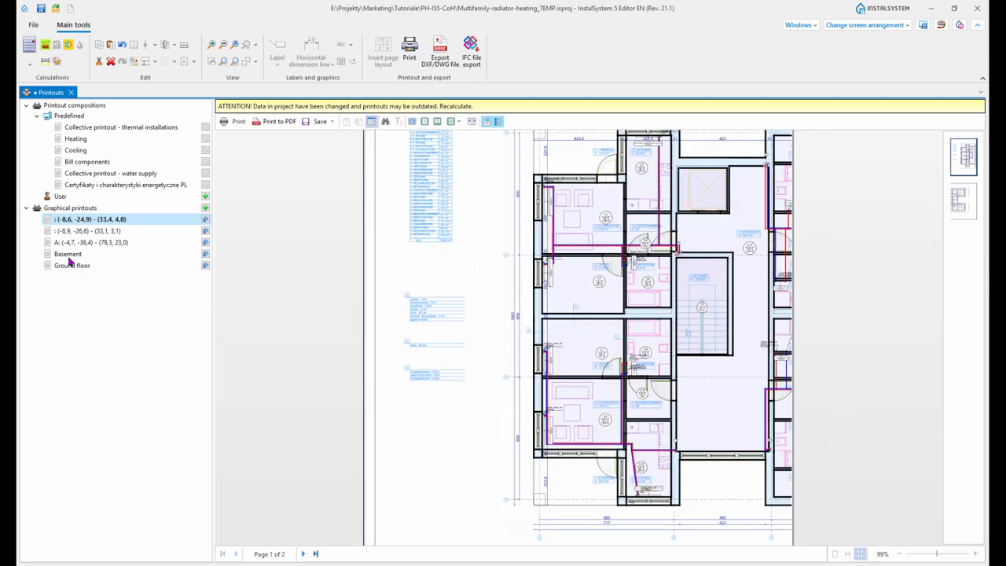
# Preview the graphical printout (-8,9, -26,6) - (33,1, 3,1) and check its floor plan and drawing chart.
pyautogui.click(78, 232)
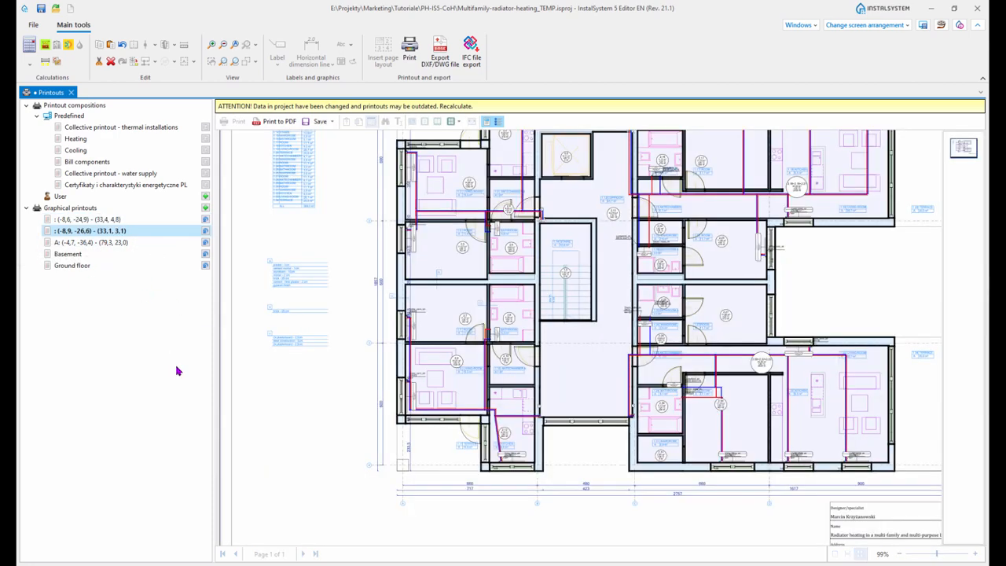
pyautogui.scroll(2, 617, 375)
pyautogui.scroll(-1, 673, 382)
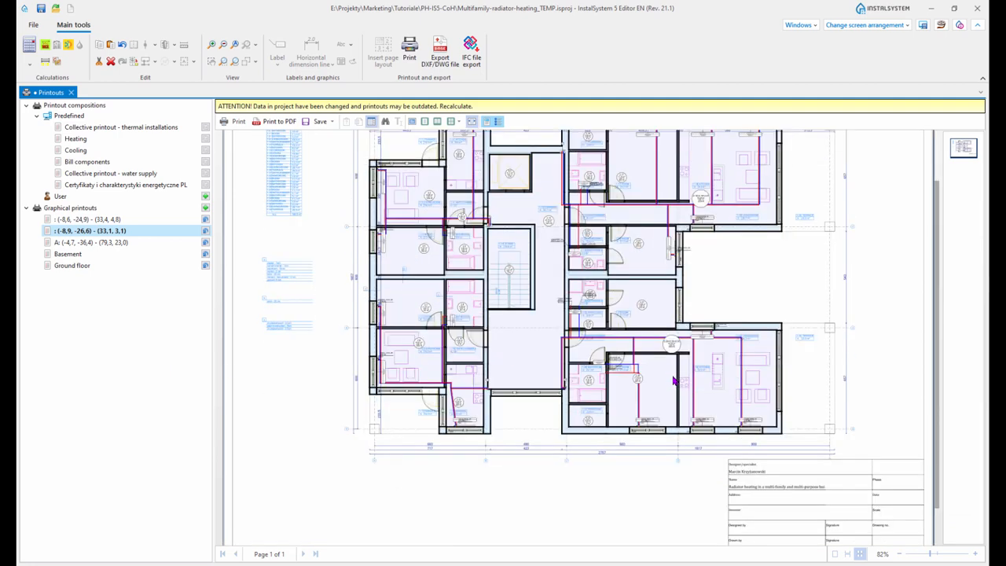
pyautogui.scroll(1, 674, 381)
pyautogui.keyDown('ctrl'); pyautogui.scroll(-1, 673, 381); pyautogui.keyUp('ctrl')
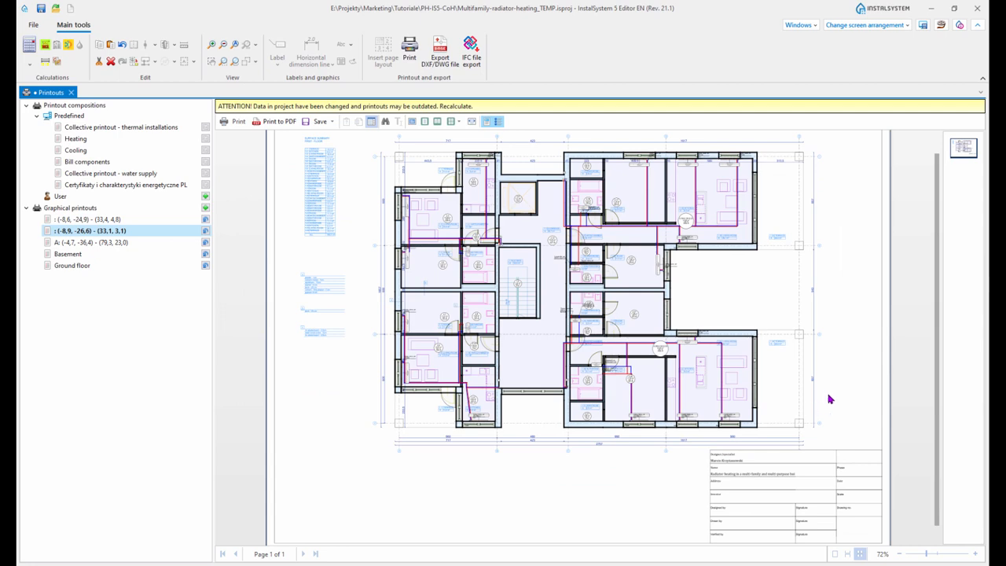
pyautogui.scroll(1, 803, 408)
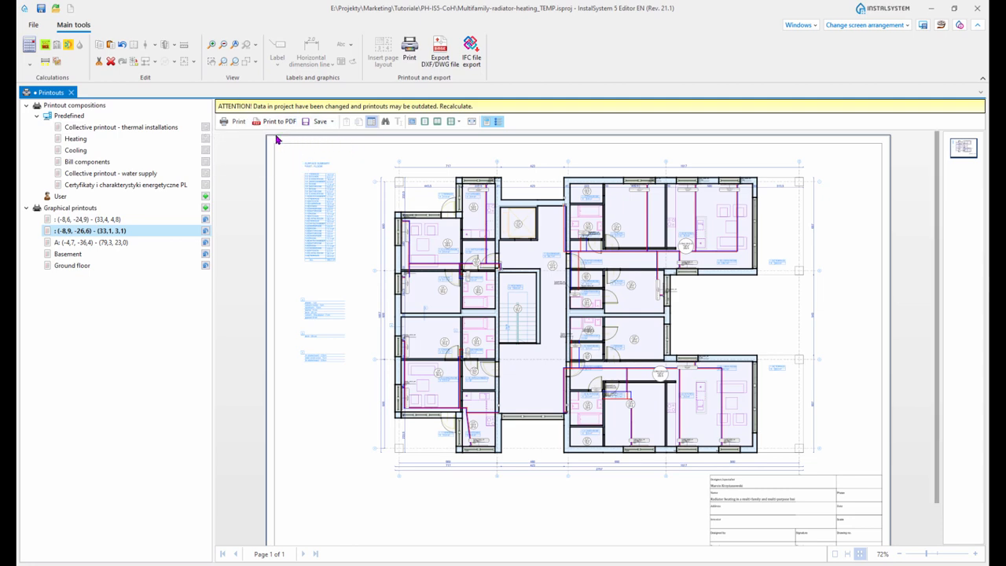
# Check the file formats offered for saving the printout and return to the 2D editor screen arrangement.
pyautogui.click(333, 122)
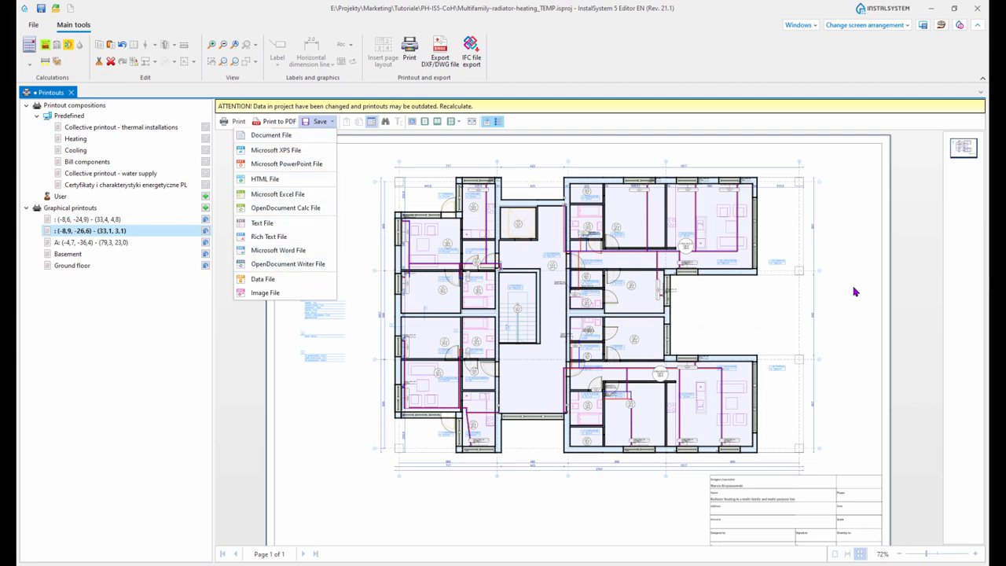
pyautogui.click(889, 316)
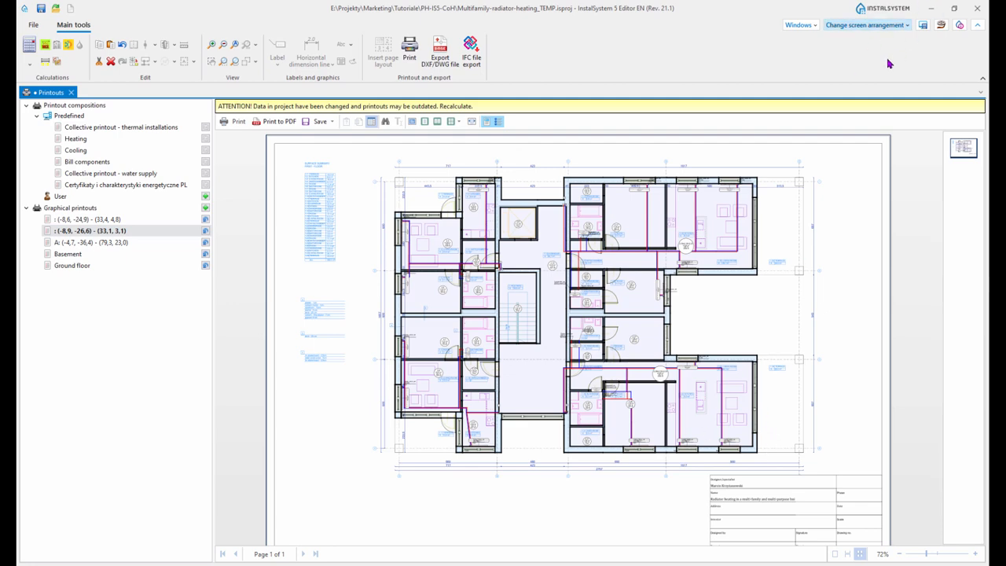
pyautogui.click(874, 26)
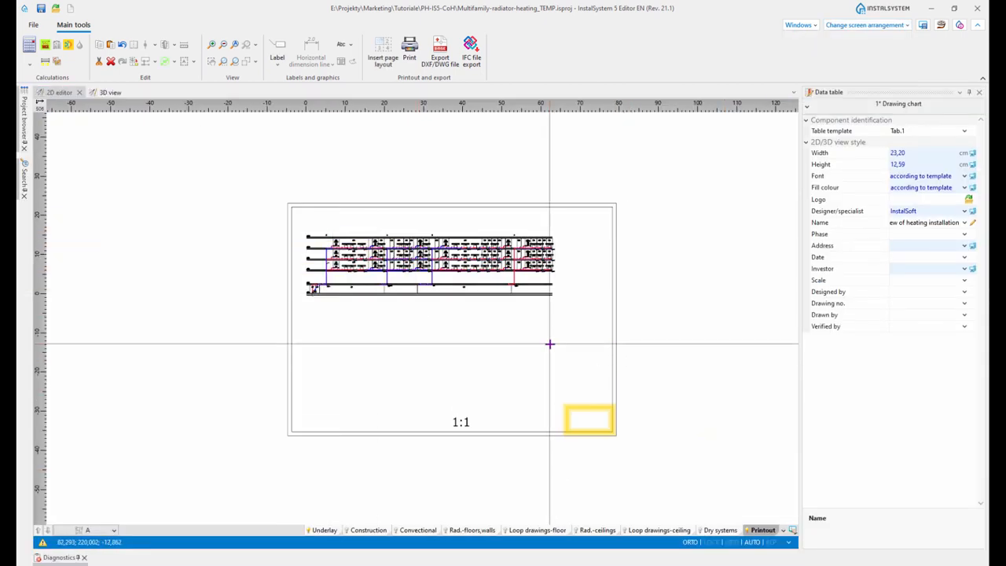
# Review the DXF/DWG export settings and the output files assigned to each worksheet, and close the export without executing it.
pyautogui.click(443, 60)
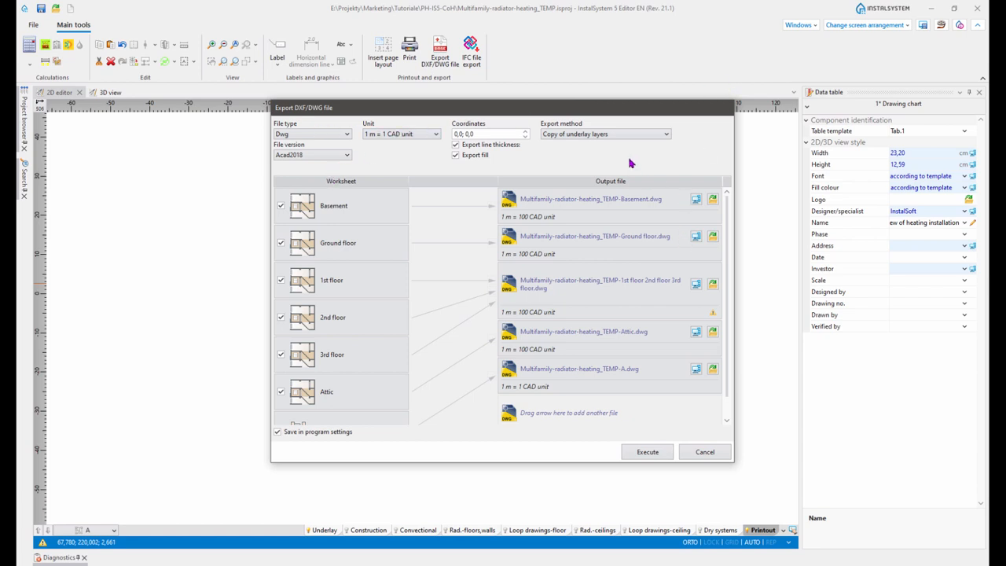
pyautogui.moveTo(710, 112); pyautogui.dragTo(705, 103)
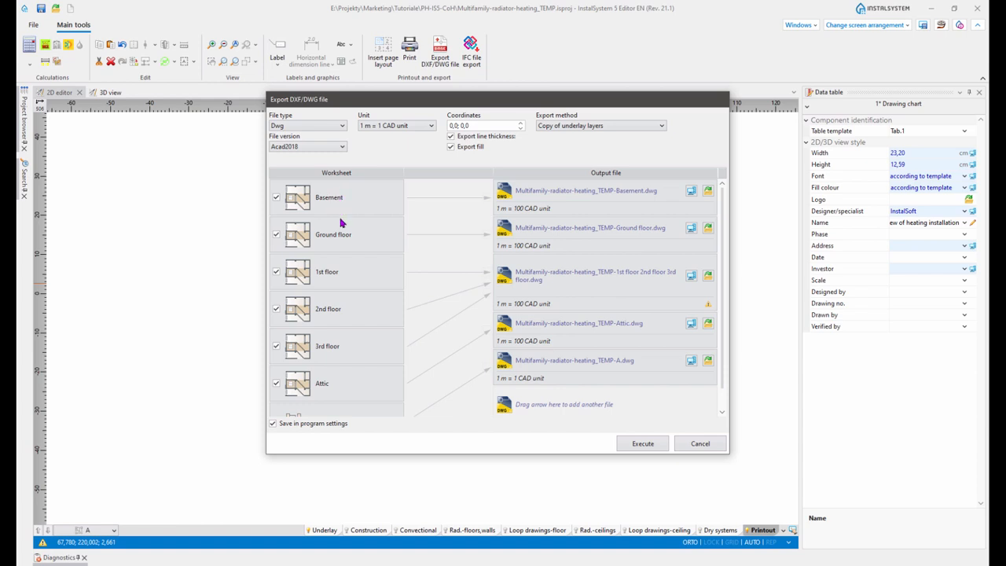
pyautogui.scroll(-1, 349, 256)
pyautogui.scroll(1, 349, 257)
pyautogui.scroll(-1, 588, 316)
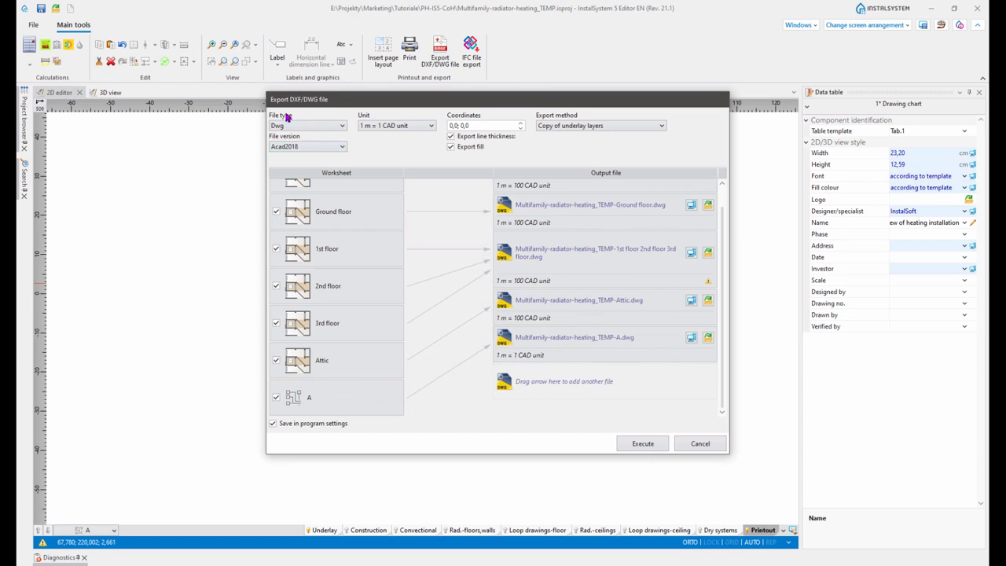
pyautogui.click(693, 446)
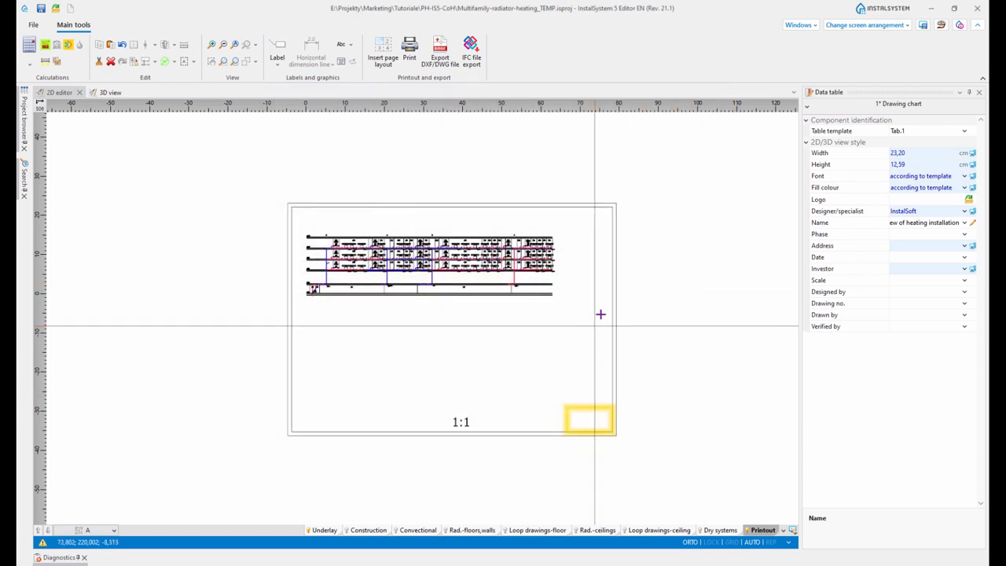
# Examine the heating schematic up close and inspect the heat source, distribution pipes and risers in the 3D view from several angles.
pyautogui.moveTo(673, 353); pyautogui.dragTo(642, 361, button='middle')
pyautogui.scroll(5, 385, 252)
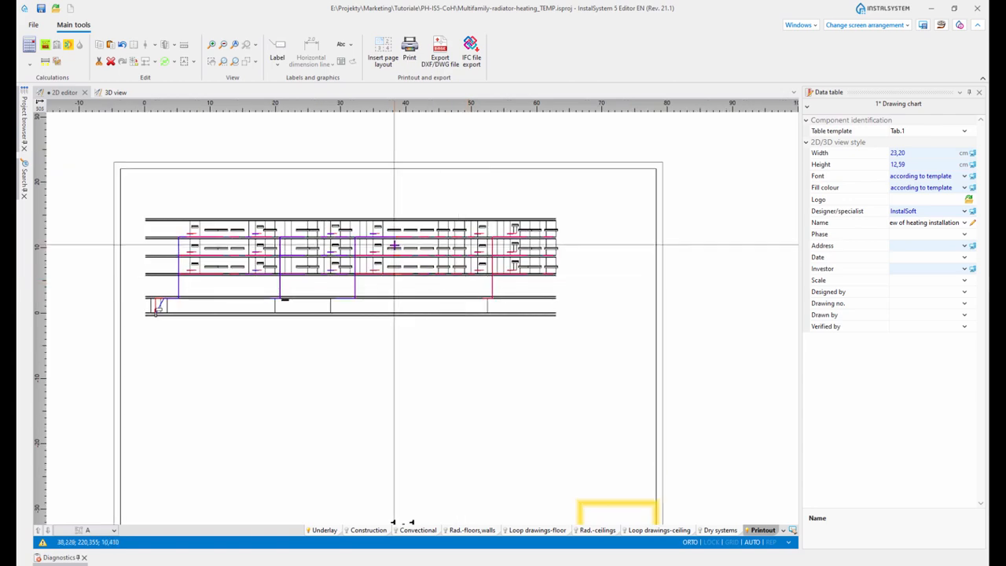
pyautogui.moveTo(385, 252); pyautogui.dragTo(486, 309, button='middle')
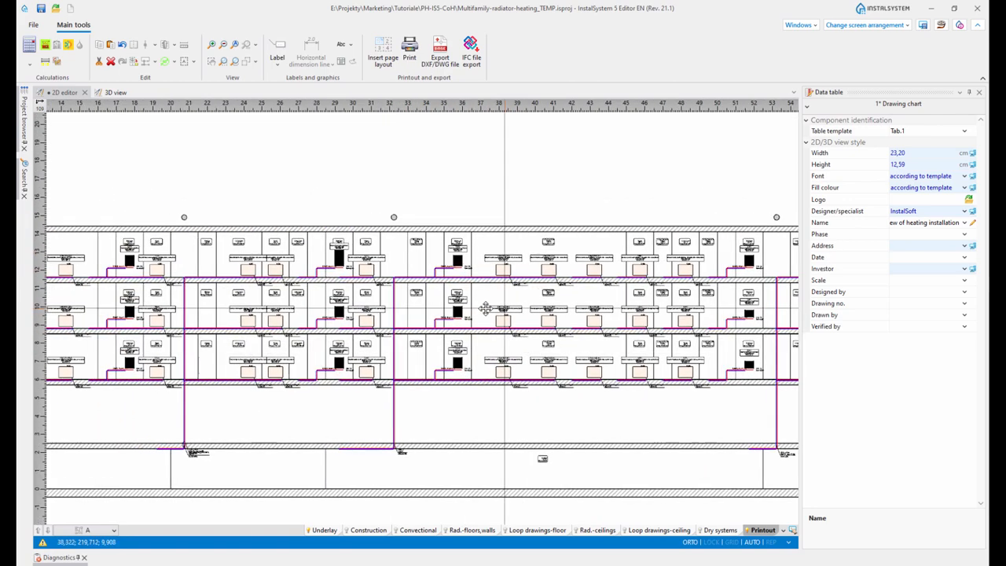
pyautogui.click(472, 67)
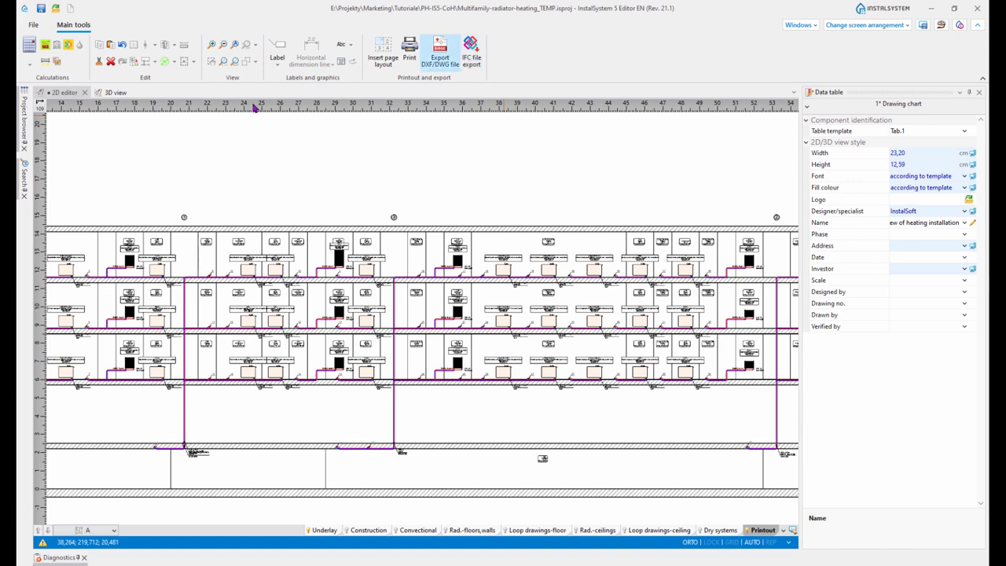
pyautogui.click(112, 93)
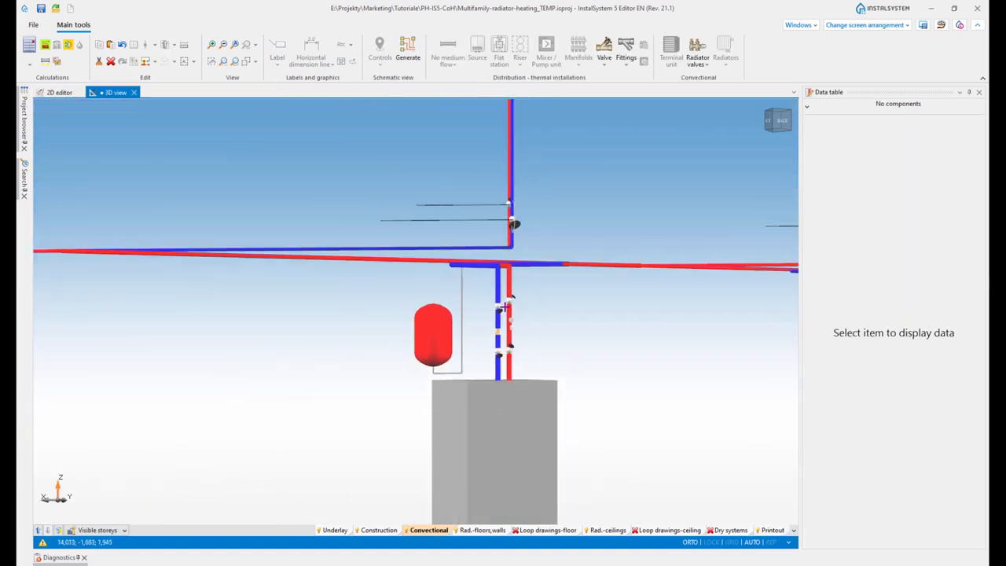
pyautogui.scroll(-4, 571, 283)
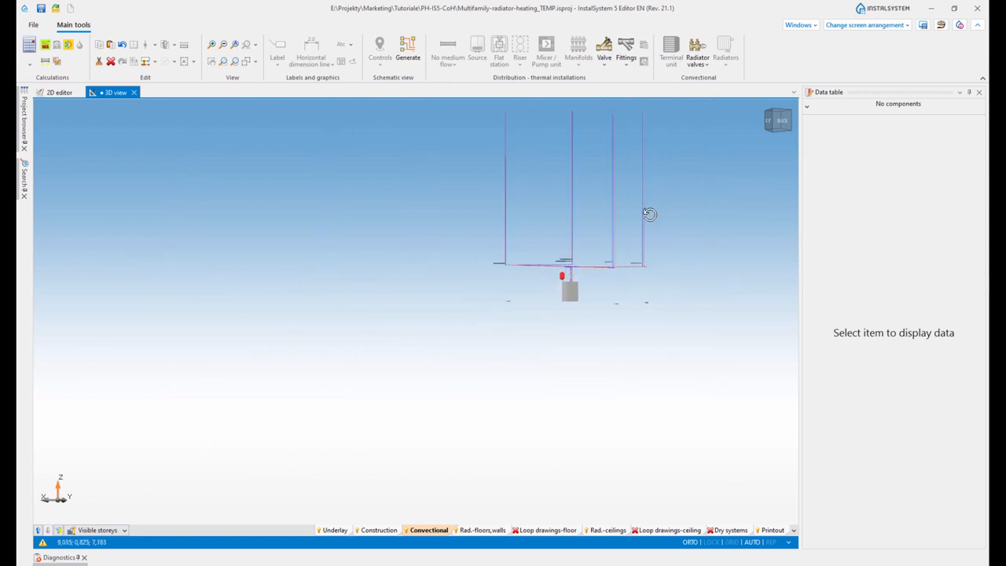
pyautogui.keyDown('shift'); pyautogui.moveTo(649, 214); pyautogui.dragTo(679, 235, button='middle'); pyautogui.keyUp('shift')
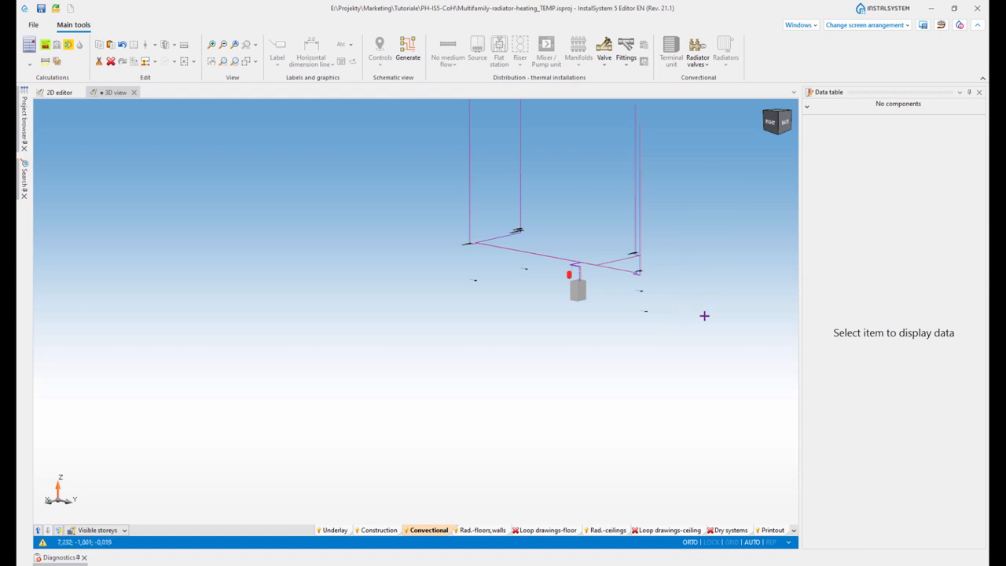
pyautogui.moveTo(704, 315); pyautogui.dragTo(658, 438, button='middle')
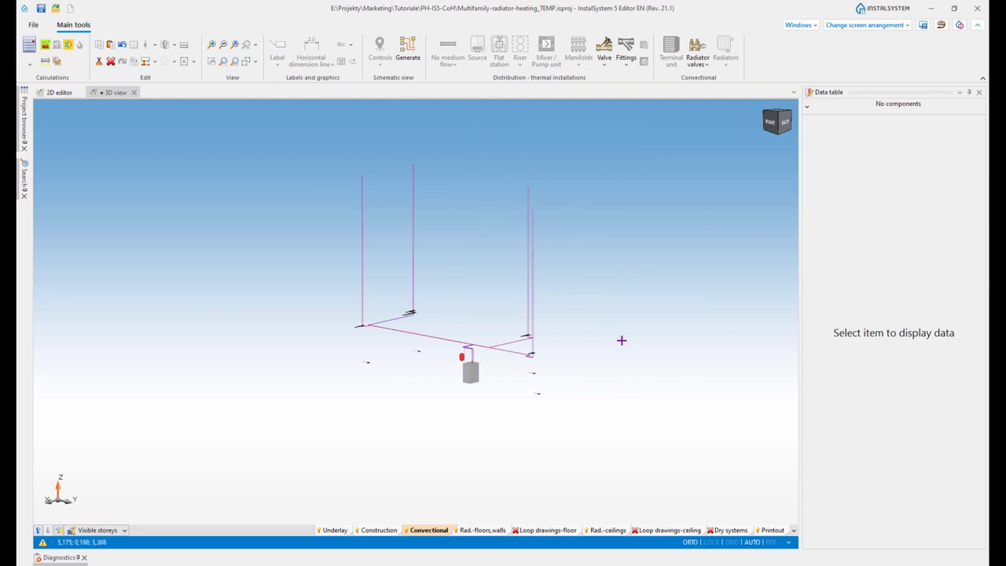
pyautogui.keyDown('shift'); pyautogui.moveTo(628, 292); pyautogui.dragTo(593, 278, button='middle'); pyautogui.keyUp('shift')
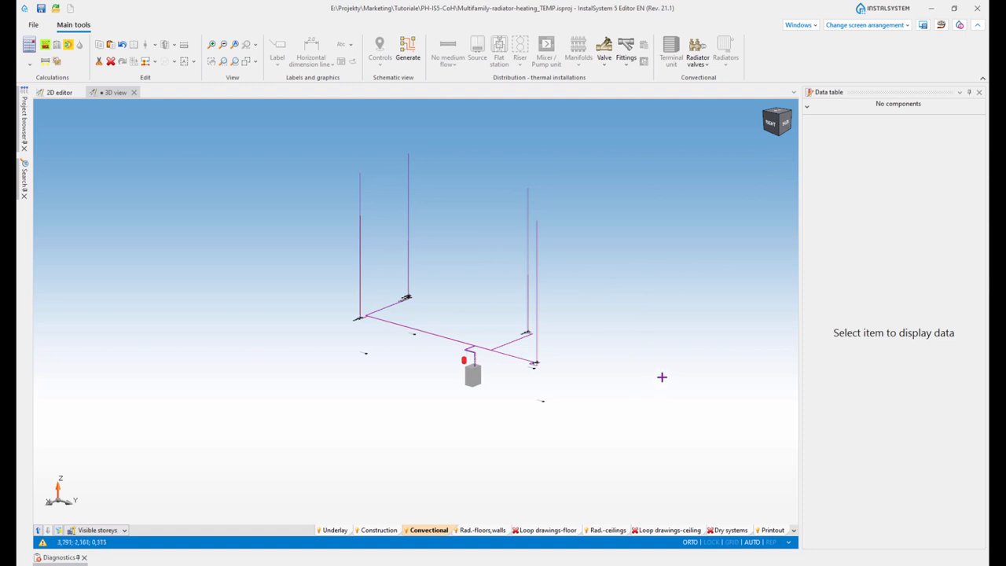
pyautogui.keyDown('shift'); pyautogui.moveTo(658, 316); pyautogui.dragTo(638, 326, button='middle'); pyautogui.keyUp('shift')
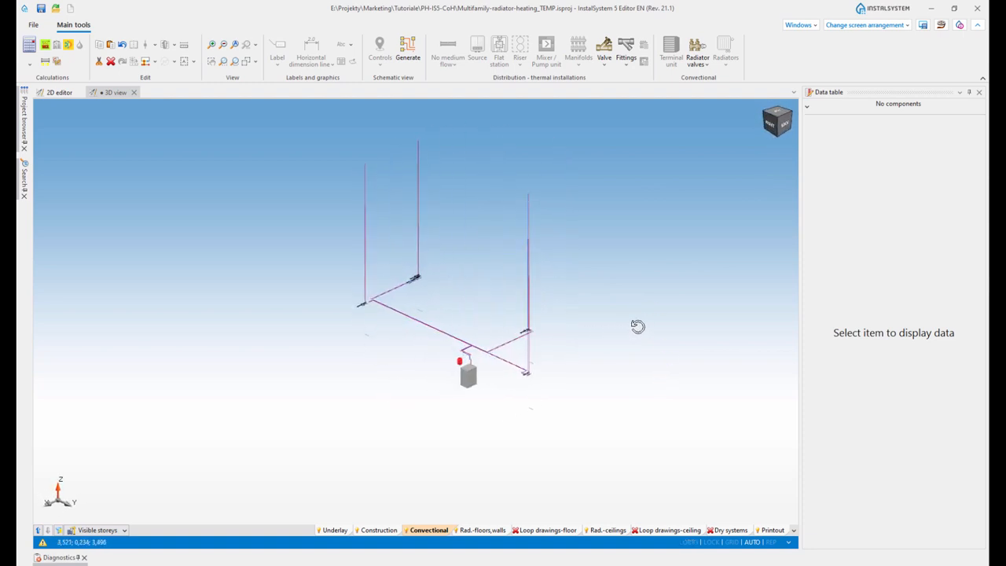
pyautogui.scroll(-2, 528, 307)
pyautogui.moveTo(528, 277); pyautogui.dragTo(558, 345, button='middle')
pyautogui.scroll(2, 552, 362)
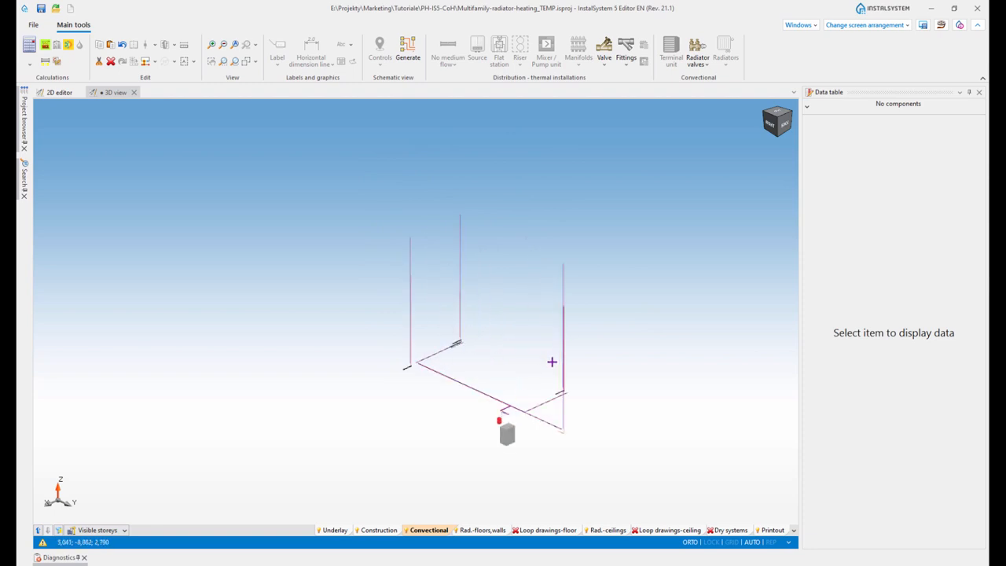
pyautogui.scroll(1, 552, 362)
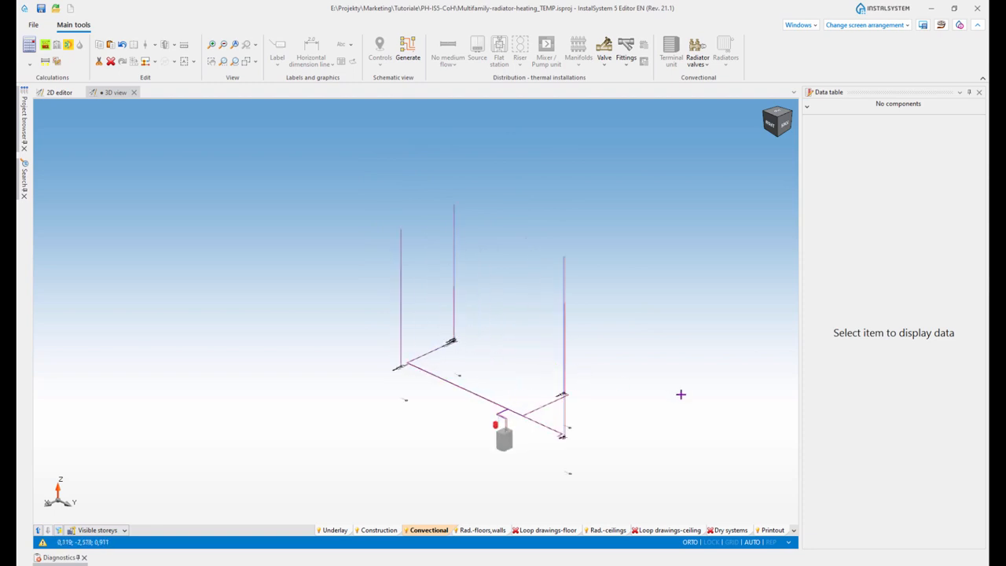
# Make all storeys of the building visible in the 3D view to show the complete radiator installation.
pyautogui.click(88, 531)
pyautogui.click(58, 448)
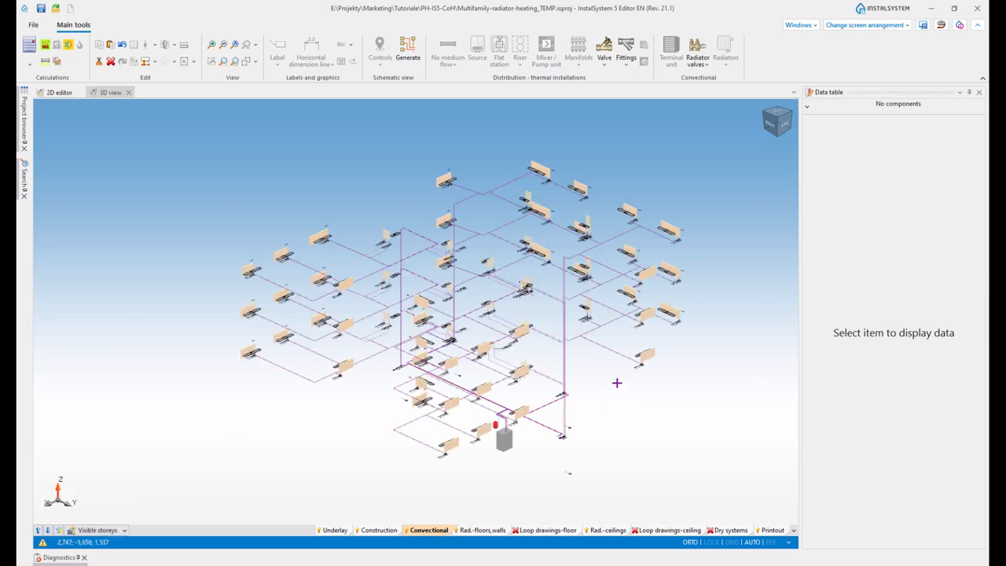
pyautogui.moveTo(618, 382)
pyautogui.mouseDown(button='middle')
pyautogui.moveTo(595, 400)
pyautogui.moveTo(506, 382)
pyautogui.moveTo(627, 390)
pyautogui.mouseUp(button='middle')
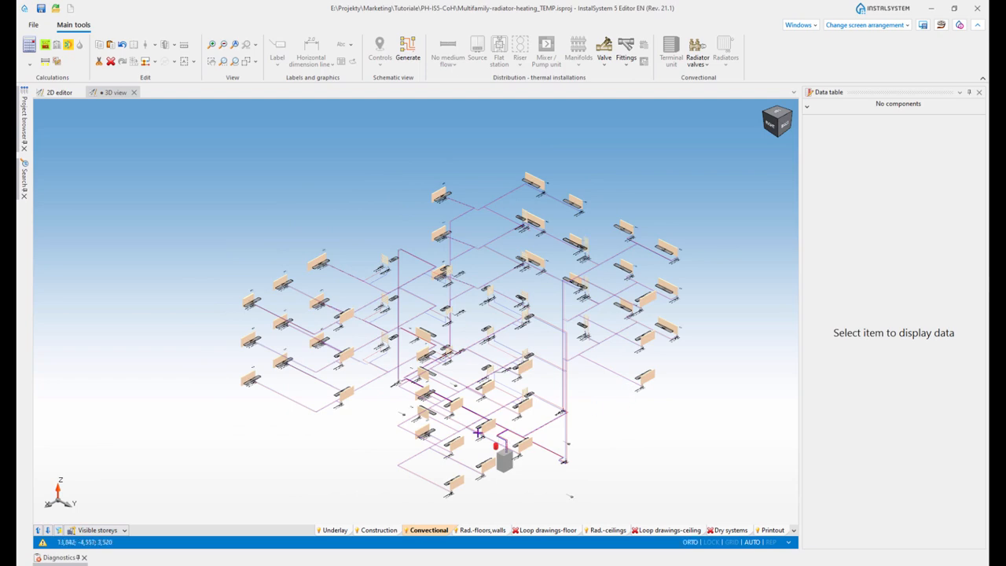
# Open the 1st floor worksheet in the 2D editor and check its printout page with the drawing chart.
pyautogui.click(59, 92)
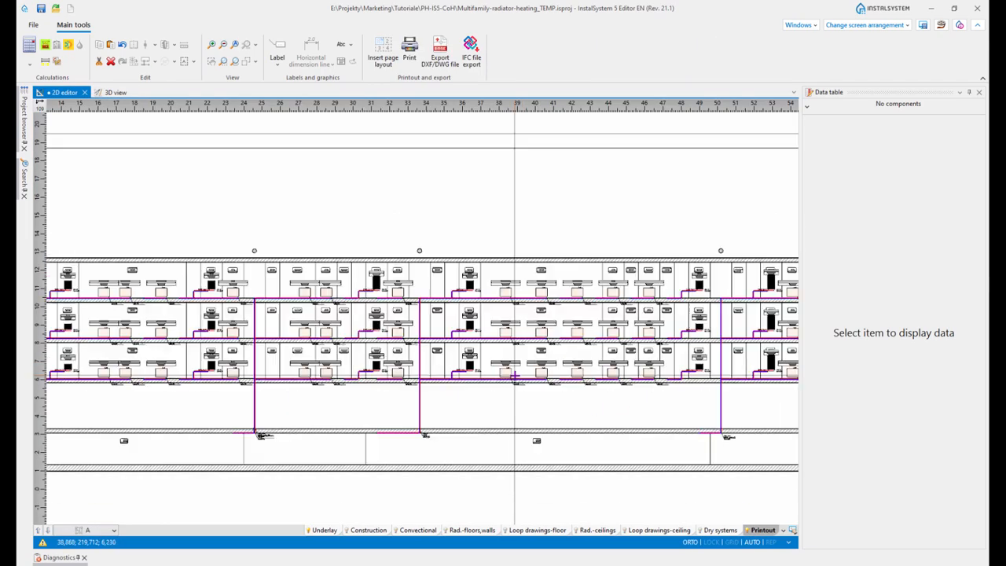
pyautogui.click(90, 532)
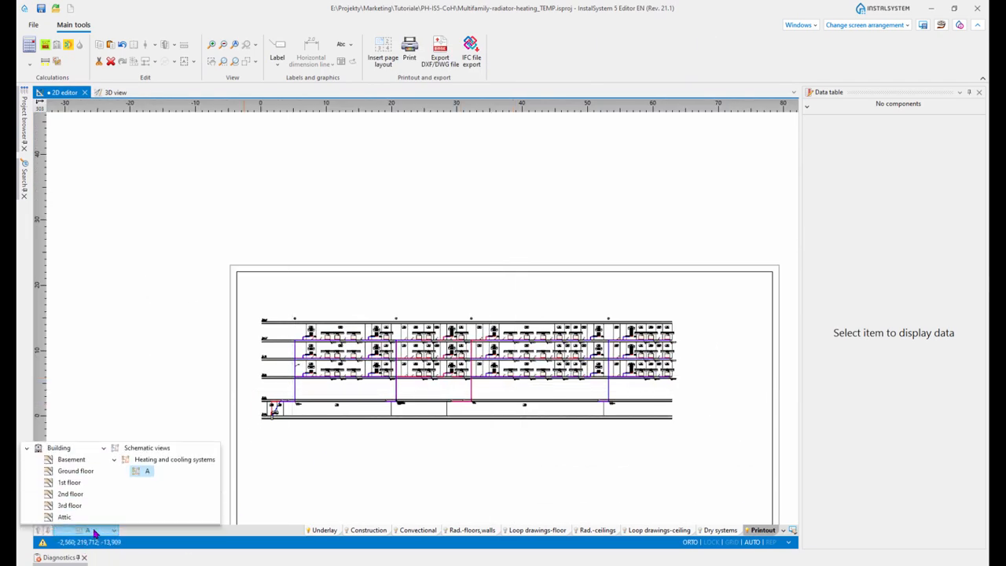
pyautogui.click(69, 481)
pyautogui.scroll(3, 524, 301)
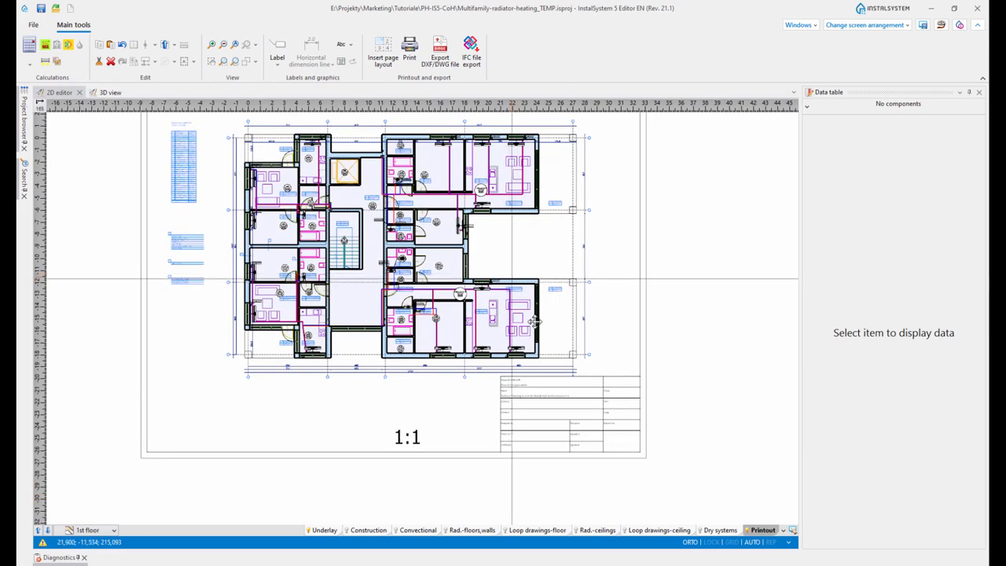
pyautogui.scroll(-2, 708, 375)
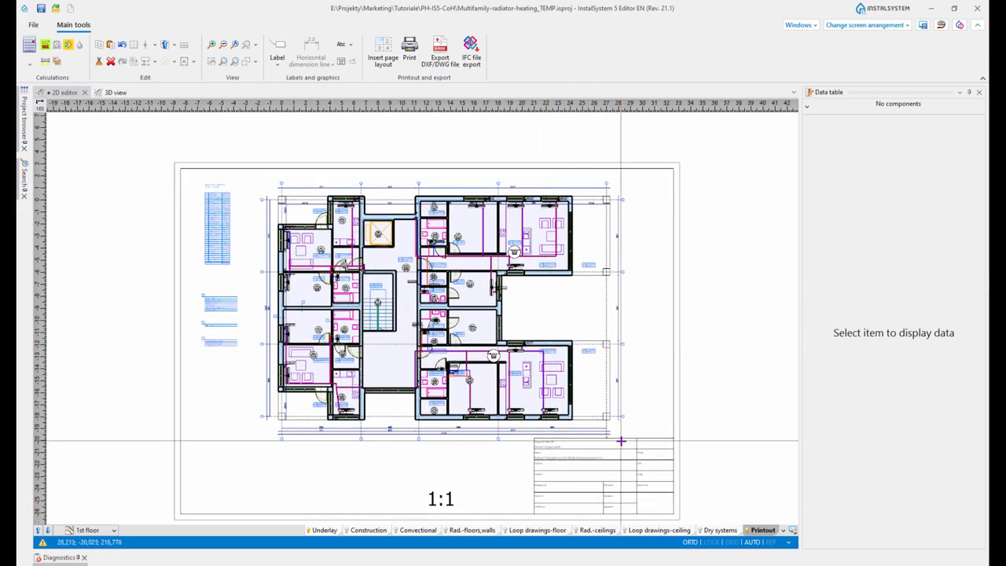
# Activate the Construction layer for the 1st floor plan and the 3D view, and inspect the whole building model.
pyautogui.click(367, 531)
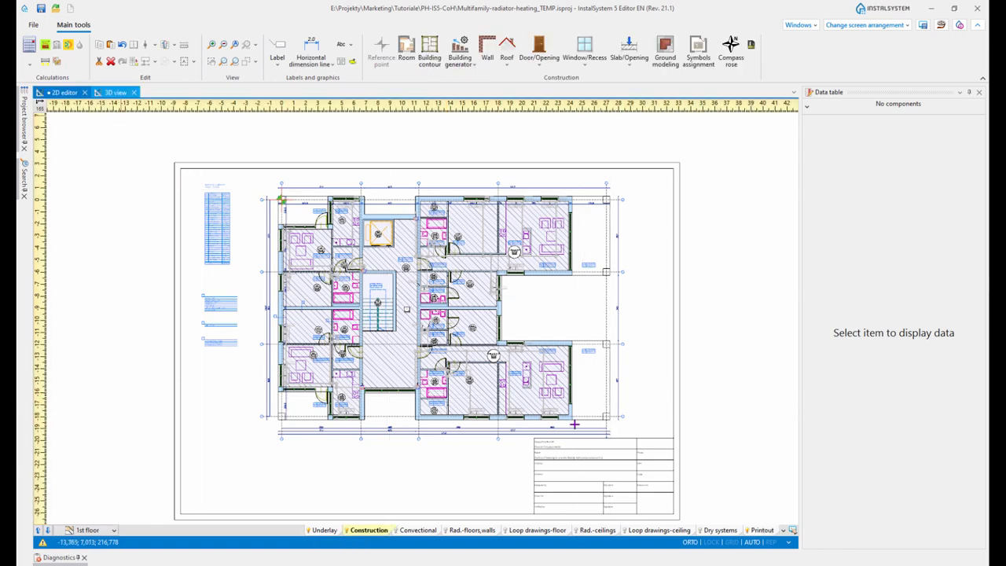
pyautogui.click(114, 92)
pyautogui.click(380, 531)
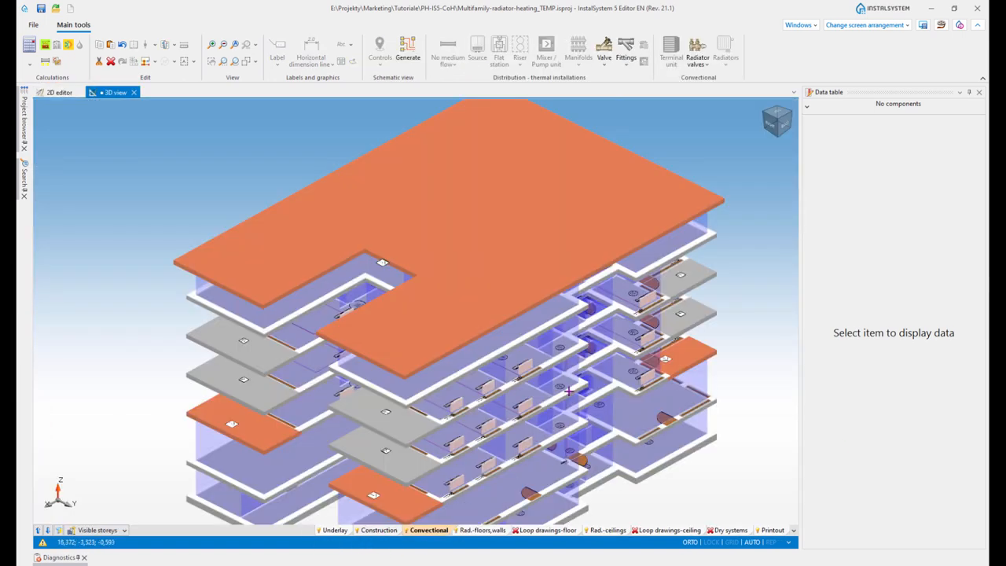
pyautogui.scroll(-3, 631, 437)
pyautogui.keyDown('shift'); pyautogui.moveTo(631, 437); pyautogui.dragTo(604, 407, button='middle'); pyautogui.keyUp('shift')
pyautogui.scroll(3, 574, 448)
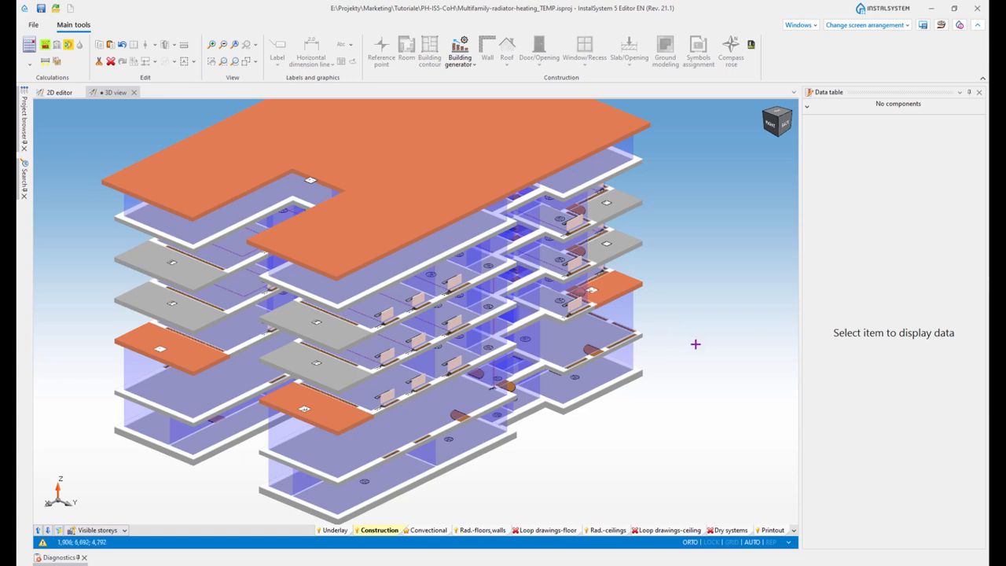
pyautogui.keyDown('shift'); pyautogui.moveTo(675, 353); pyautogui.dragTo(647, 362, button='middle'); pyautogui.keyUp('shift')
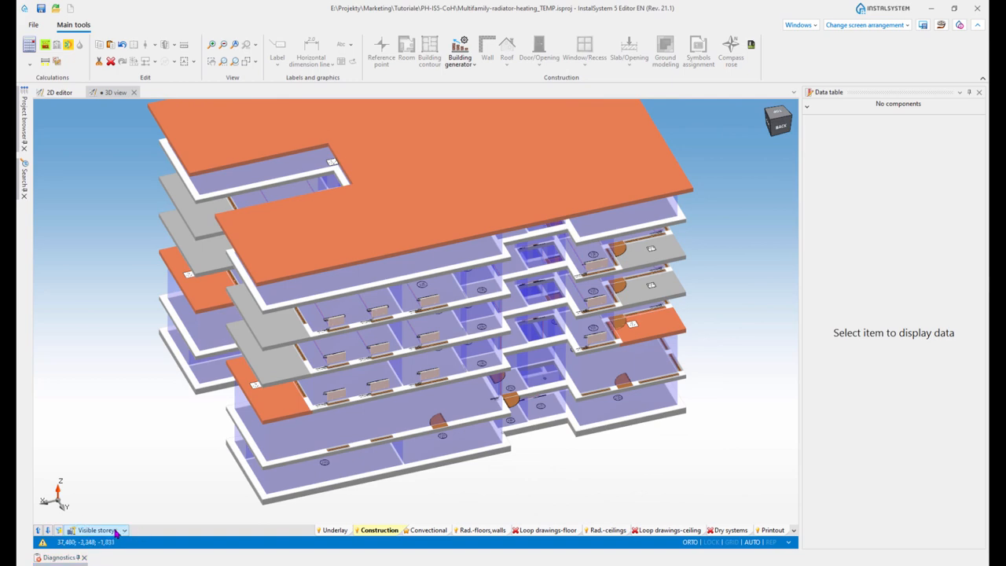
# Open schematic view A in the 2D editor on the Printout layer and widen the drawing area slightly.
pyautogui.click(55, 96)
pyautogui.click(92, 530)
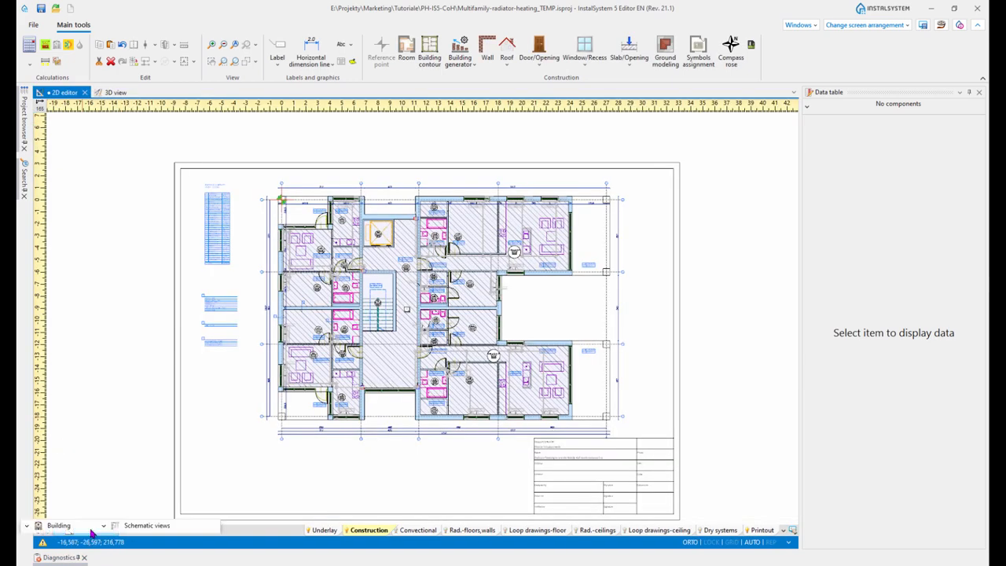
pyautogui.click(140, 434)
pyautogui.scroll(2, 652, 400)
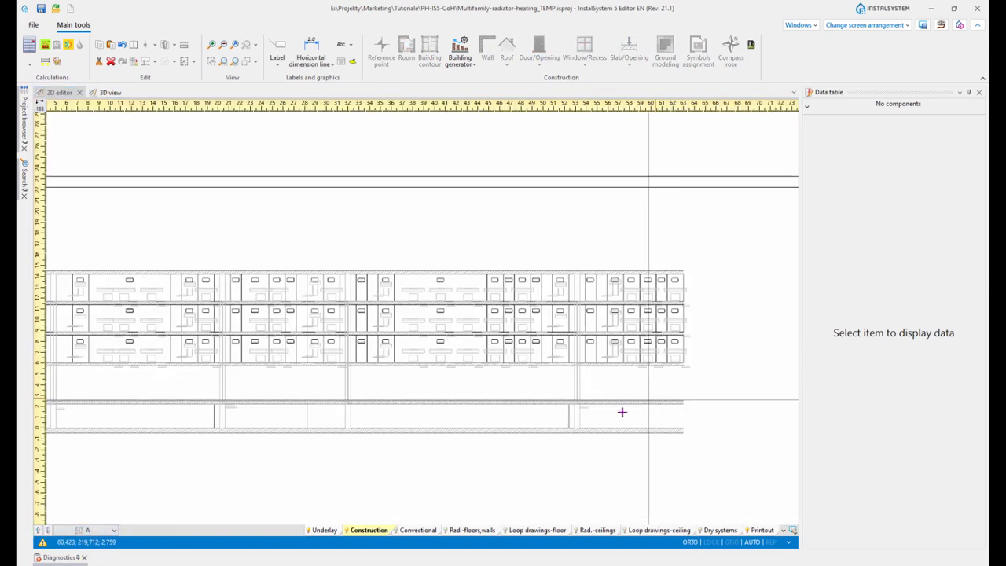
pyautogui.moveTo(634, 460); pyautogui.dragTo(707, 458, button='middle')
pyautogui.click(760, 530)
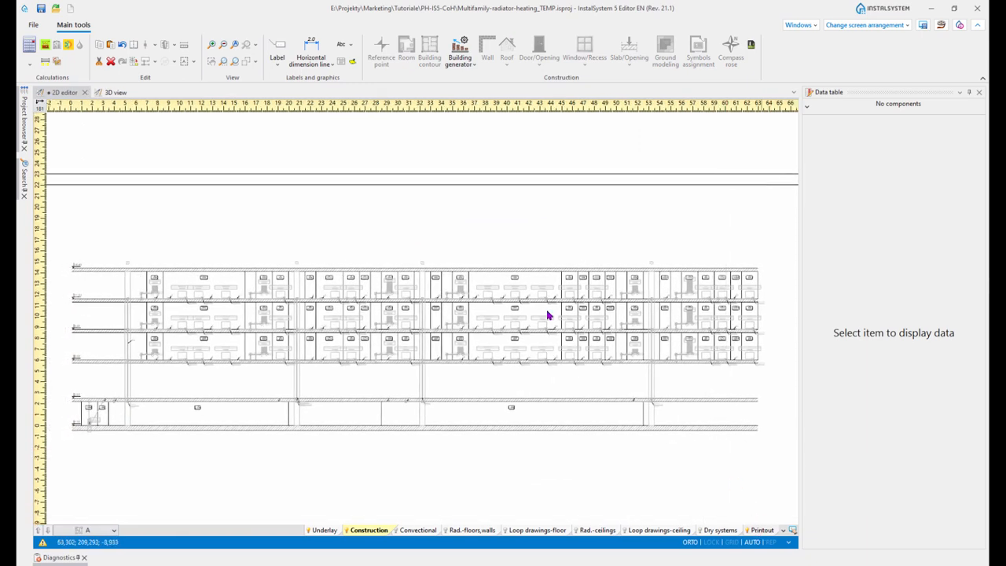
pyautogui.moveTo(453, 480)
pyautogui.mouseDown(button='middle')
pyautogui.moveTo(505, 474)
pyautogui.moveTo(469, 464)
pyautogui.mouseUp(button='middle')
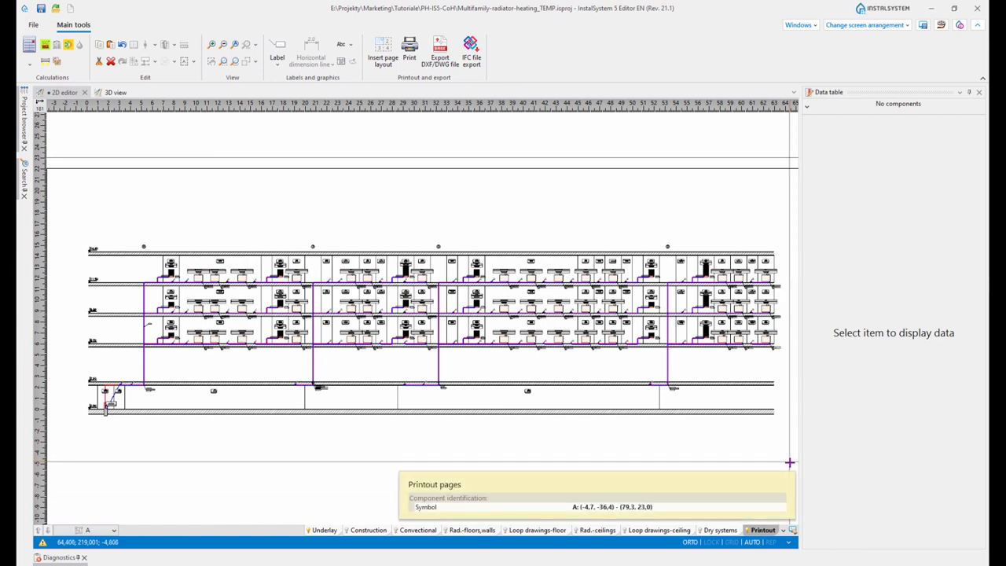
pyautogui.moveTo(790, 465)
pyautogui.mouseDown()
pyautogui.moveTo(787, 473)
pyautogui.moveTo(820, 472)
pyautogui.mouseUp()
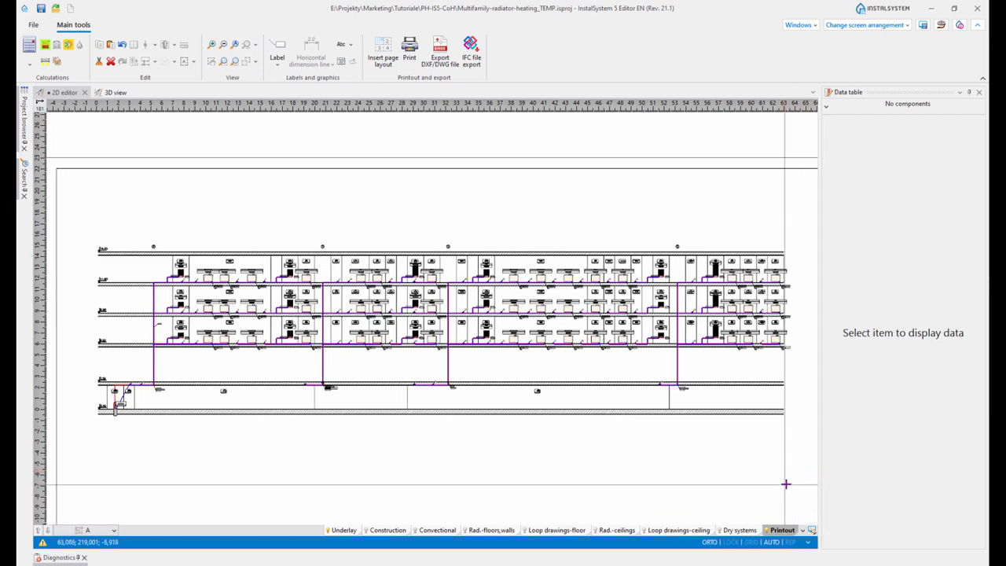